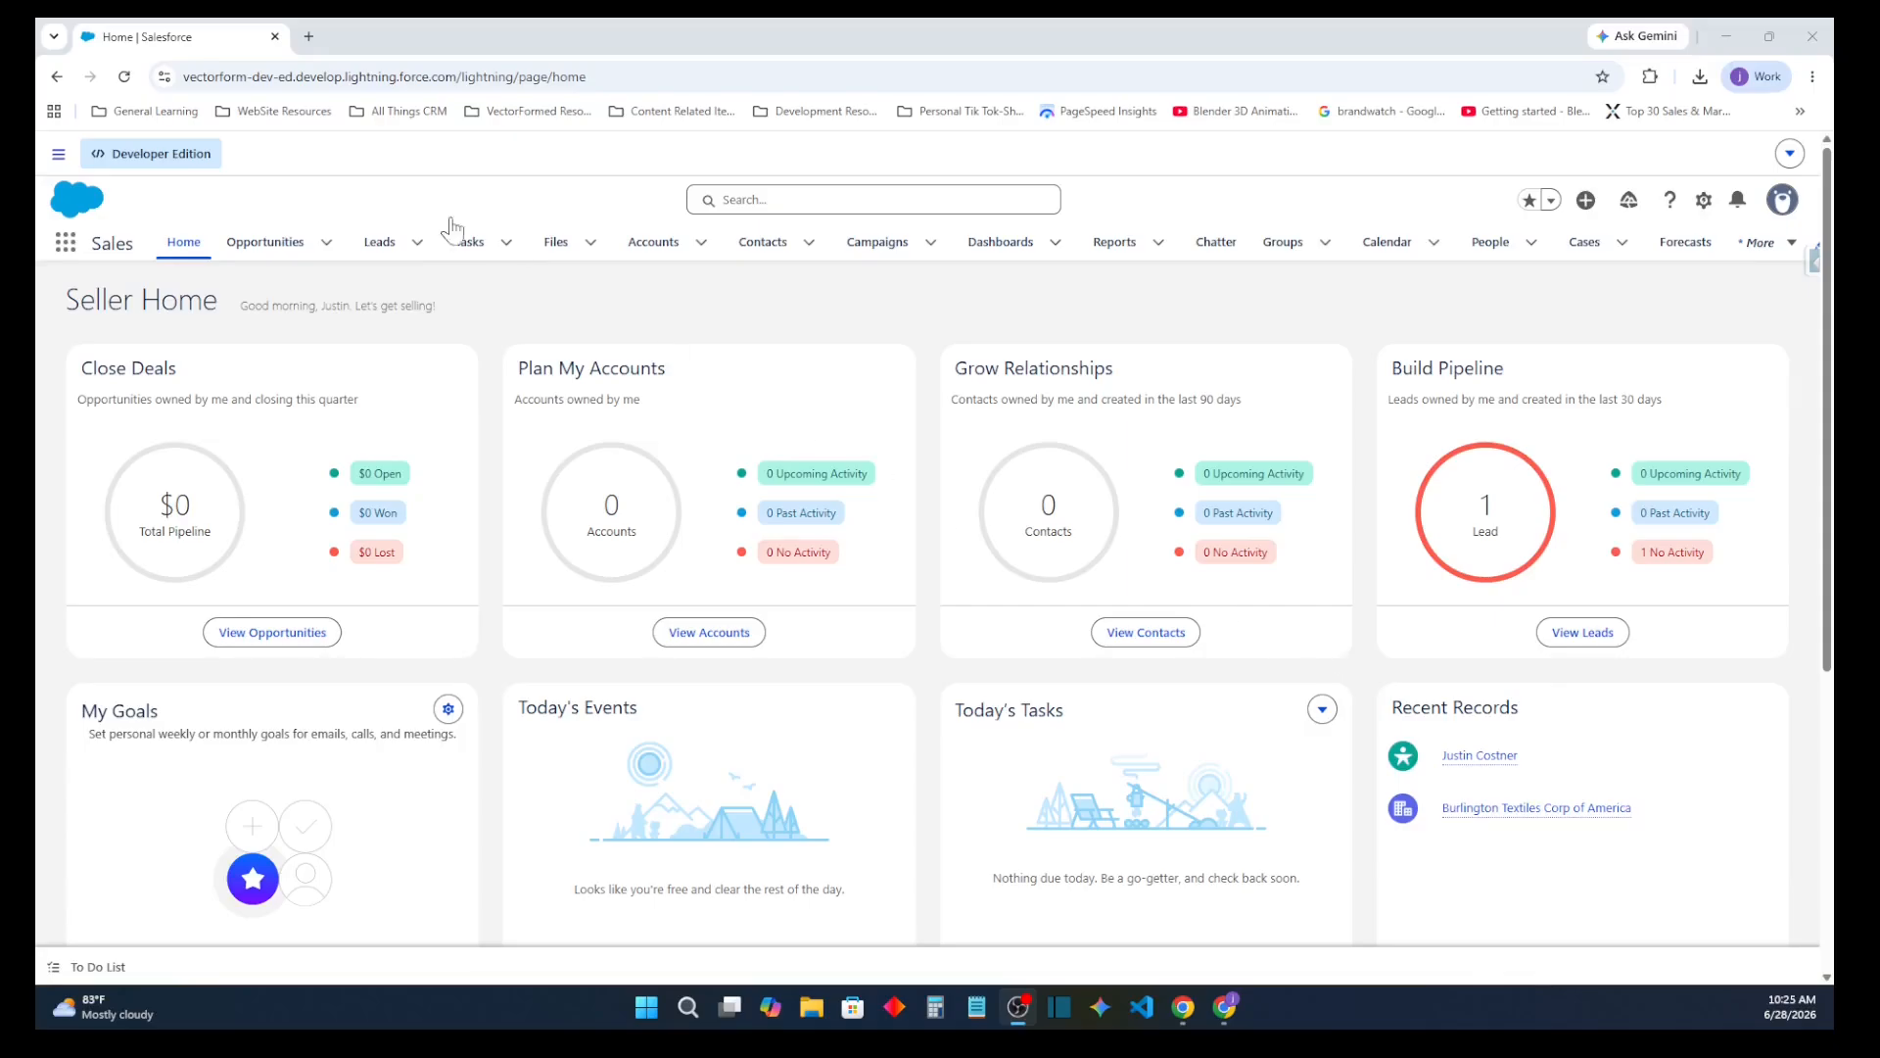
Open the existing lead from the leads list and examine its details and Chatter feed
{"action": "left_click", "coordinate": [380, 245]}
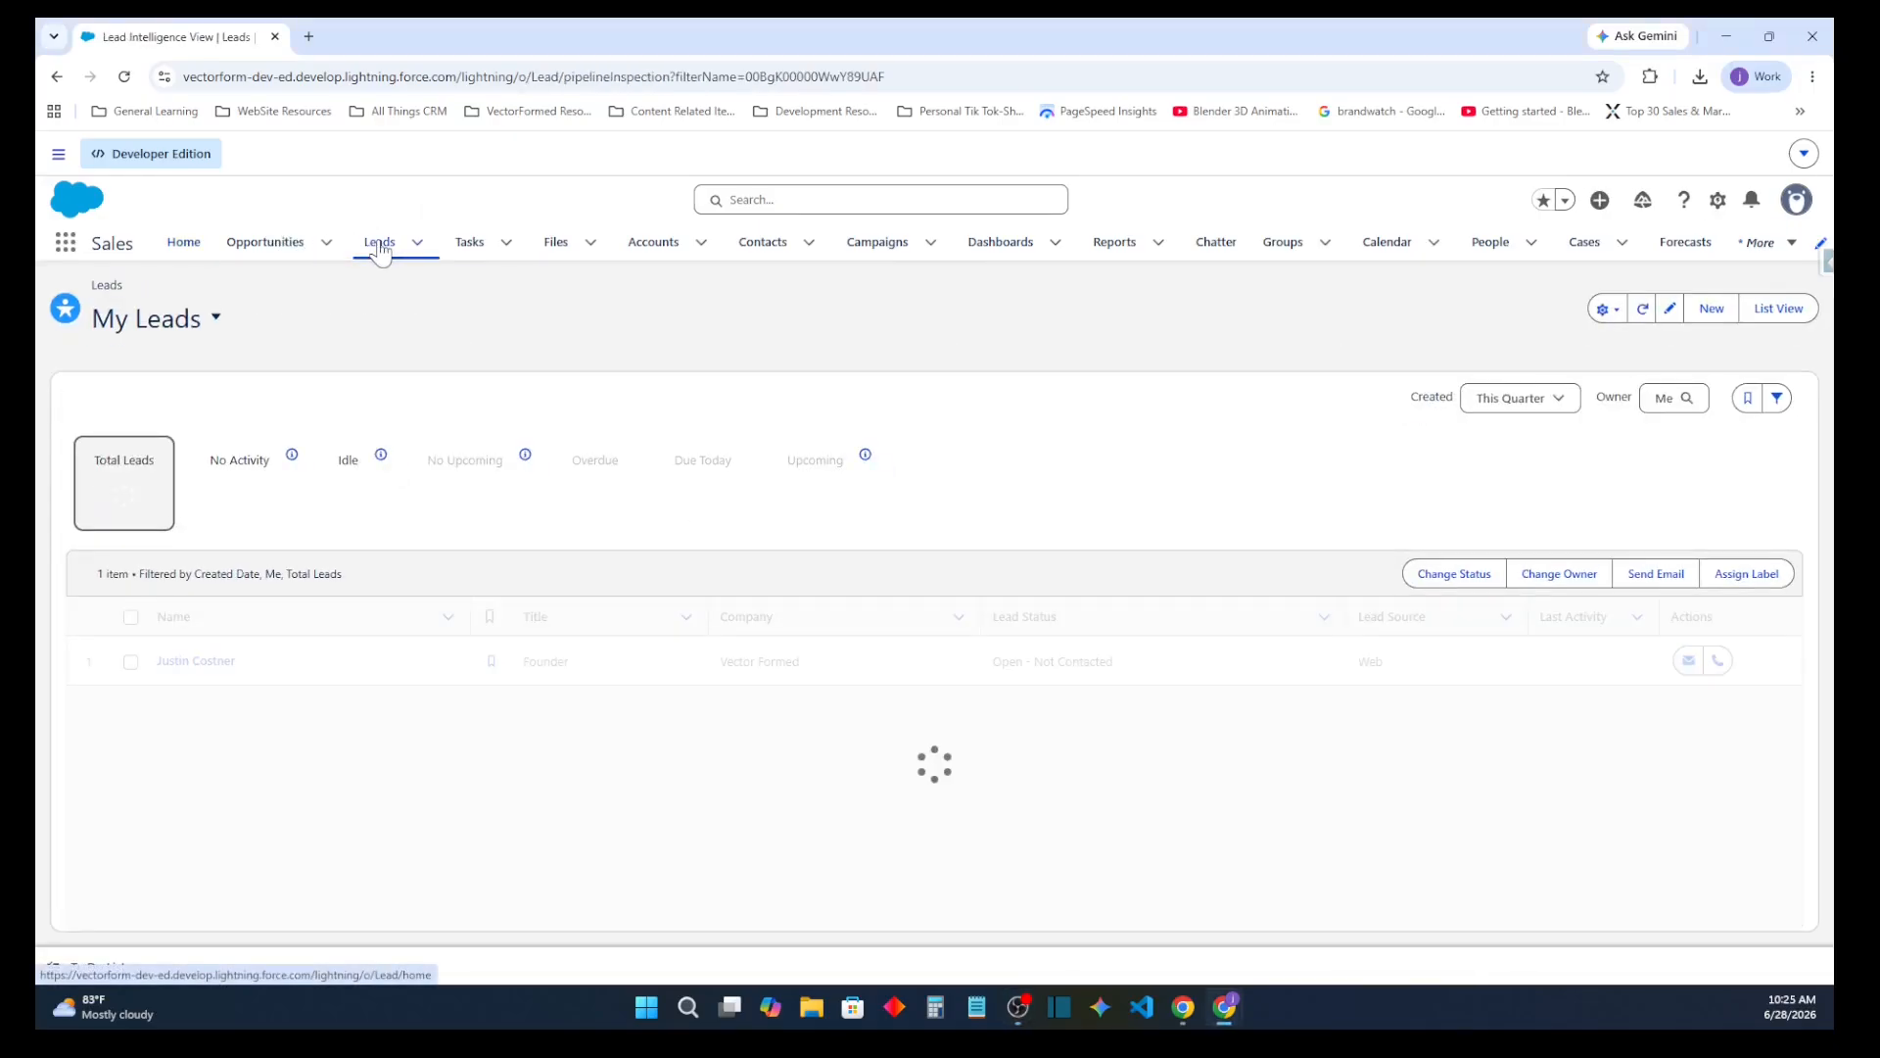
{"action": "left_click", "coordinate": [225, 657]}
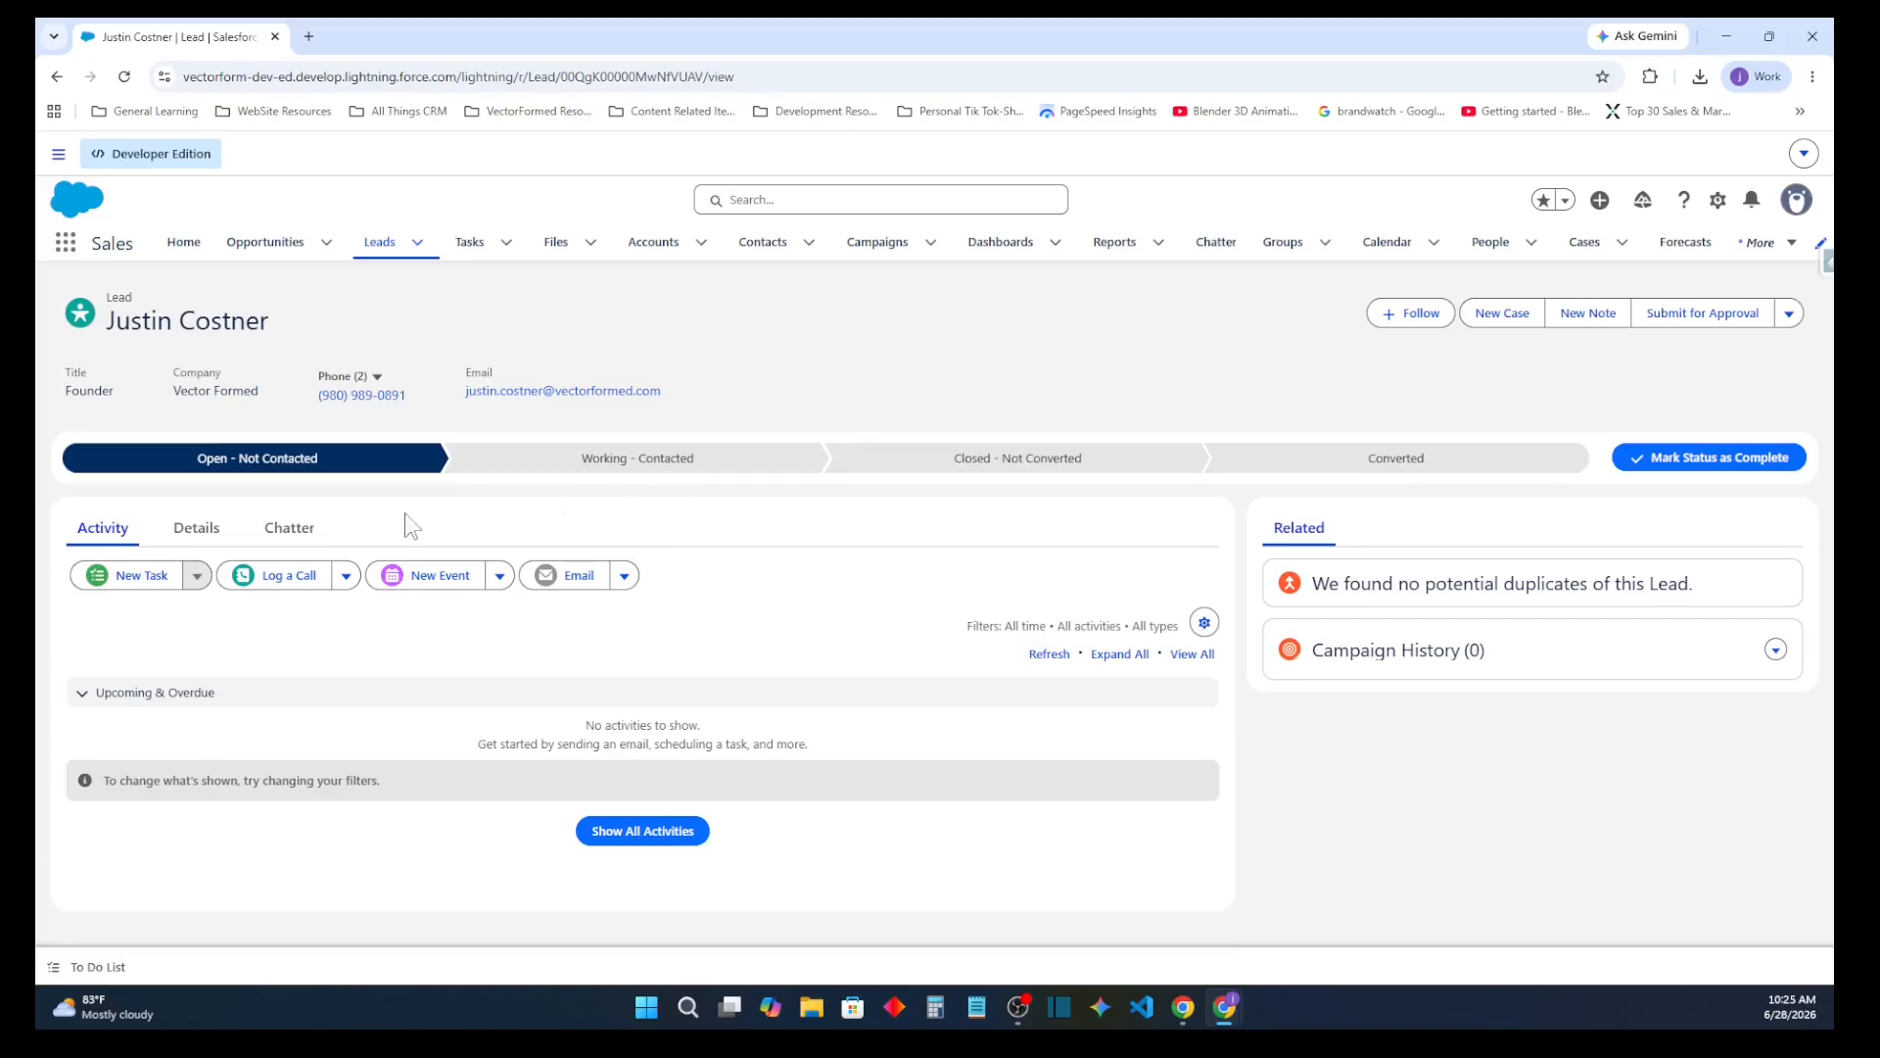
{"action": "left_click", "coordinate": [218, 529]}
{"action": "scroll", "coordinate": [536, 519], "scroll_direction": "down", "scroll_amount": 2}
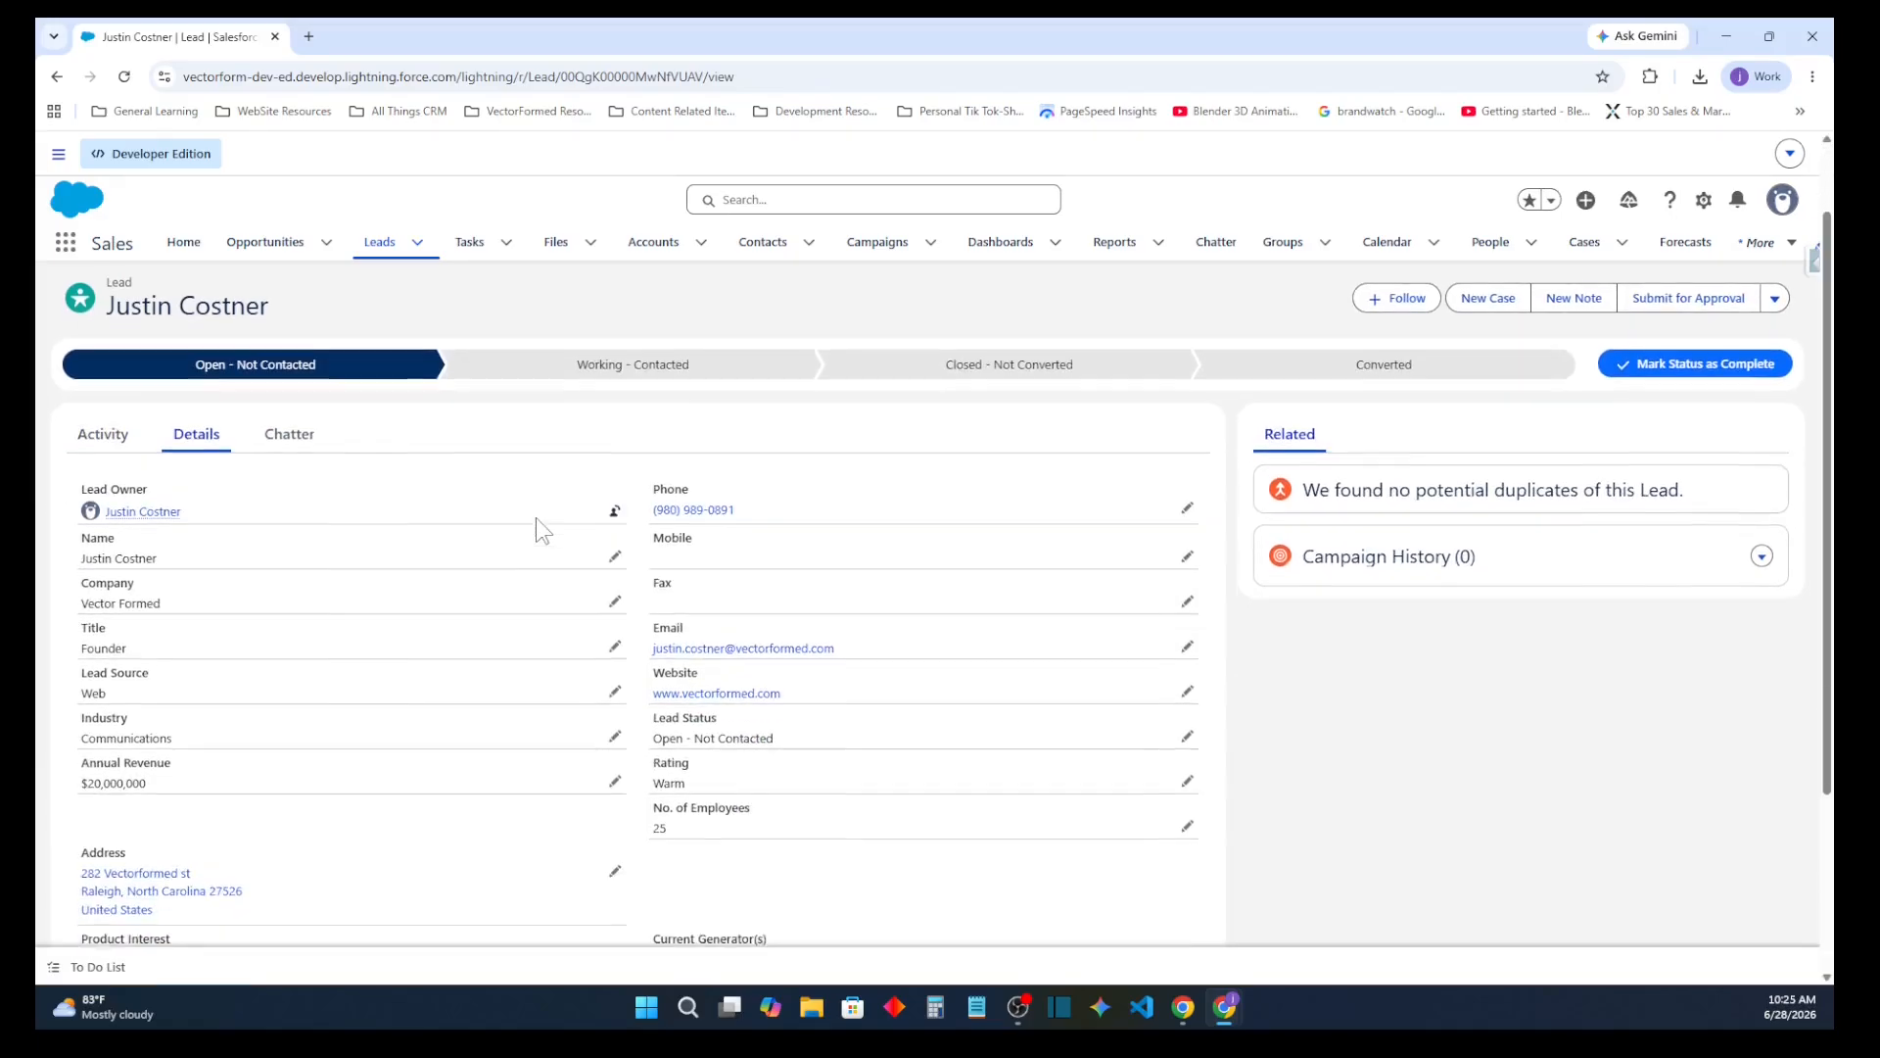
{"action": "scroll", "coordinate": [536, 529], "scroll_direction": "down", "scroll_amount": 1}
{"action": "scroll", "coordinate": [537, 529], "scroll_direction": "up", "scroll_amount": 3}
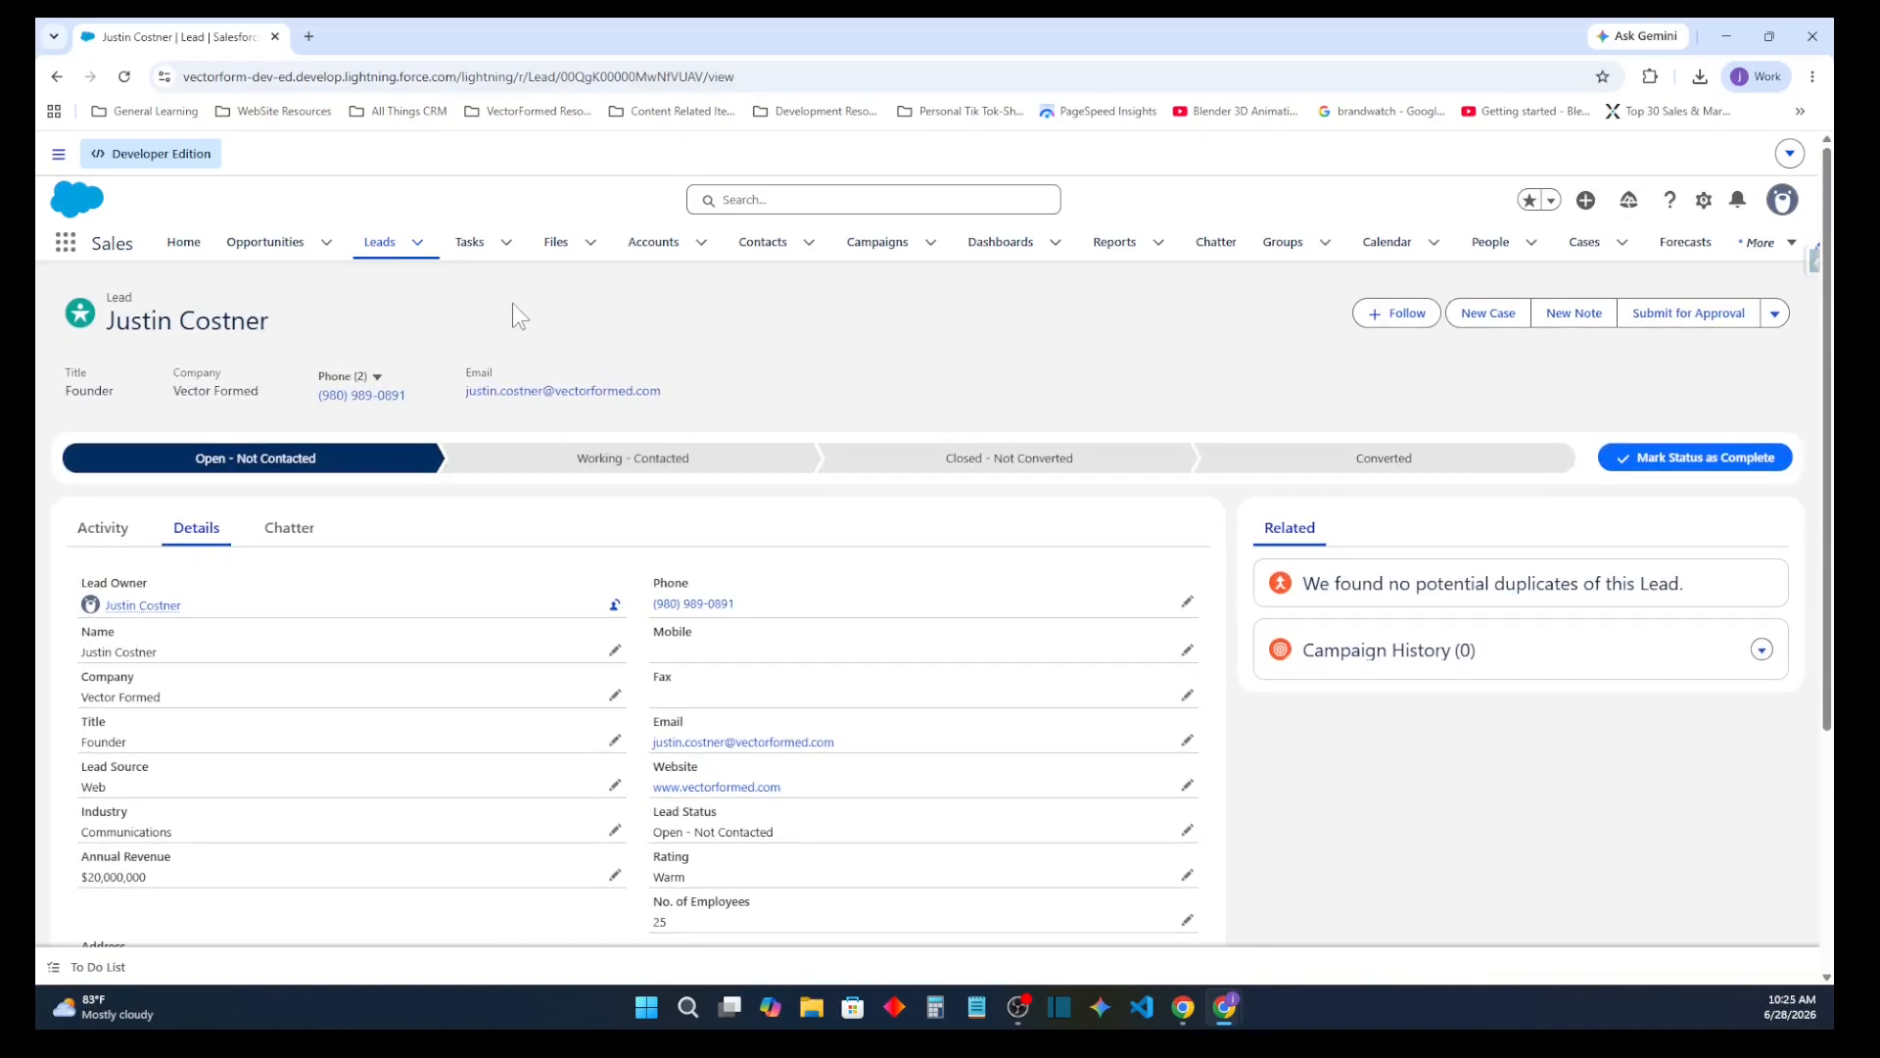
{"action": "left_click", "coordinate": [326, 531]}
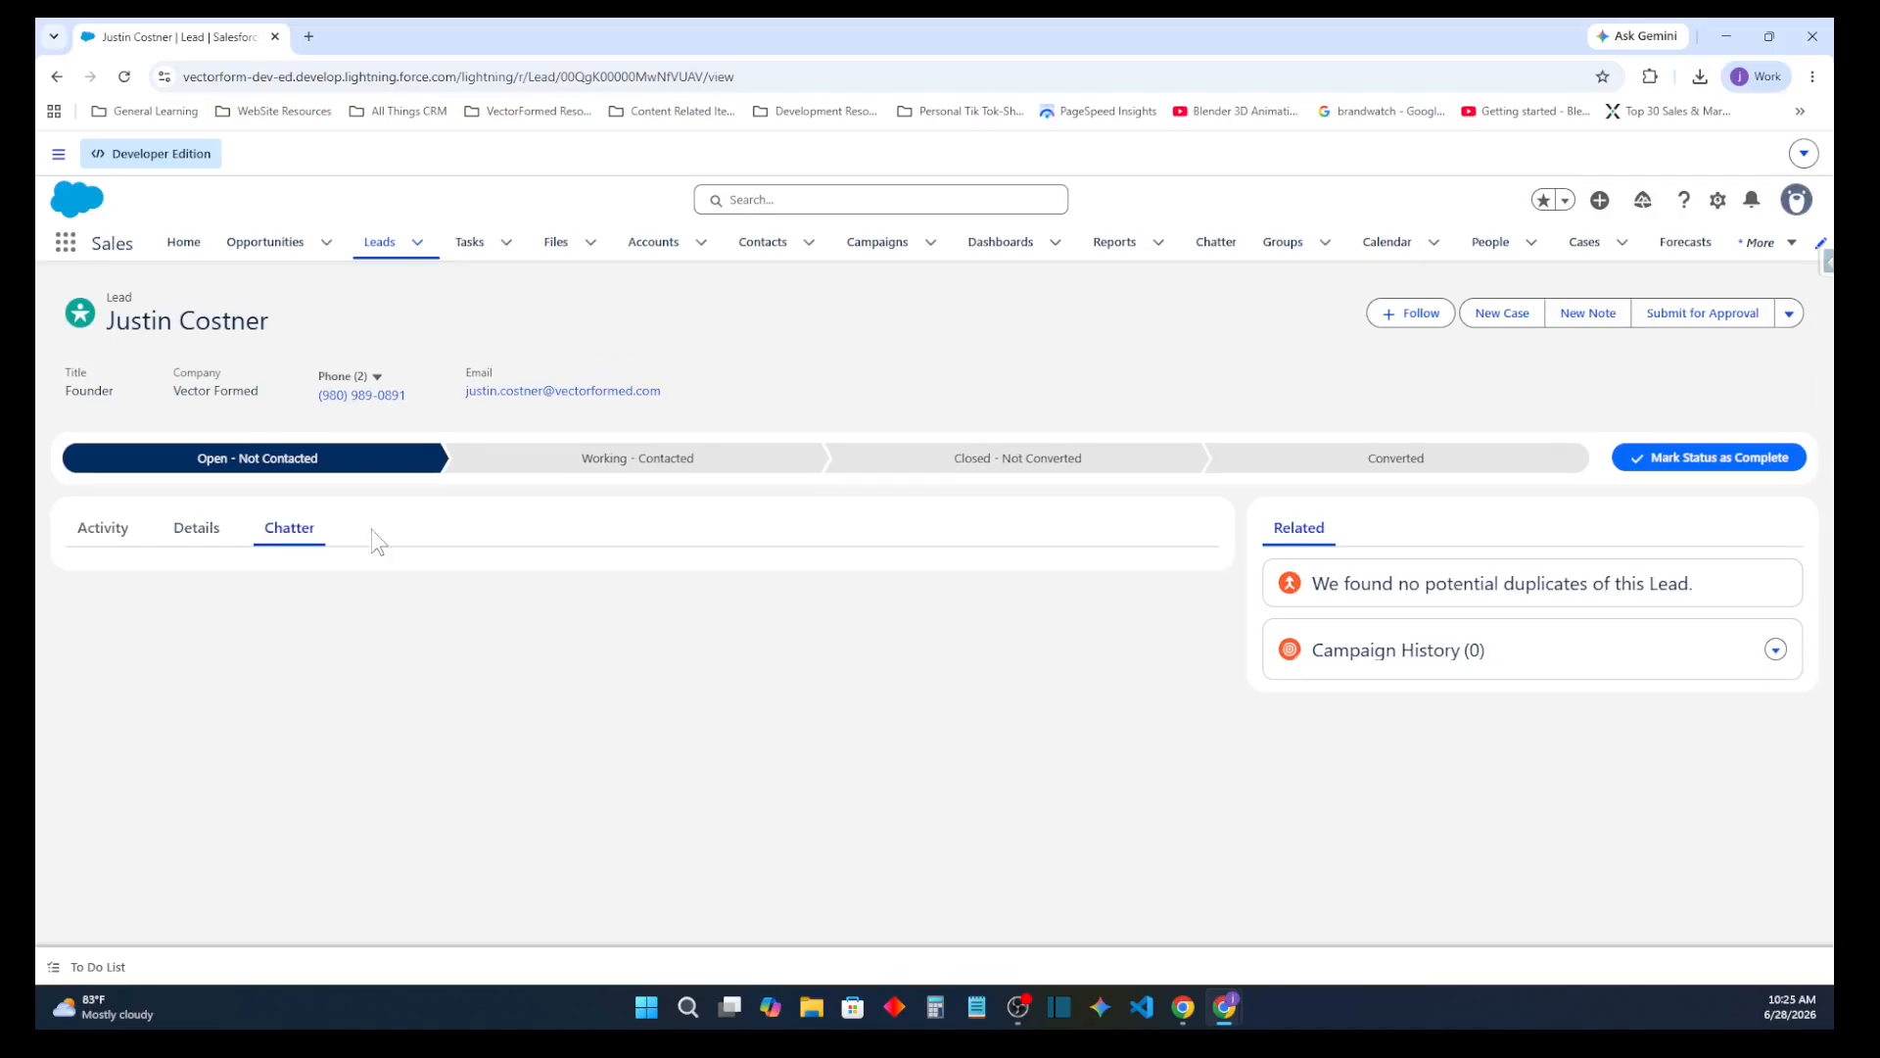
{"action": "scroll", "coordinate": [986, 591], "scroll_direction": "down", "scroll_amount": 2}
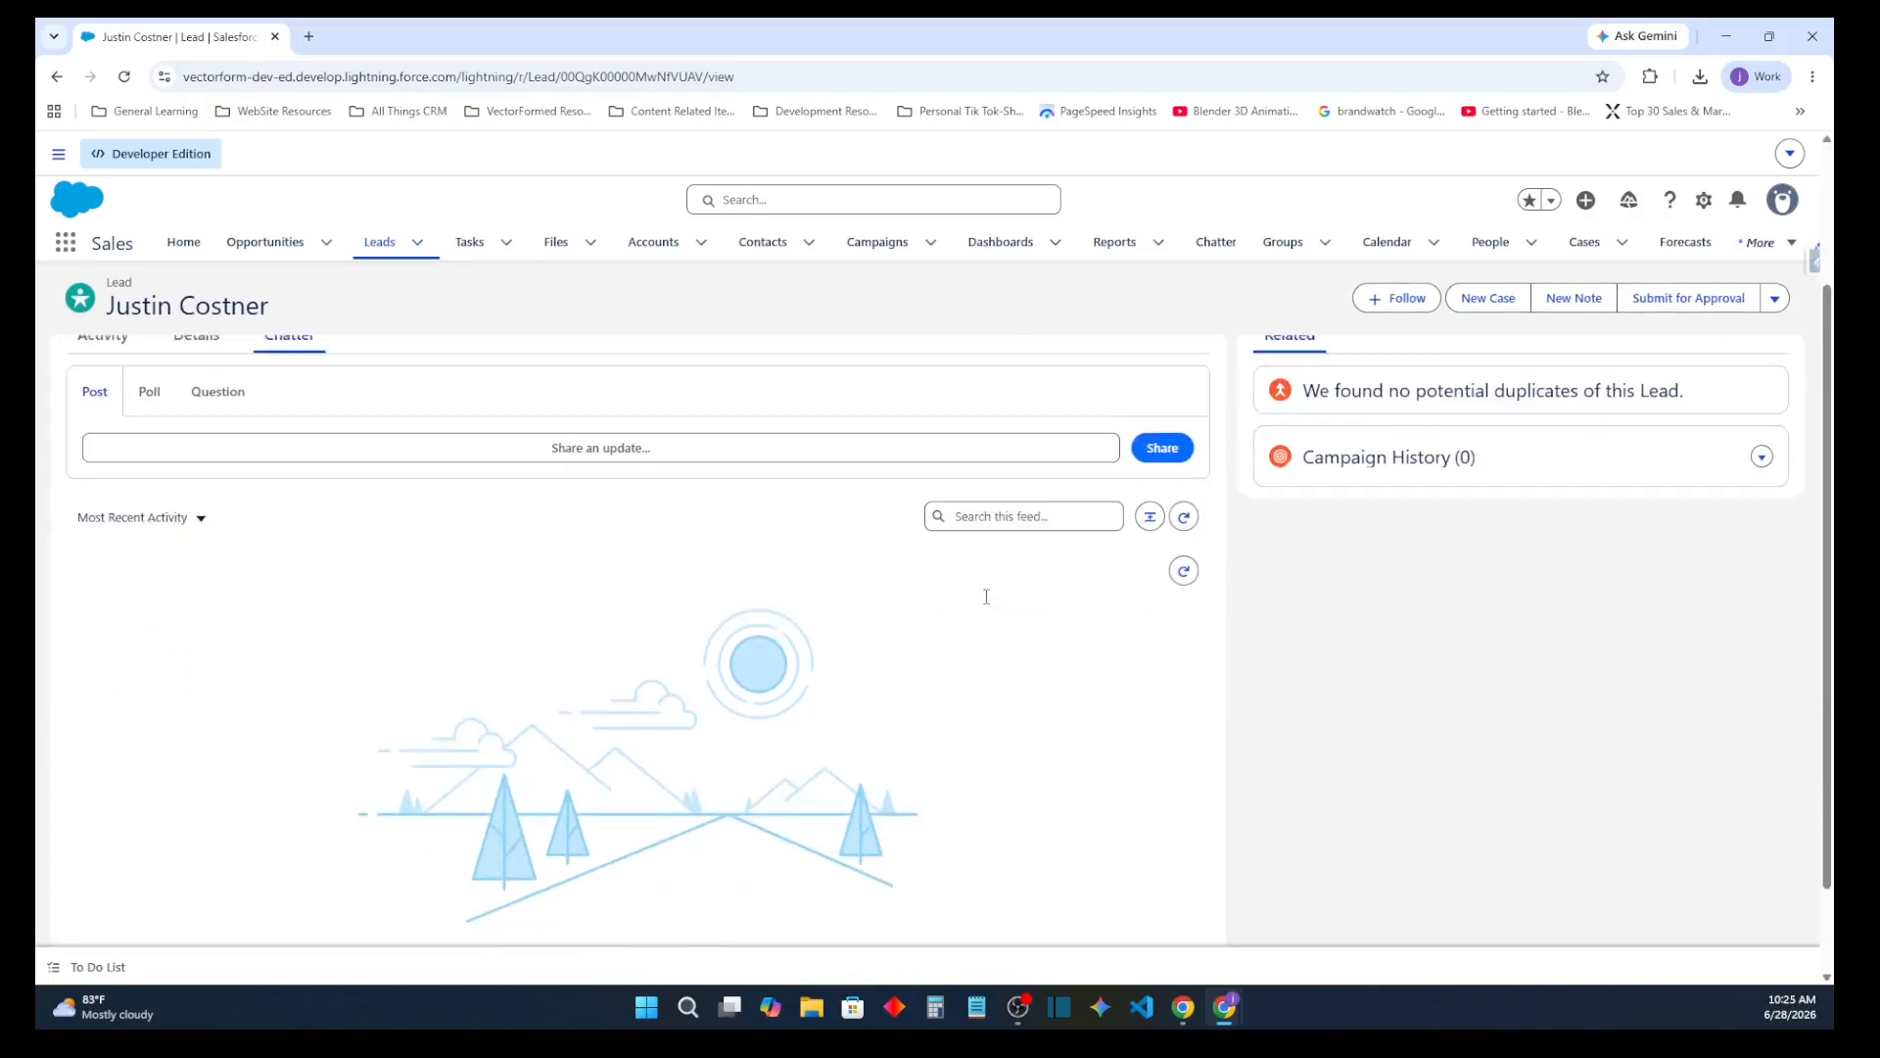
{"action": "scroll", "coordinate": [986, 592], "scroll_direction": "up", "scroll_amount": 2}
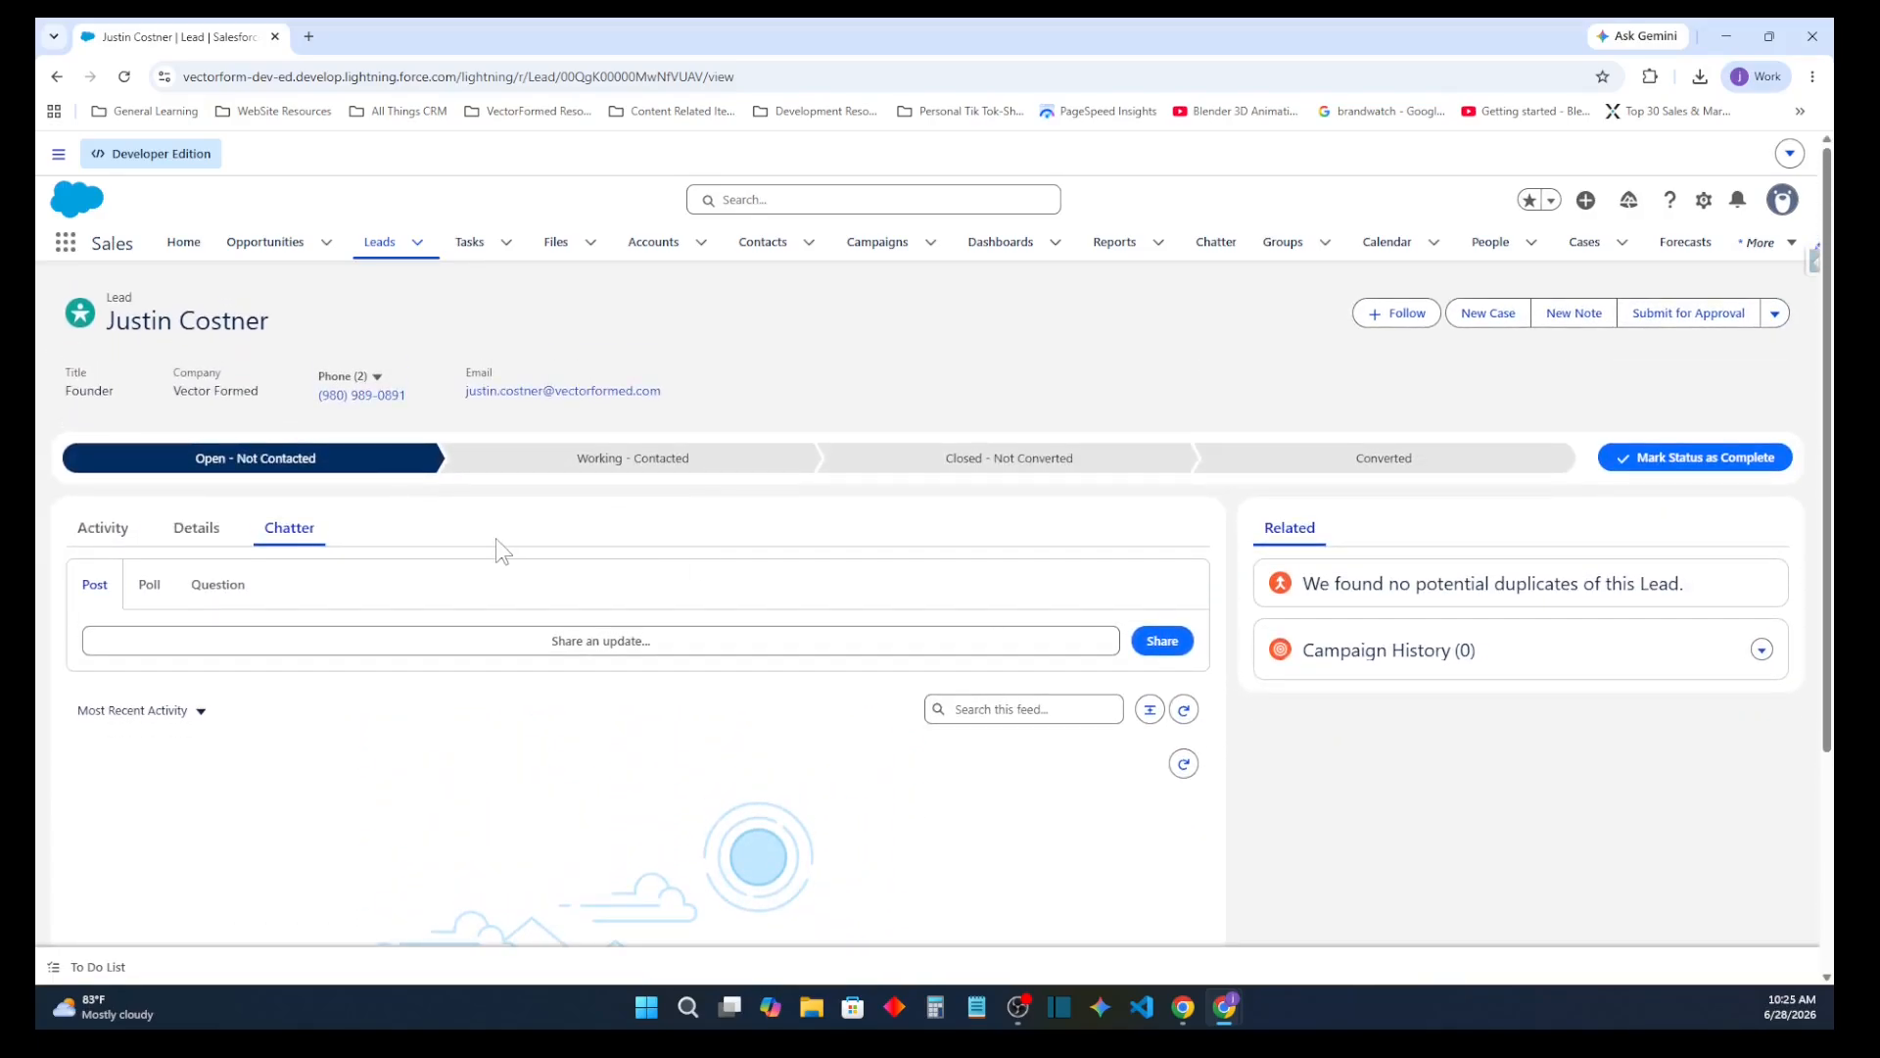
Find the Lead object in the Object Manager of Setup and open its list of record types
{"action": "left_click", "coordinate": [1704, 200]}
{"action": "left_click", "coordinate": [1617, 282]}
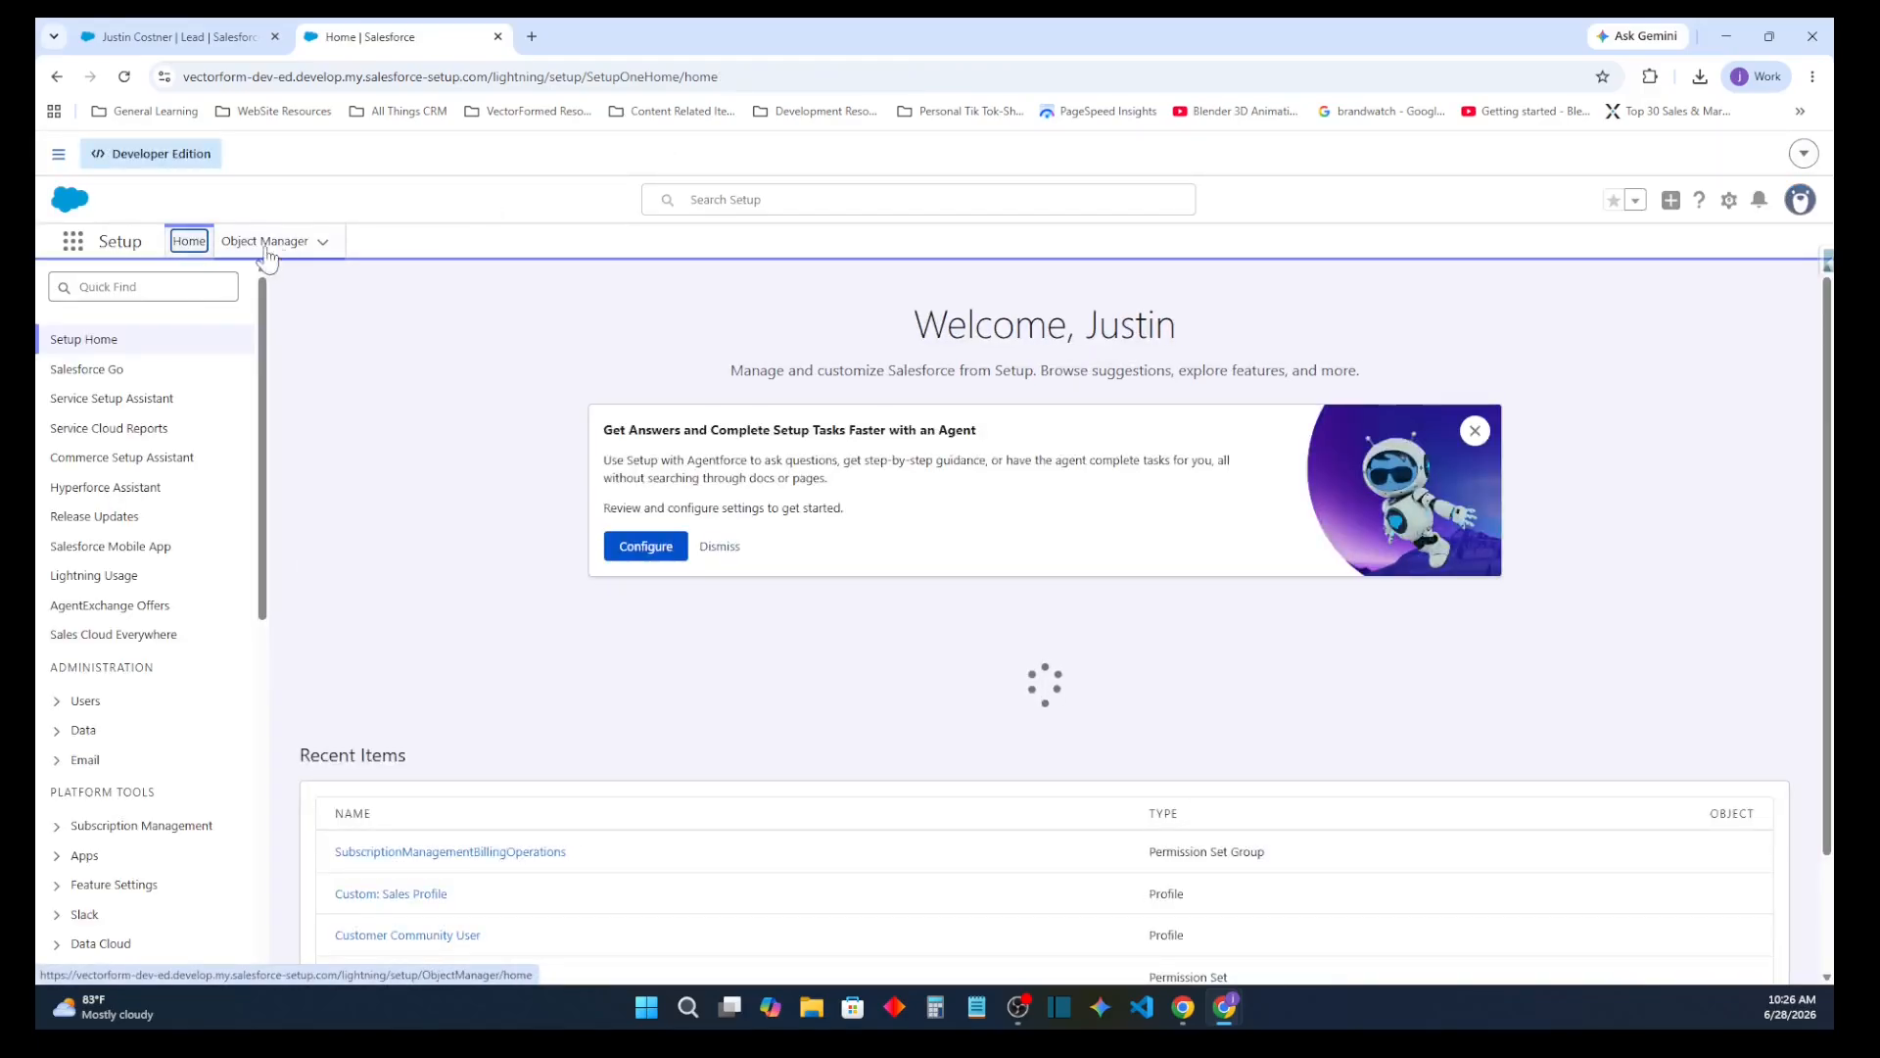
{"action": "left_click", "coordinate": [266, 245]}
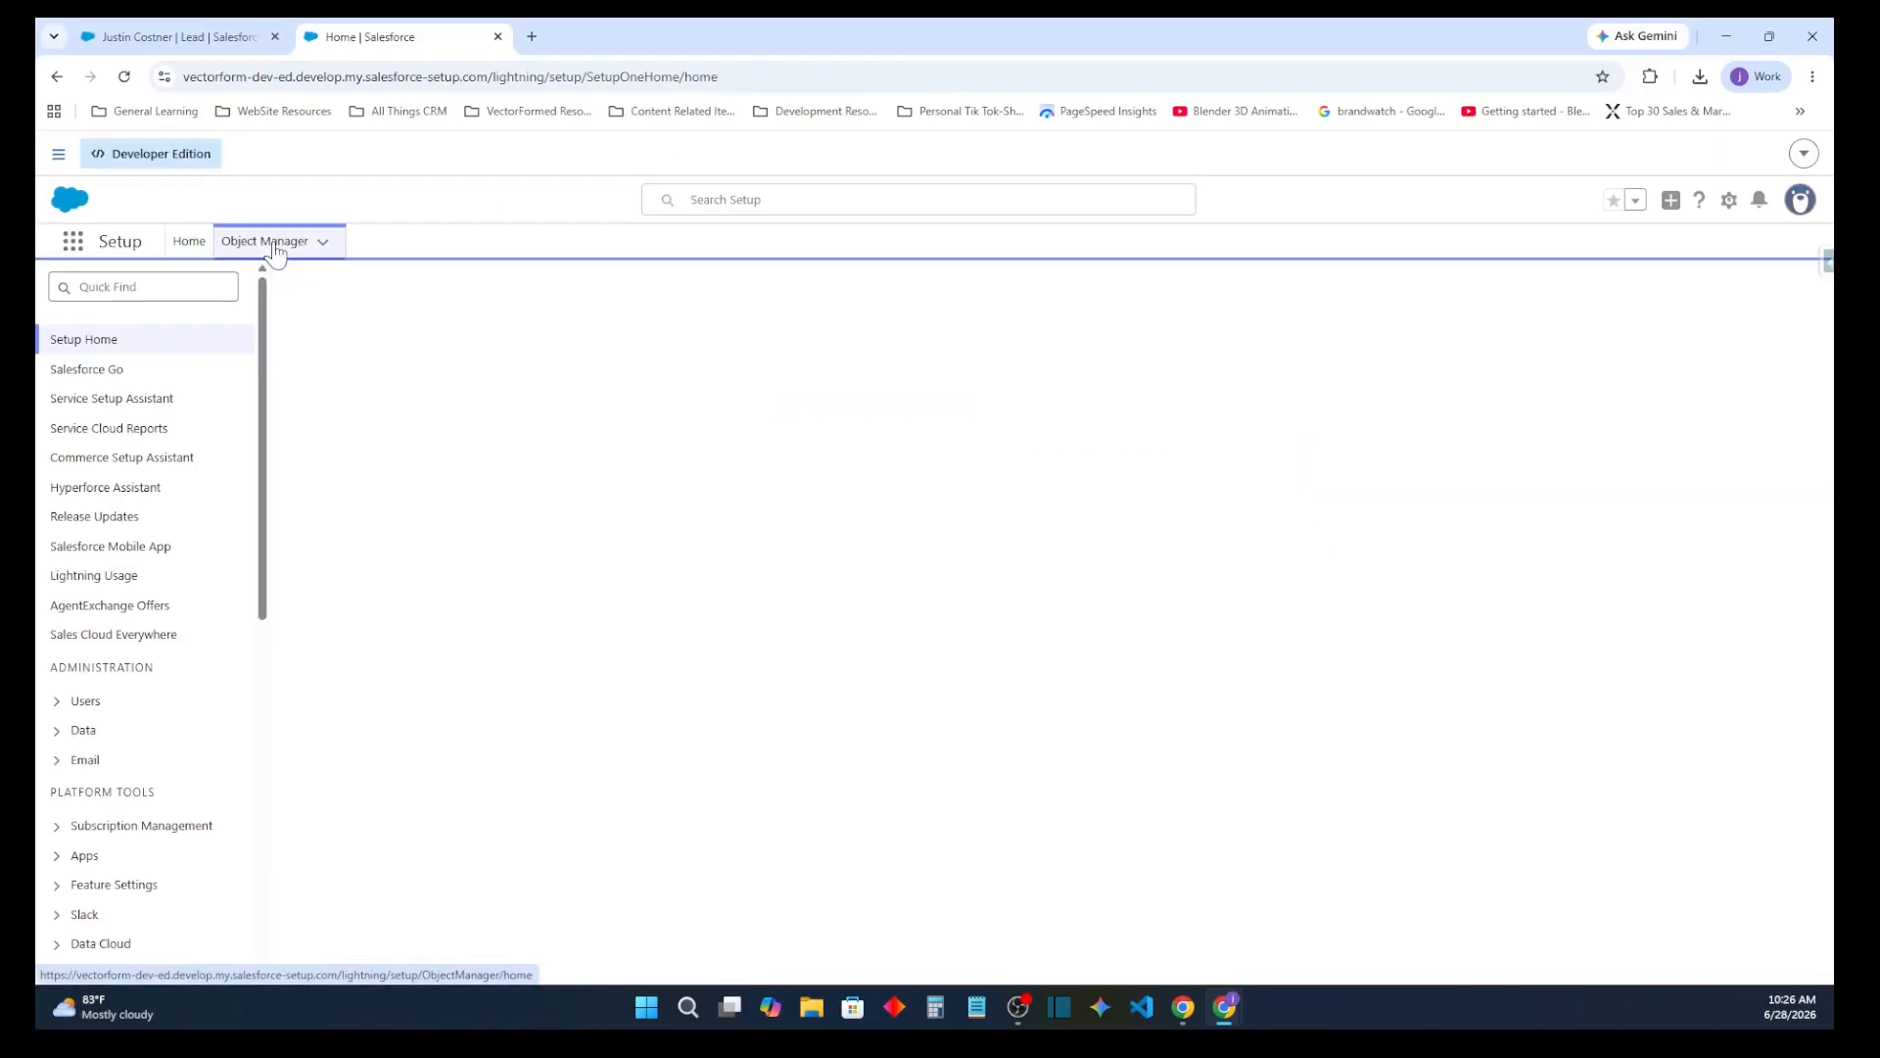
{"action": "left_click", "coordinate": [1468, 305]}
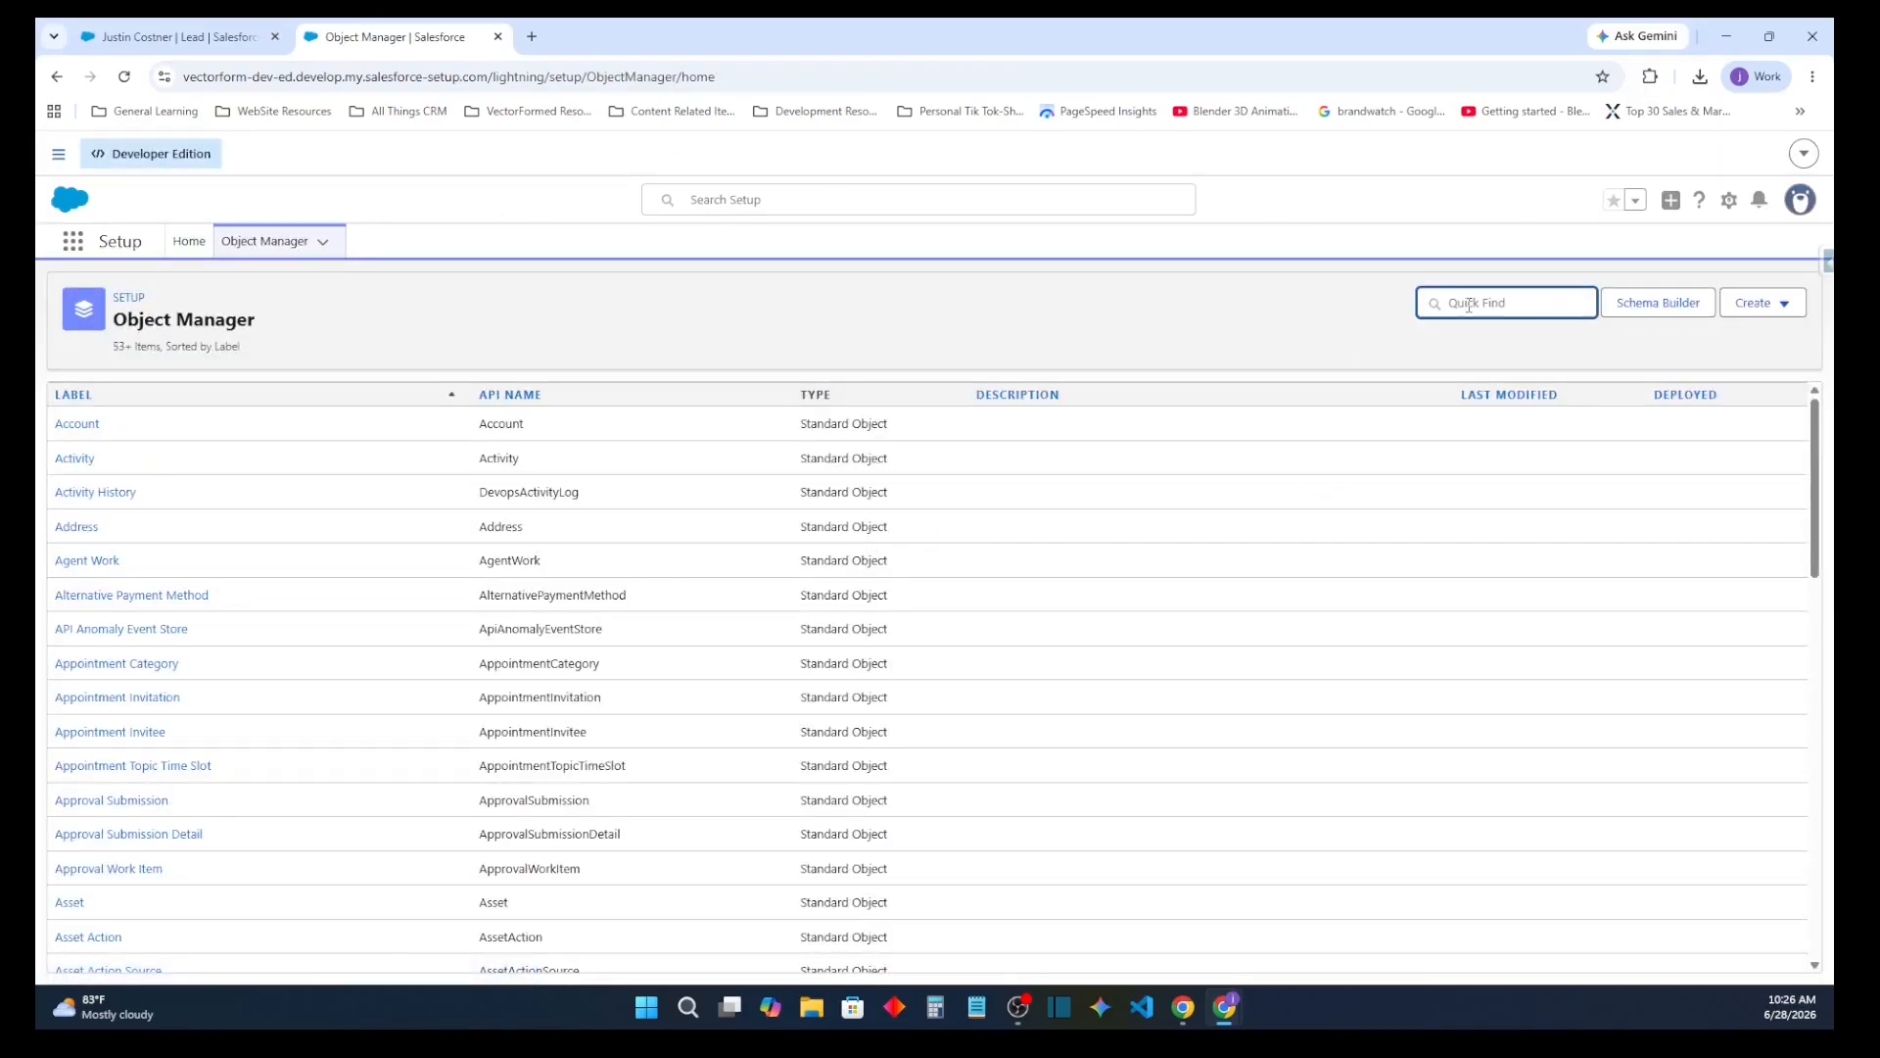
{"action": "type", "text": "lead"}
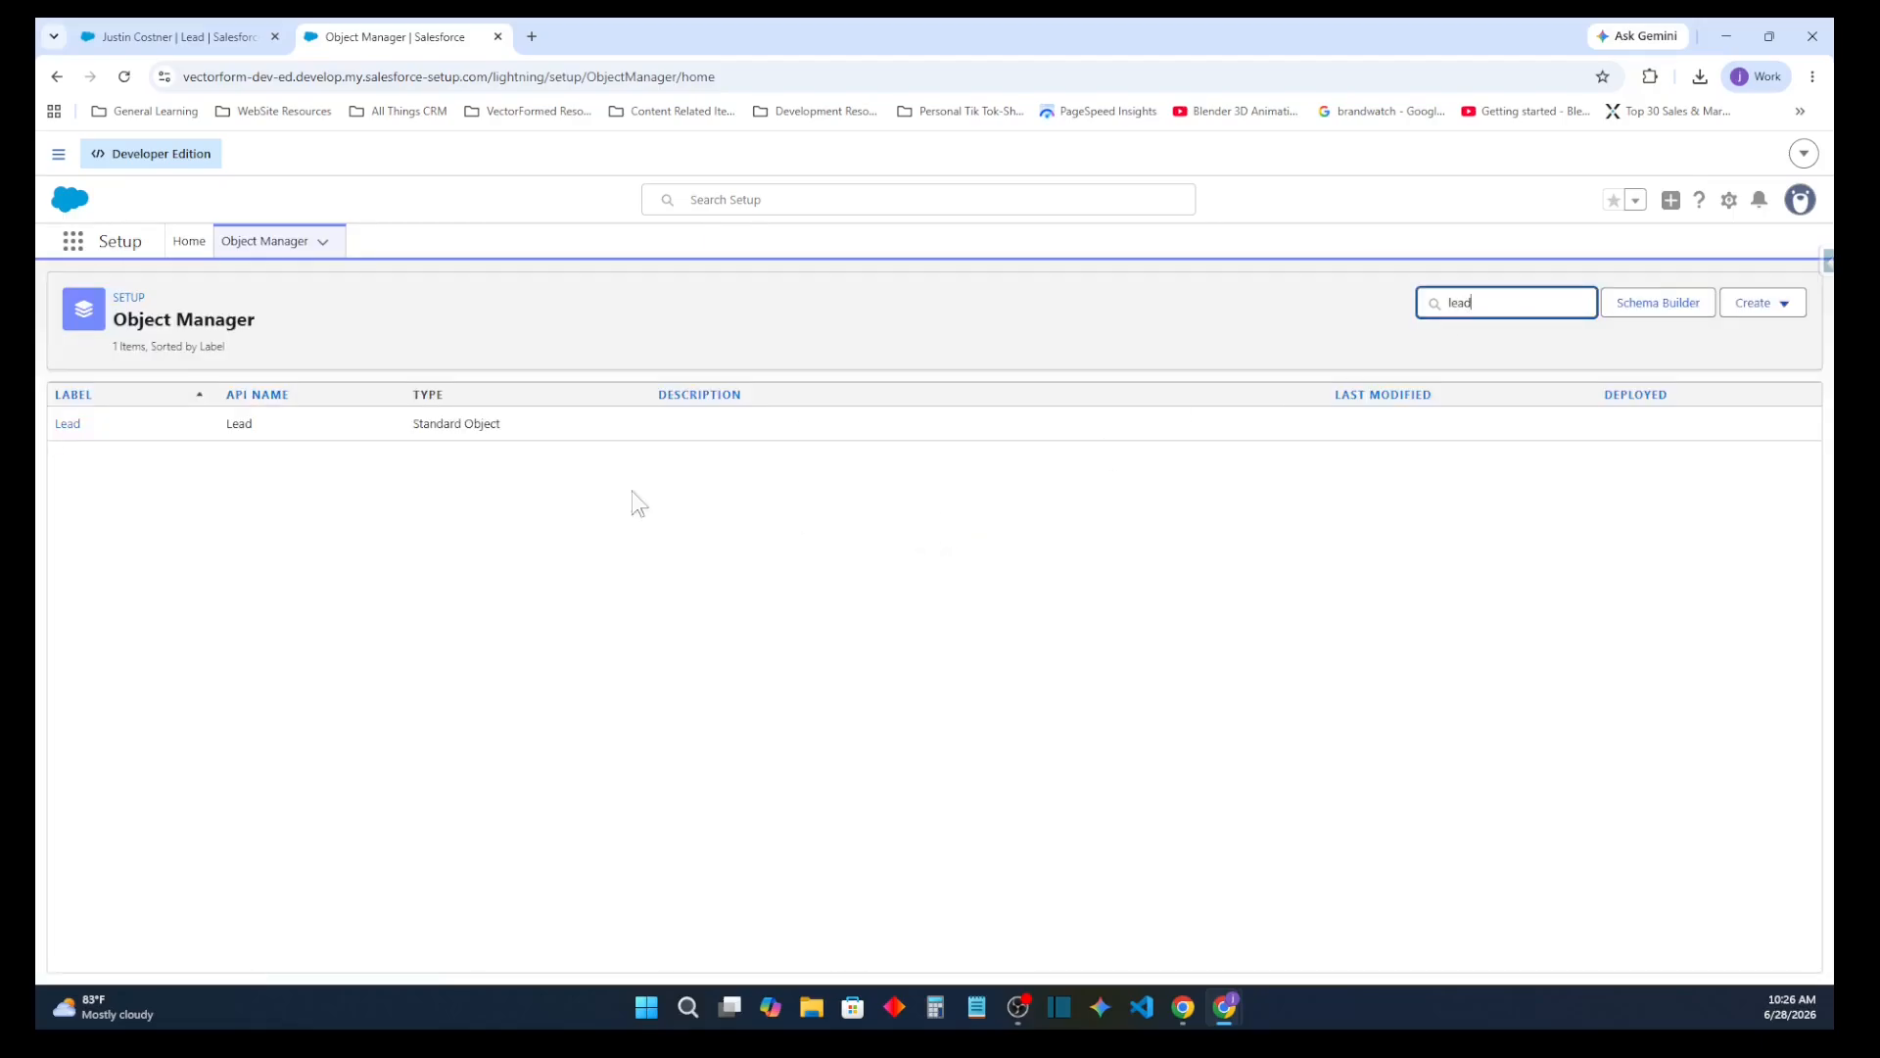
{"action": "left_click", "coordinate": [66, 427]}
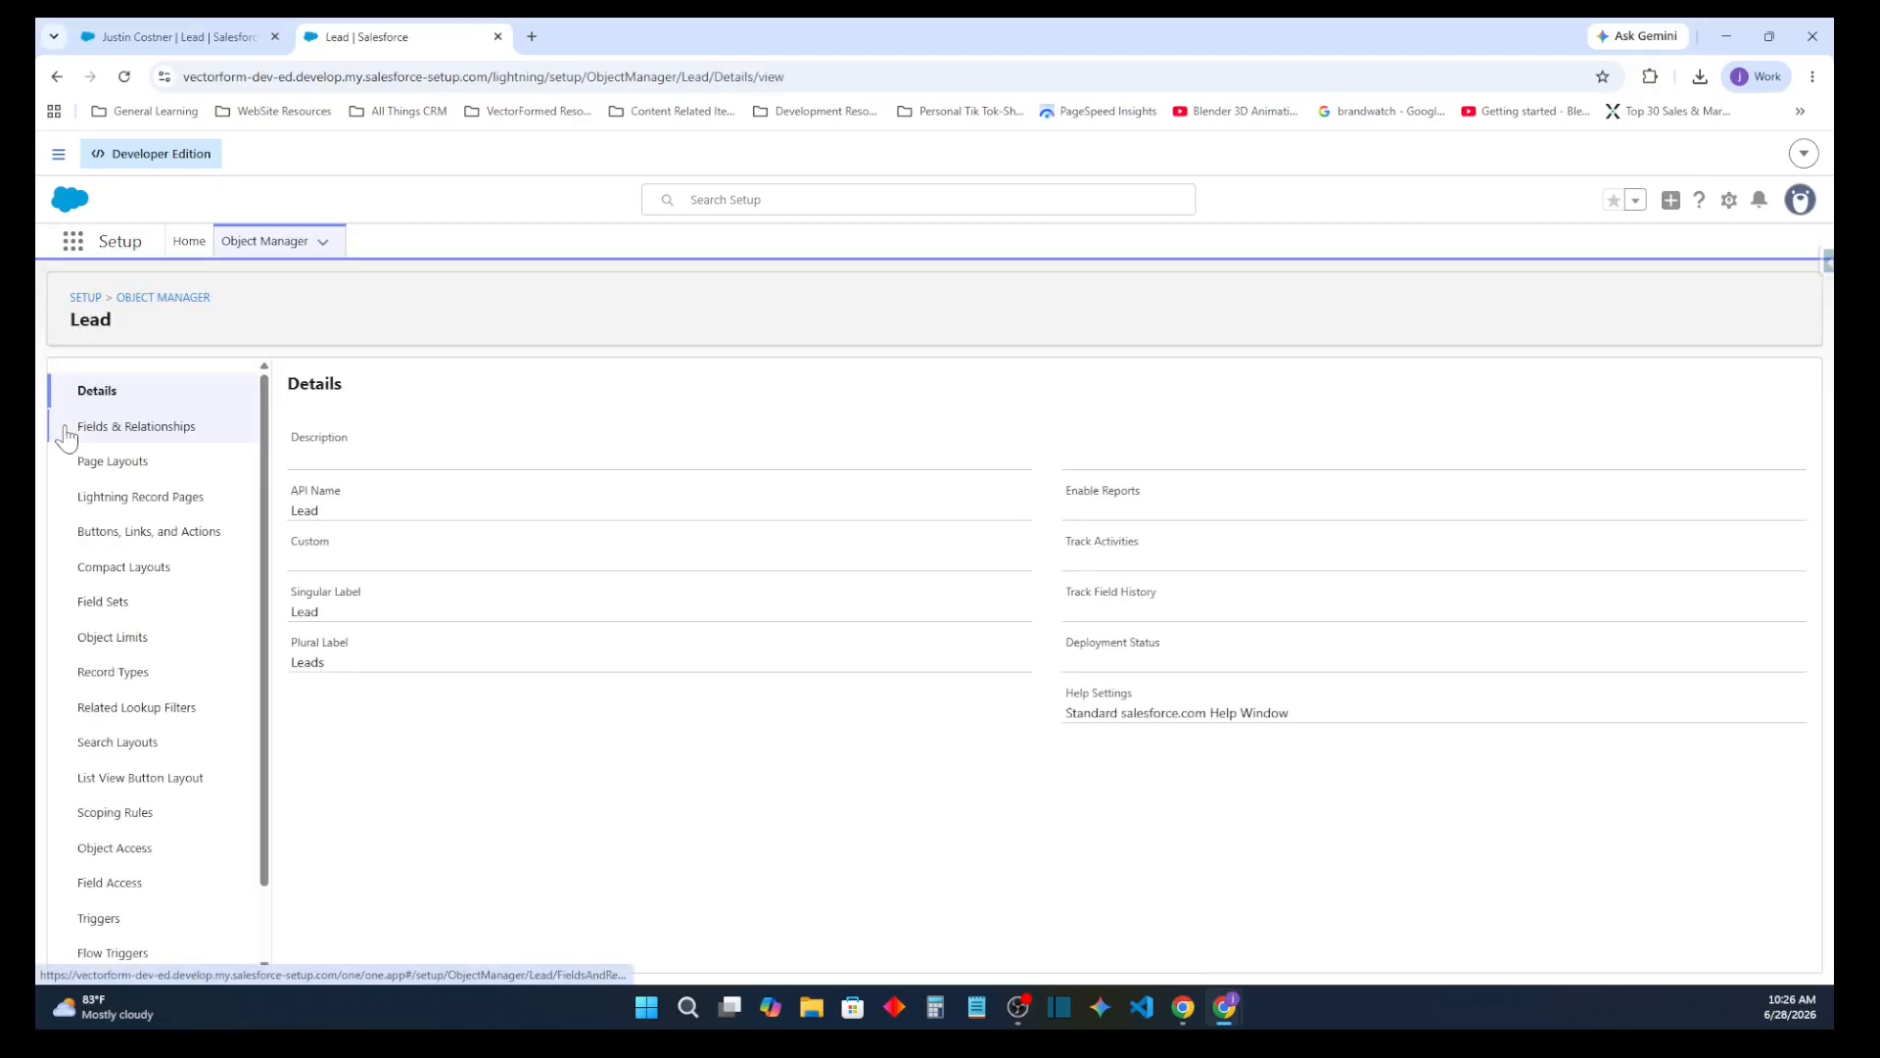
{"action": "left_click", "coordinate": [138, 673]}
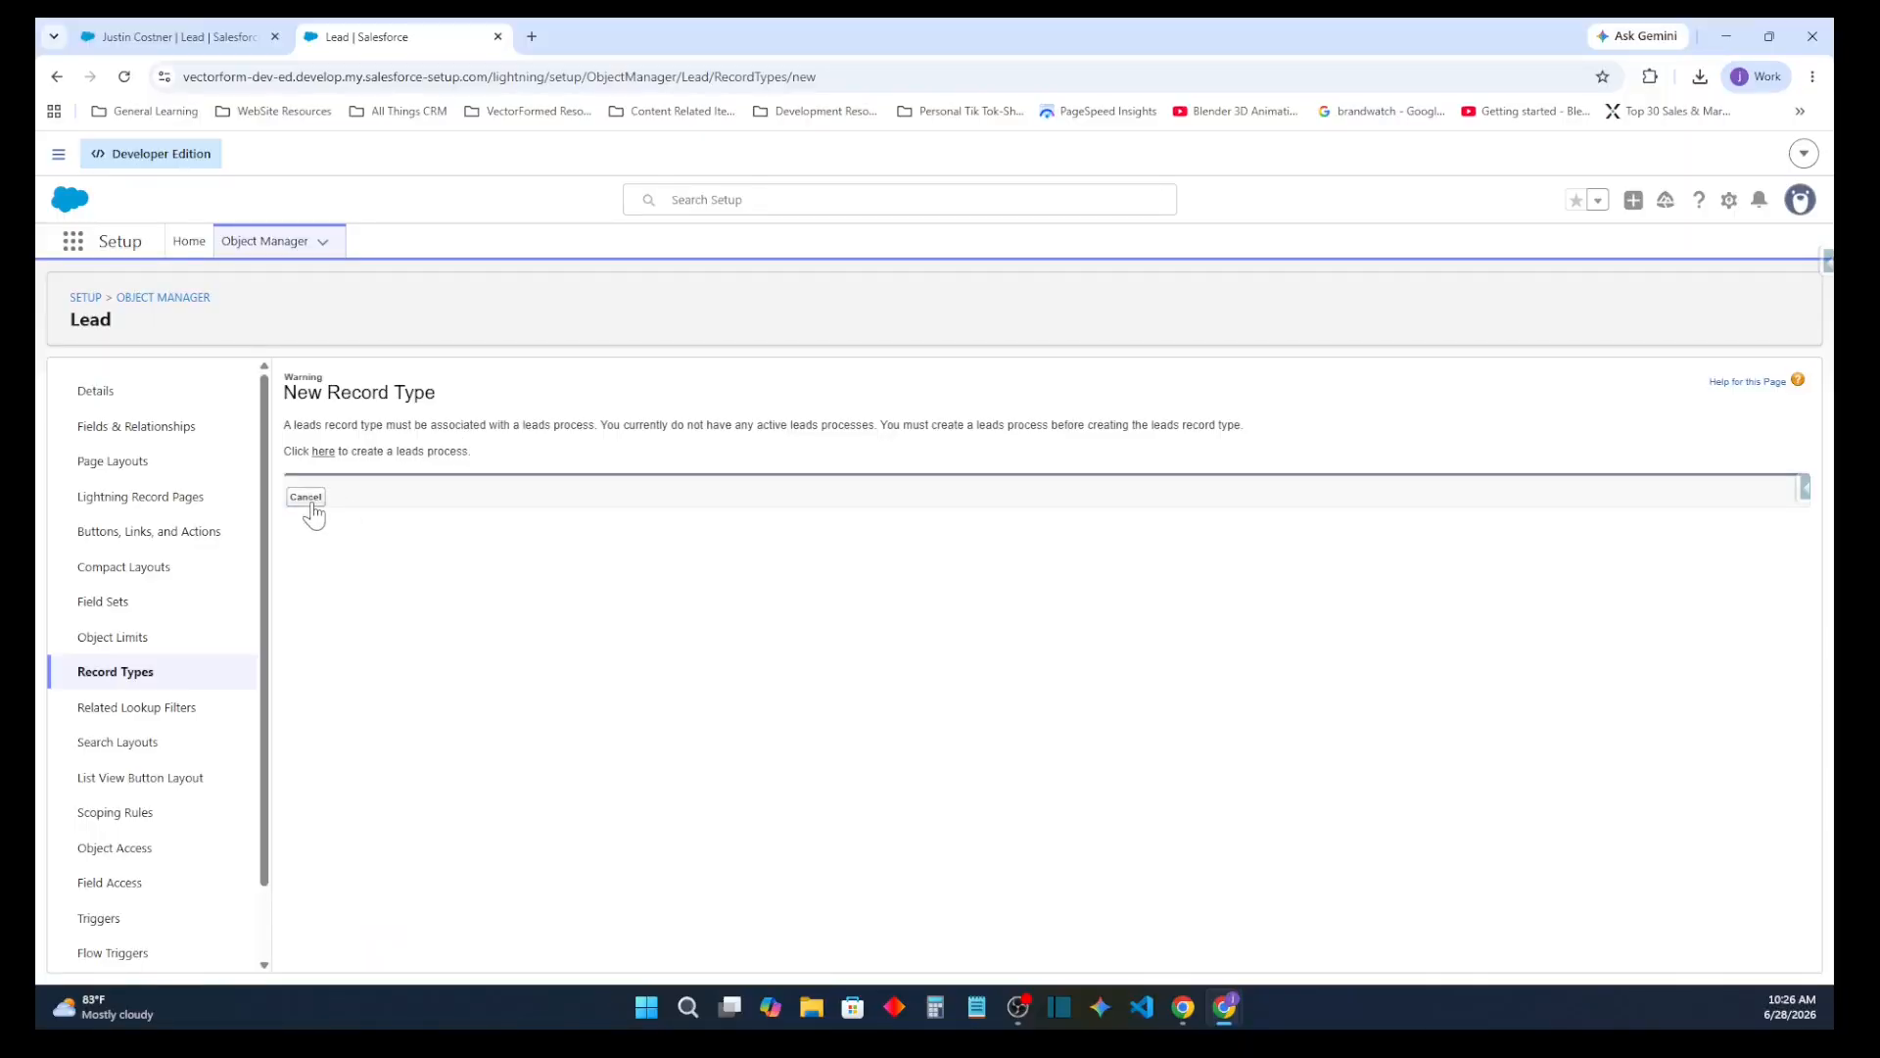
{"action": "left_click", "coordinate": [306, 497]}
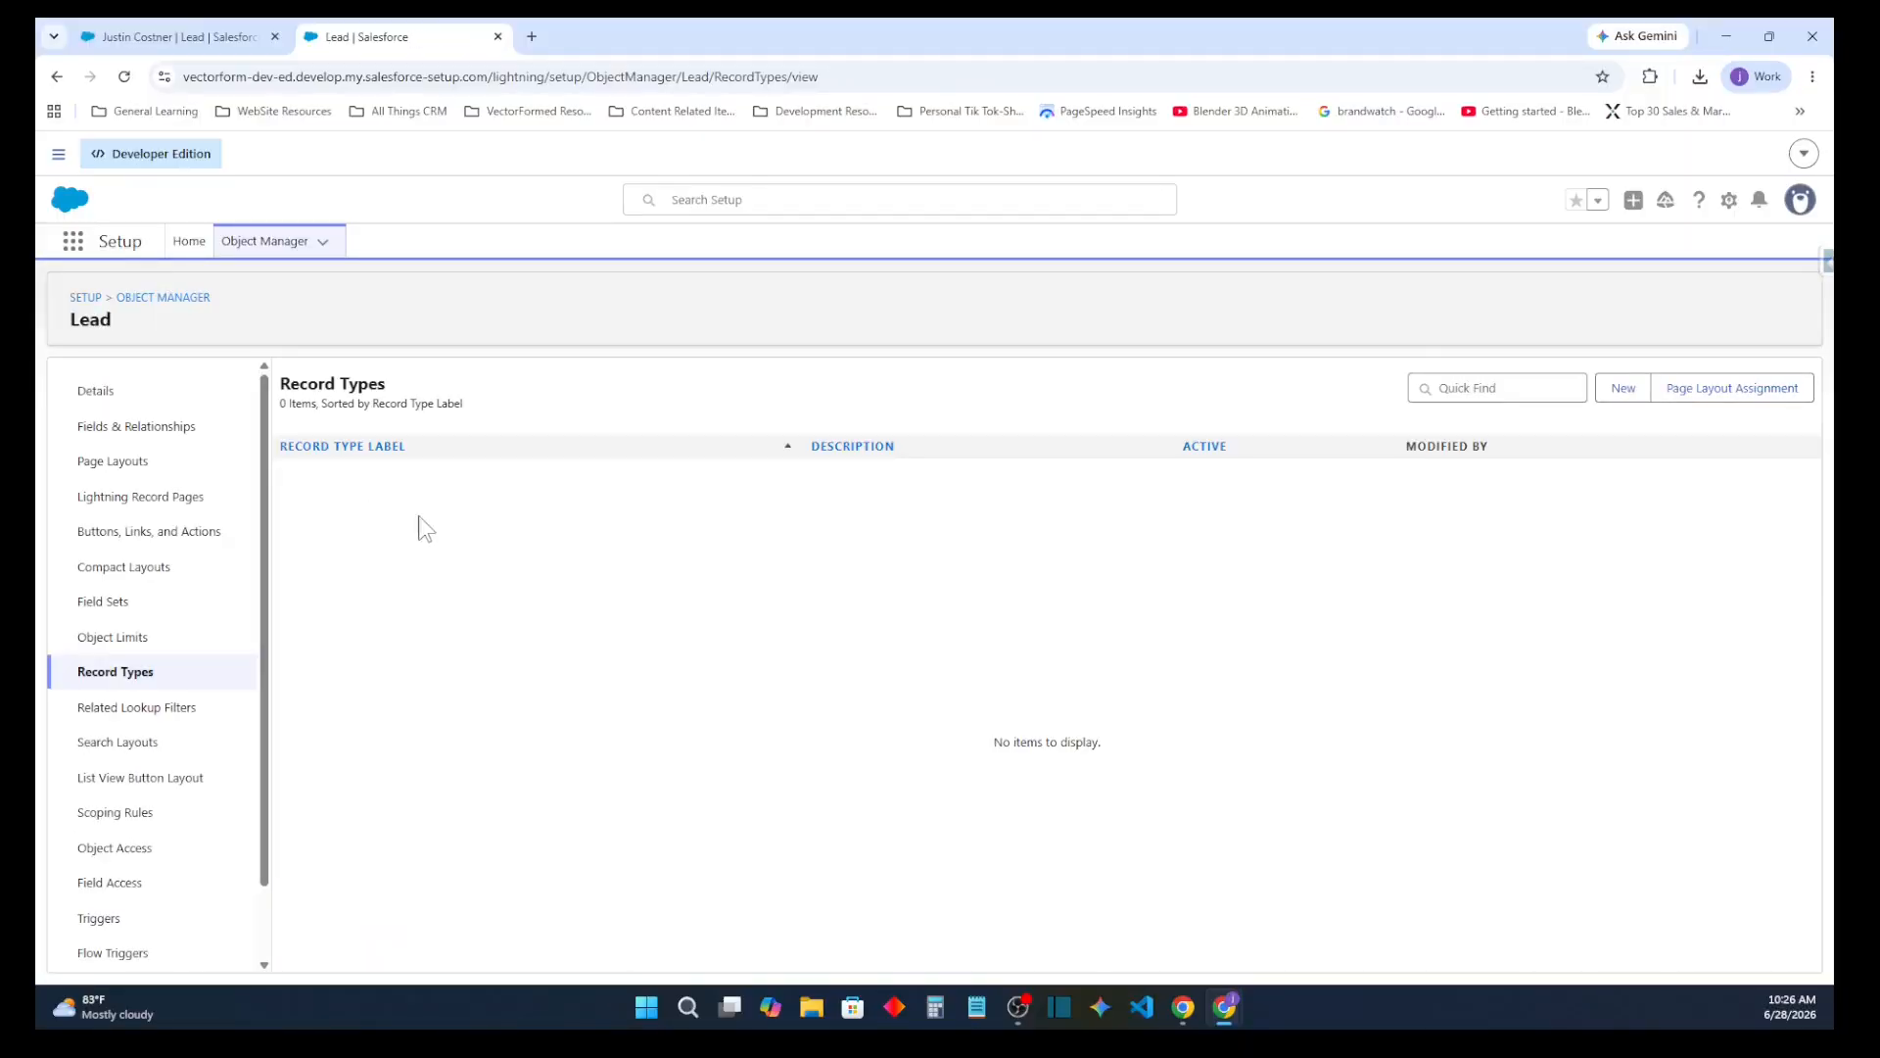
Create the prerequisite lead process for a new Lead record type, copied from Master, with the name and description Sales Lead Process
{"action": "left_click", "coordinate": [1624, 392]}
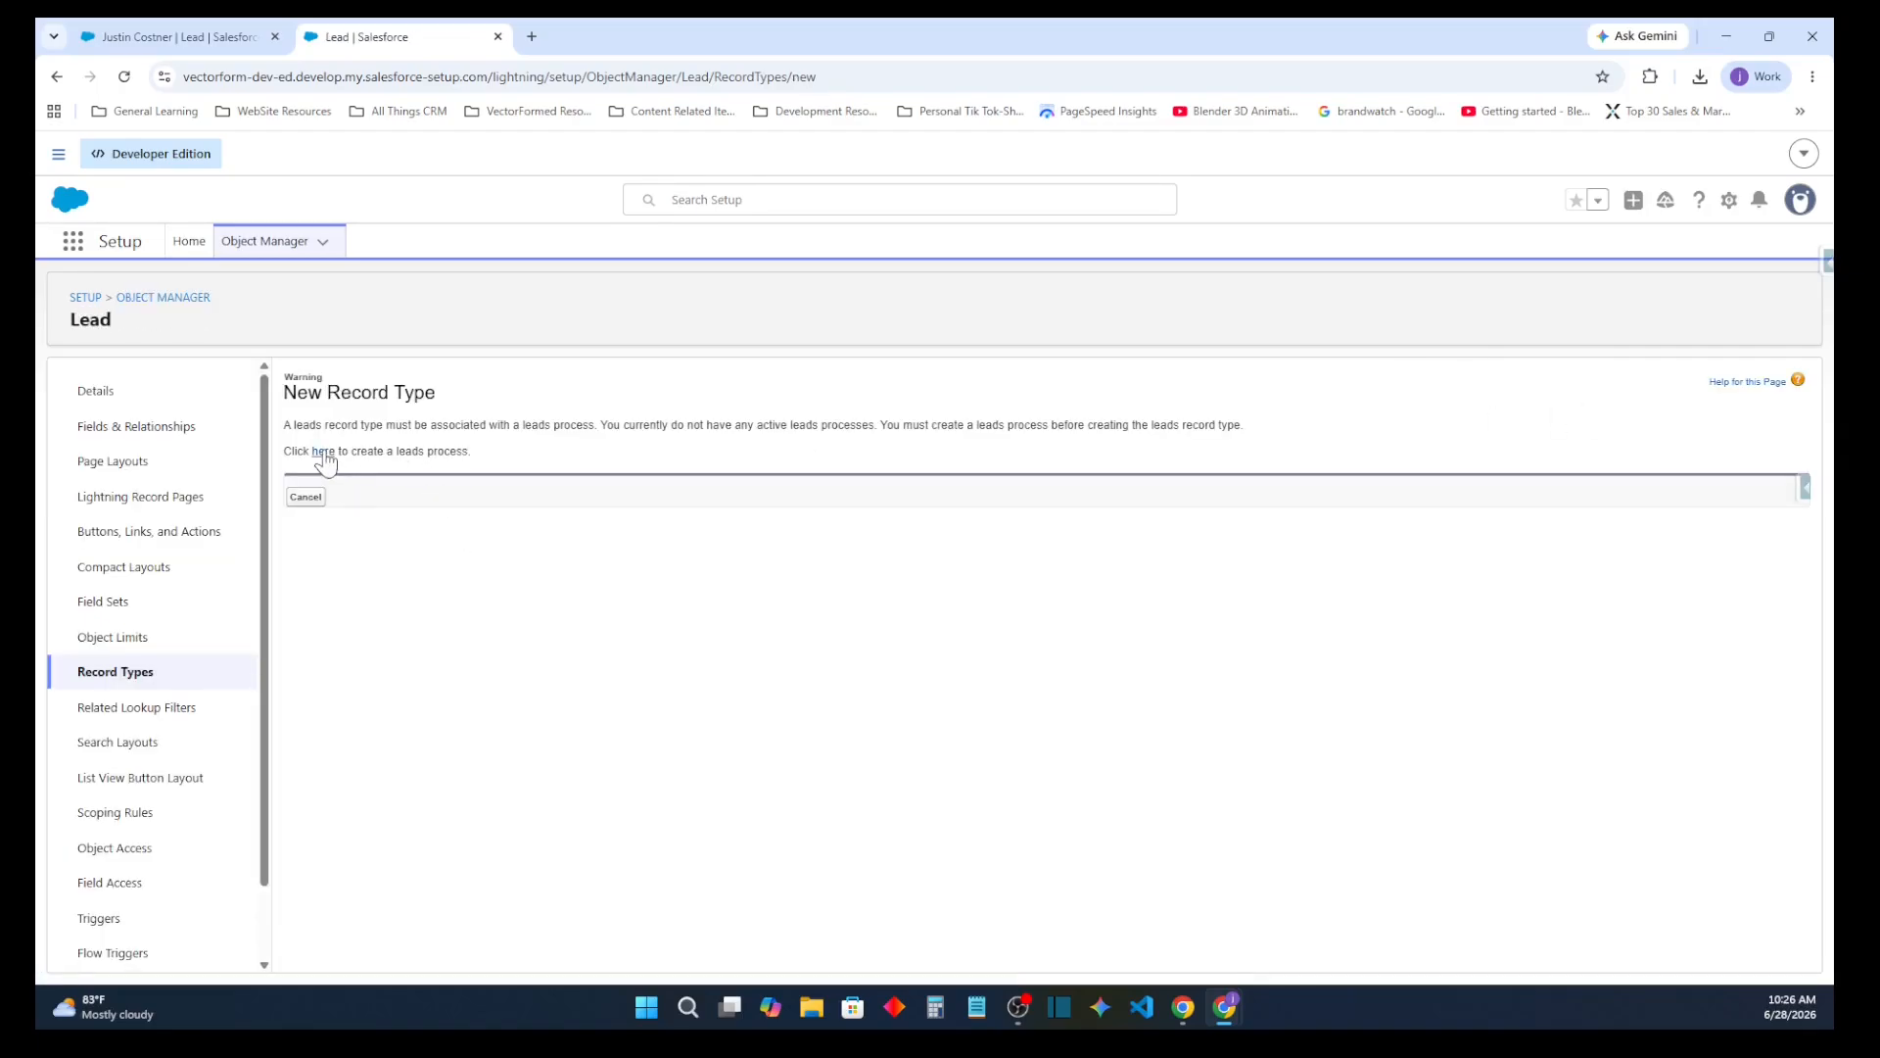
{"action": "left_click", "coordinate": [326, 450]}
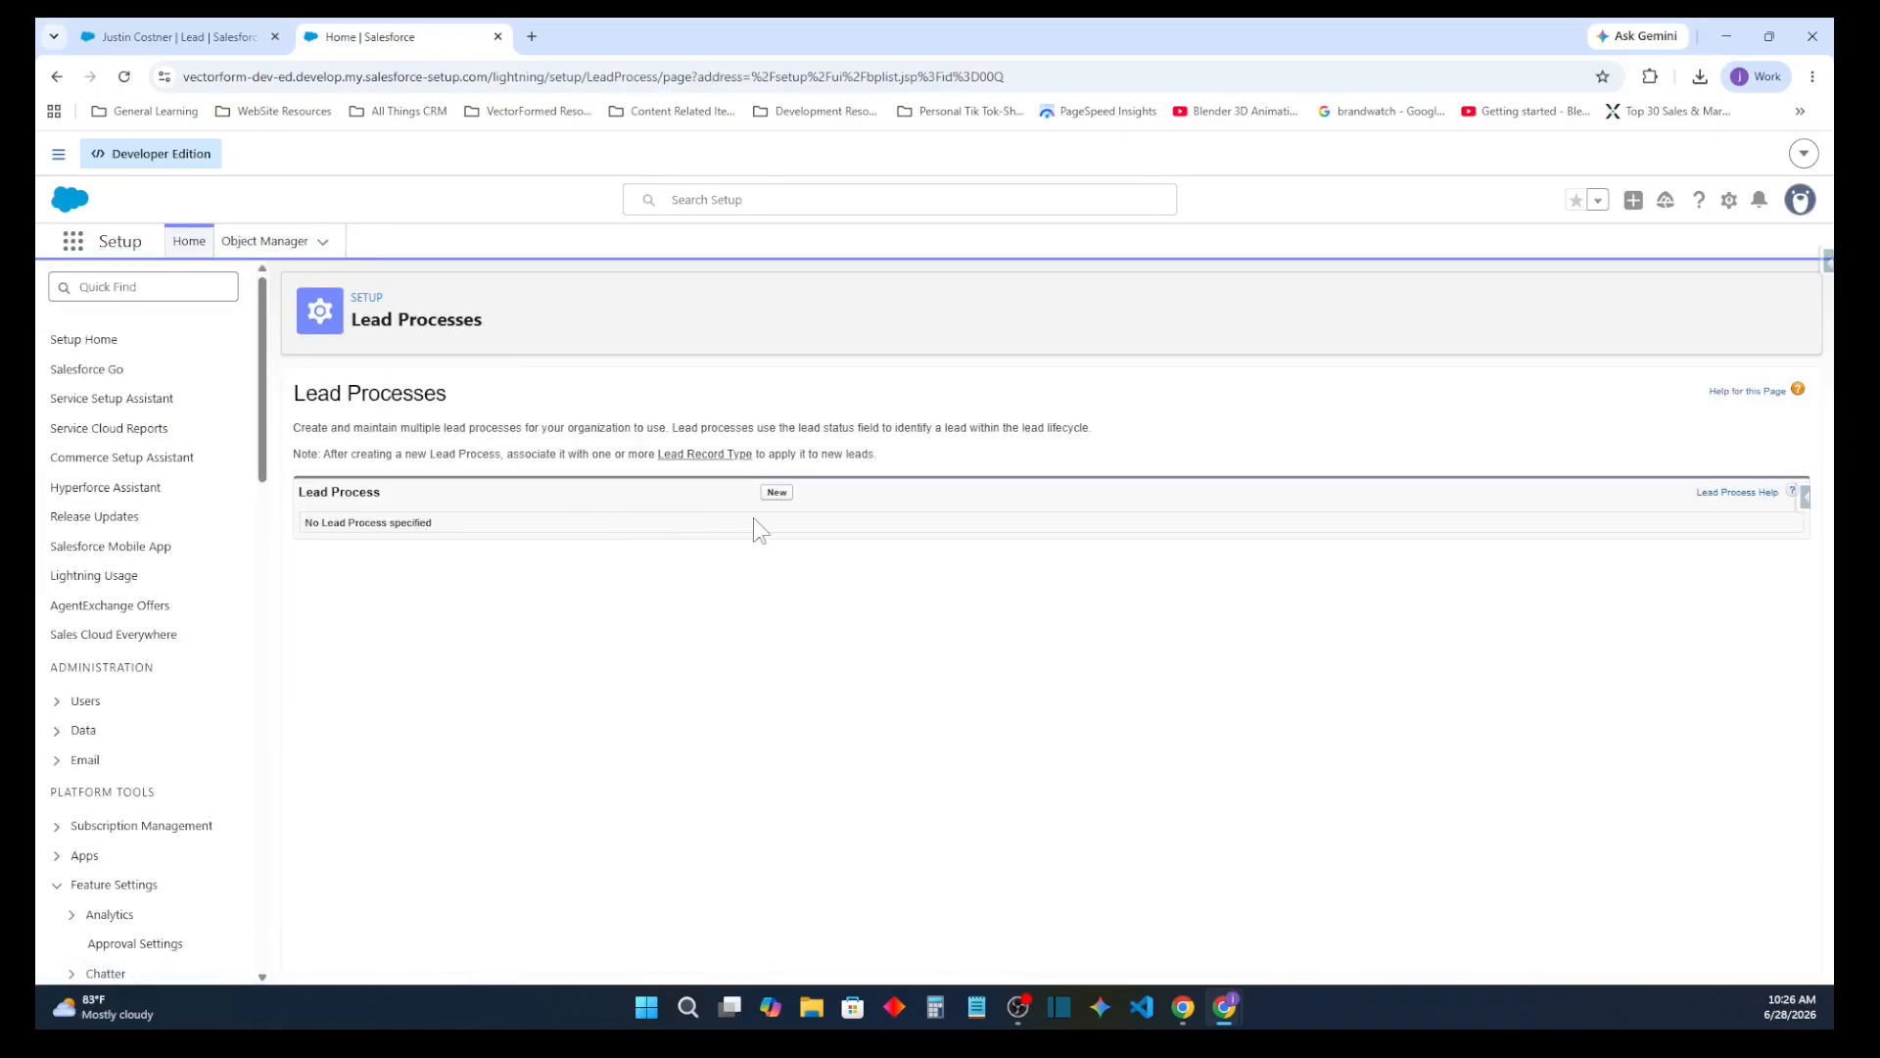
{"action": "left_click", "coordinate": [777, 492]}
{"action": "left_click", "coordinate": [641, 510]}
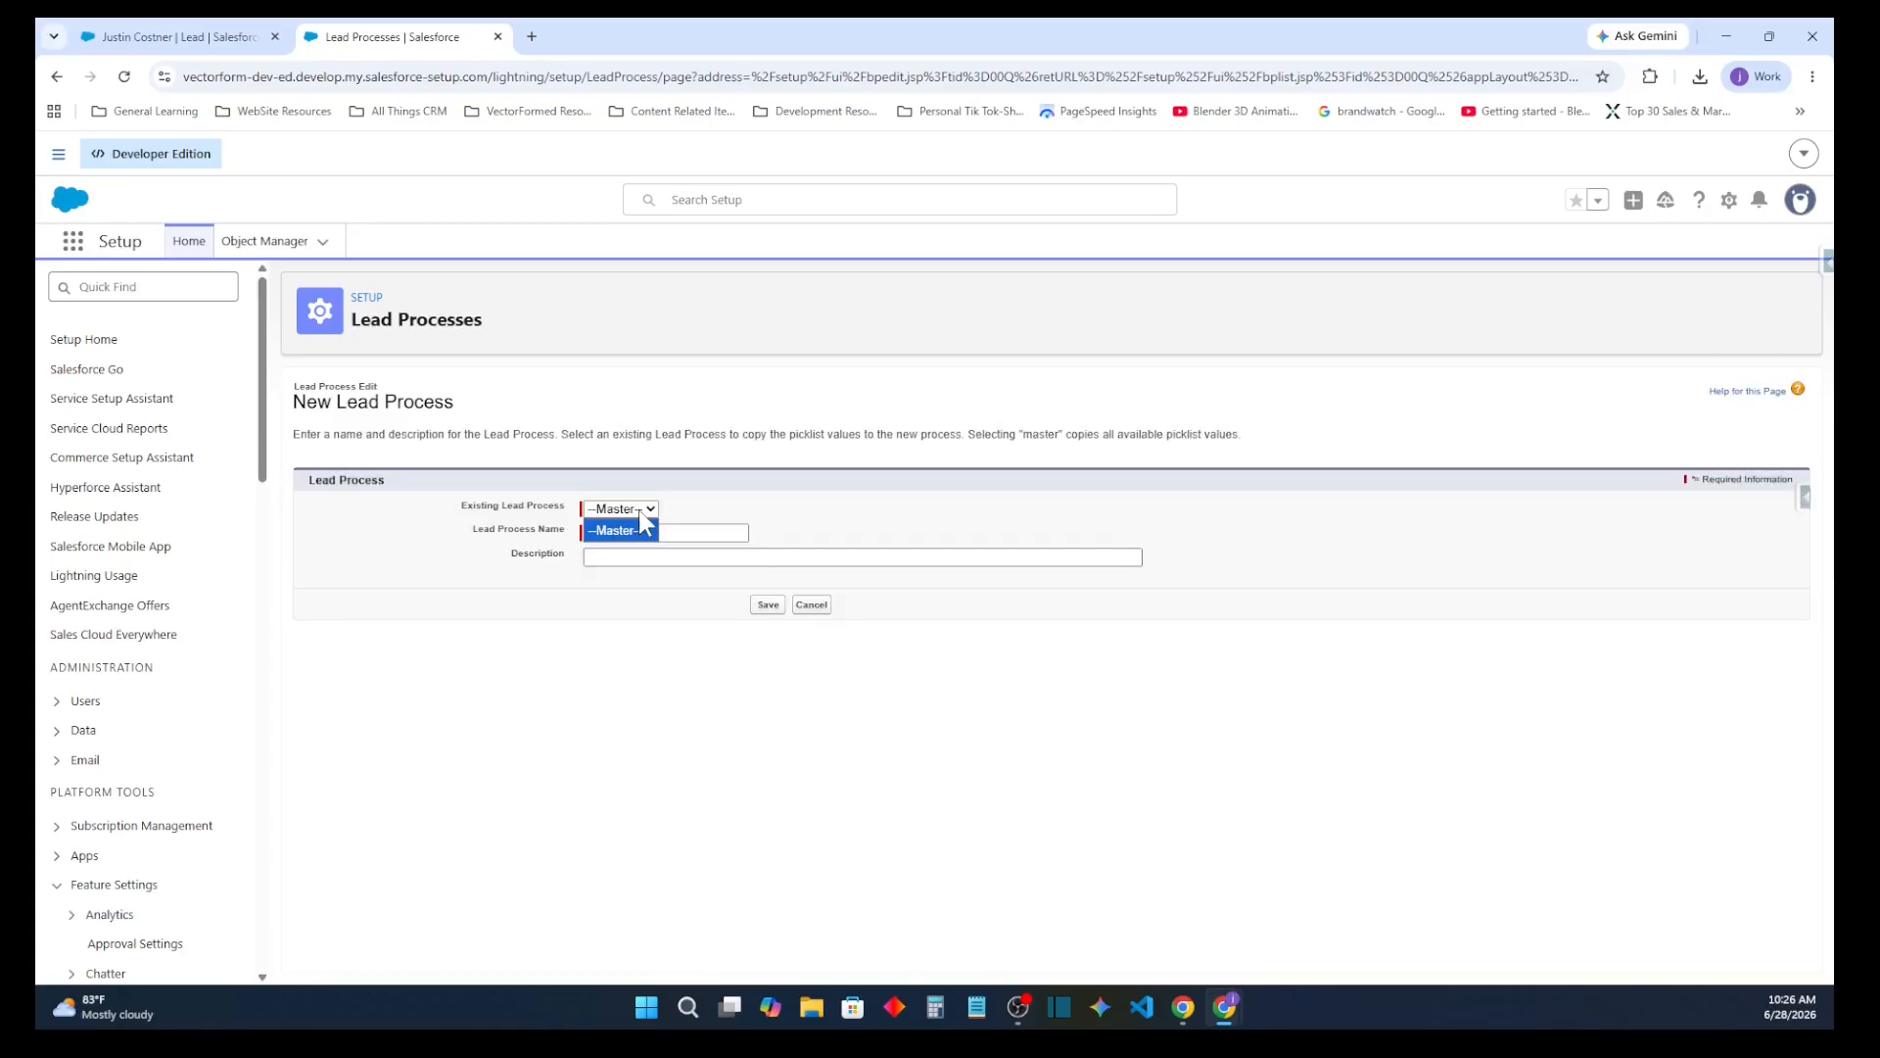
{"action": "left_click", "coordinate": [641, 529]}
{"action": "key", "text": "Tab"}
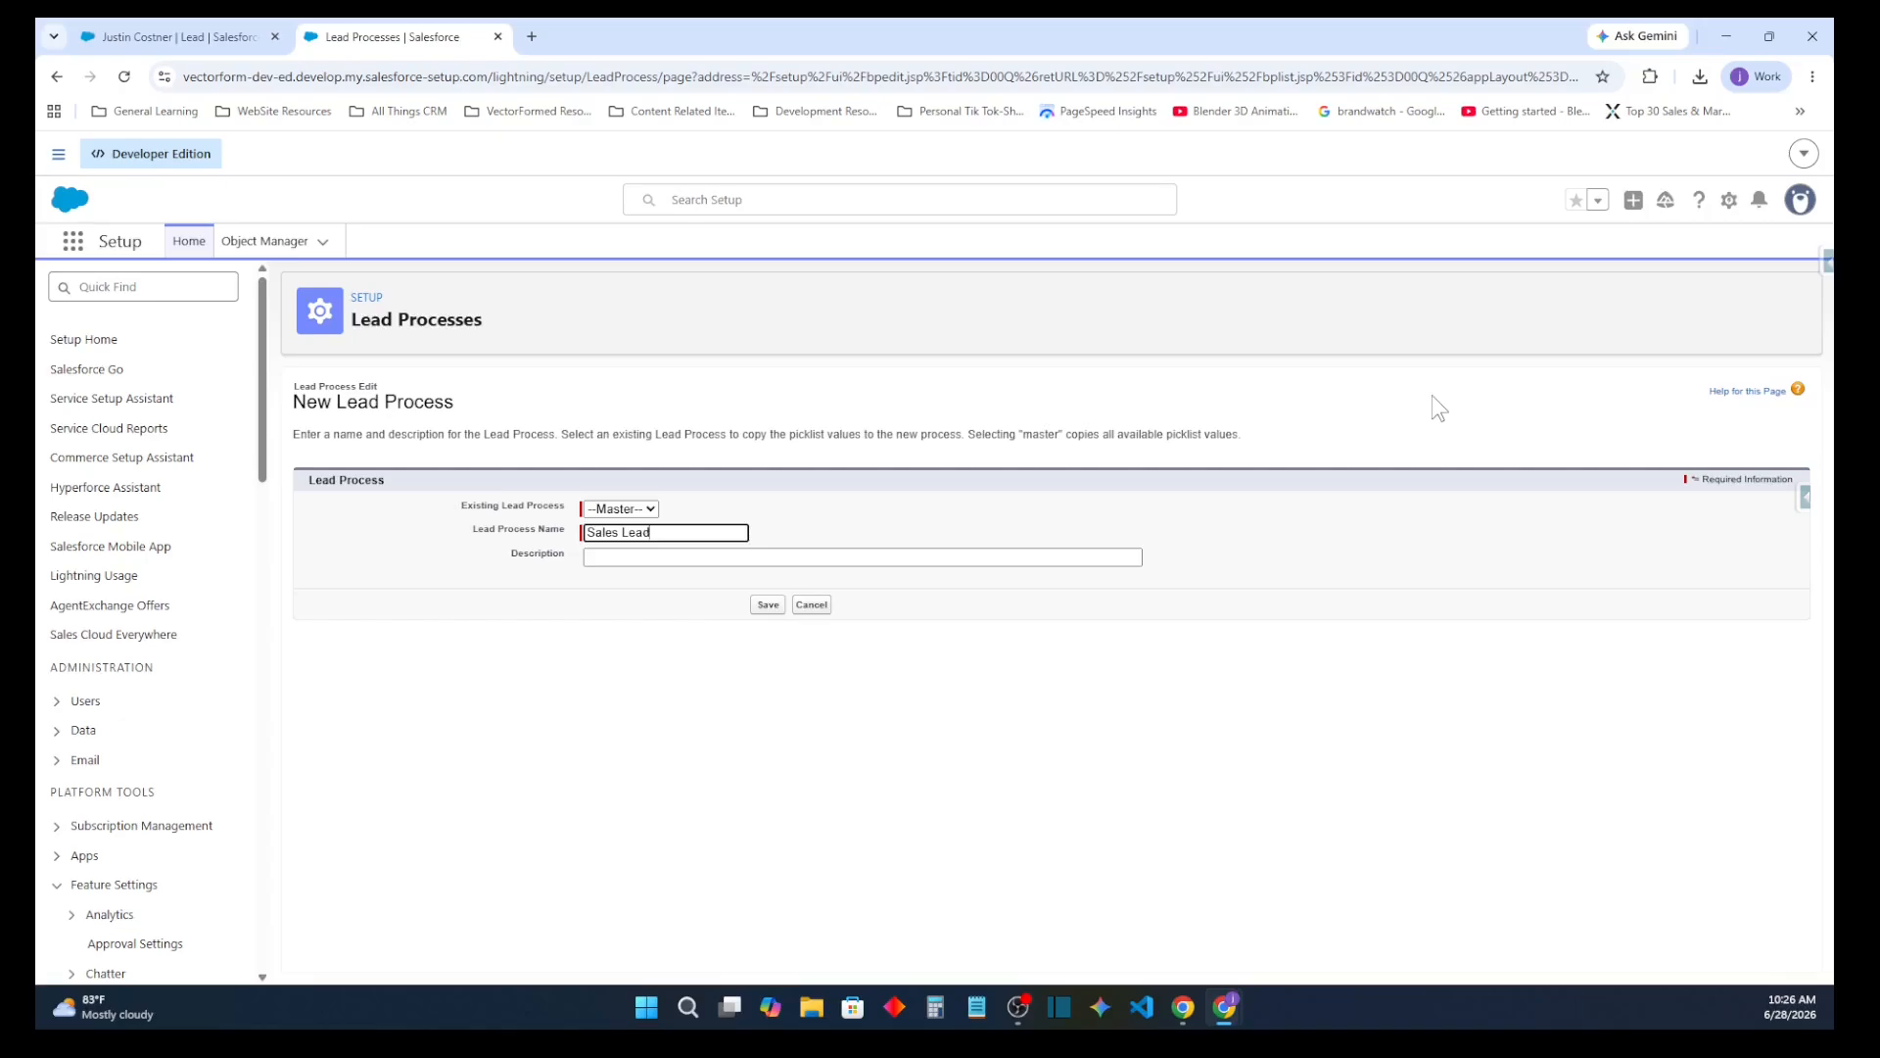
{"action": "key", "text": "Tab"}
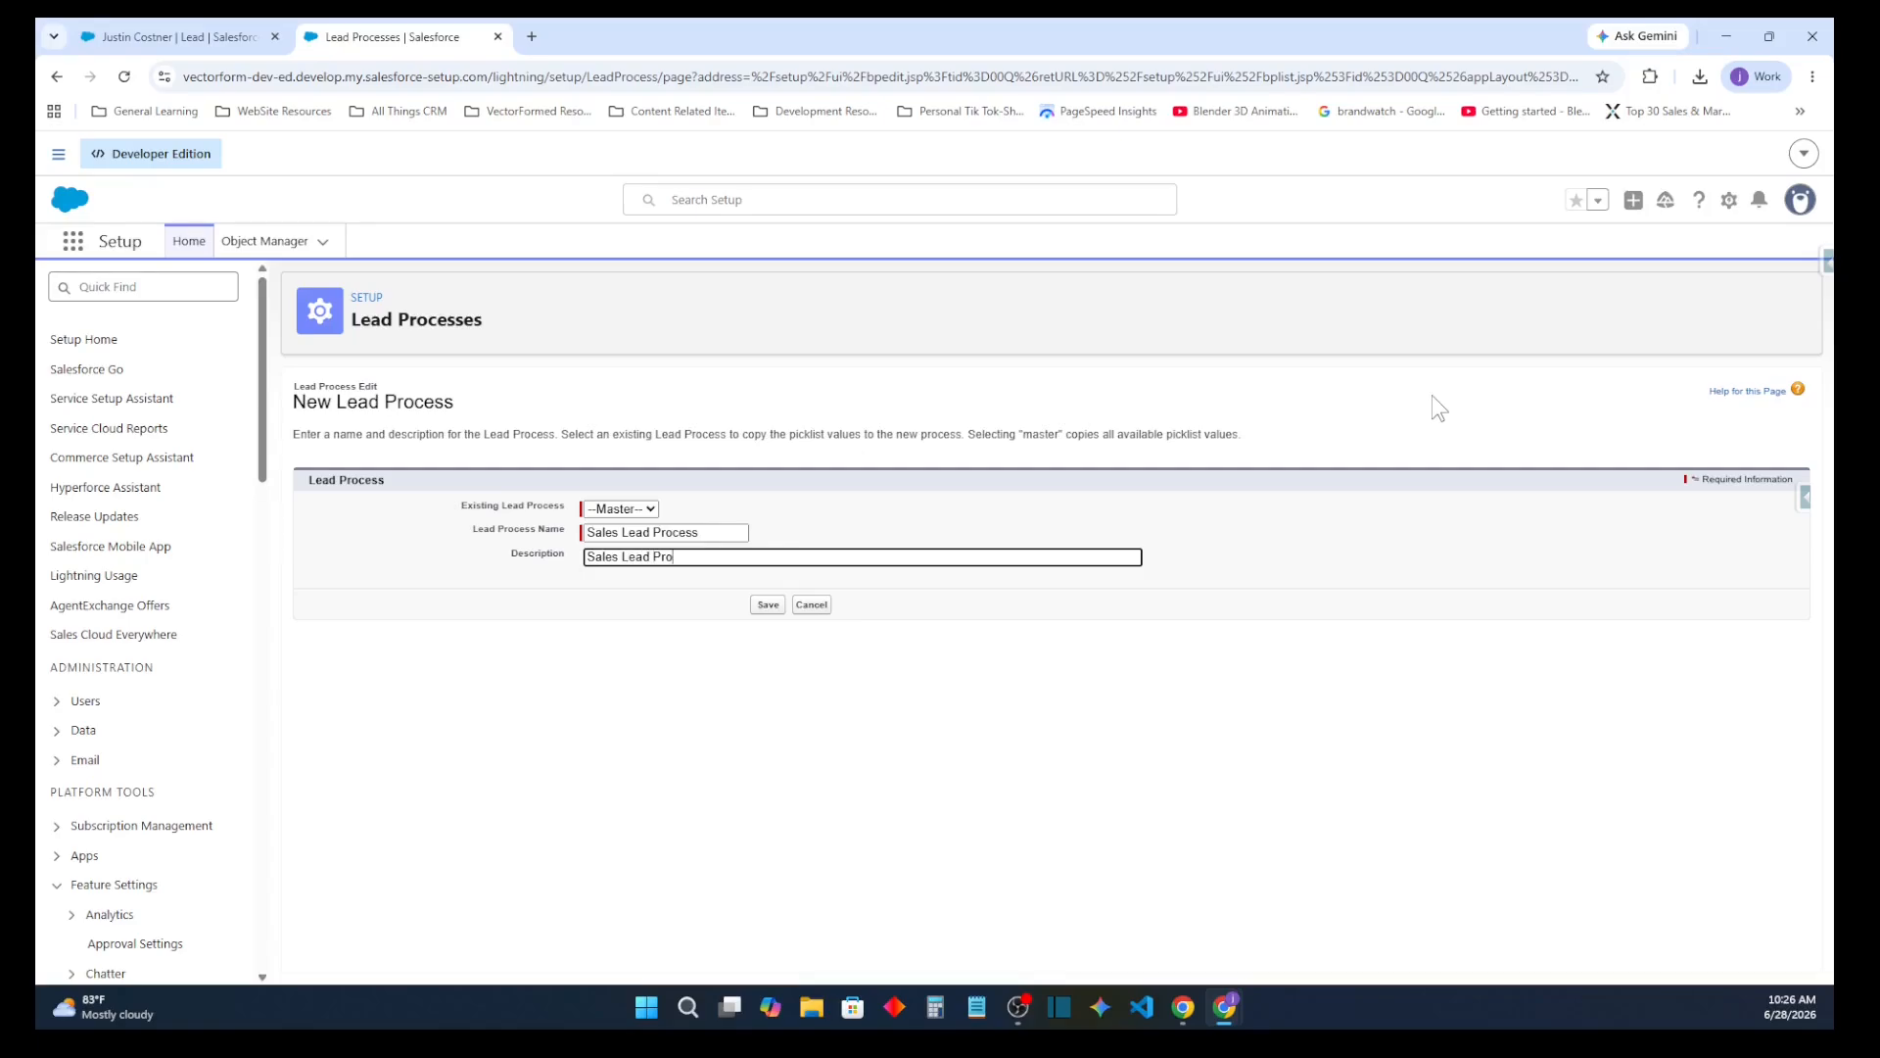
{"action": "left_click", "coordinate": [761, 606]}
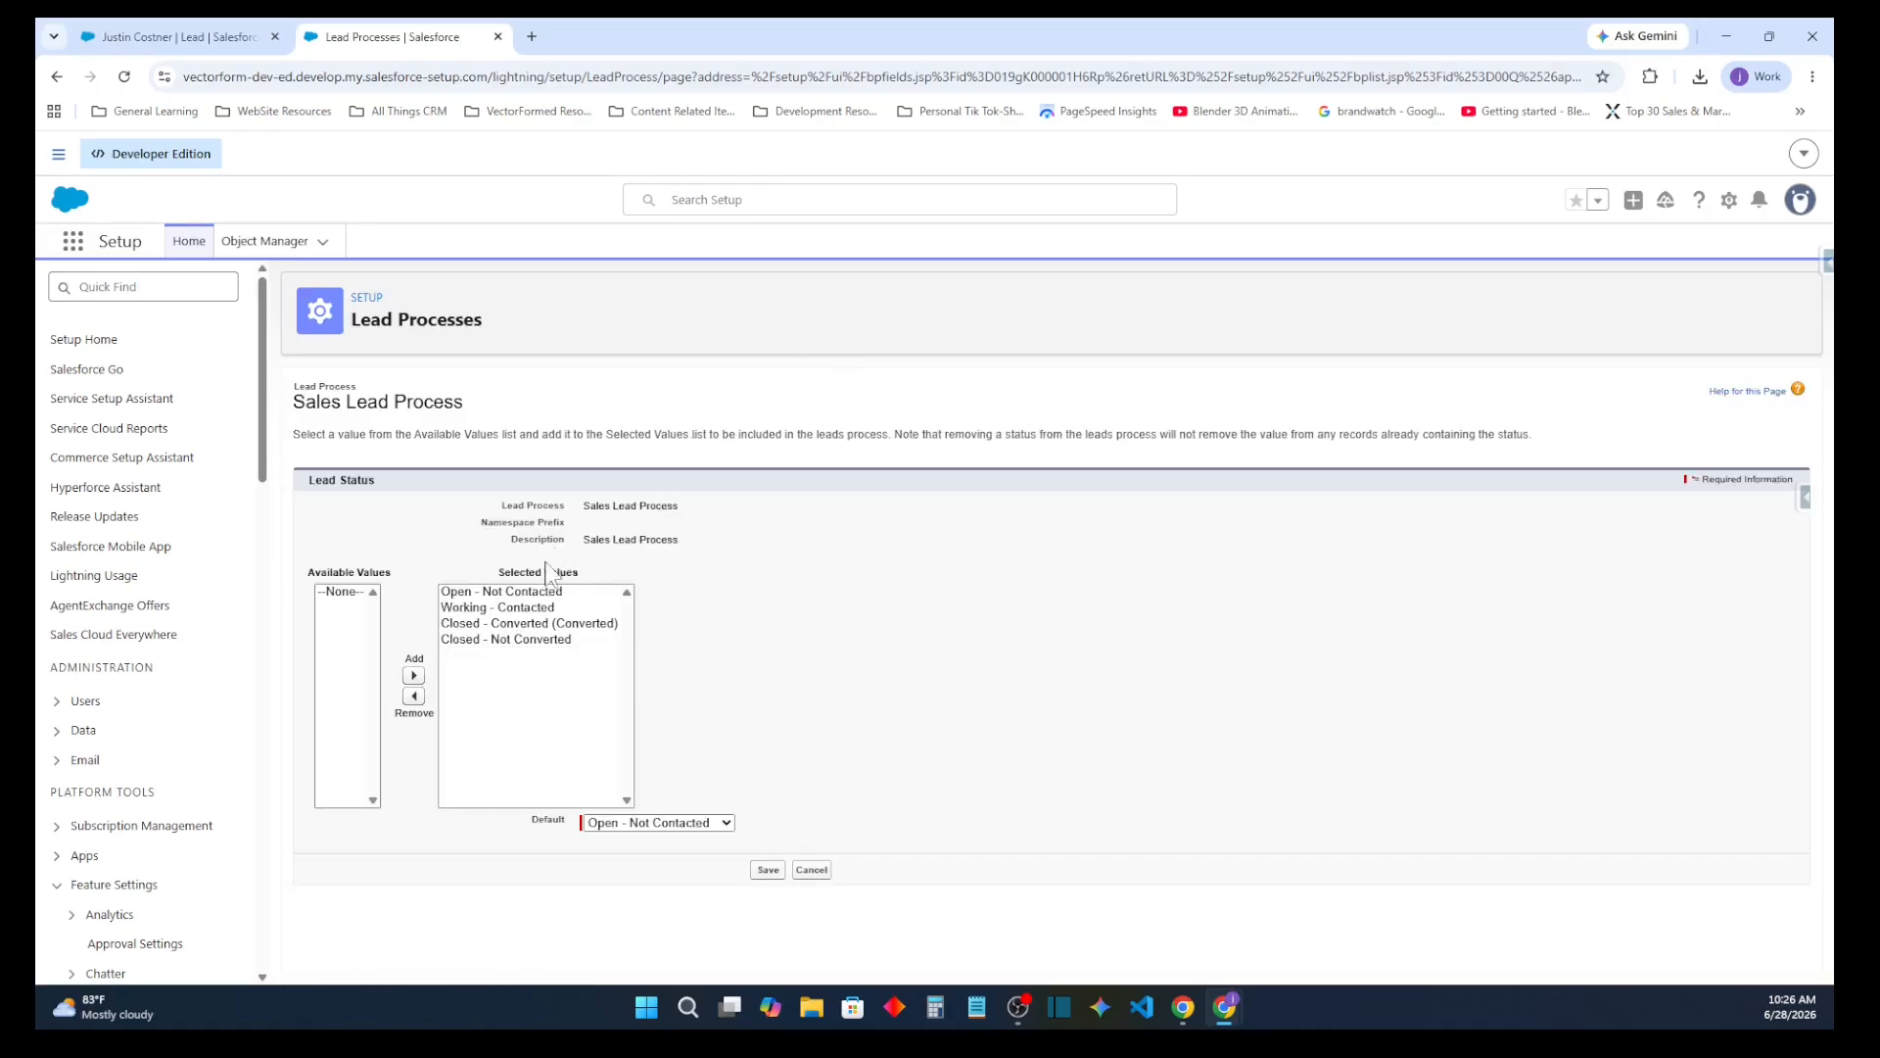
Keep Open - Not Contacted as the default lead status and save the lead process with all its selected status values
{"action": "left_click", "coordinate": [727, 825]}
{"action": "left_click", "coordinate": [781, 819]}
{"action": "left_click", "coordinate": [769, 872]}
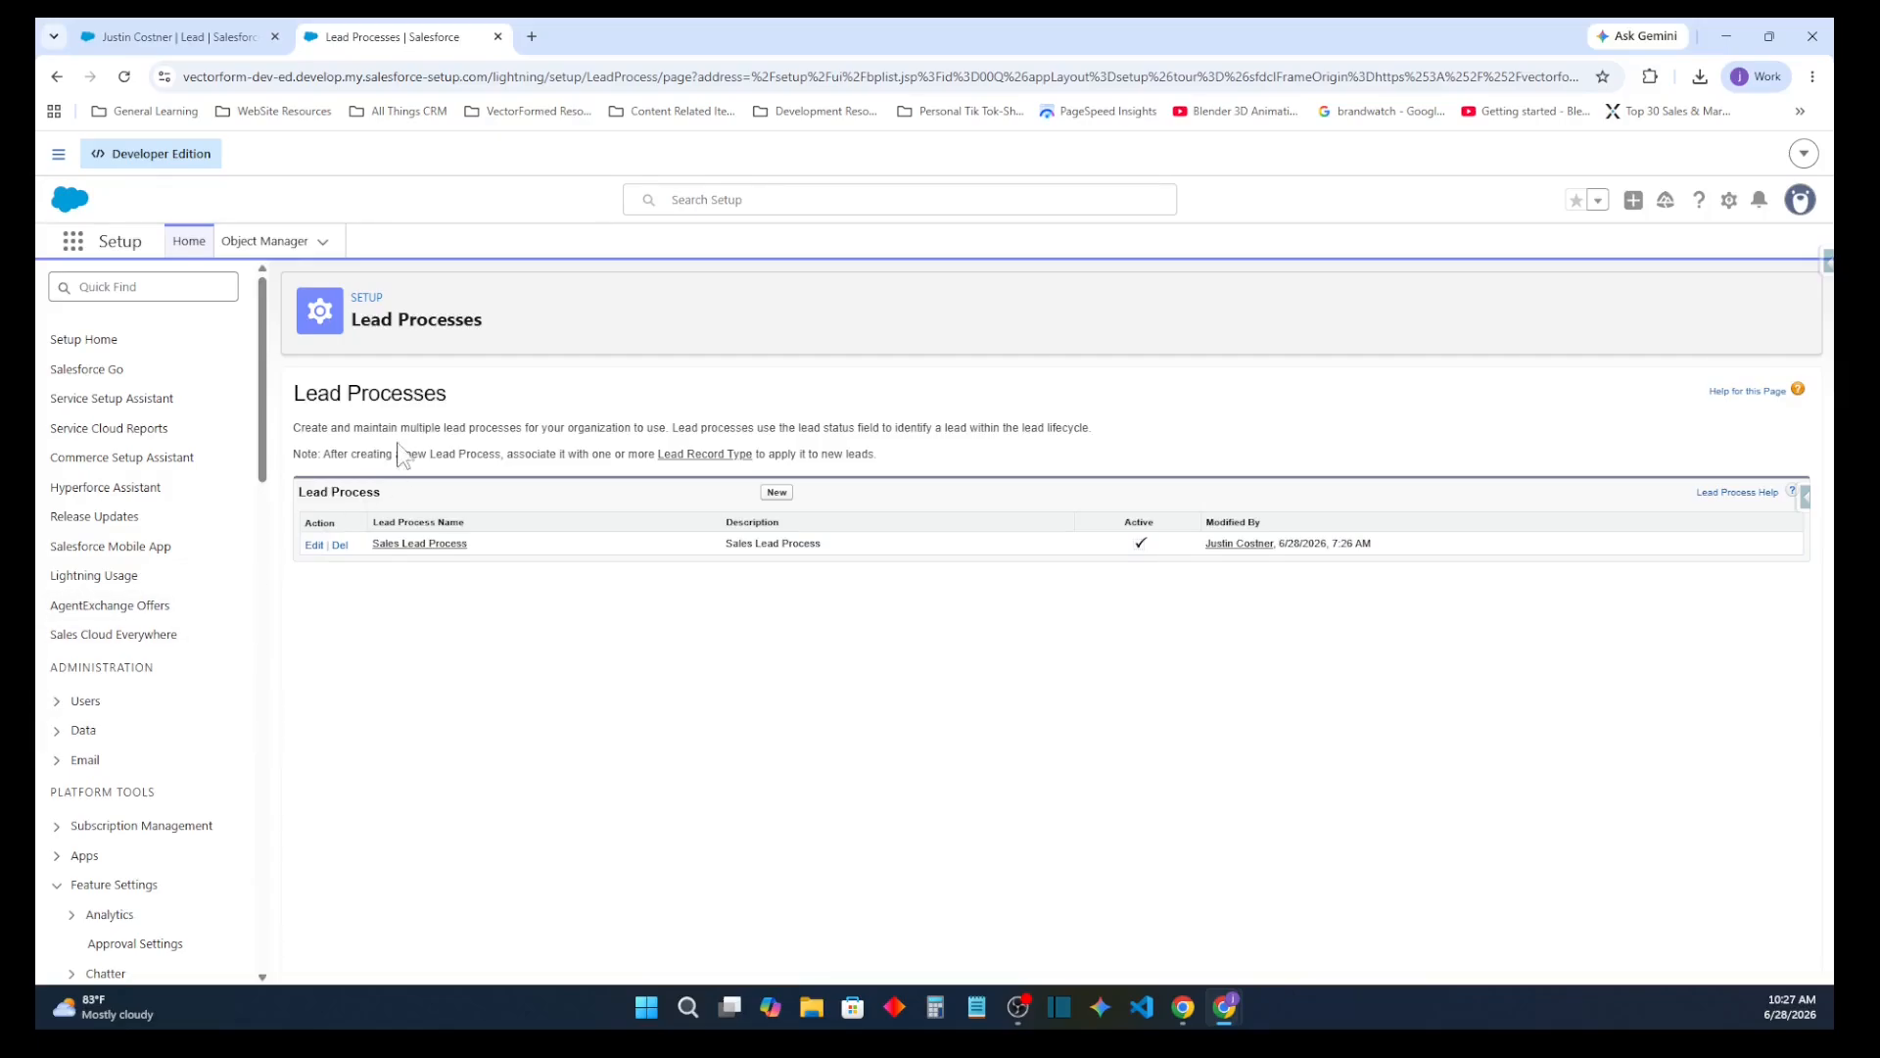
Return to the Lead object in the Object Manager and open its record types
{"action": "left_click", "coordinate": [299, 240]}
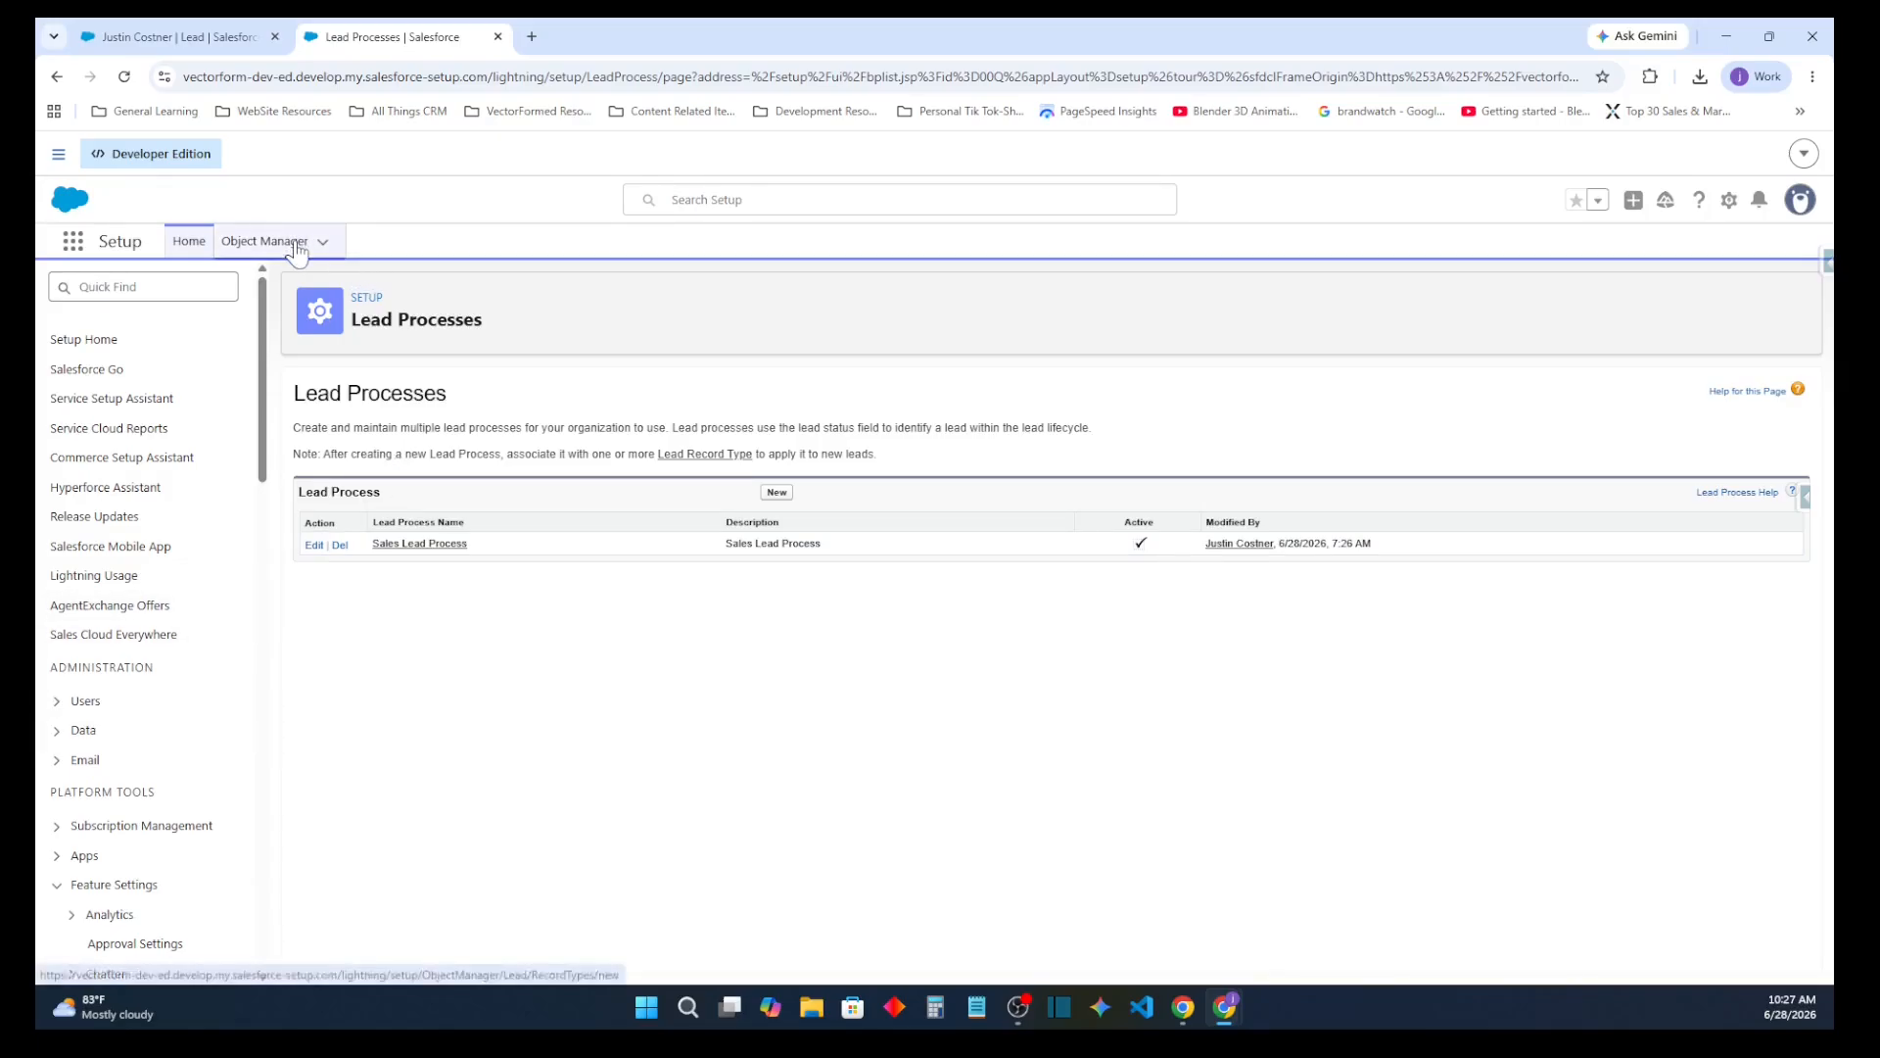
{"action": "left_click", "coordinate": [1475, 302]}
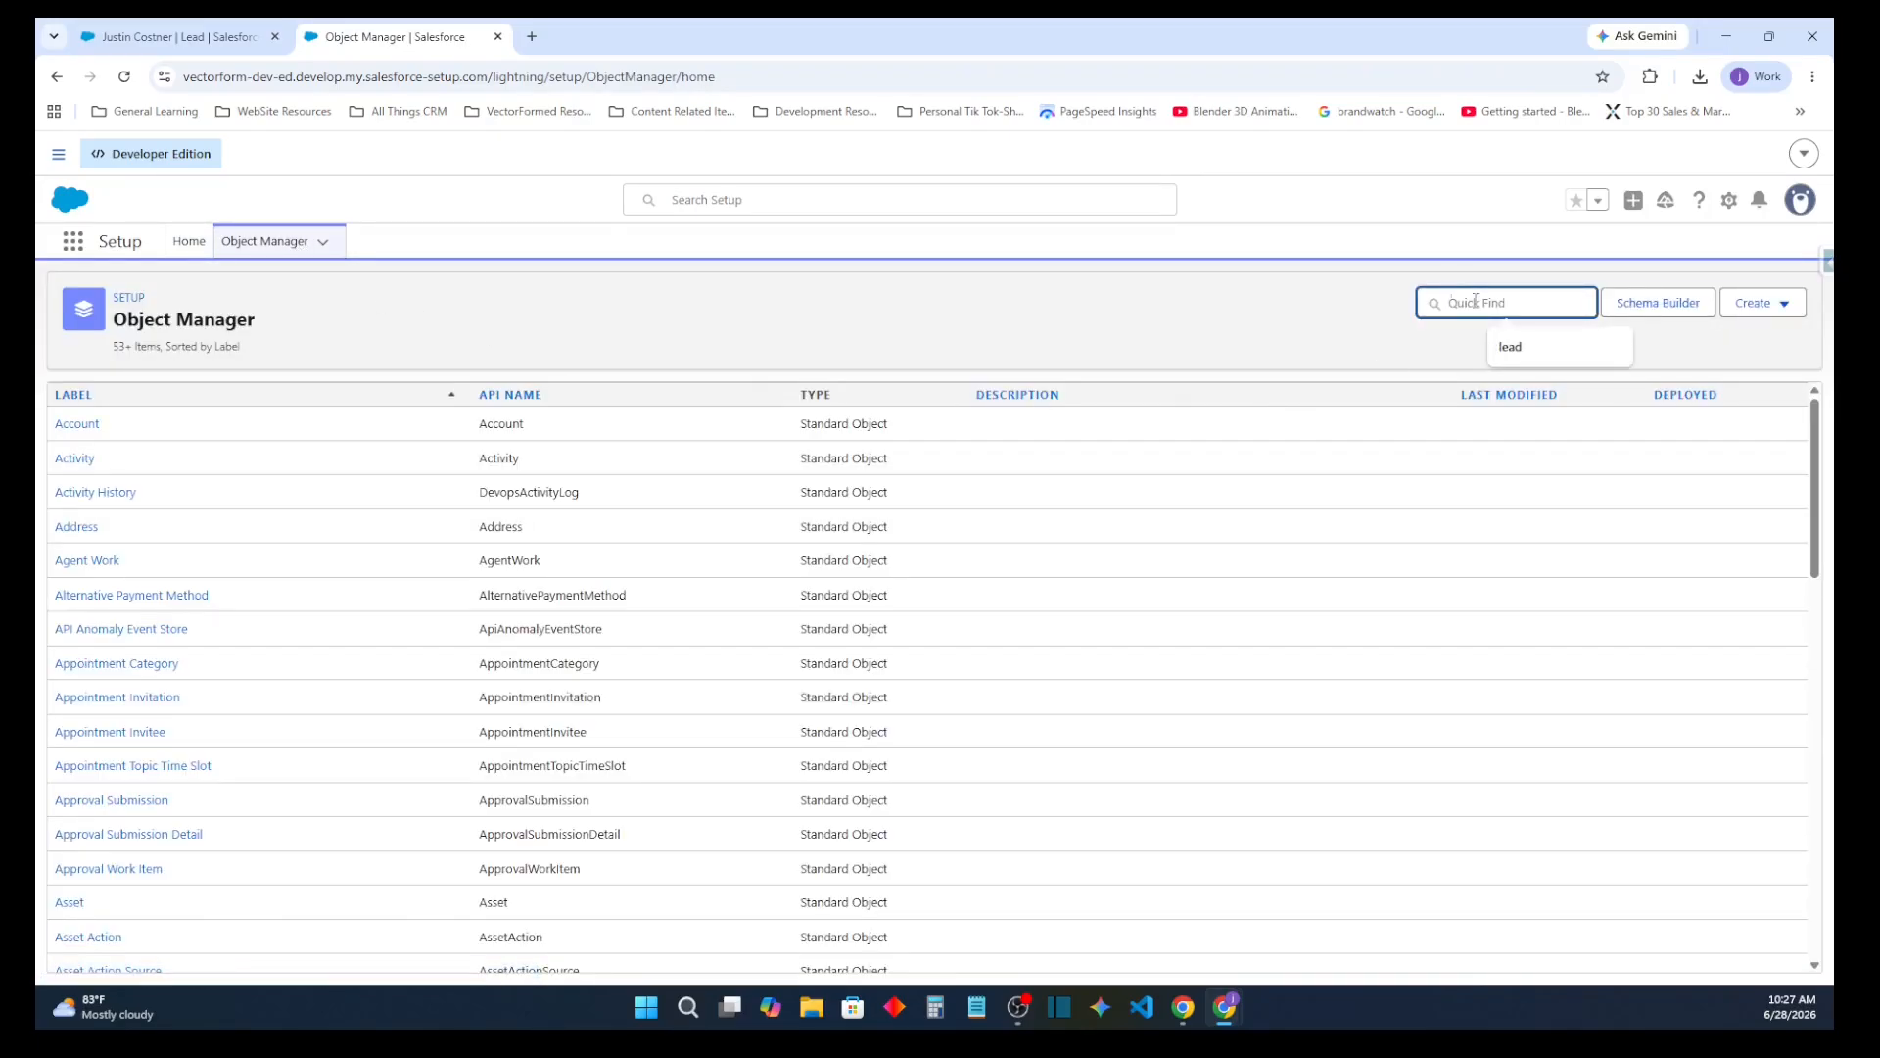
{"action": "type", "text": "lead"}
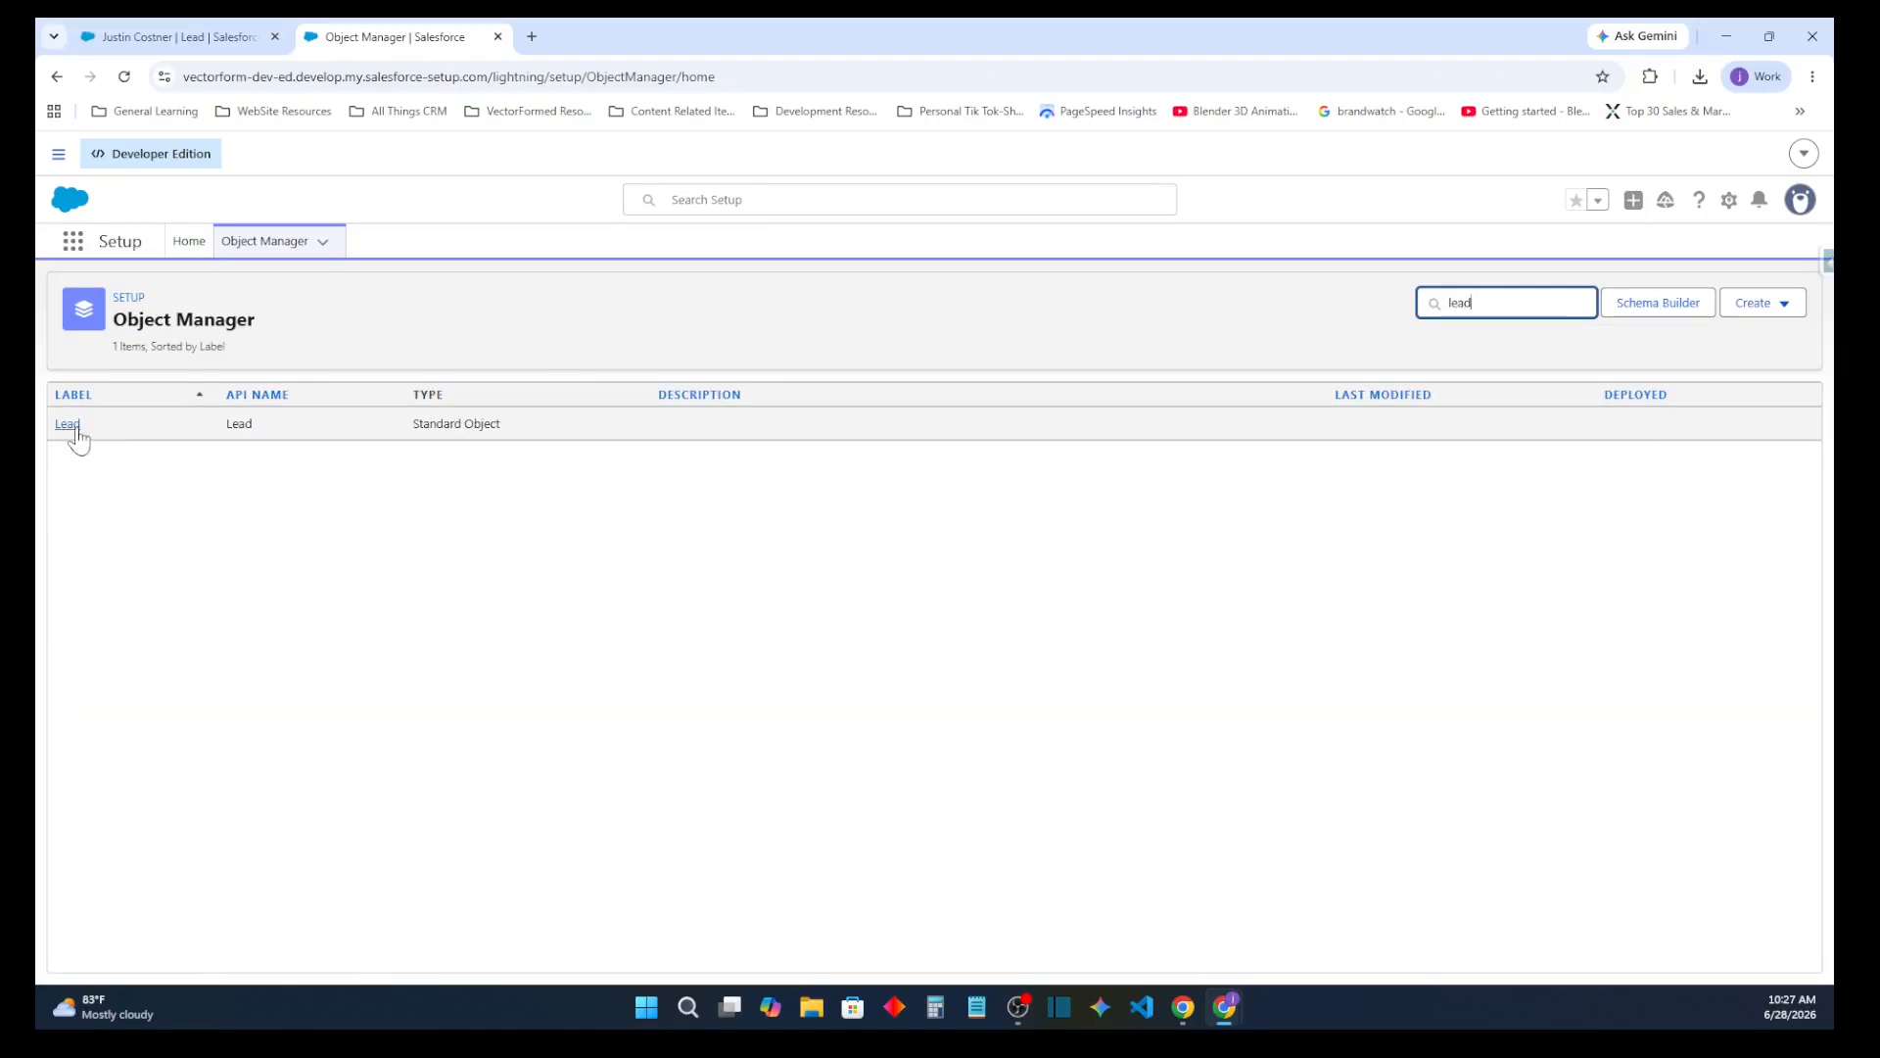
{"action": "left_click", "coordinate": [69, 427]}
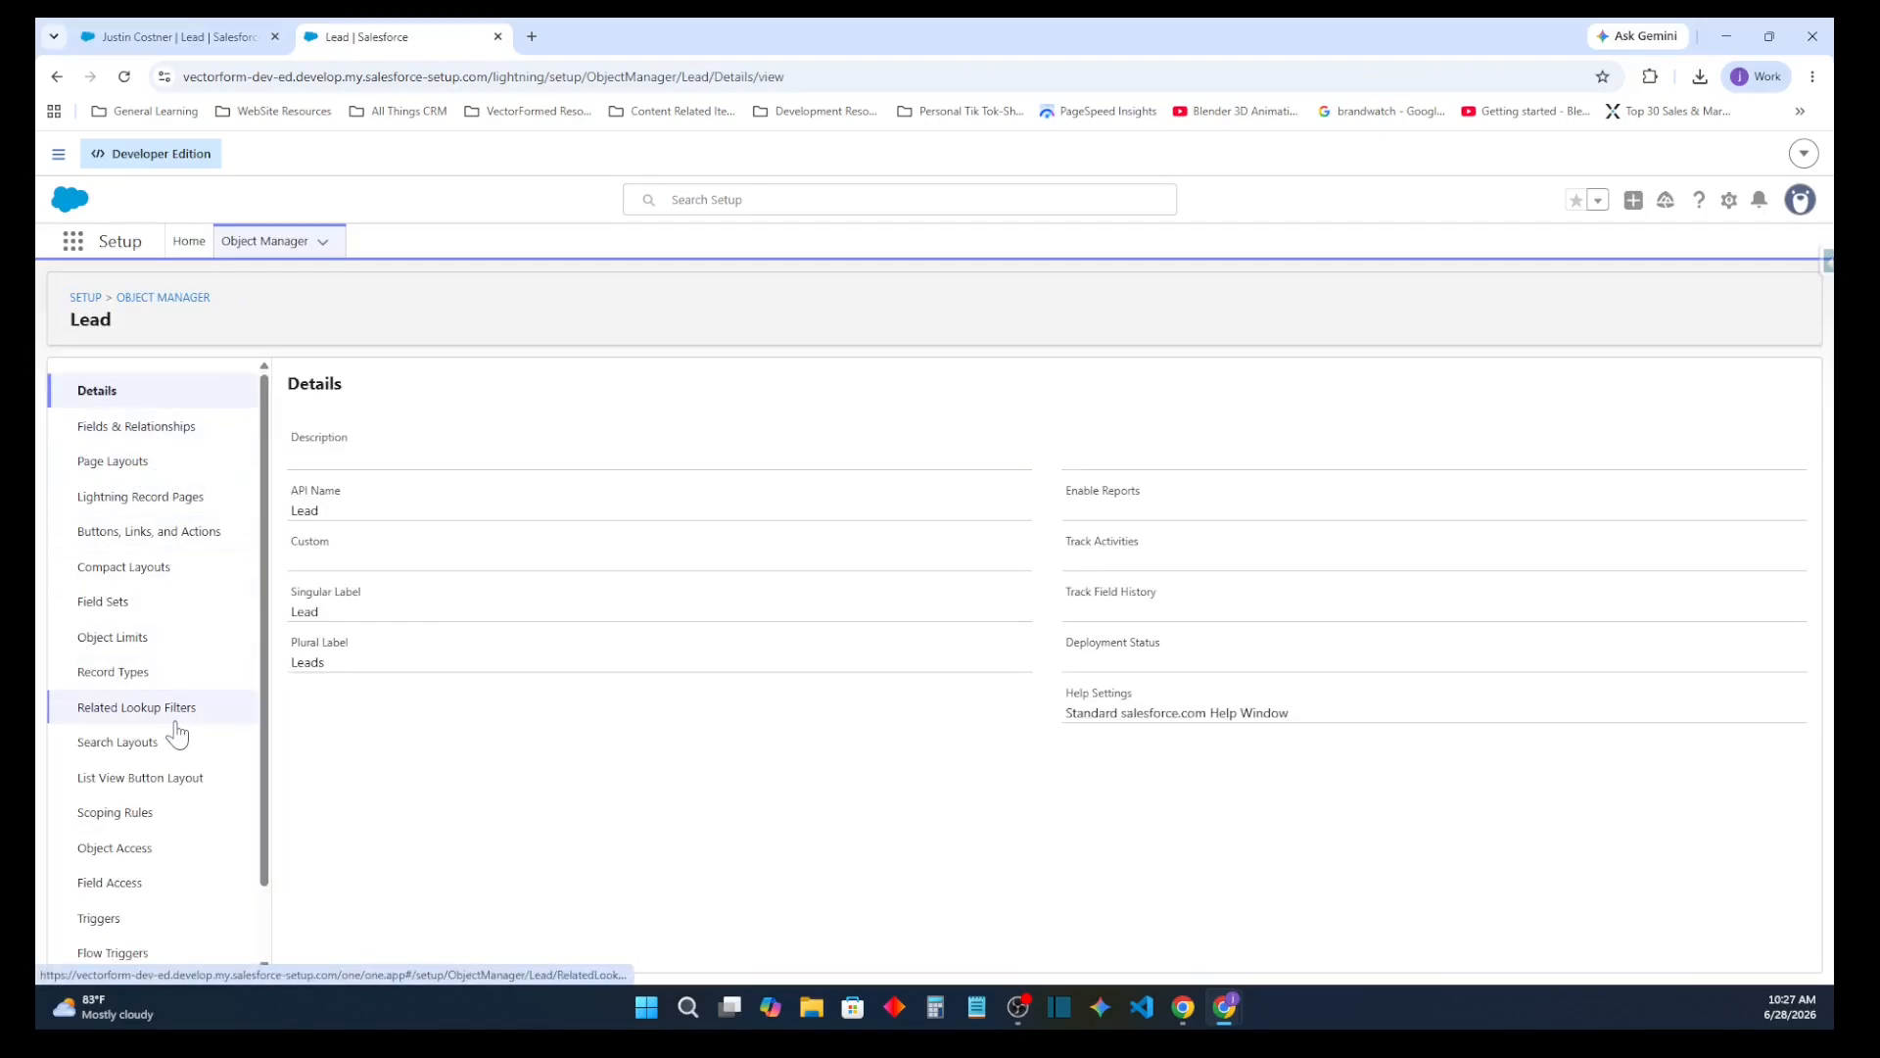
{"action": "left_click", "coordinate": [147, 674]}
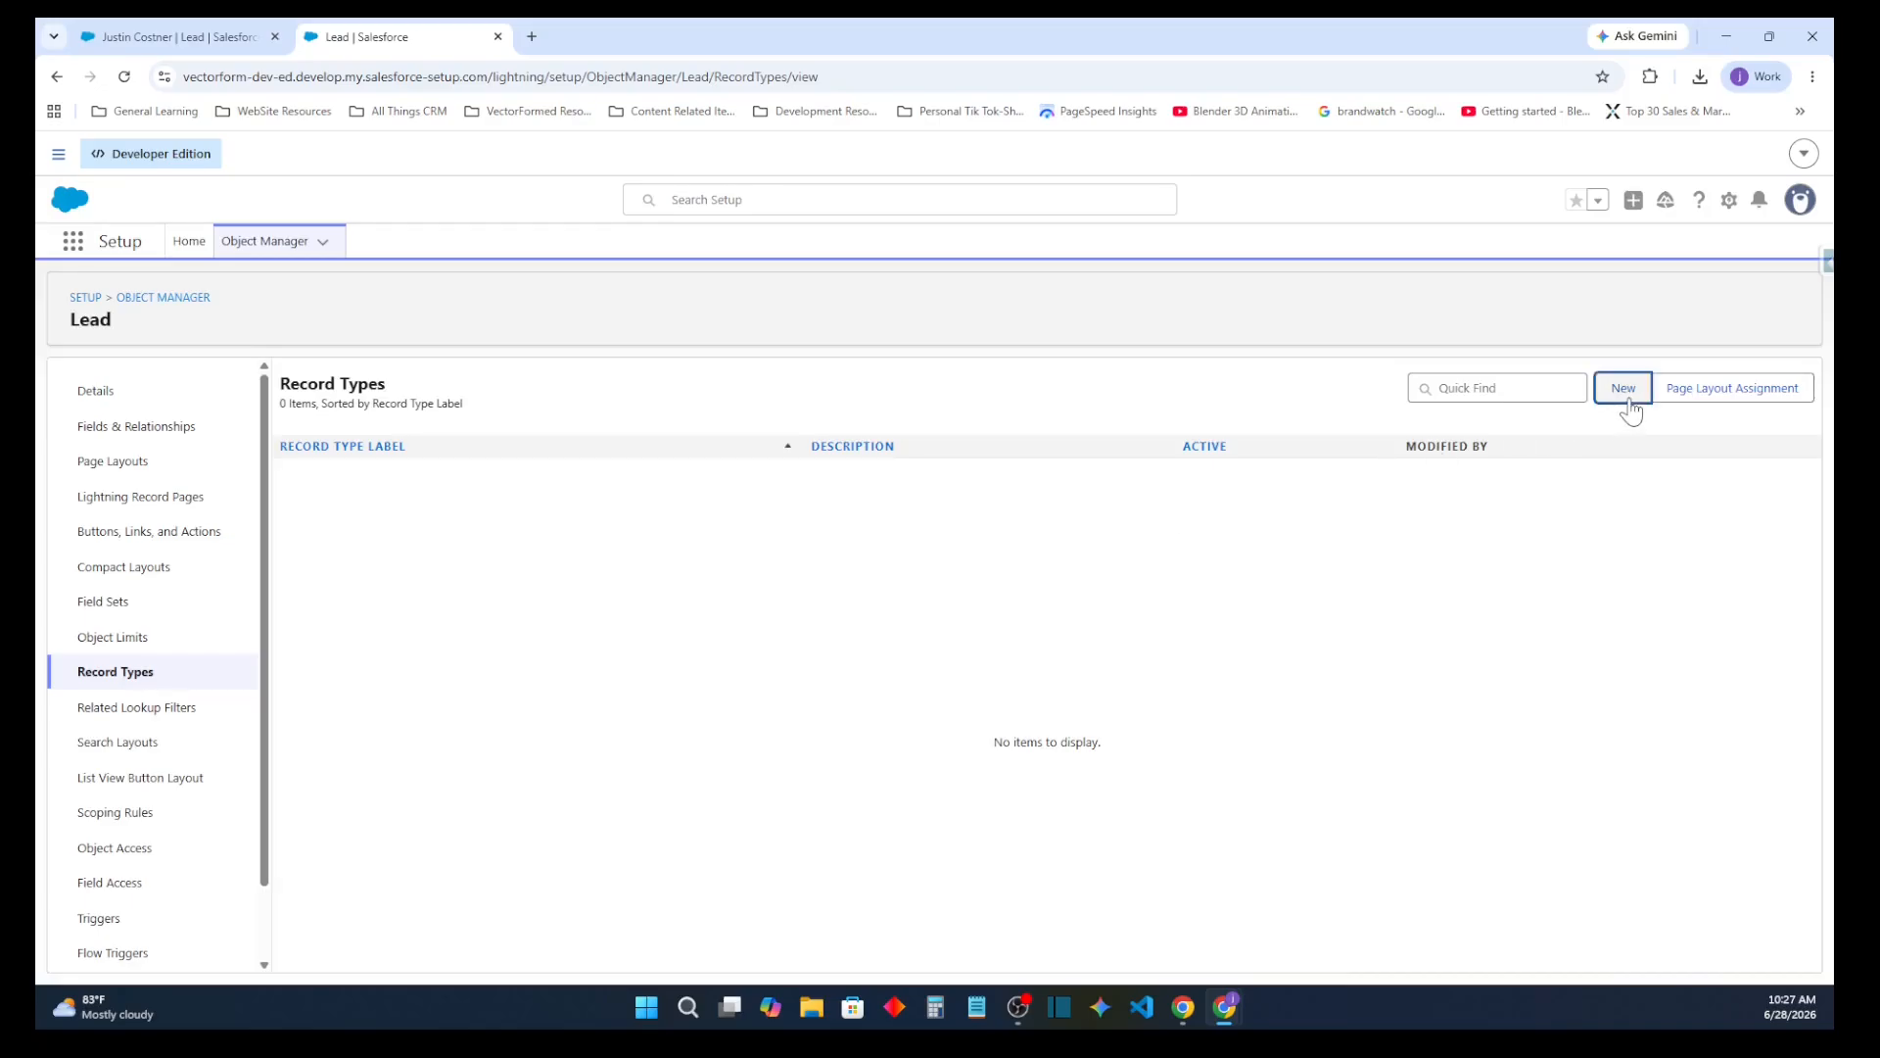
Start a new Lead record type based on Master and label it Sales Lead
{"action": "left_click", "coordinate": [1624, 392]}
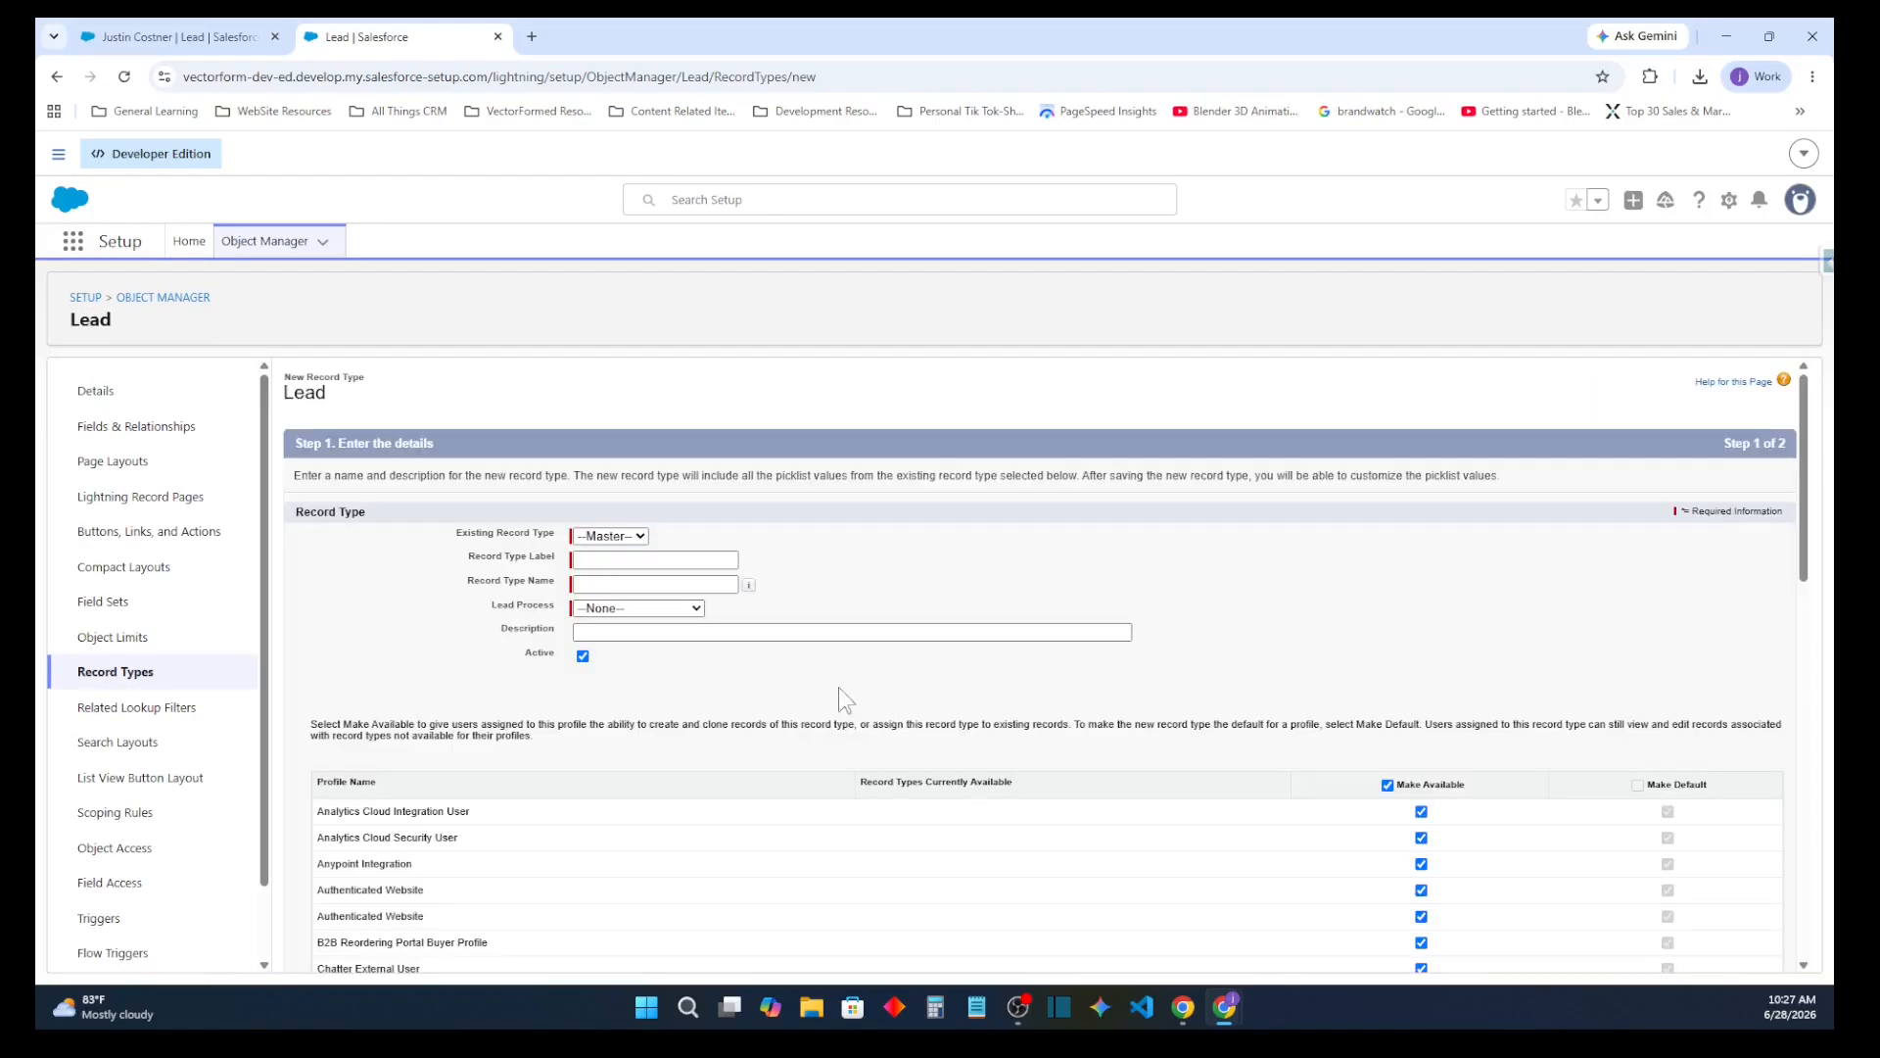
{"action": "left_click", "coordinate": [610, 536]}
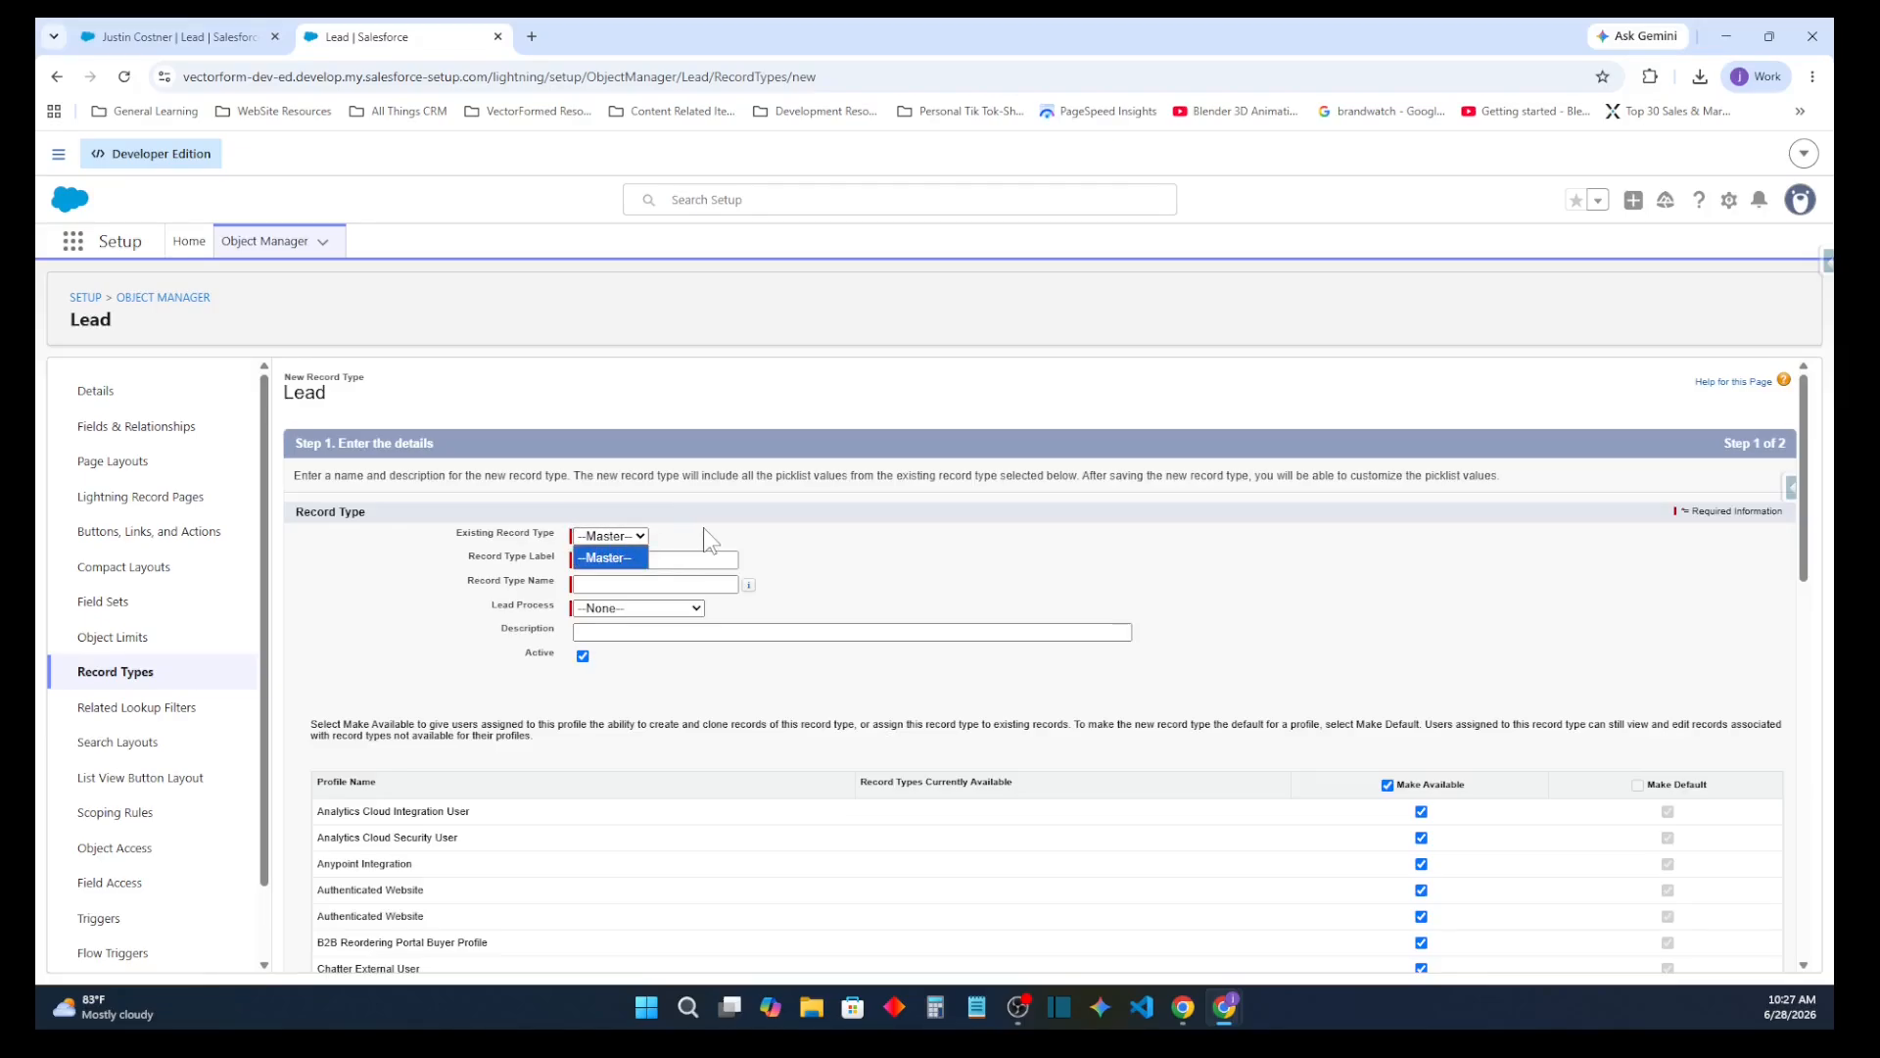
{"action": "left_click", "coordinate": [611, 554]}
{"action": "key", "text": "Tab"}
{"action": "key", "text": "Tab"}
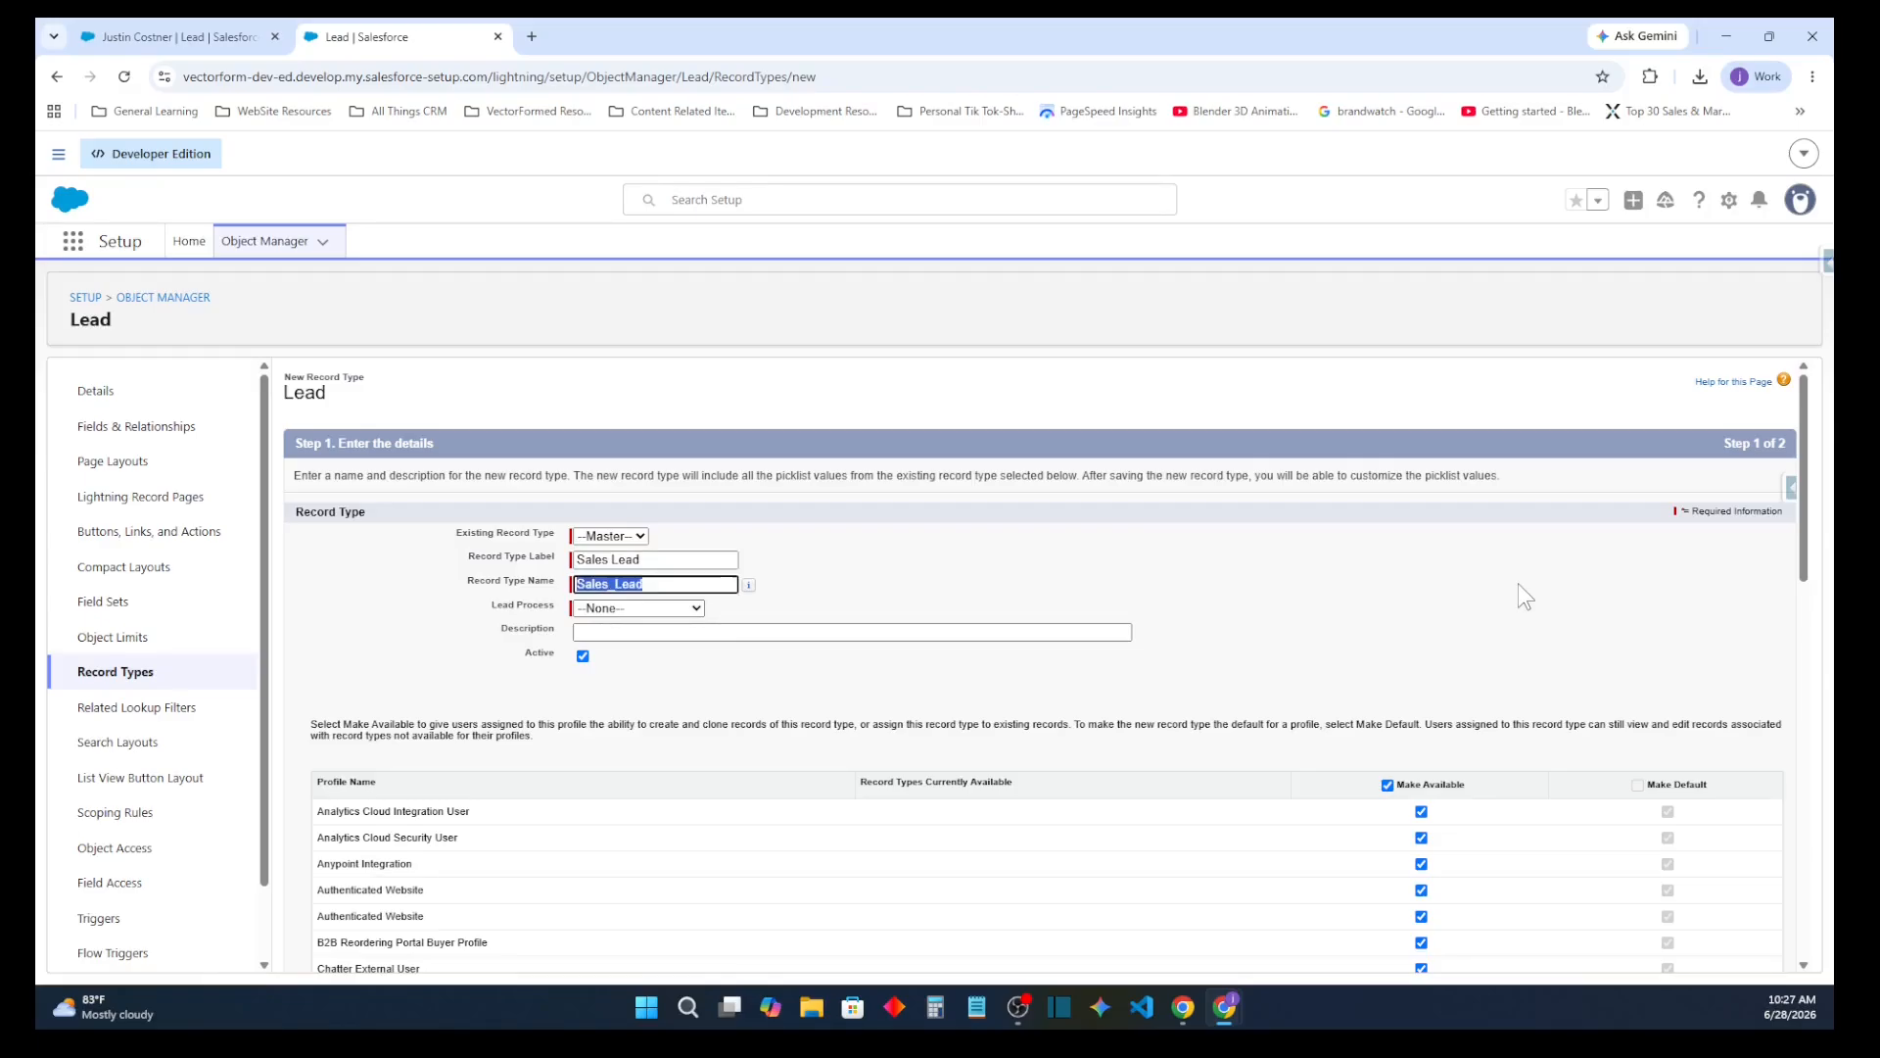
{"action": "key", "text": "Tab"}
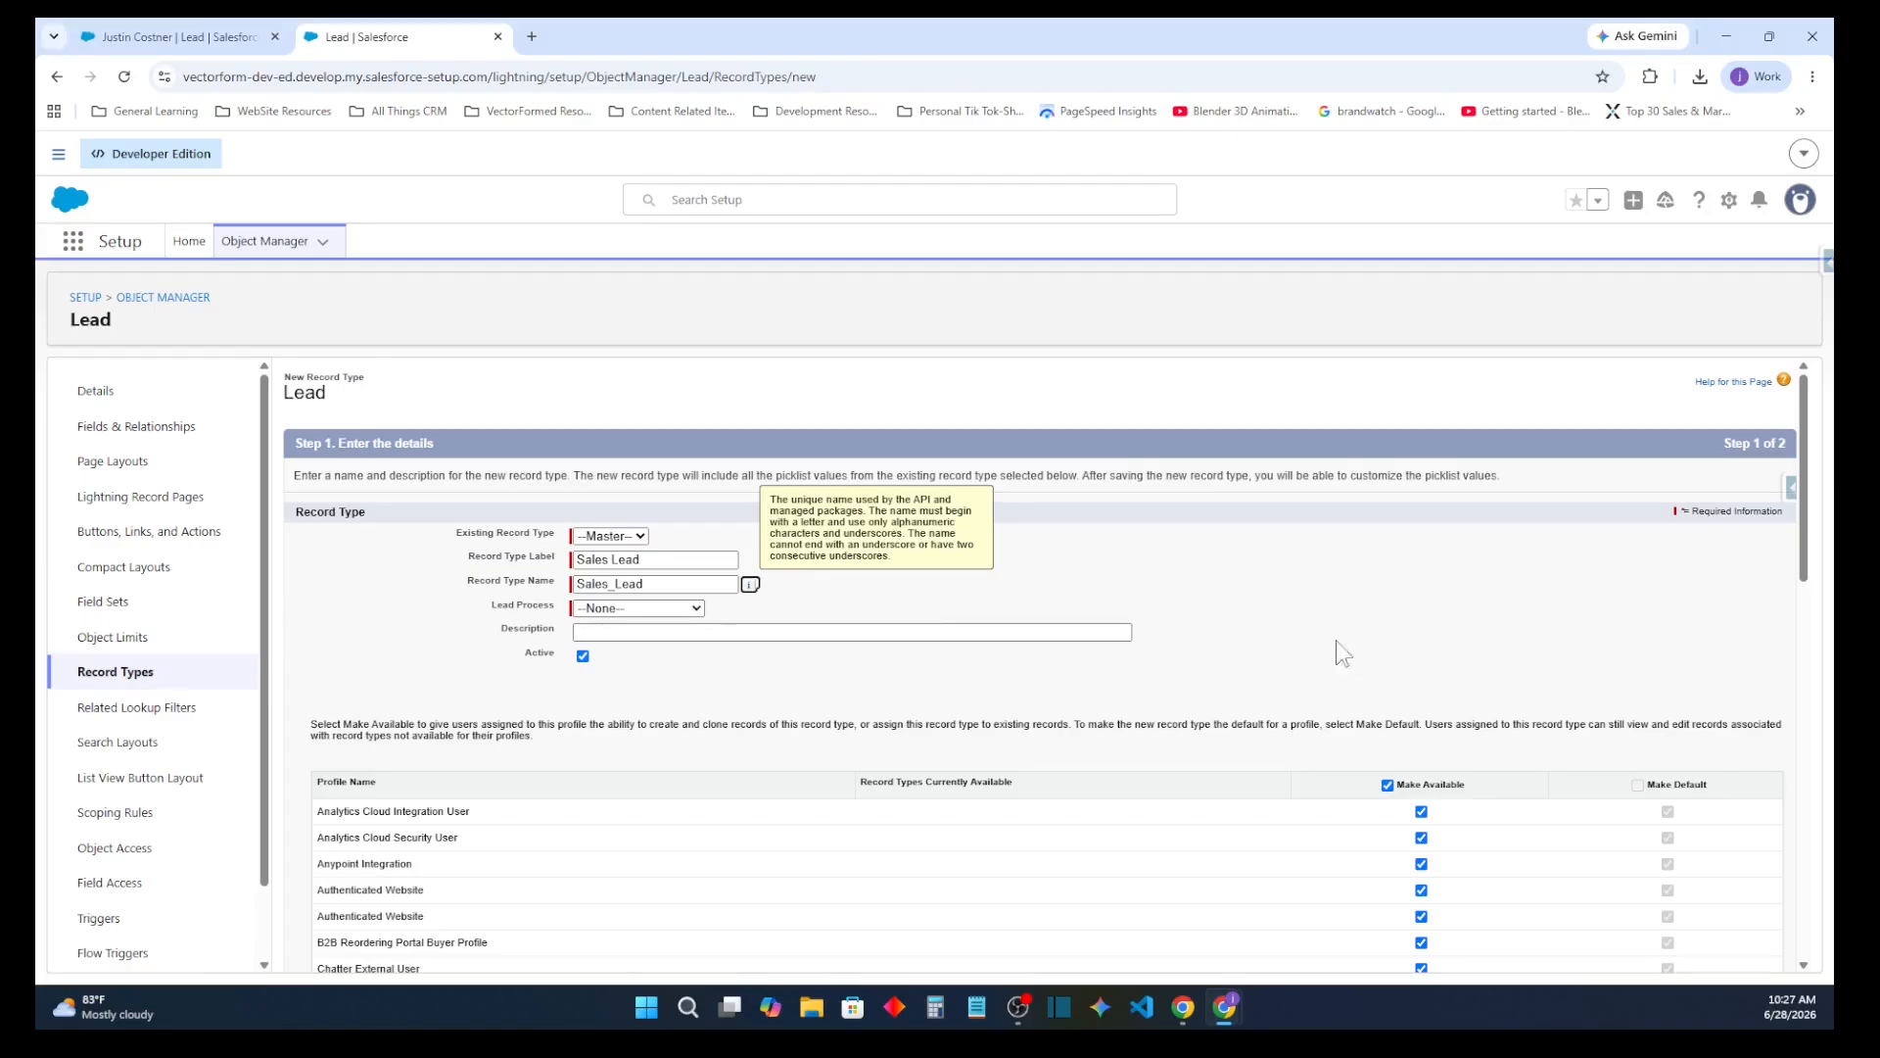
Assign Sales Lead Process to the record type and enter the description "Record Type Assigned to Sales People"
{"action": "left_click", "coordinate": [666, 608]}
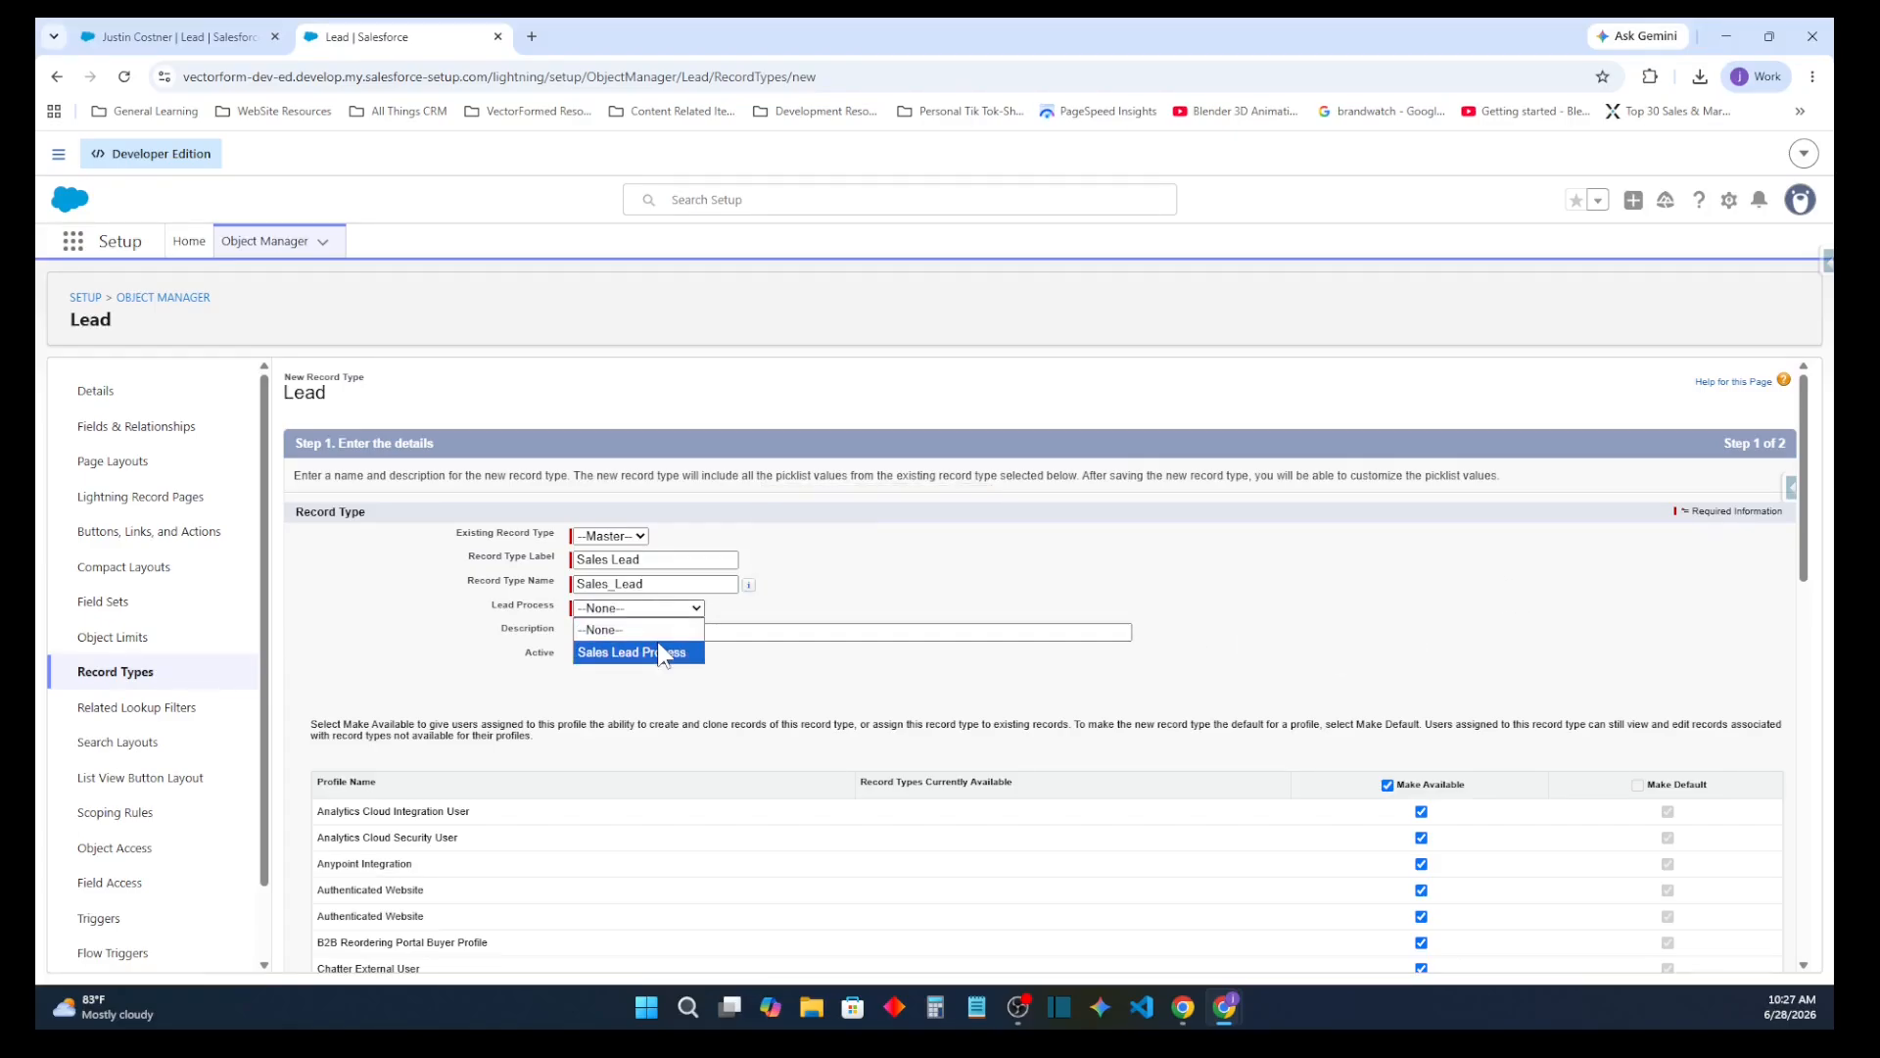
{"action": "left_click", "coordinate": [658, 651]}
{"action": "left_click", "coordinate": [668, 631]}
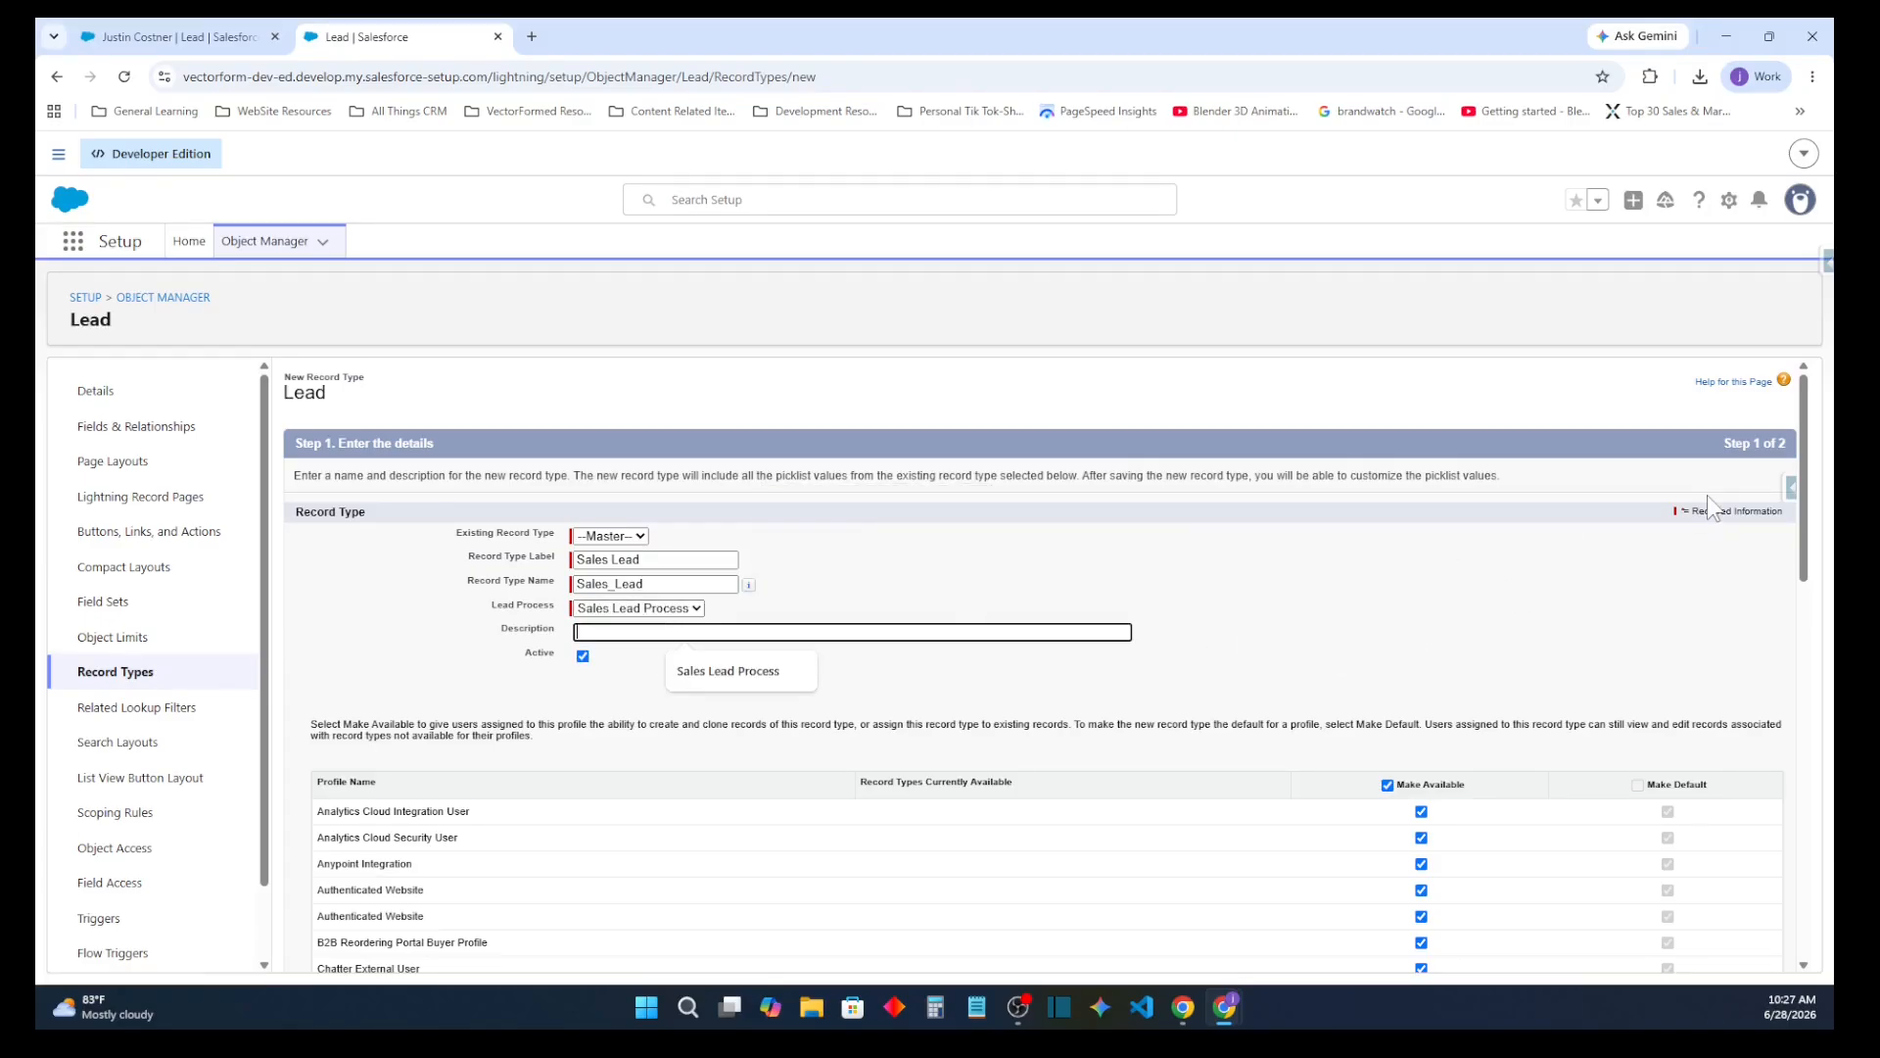
{"action": "type", "text": "Re"}
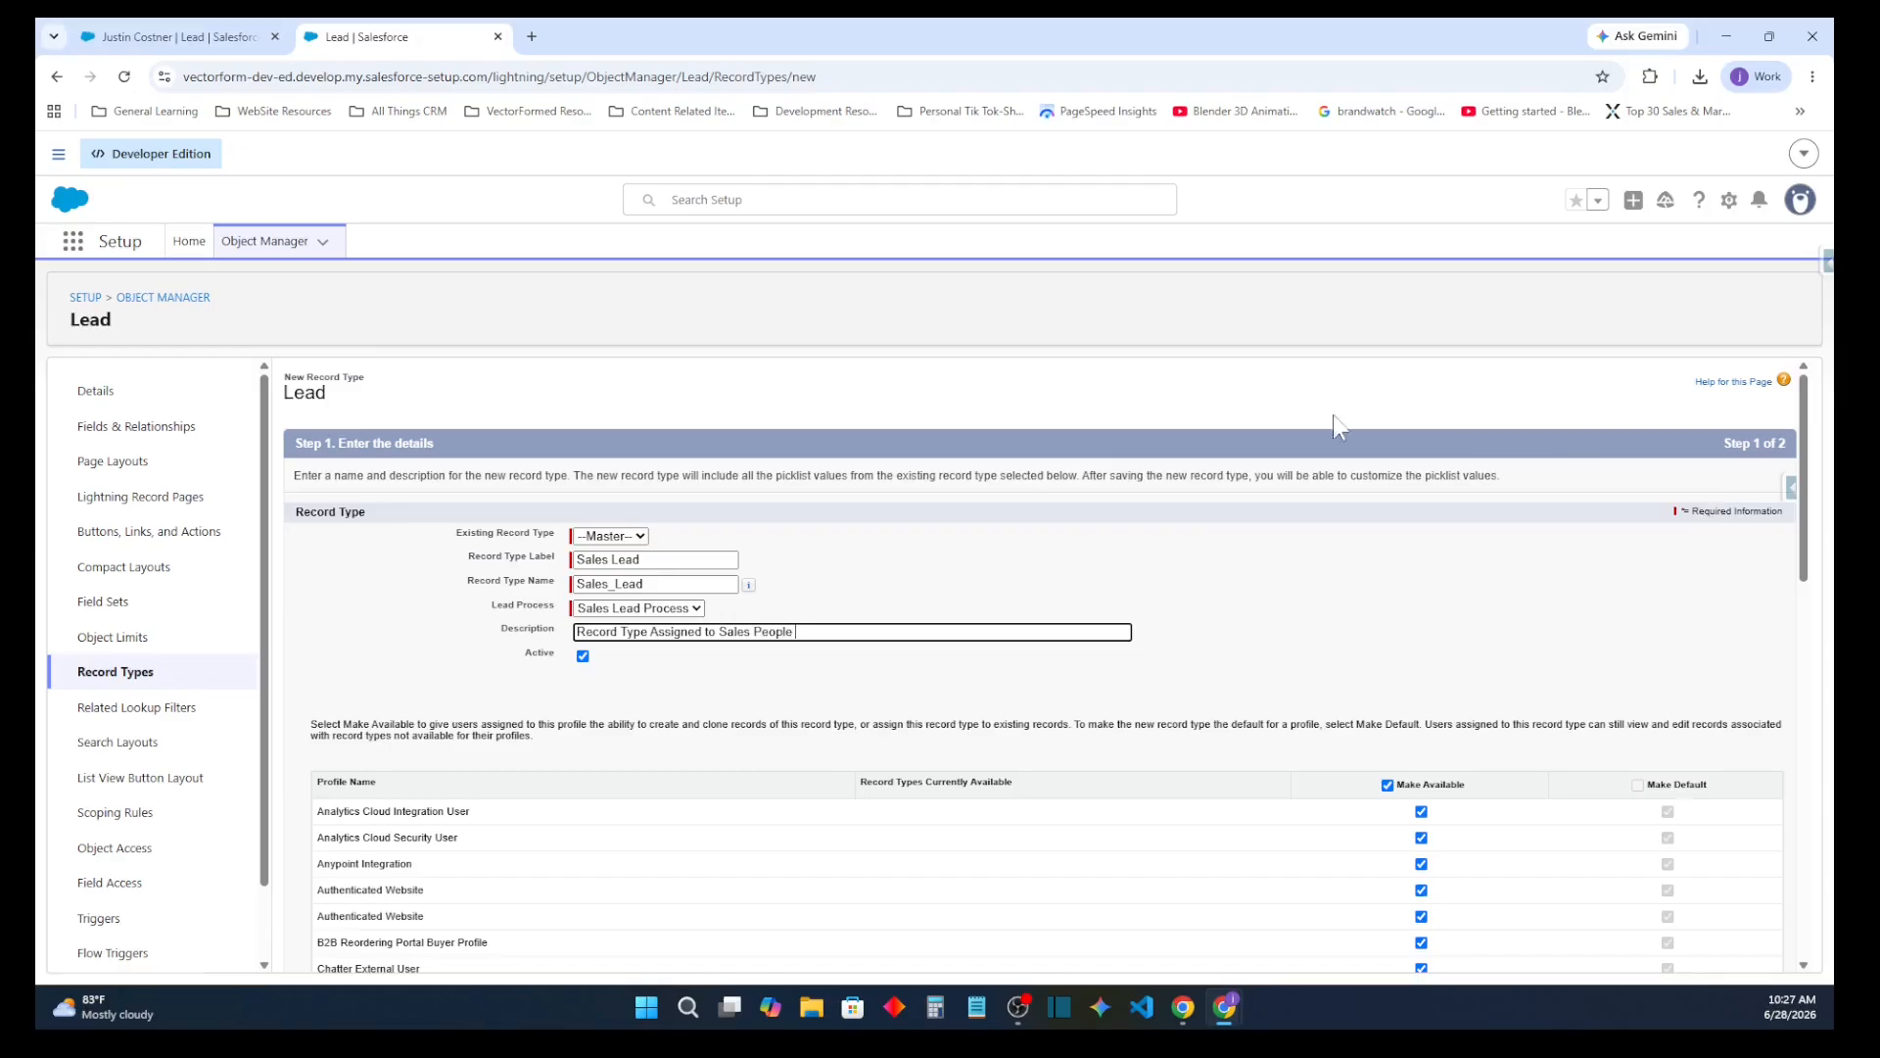
Clear Make Available for all profiles and make the record type available only to System Administrator
{"action": "scroll", "coordinate": [1414, 579], "scroll_direction": "down", "scroll_amount": 4}
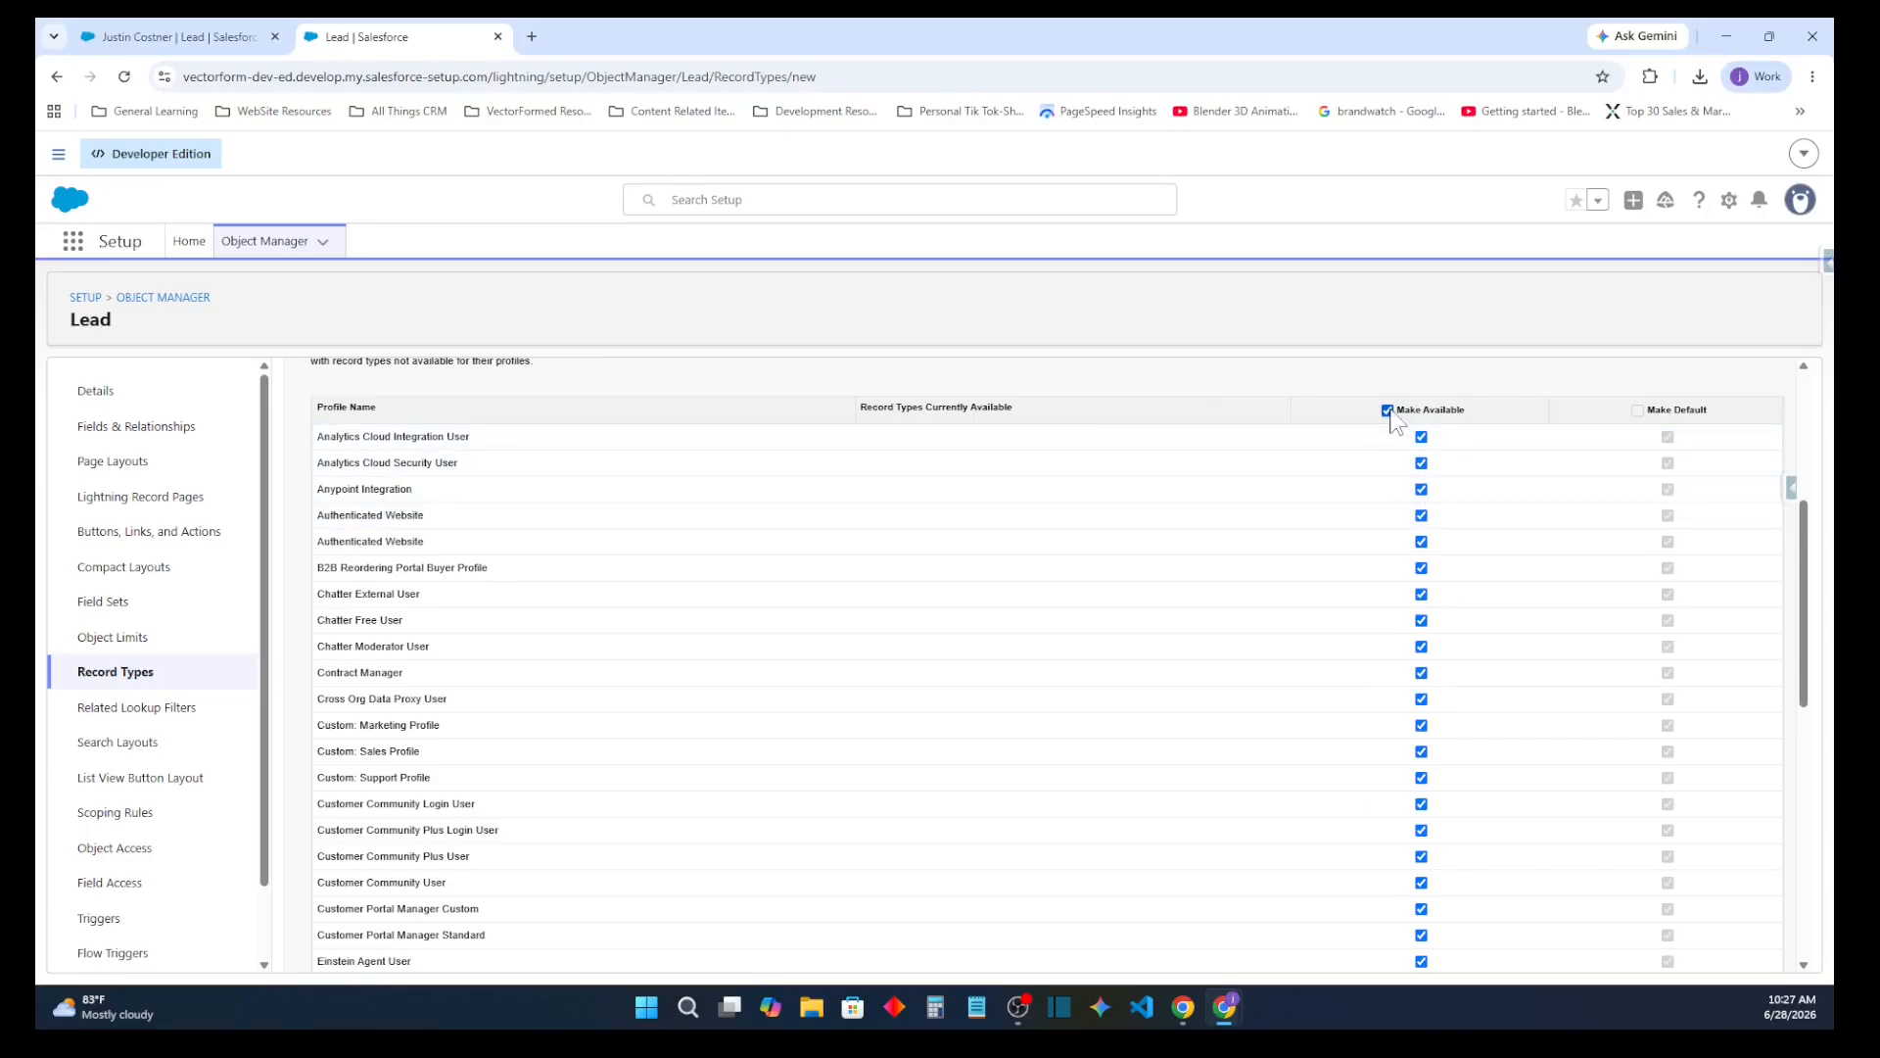
{"action": "left_click", "coordinate": [1389, 412]}
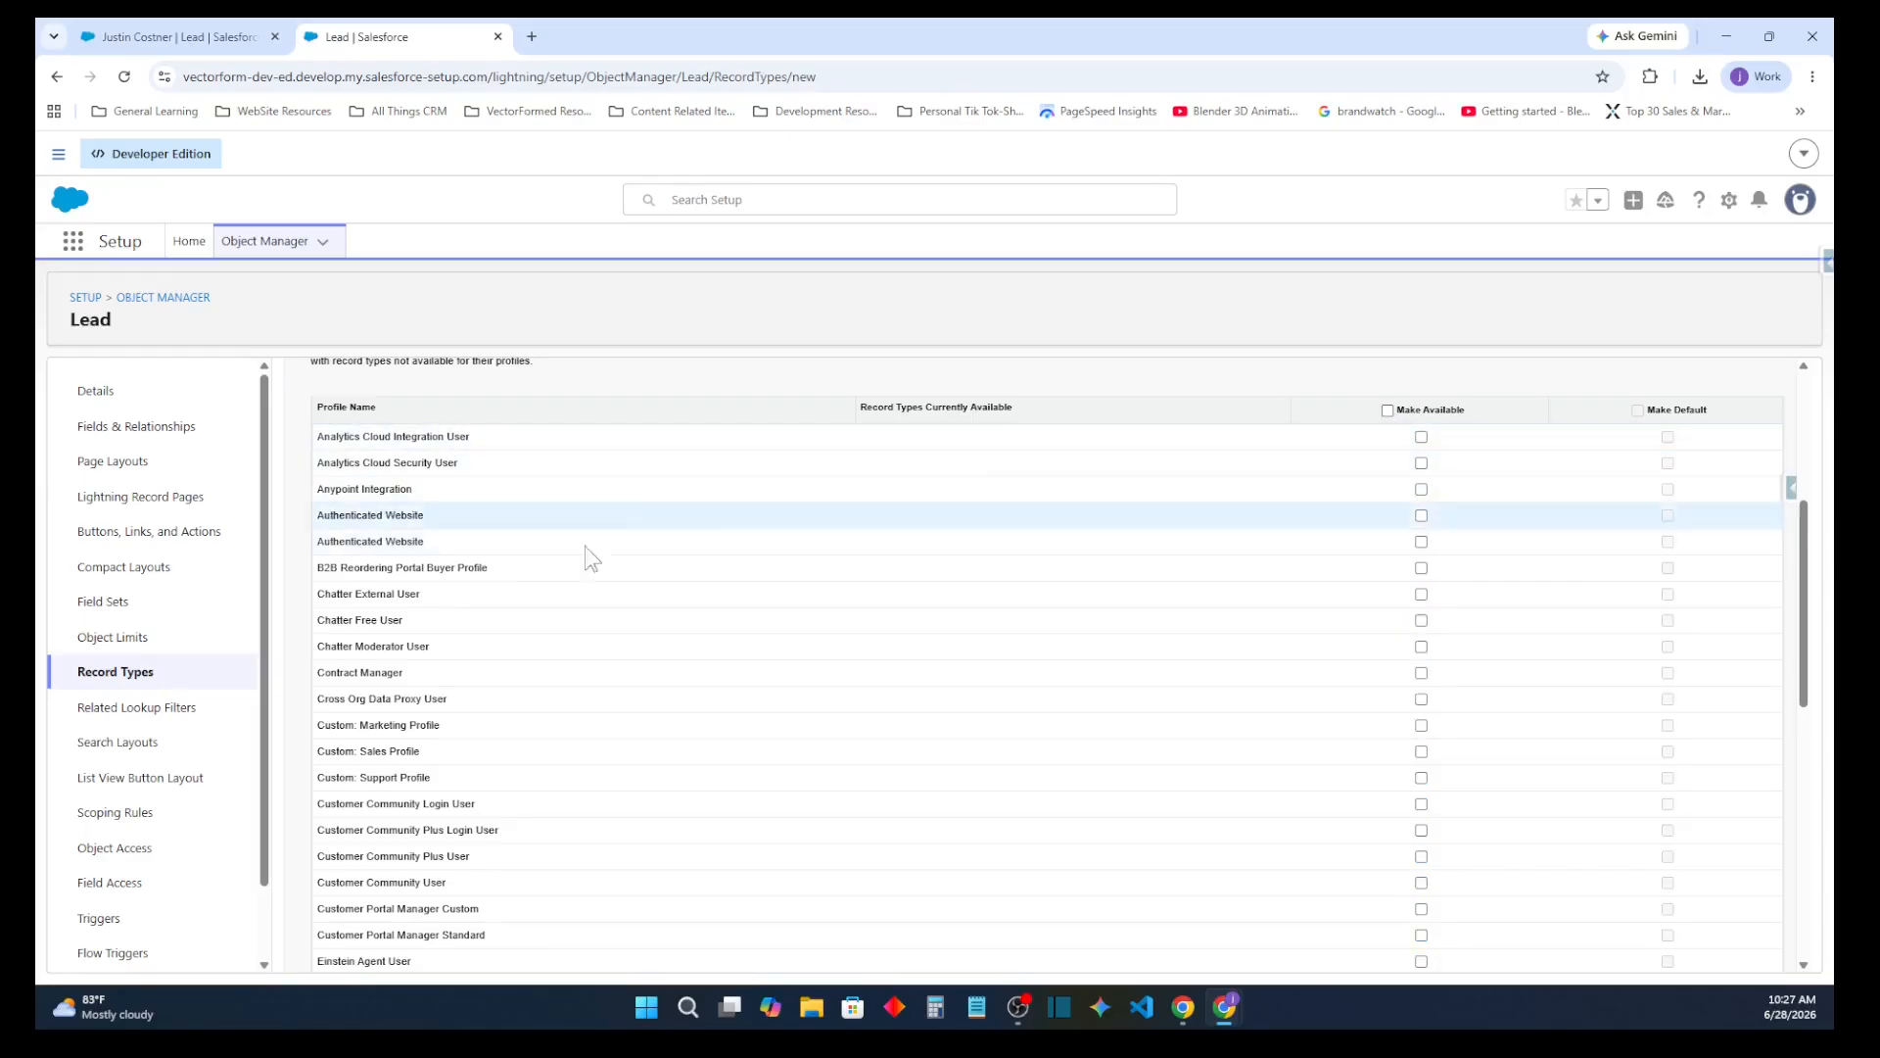
{"action": "scroll", "coordinate": [495, 592], "scroll_direction": "down", "scroll_amount": 5}
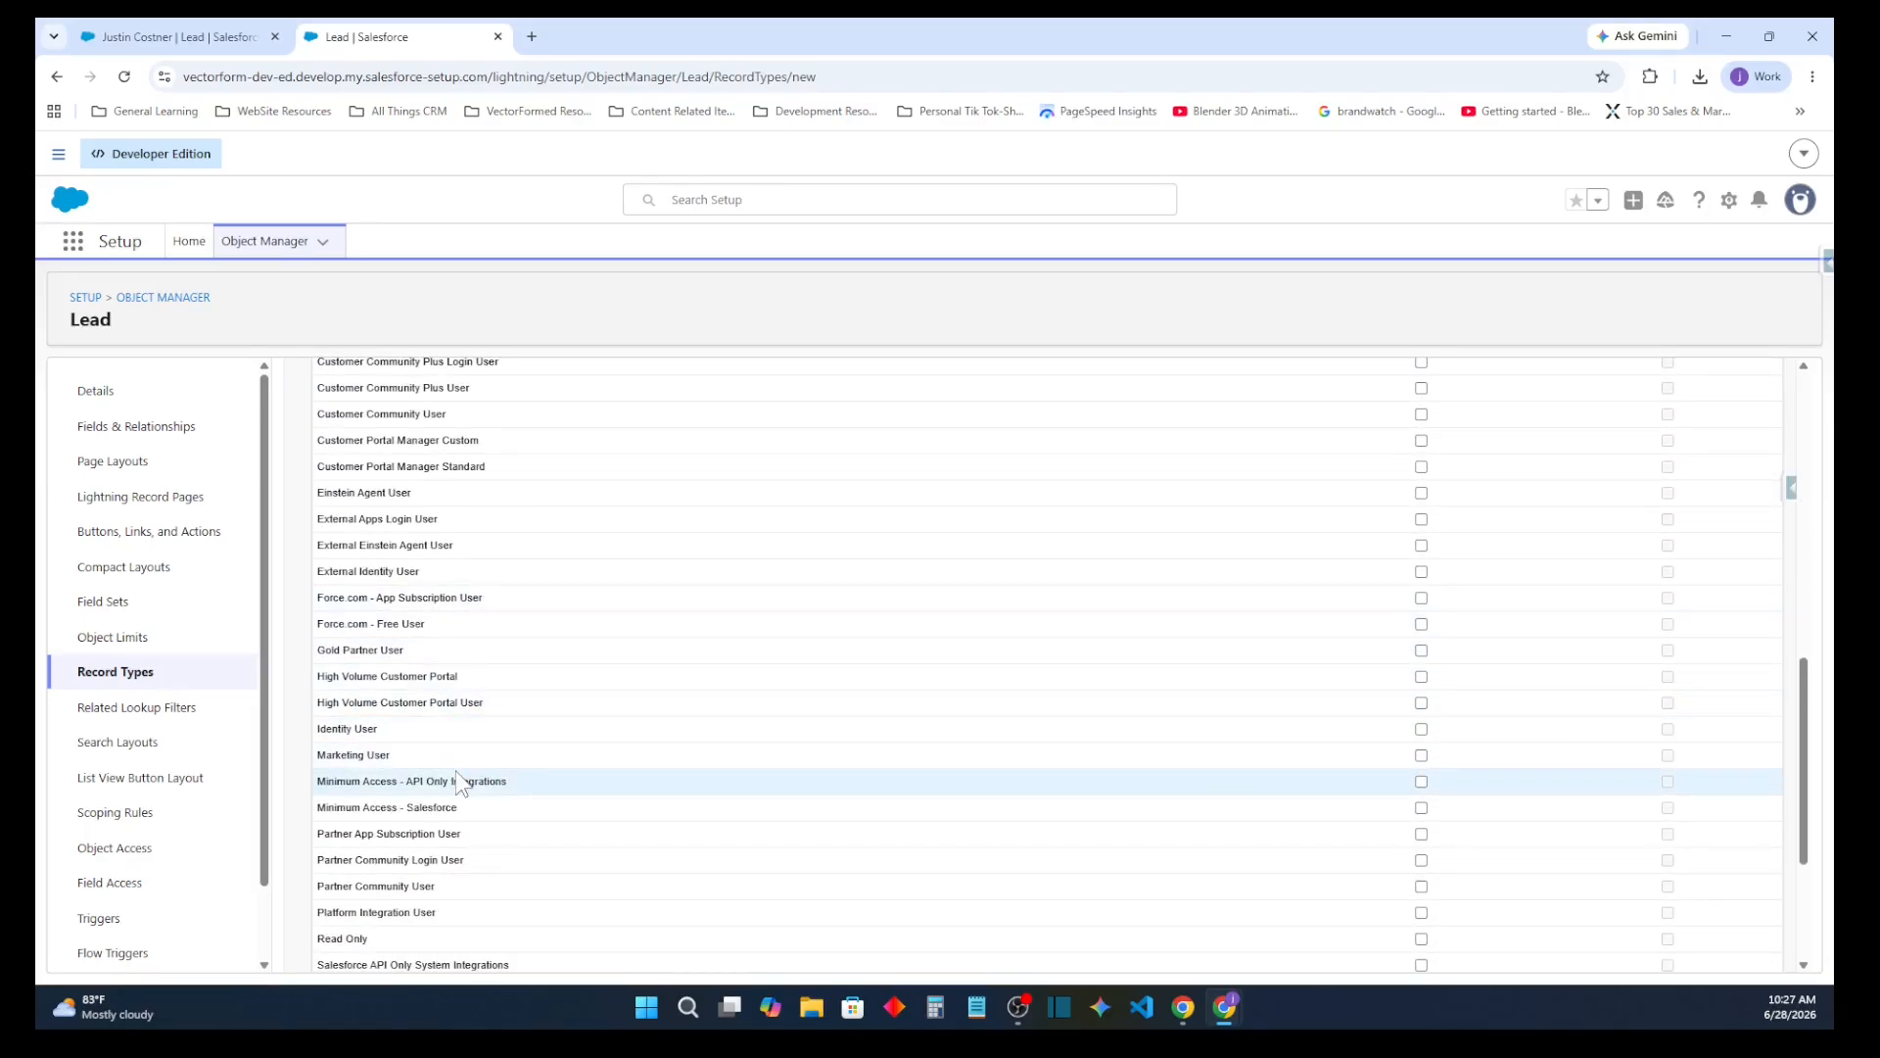
{"action": "scroll", "coordinate": [460, 807], "scroll_direction": "down", "scroll_amount": 3}
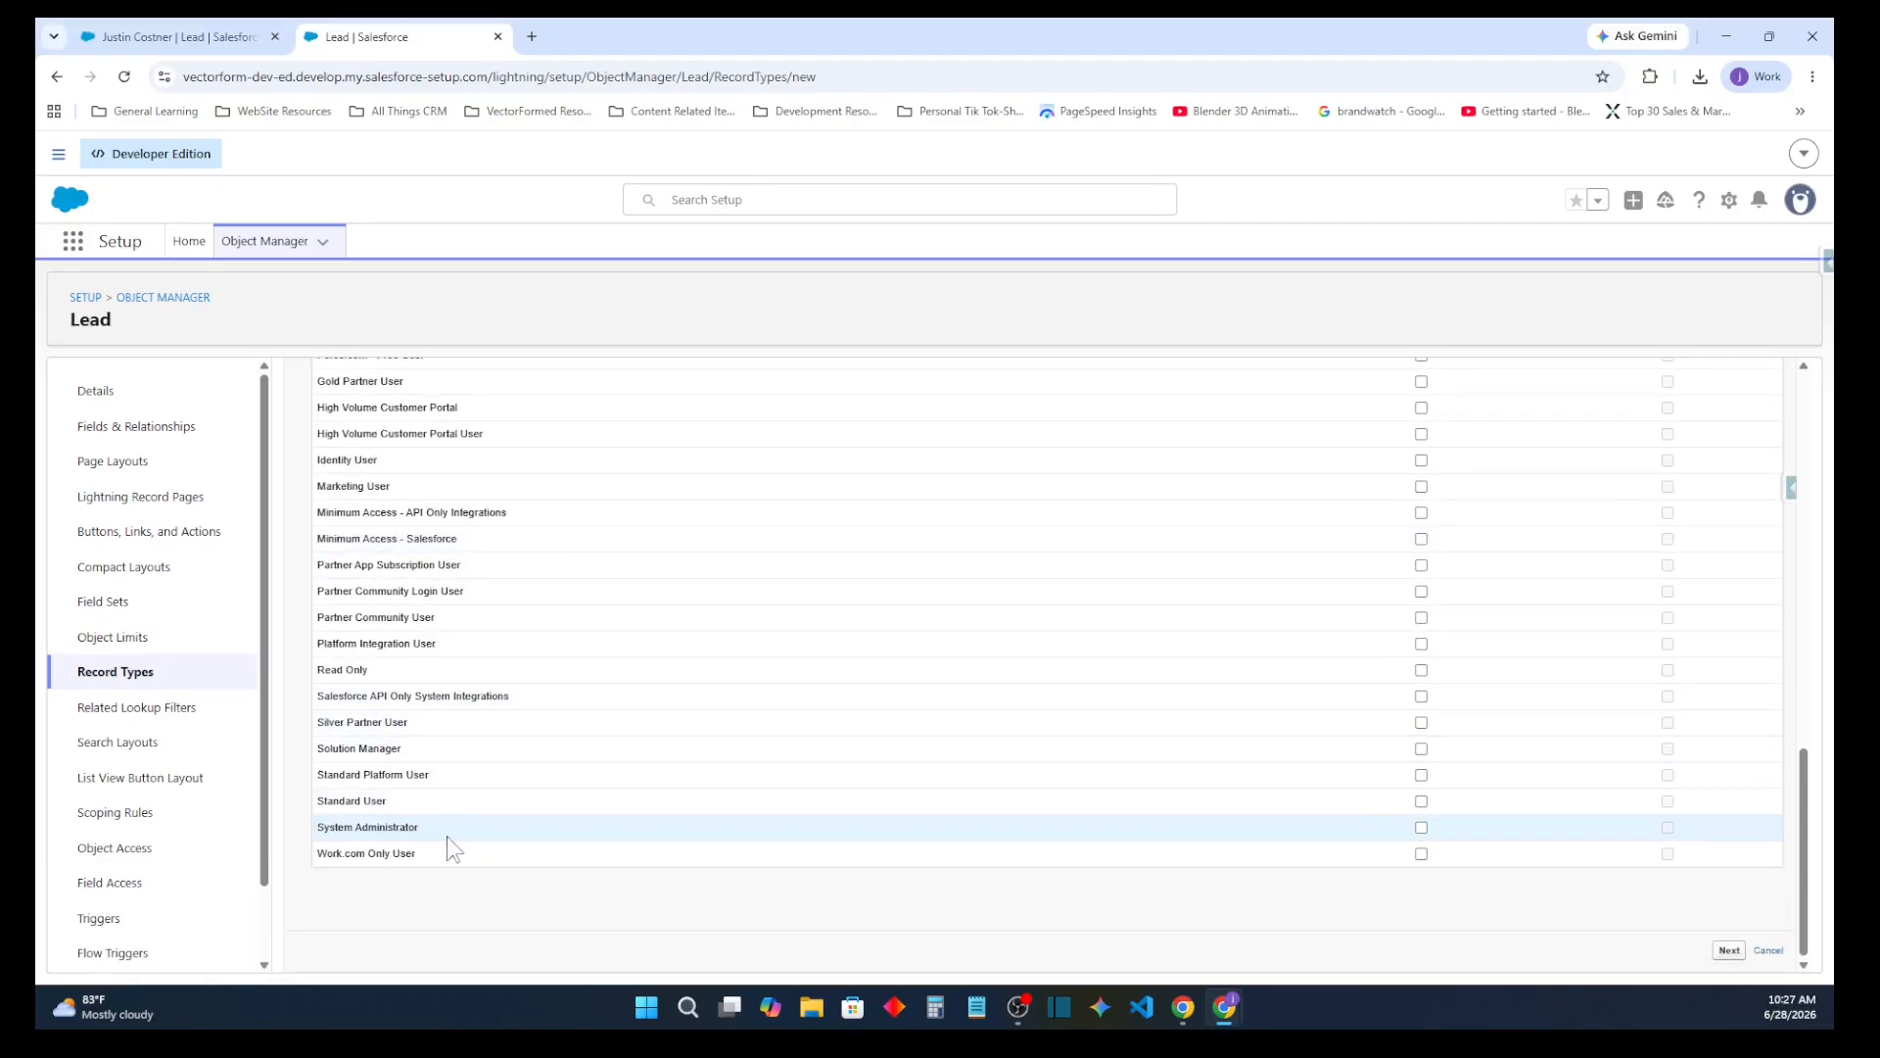
{"action": "left_click", "coordinate": [1421, 828]}
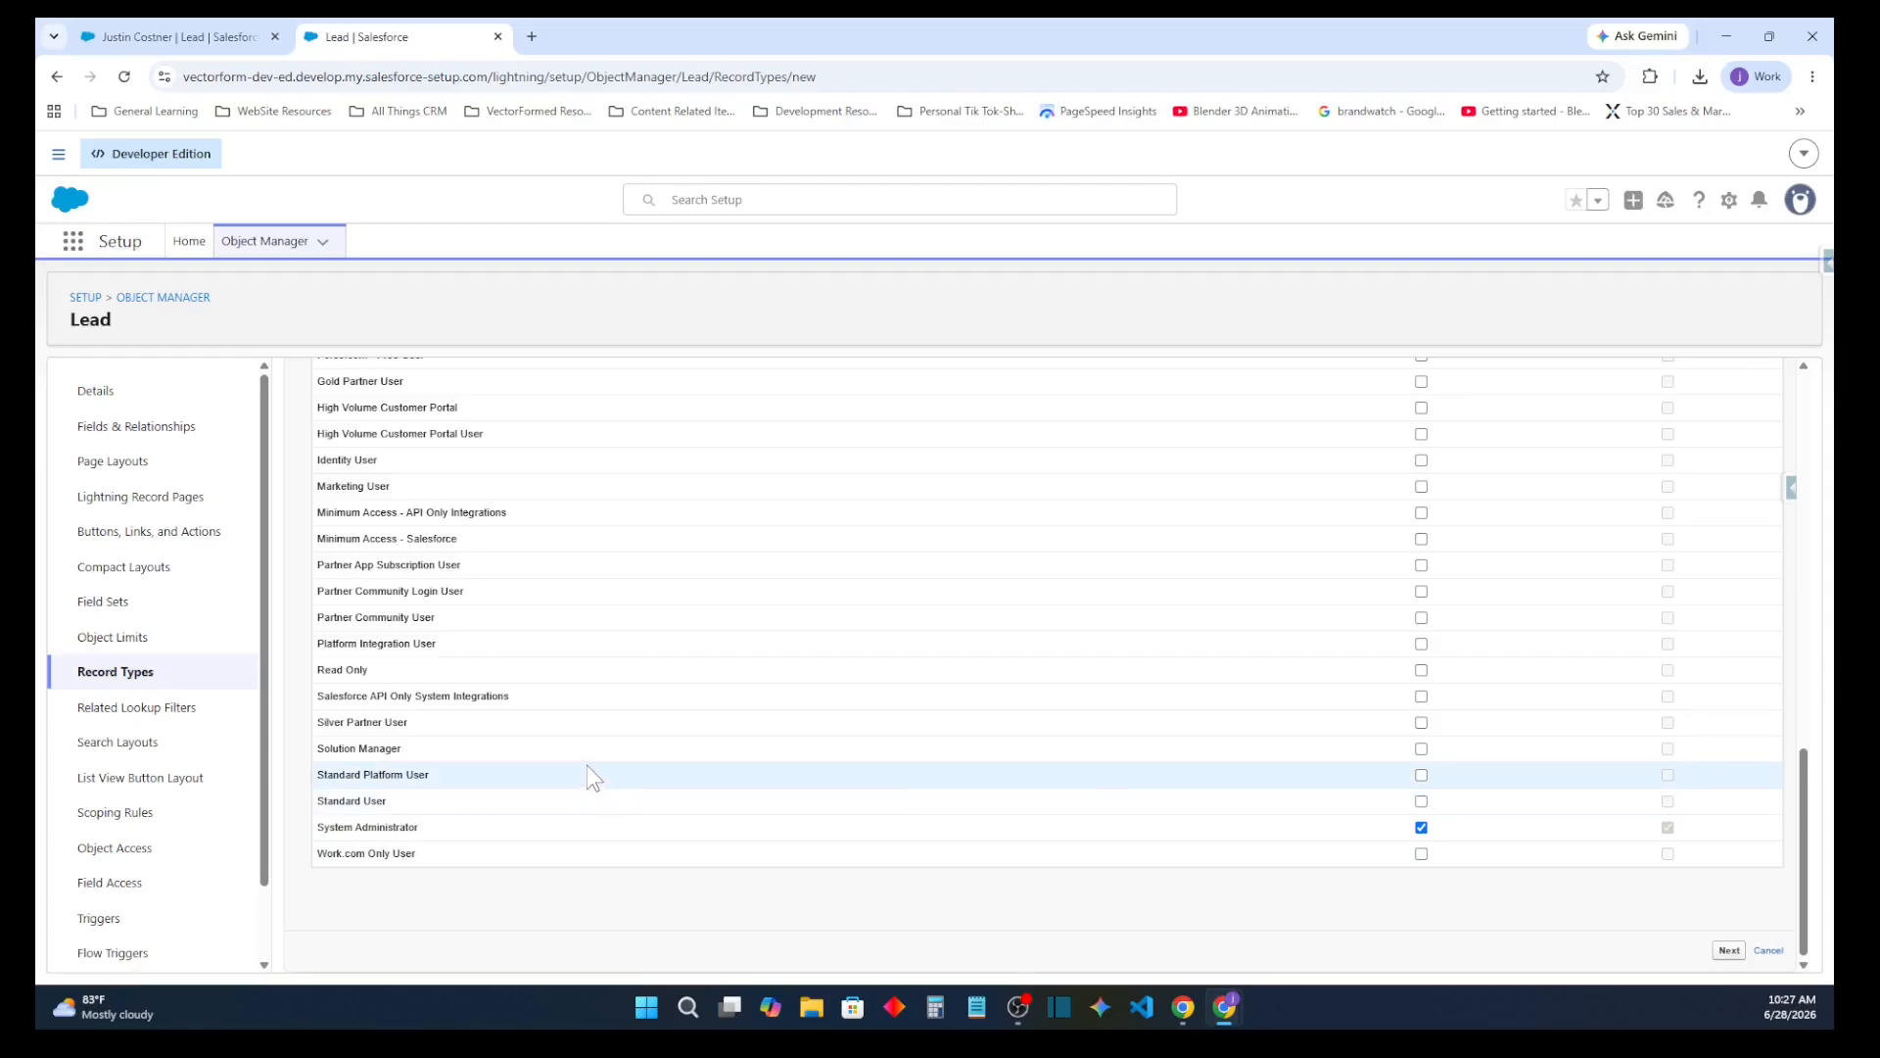
Also make the record type available to Custom: Sales Profile and continue to the page layout assignment
{"action": "scroll", "coordinate": [584, 705], "scroll_direction": "up", "scroll_amount": 3}
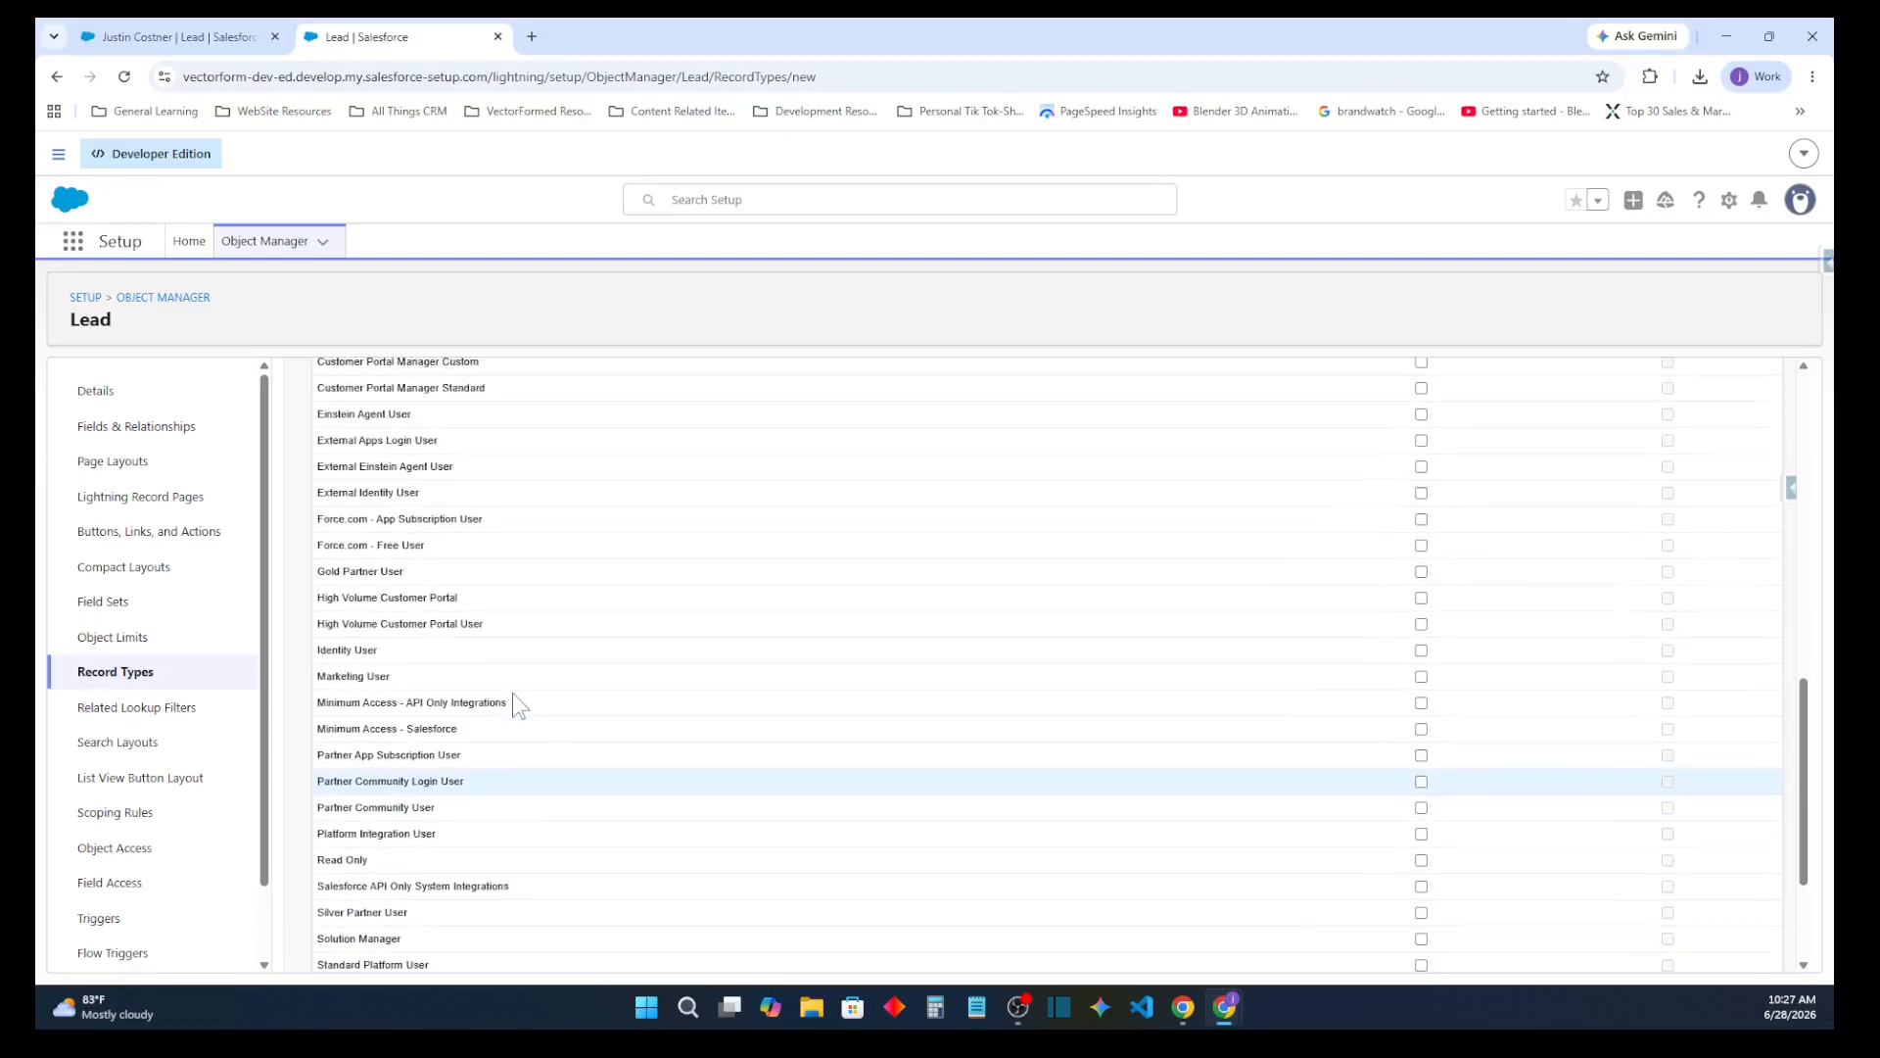
{"action": "scroll", "coordinate": [499, 686], "scroll_direction": "up", "scroll_amount": 3}
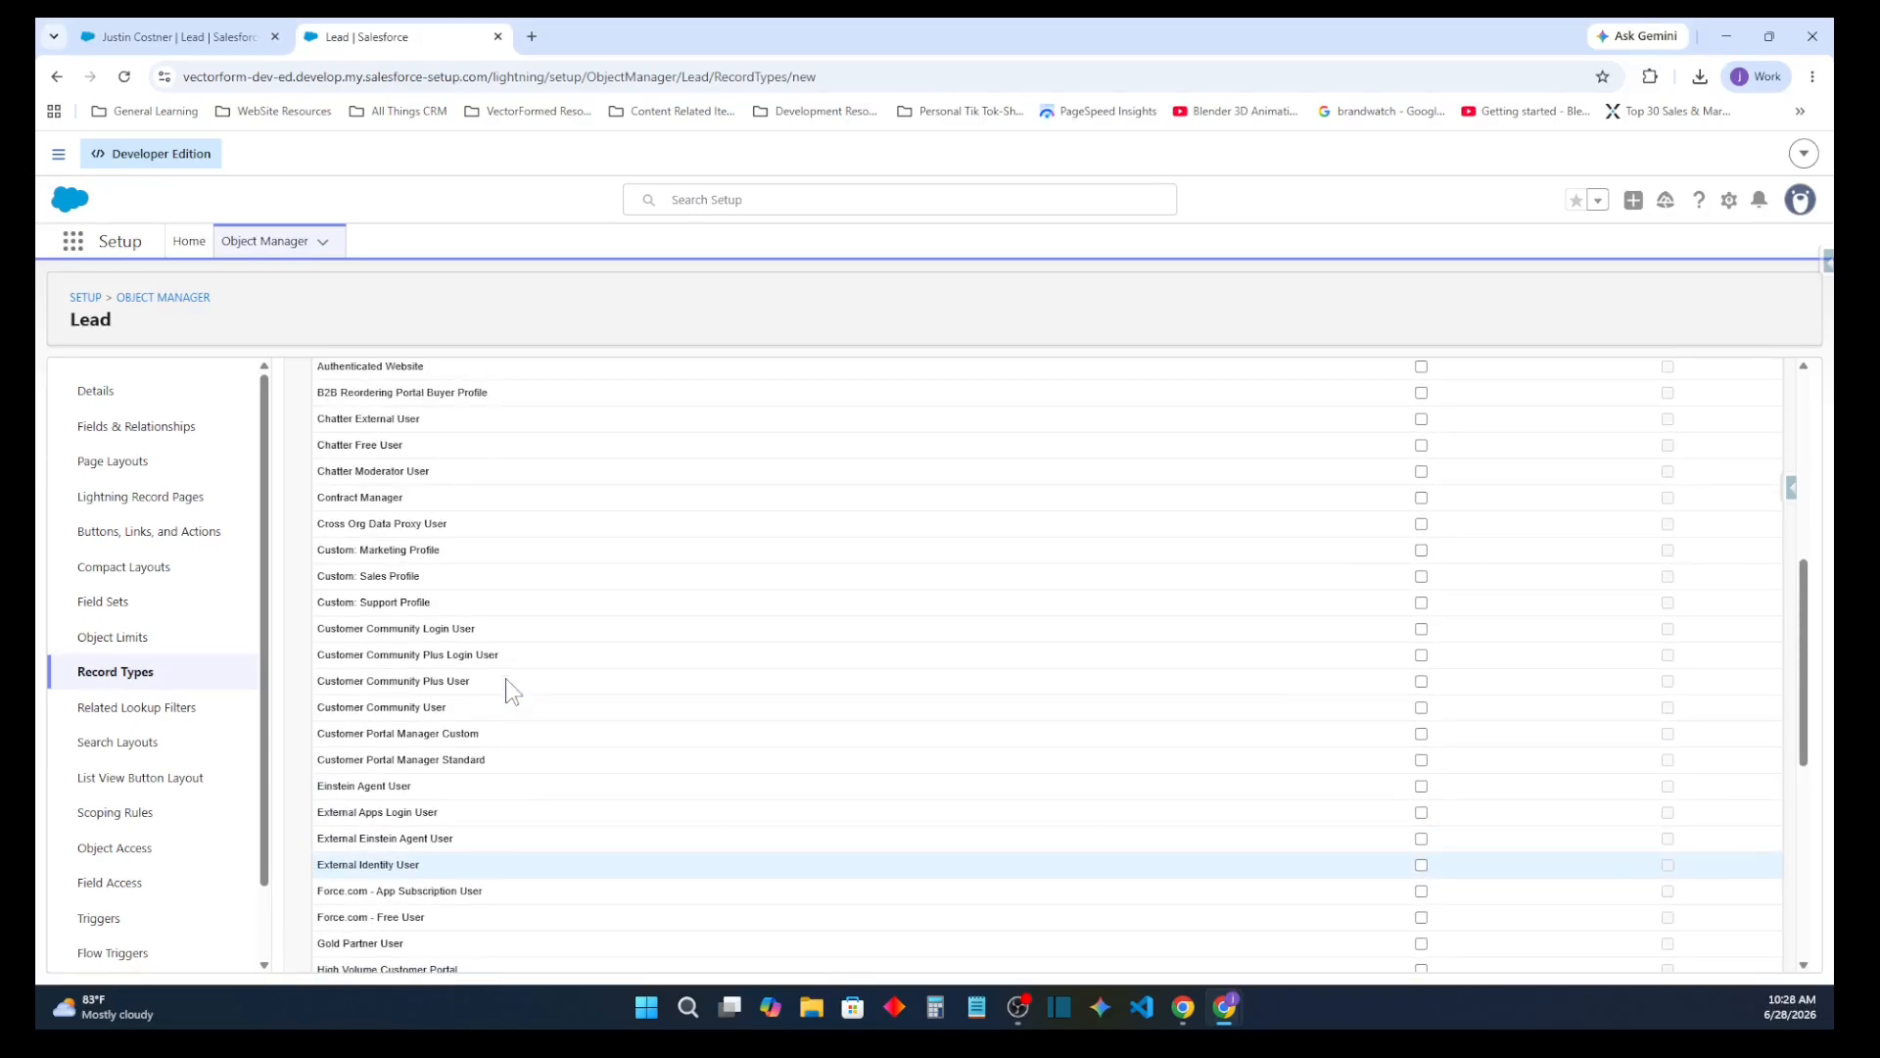
{"action": "scroll", "coordinate": [477, 680], "scroll_direction": "up", "scroll_amount": 1}
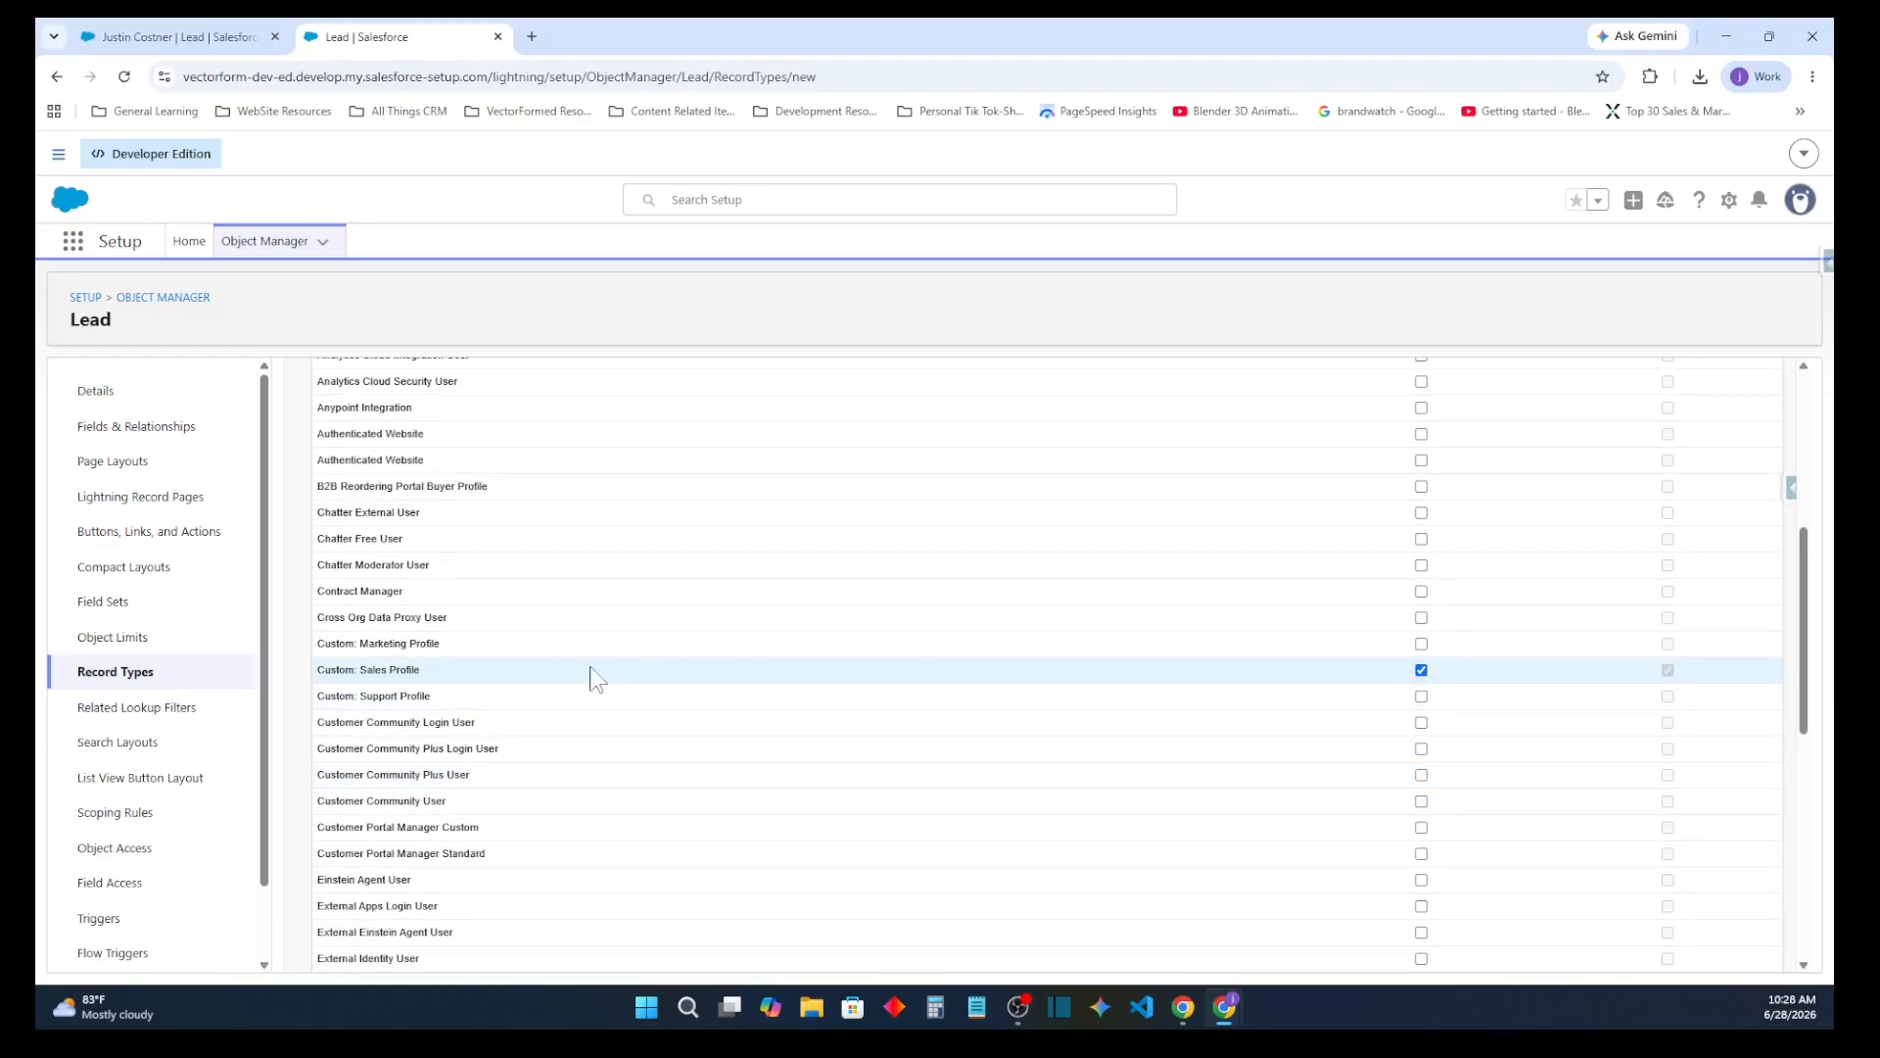
{"action": "scroll", "coordinate": [471, 658], "scroll_direction": "up", "scroll_amount": 1}
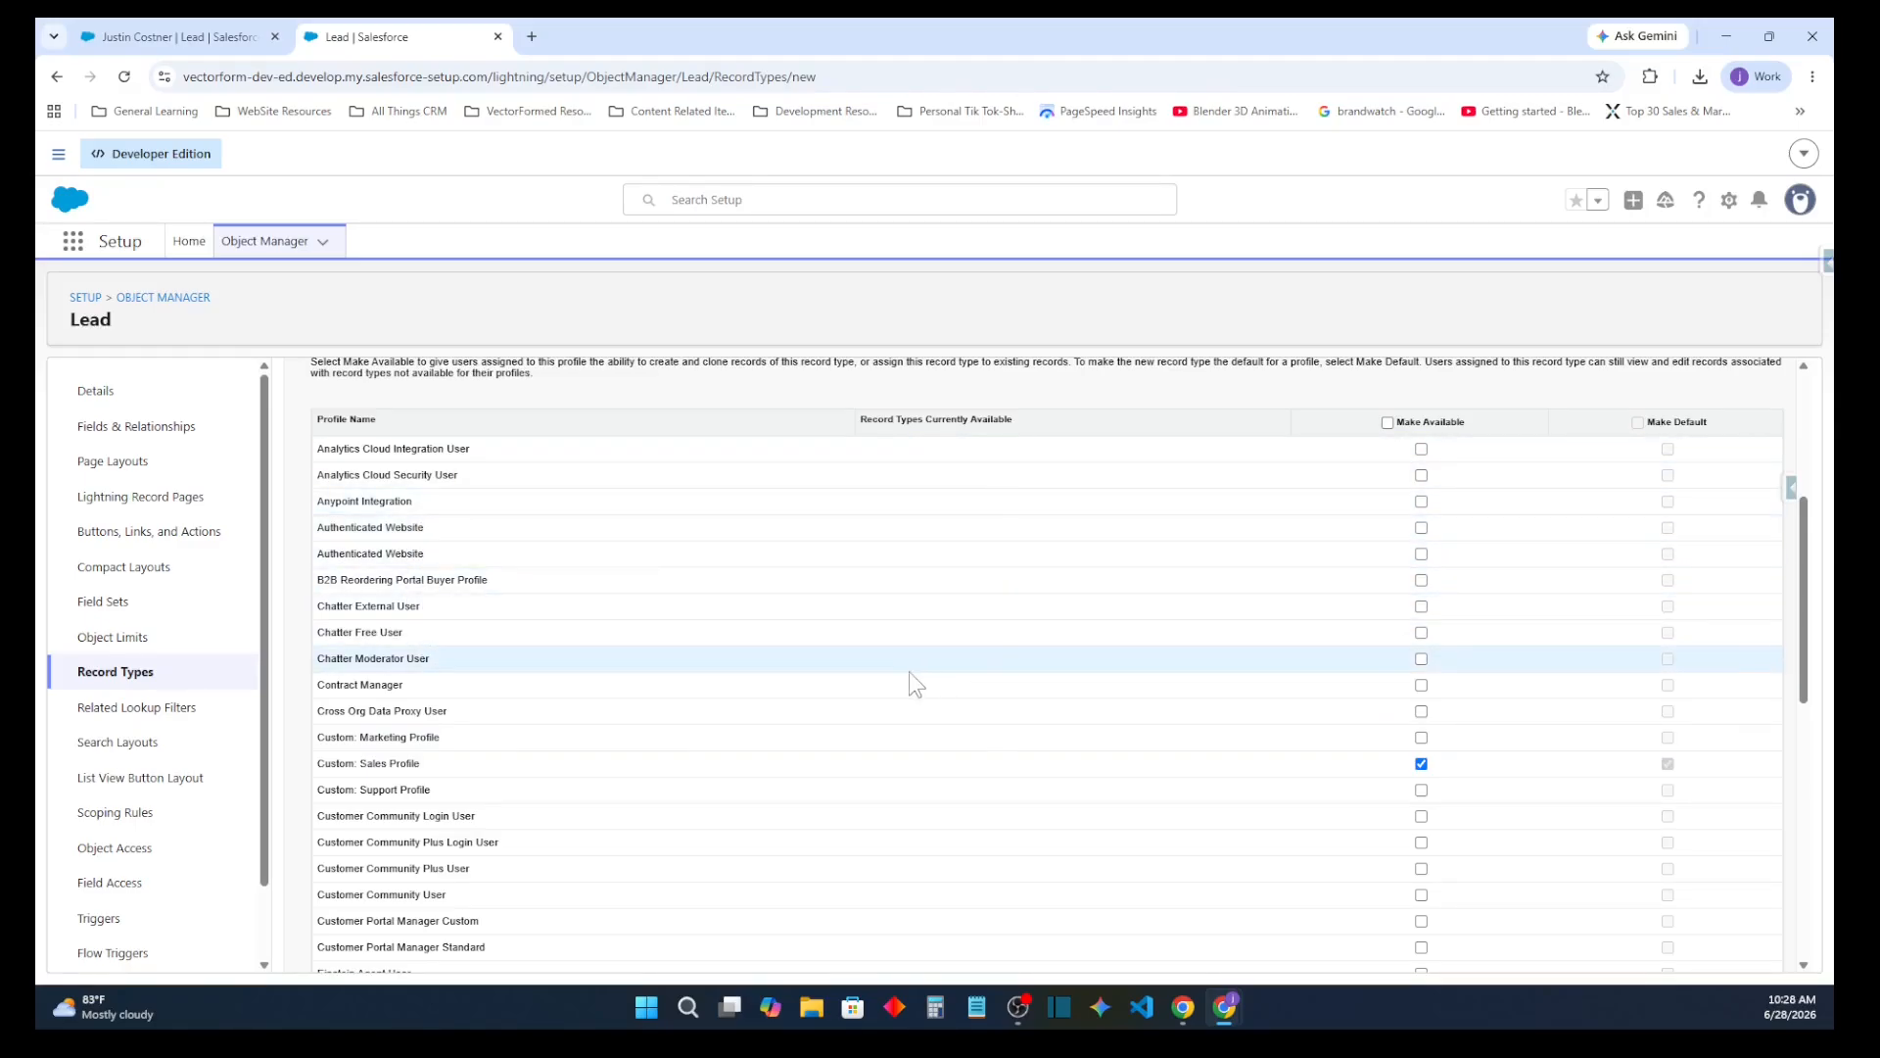
{"action": "scroll", "coordinate": [892, 681], "scroll_direction": "down", "scroll_amount": 8}
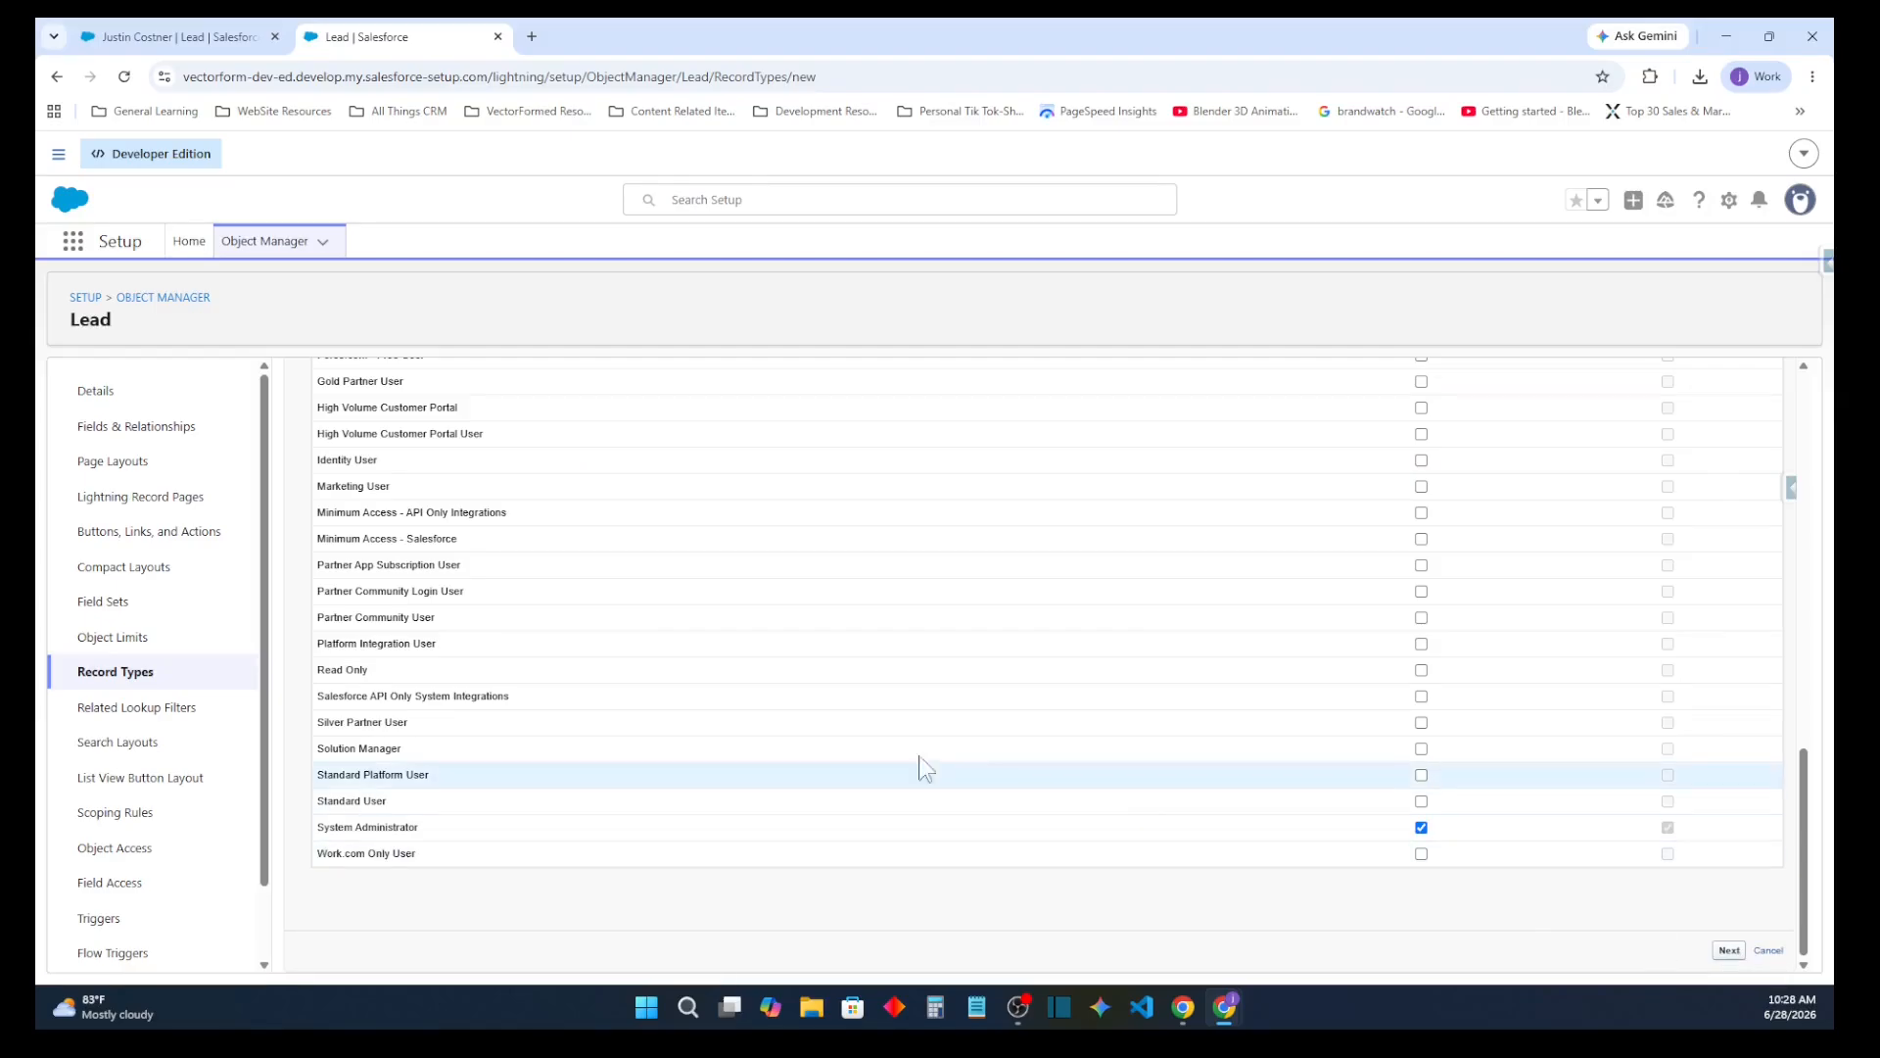
{"action": "scroll", "coordinate": [519, 592], "scroll_direction": "up", "scroll_amount": 2}
{"action": "scroll", "coordinate": [519, 593], "scroll_direction": "down", "scroll_amount": 2}
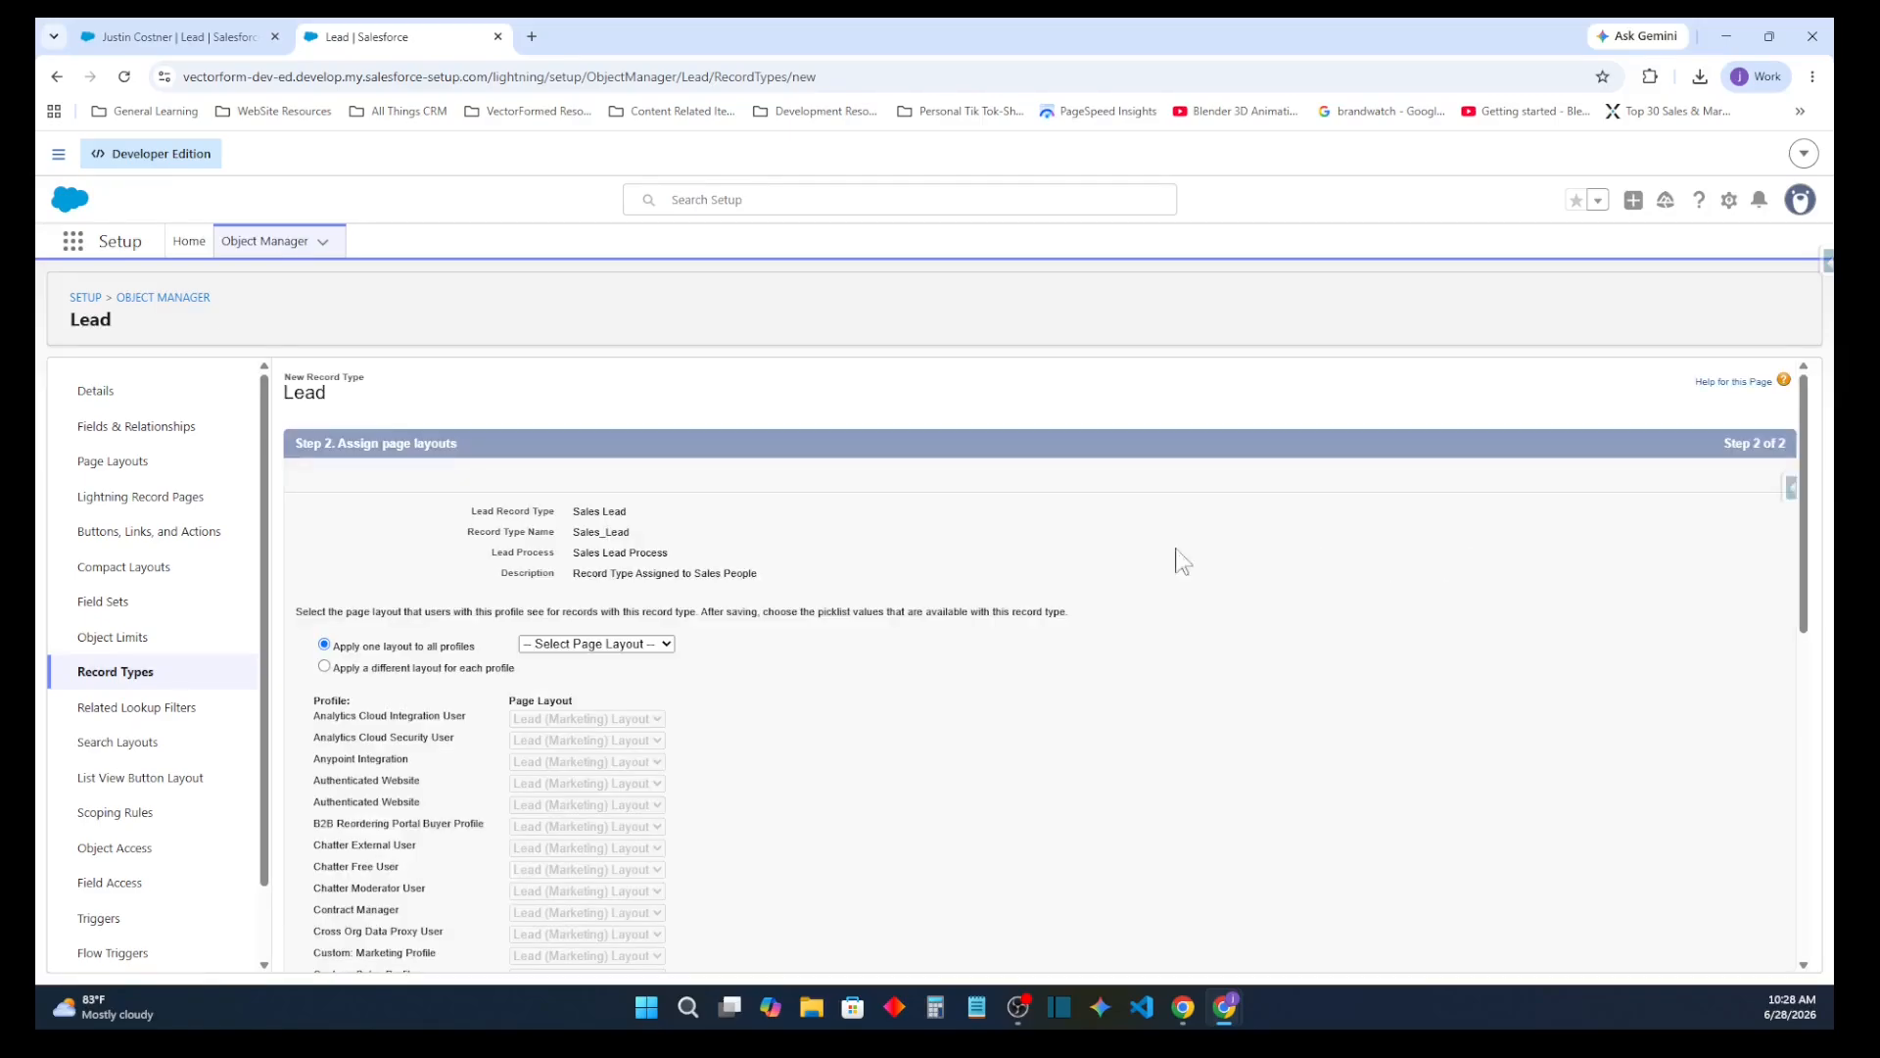
Apply Lead (Sales) Layout to all profiles and save the Sales Lead record type
{"action": "left_click", "coordinate": [576, 642]}
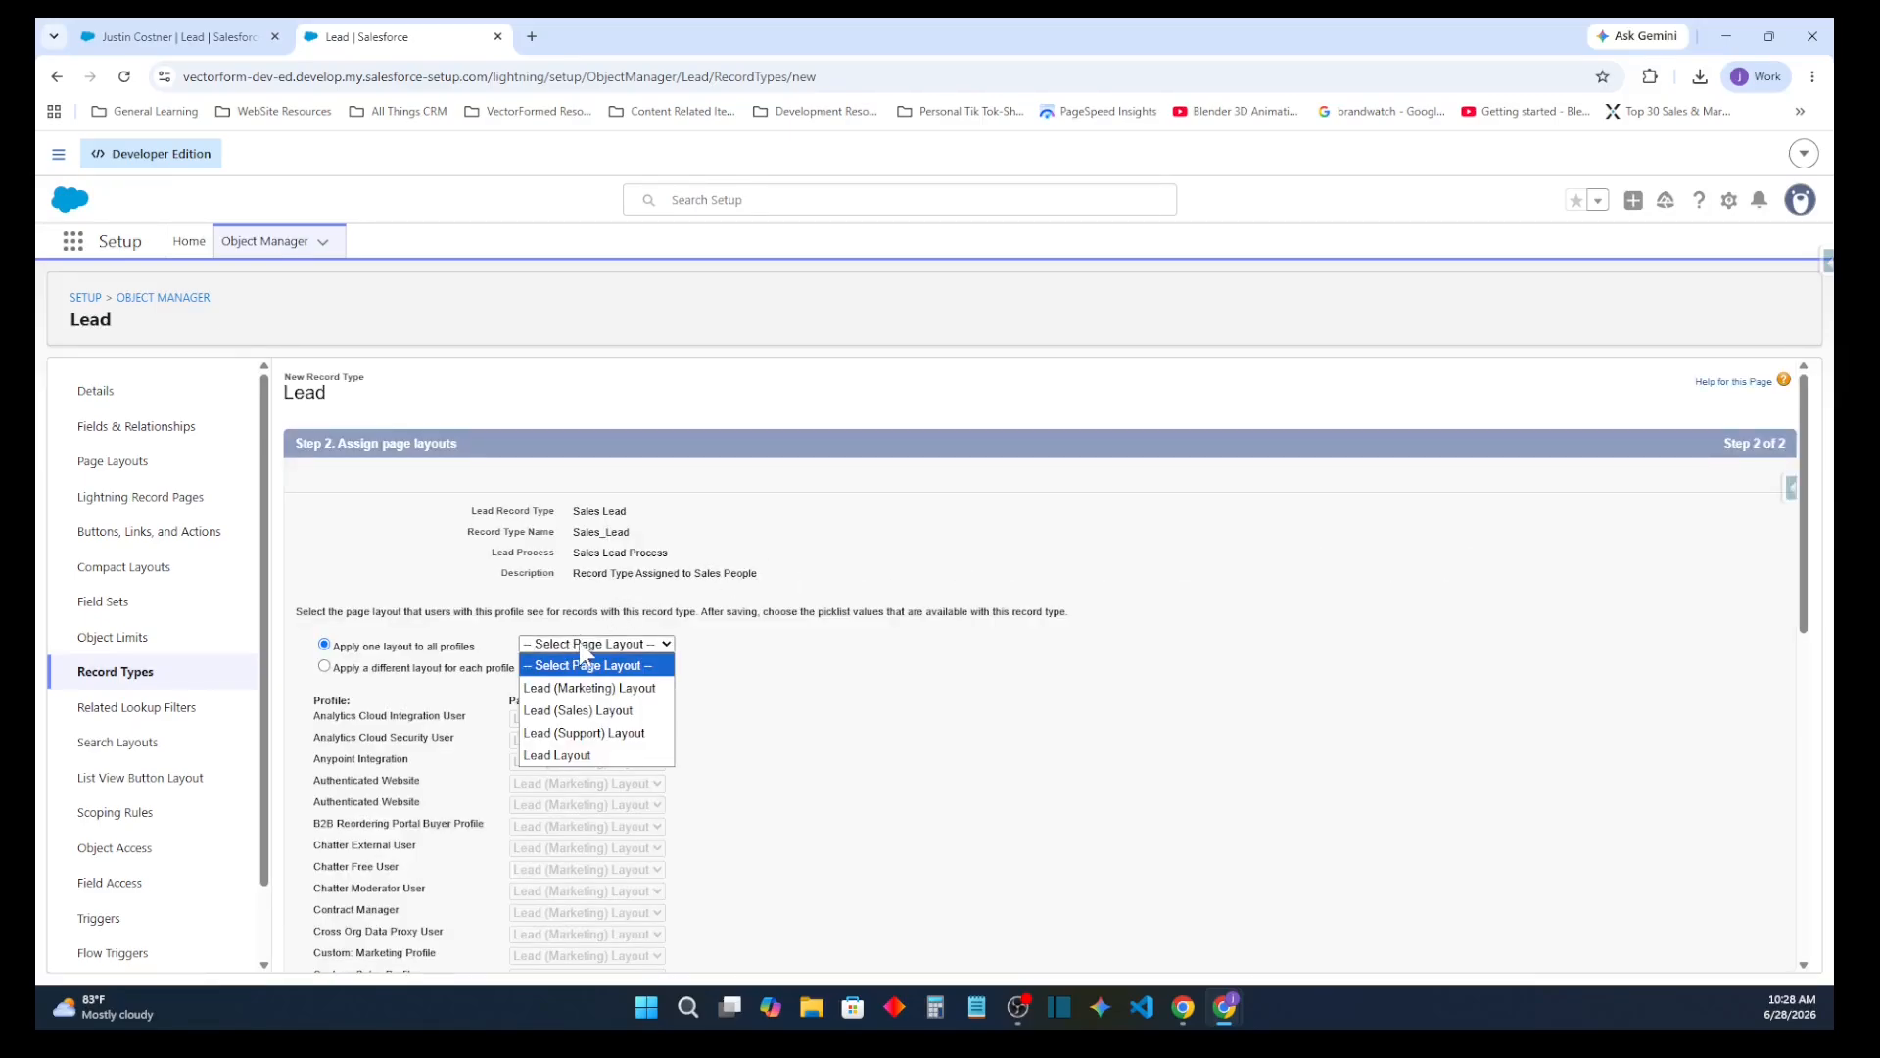
{"action": "left_click", "coordinate": [629, 712]}
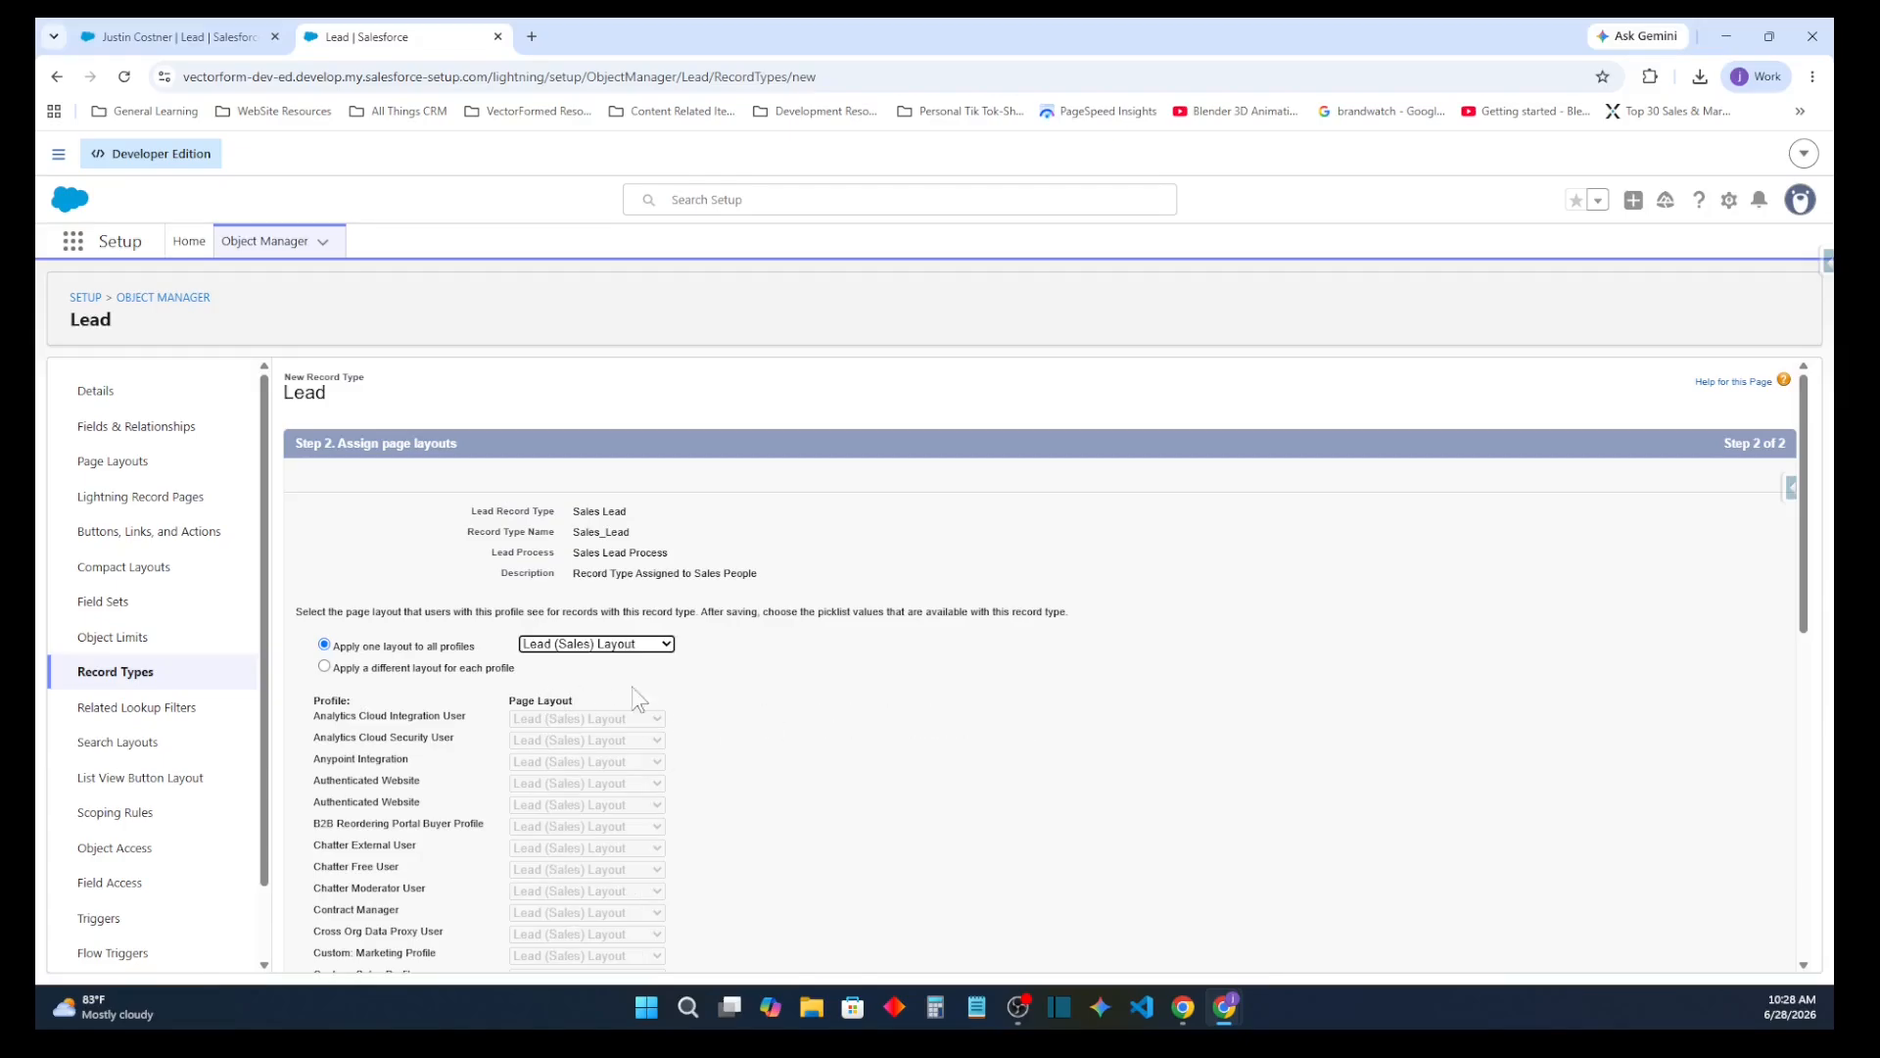
{"action": "scroll", "coordinate": [954, 708], "scroll_direction": "down", "scroll_amount": 10}
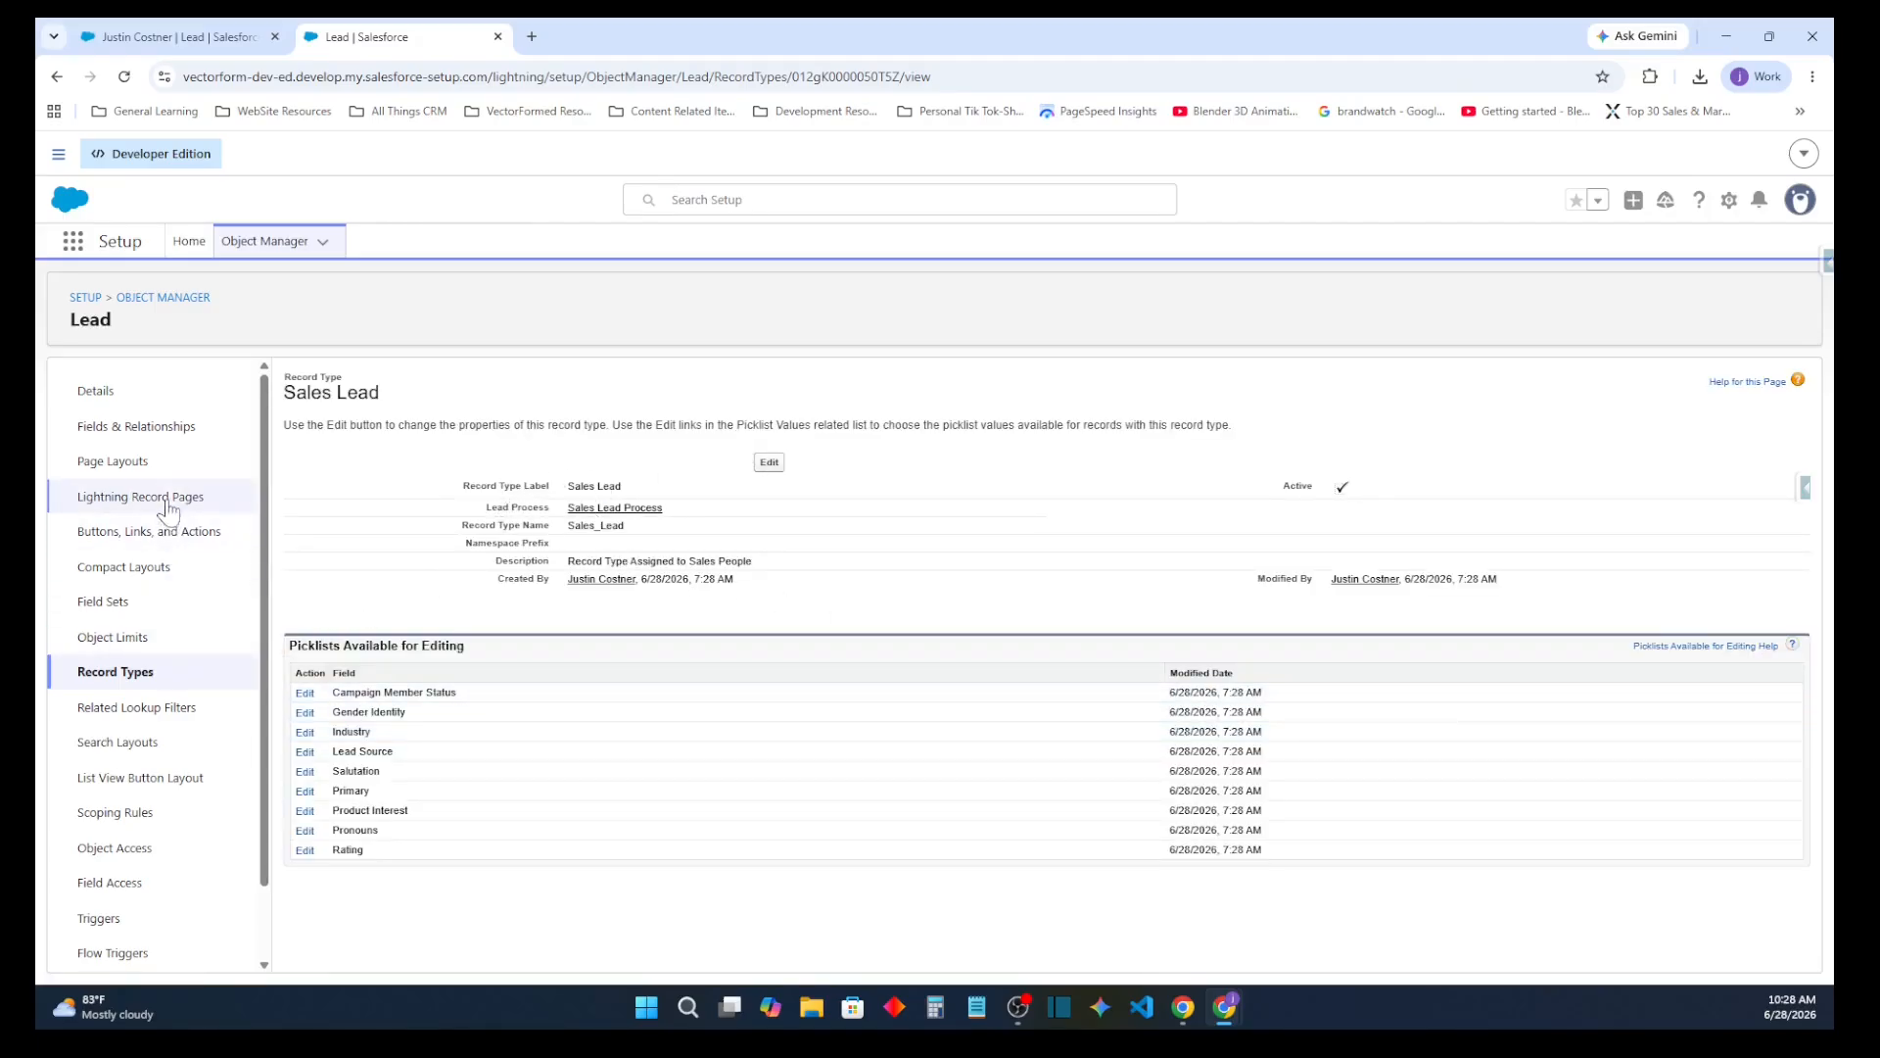
Open Lead (Sales) Layout from the Lead object's page layouts for editing
{"action": "left_click", "coordinate": [150, 436]}
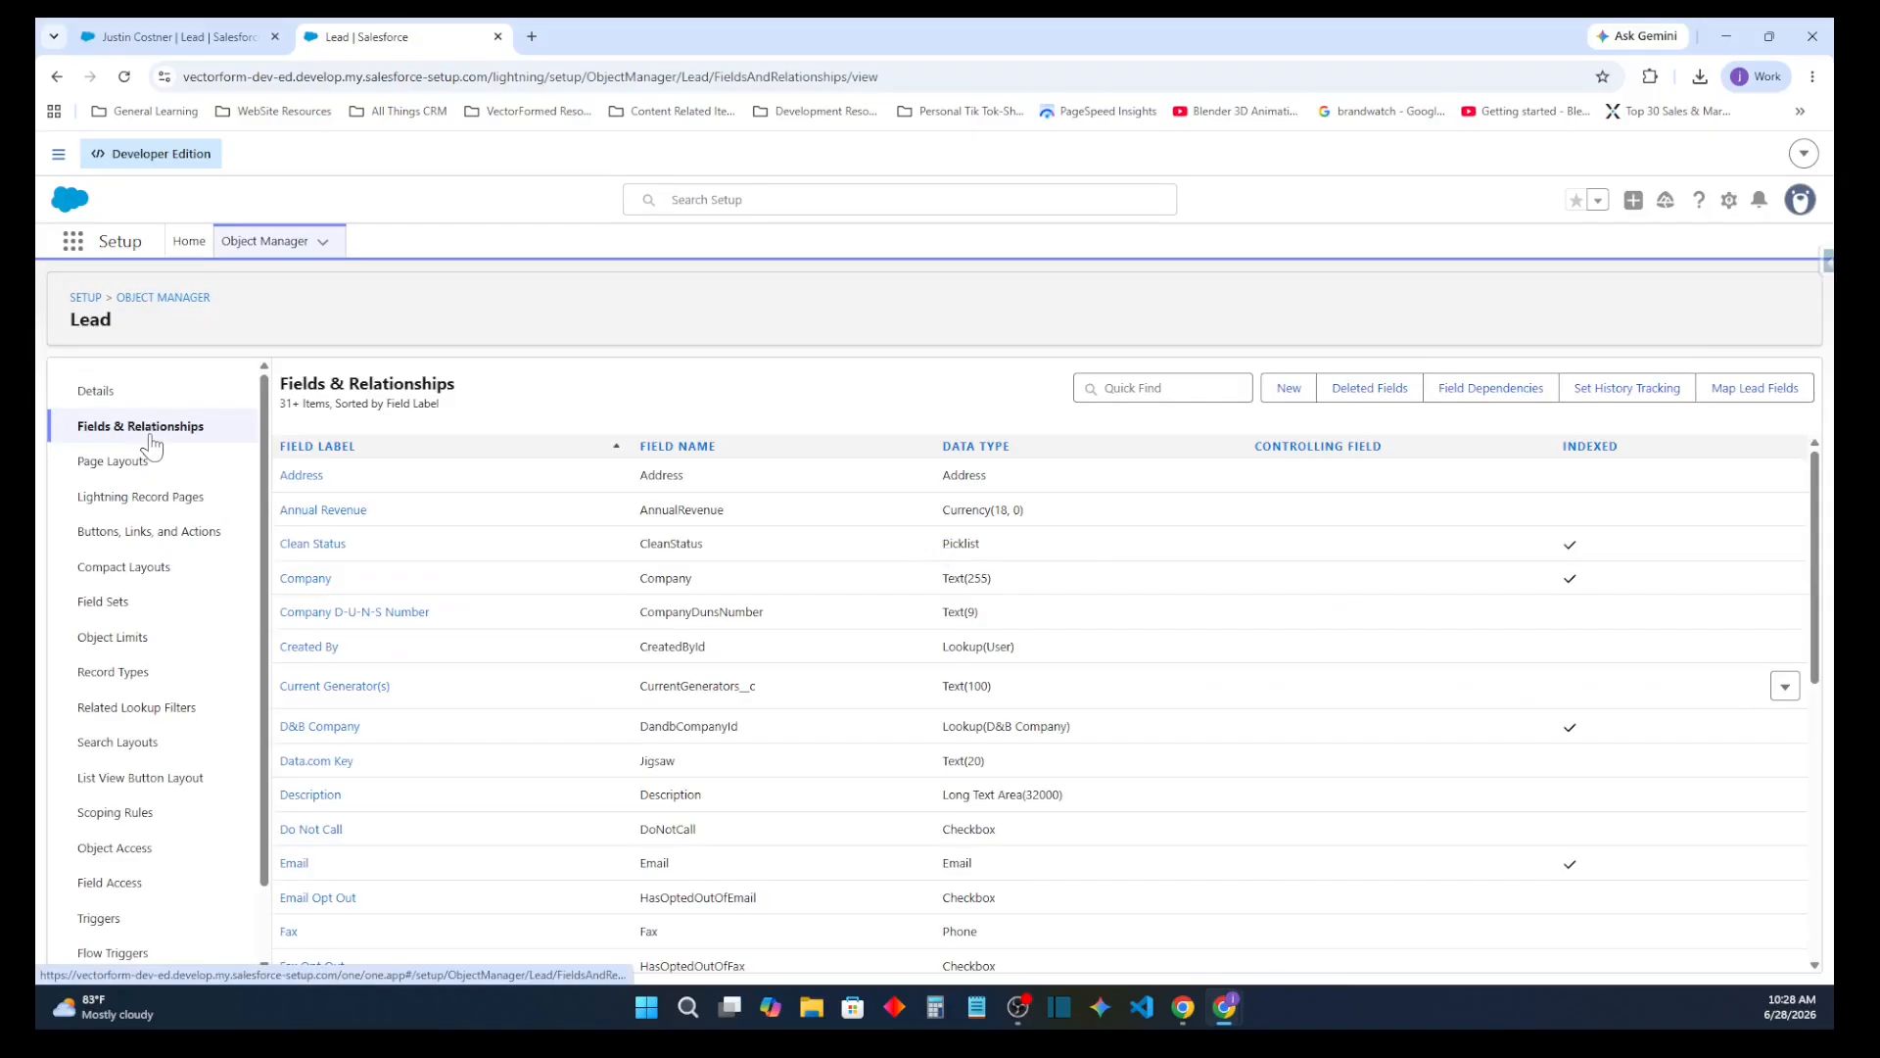
{"action": "left_click", "coordinate": [162, 464]}
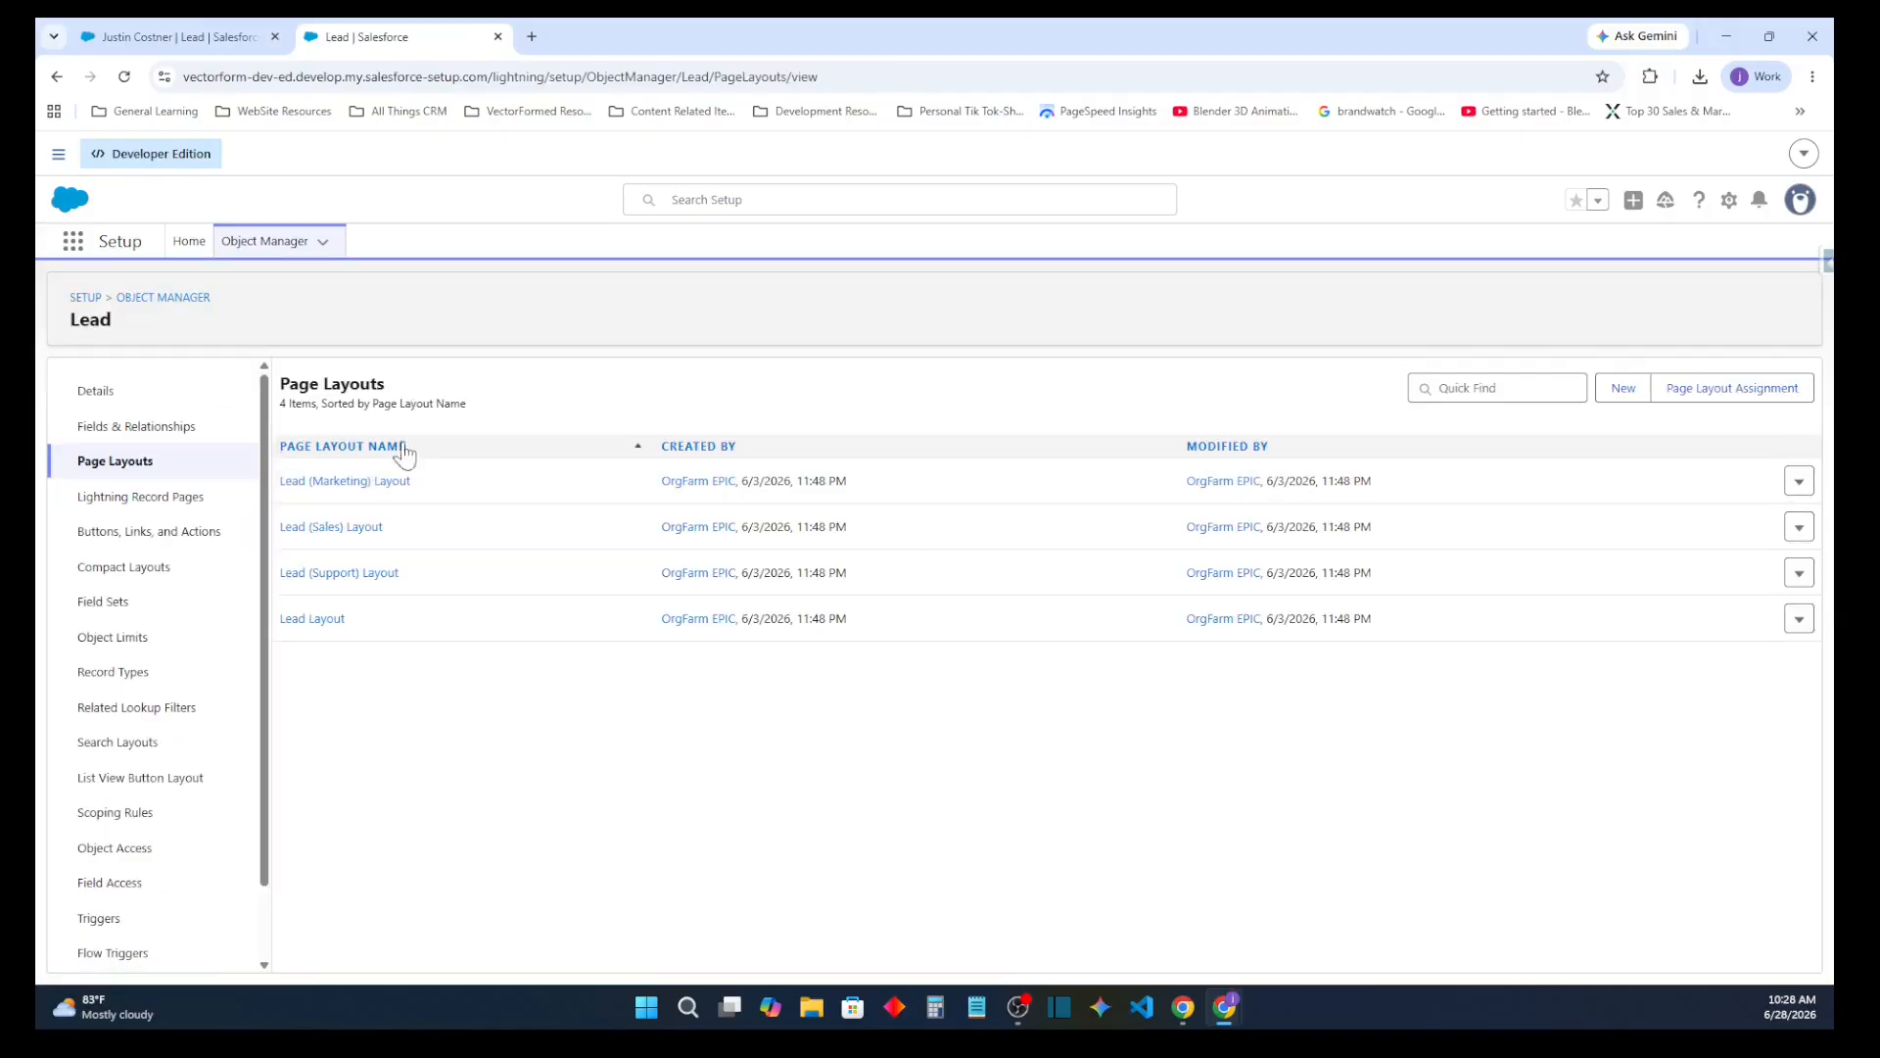
{"action": "left_click", "coordinate": [363, 528]}
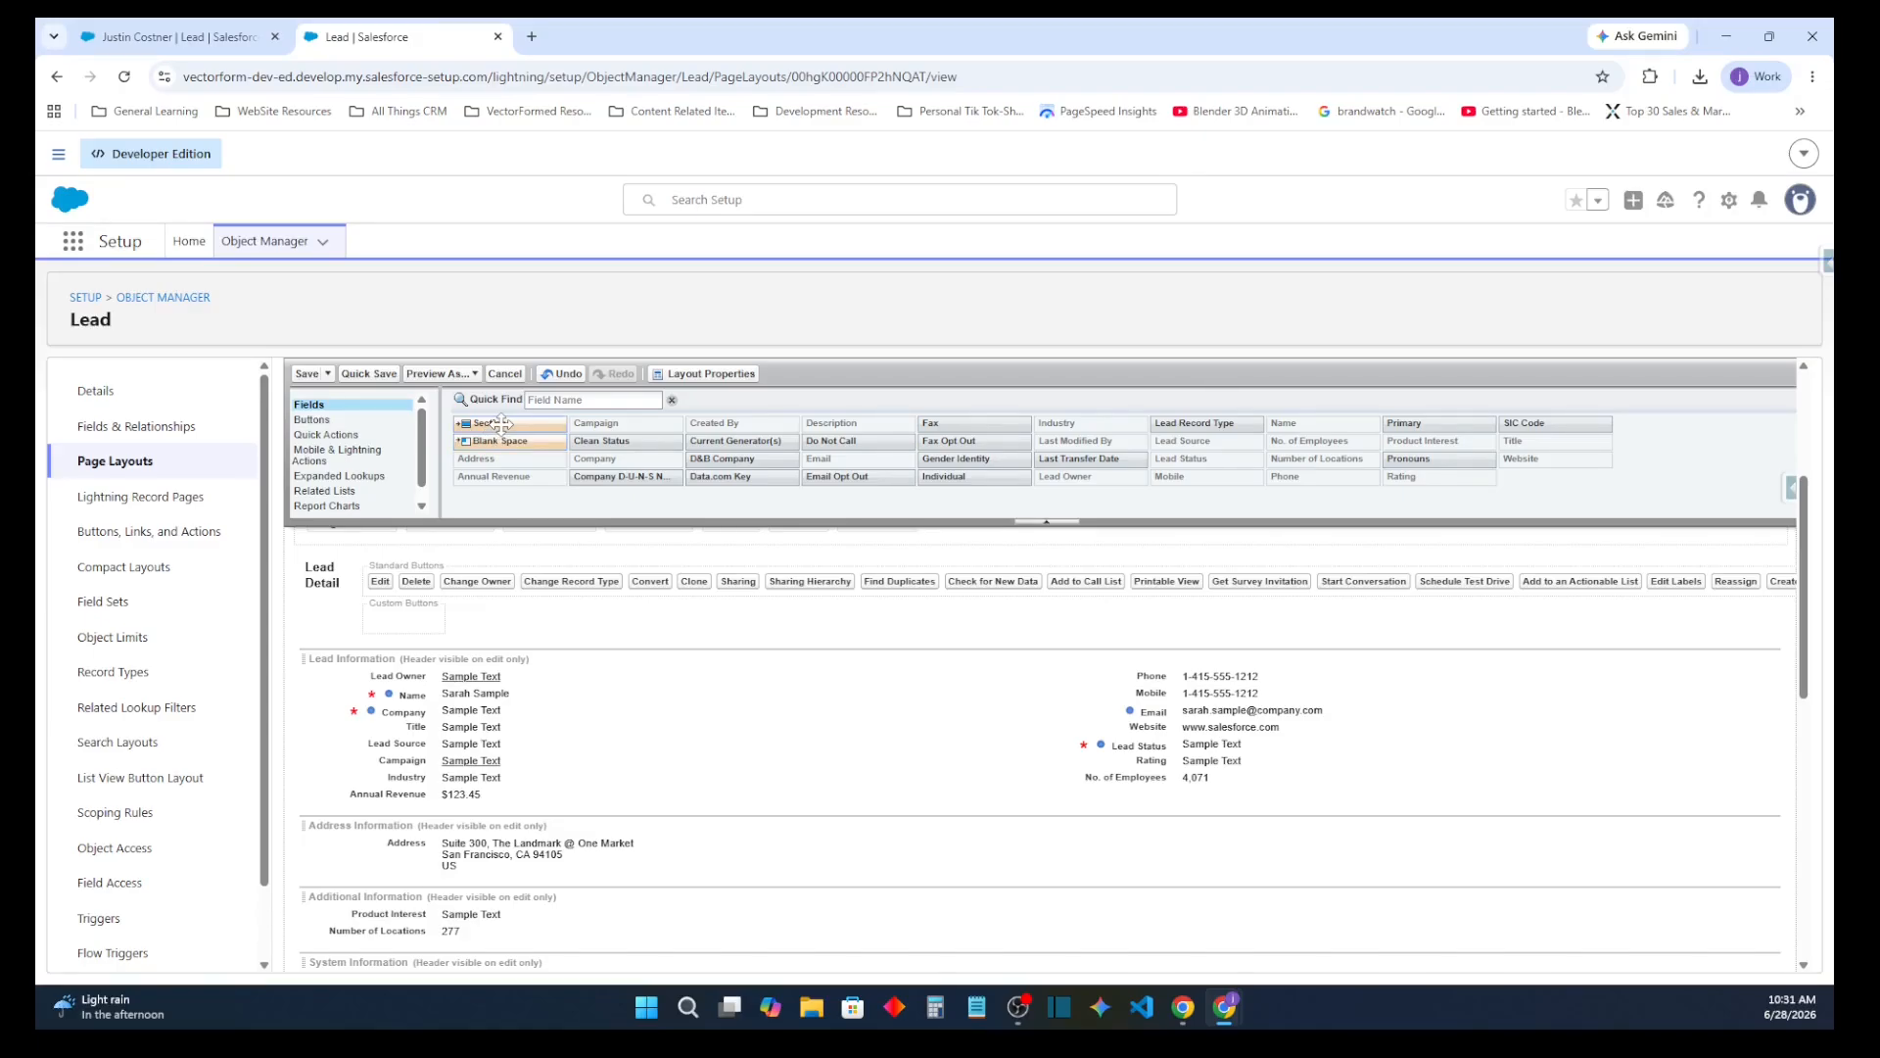
Add a two-column section named Company Information above the Lead Information section
{"action": "left_click_drag", "start_coordinate": [501, 424], "coordinate": [514, 652]}
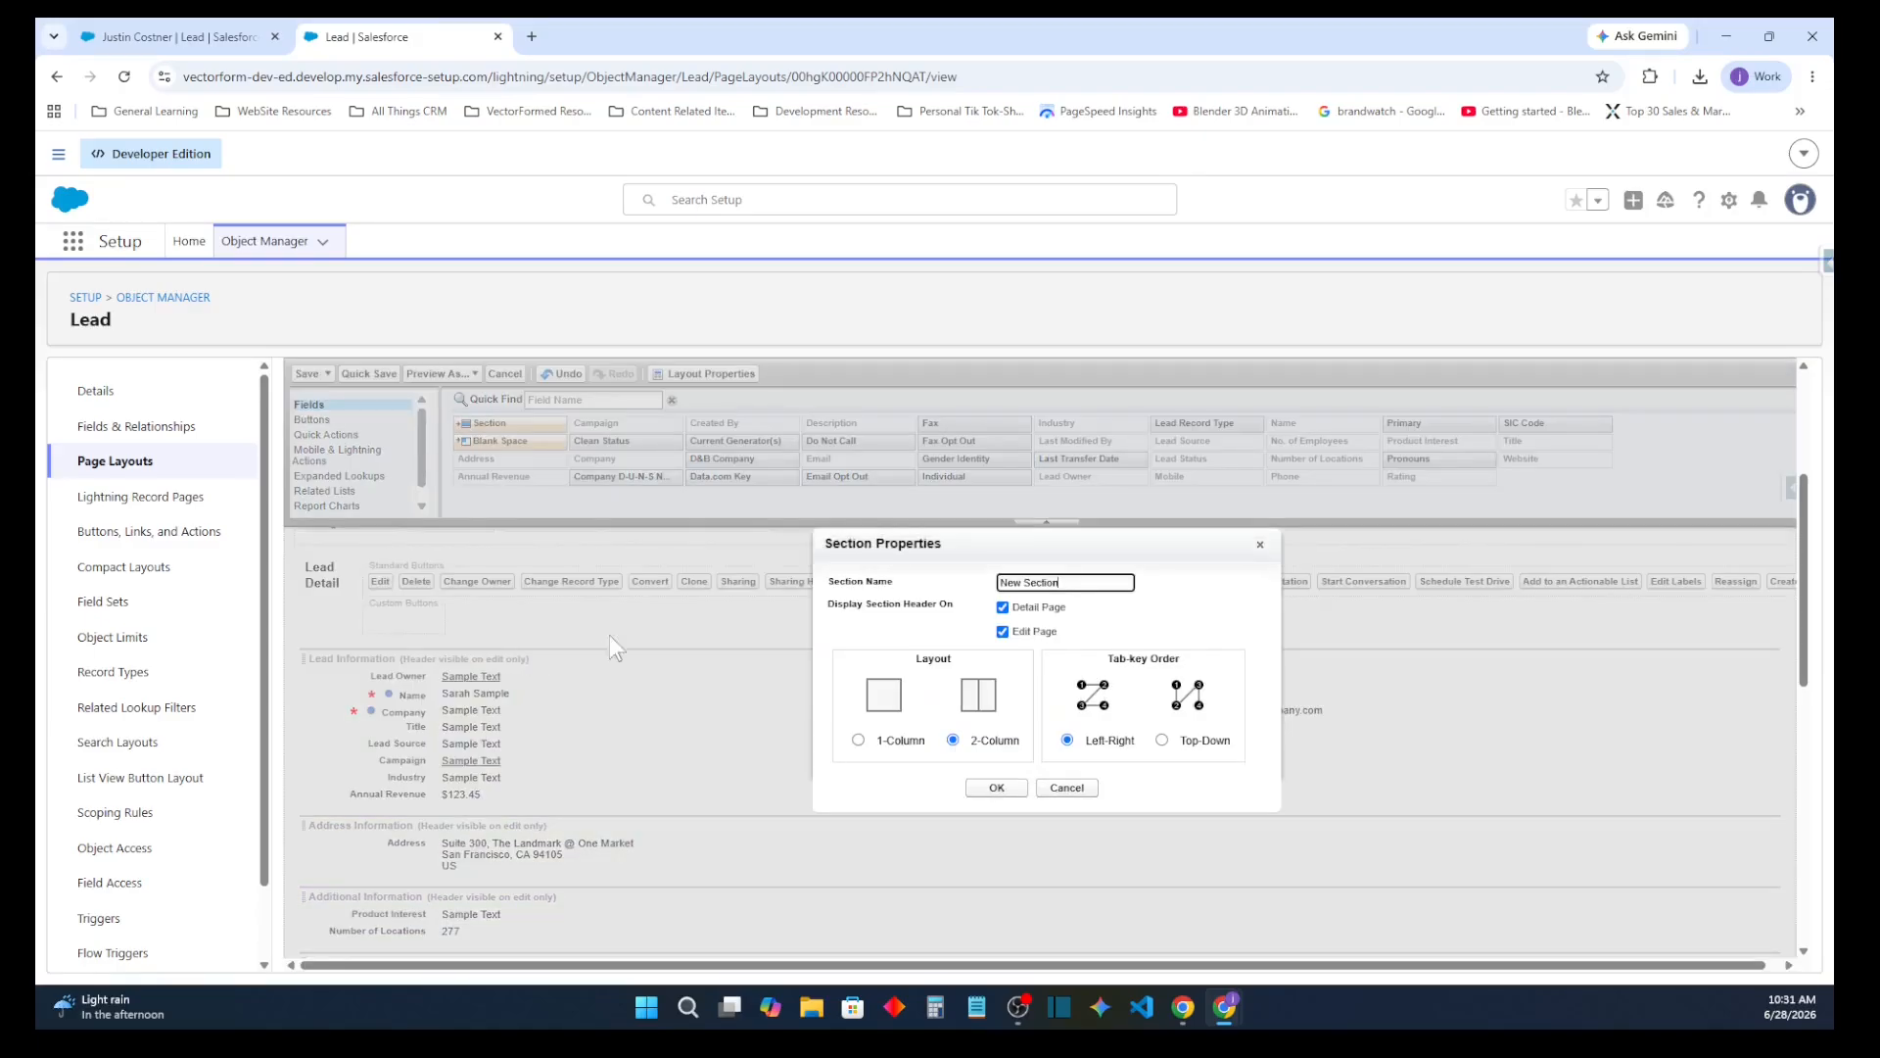
{"action": "double_click", "coordinate": [1060, 582]}
{"action": "type", "text": "L"}
{"action": "left_click", "coordinate": [1014, 788]}
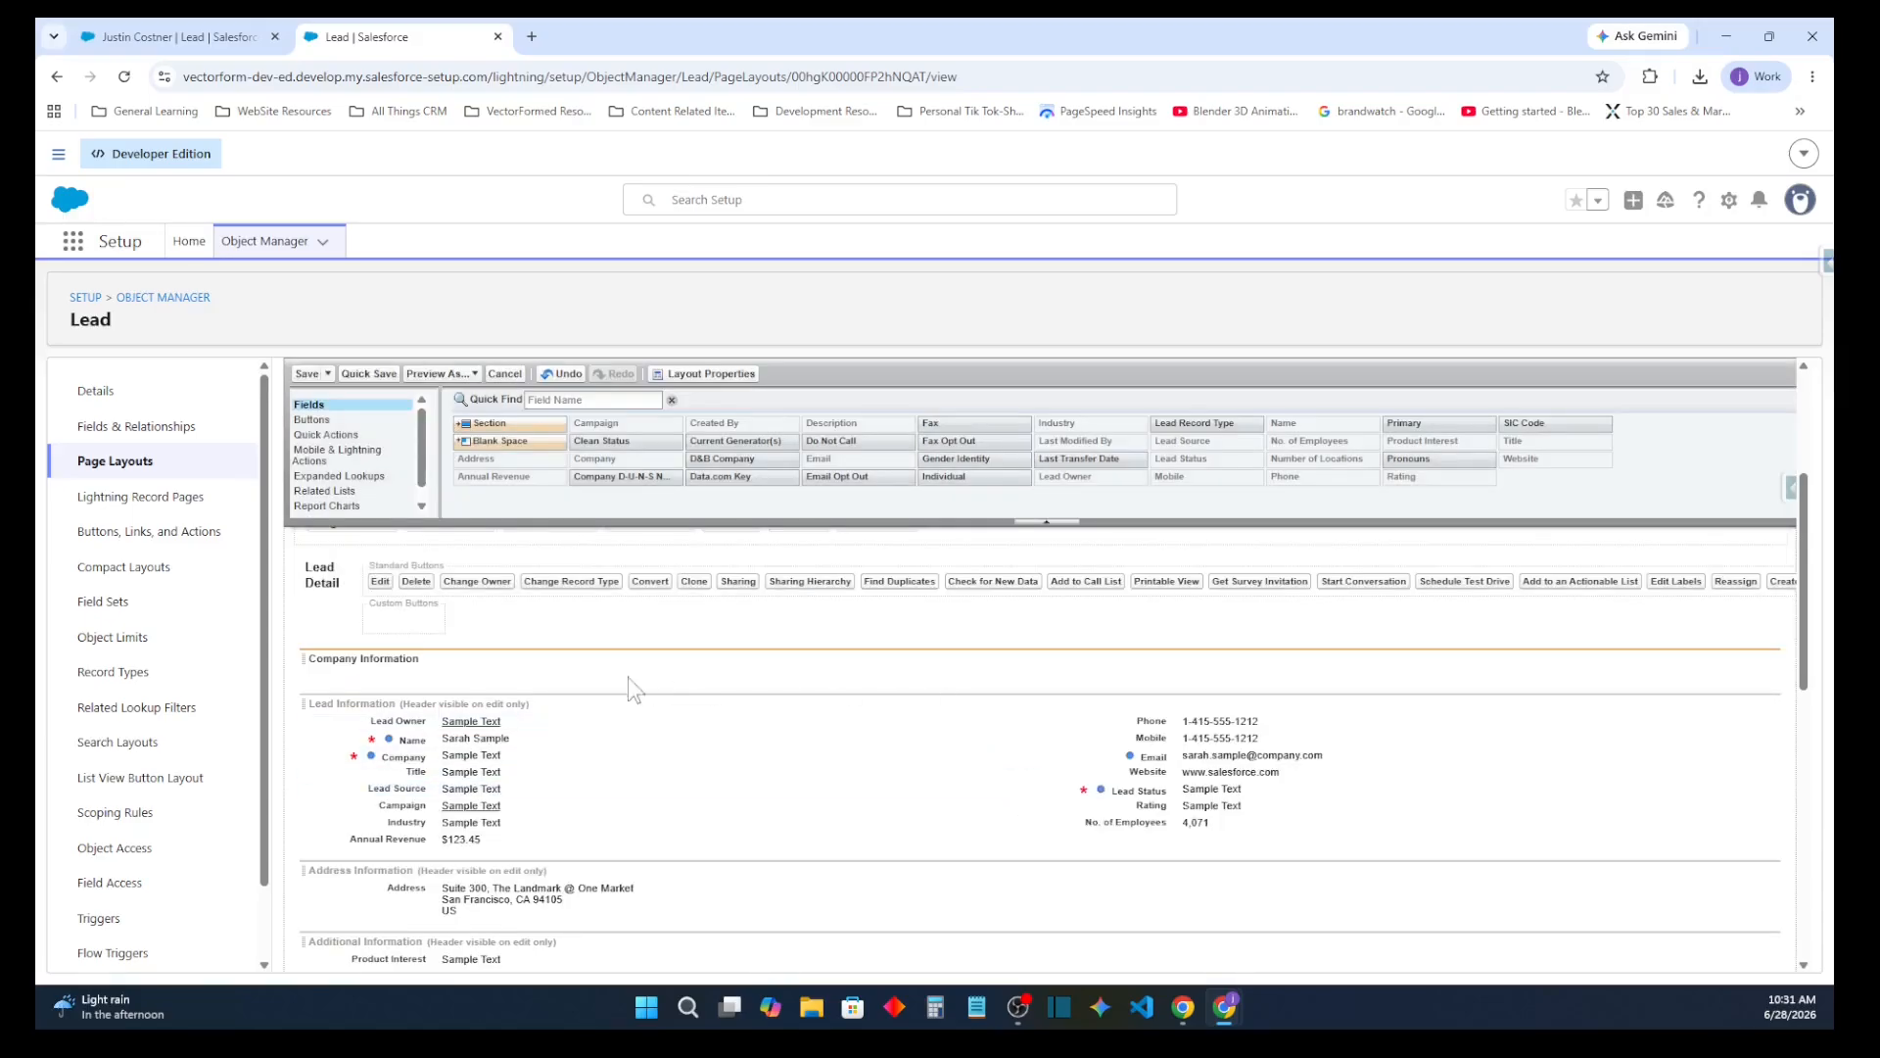
Move Name, Title, Company, Email, Website and Phone from Lead Information into the Company Information section
{"action": "left_click_drag", "start_coordinate": [428, 720], "coordinate": [443, 676]}
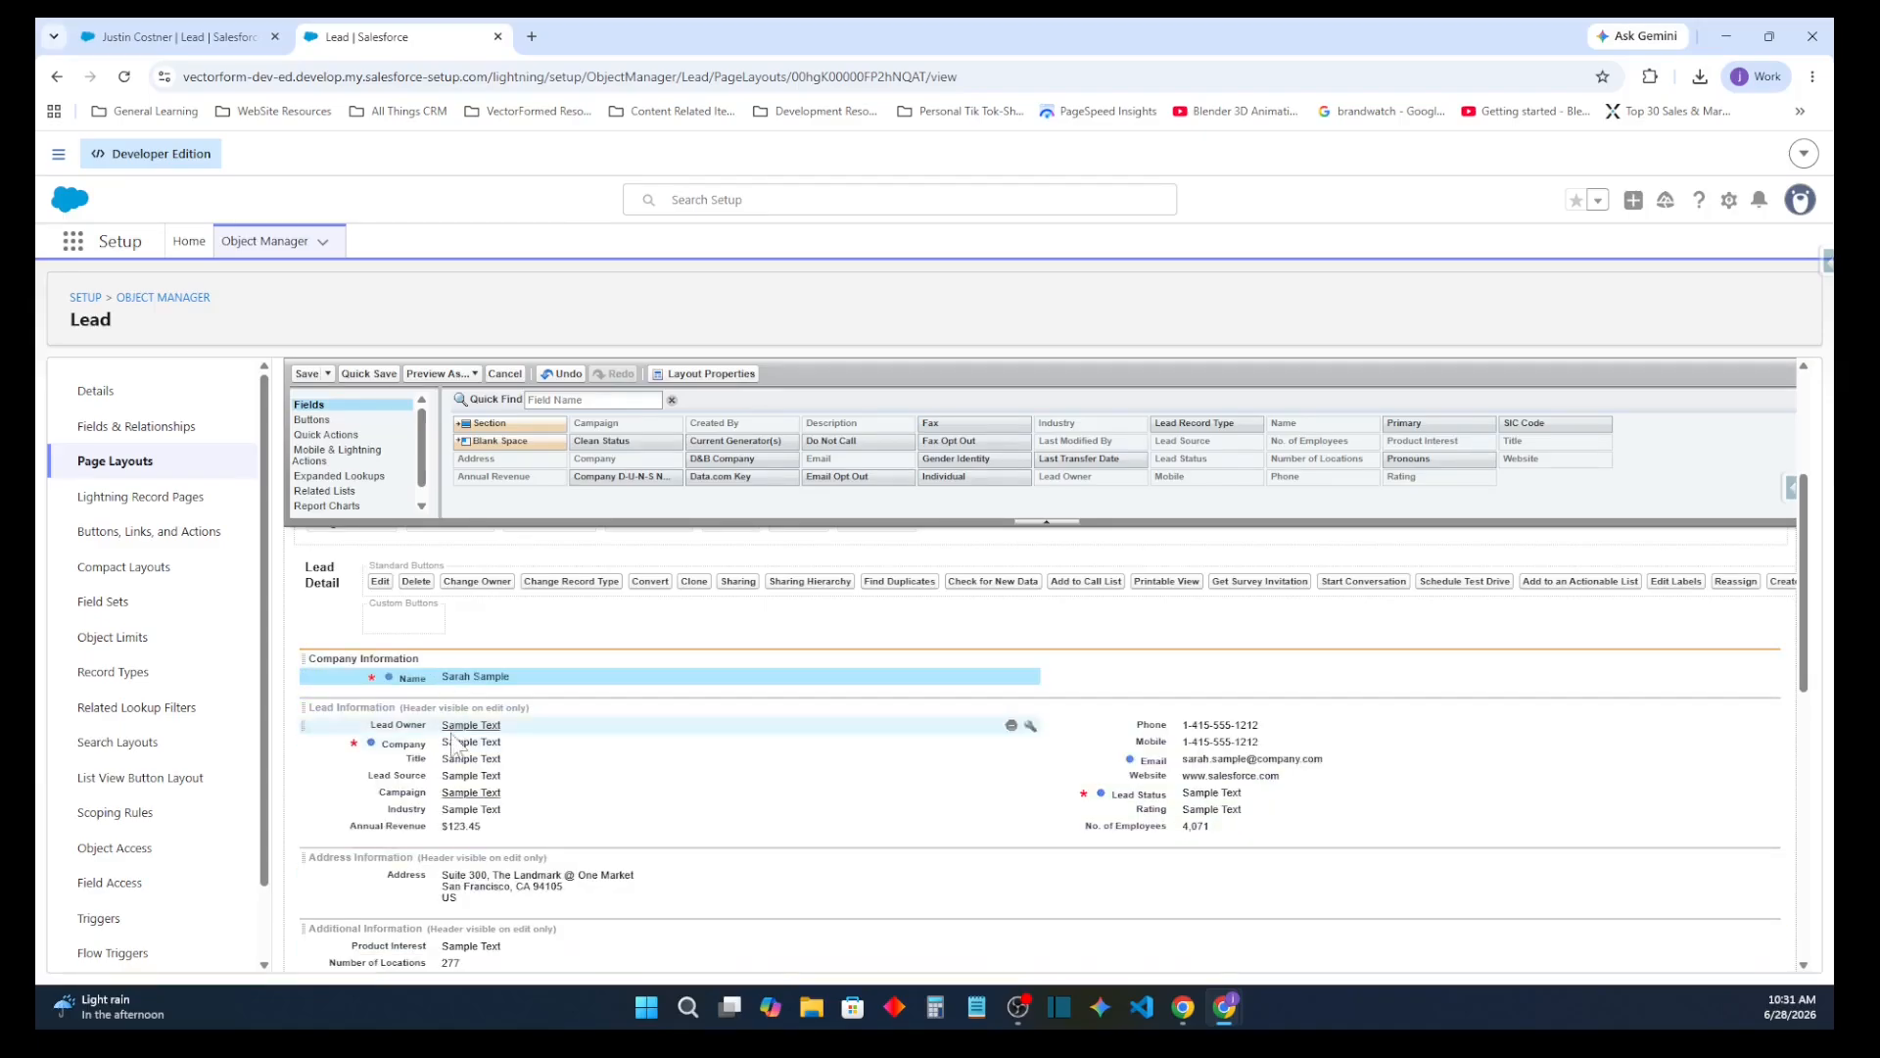
{"action": "left_click_drag", "start_coordinate": [451, 761], "coordinate": [1126, 680]}
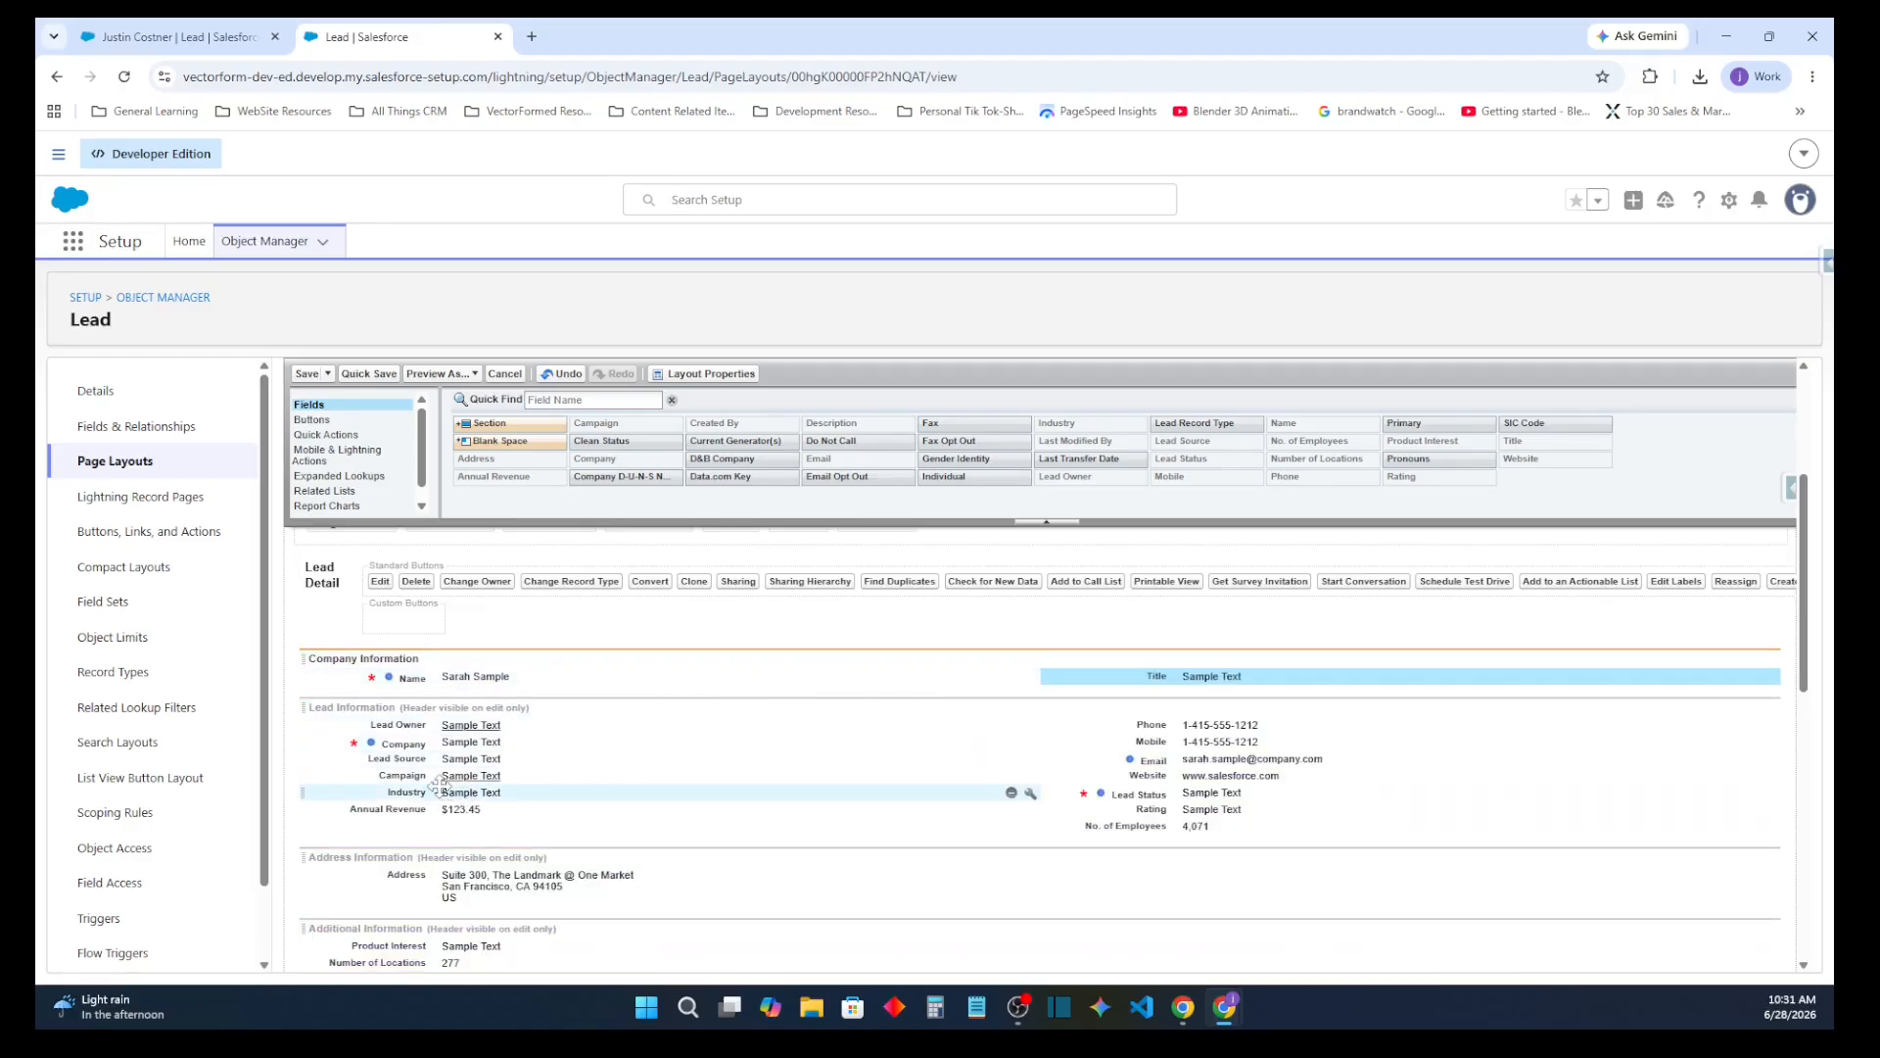
{"action": "left_click_drag", "start_coordinate": [436, 746], "coordinate": [444, 682]}
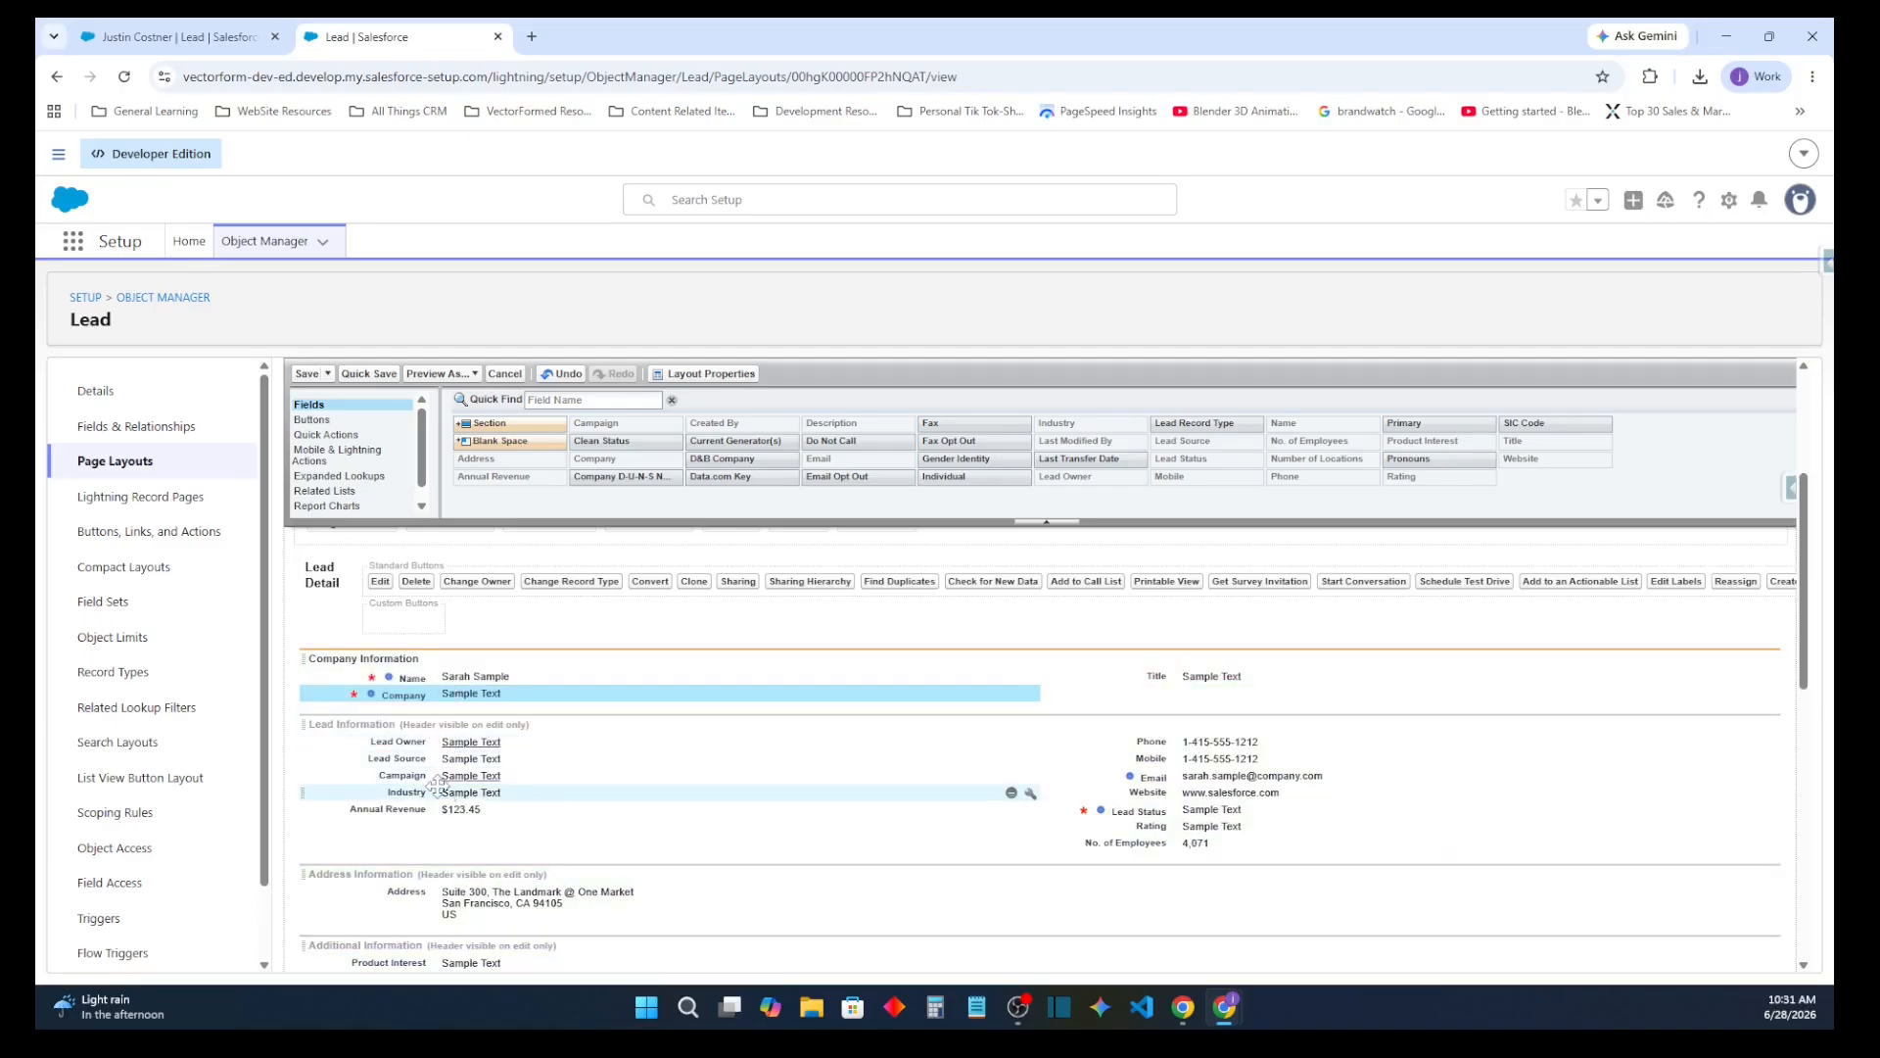
{"action": "left_click_drag", "start_coordinate": [1220, 779], "coordinate": [563, 685]}
{"action": "left_click", "coordinate": [1218, 760]}
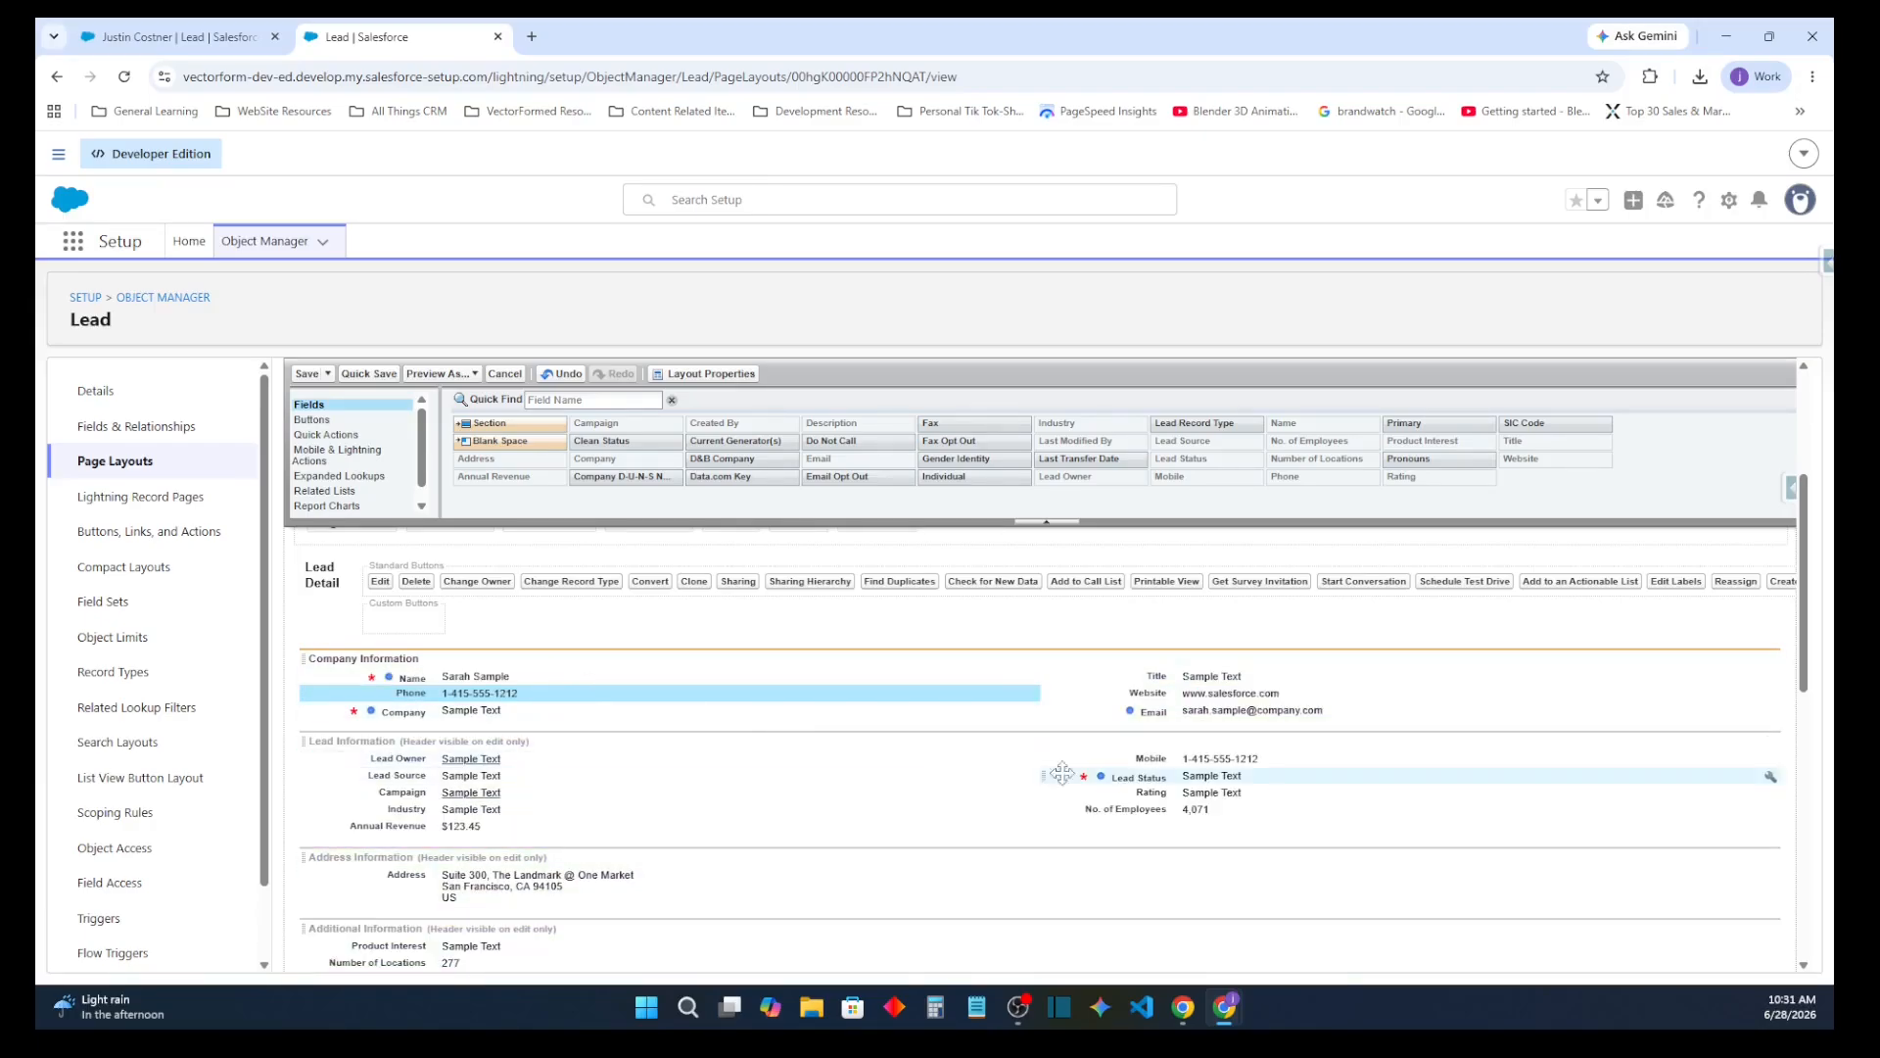
Move Mobile into Company Information and place Company and Website first in their respective columns
{"action": "left_click_drag", "start_coordinate": [1156, 760], "coordinate": [480, 666]}
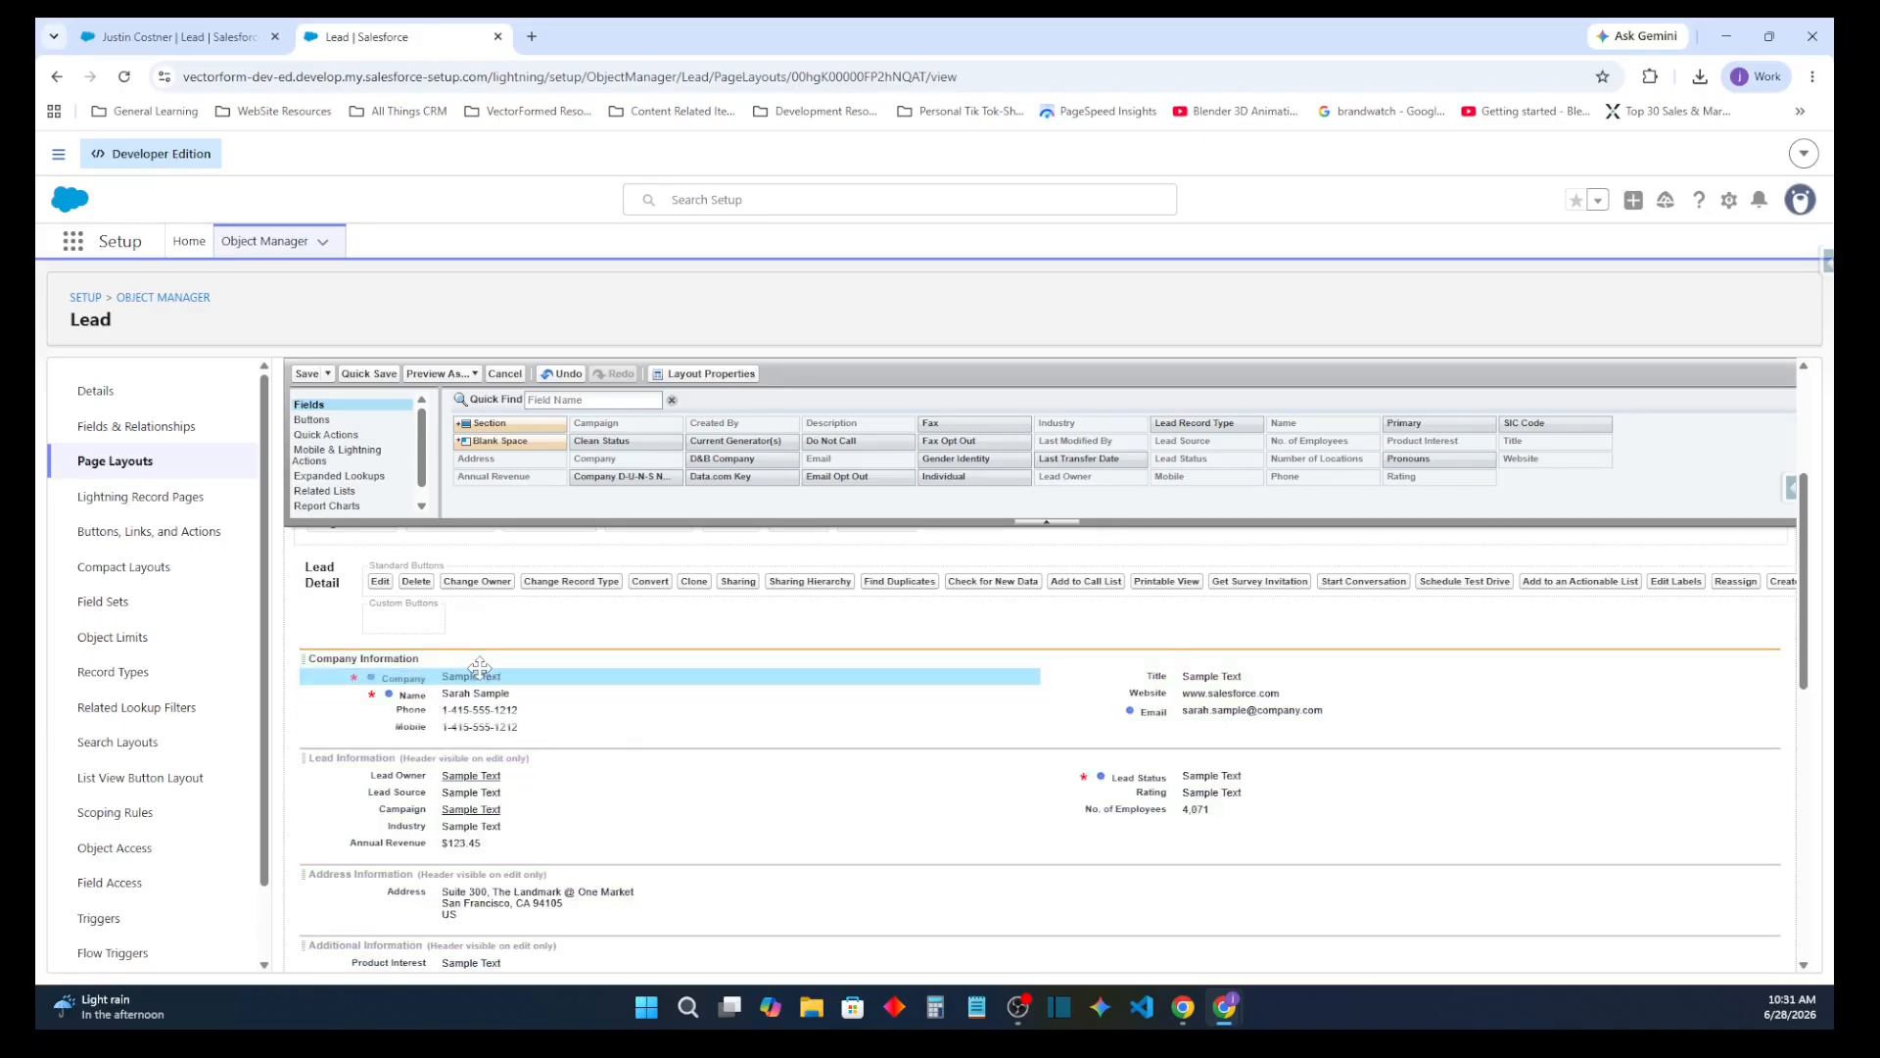
{"action": "left_click", "coordinate": [1206, 695]}
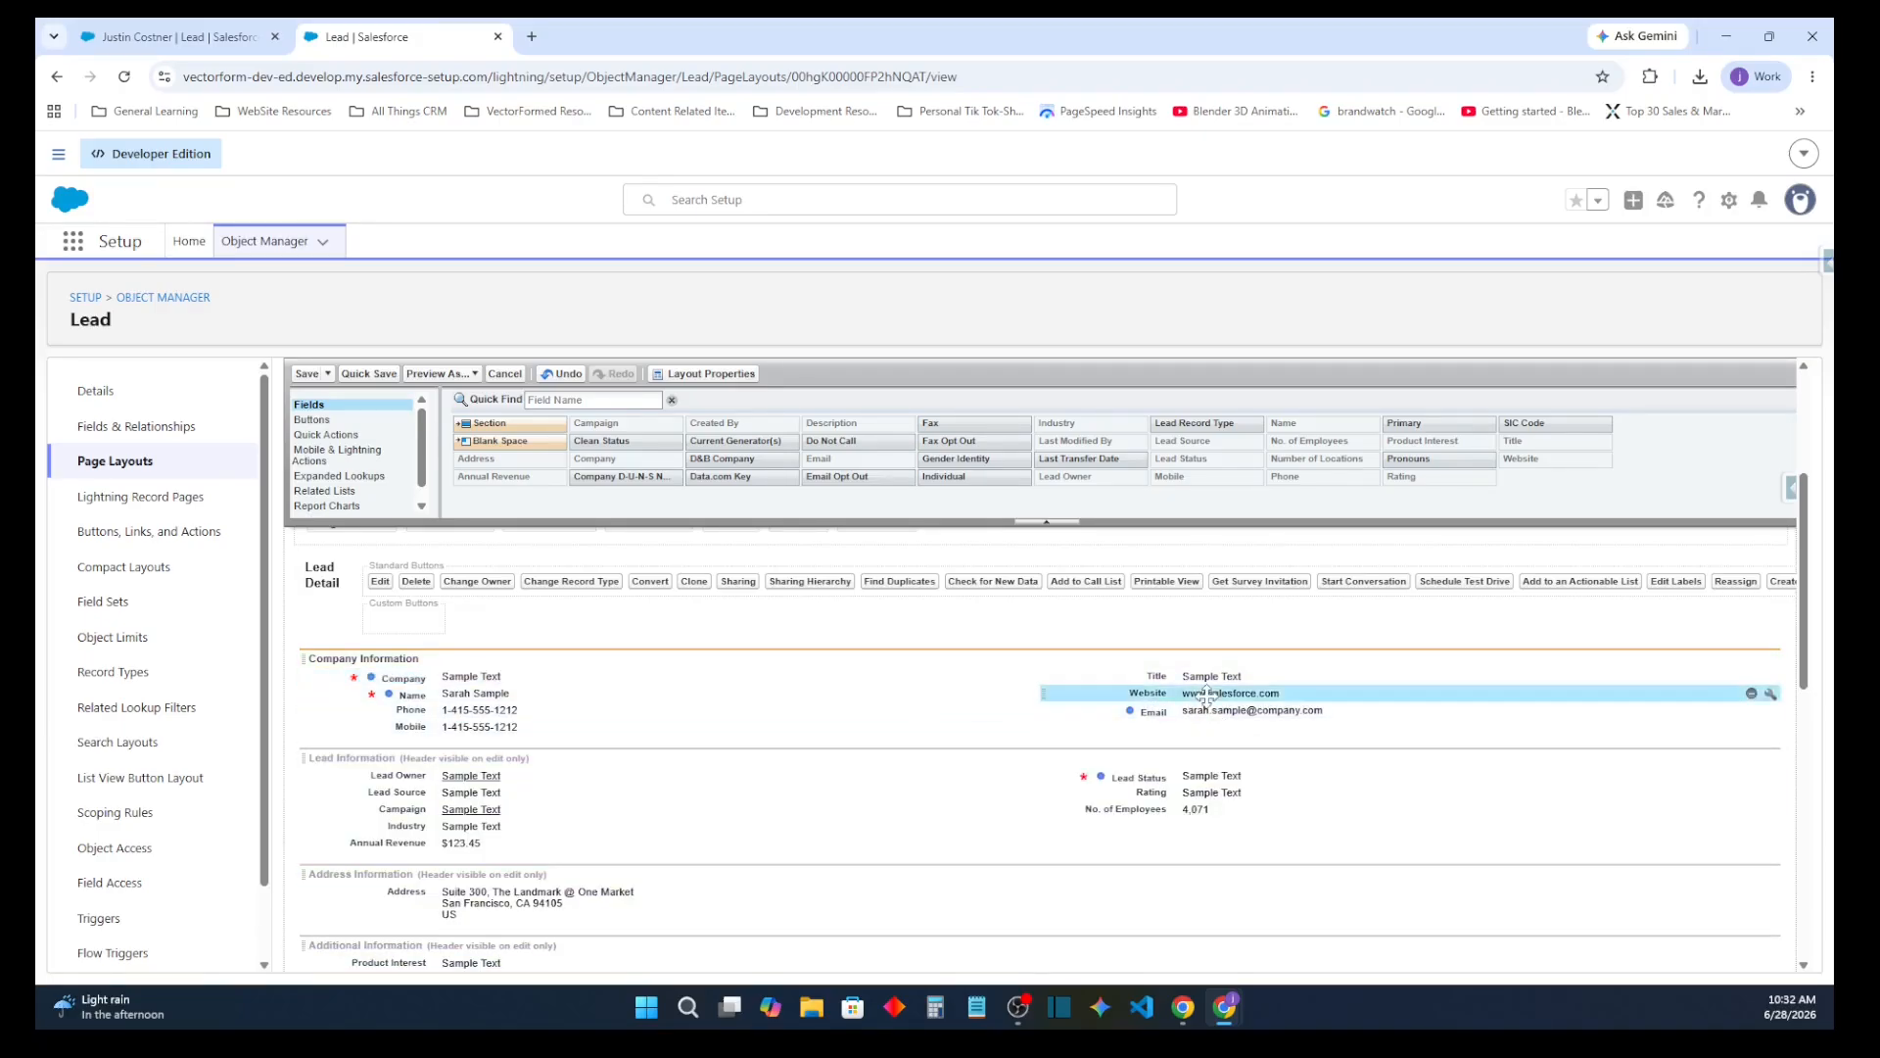
{"action": "left_click_drag", "start_coordinate": [1206, 695], "coordinate": [1238, 675]}
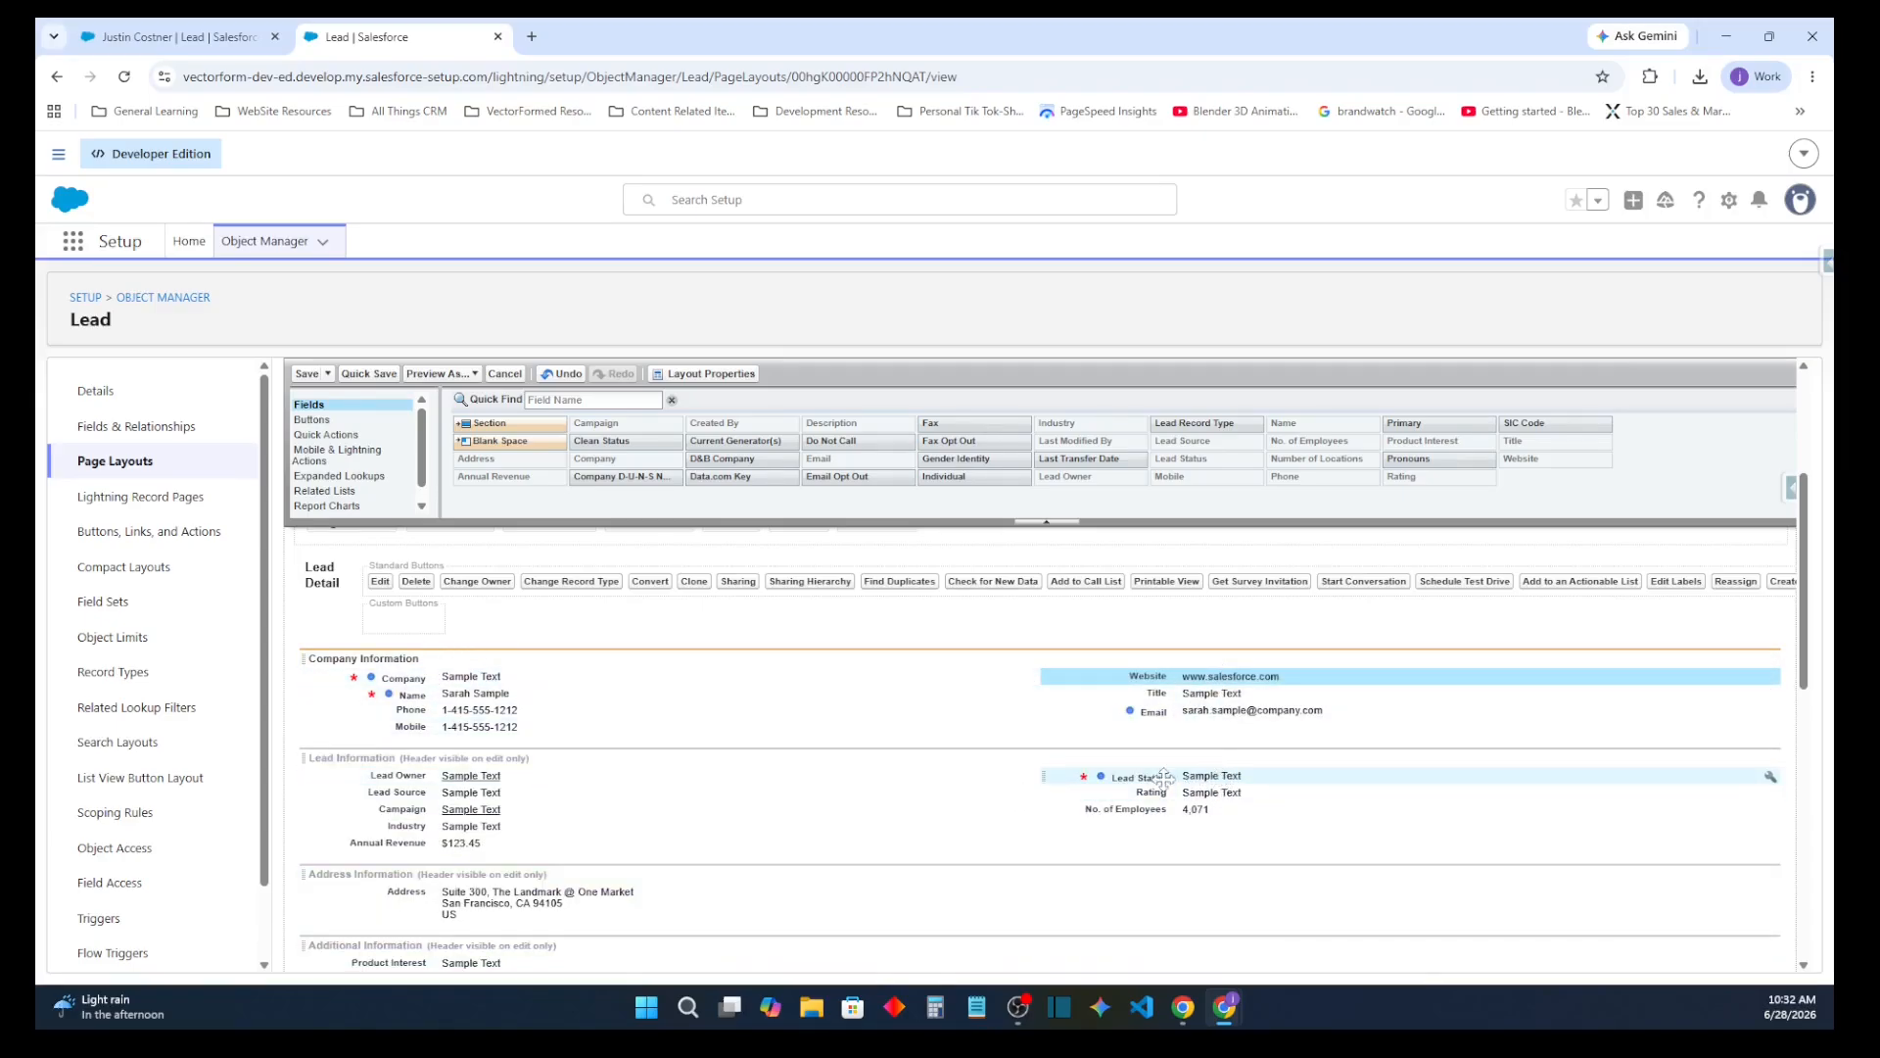
Move Annual Revenue, Industry, No. of Employees and Number of Locations into Company Information and save the layout
{"action": "scroll", "coordinate": [618, 809], "scroll_direction": "down", "scroll_amount": 1}
{"action": "scroll", "coordinate": [617, 810], "scroll_direction": "up", "scroll_amount": 3}
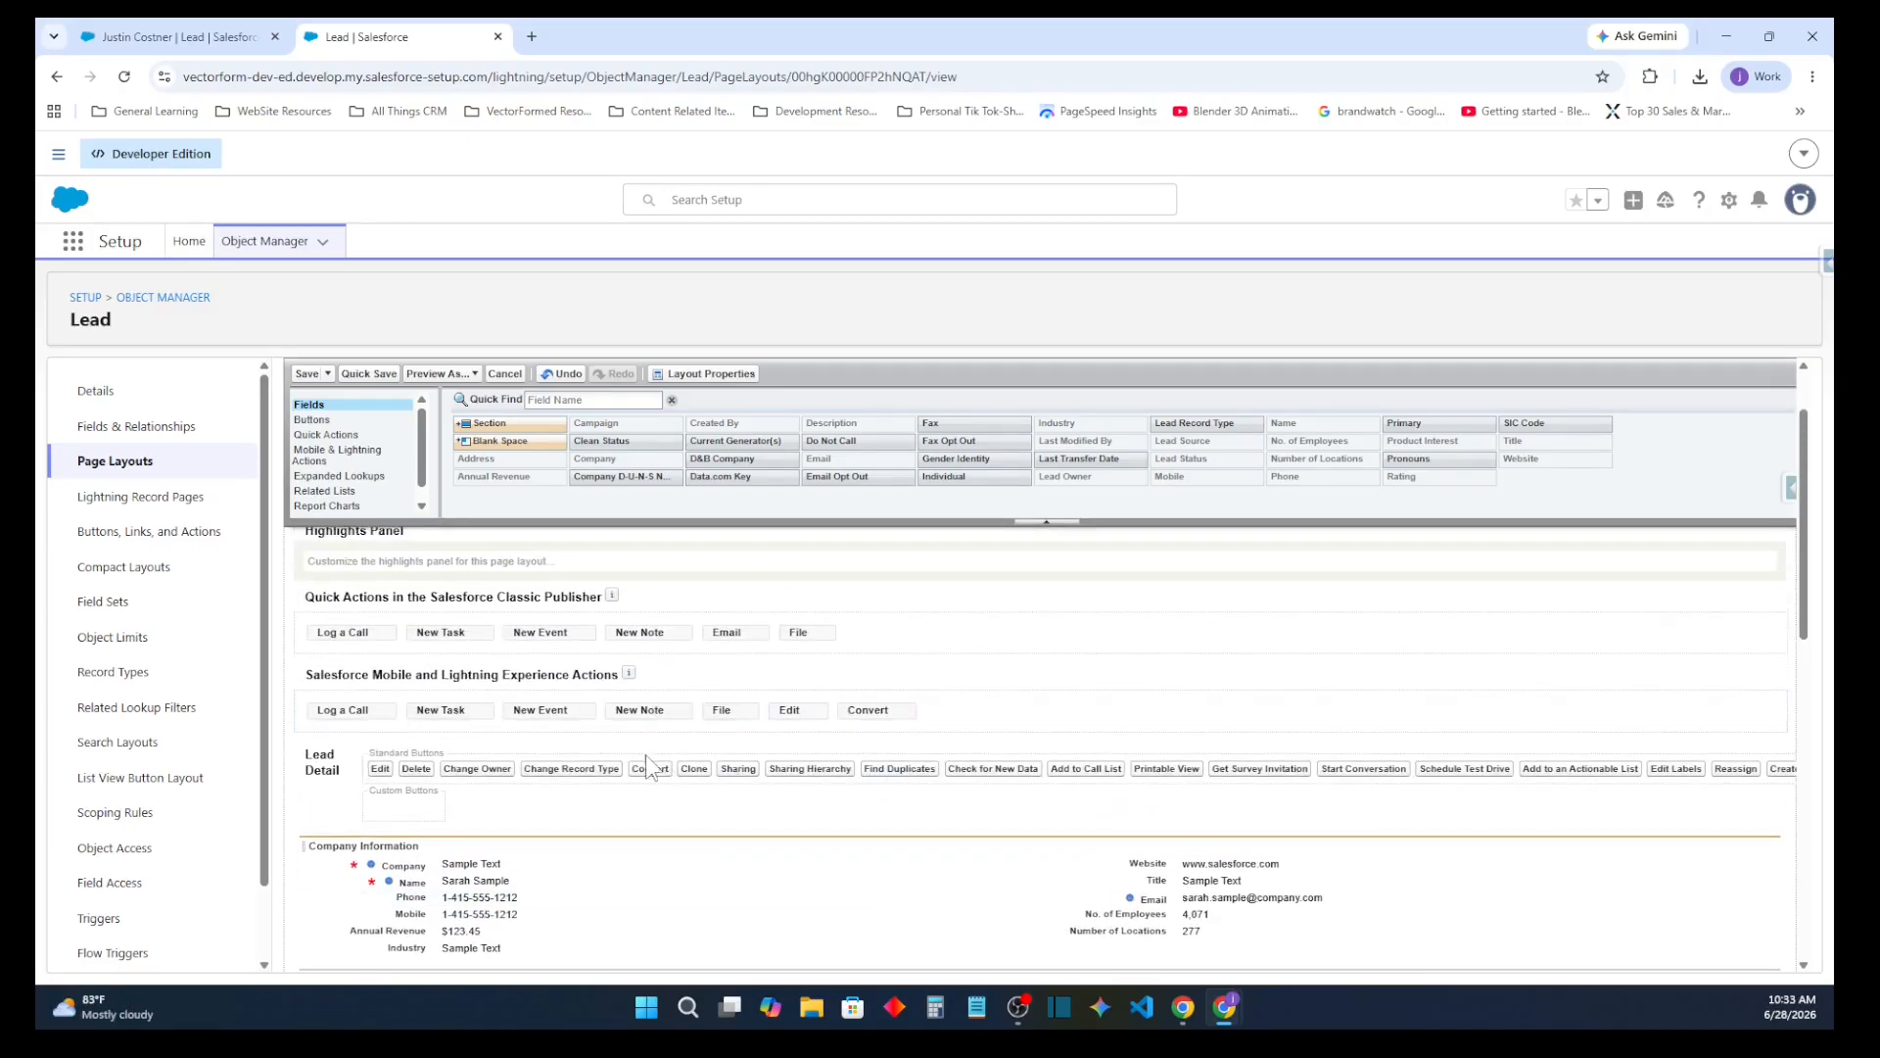
{"action": "left_click", "coordinate": [309, 374]}
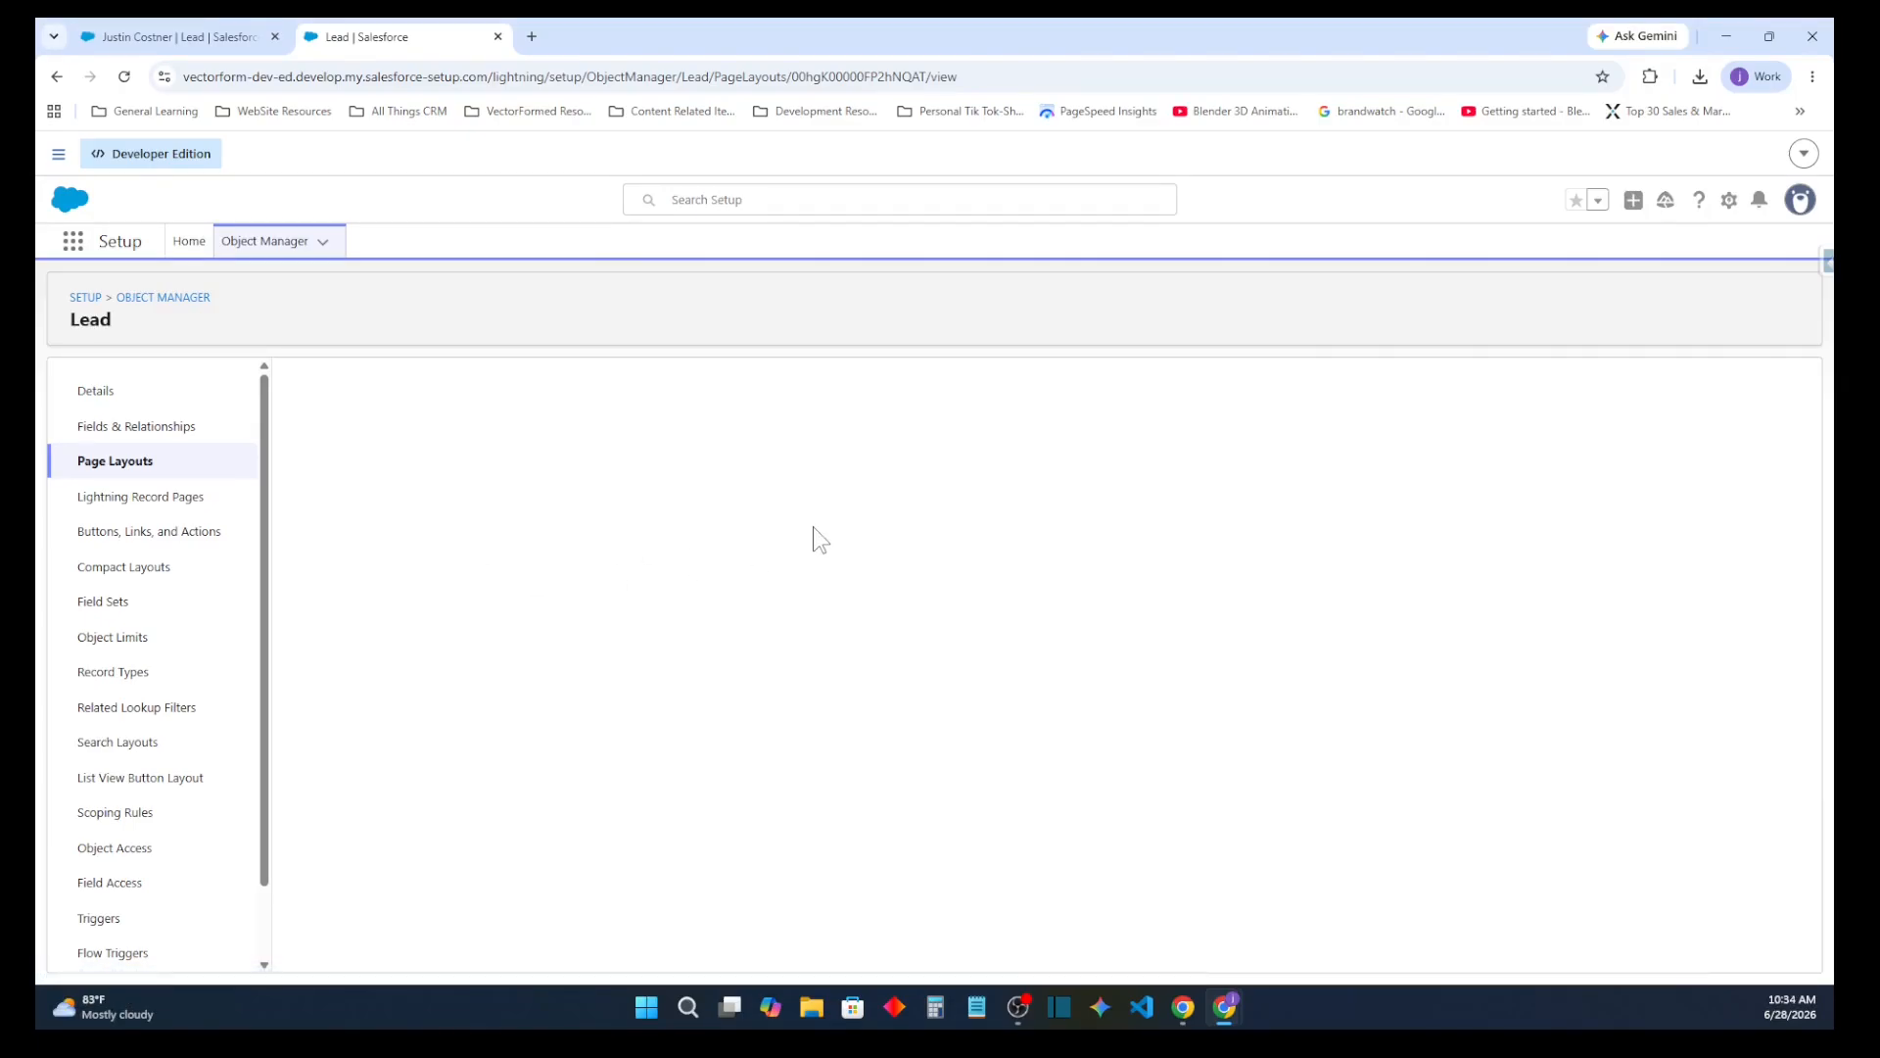
Add a two-column section named Sales Information between Company Information and Lead Information in the Lead (Sales) Layout
{"action": "scroll", "coordinate": [737, 617], "scroll_direction": "down", "scroll_amount": 3}
{"action": "scroll", "coordinate": [732, 617], "scroll_direction": "down", "scroll_amount": 2}
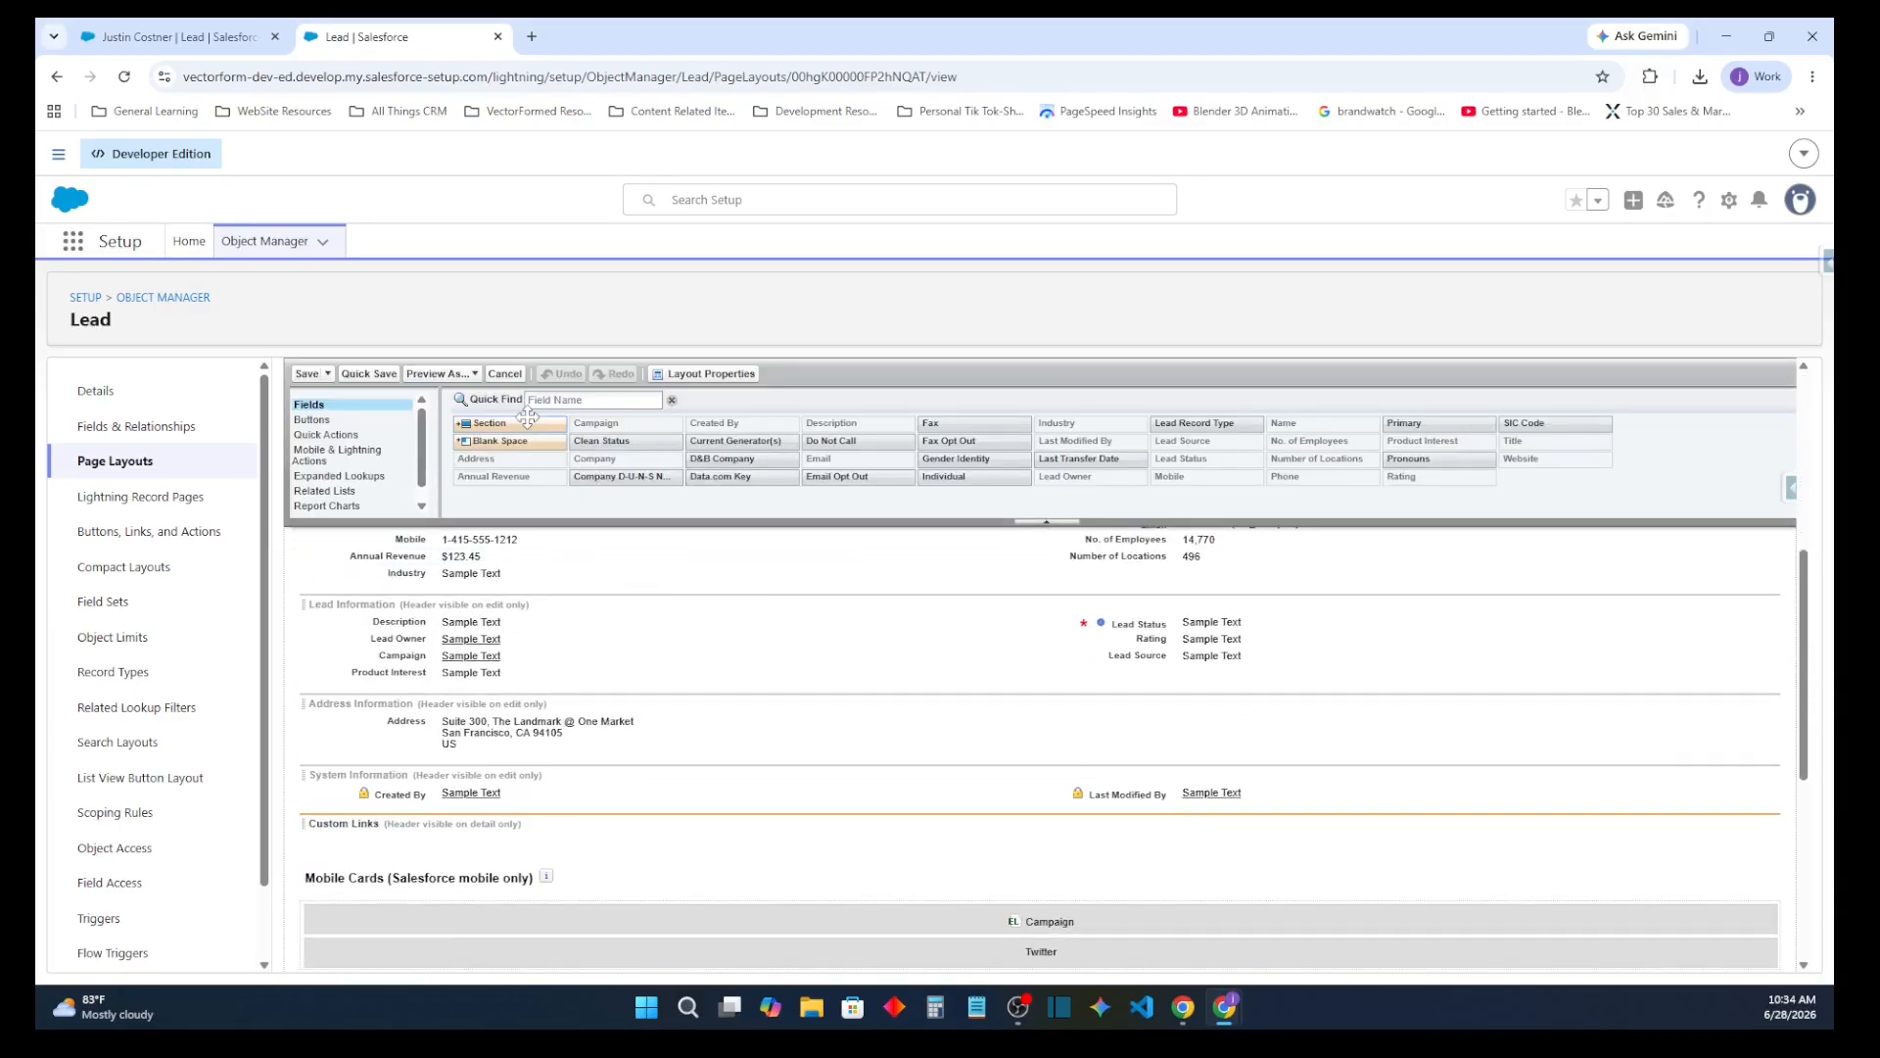
{"action": "left_click_drag", "start_coordinate": [527, 417], "coordinate": [546, 586]}
{"action": "double_click", "coordinate": [1060, 562]}
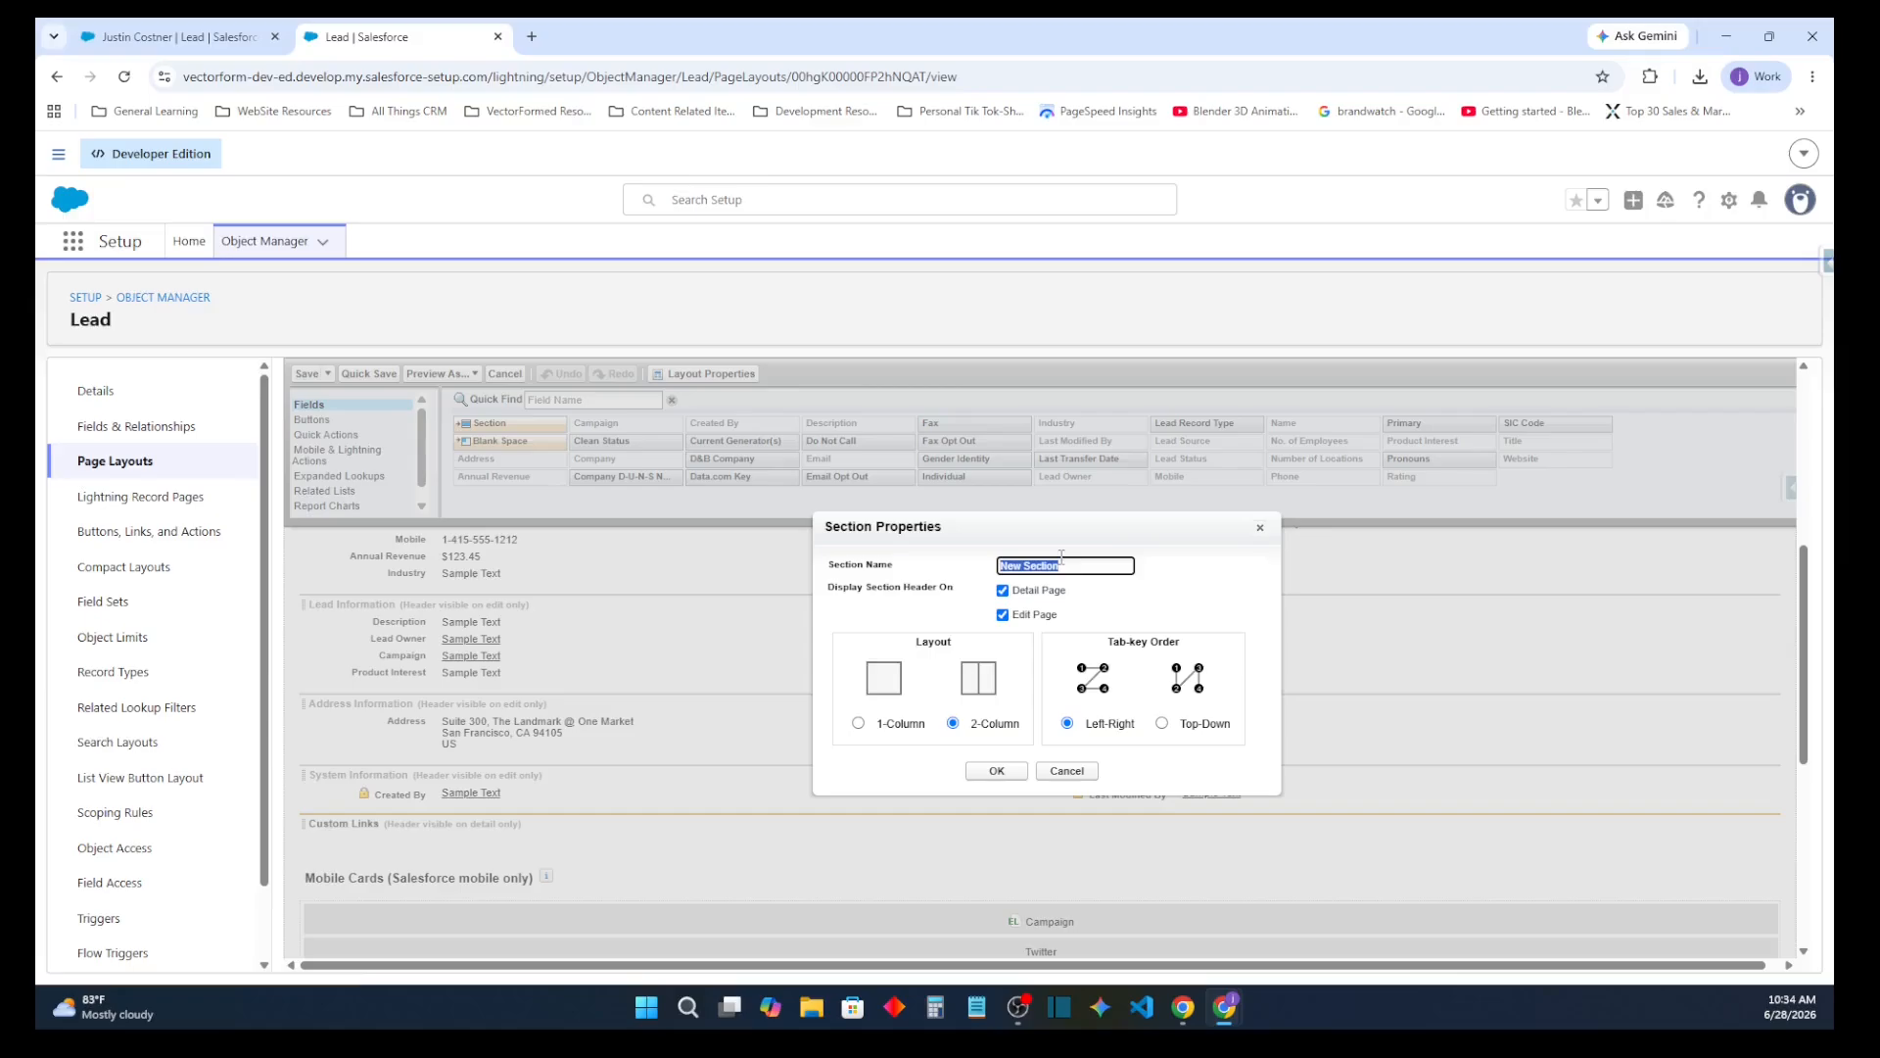
{"action": "type", "text": "Re"}
{"action": "key", "text": "BackSpace"}
{"action": "key", "text": "BackSpace"}
{"action": "key", "text": "BackSpace"}
{"action": "key", "text": "BackSpace"}
{"action": "key", "text": "BackSpace"}
{"action": "key", "text": "BackSpace"}
{"action": "key", "text": "BackSpace"}
{"action": "key", "text": "BackSpace"}
{"action": "key", "text": "BackSpace"}
{"action": "key", "text": "BackSpace"}
{"action": "key", "text": "BackSpace"}
{"action": "key", "text": "BackSpace"}
{"action": "left_click", "coordinate": [997, 770]}
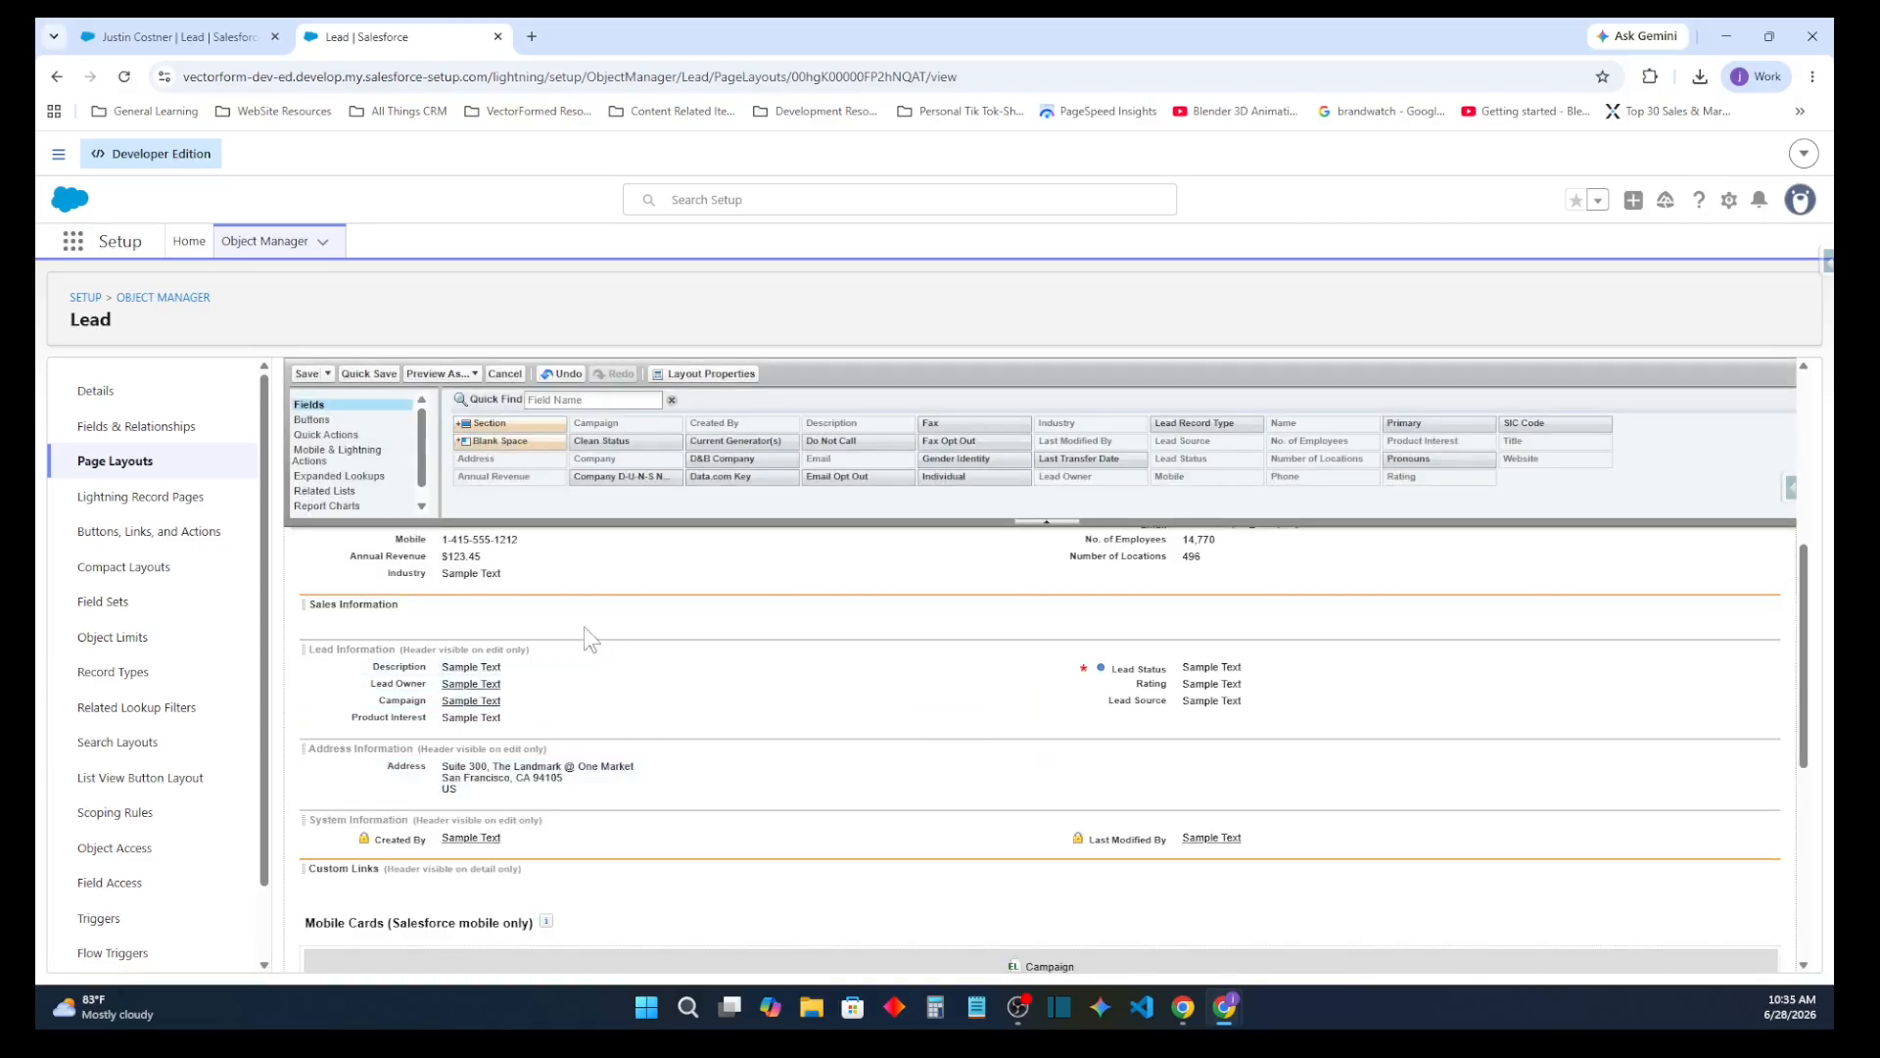
Move all Lead Information fields into the same columns of Sales Information and delete the emptied Lead Information section
{"action": "mouse_move", "coordinate": [452, 667]}
{"action": "left_mouse_down"}
{"action": "mouse_move", "coordinate": [499, 638]}
{"action": "mouse_move", "coordinate": [450, 621]}
{"action": "mouse_move", "coordinate": [504, 651]}
{"action": "mouse_move", "coordinate": [470, 643]}
{"action": "mouse_move", "coordinate": [468, 690]}
{"action": "mouse_move", "coordinate": [470, 671]}
{"action": "left_mouse_up"}
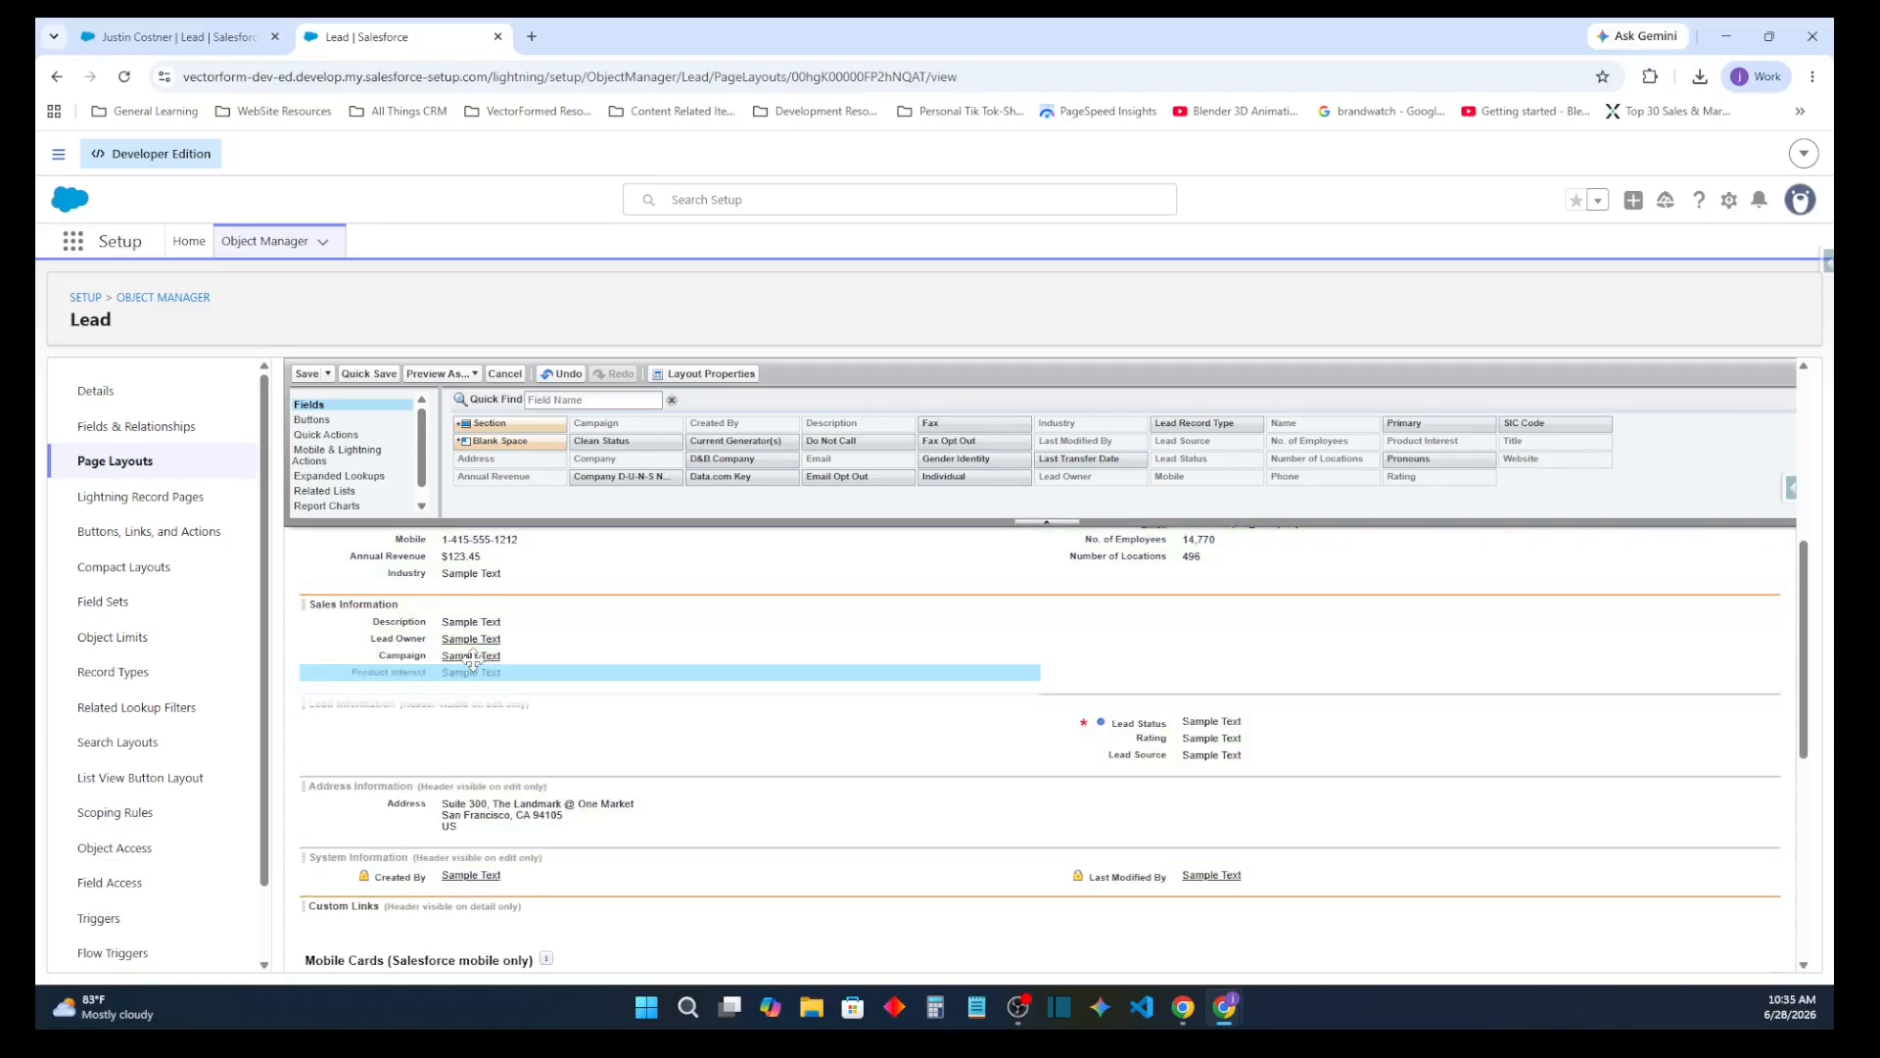
{"action": "left_click_drag", "start_coordinate": [1102, 722], "coordinate": [1126, 619]}
{"action": "left_click_drag", "start_coordinate": [1160, 718], "coordinate": [1168, 664]}
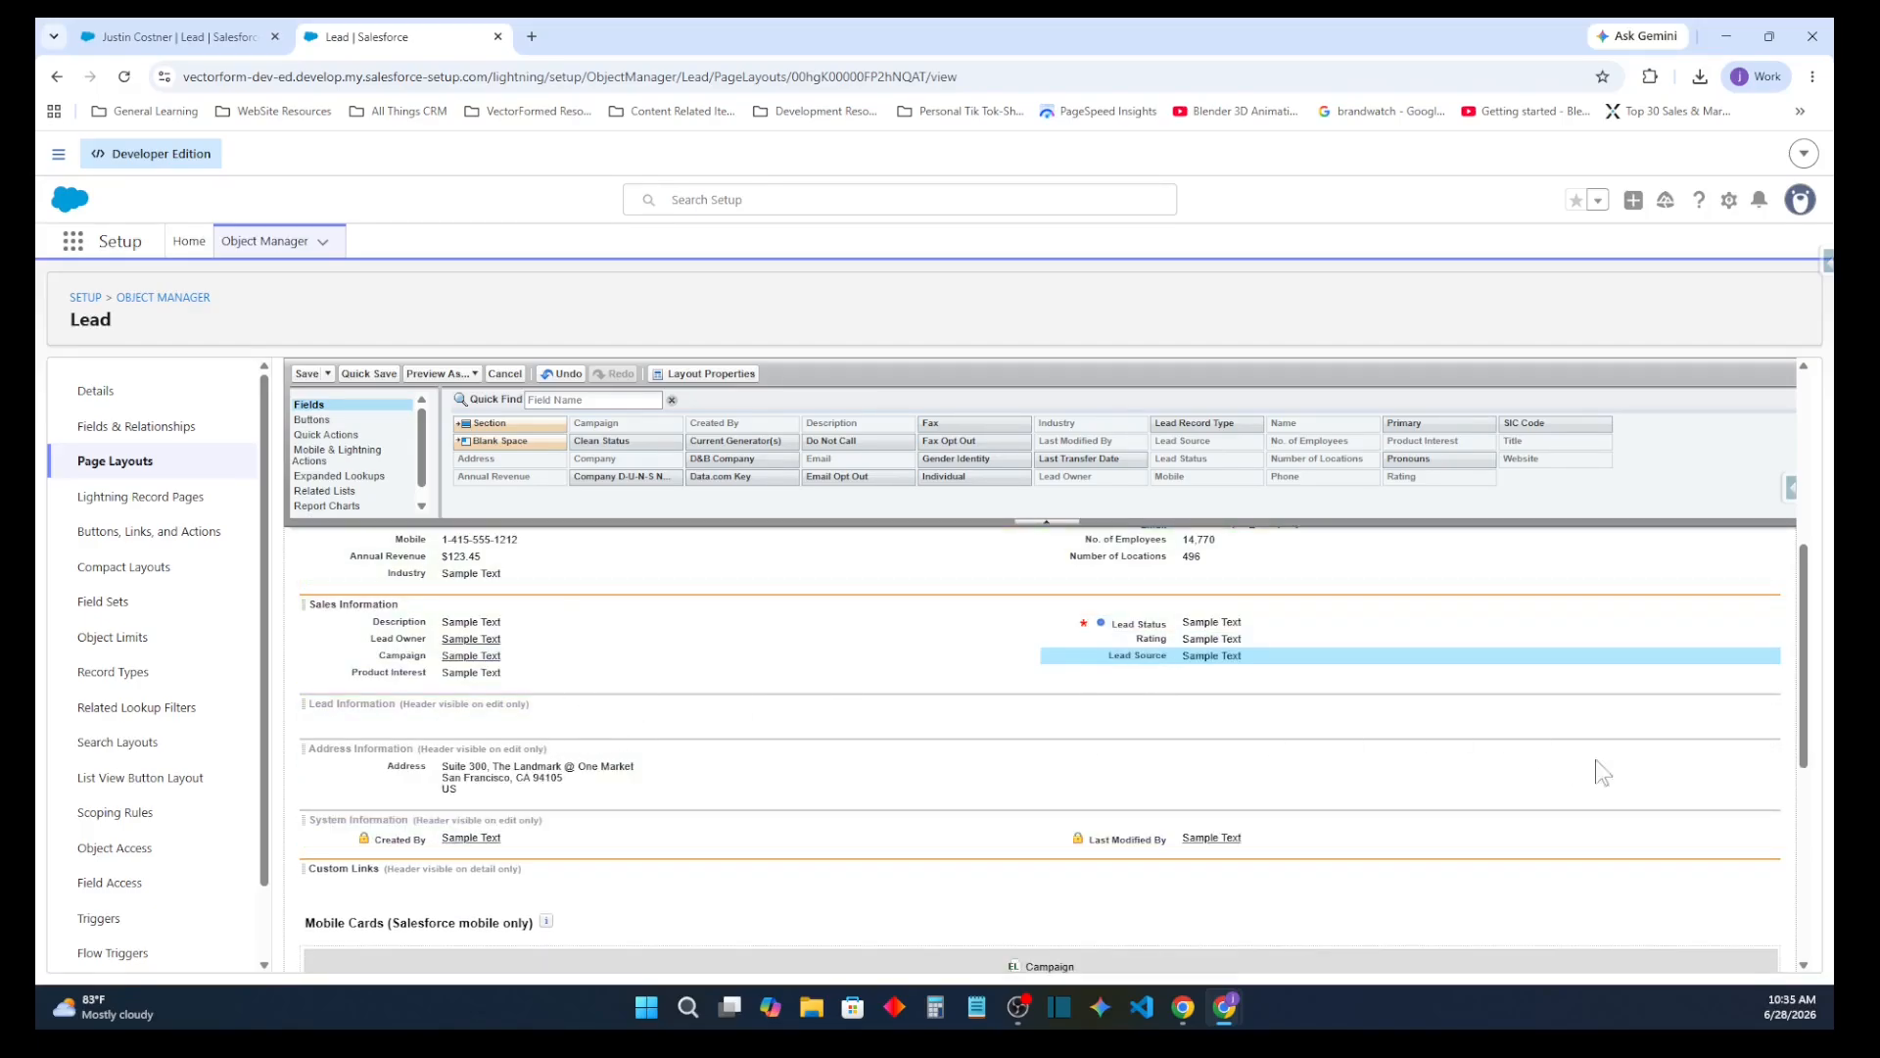
{"action": "left_click", "coordinate": [1758, 705]}
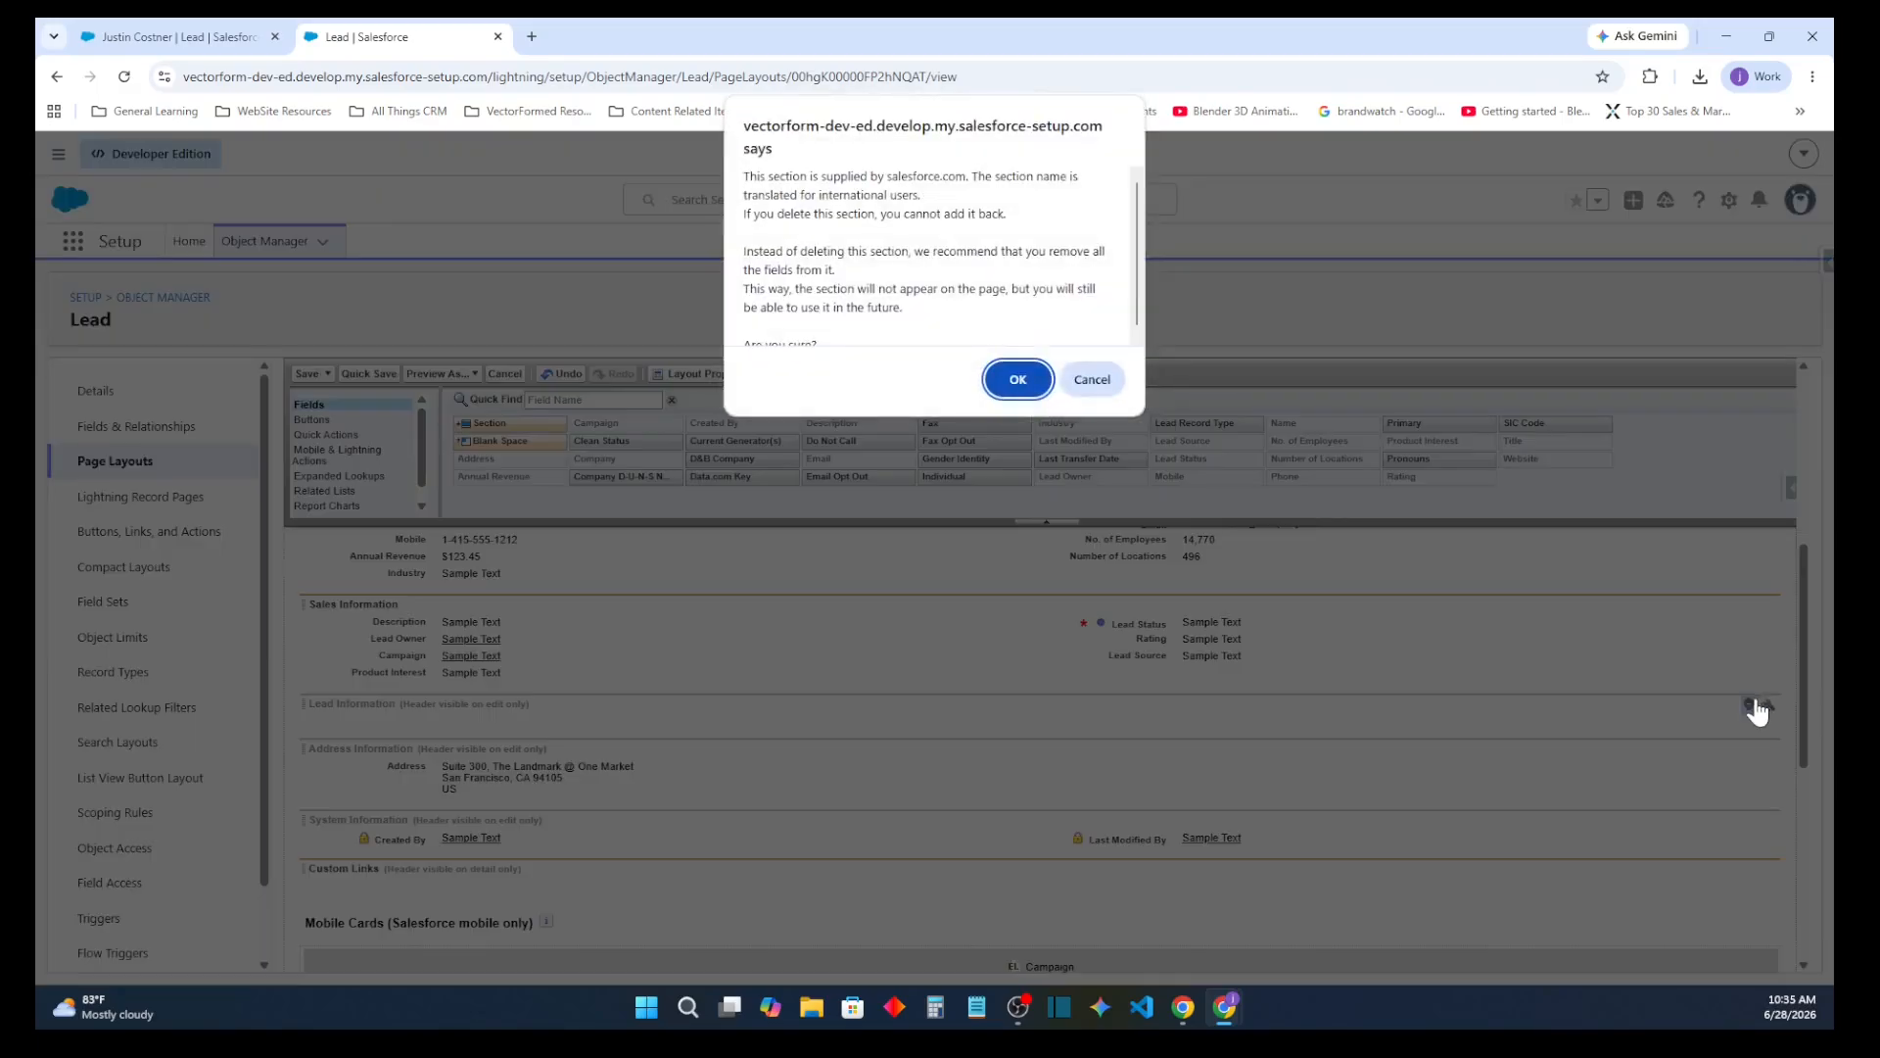
{"action": "left_click", "coordinate": [1024, 373]}
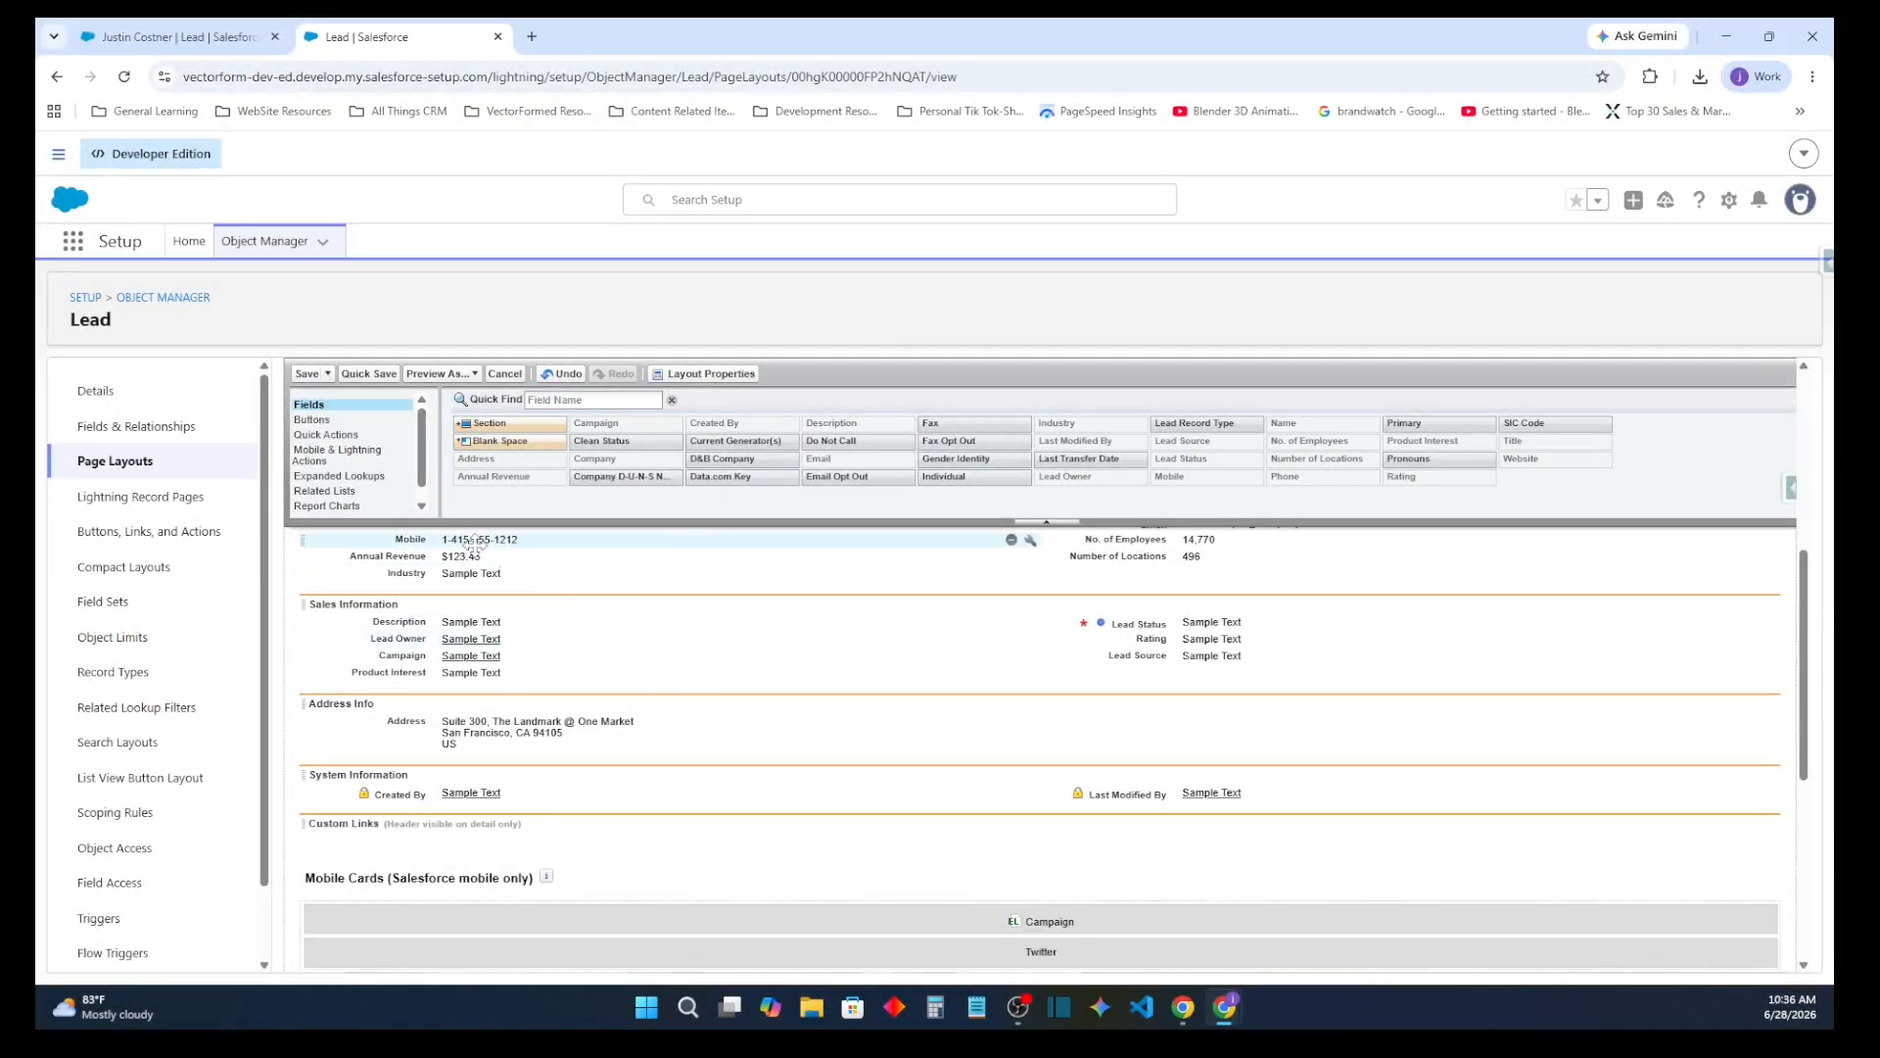
Save the Lead (Sales) Layout and reopen it to review the arrangement of its sections and fields
{"action": "left_click", "coordinate": [307, 373]}
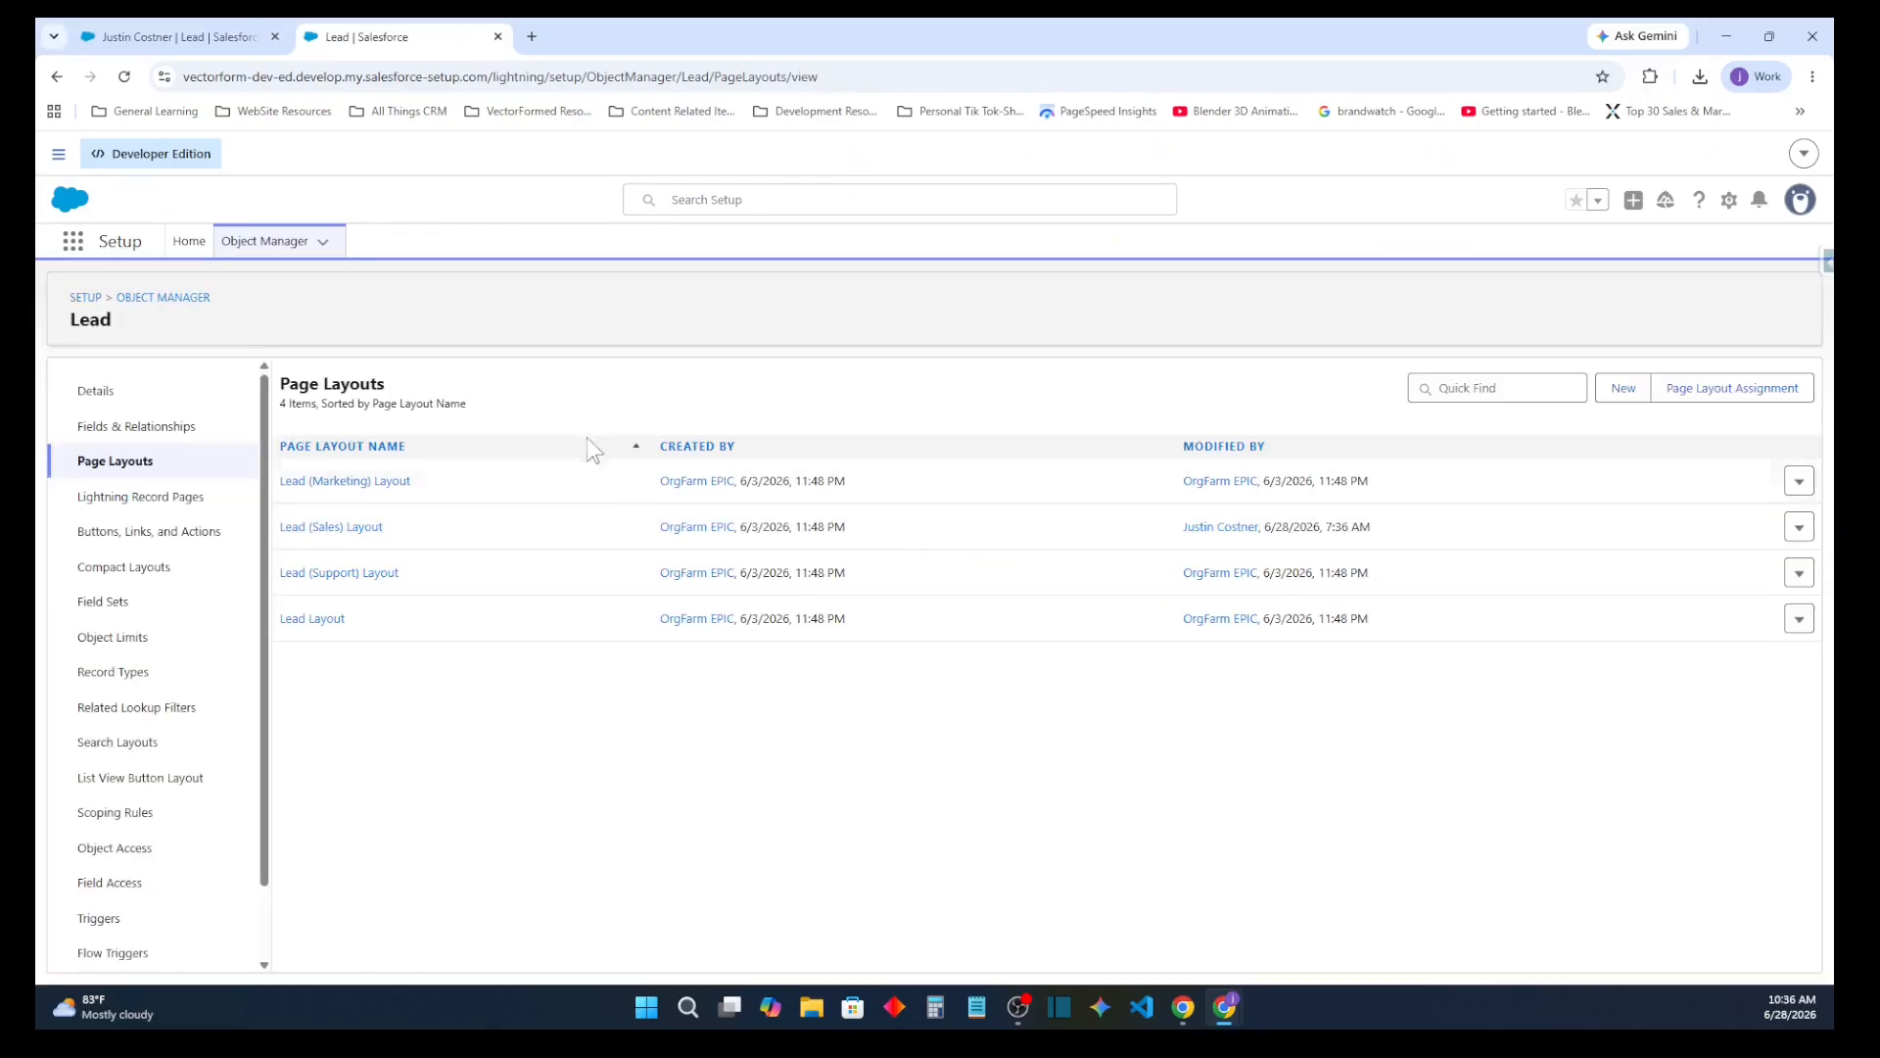
{"action": "left_click", "coordinate": [171, 36]}
{"action": "left_click", "coordinate": [422, 36]}
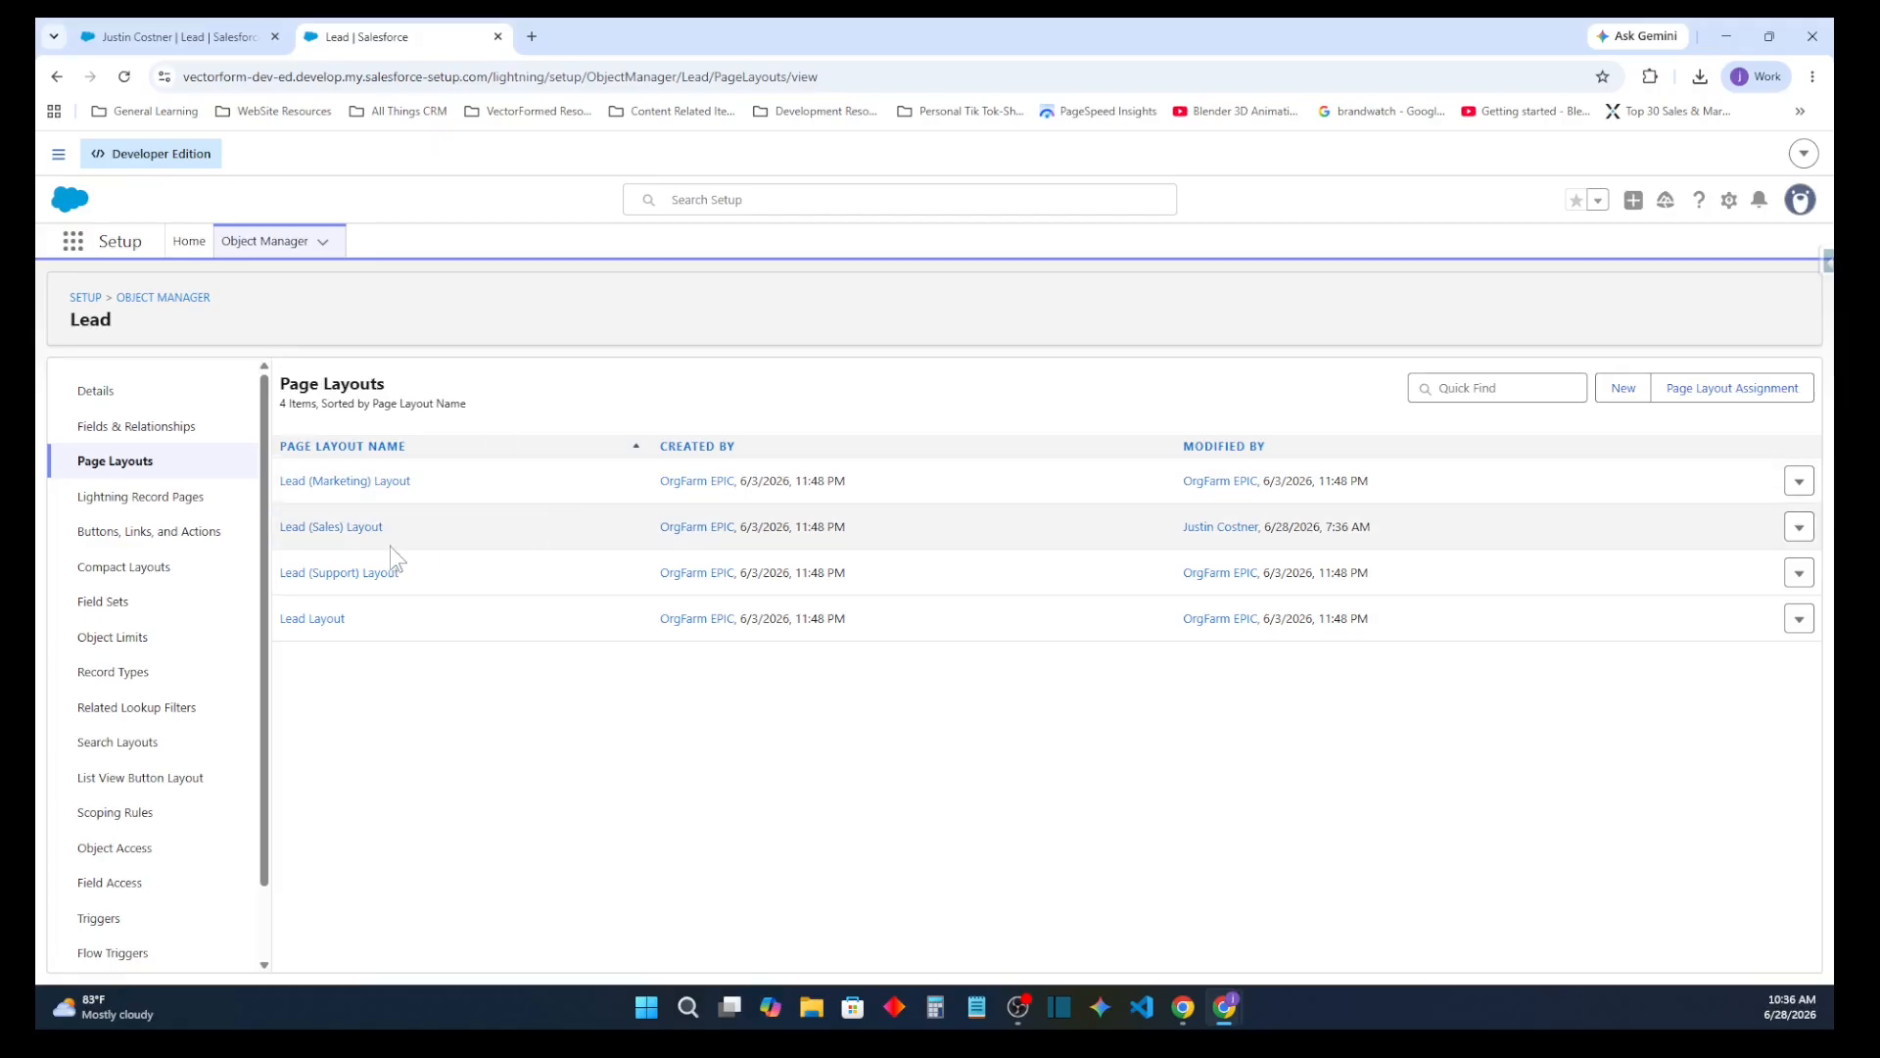
{"action": "left_click", "coordinate": [366, 527]}
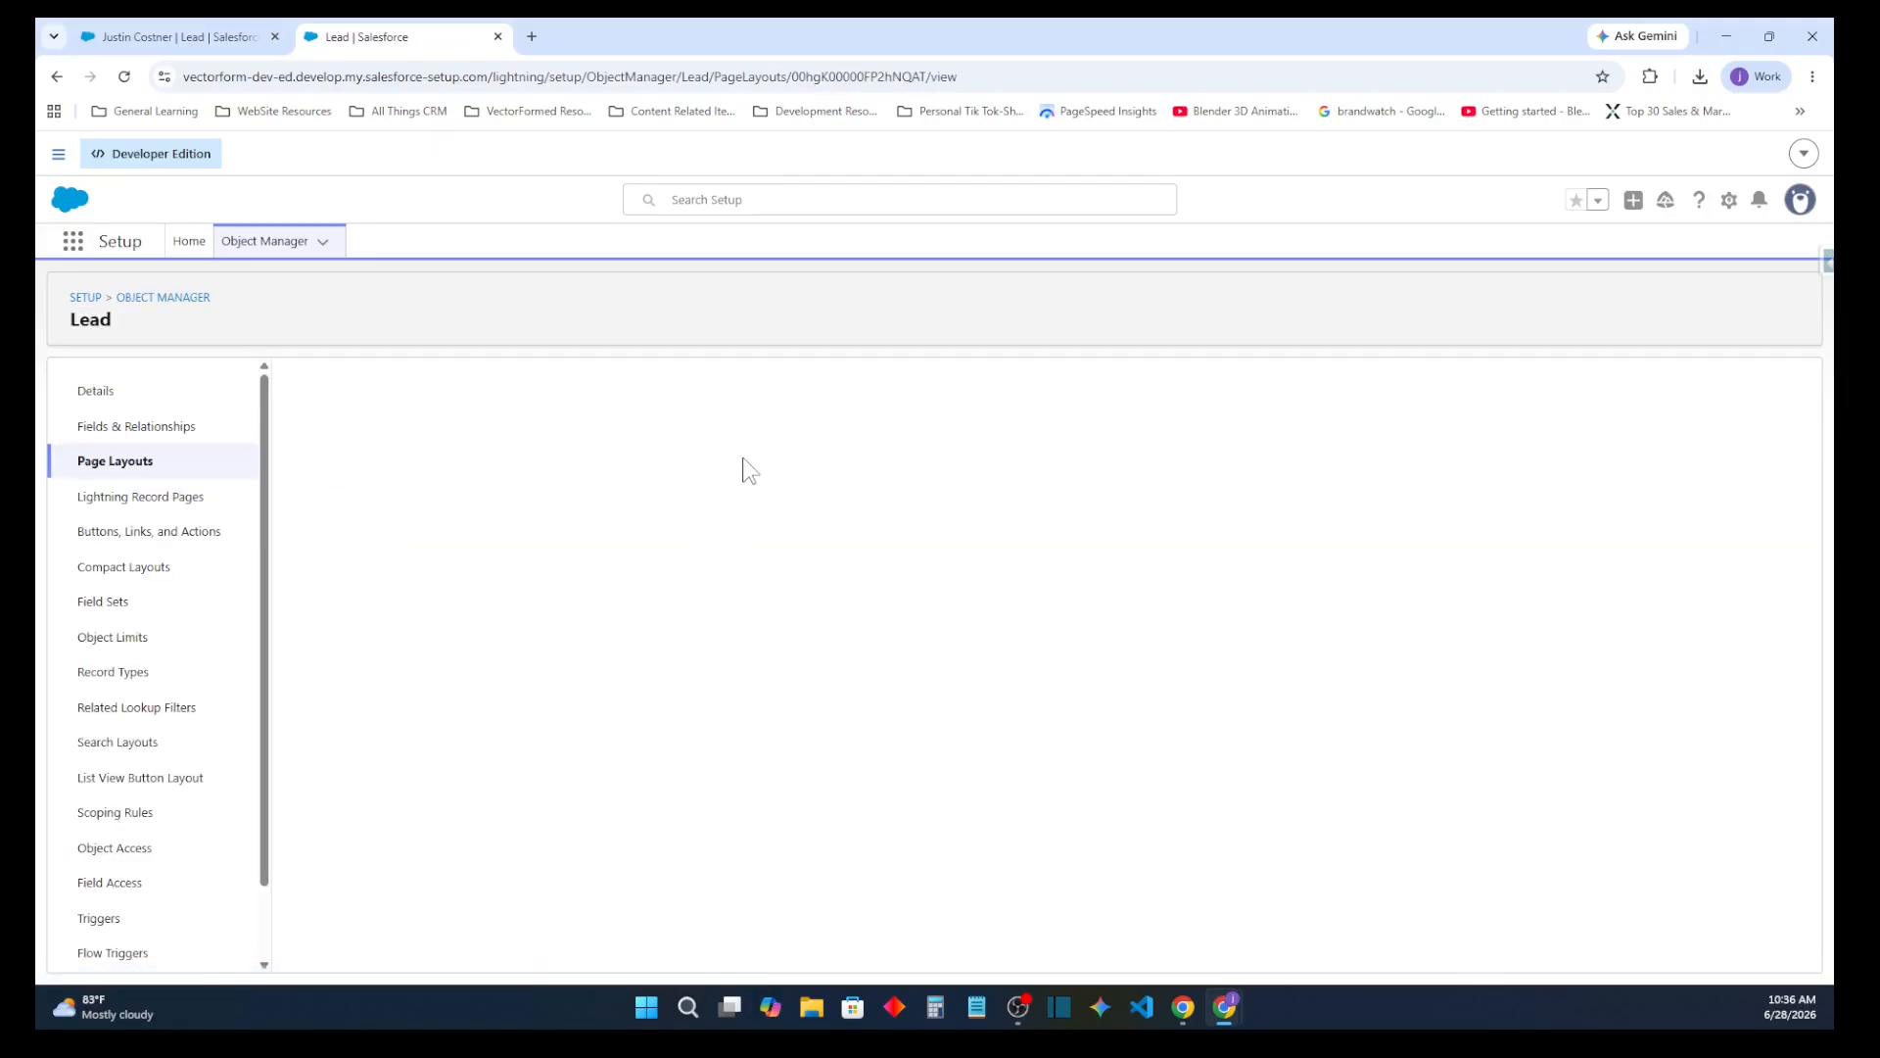
{"action": "scroll", "coordinate": [803, 615], "scroll_direction": "down", "scroll_amount": 5}
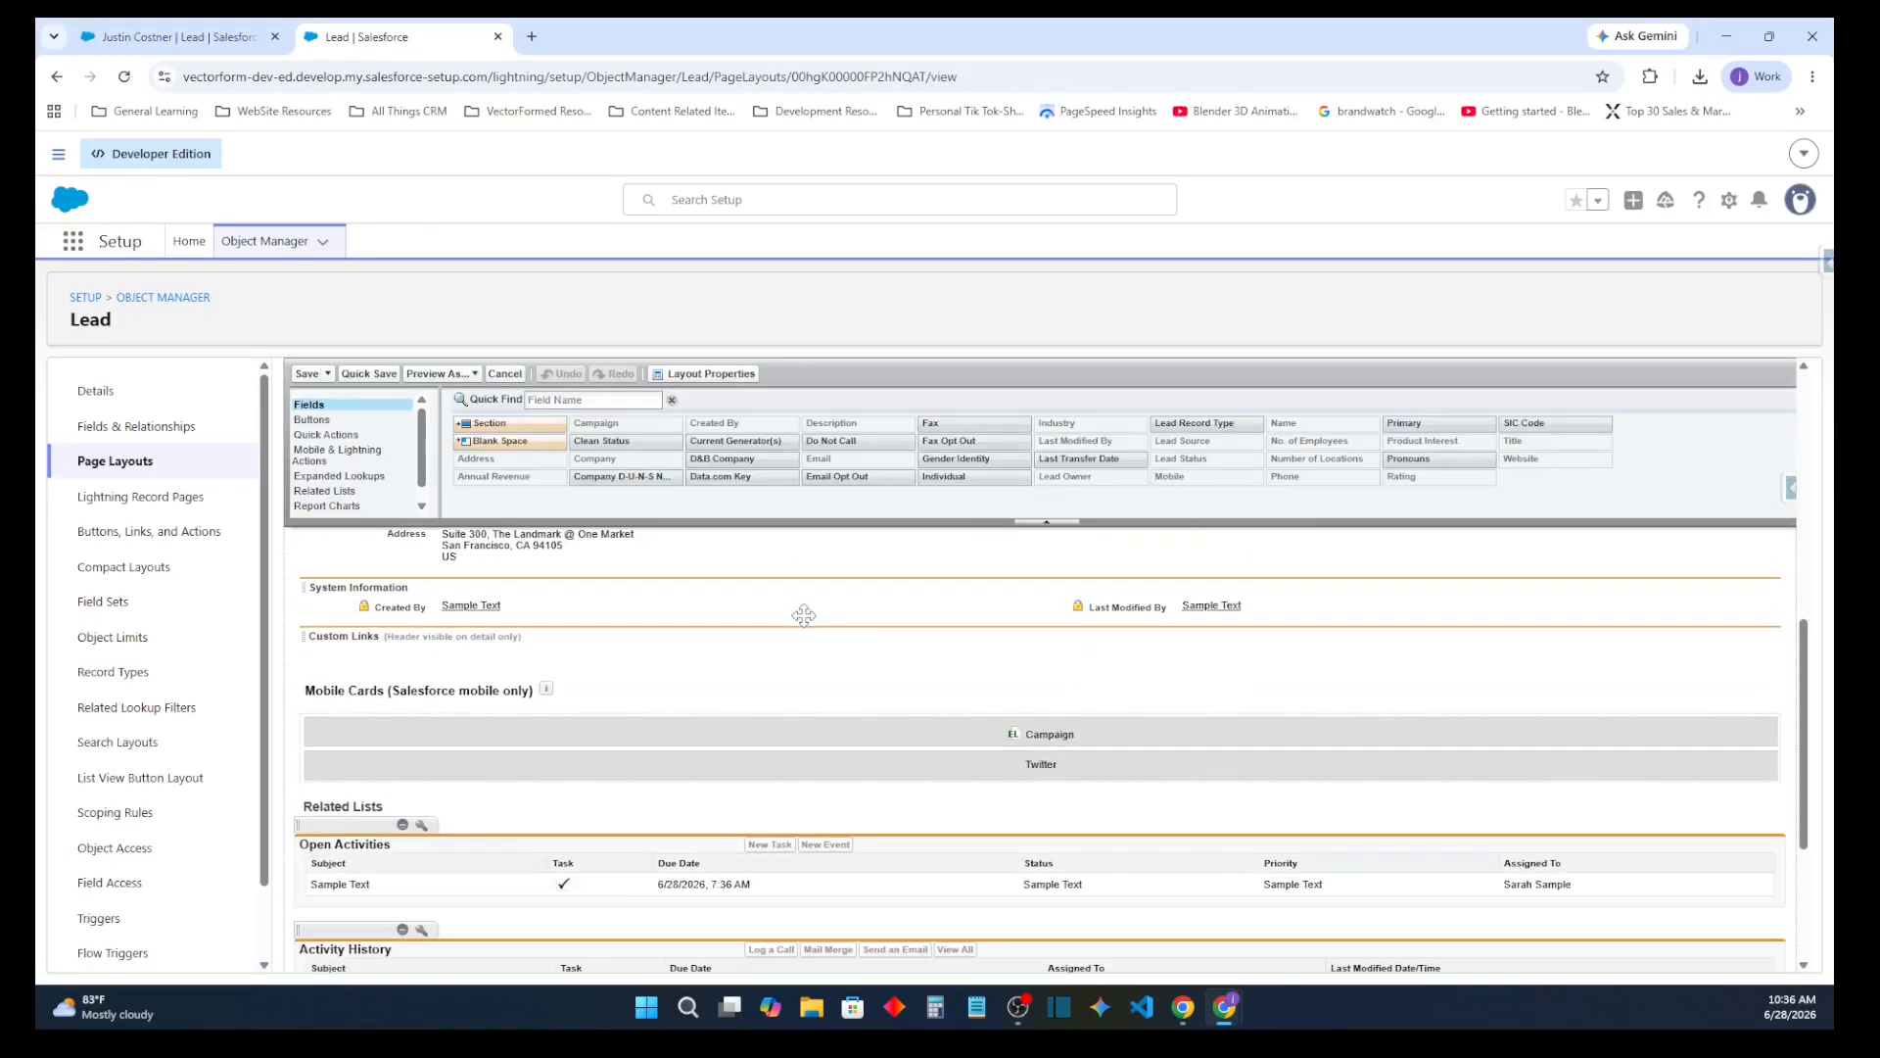
{"action": "scroll", "coordinate": [803, 615], "scroll_direction": "up", "scroll_amount": 2}
{"action": "scroll", "coordinate": [802, 611], "scroll_direction": "down", "scroll_amount": 1}
{"action": "scroll", "coordinate": [802, 611], "scroll_direction": "up", "scroll_amount": 1}
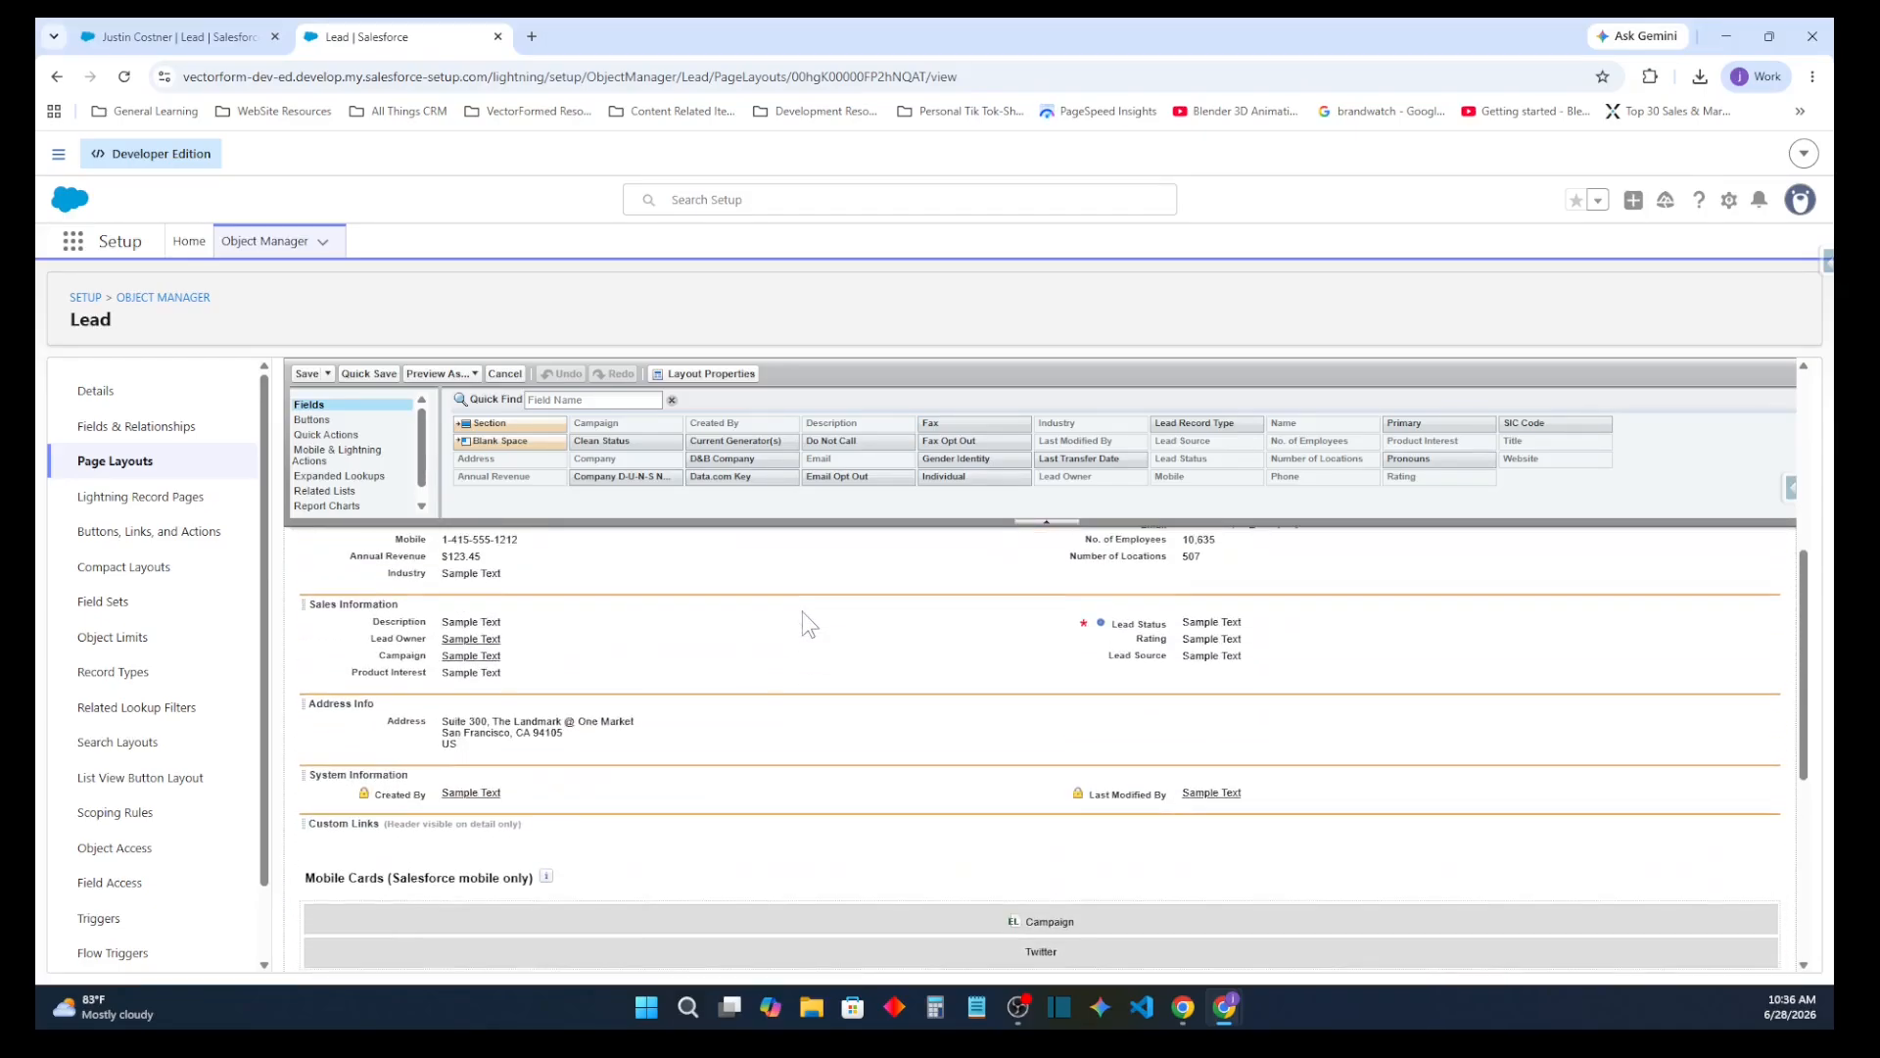
{"action": "scroll", "coordinate": [802, 611], "scroll_direction": "up", "scroll_amount": 2}
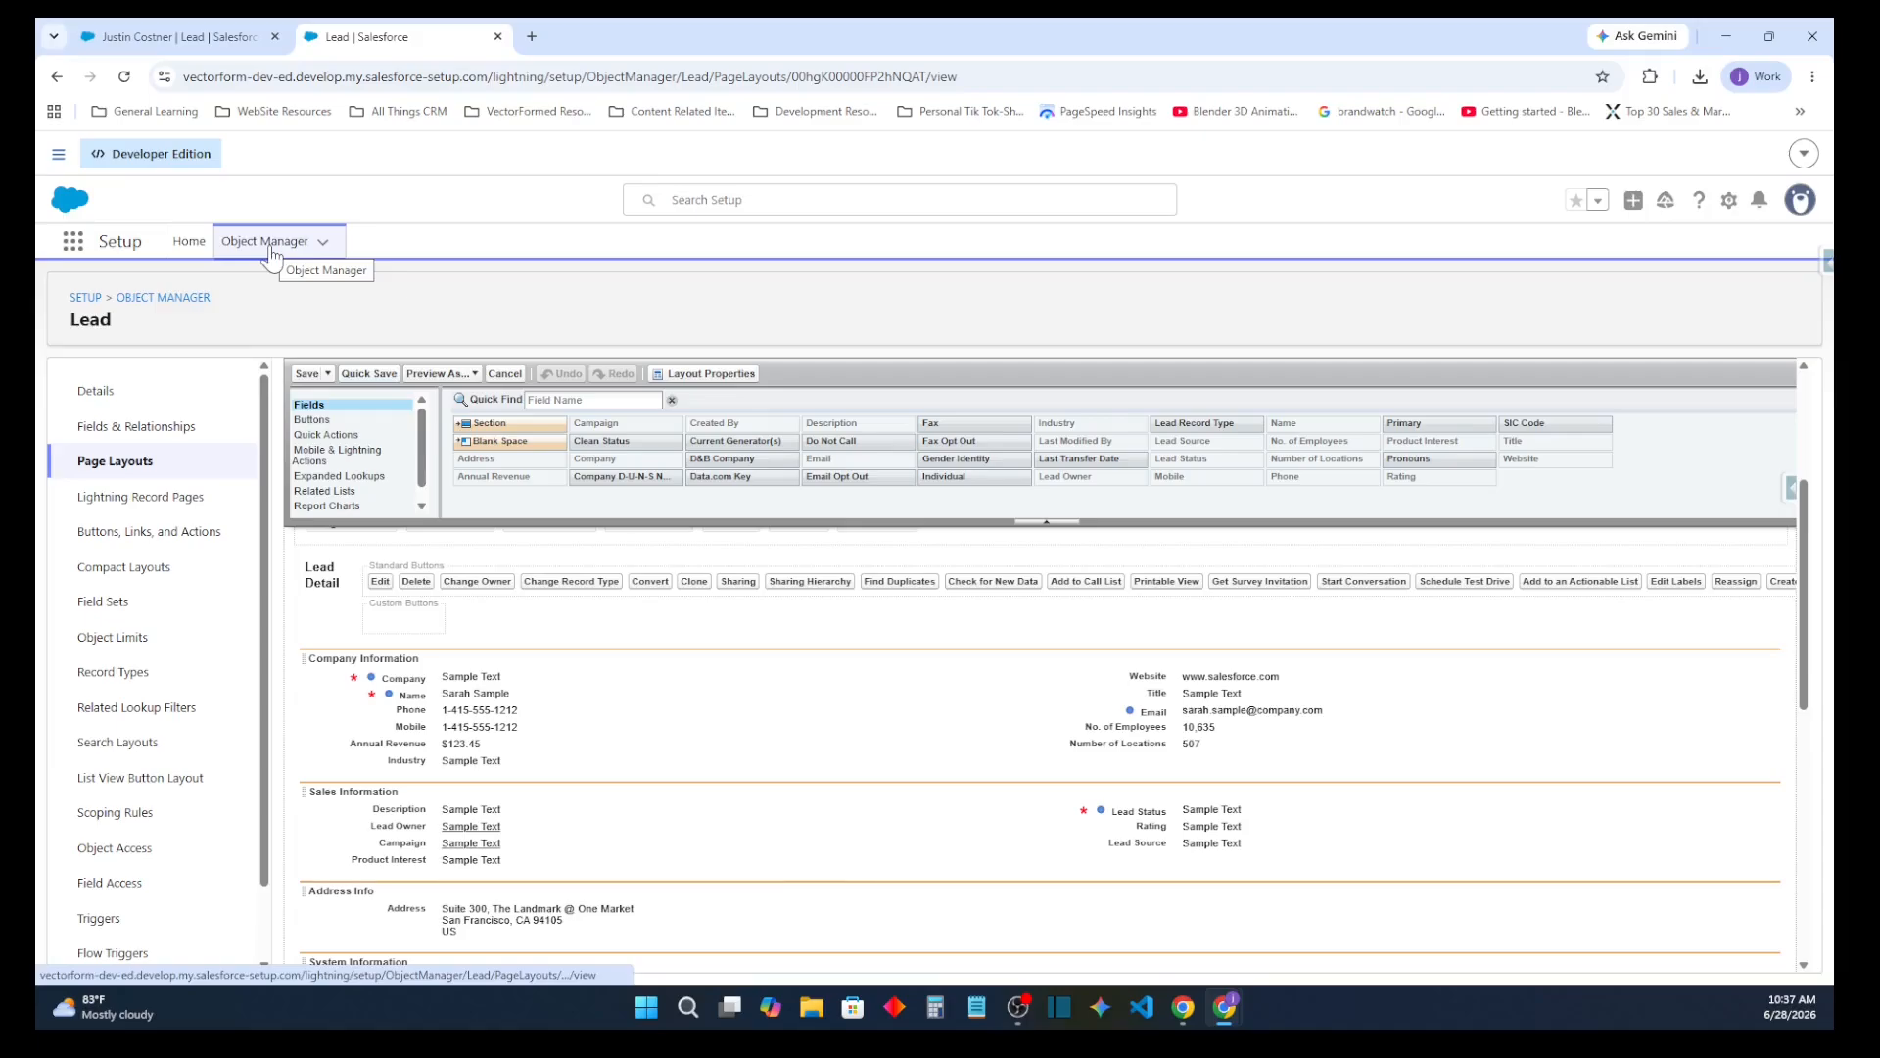
Search the Lead object's fields for "product" and open the Product Interest field definition
{"action": "left_click", "coordinate": [135, 426]}
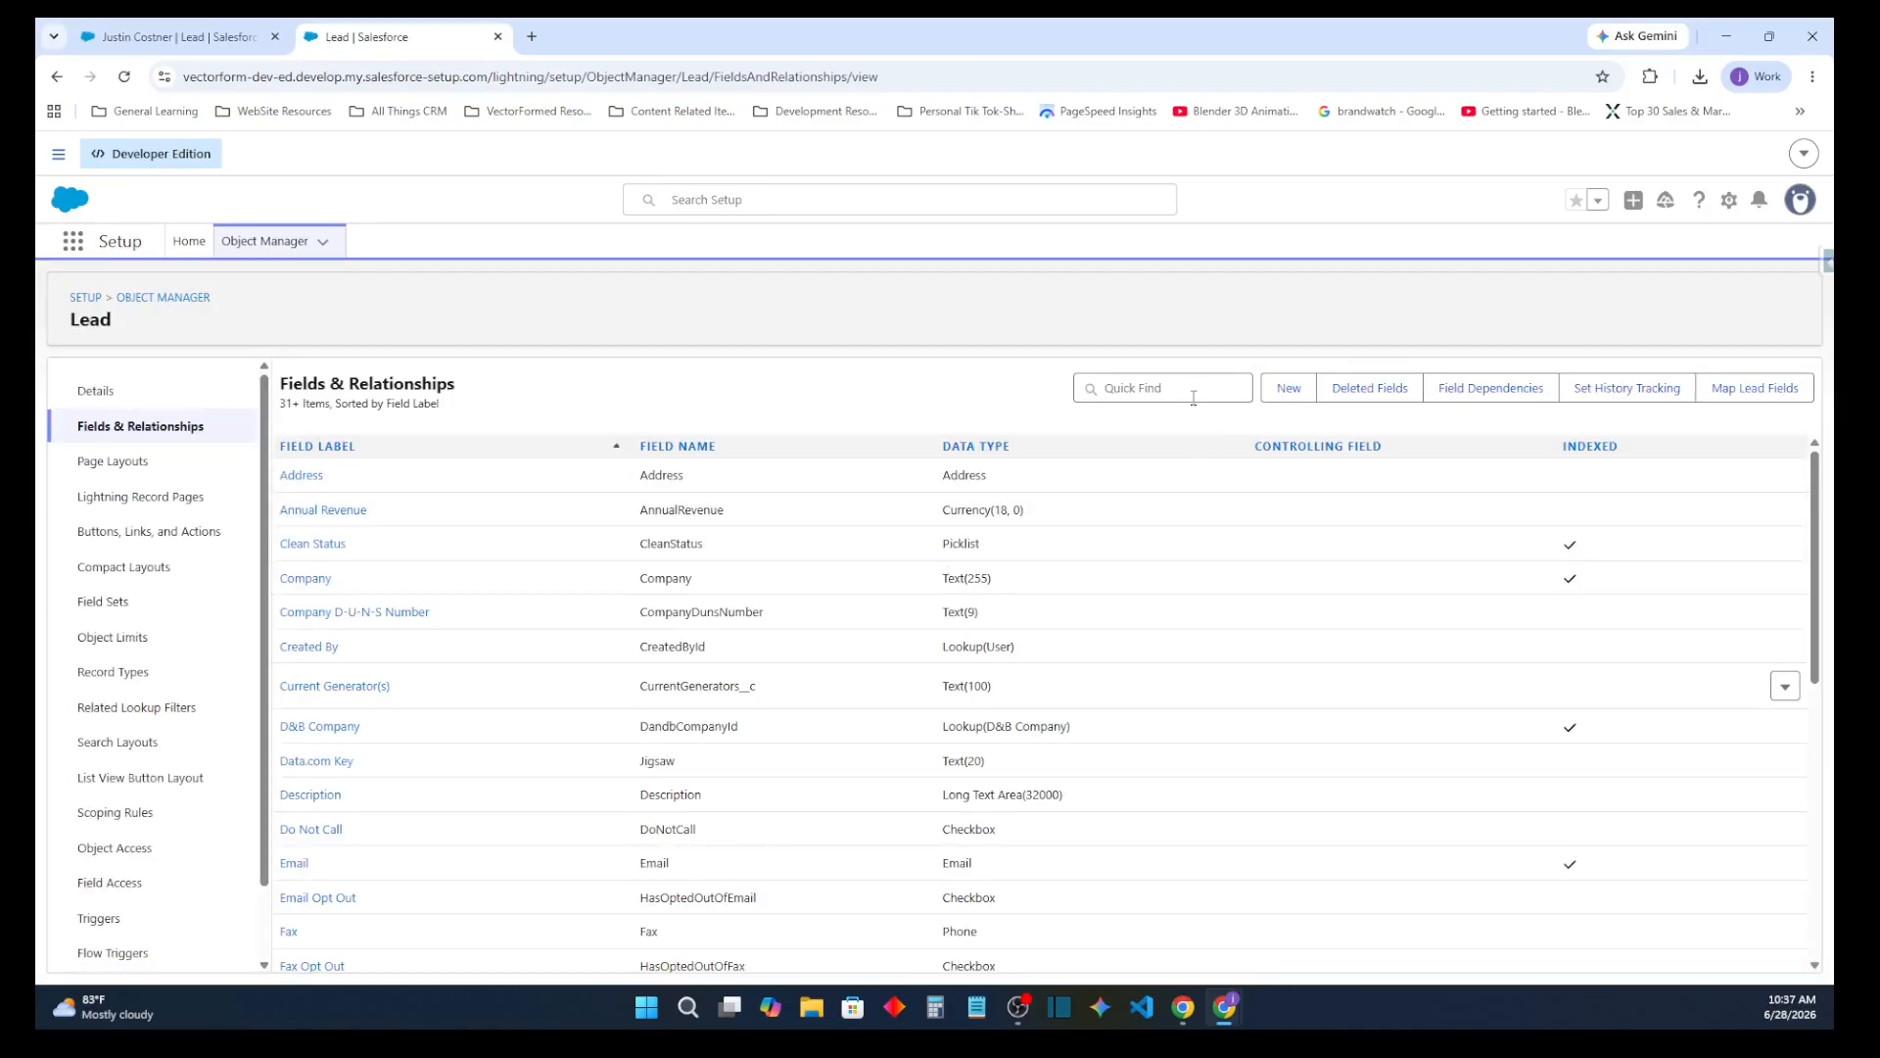
{"action": "left_click", "coordinate": [1192, 392]}
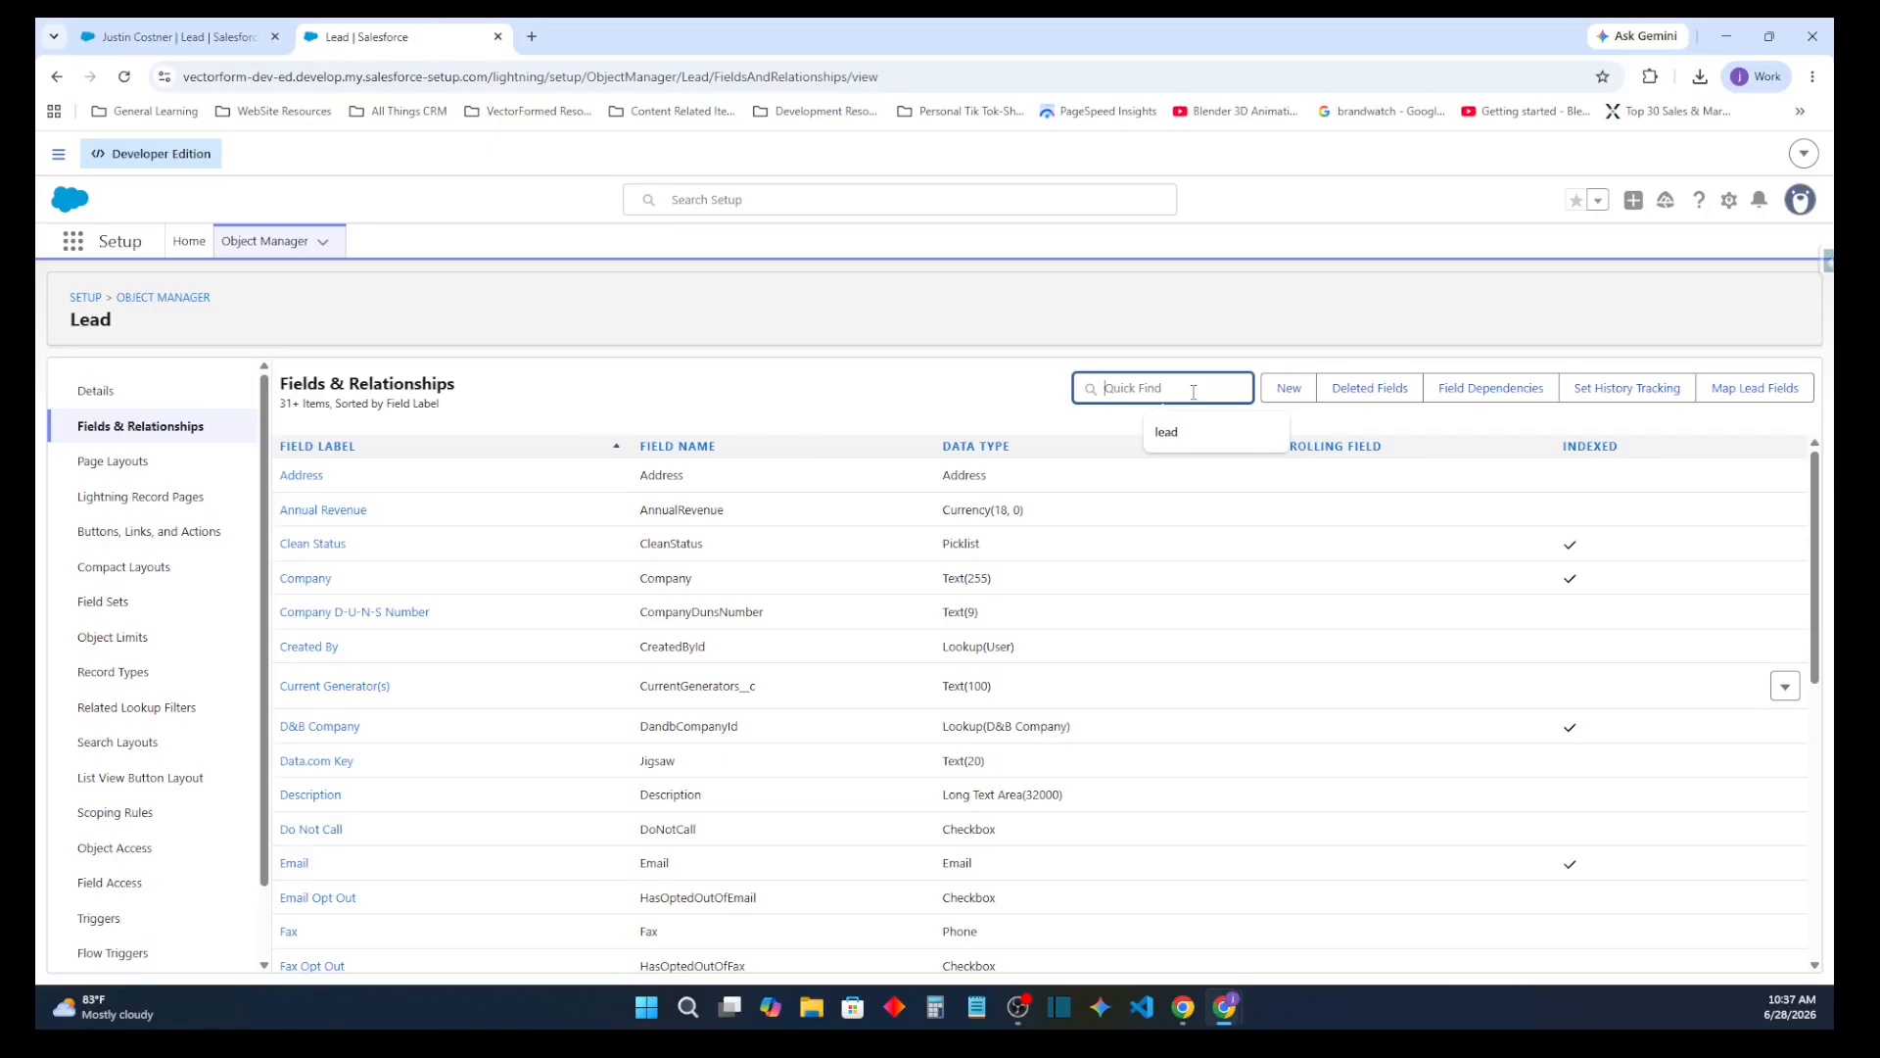
{"action": "type", "text": "product"}
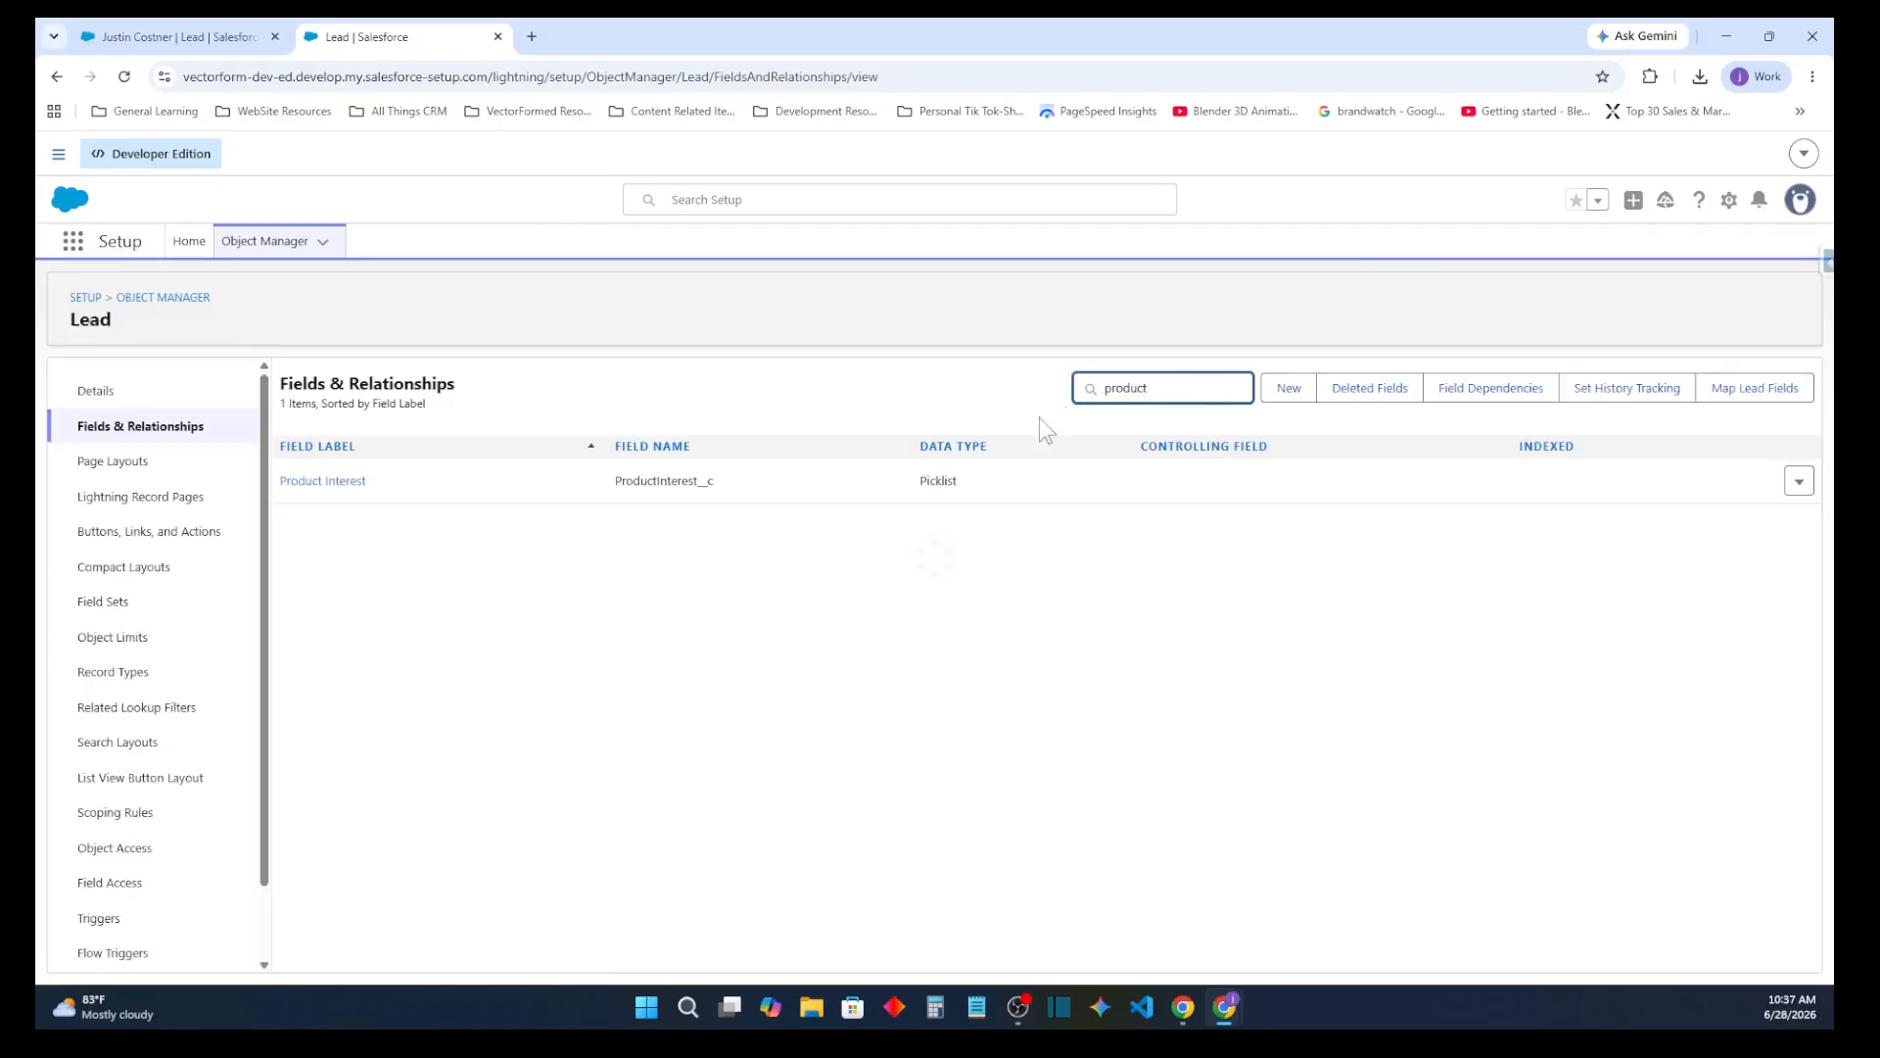
{"action": "left_click", "coordinate": [356, 479]}
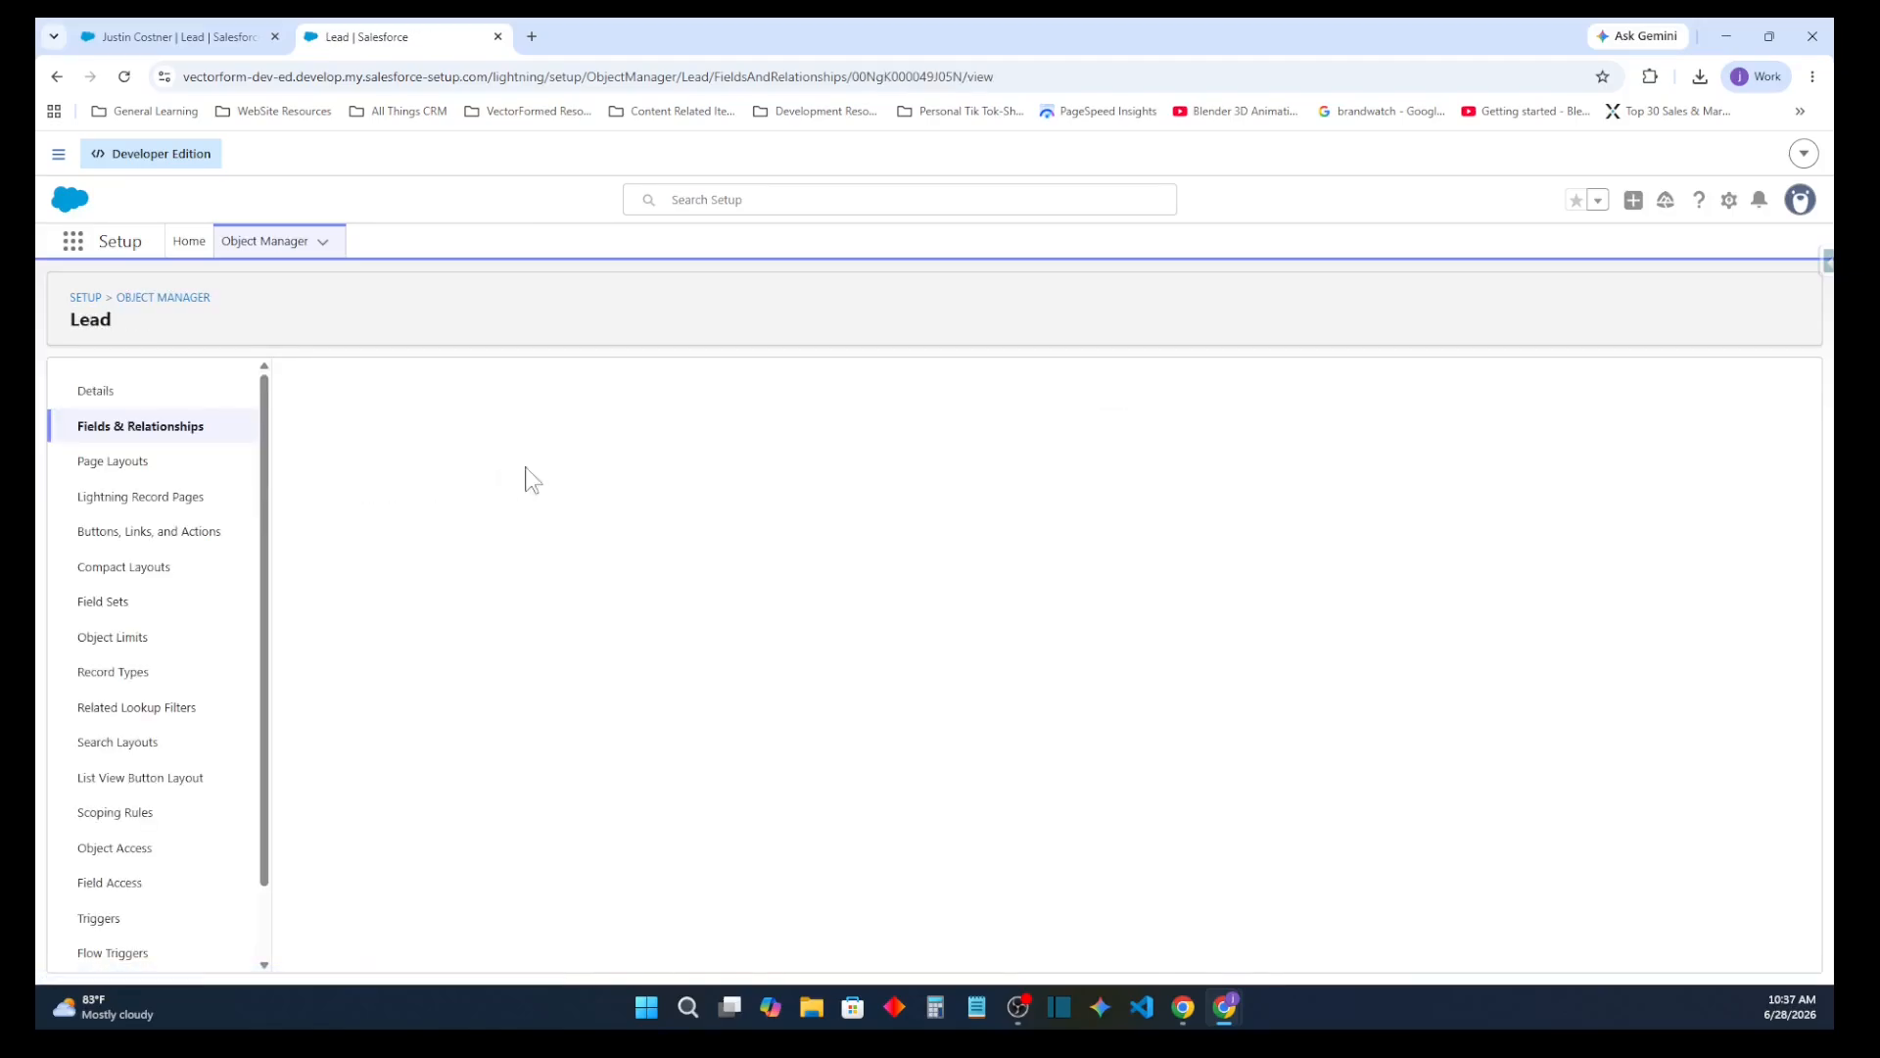
Delete the GC1000 series value from the Product Interest picklist, replacing it on records with GC5000 series
{"action": "scroll", "coordinate": [659, 686], "scroll_direction": "down", "scroll_amount": 4}
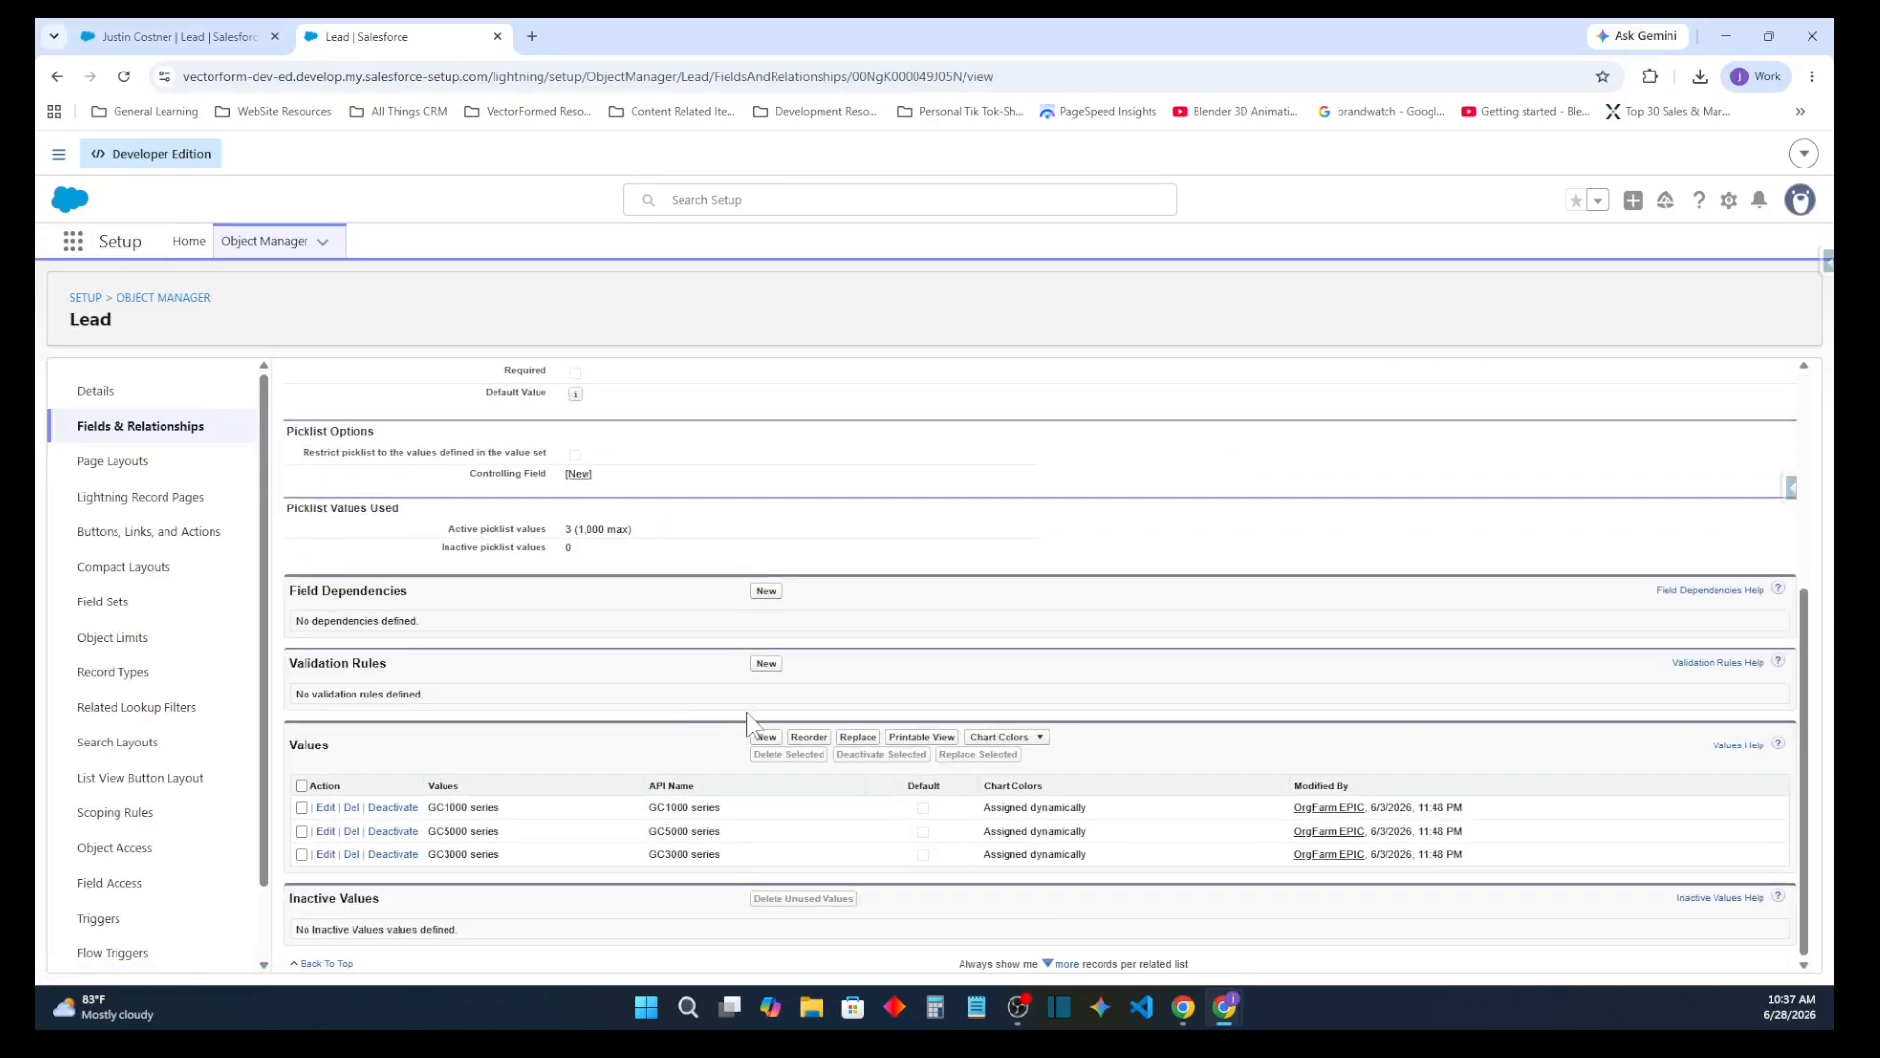
{"action": "left_click", "coordinate": [390, 809]}
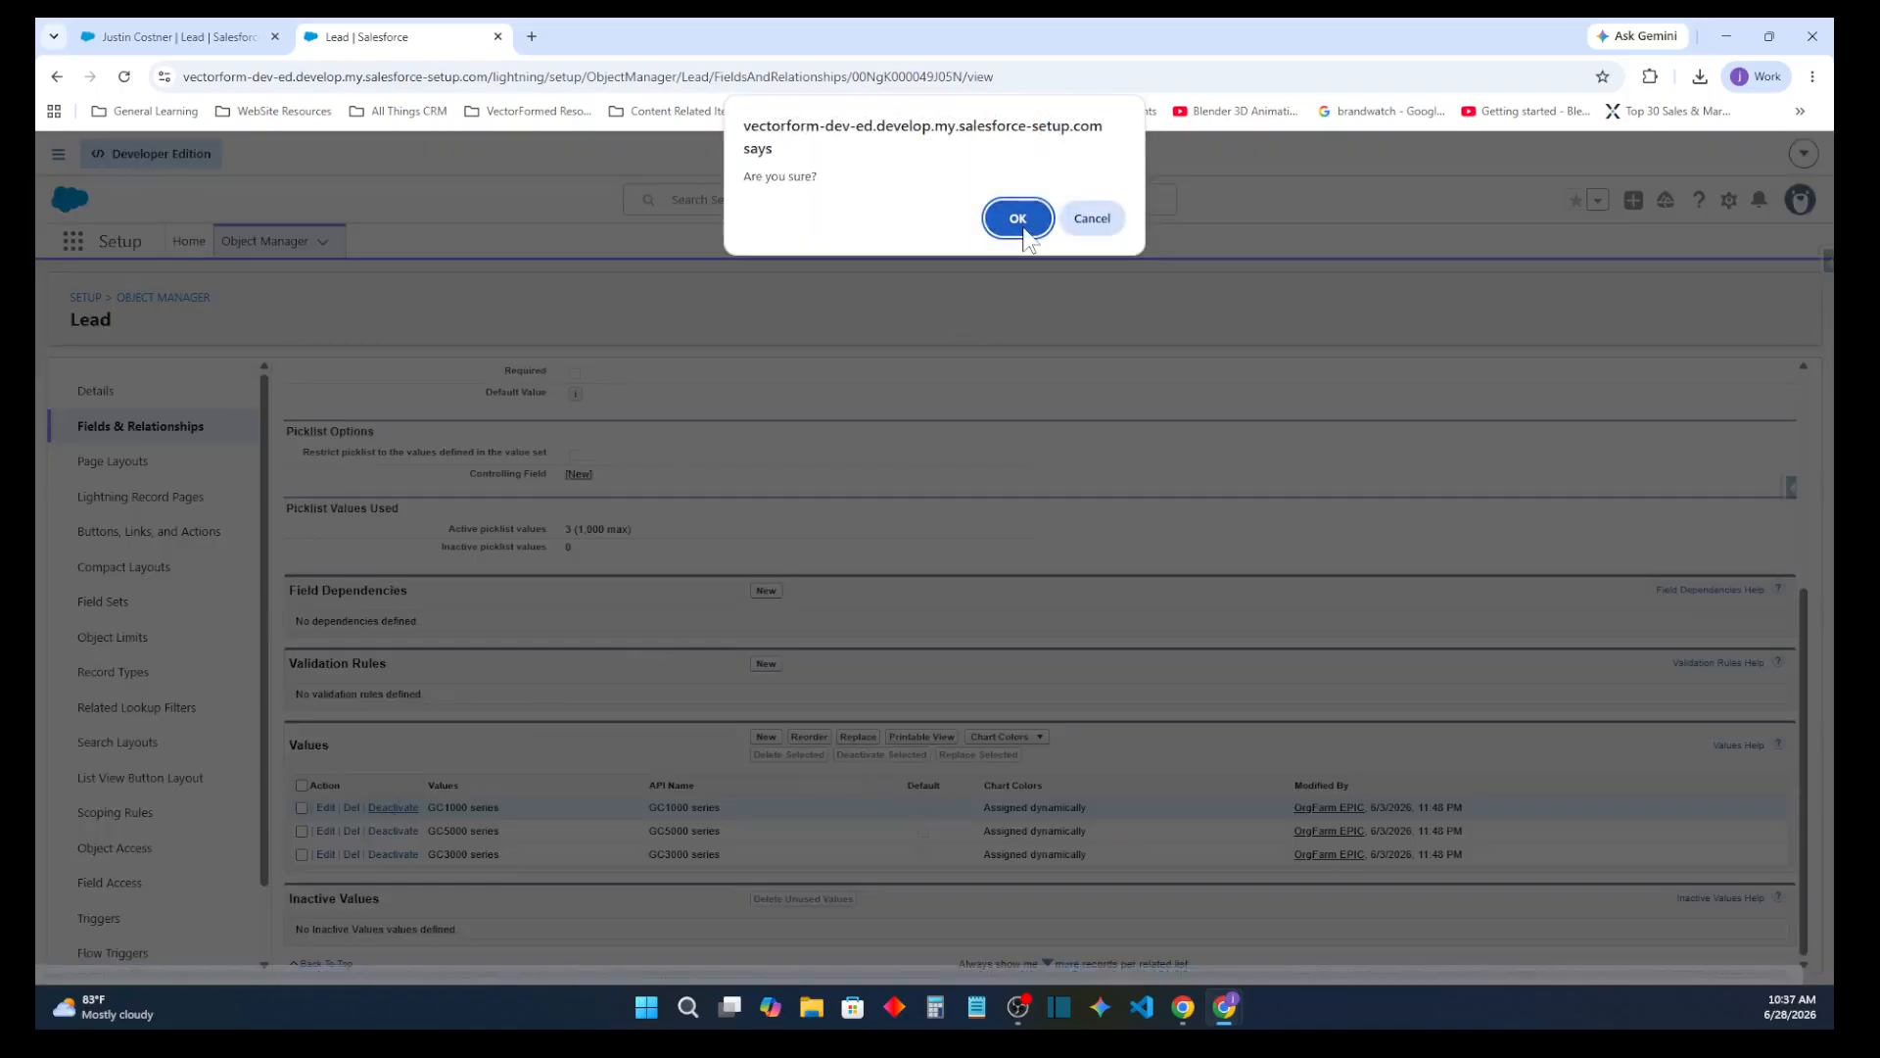
{"action": "left_click", "coordinate": [1084, 225]}
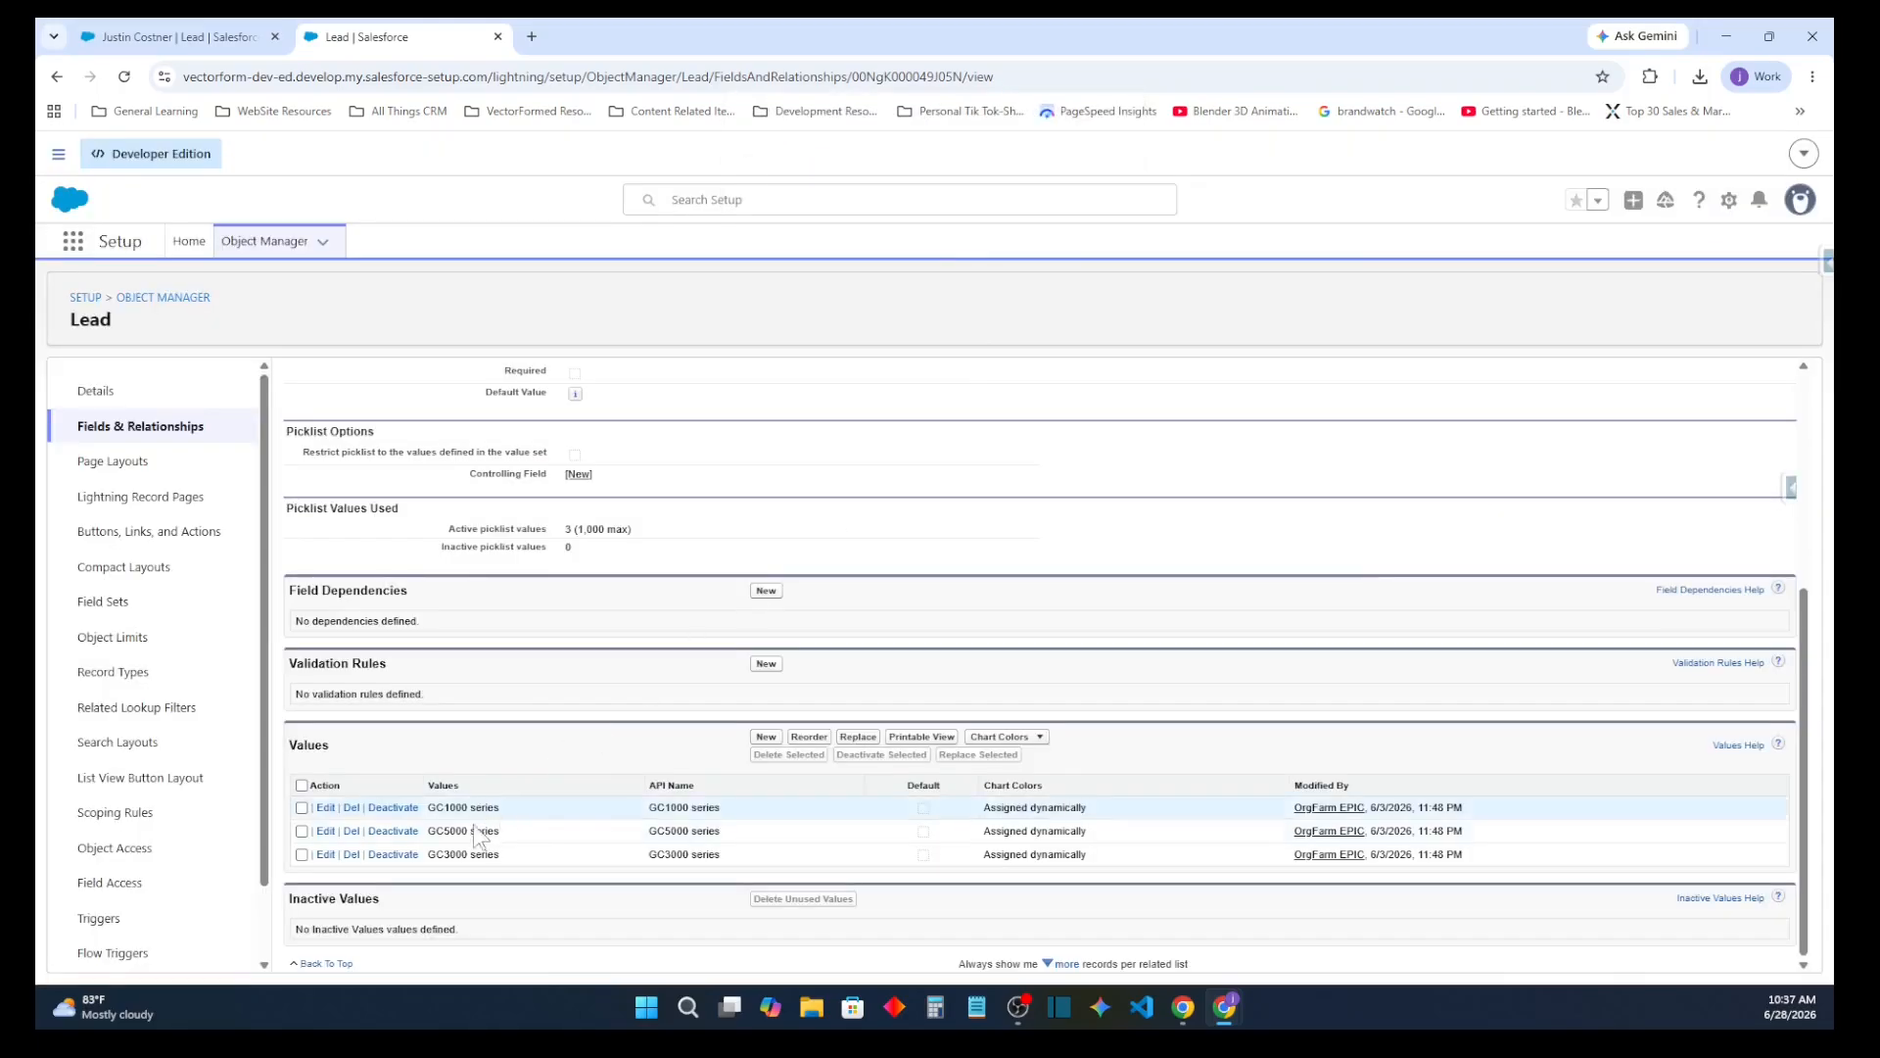
{"action": "left_click", "coordinate": [351, 809]}
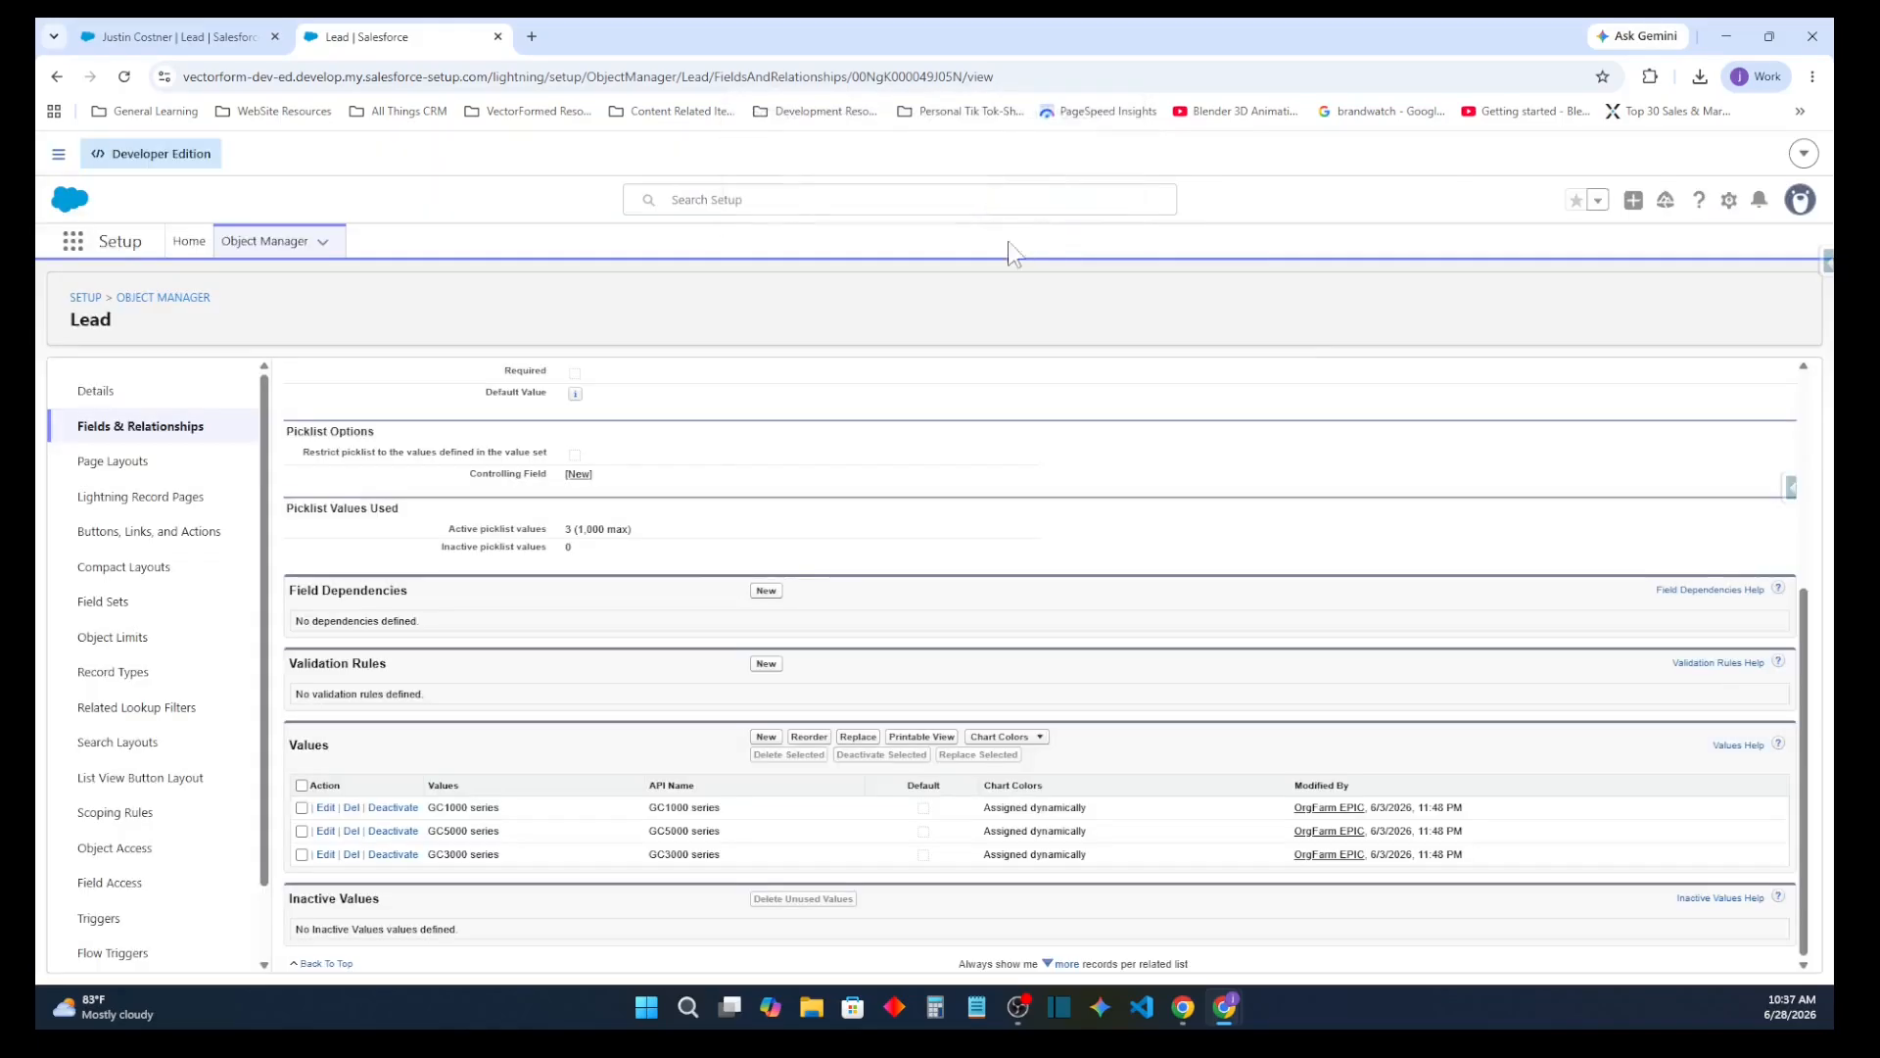
{"action": "left_click", "coordinate": [1018, 218]}
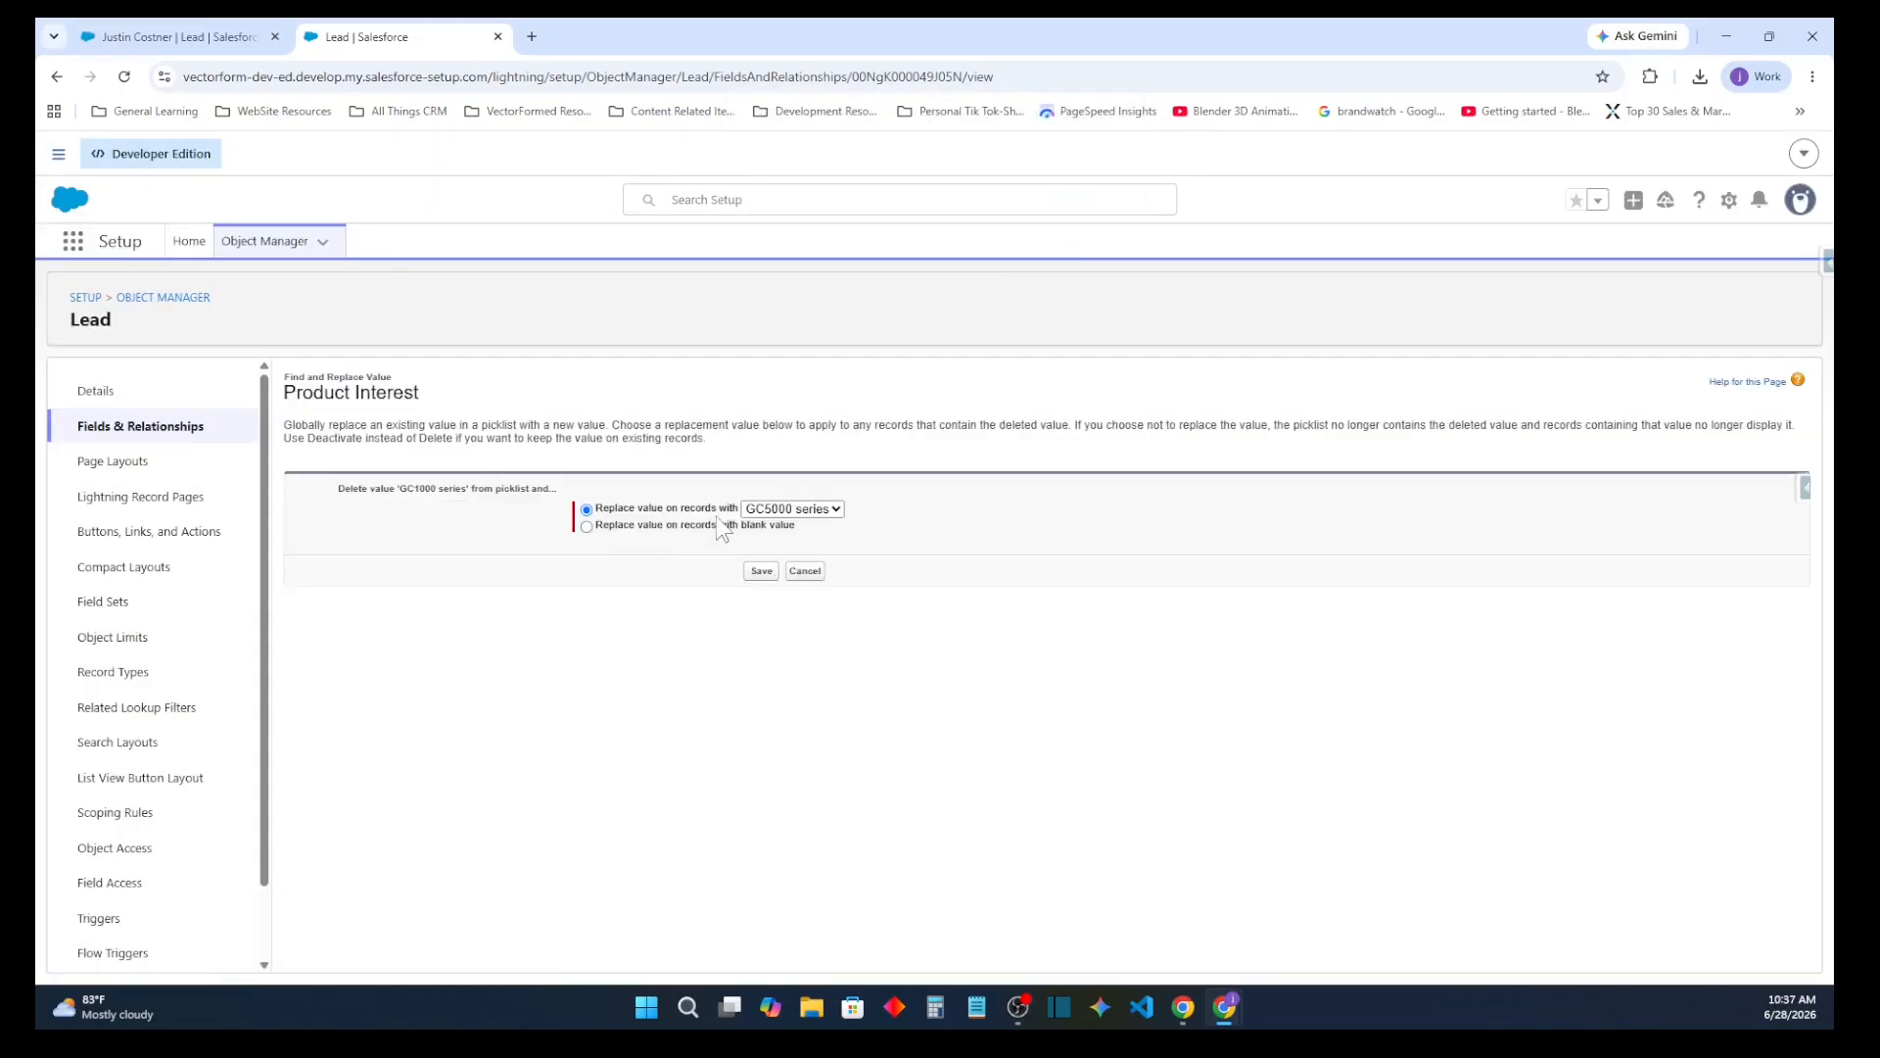
{"action": "left_click", "coordinate": [761, 571]}
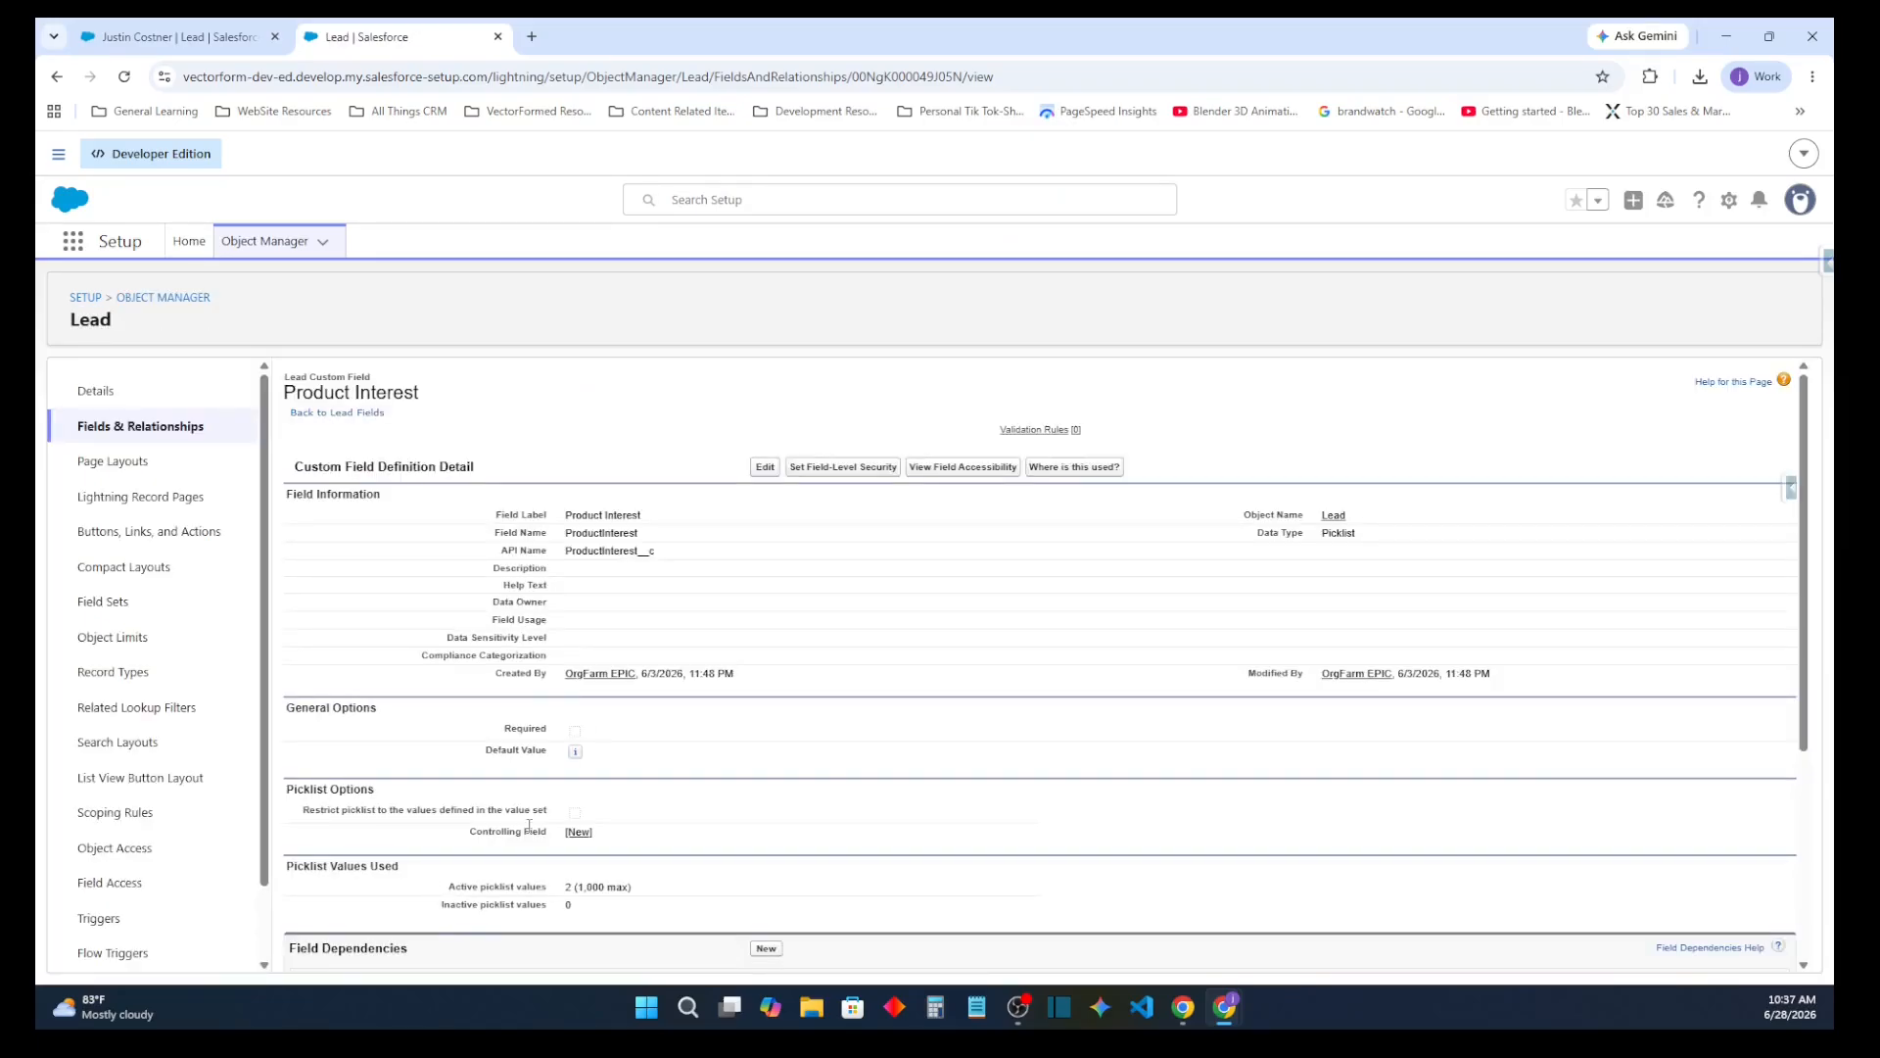
Delete the GC5000 series value from the Product Interest picklist, replacing it on records with GC3000 series
{"action": "scroll", "coordinate": [529, 826], "scroll_direction": "down", "scroll_amount": 3}
{"action": "left_click", "coordinate": [352, 831]}
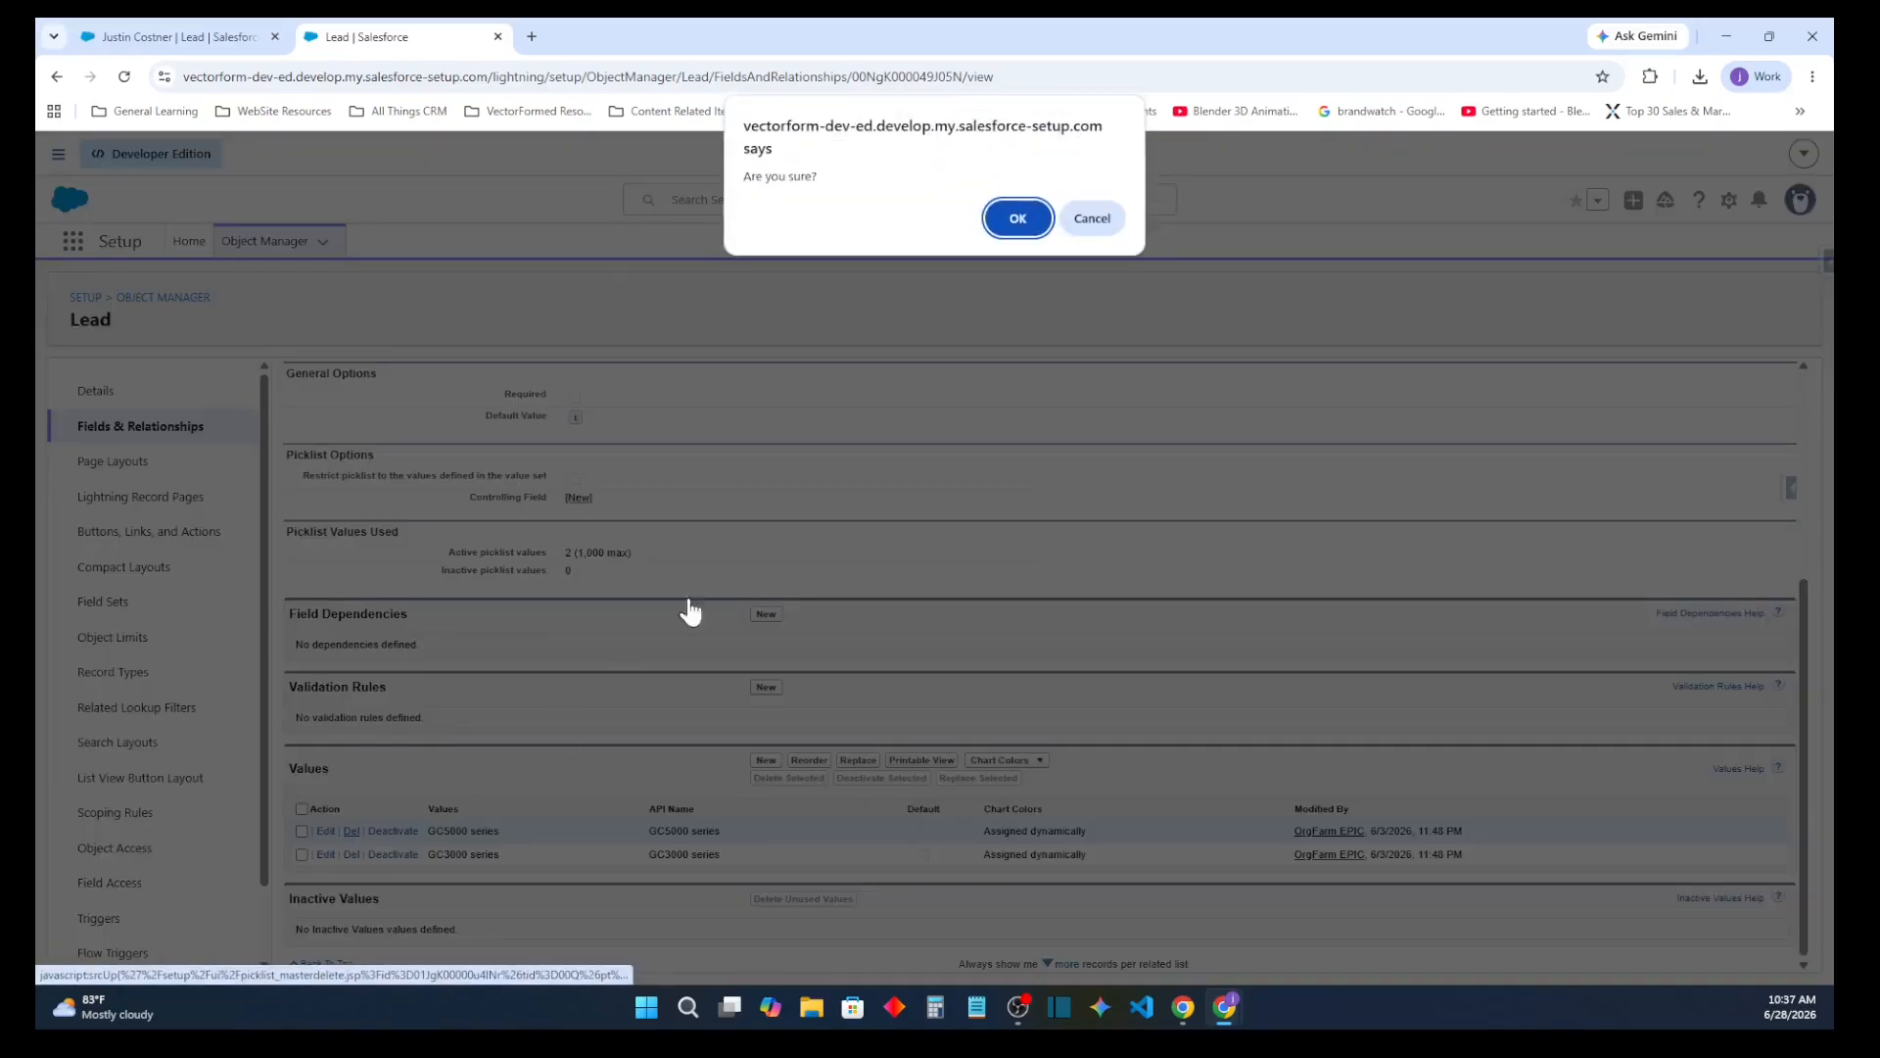
{"action": "left_click", "coordinate": [1019, 218]}
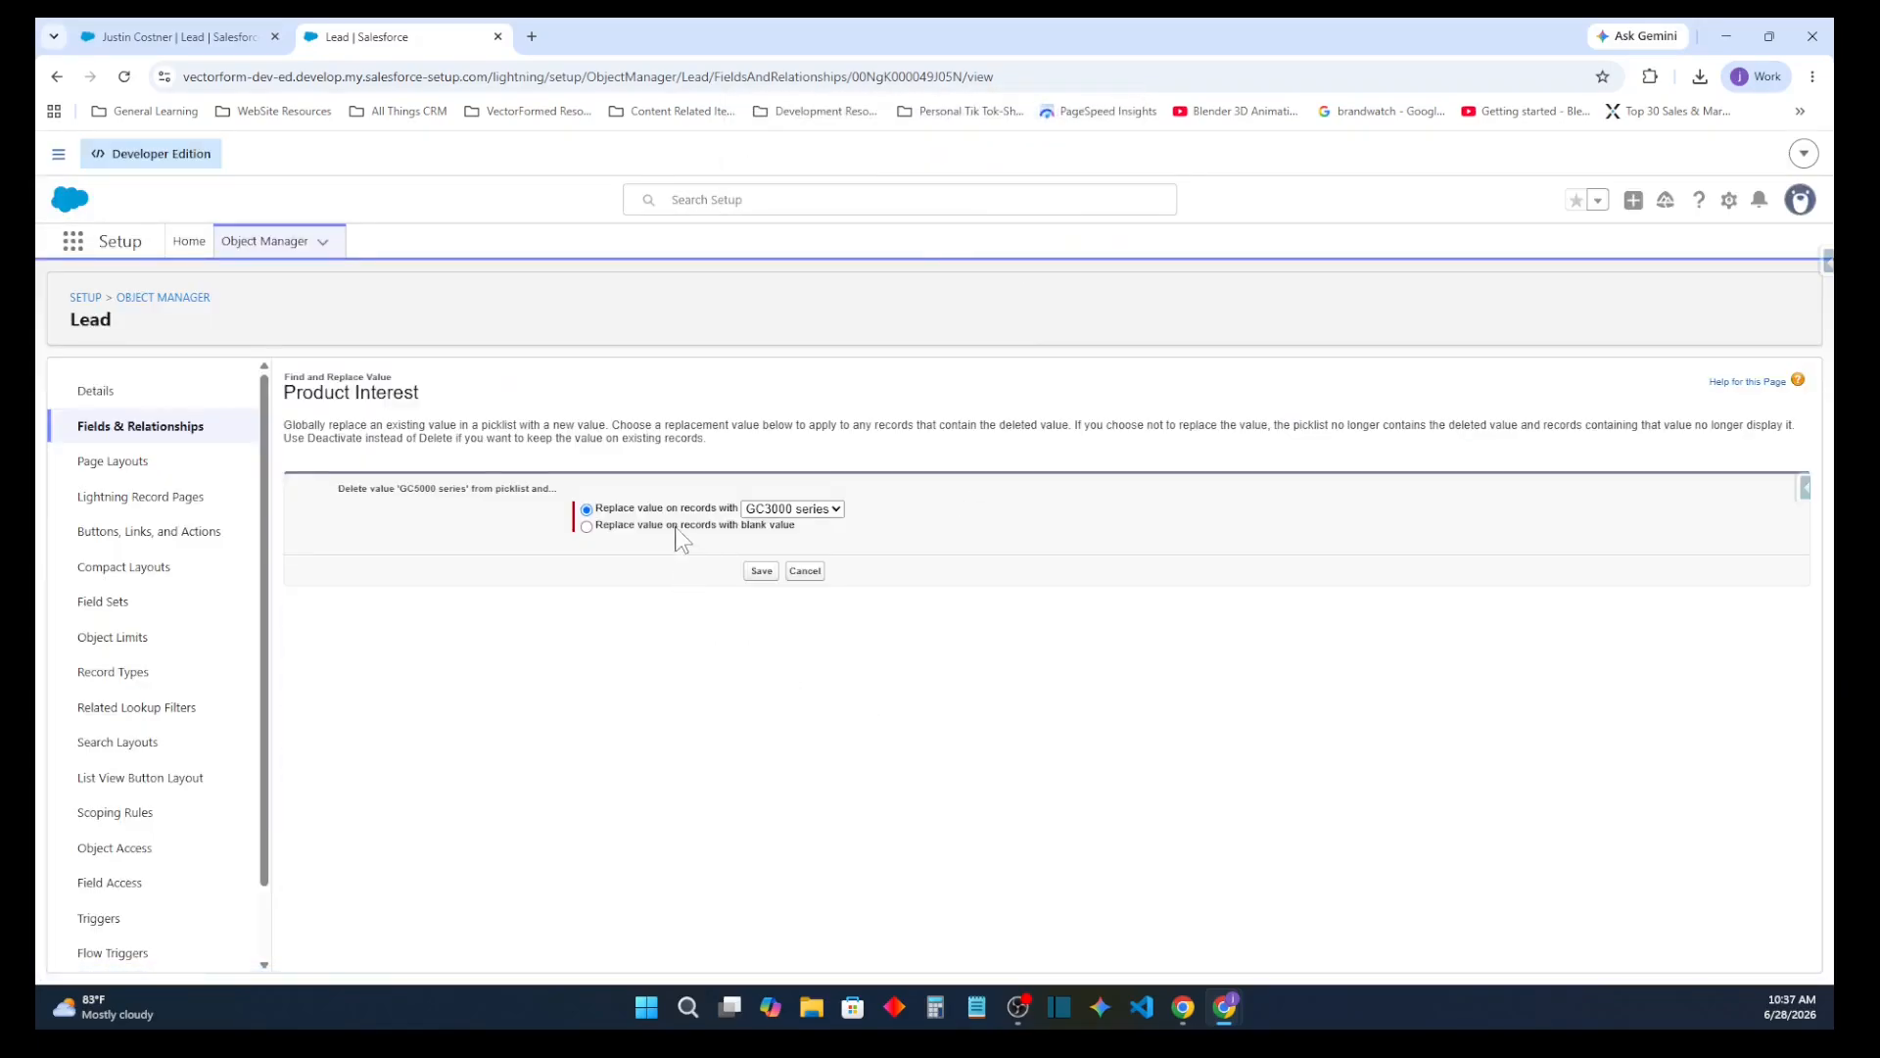
{"action": "left_click", "coordinate": [761, 571]}
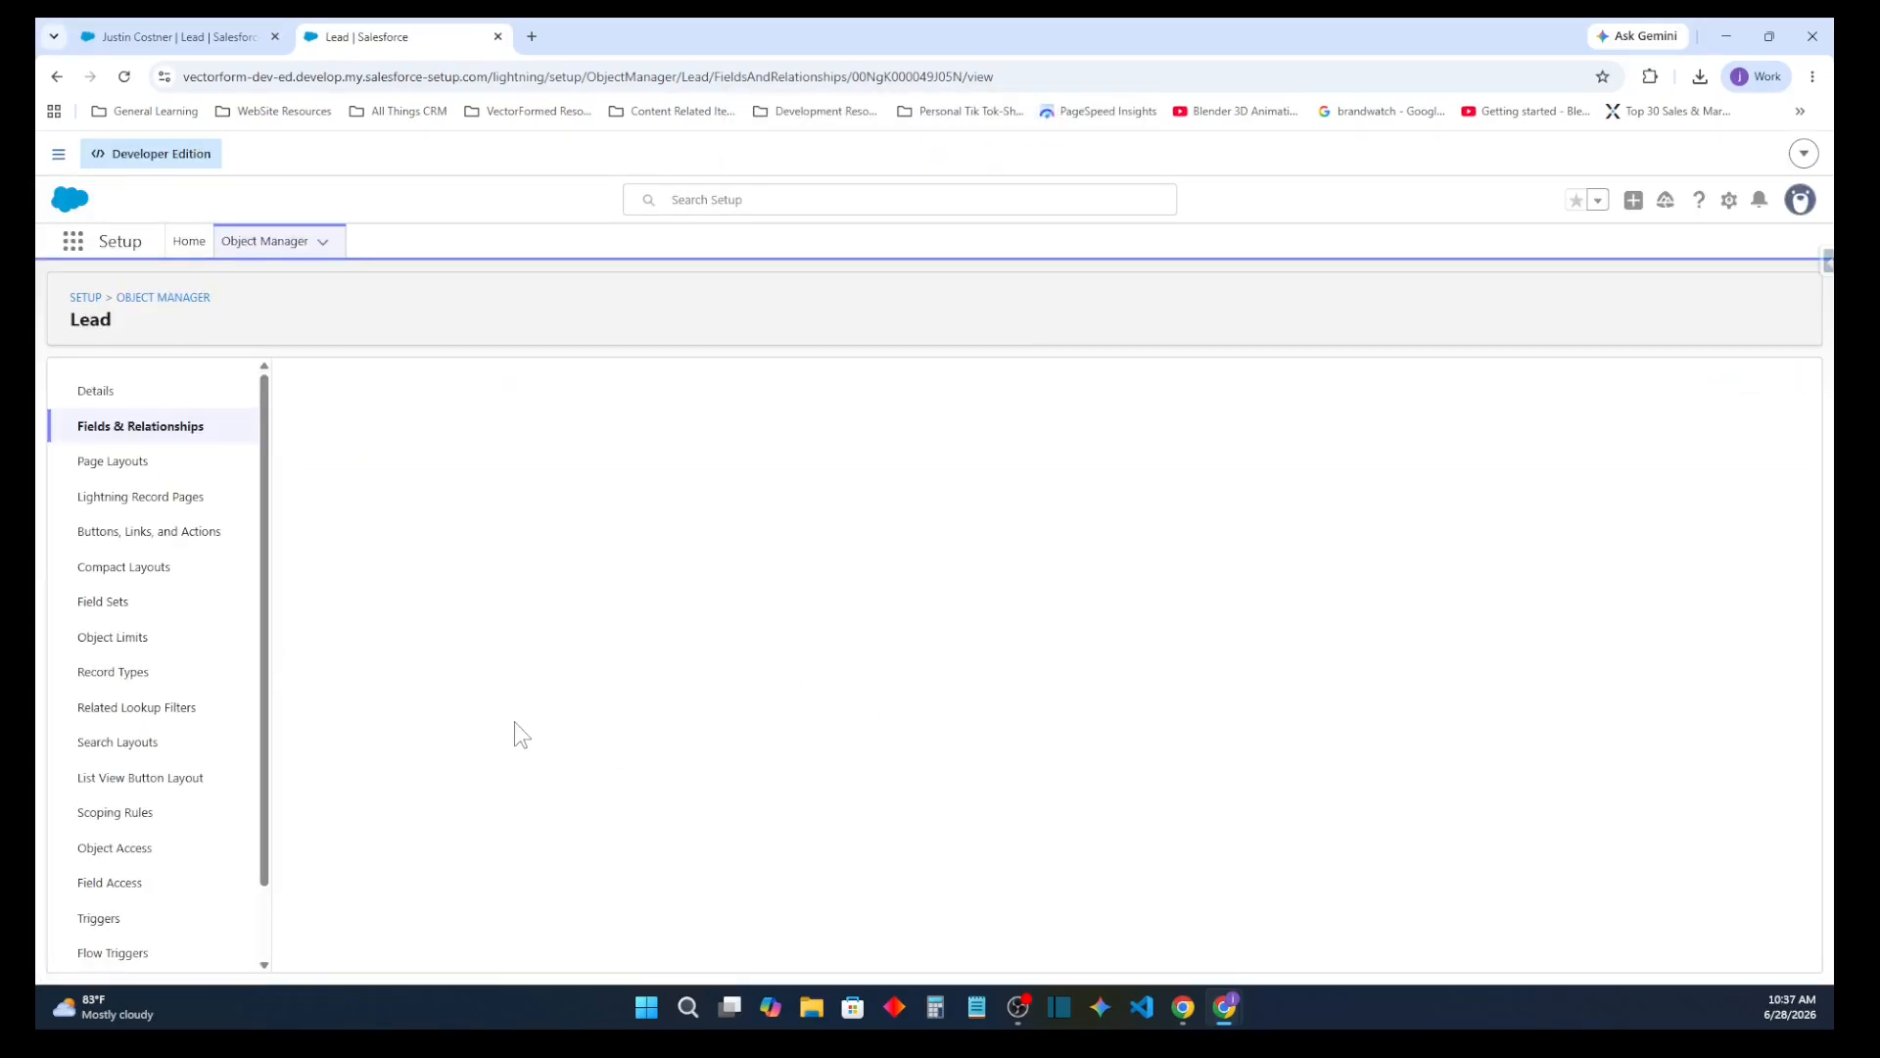
Add CRM Service Business Process, CRM Sales Business Process, Digital Marketing Services, Data Transformation Services and Agentic Implementation Services to Product Interest for the Sales Lead record type
{"action": "scroll", "coordinate": [392, 804], "scroll_direction": "down", "scroll_amount": 10}
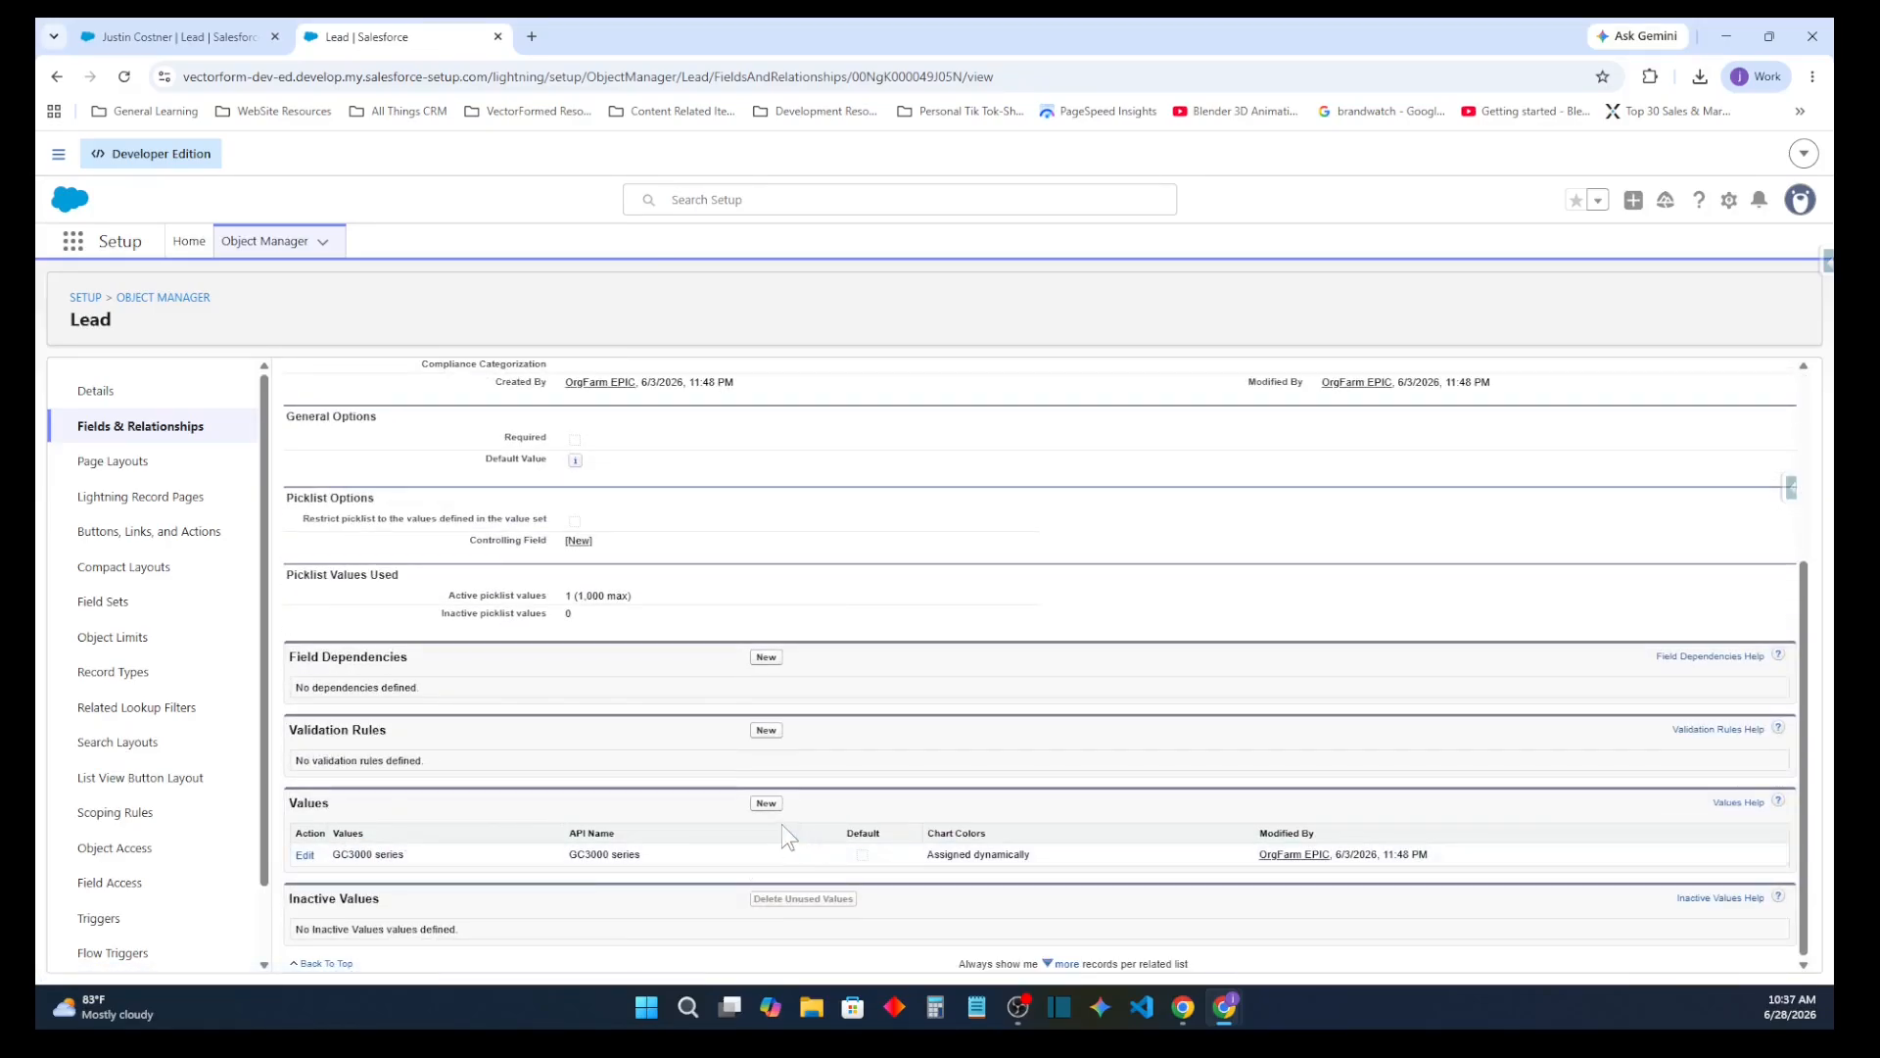
{"action": "left_click", "coordinate": [766, 804]}
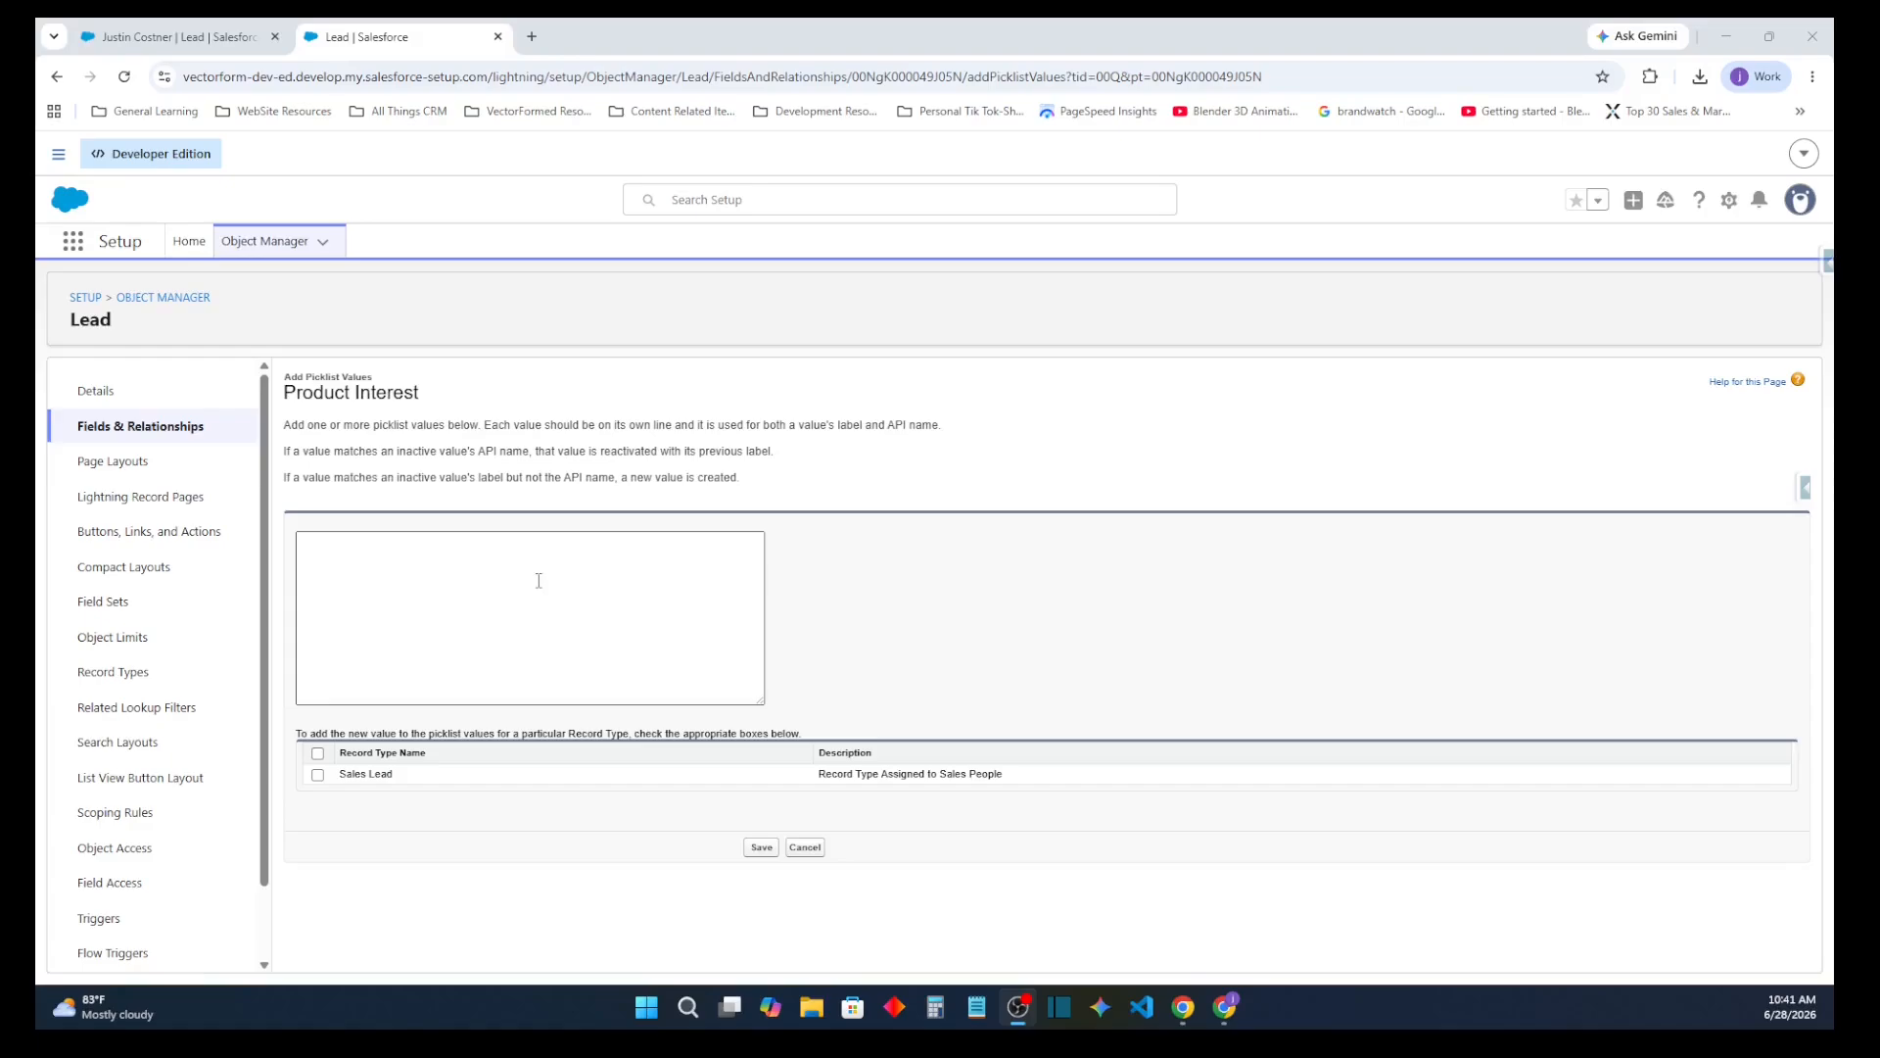
{"action": "left_click", "coordinate": [539, 581]}
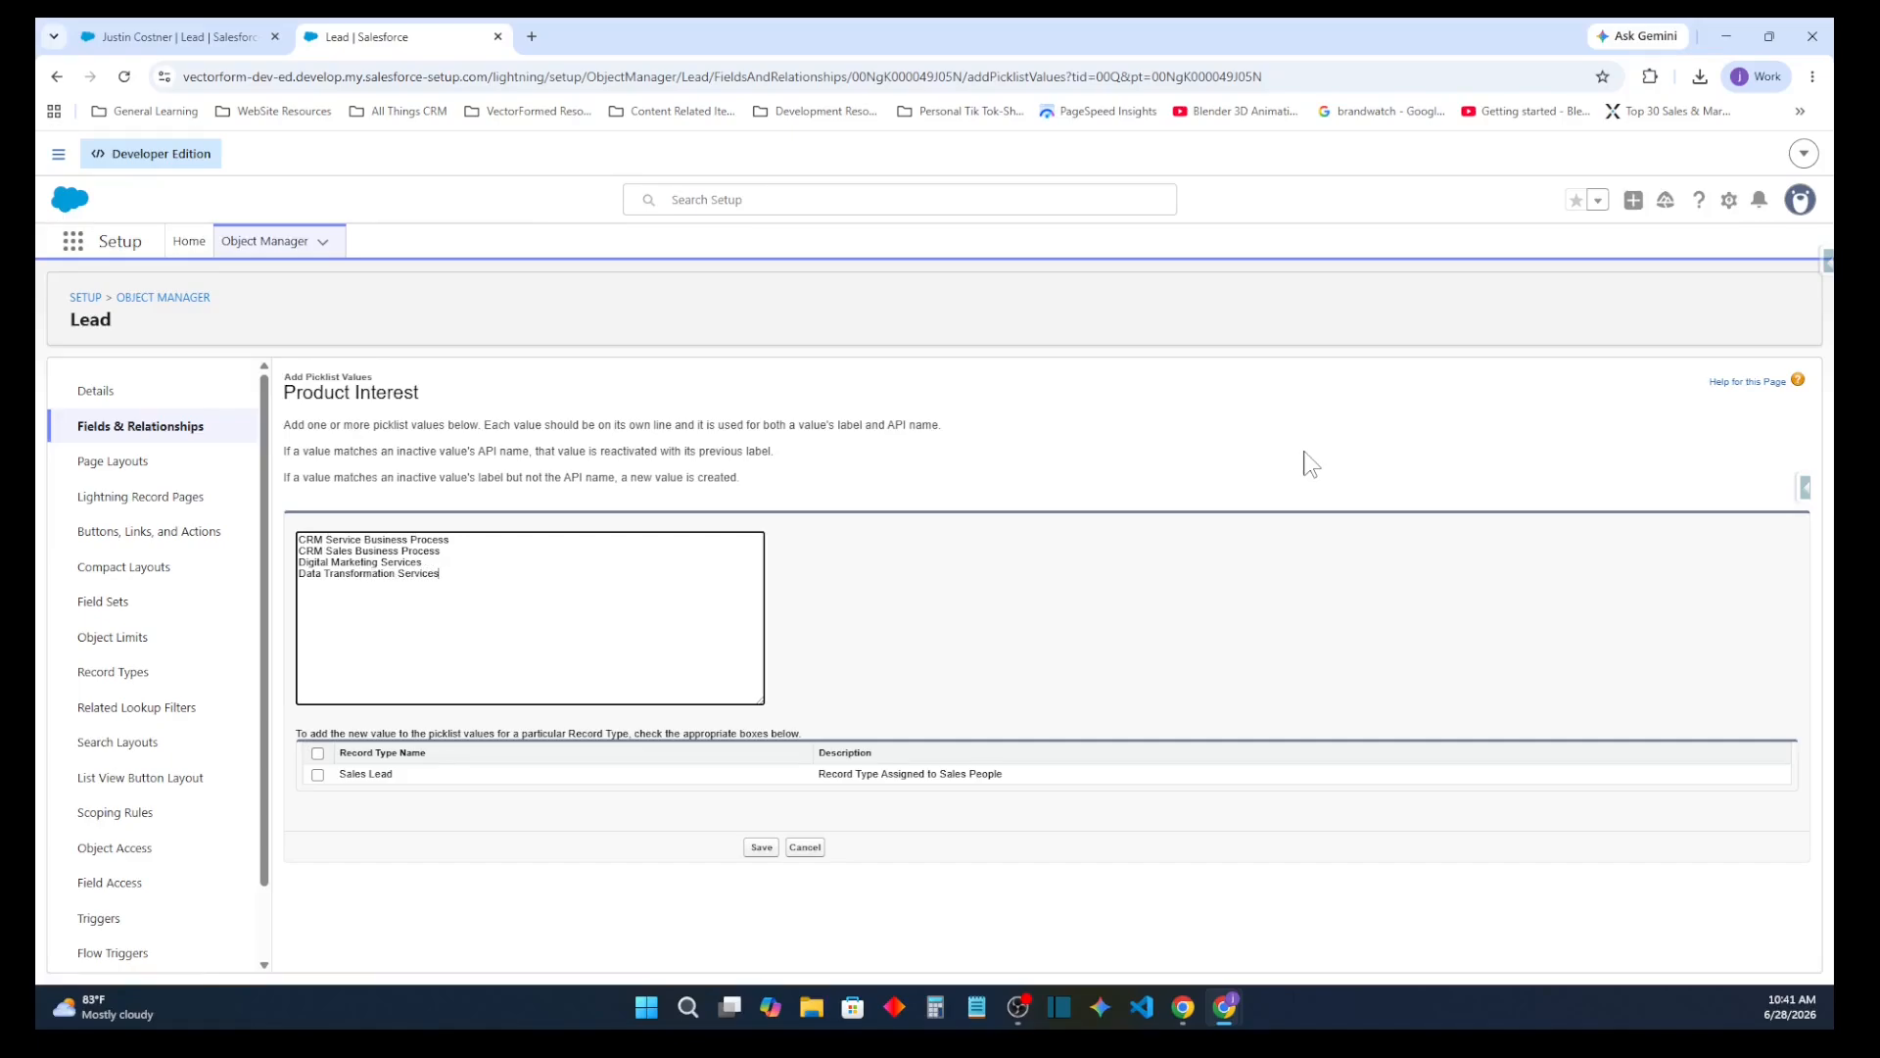
{"action": "type", "text": "gentic Implementation Services"}
{"action": "left_click", "coordinate": [318, 774]}
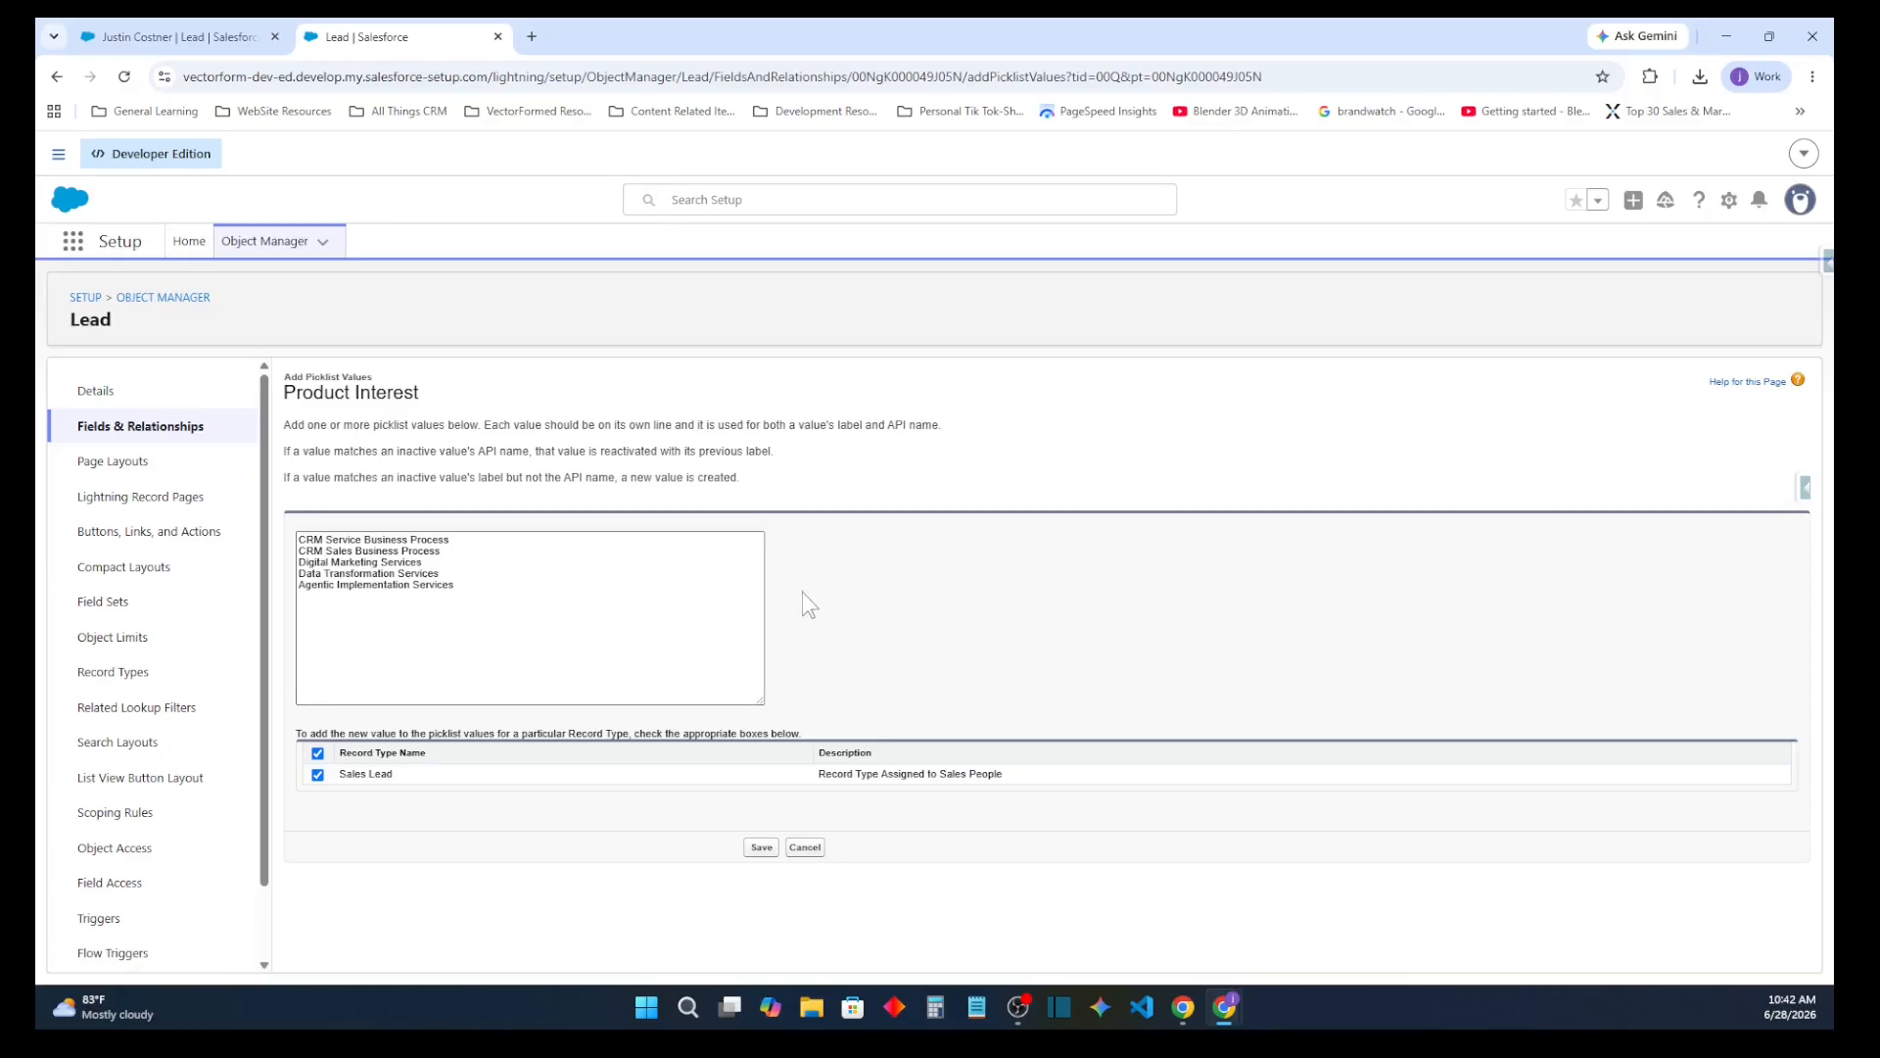
{"action": "left_click", "coordinate": [762, 849]}
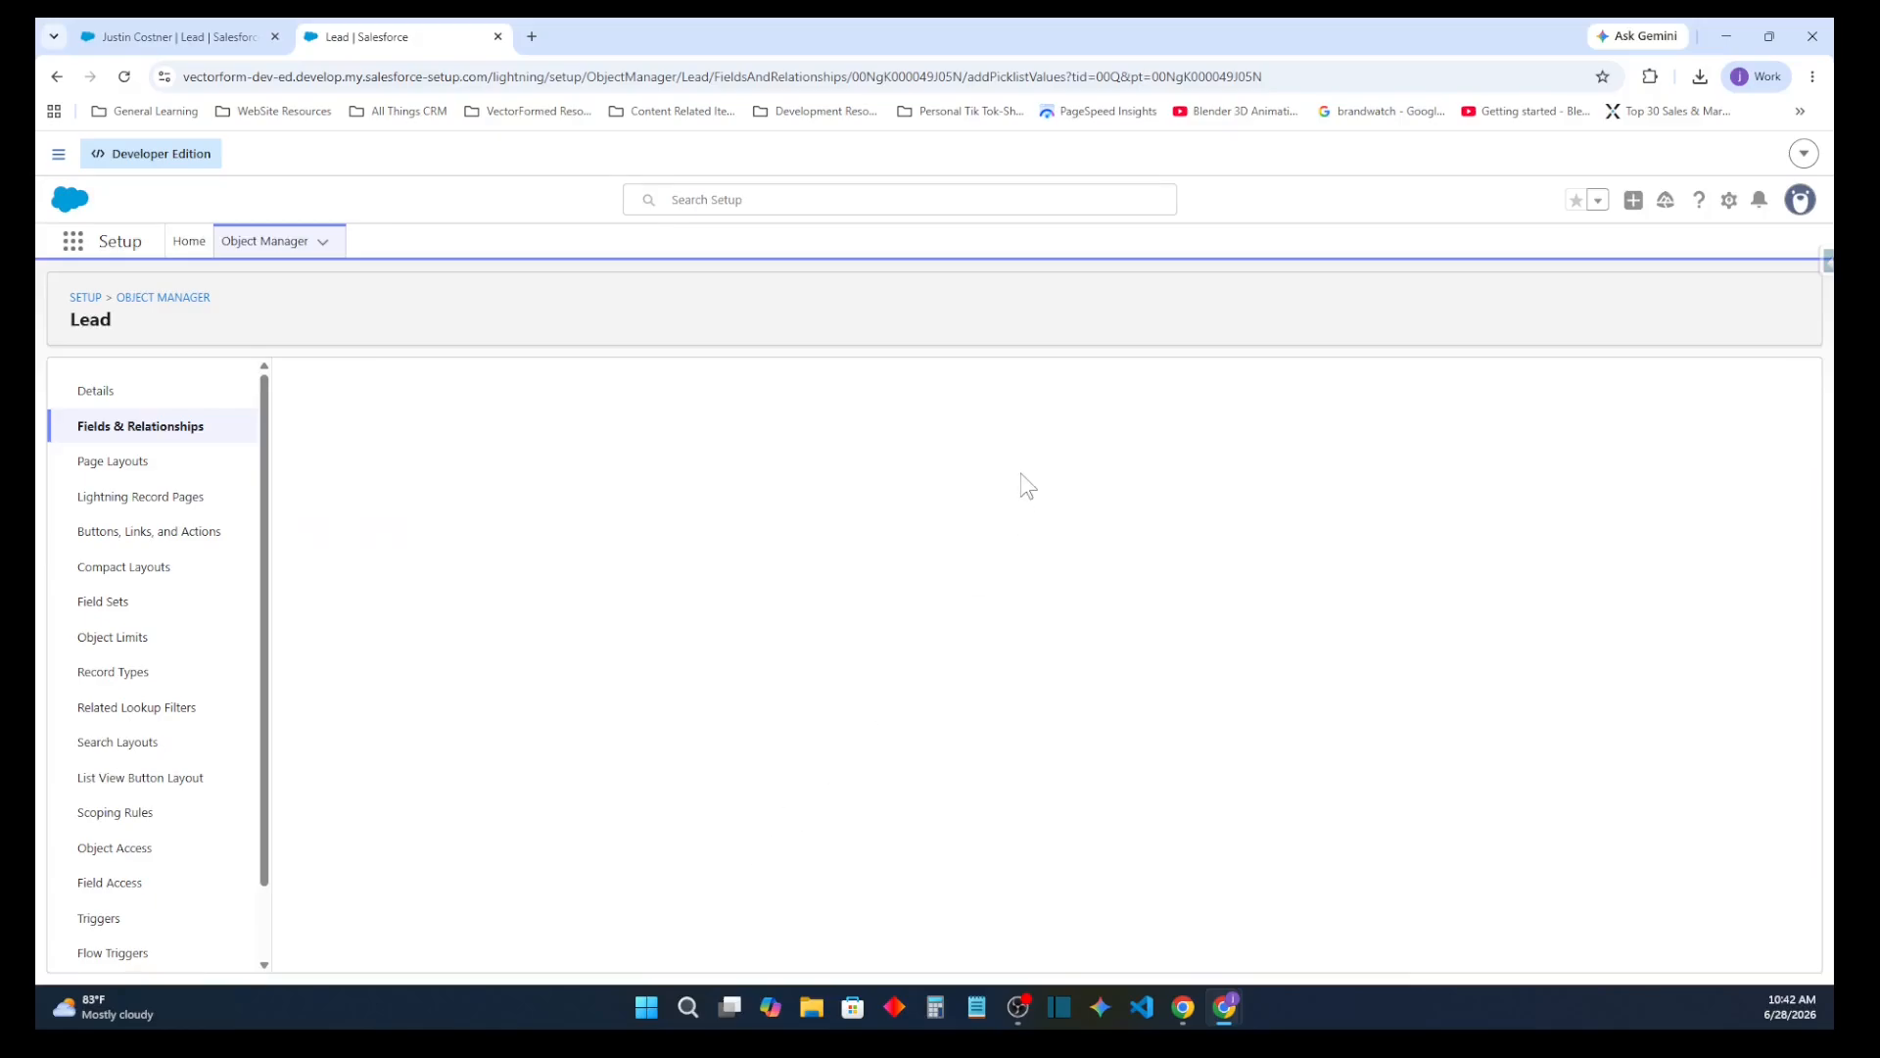
Delete the GC3000 series value from the Product Interest picklist, replacing it on records with CRM Service Business Process
{"action": "scroll", "coordinate": [504, 734], "scroll_direction": "down", "scroll_amount": 4}
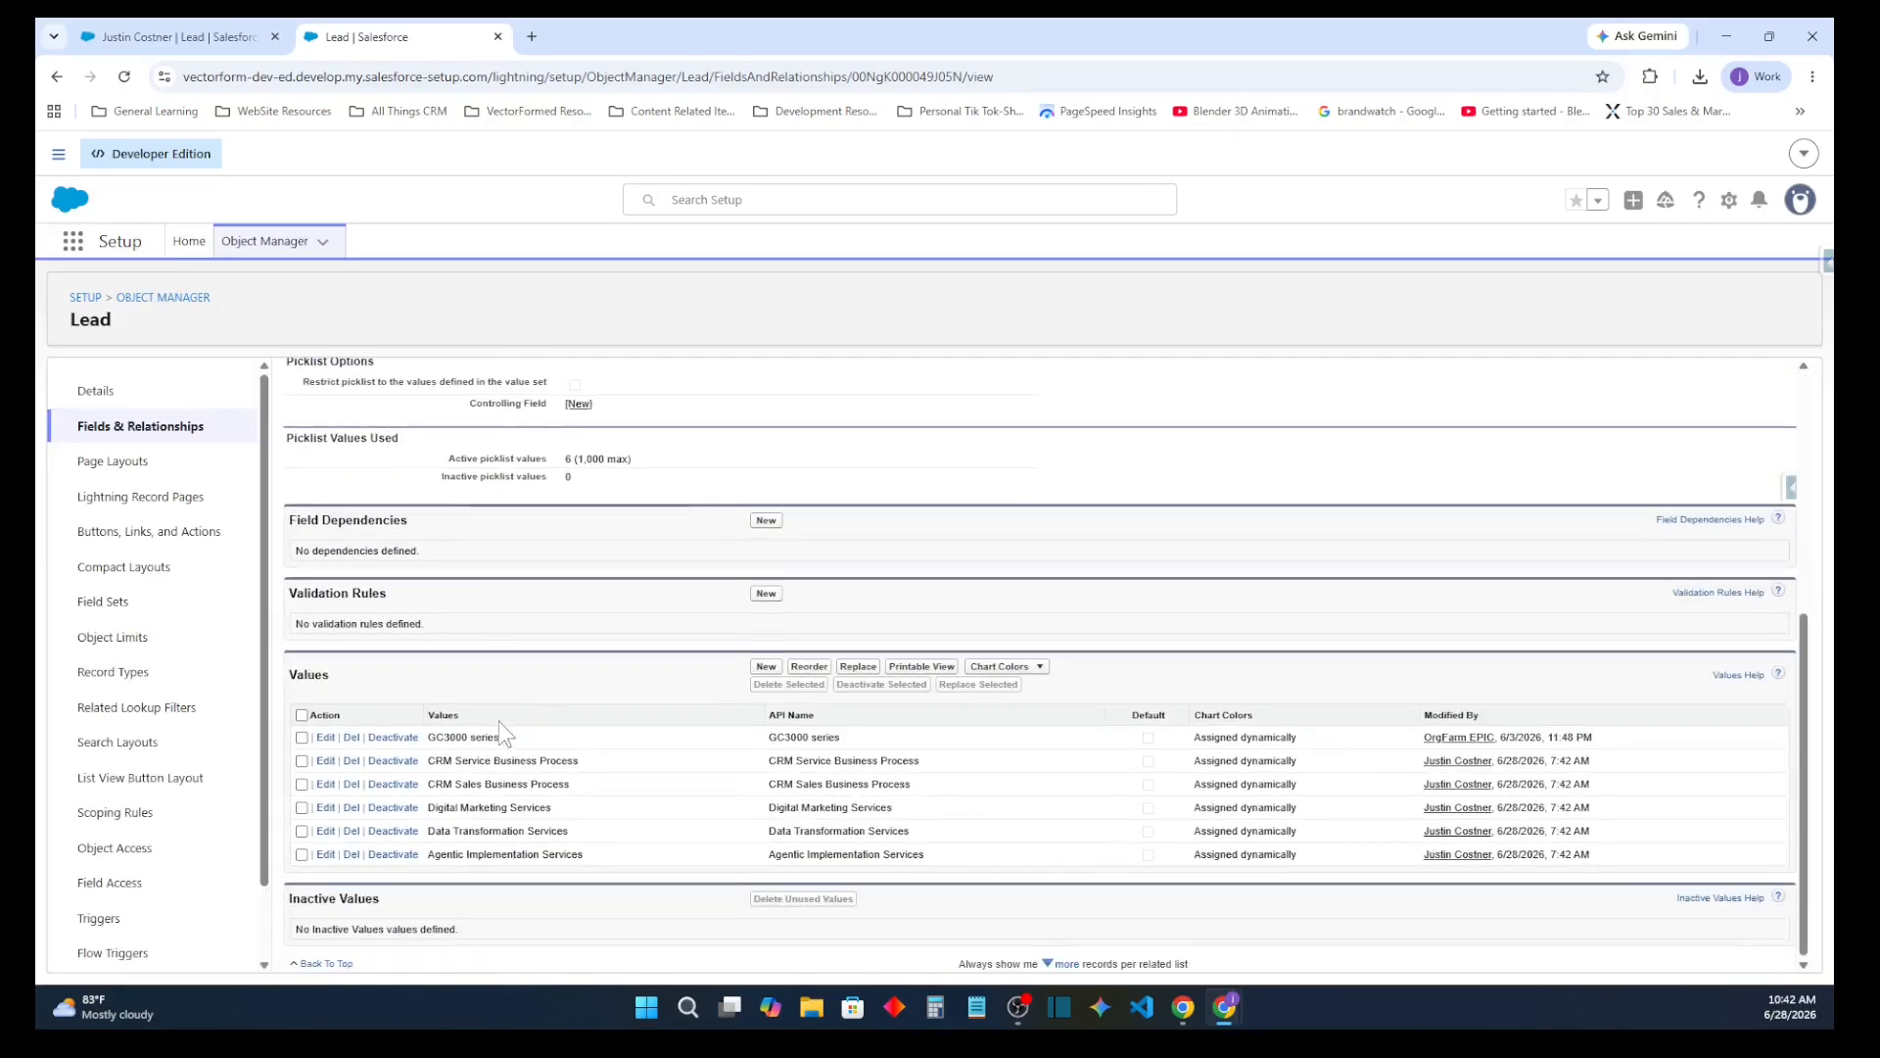
{"action": "left_click", "coordinate": [351, 738]}
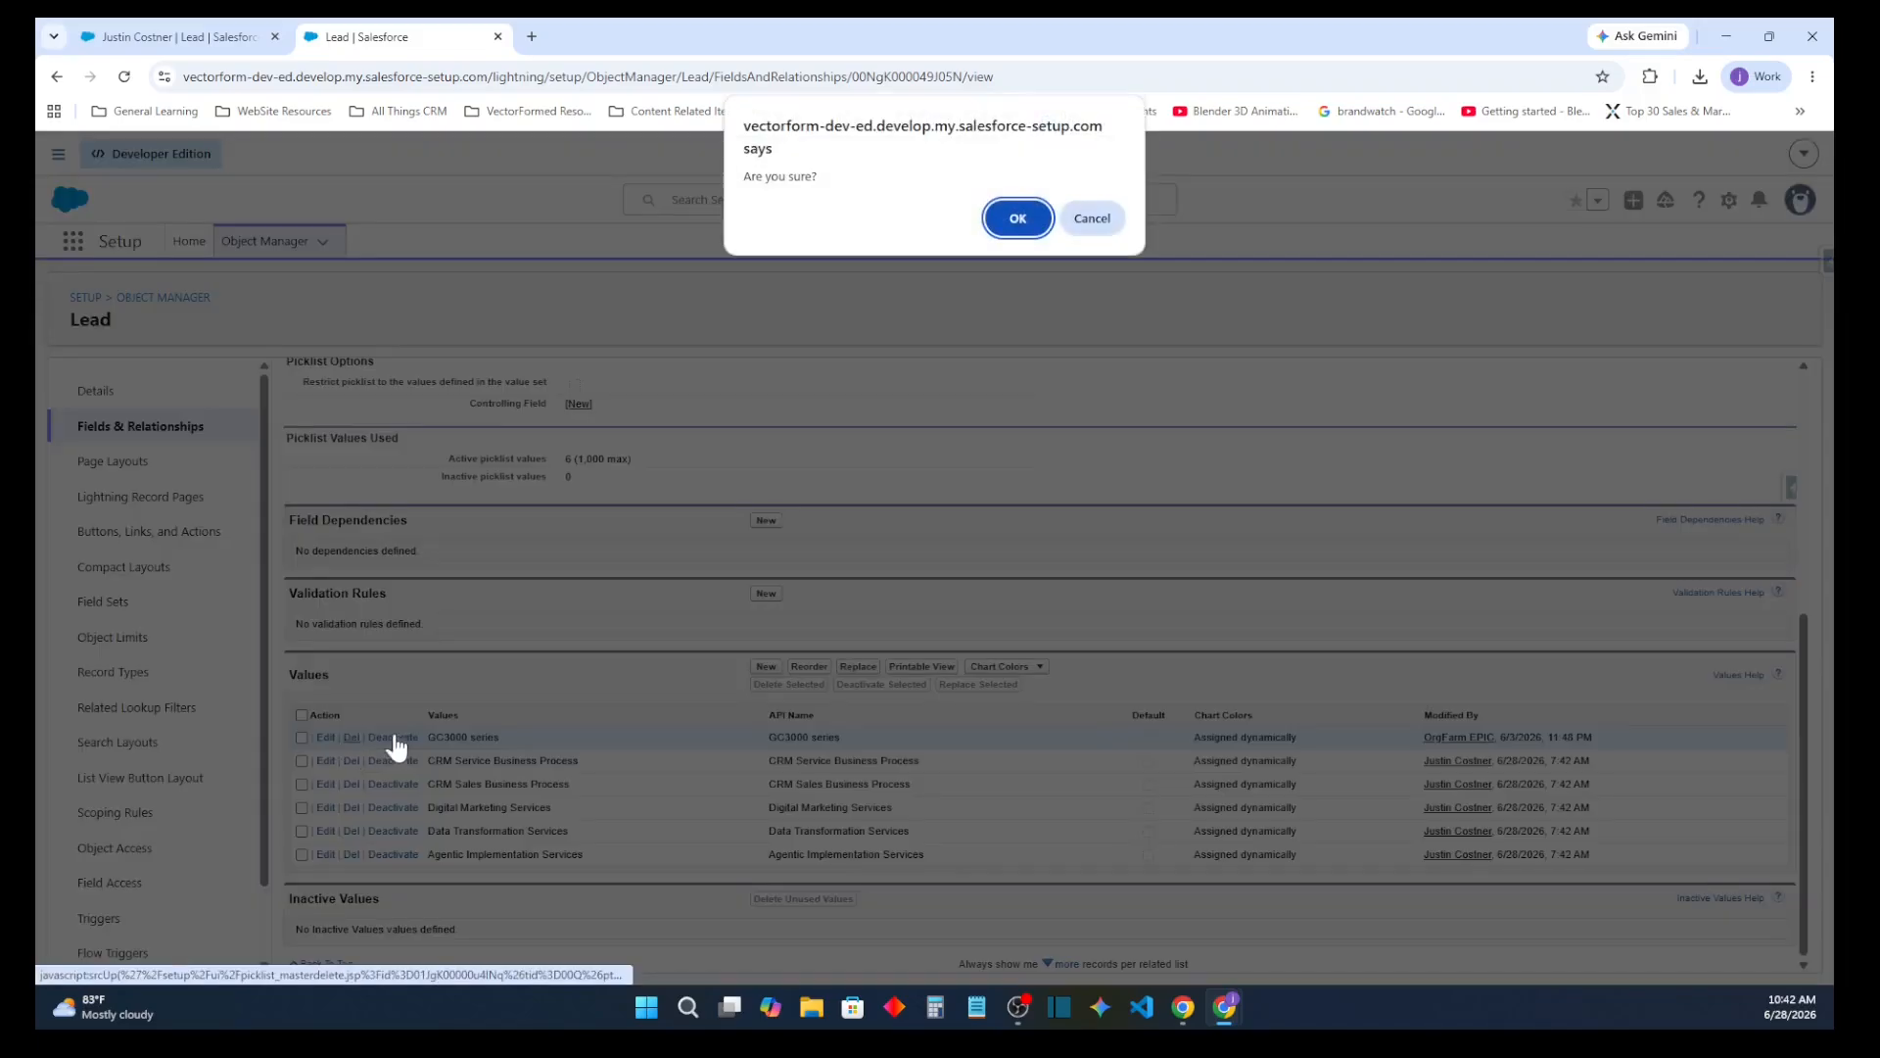
{"action": "left_click", "coordinate": [1017, 221]}
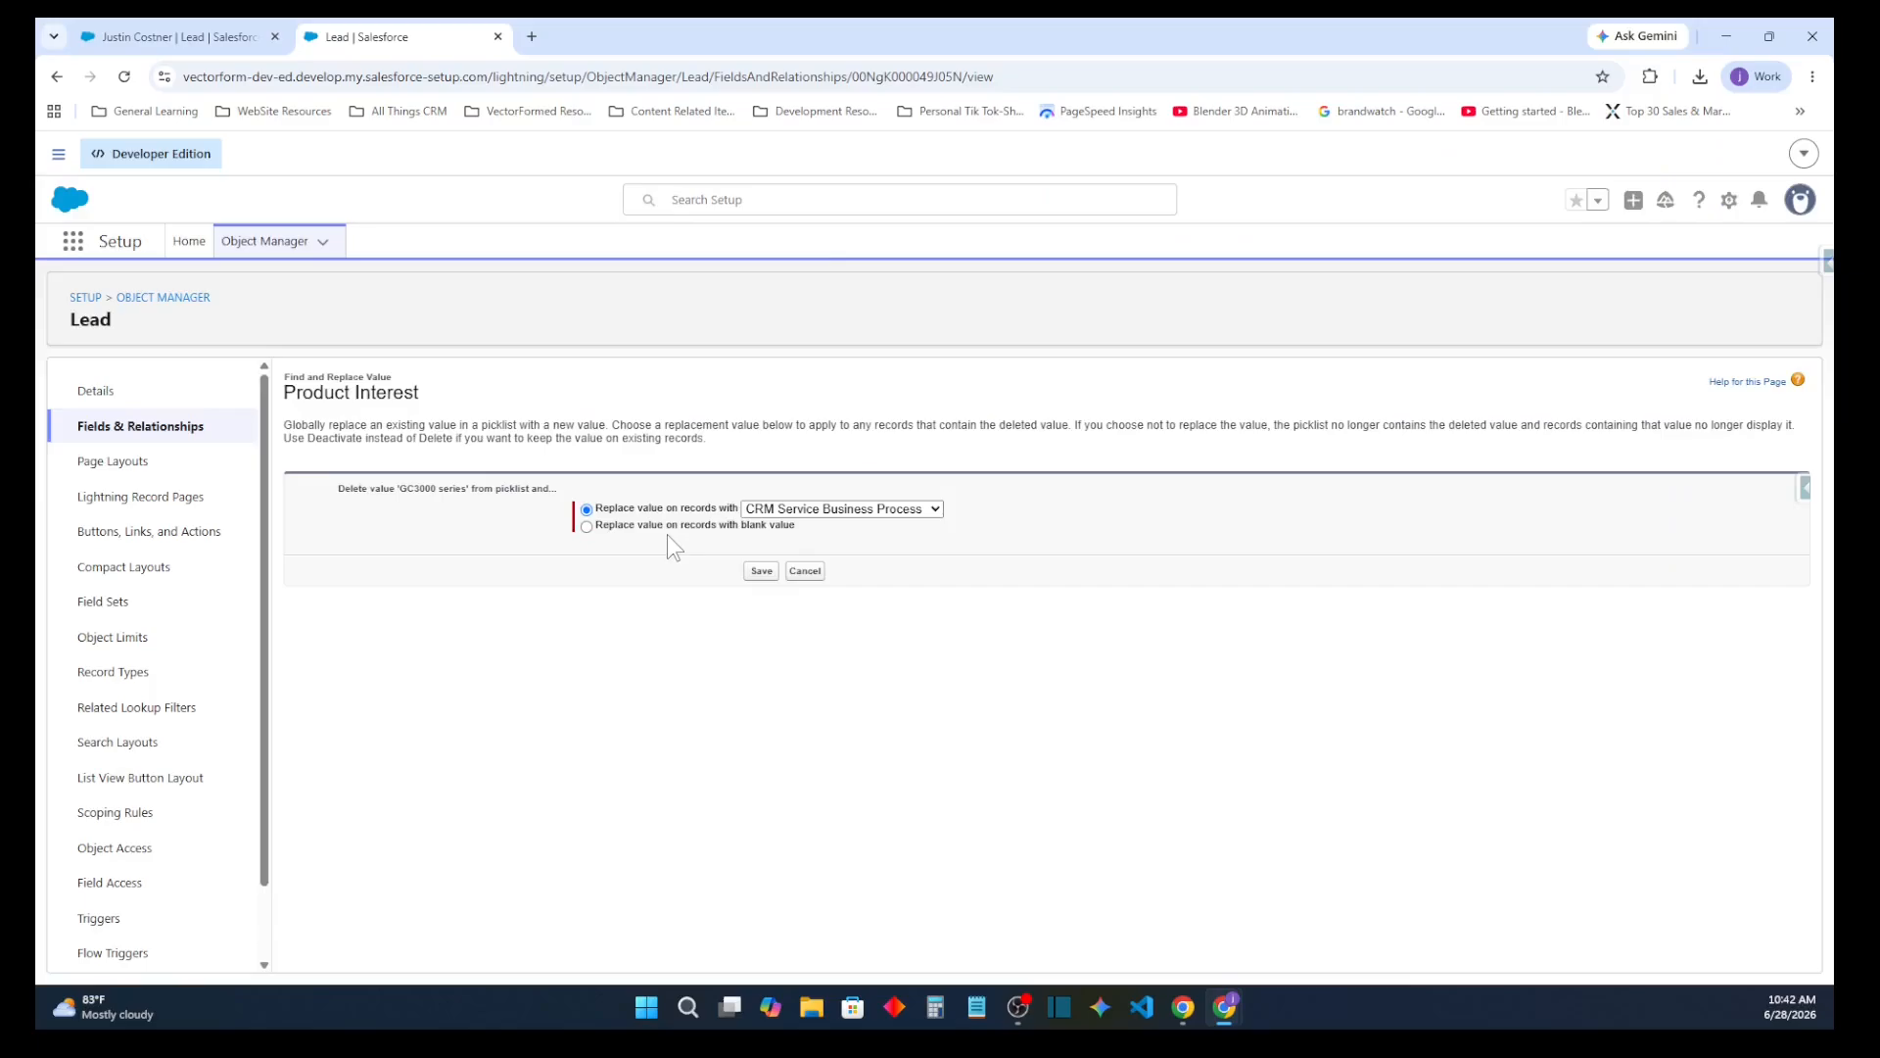
{"action": "left_click", "coordinate": [763, 574]}
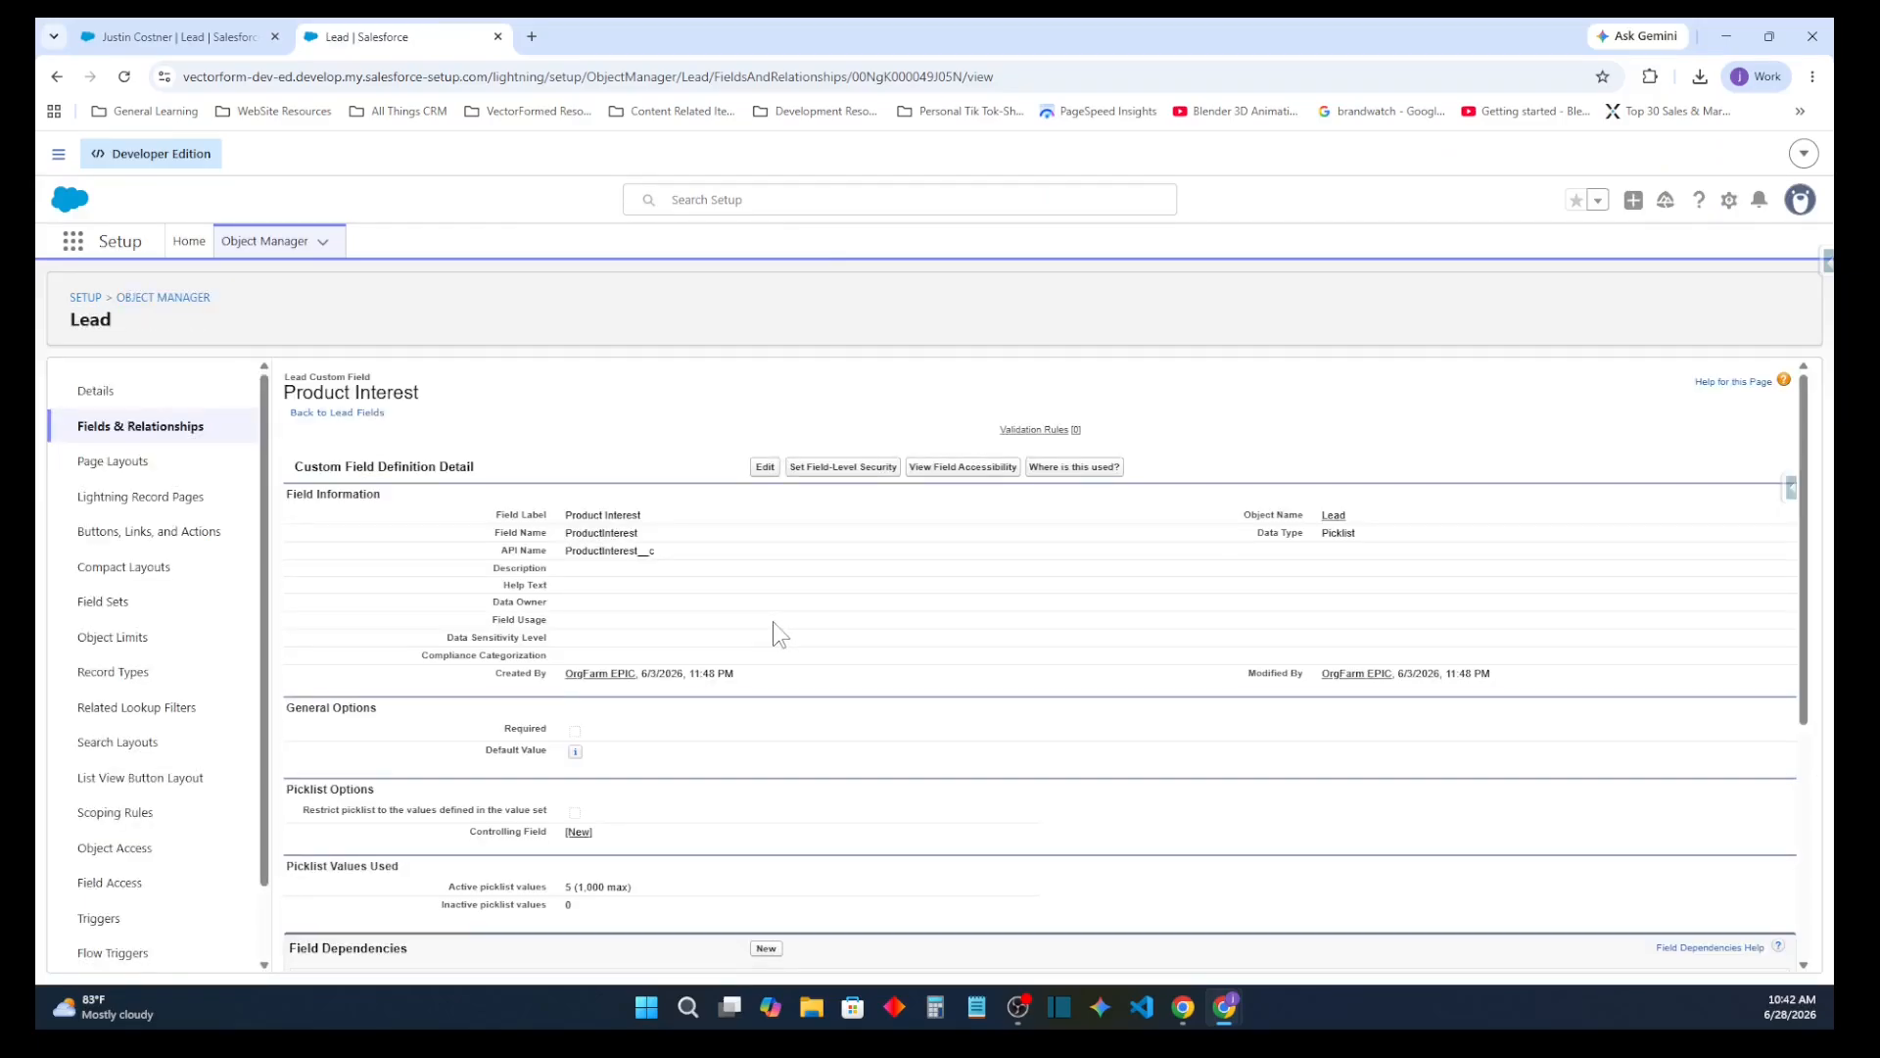
{"action": "scroll", "coordinate": [750, 645], "scroll_direction": "down", "scroll_amount": 3}
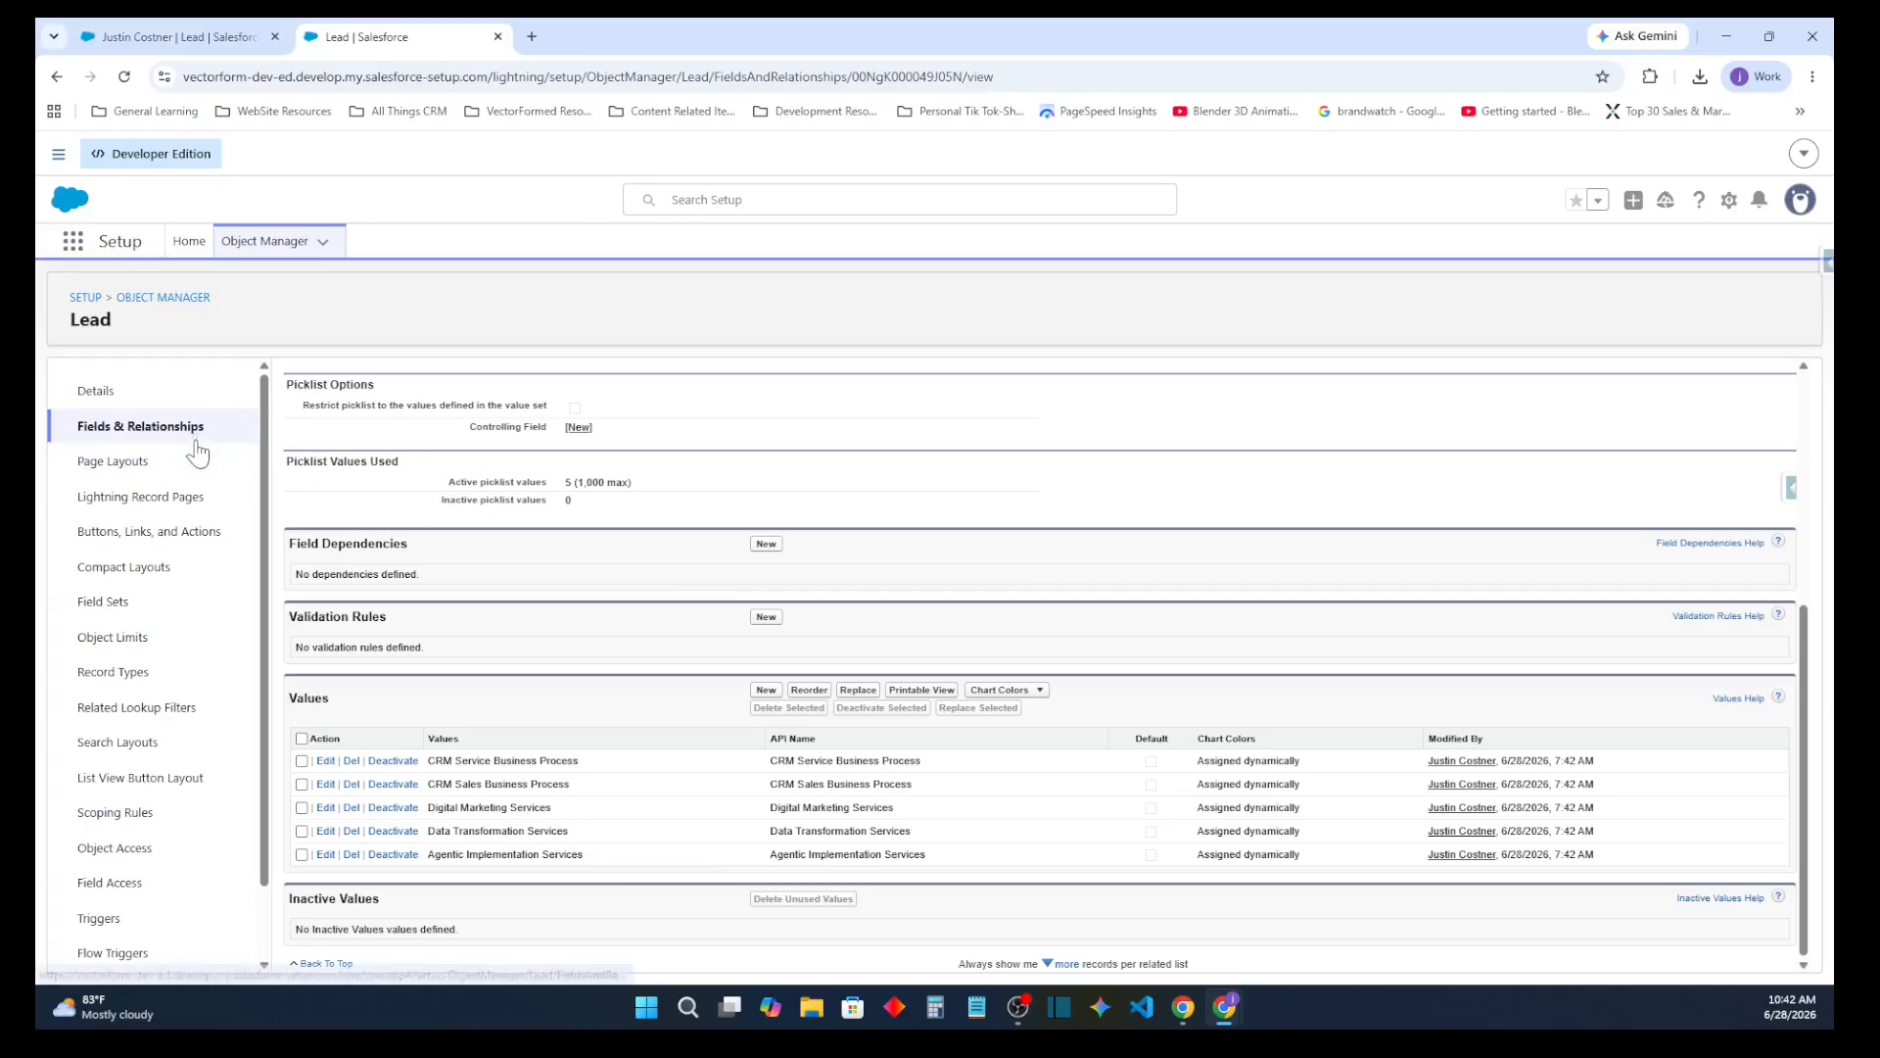
Find the Lead Status field among the Lead object's fields and open its picklist values
{"action": "left_click", "coordinate": [232, 431]}
{"action": "left_click", "coordinate": [1120, 388]}
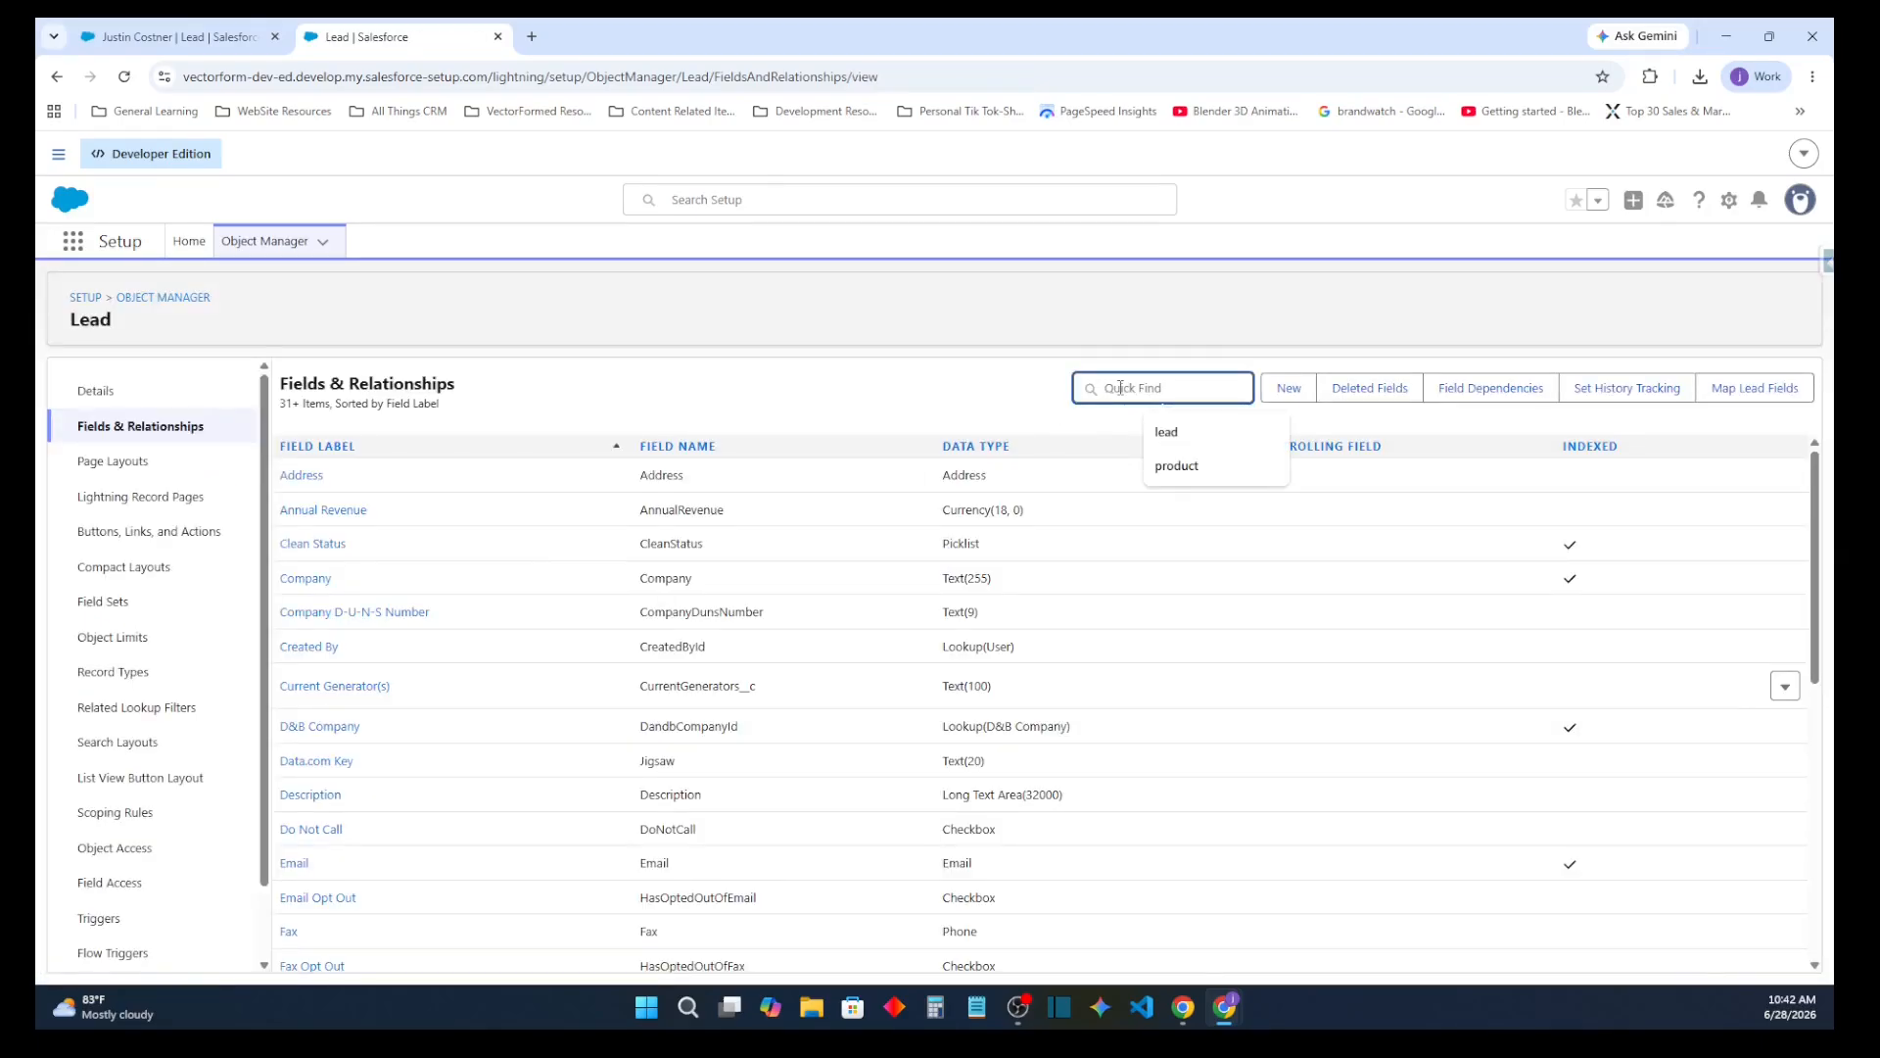
{"action": "type", "text": "lead stat"}
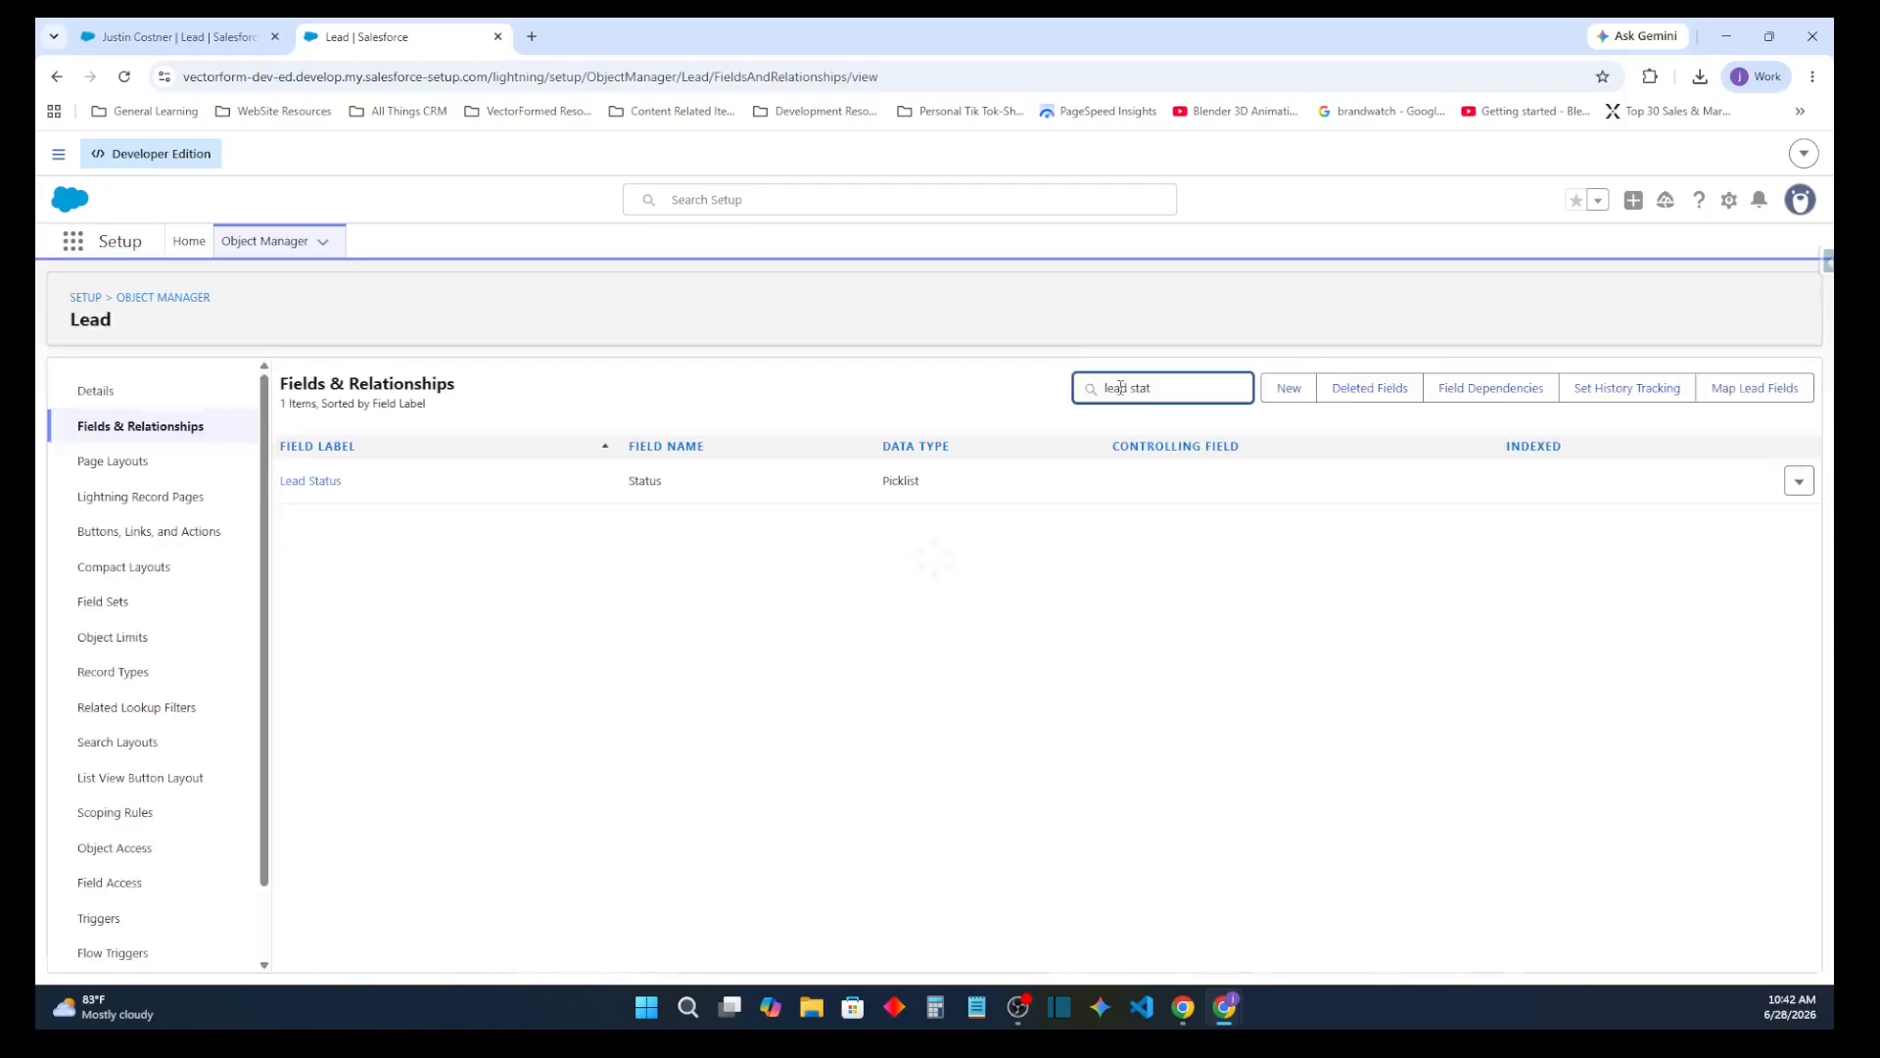
{"action": "left_click", "coordinate": [329, 478]}
{"action": "scroll", "coordinate": [533, 659], "scroll_direction": "down", "scroll_amount": 2}
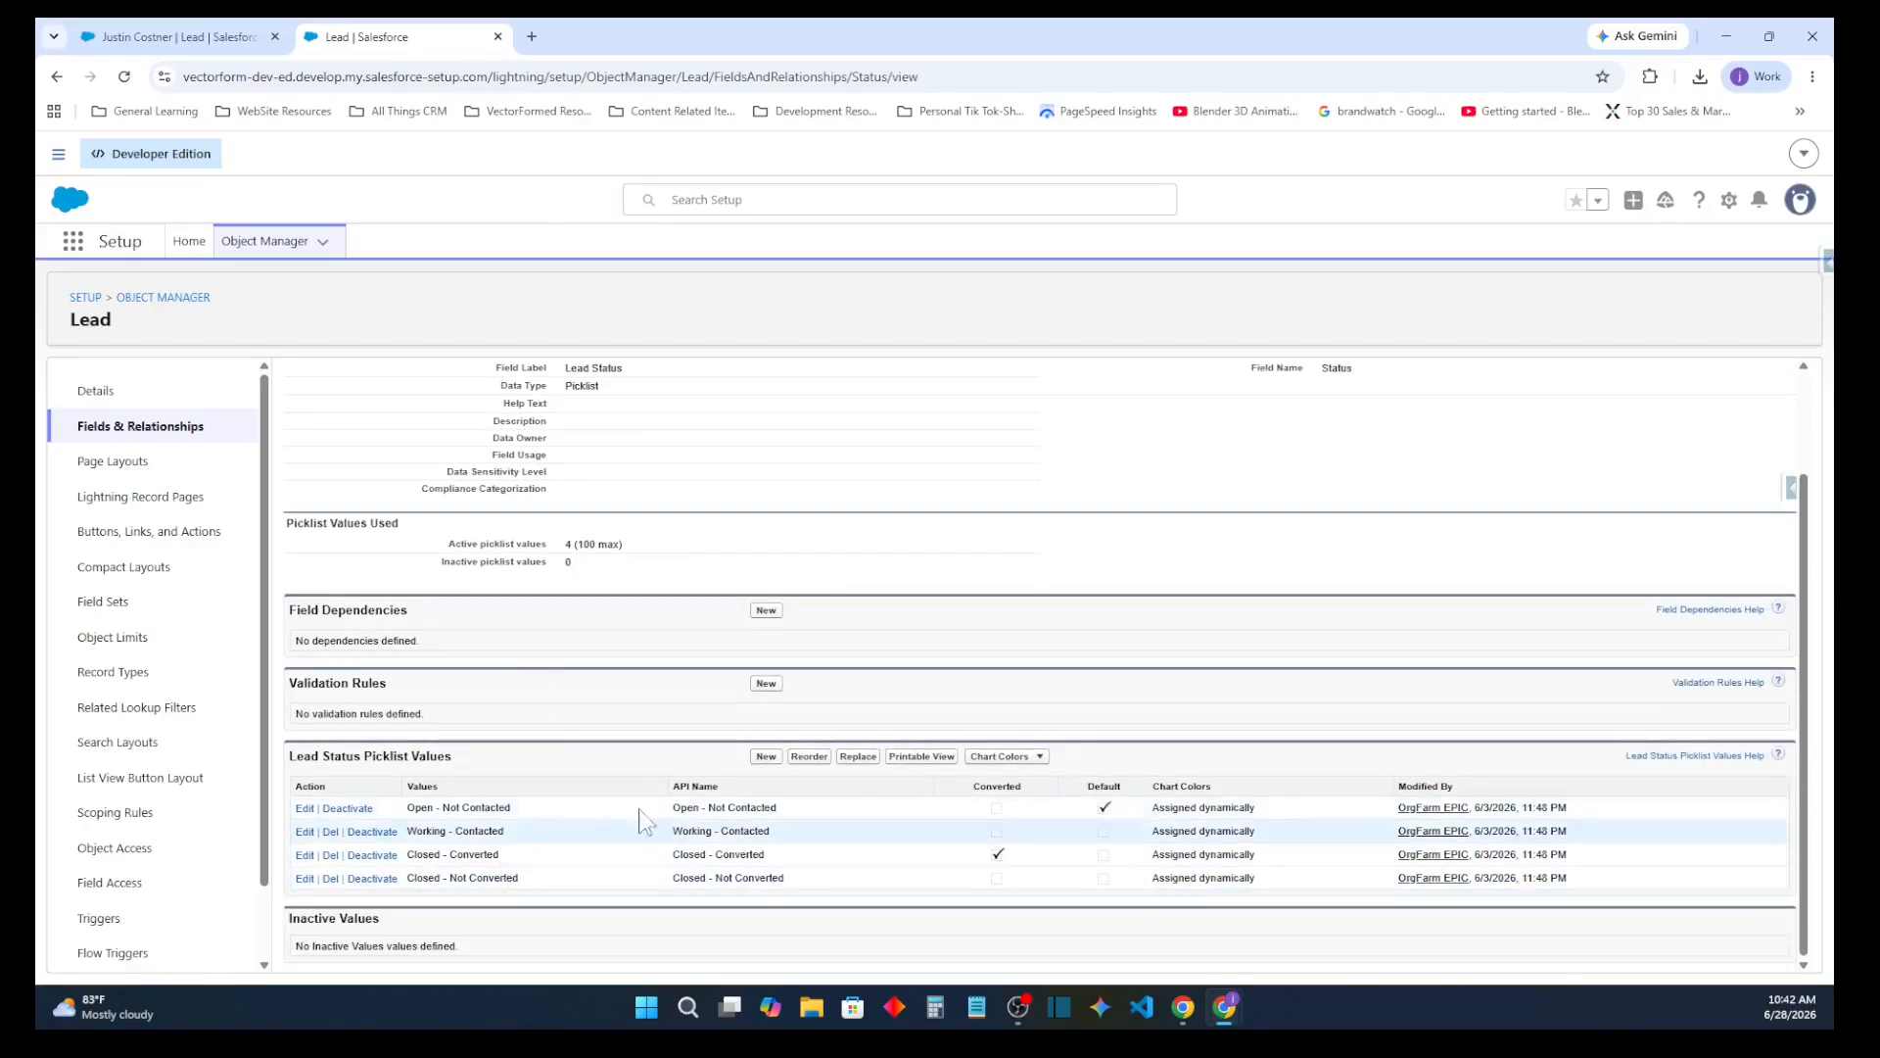
Add a Lead Status picklist value labelled Marketing-Nurture with an API name, include it in the Sales Lead Process, and save it
{"action": "left_click", "coordinate": [766, 756]}
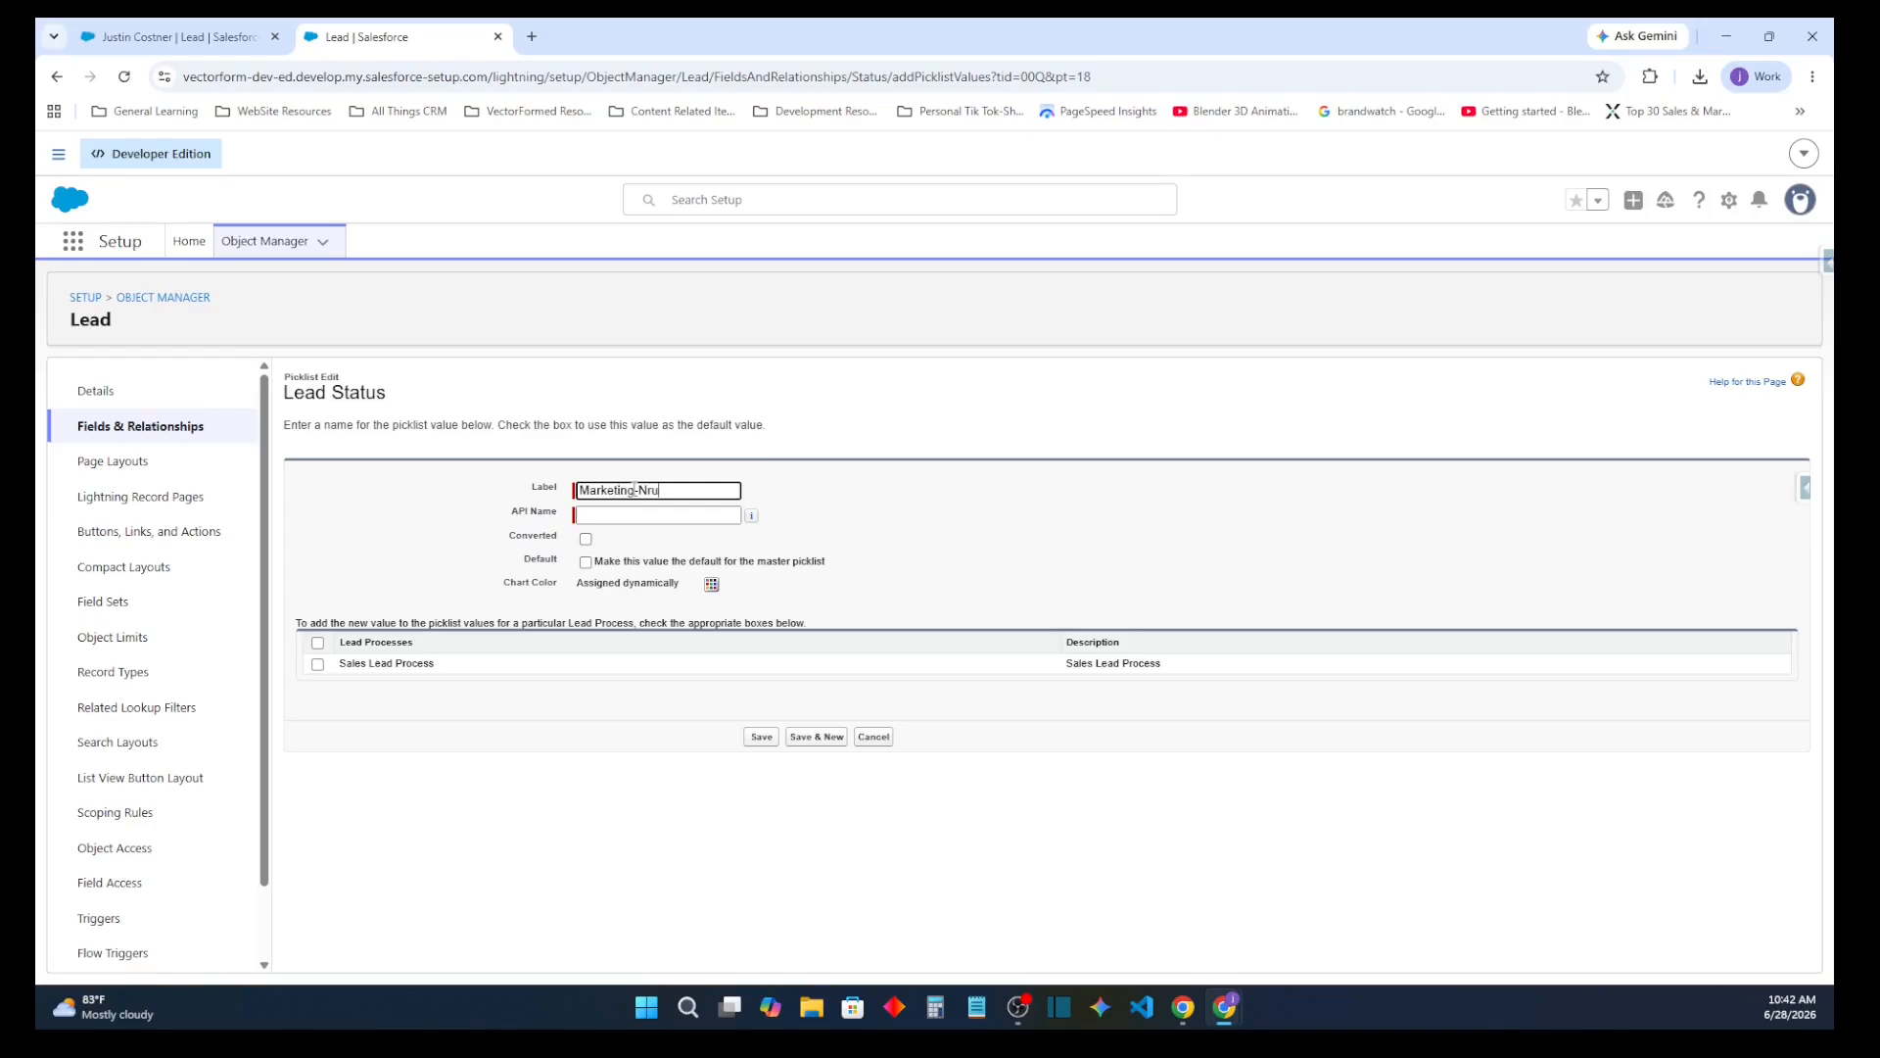
{"action": "type", "text": "Marketing-Nurture"}
{"action": "key", "text": "Tab"}
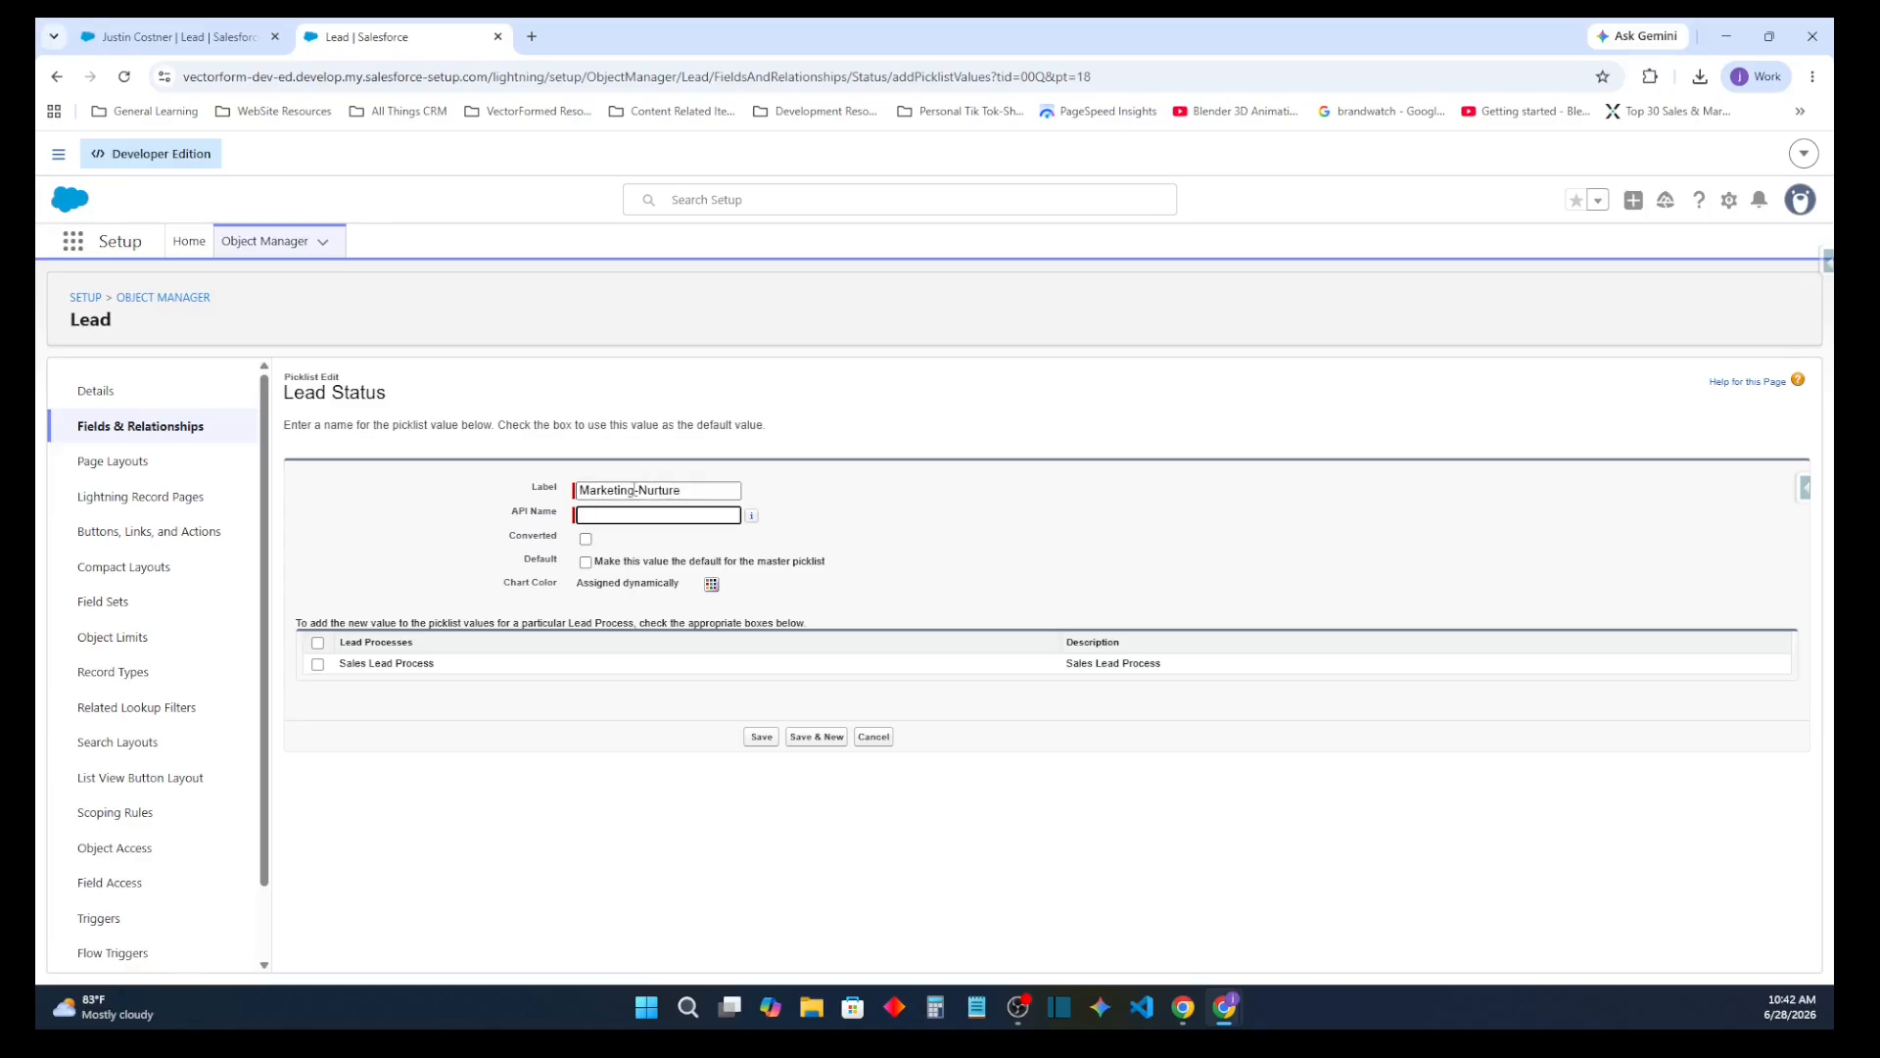
{"action": "type", "text": "Marketing_Nurture"}
{"action": "left_click", "coordinate": [317, 666]}
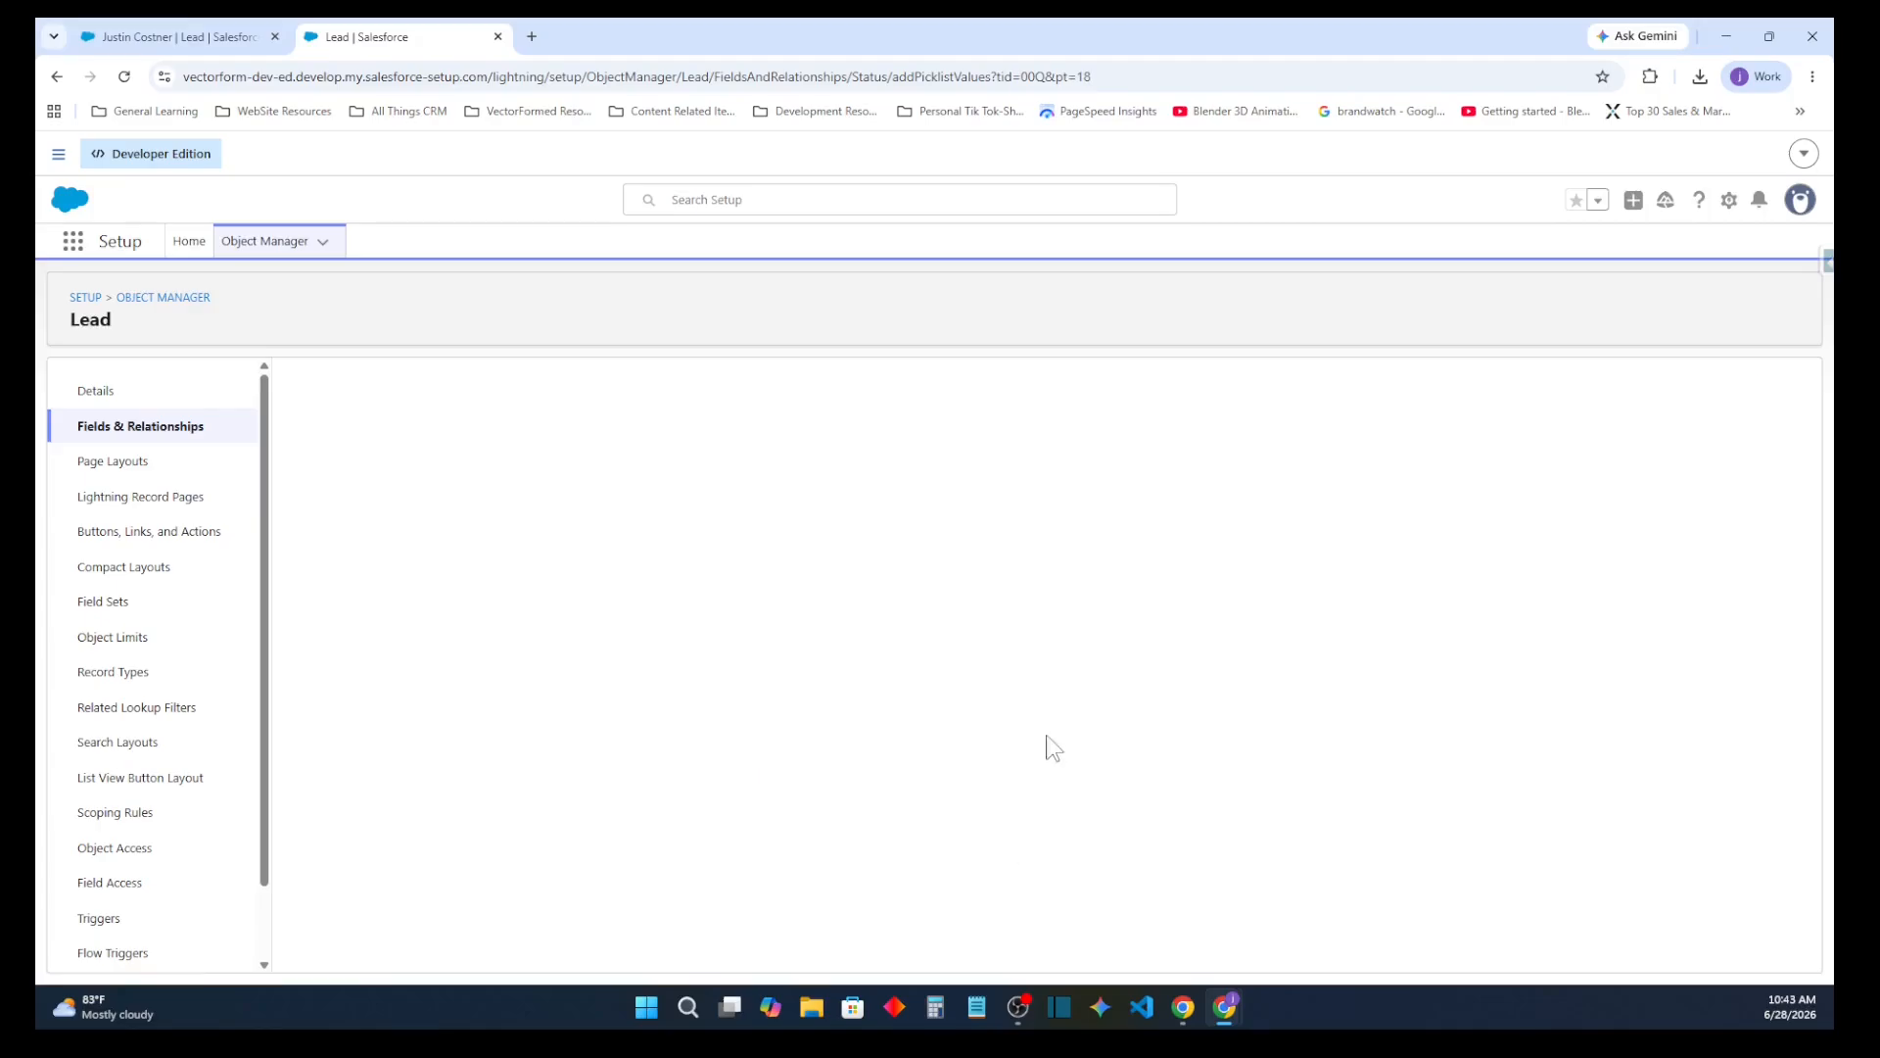
Review the Lead Status picklist values on the Lead object
{"action": "scroll", "coordinate": [839, 726], "scroll_direction": "down", "scroll_amount": 2}
{"action": "scroll", "coordinate": [764, 754], "scroll_direction": "down", "scroll_amount": 1}
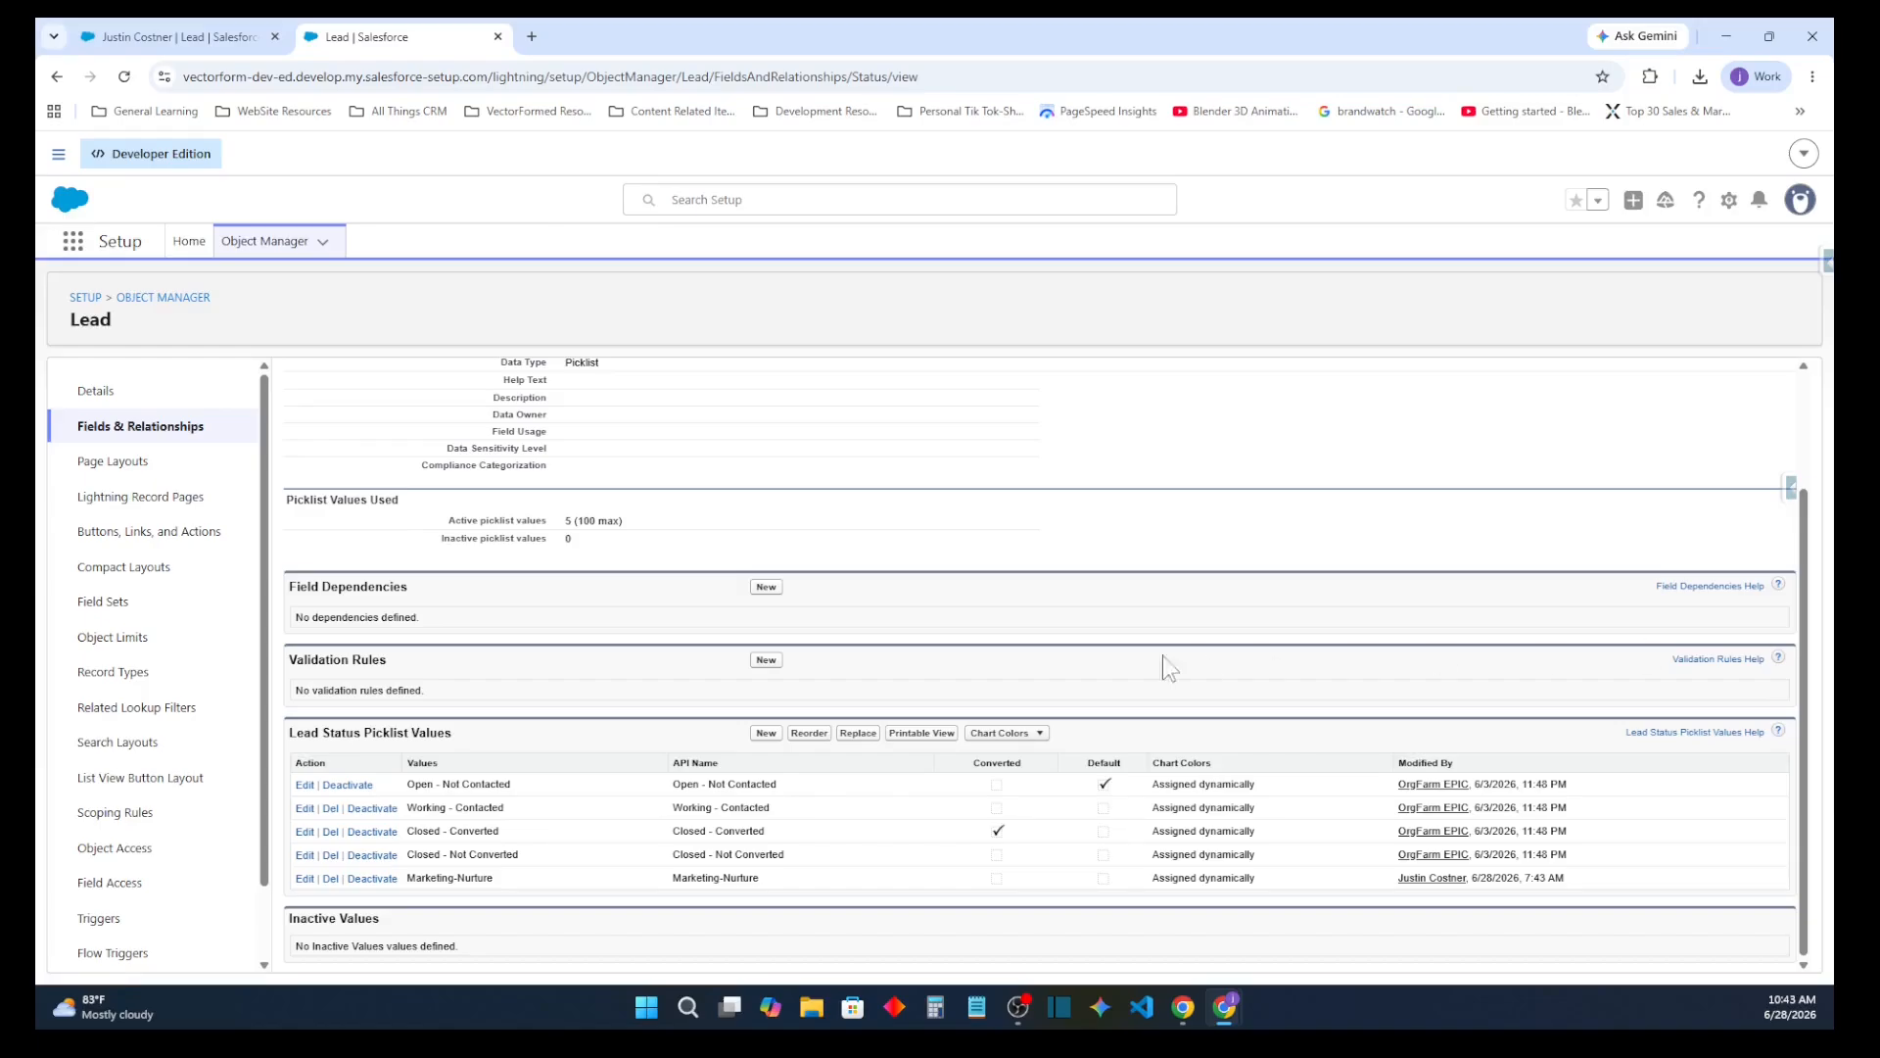
{"action": "left_click", "coordinate": [192, 437]}
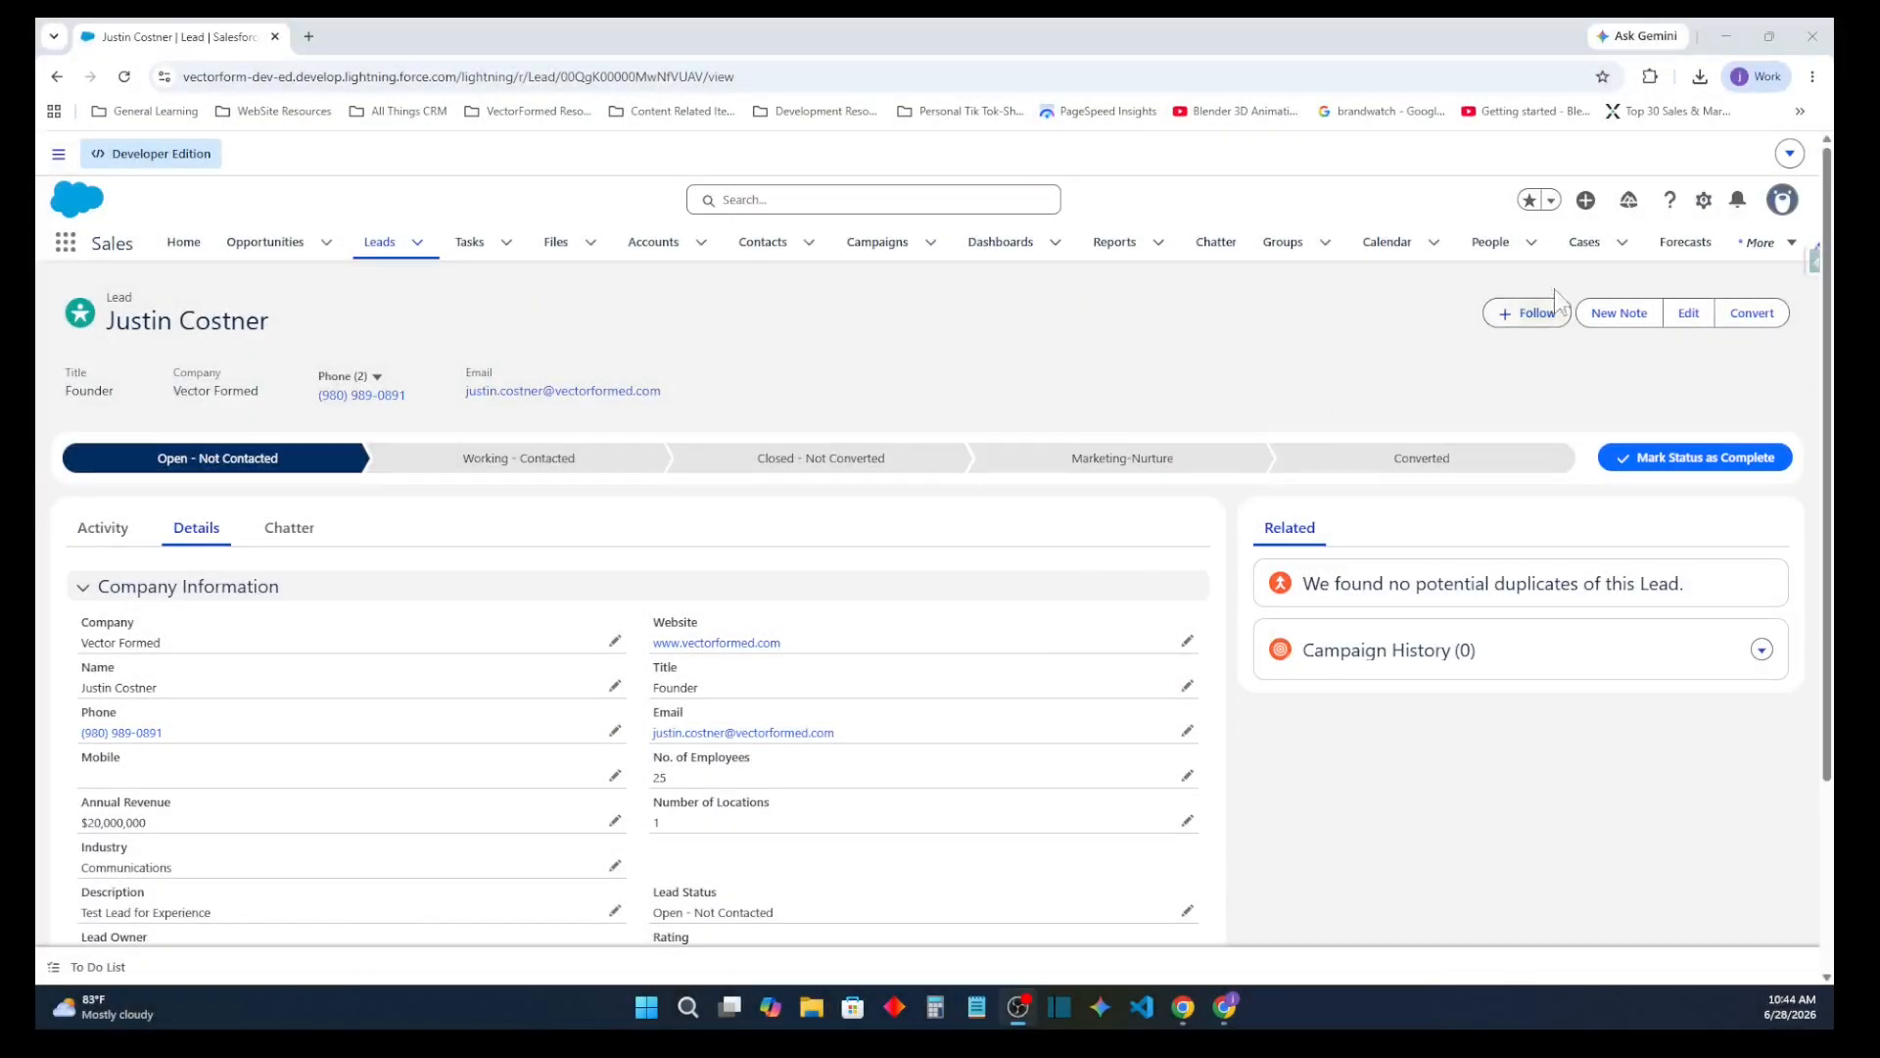
Open the lead record's page for editing in Lightning App Builder and dismiss the new-feature notice
{"action": "left_click", "coordinate": [1704, 199]}
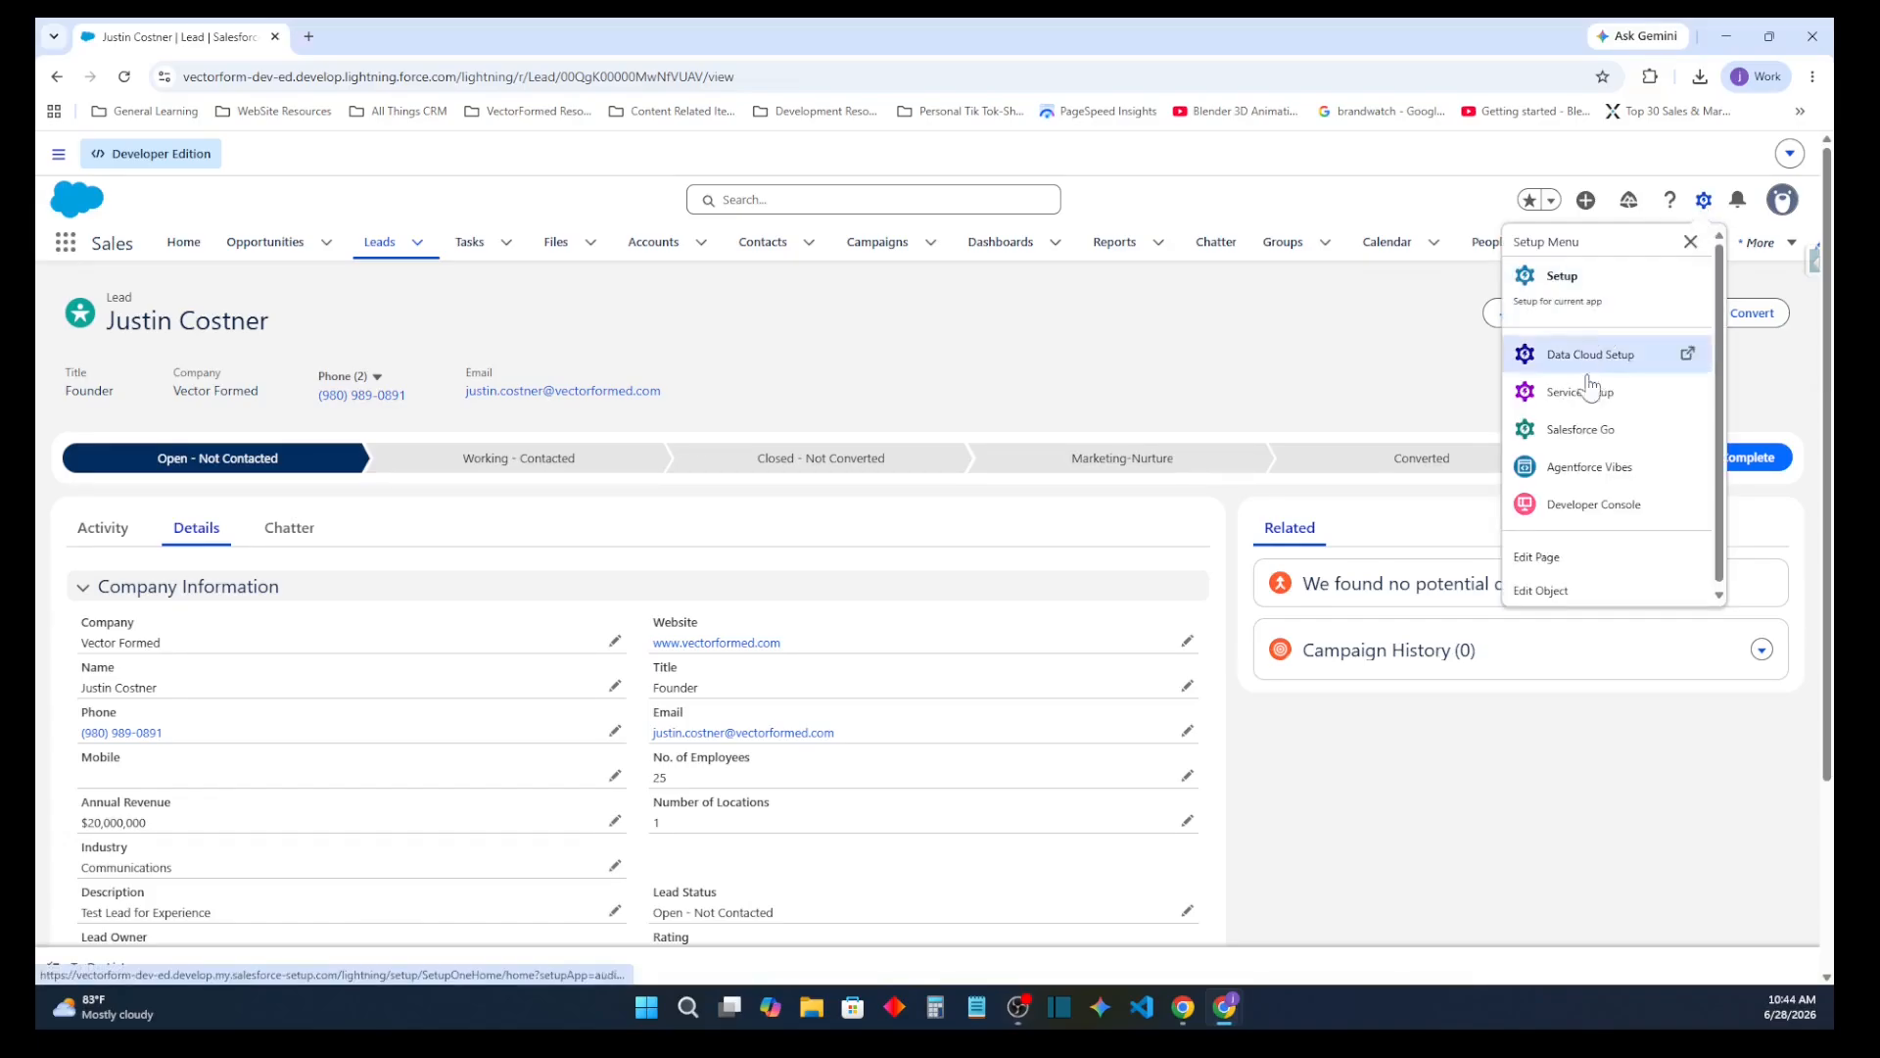
{"action": "left_click", "coordinate": [1586, 562]}
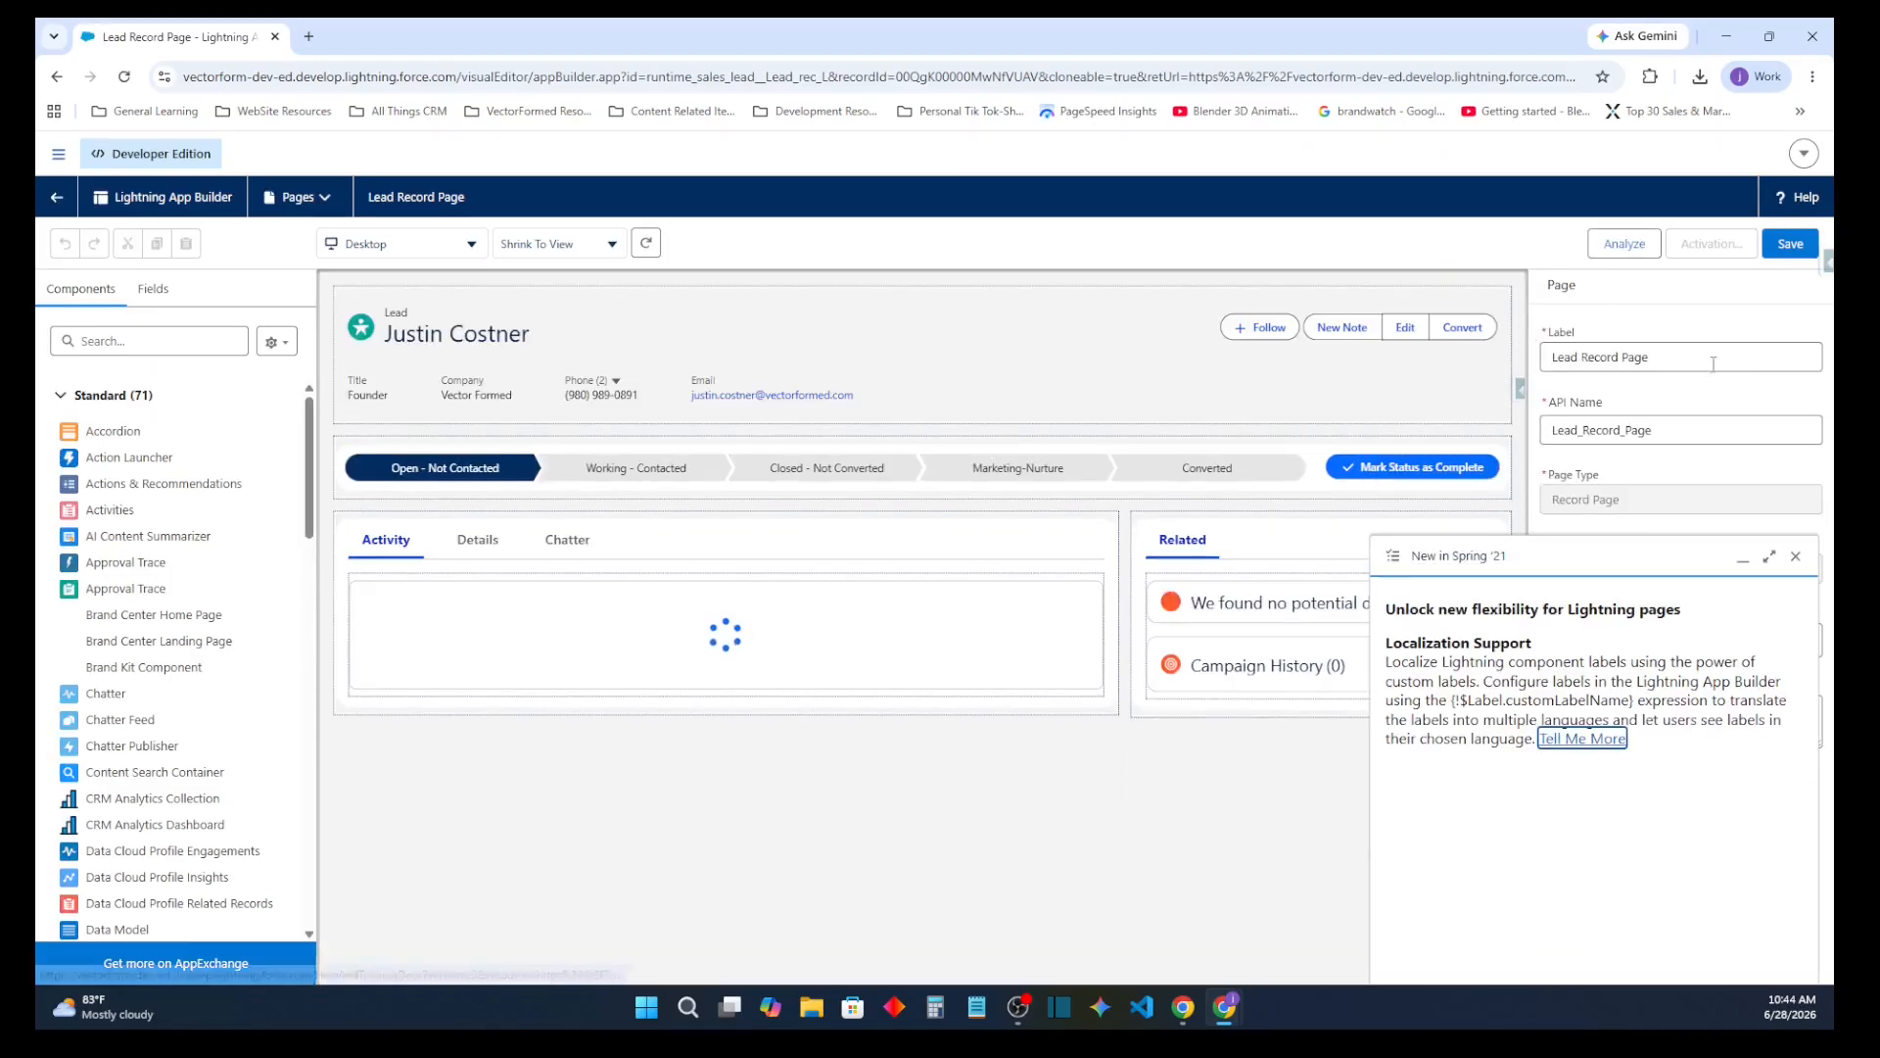
{"action": "left_click", "coordinate": [1795, 556]}
Change the record page's label to Sales Lightning Experience
{"action": "left_click", "coordinate": [1688, 368]}
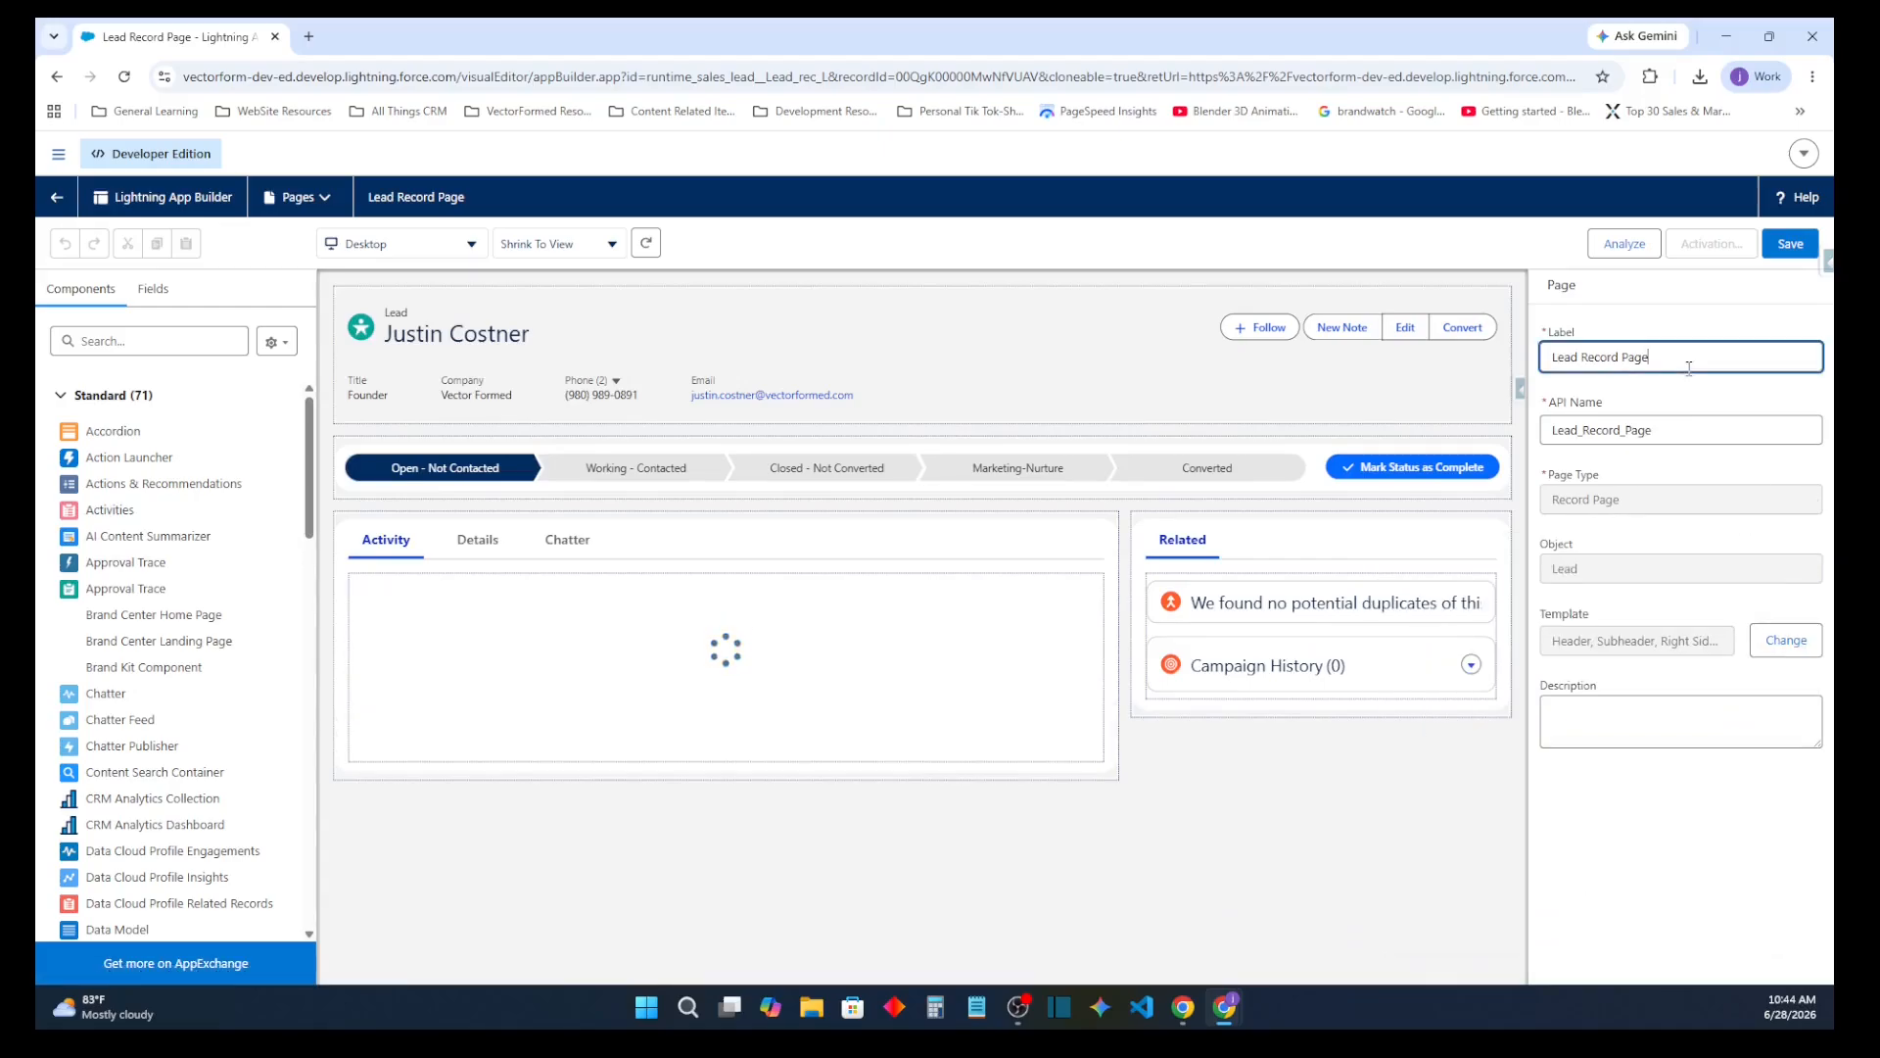
{"action": "triple_click", "coordinate": [1689, 369]}
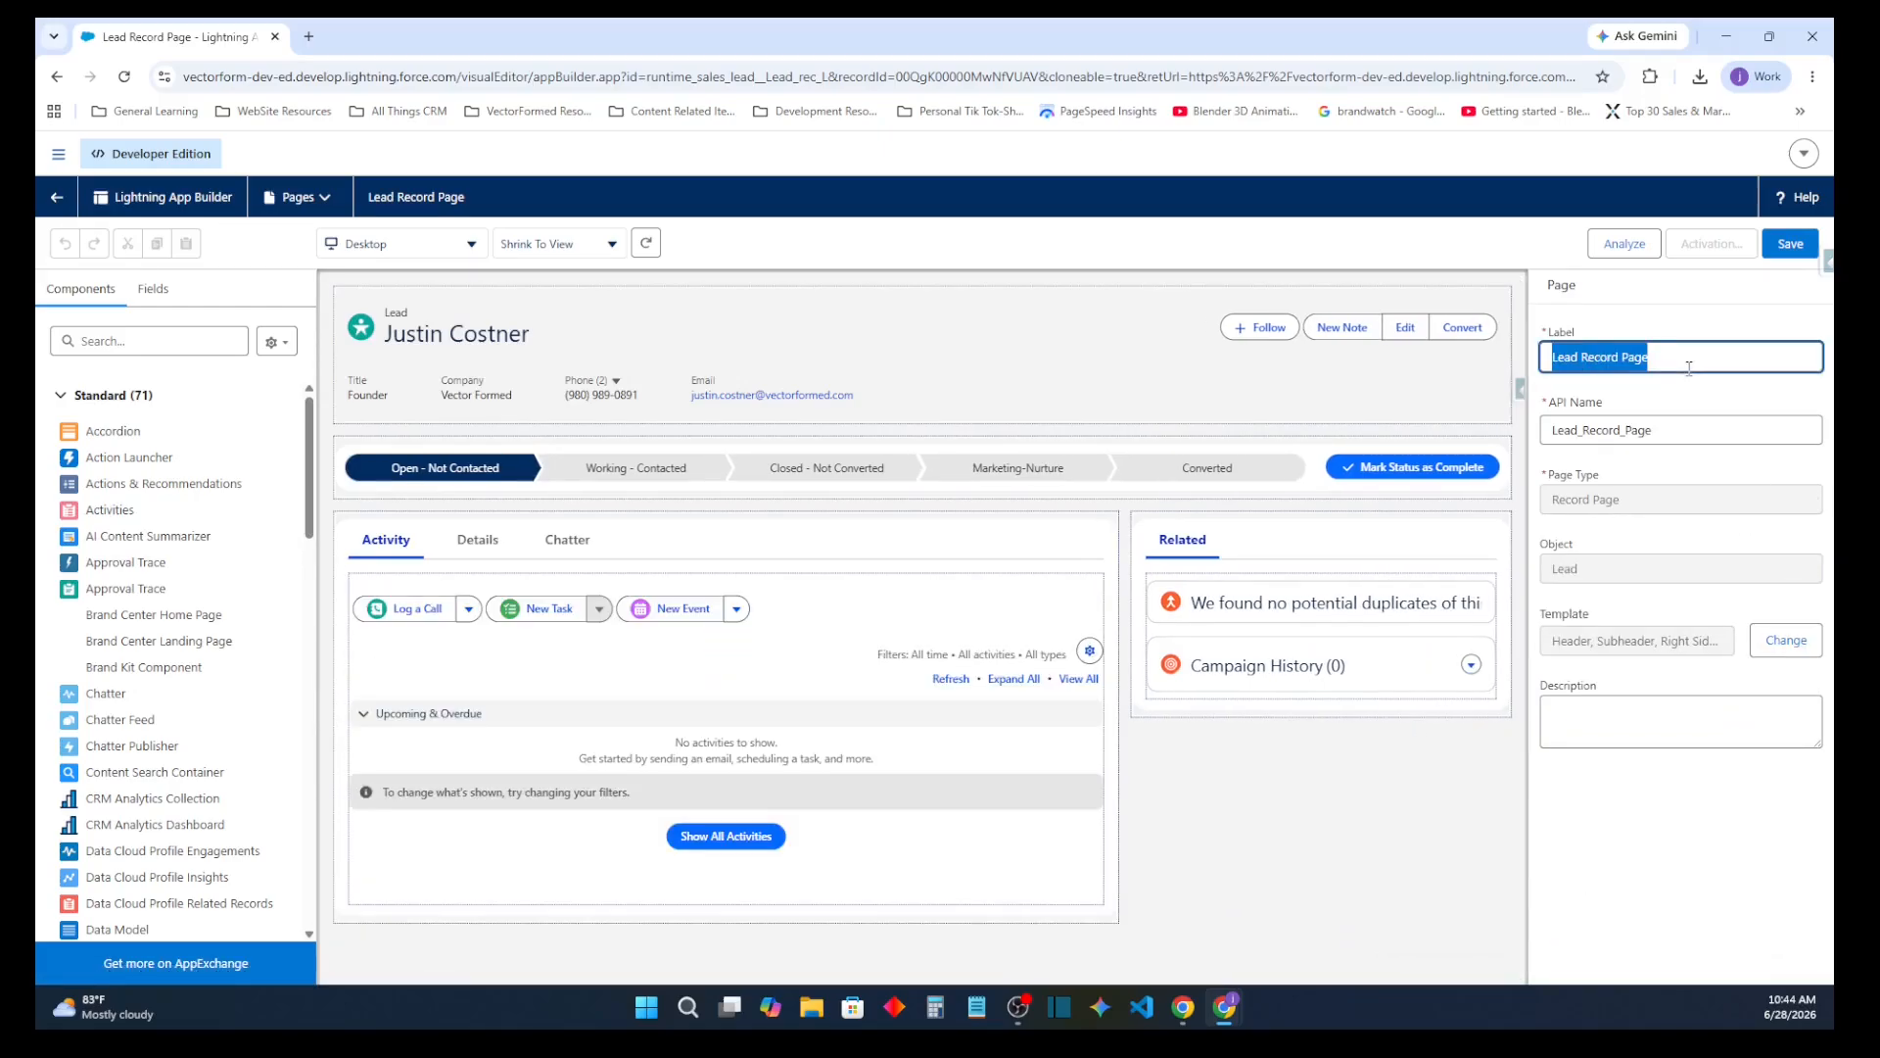
{"action": "key", "text": "BackSpace"}
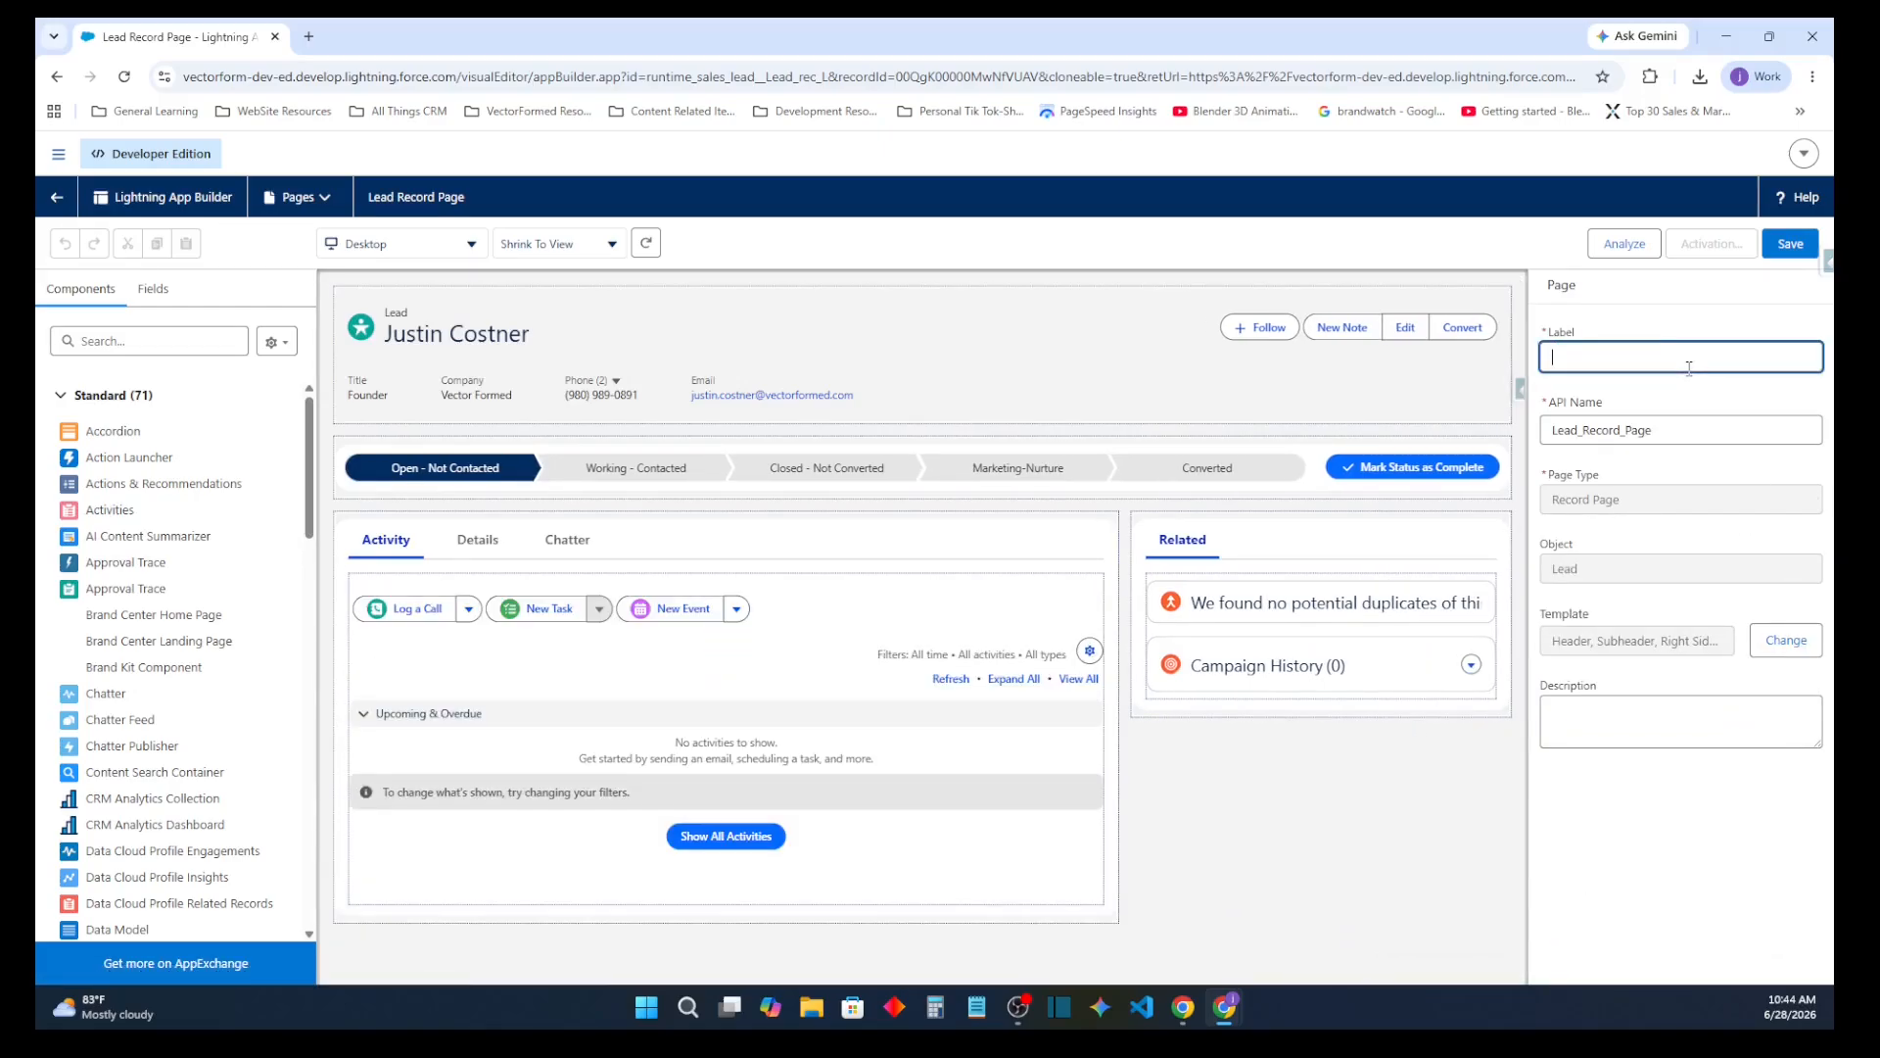
{"action": "type", "text": "Sales Lightning Experience"}
{"action": "key", "text": "Tab"}
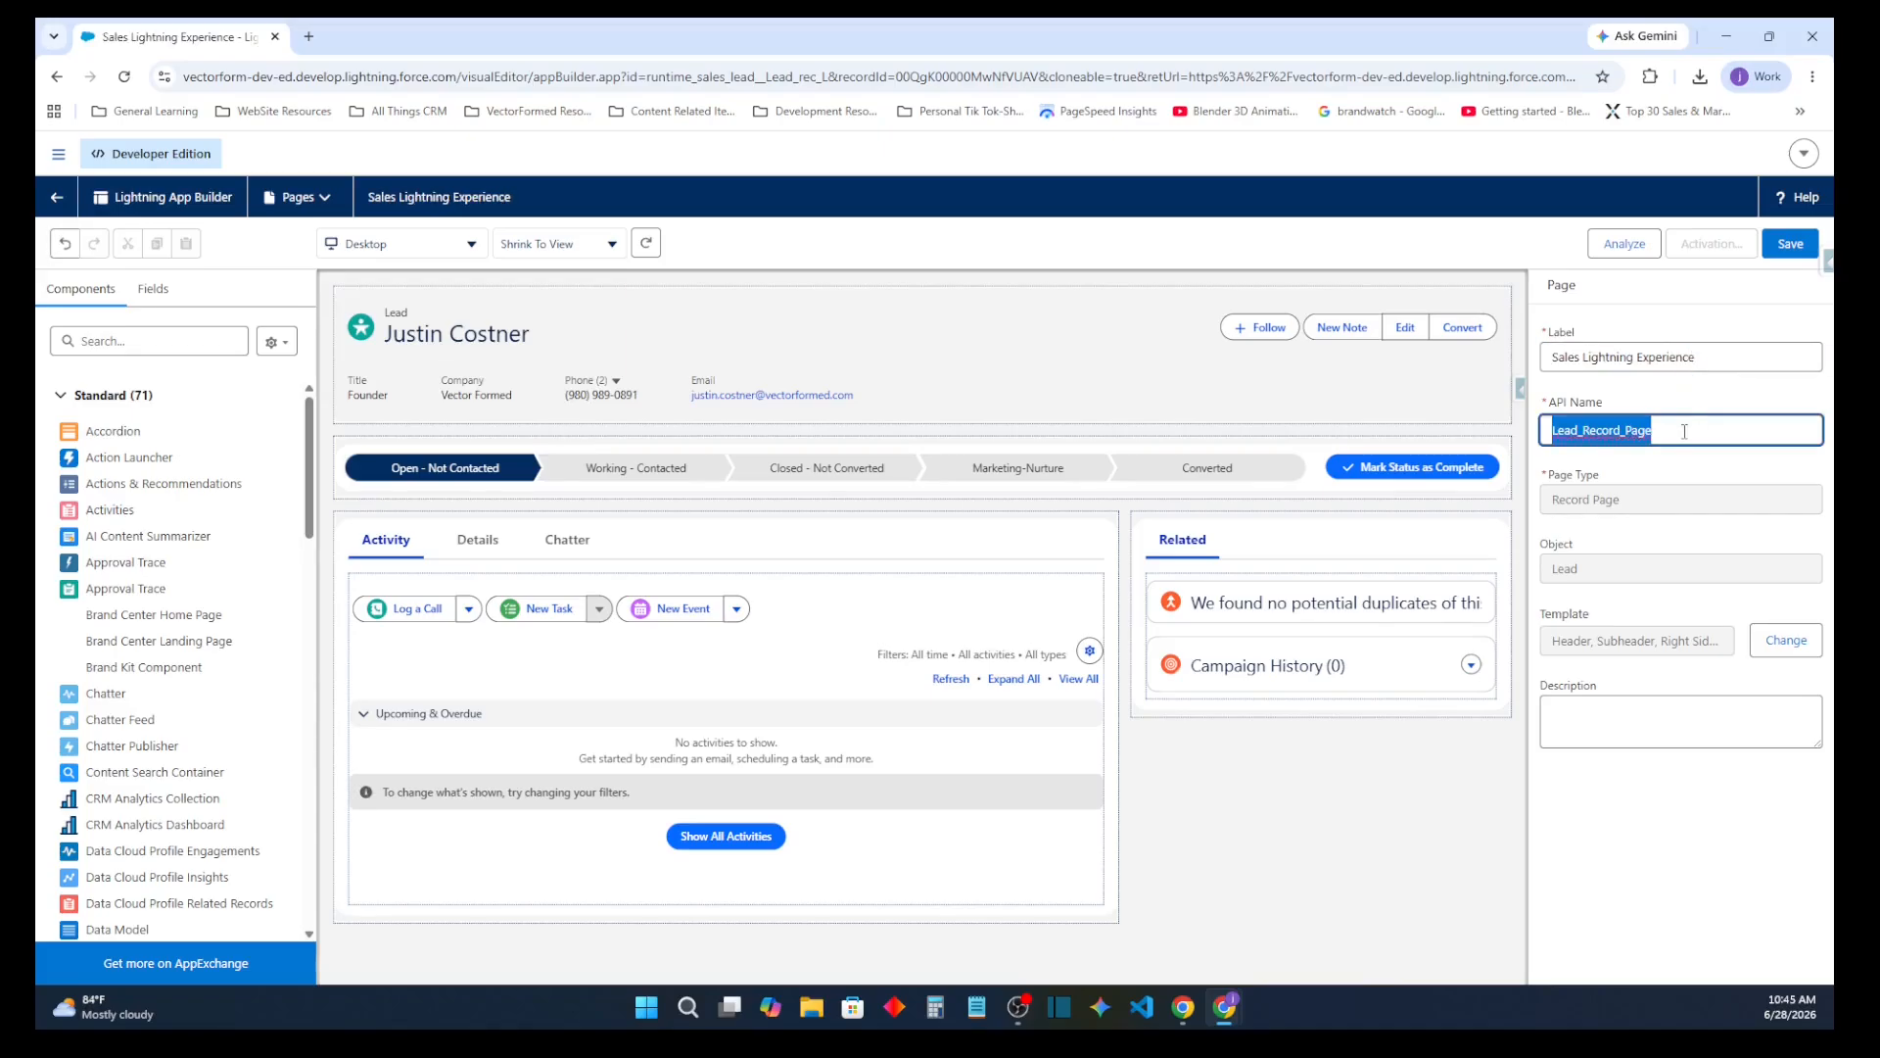
Set the record page's API name to Sales_Lightning_Experience
{"action": "key", "text": "BackSpace"}
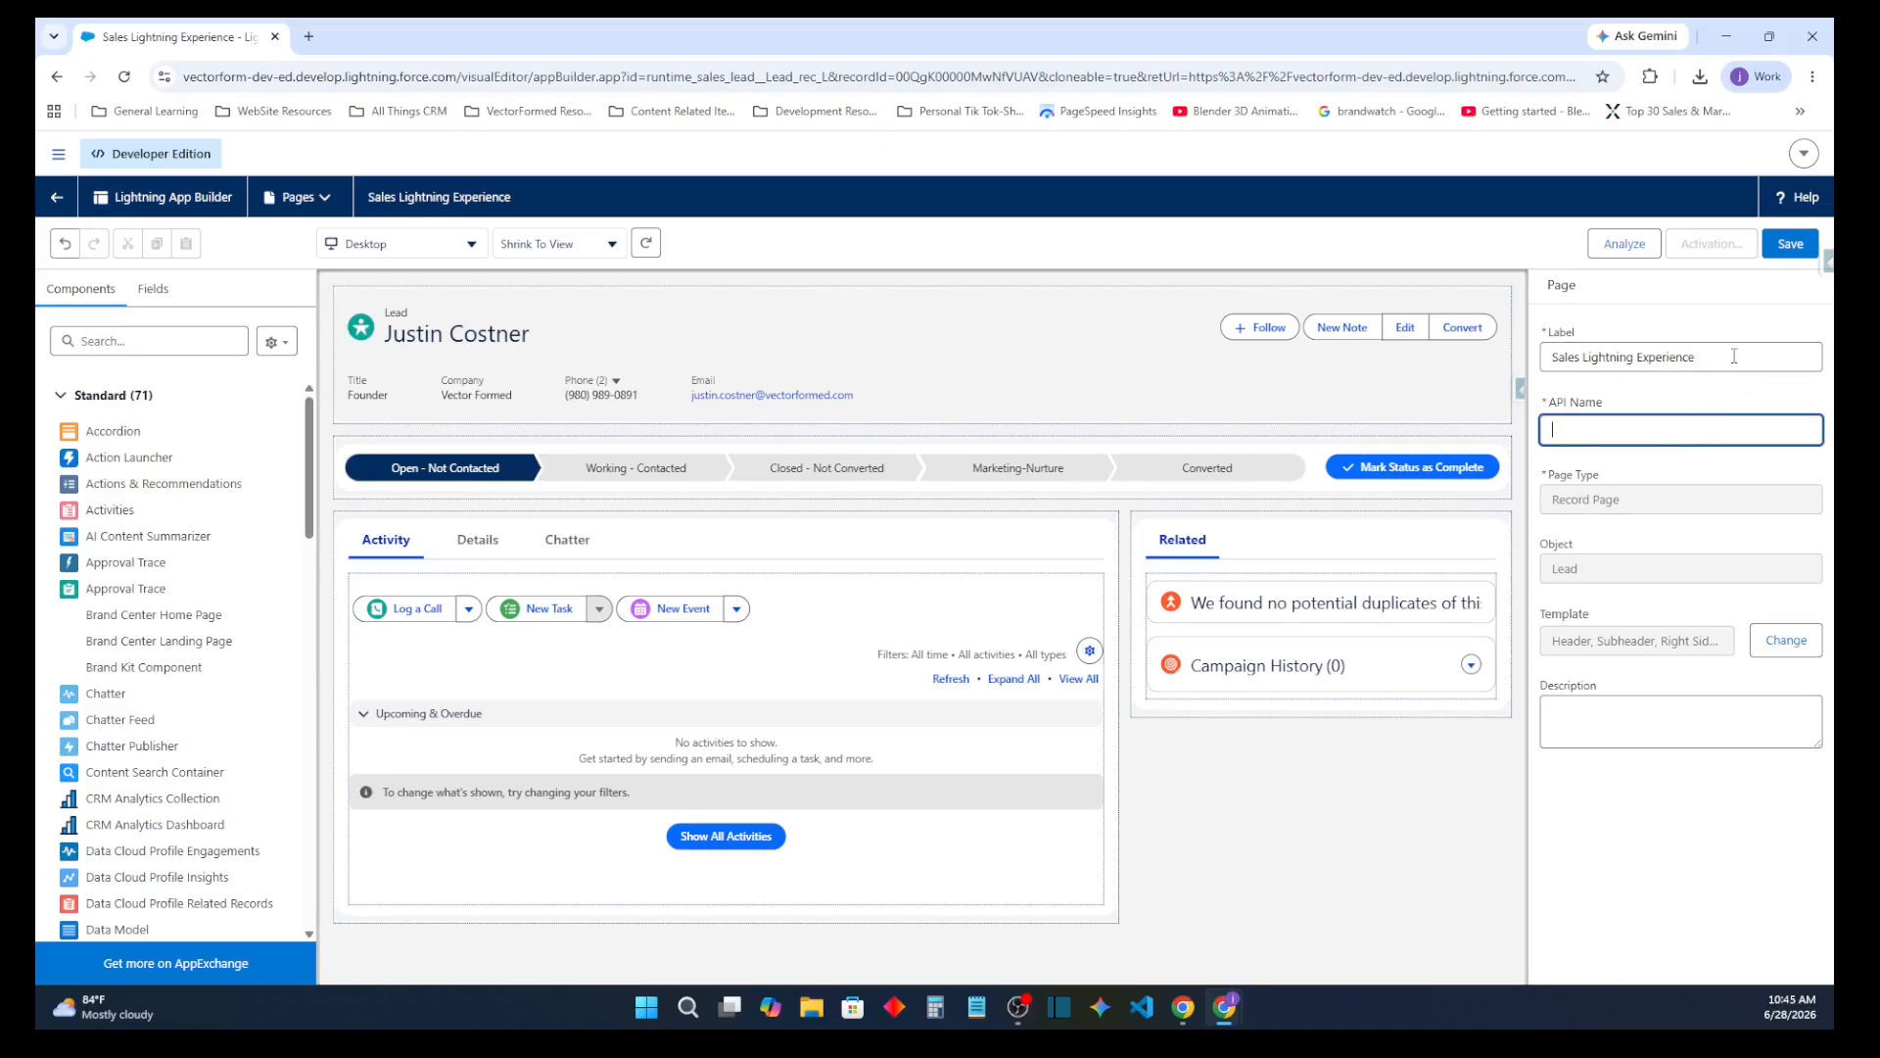
{"action": "left_click", "coordinate": [1734, 358]}
{"action": "left_click", "coordinate": [1701, 425]}
{"action": "left_click", "coordinate": [1701, 380]}
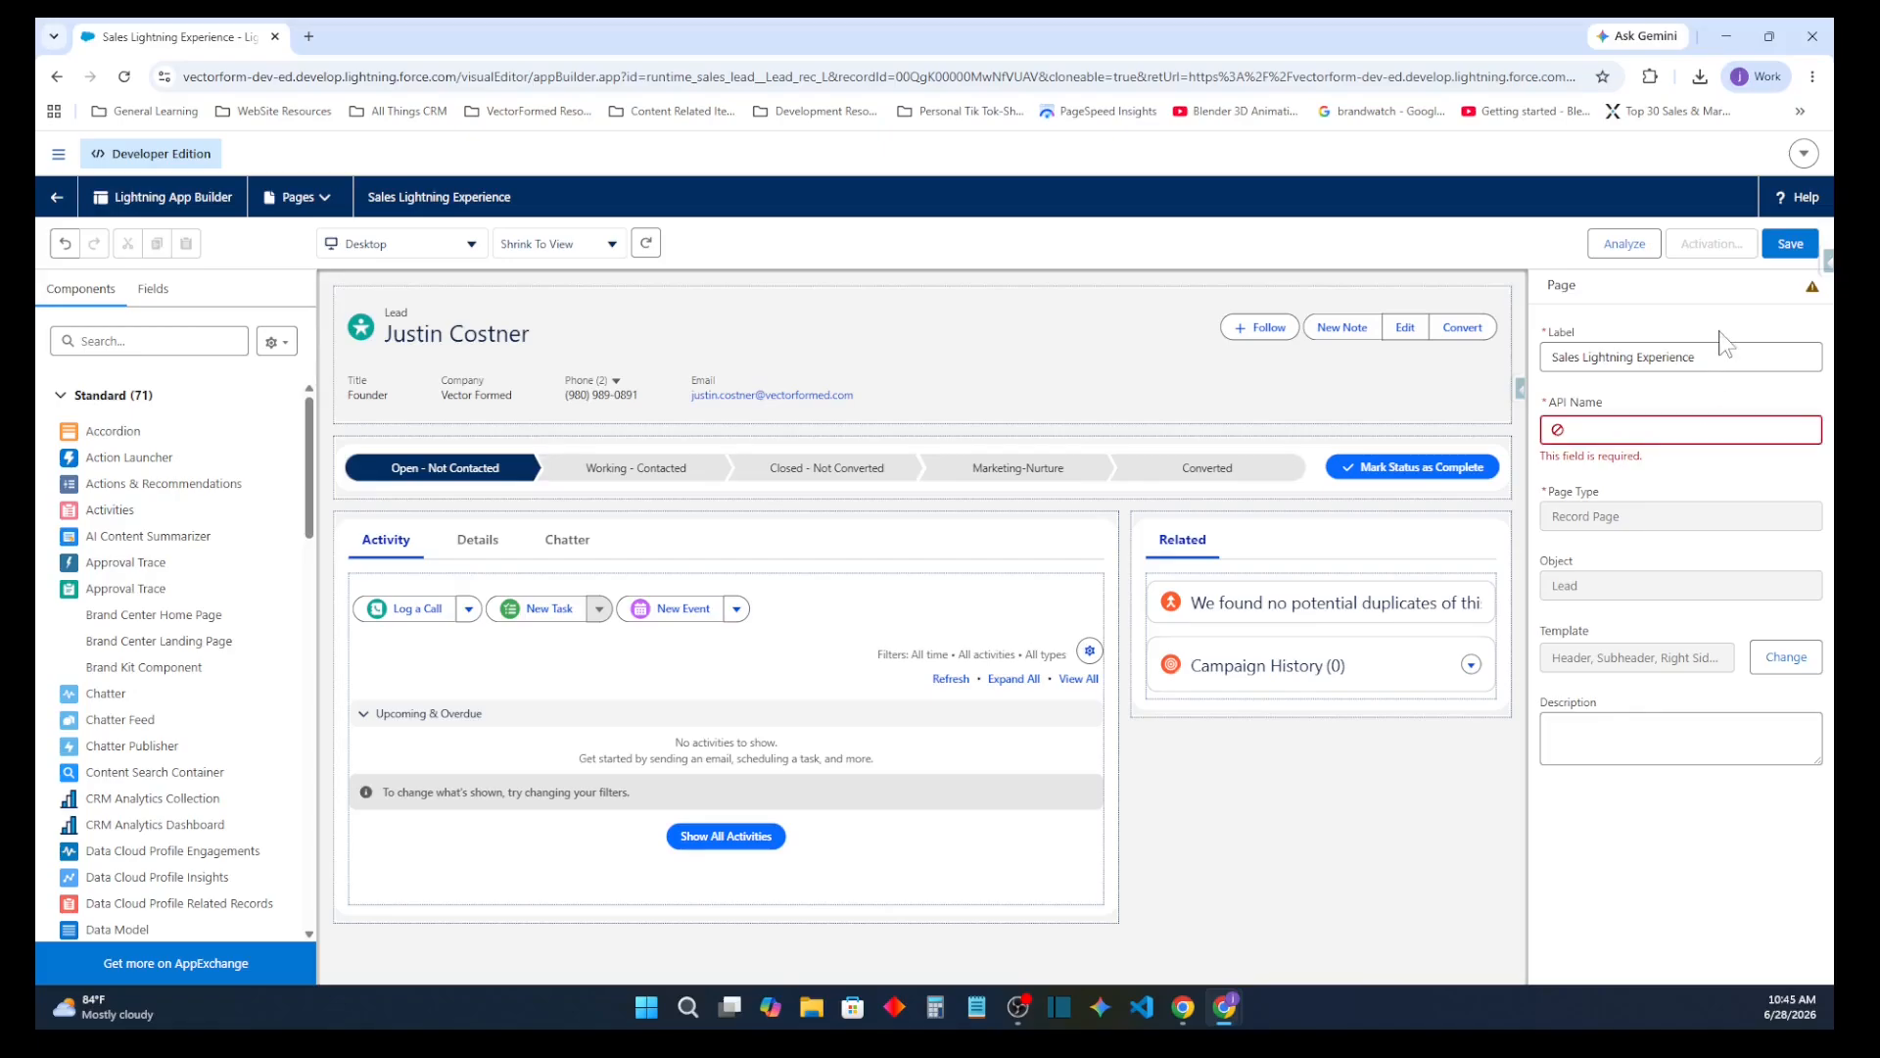
{"action": "left_click", "coordinate": [1717, 353]}
{"action": "key", "text": "Tab"}
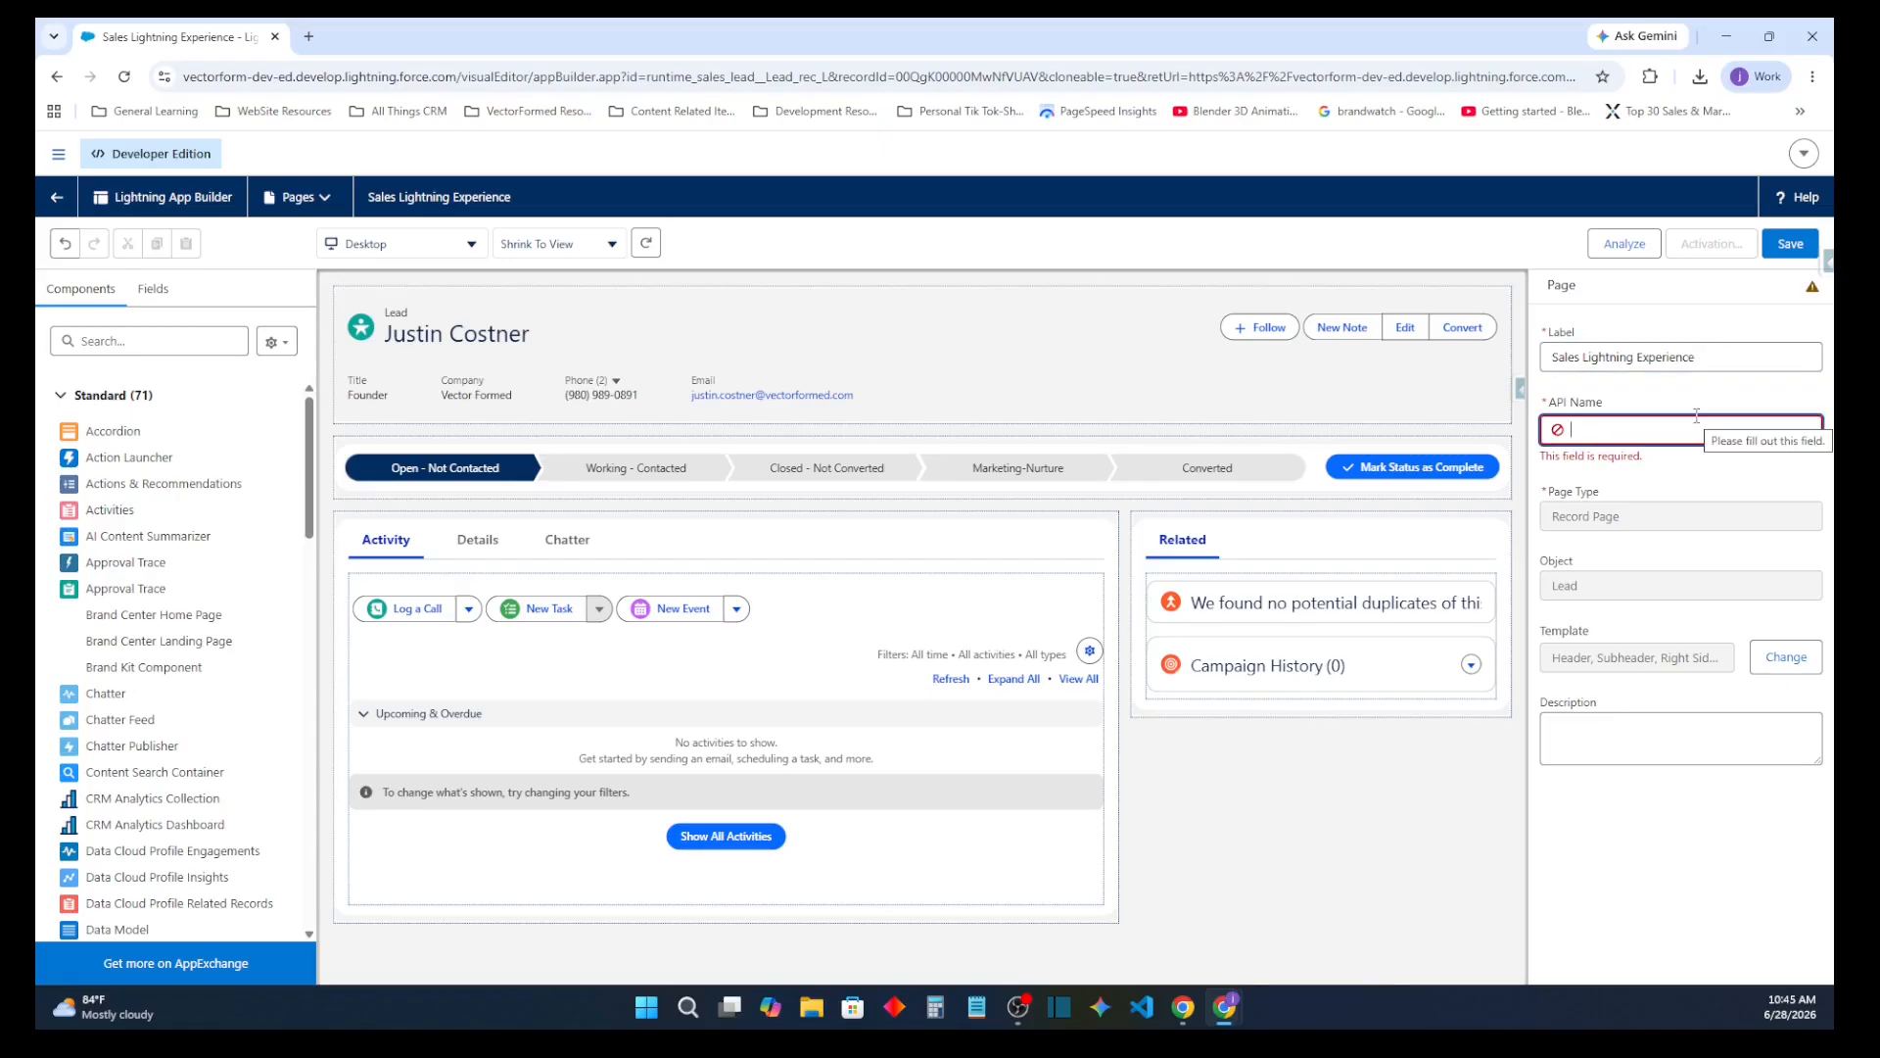
{"action": "type", "text": "Sales_Lightning_Experience"}
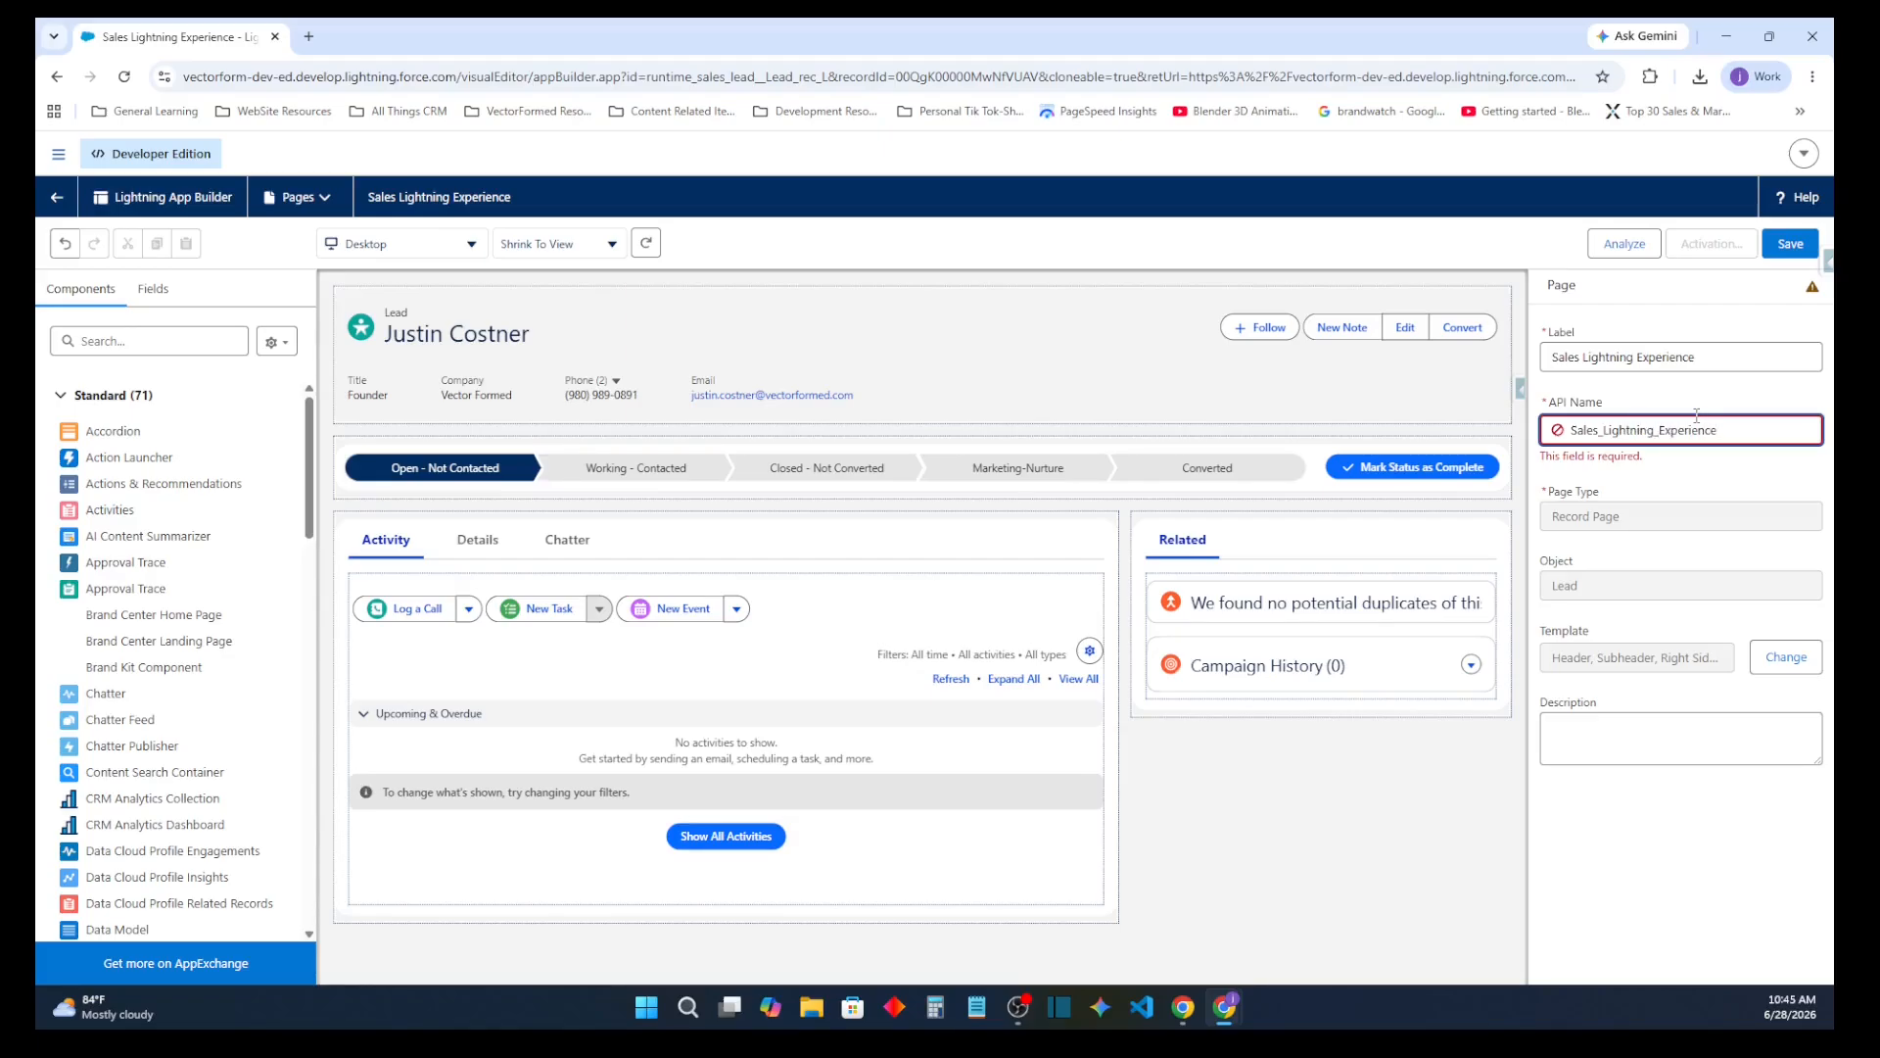
{"action": "left_click", "coordinate": [1645, 508]}
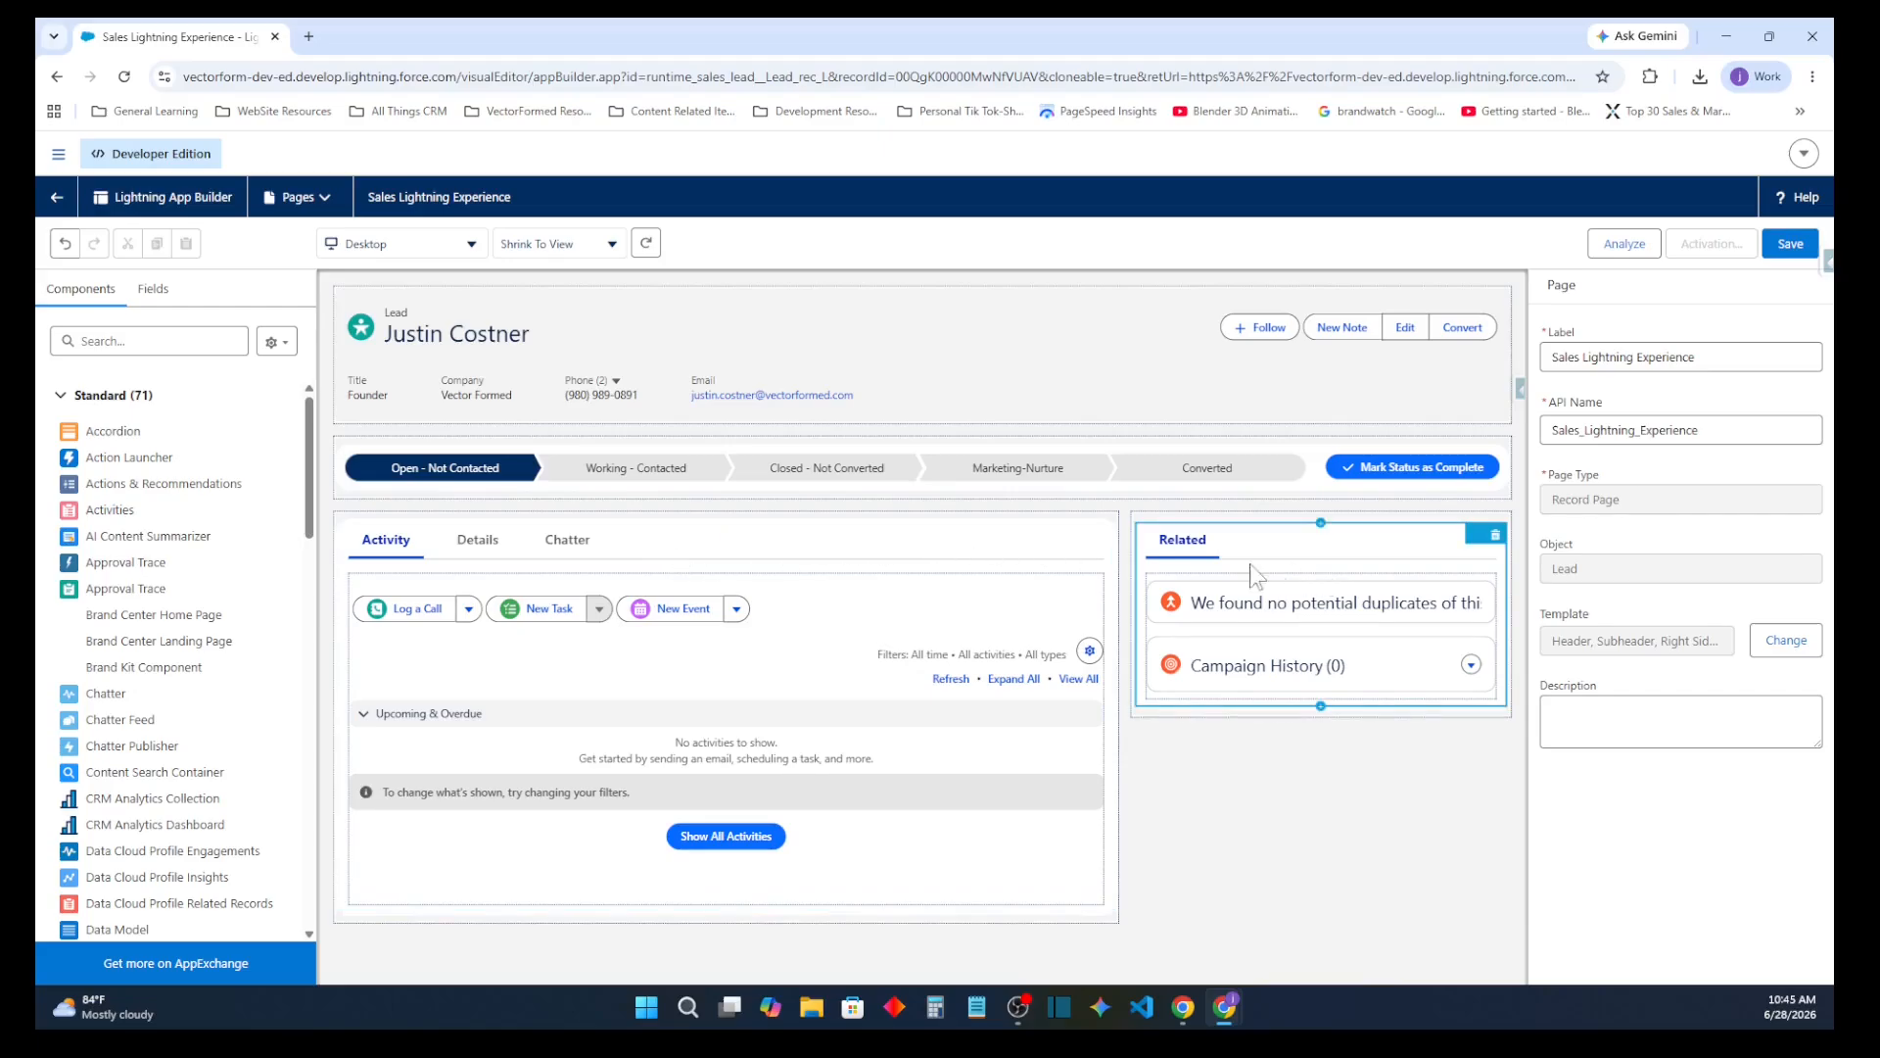
Delete the Chatter and Activity tabs from the main tab component, keeping only Details
{"action": "left_click_drag", "start_coordinate": [390, 539], "coordinate": [667, 531]}
{"action": "left_click", "coordinate": [666, 531]}
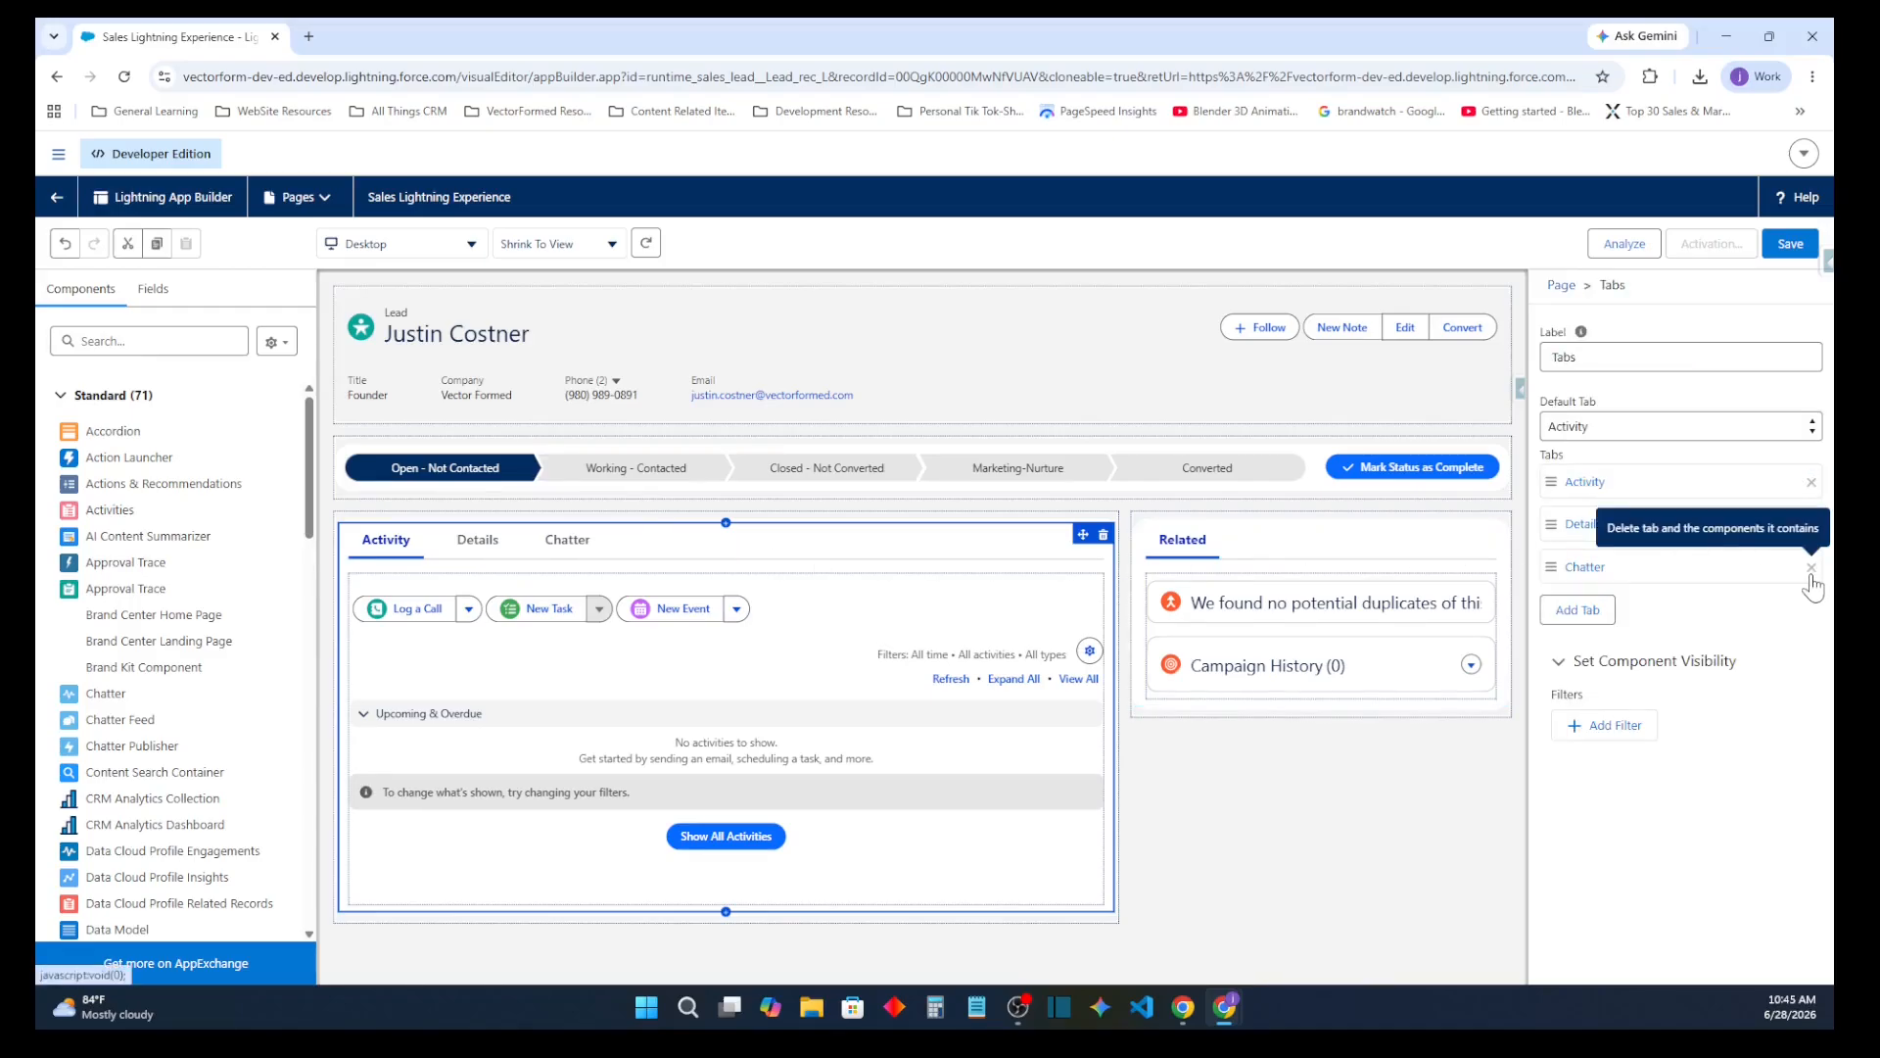
{"action": "left_click", "coordinate": [1811, 570]}
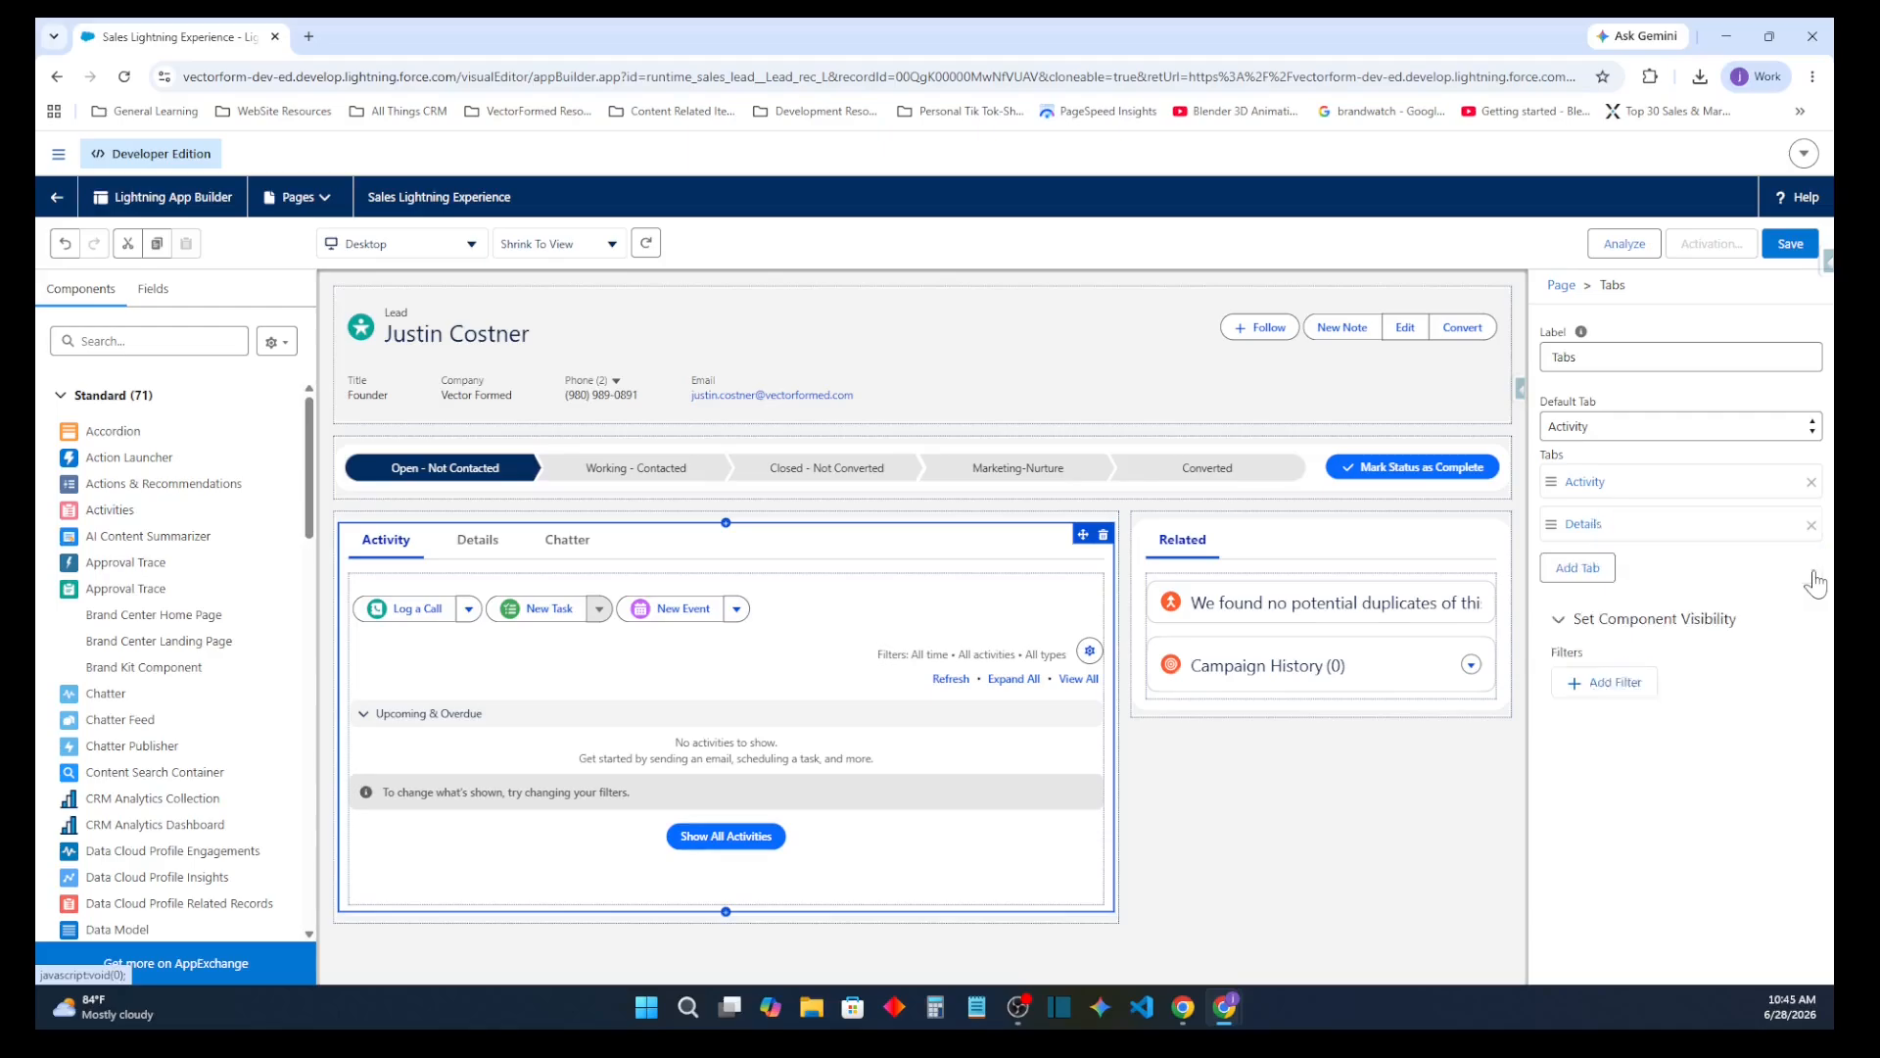
{"action": "left_click", "coordinate": [1811, 484]}
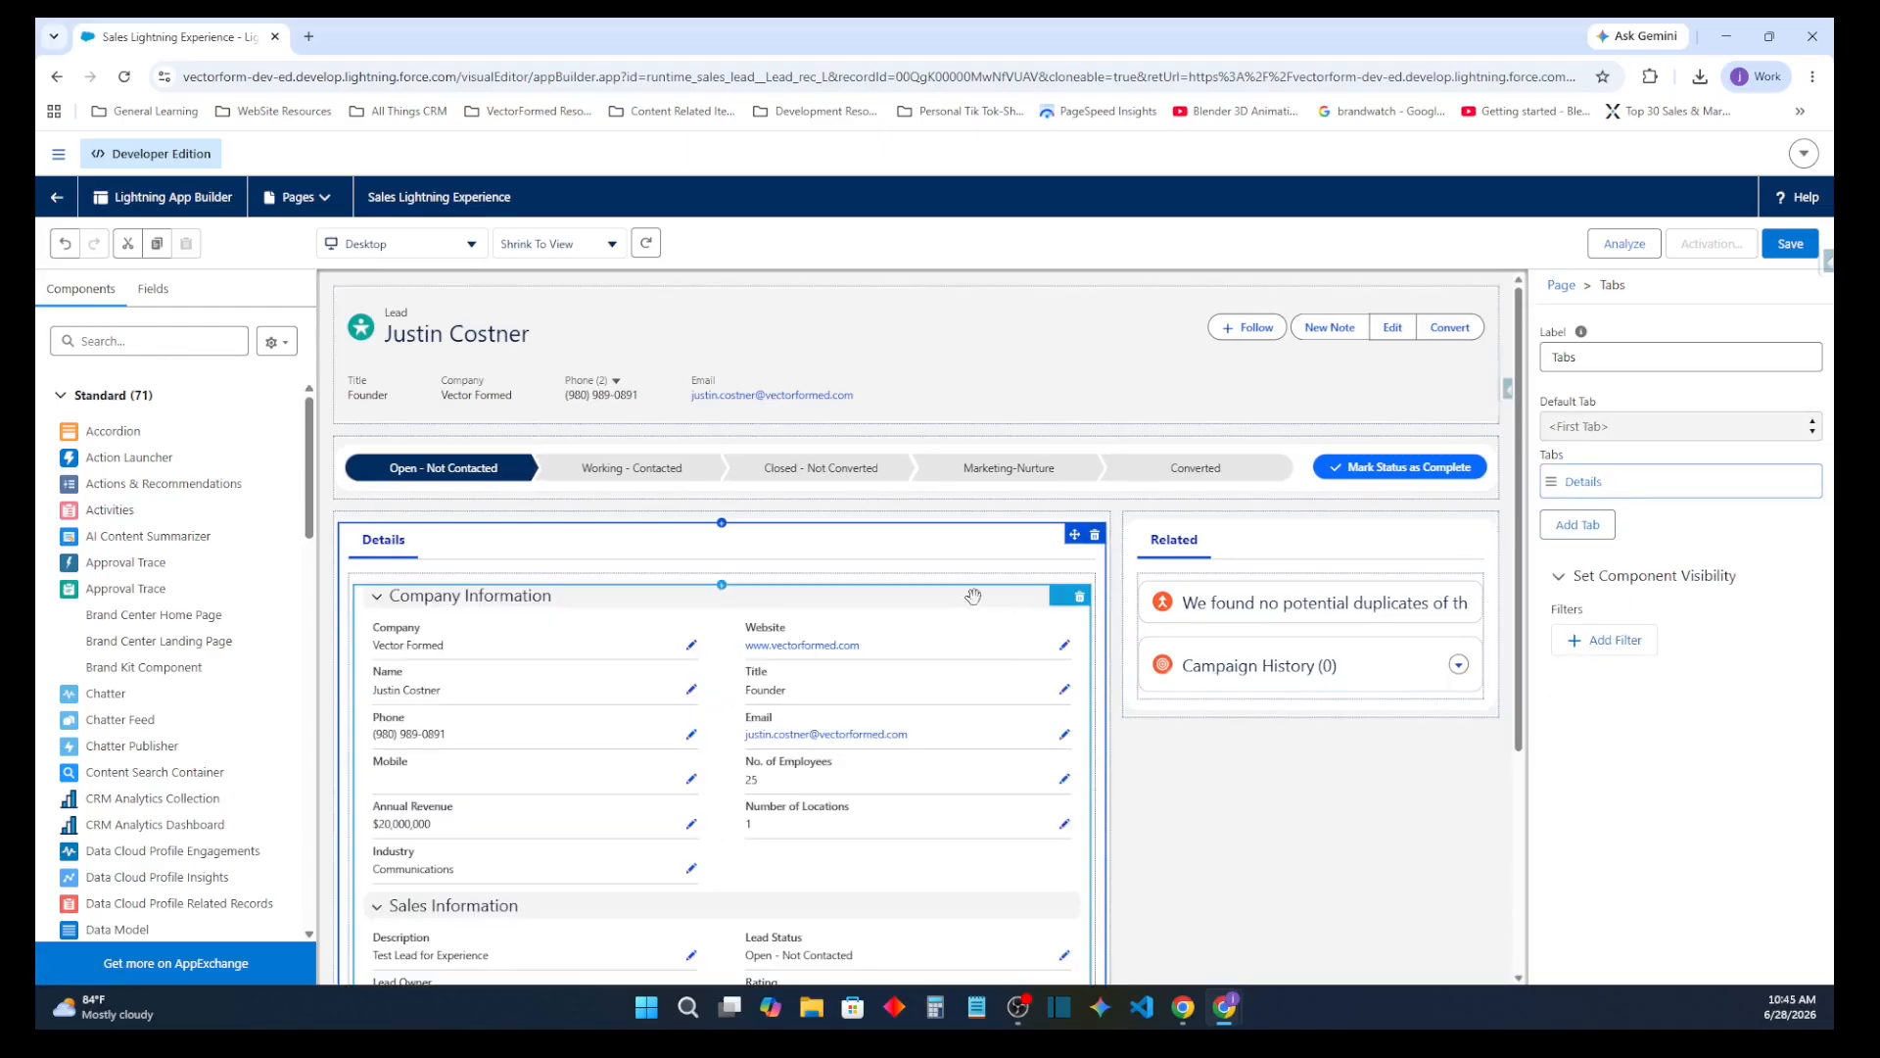
Add a tab labelled Chatter to the tab component that holds Related
{"action": "left_click", "coordinate": [1292, 565]}
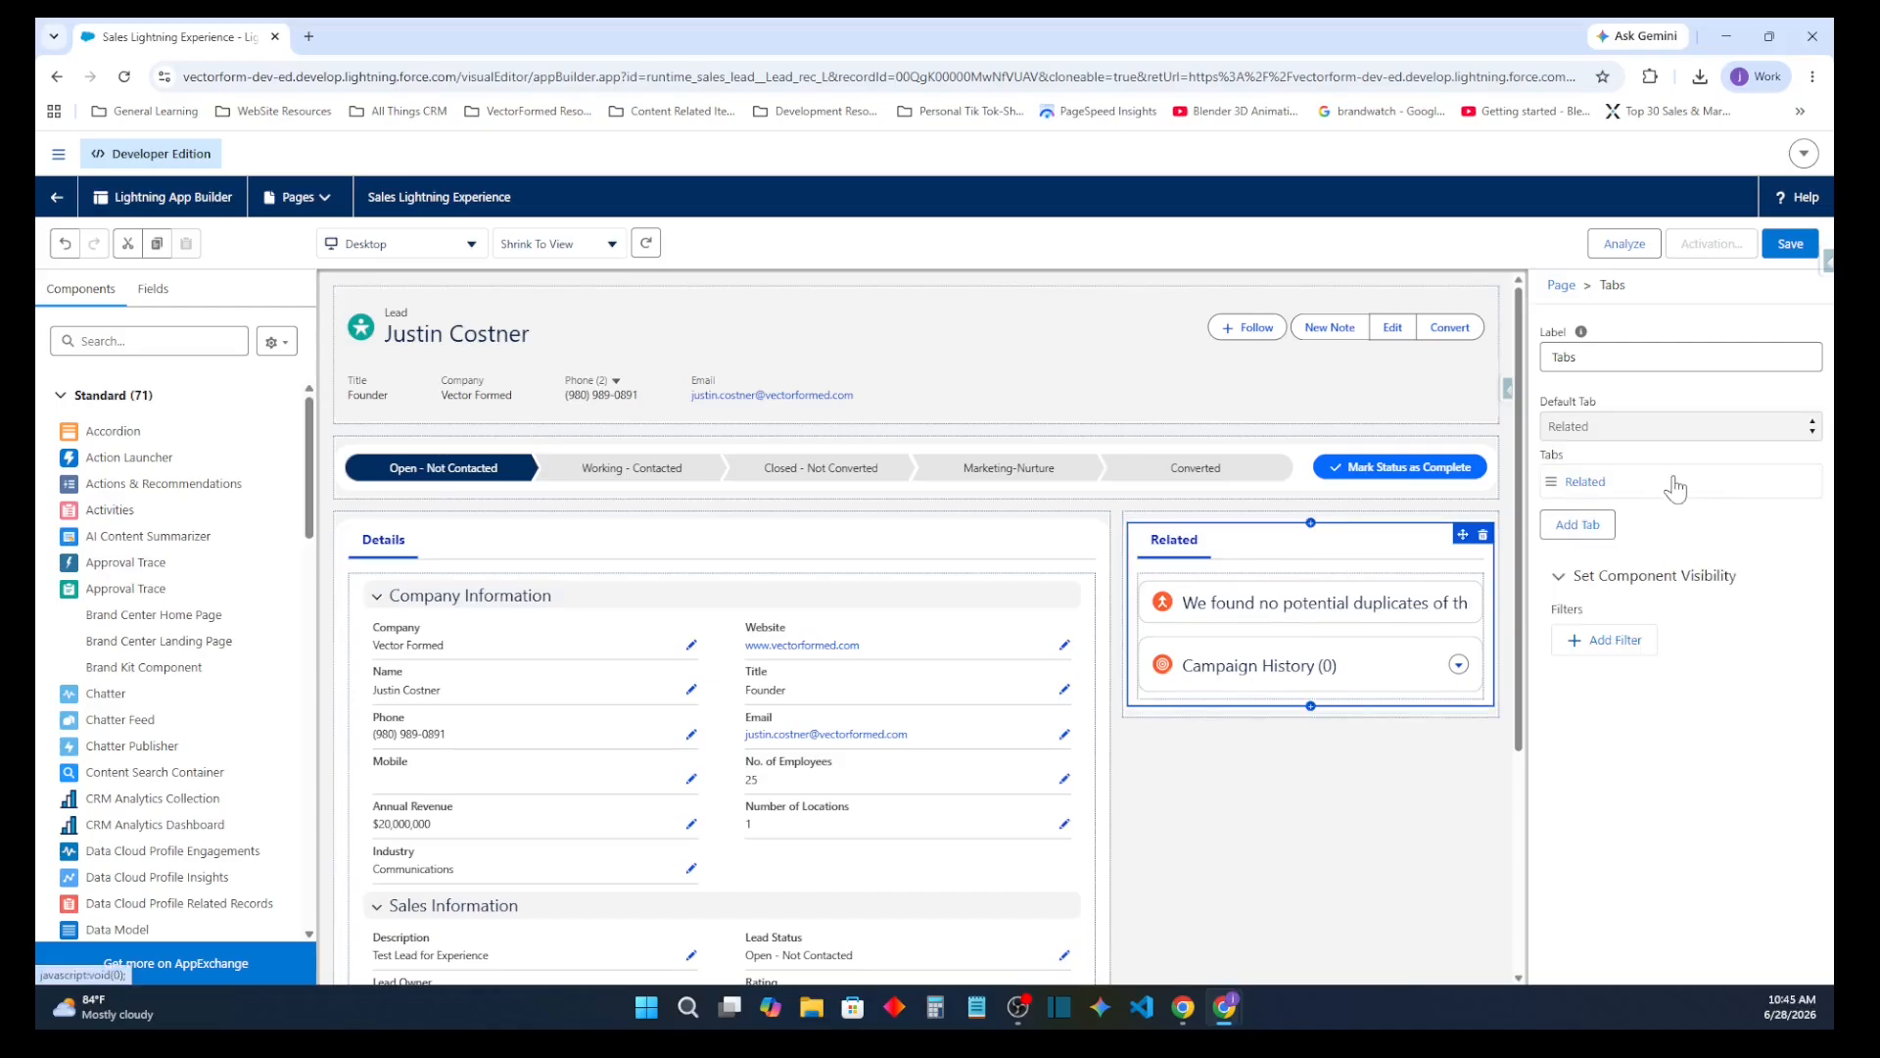
{"action": "left_click", "coordinate": [1592, 529]}
{"action": "left_click", "coordinate": [1631, 534]}
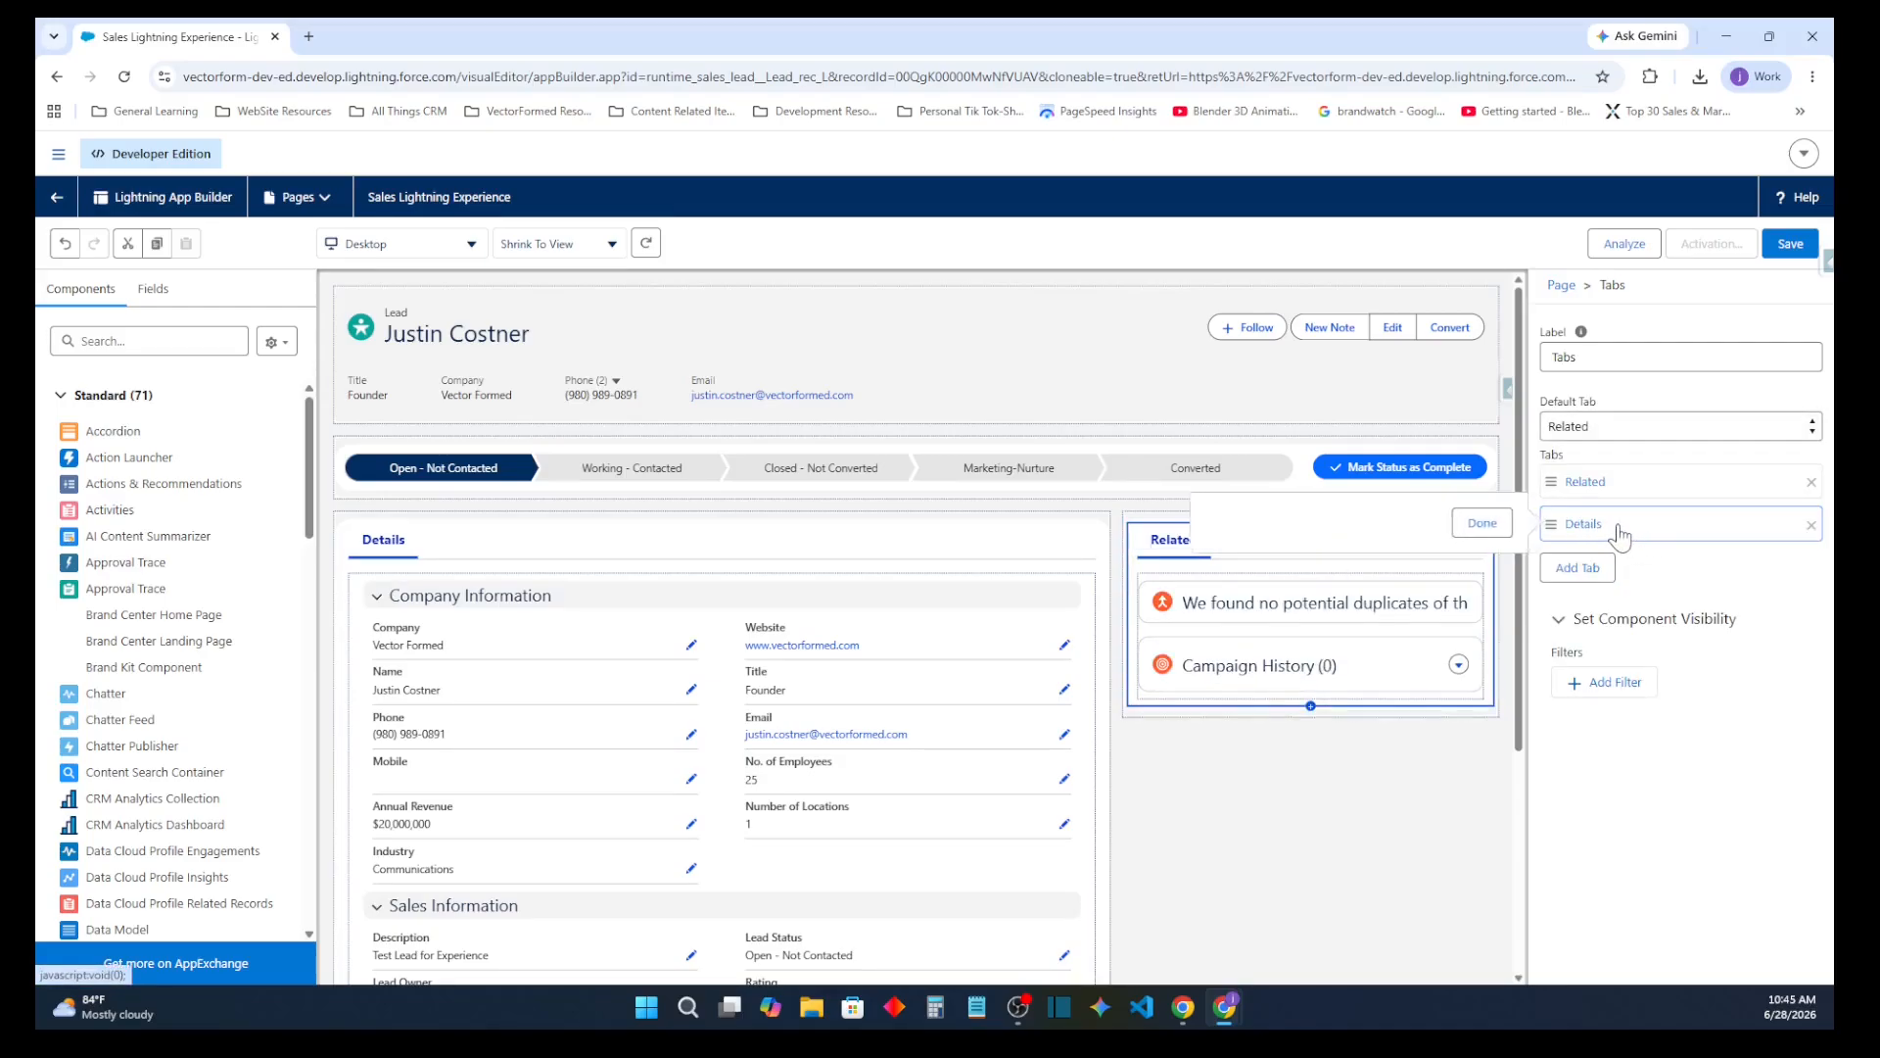
{"action": "left_click", "coordinate": [1469, 548]}
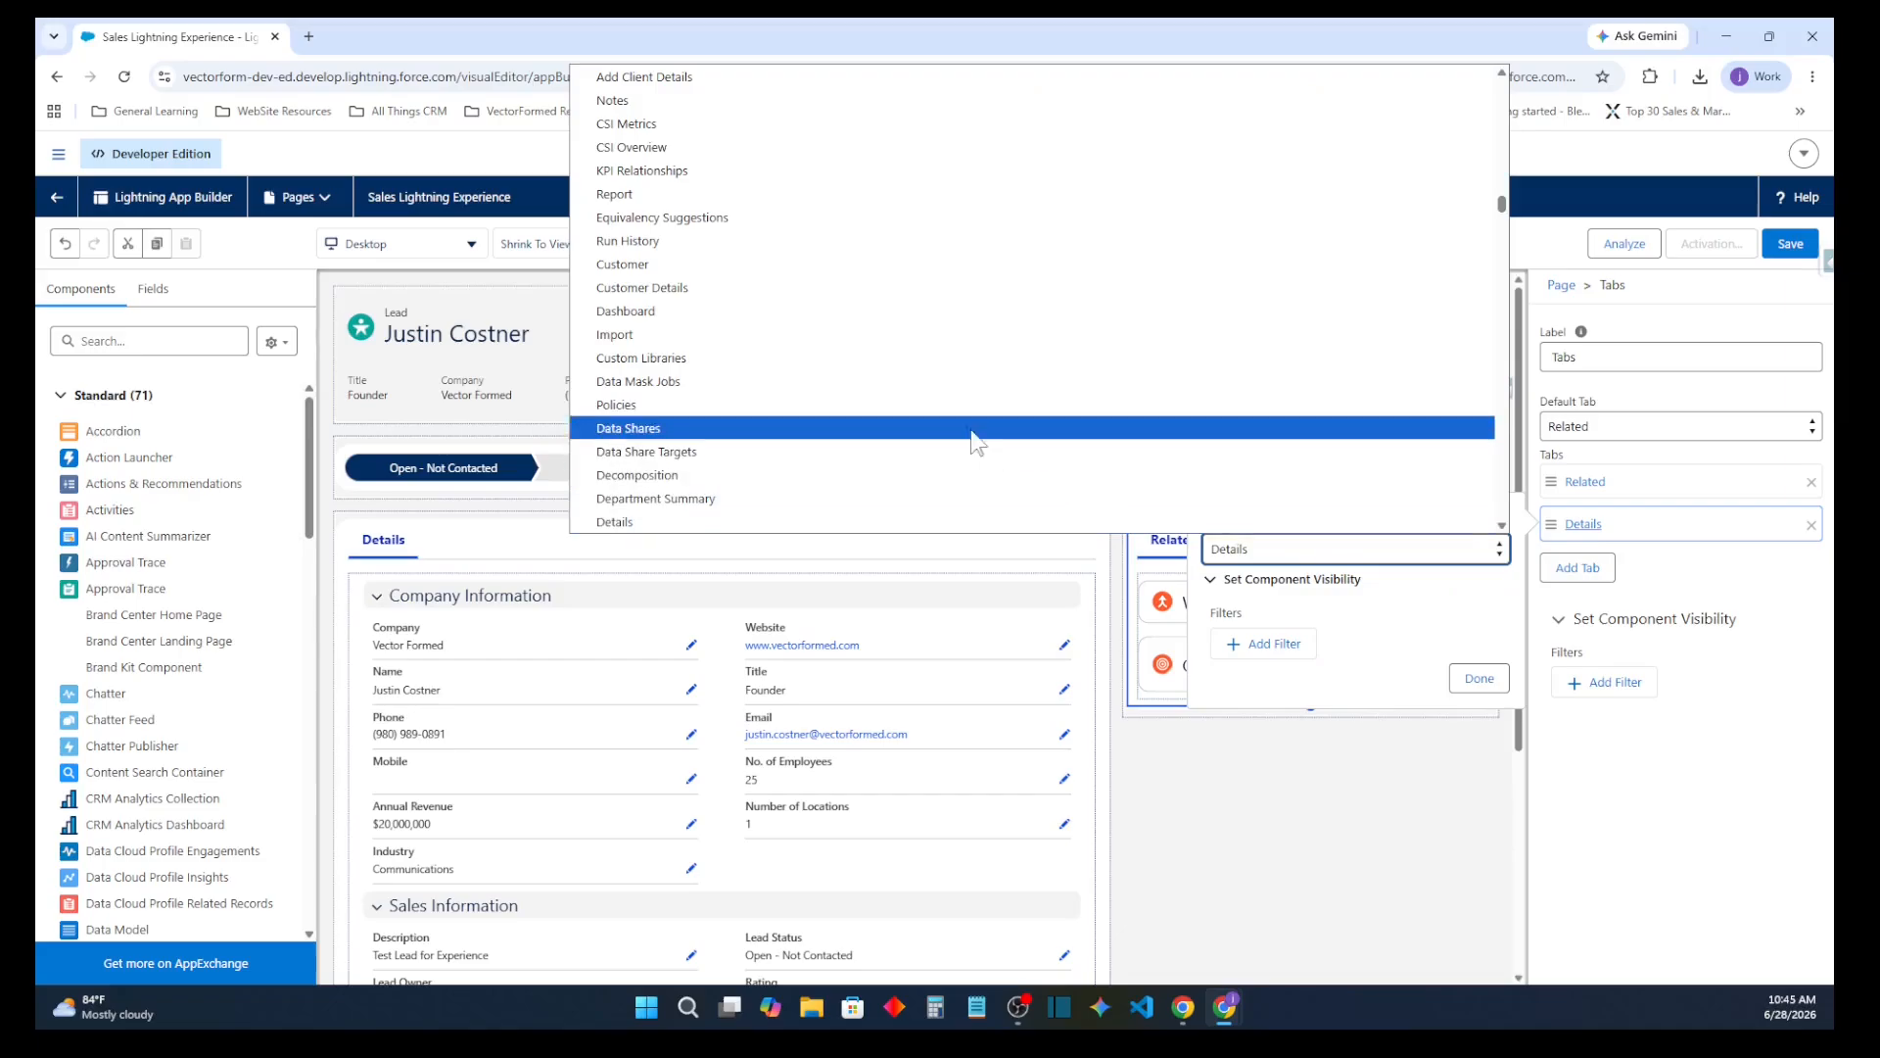
{"action": "scroll", "coordinate": [729, 196], "scroll_direction": "up", "scroll_amount": 10}
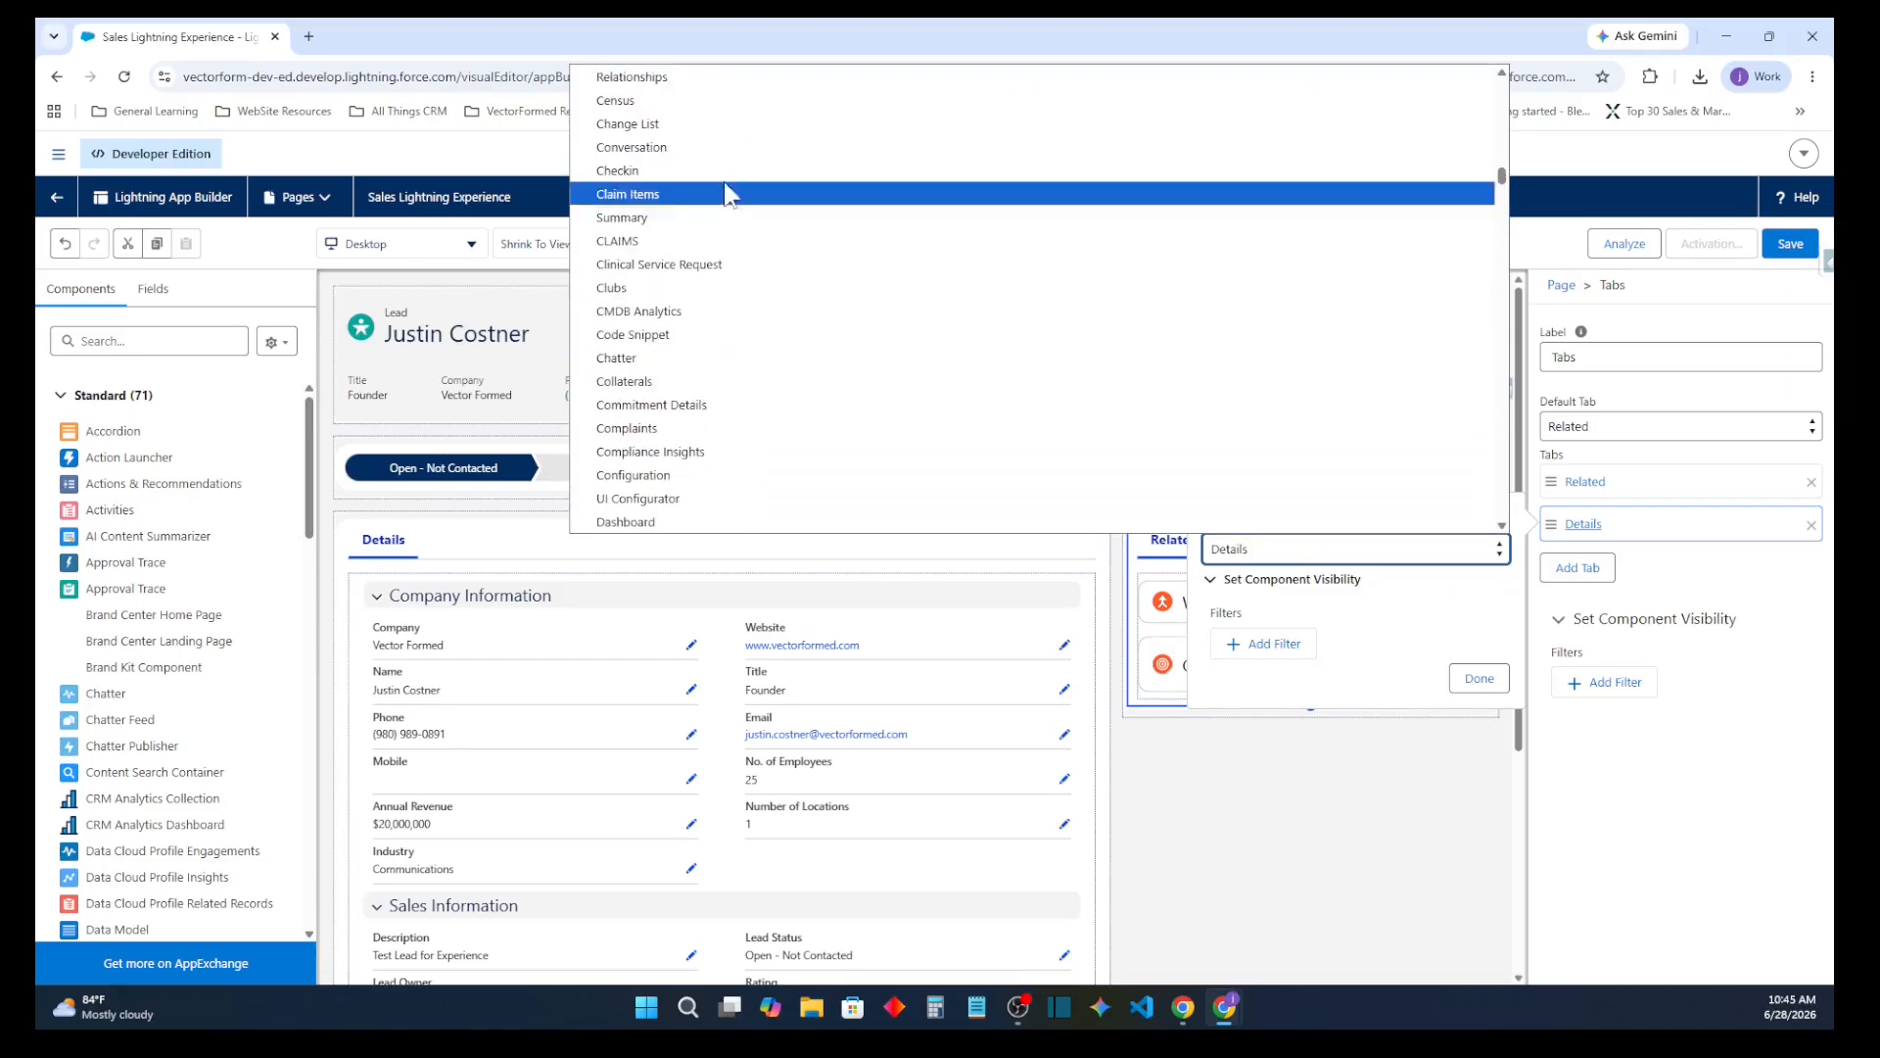
{"action": "left_click", "coordinate": [711, 358]}
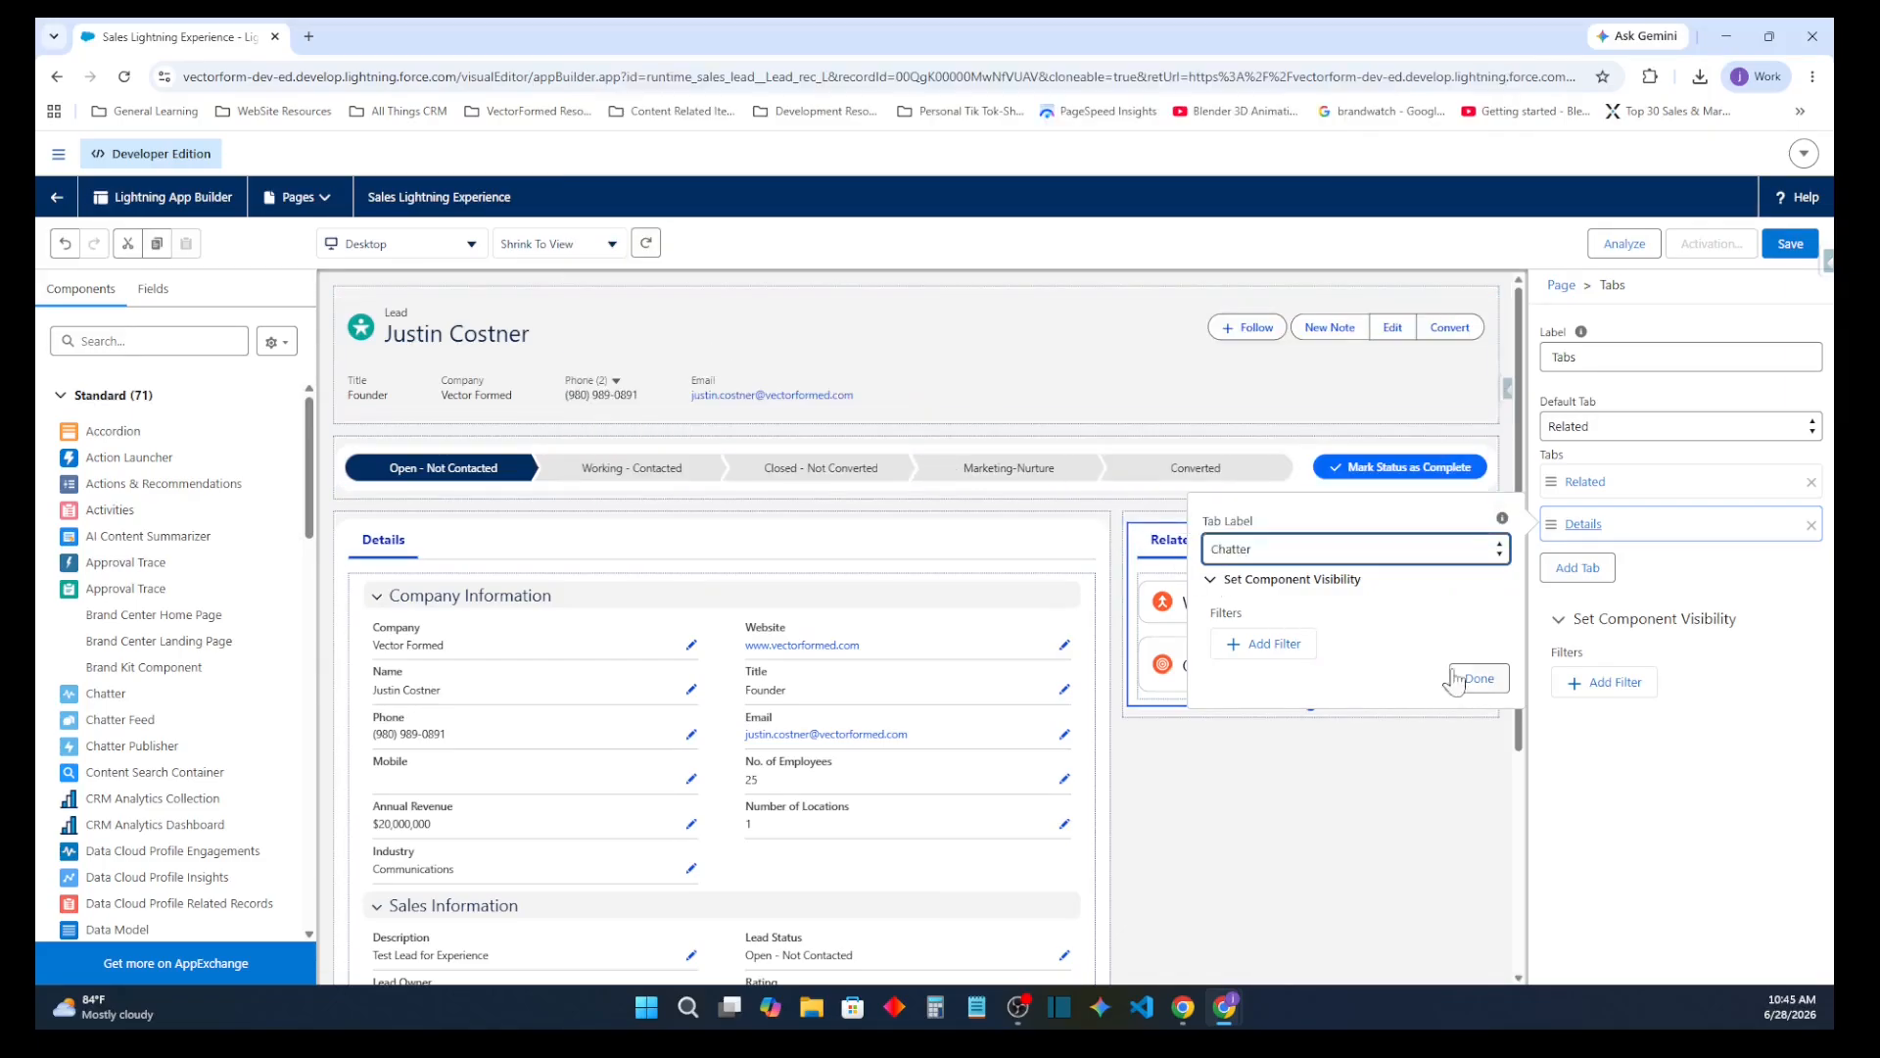
{"action": "left_click", "coordinate": [1482, 681]}
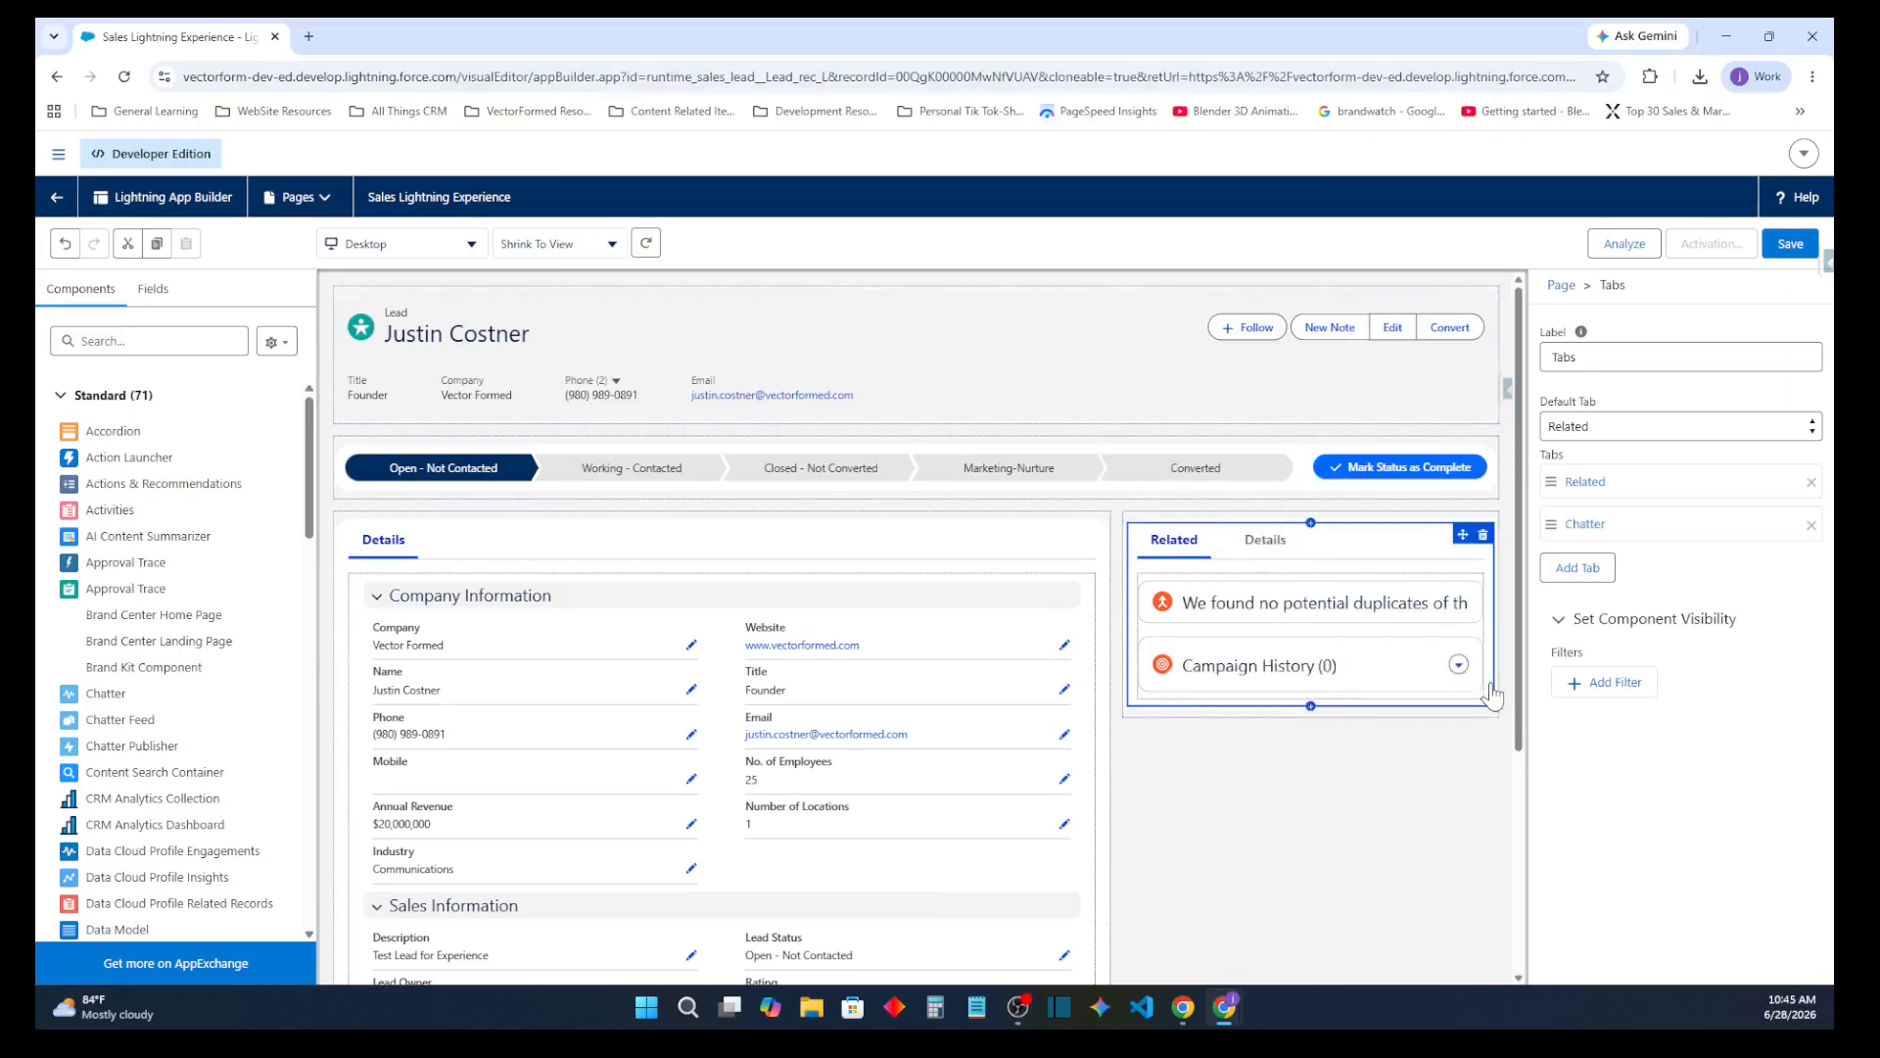
Add a tab labelled Activity to the Related tab component and reorder its tabs to Activity, Chatter, Related
{"action": "left_click", "coordinate": [1588, 567]}
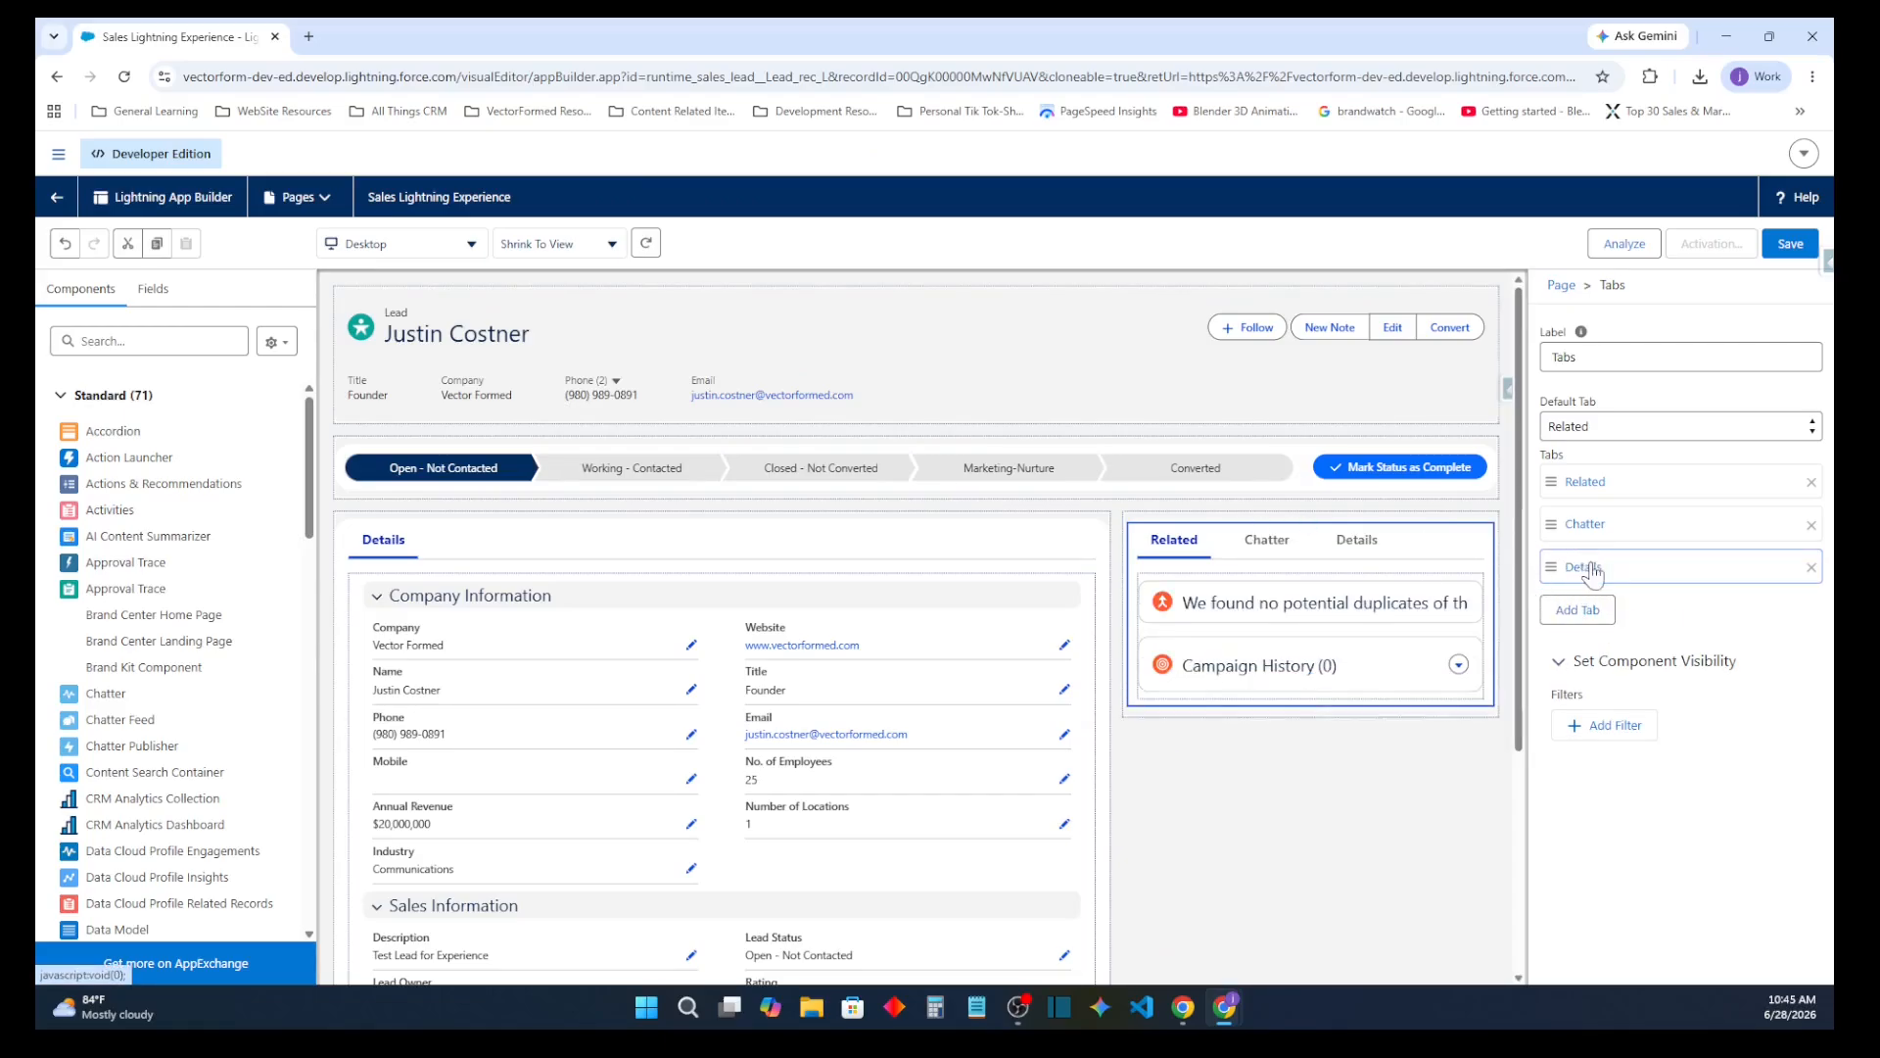
{"action": "left_click", "coordinate": [1590, 569]}
{"action": "key", "text": "a"}
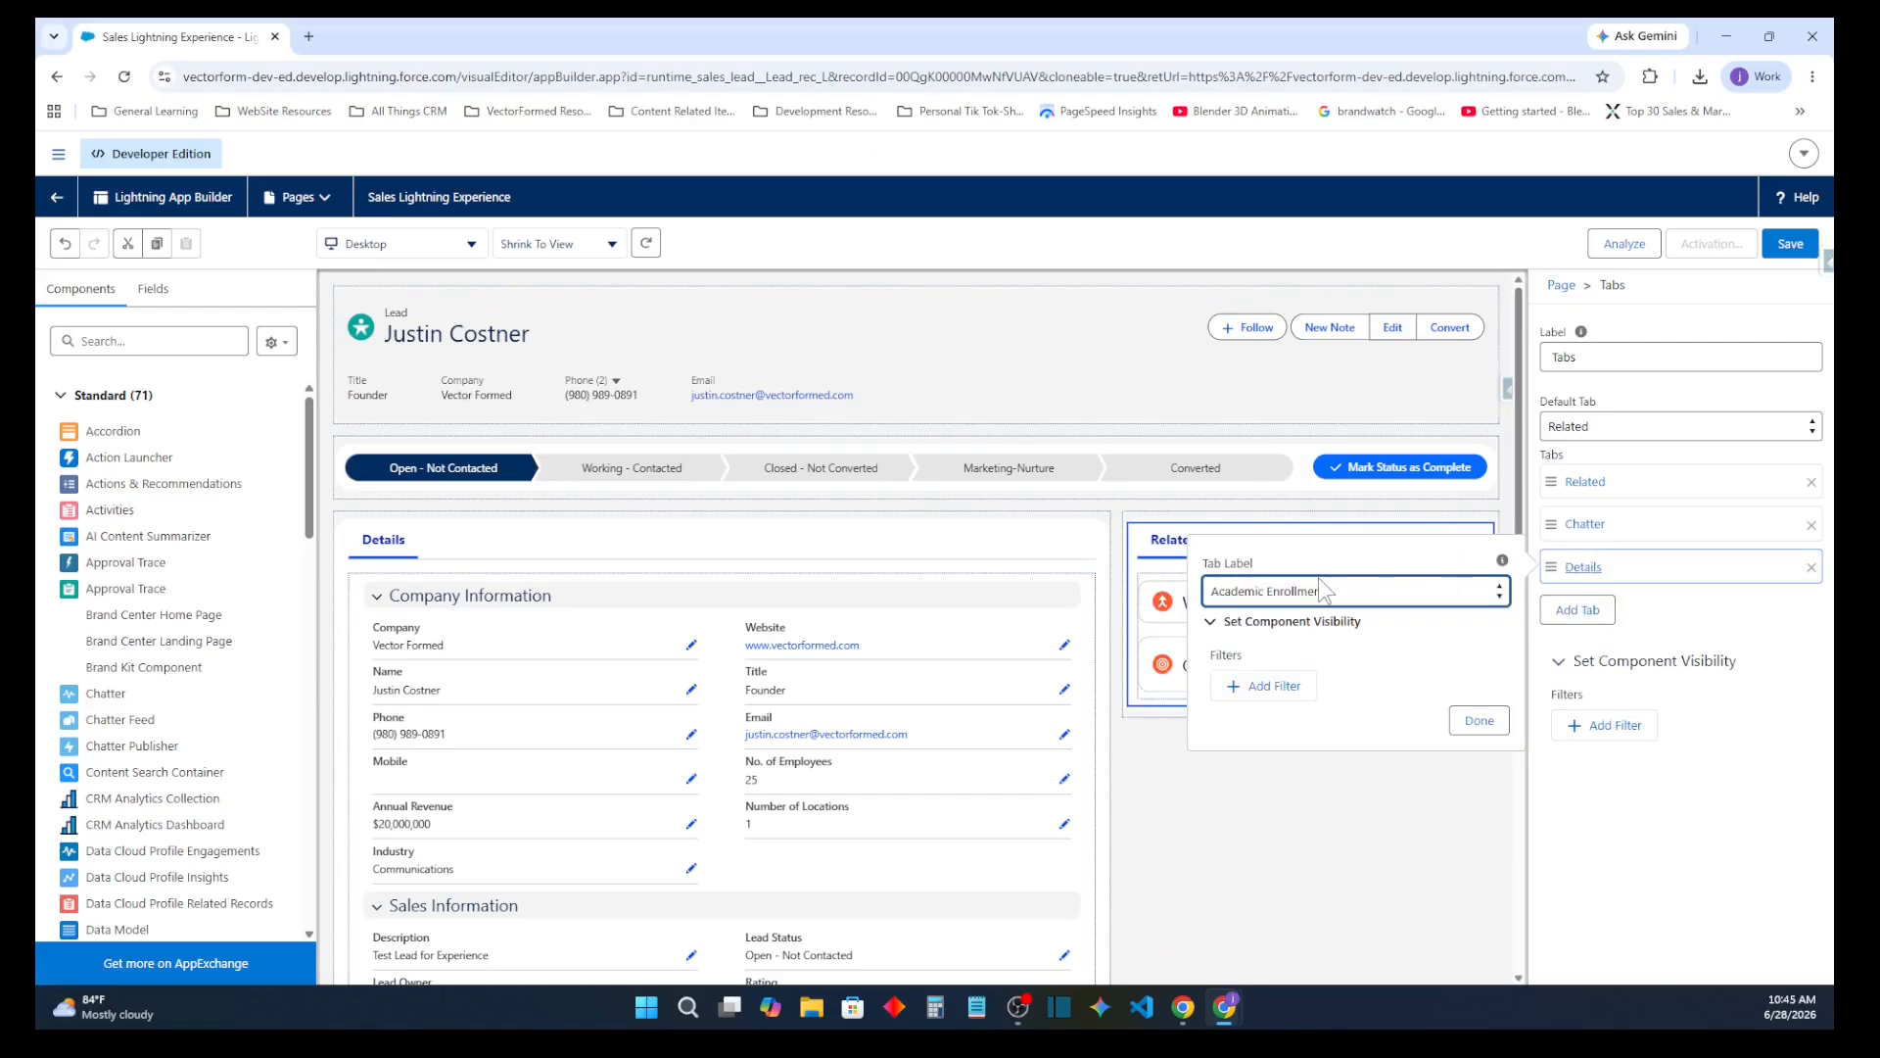
{"action": "left_click", "coordinate": [1318, 580]}
{"action": "scroll", "coordinate": [921, 338], "scroll_direction": "up", "scroll_amount": 5}
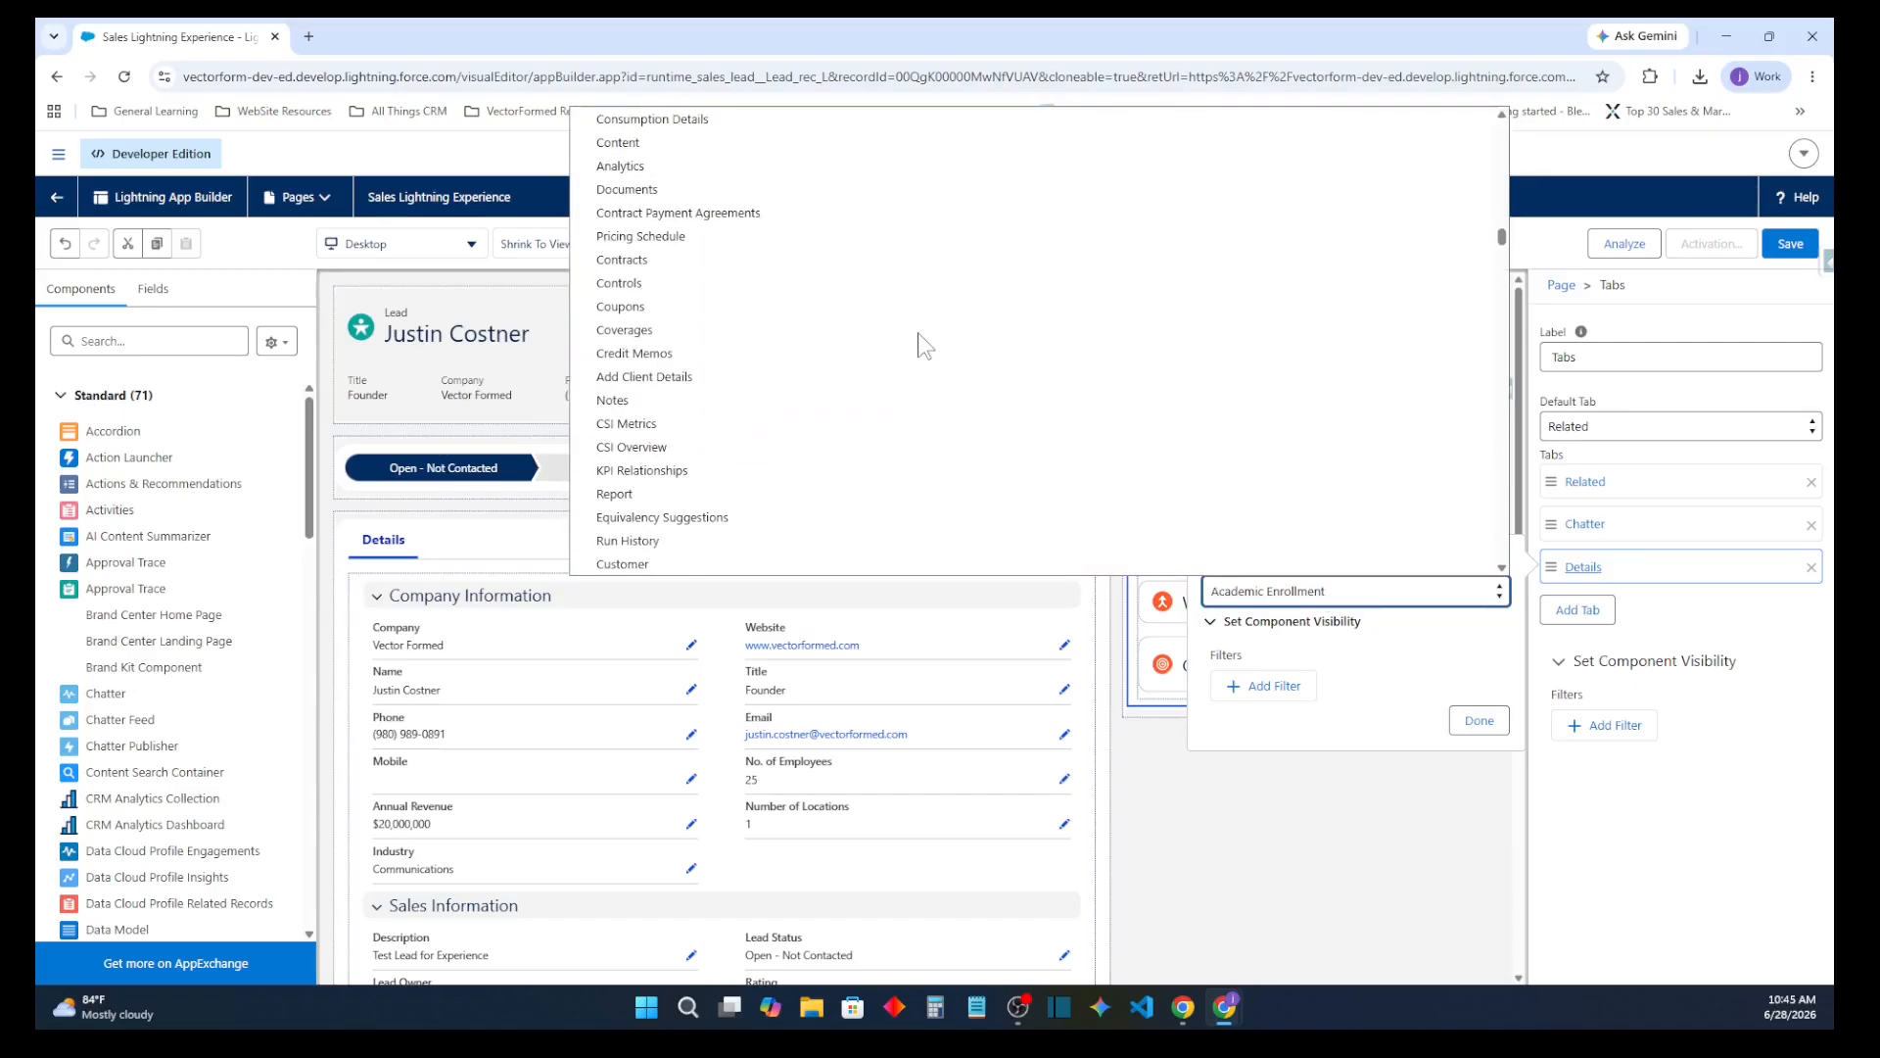
{"action": "scroll", "coordinate": [827, 335], "scroll_direction": "up", "scroll_amount": 5}
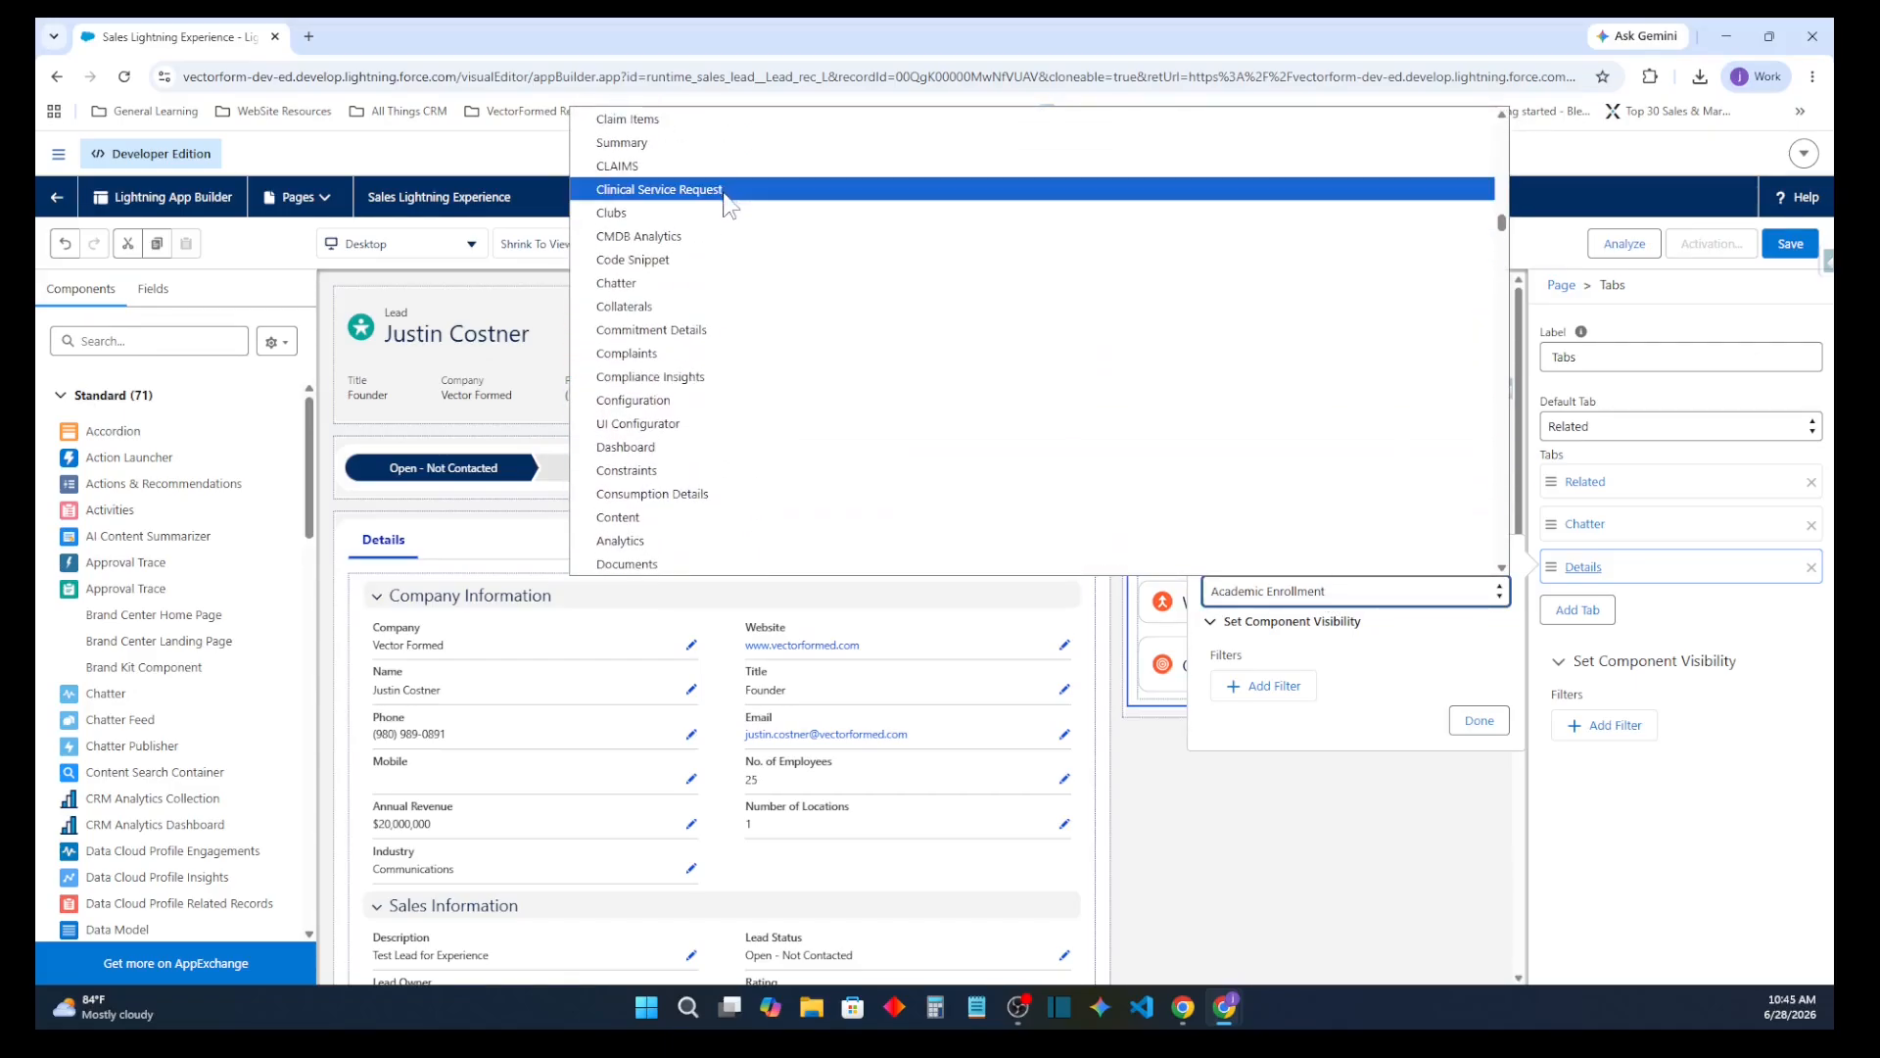
{"action": "scroll", "coordinate": [725, 201], "scroll_direction": "up", "scroll_amount": 6}
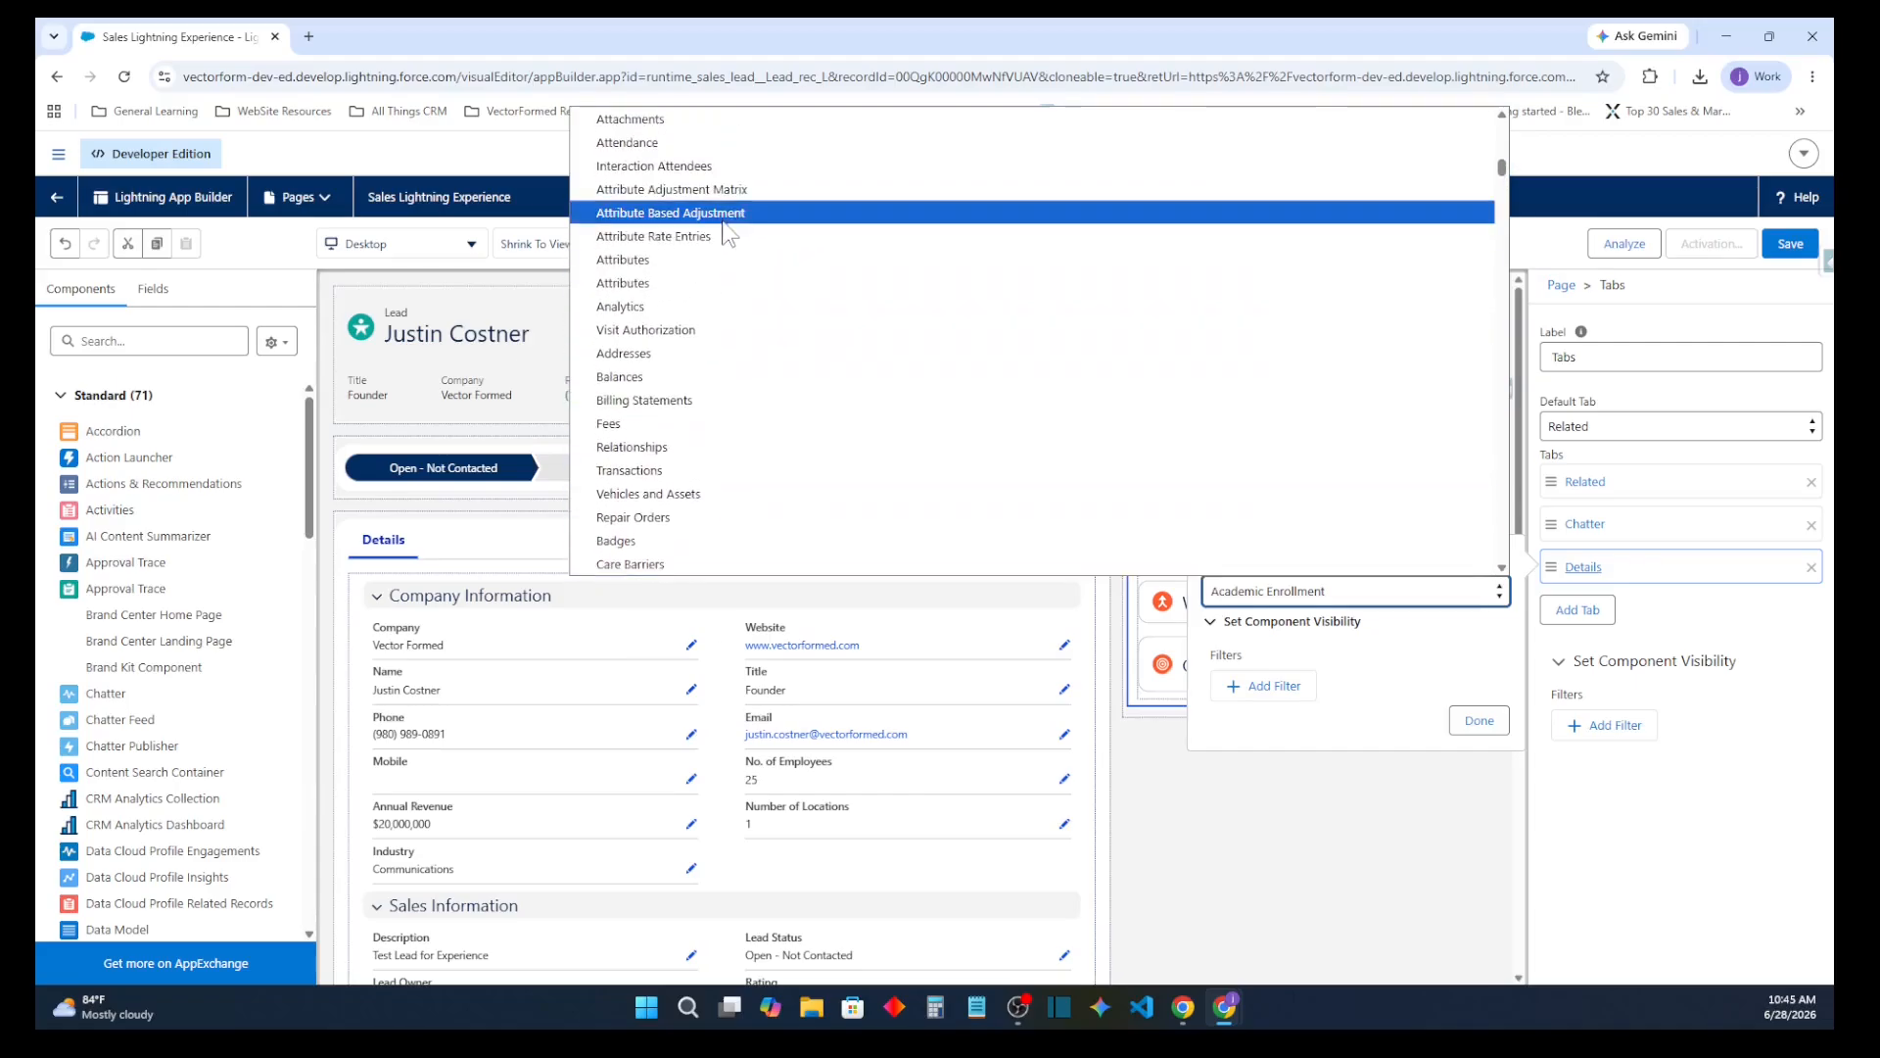
{"action": "scroll", "coordinate": [724, 225], "scroll_direction": "up", "scroll_amount": 5}
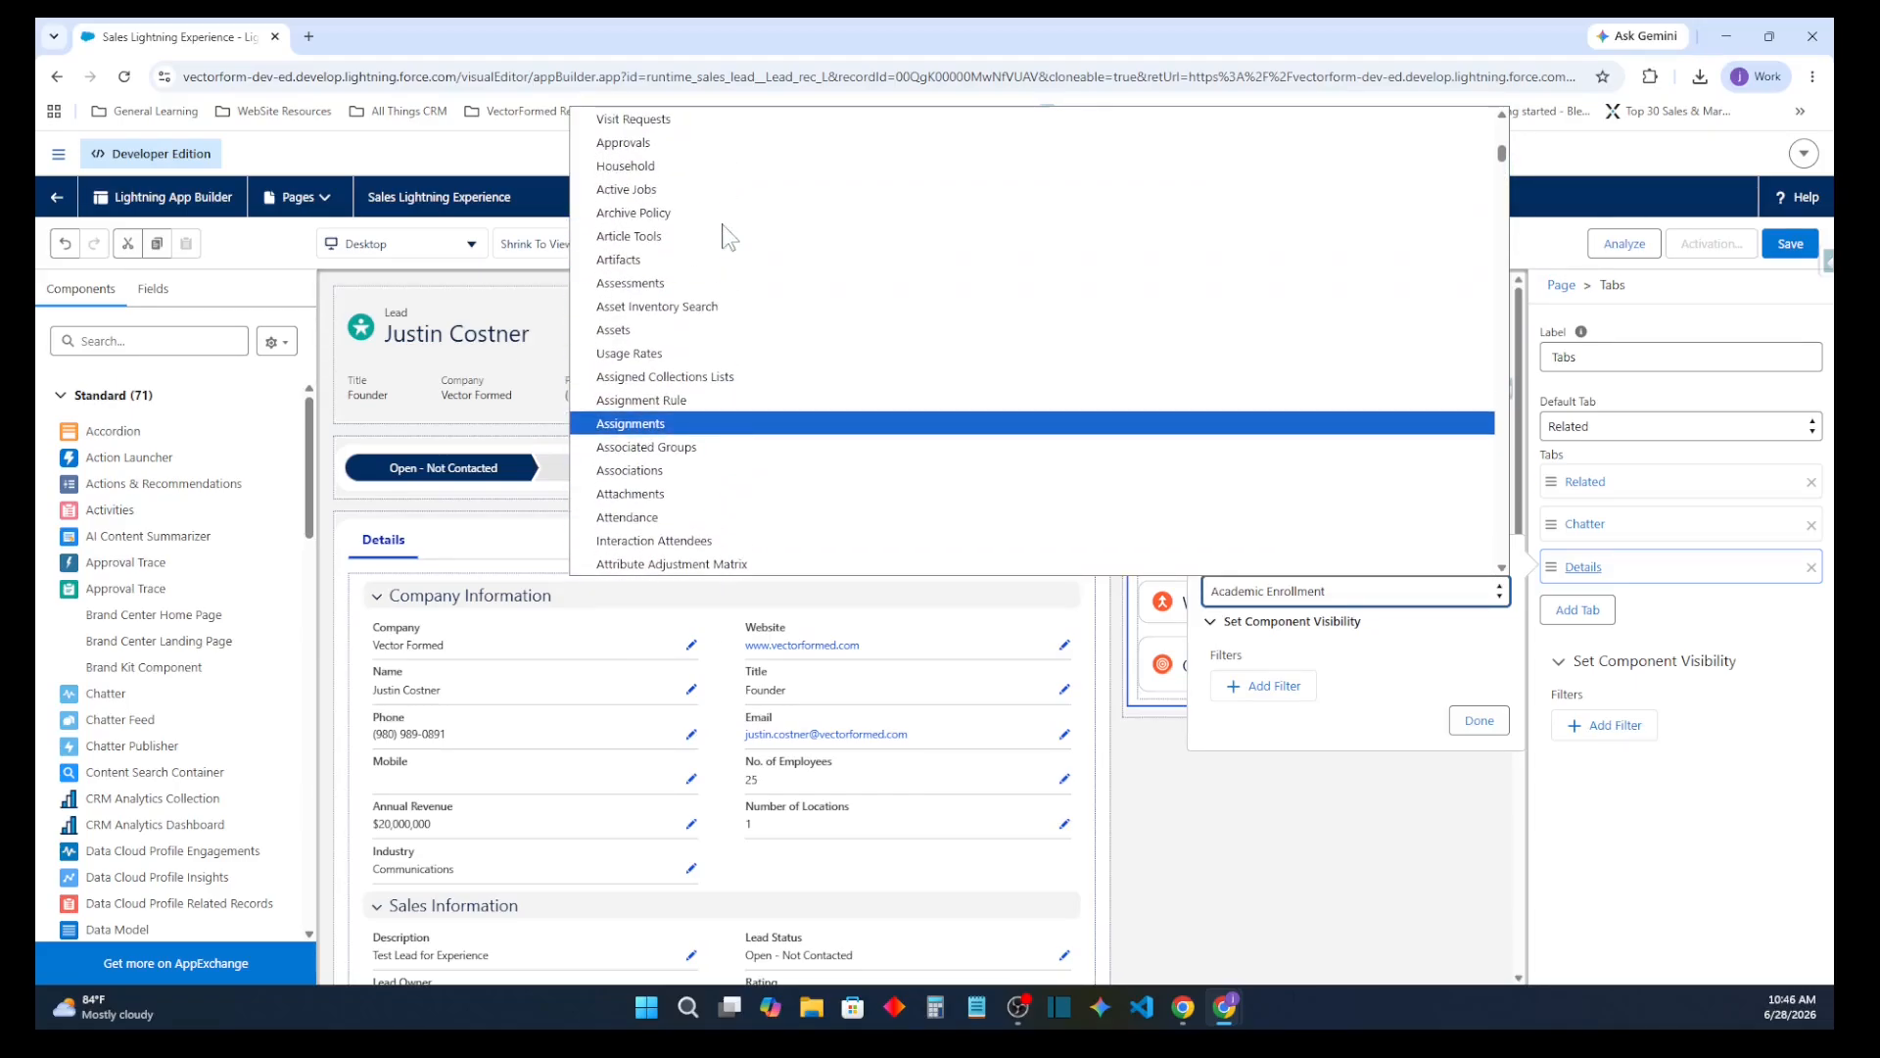
{"action": "scroll", "coordinate": [725, 235], "scroll_direction": "up", "scroll_amount": 6}
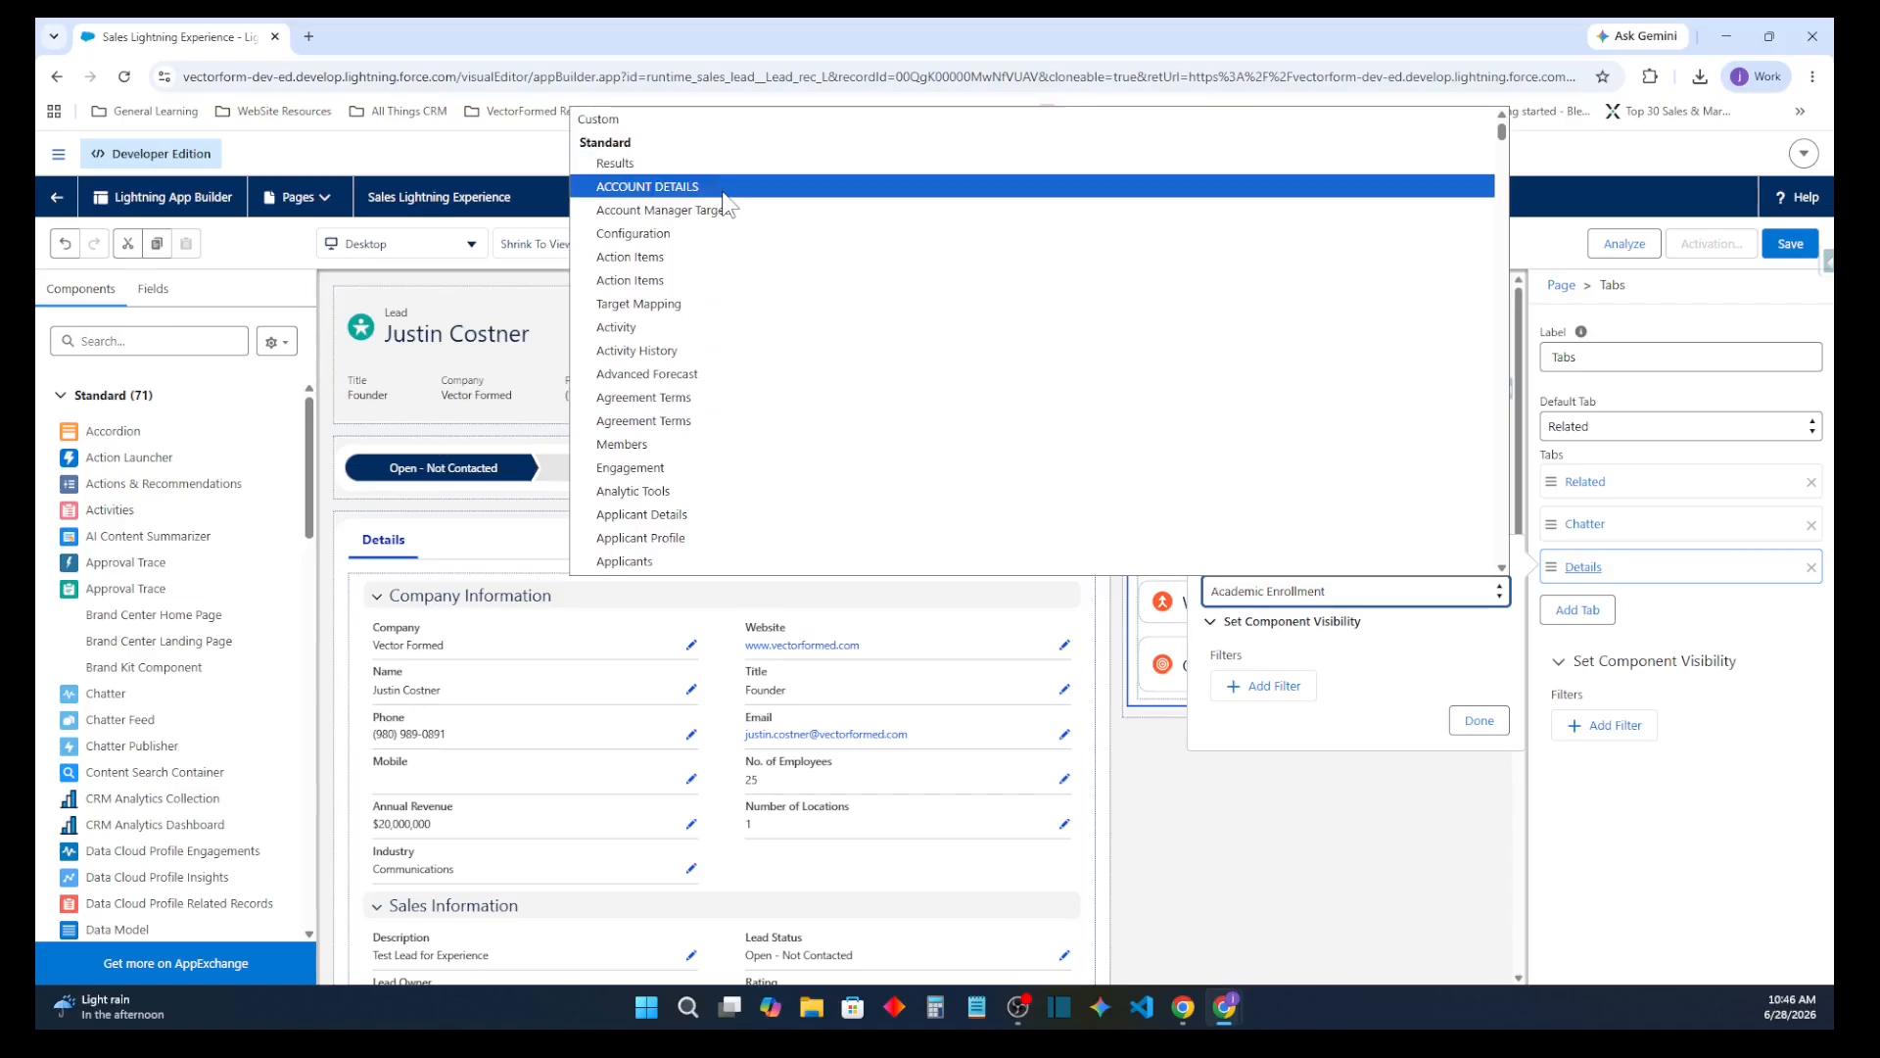
{"action": "left_click", "coordinate": [707, 338]}
{"action": "left_click", "coordinate": [1468, 728]}
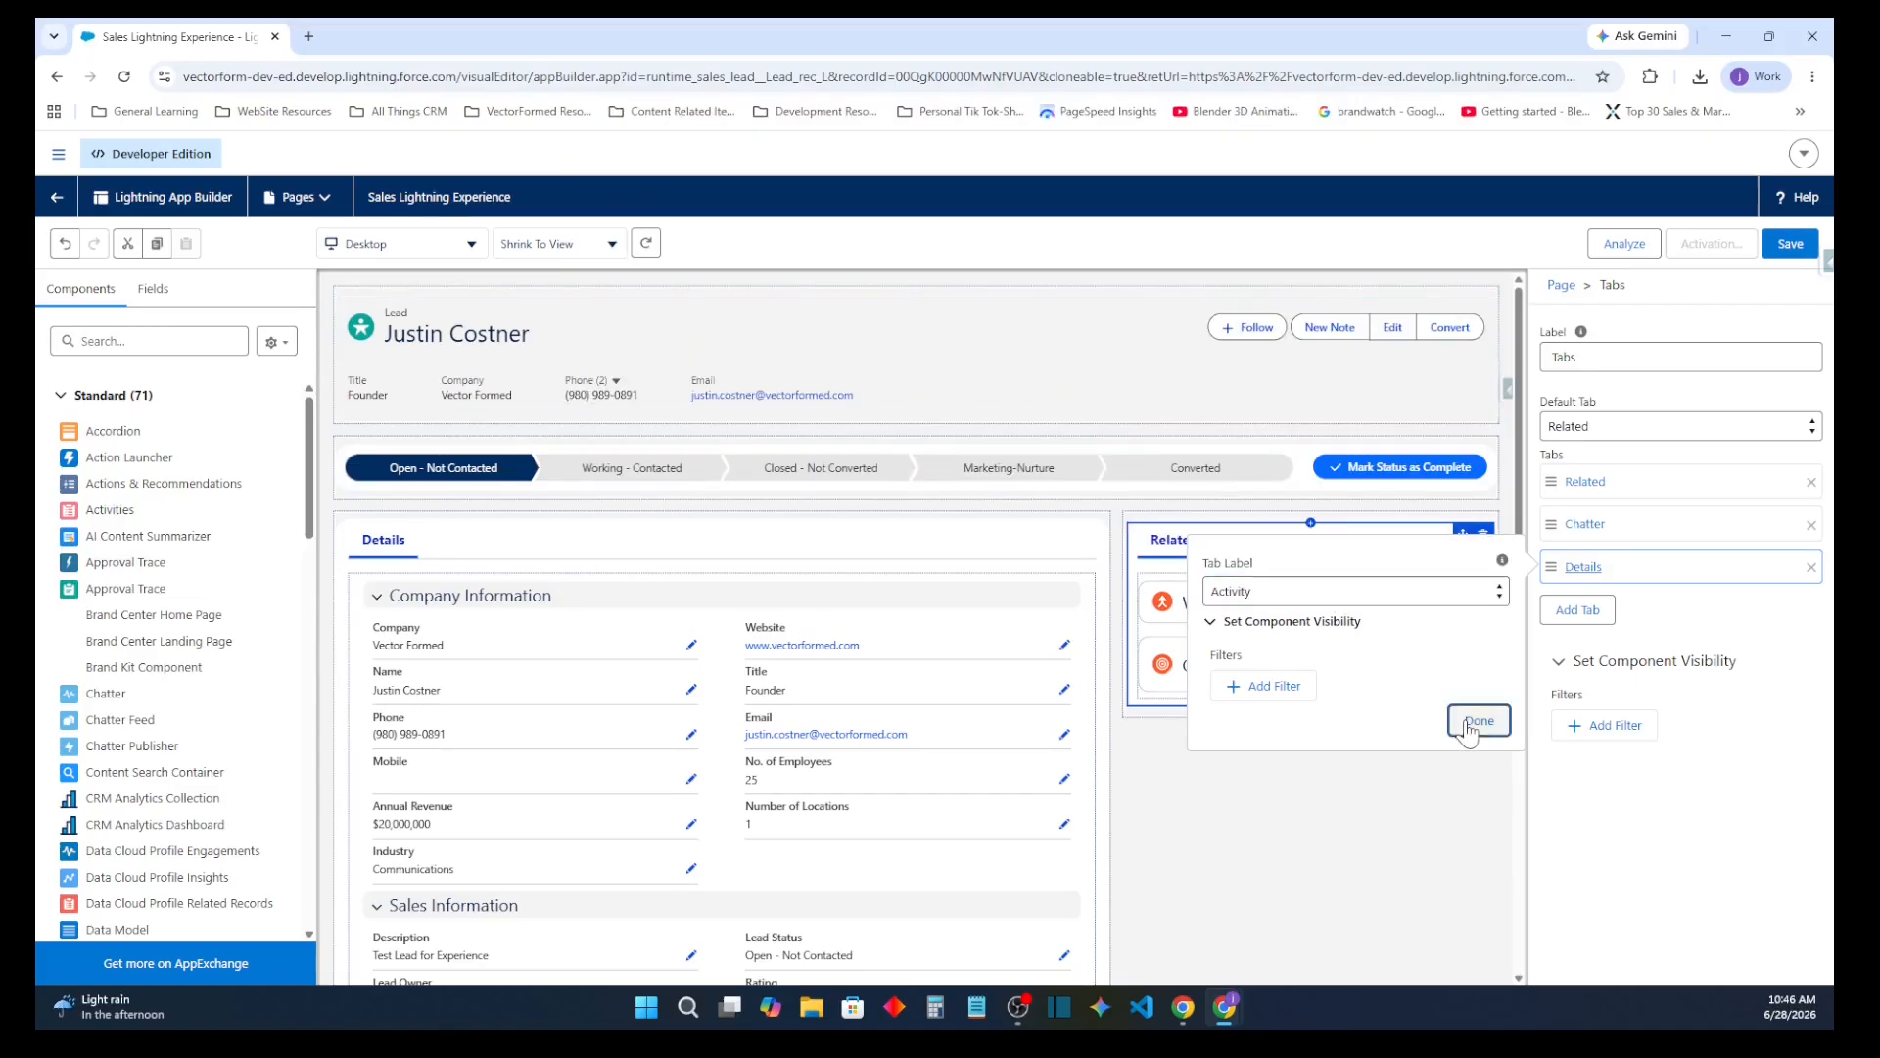
{"action": "left_click_drag", "start_coordinate": [1616, 573], "coordinate": [1624, 482]}
{"action": "left_click_drag", "start_coordinate": [1632, 564], "coordinate": [1623, 506]}
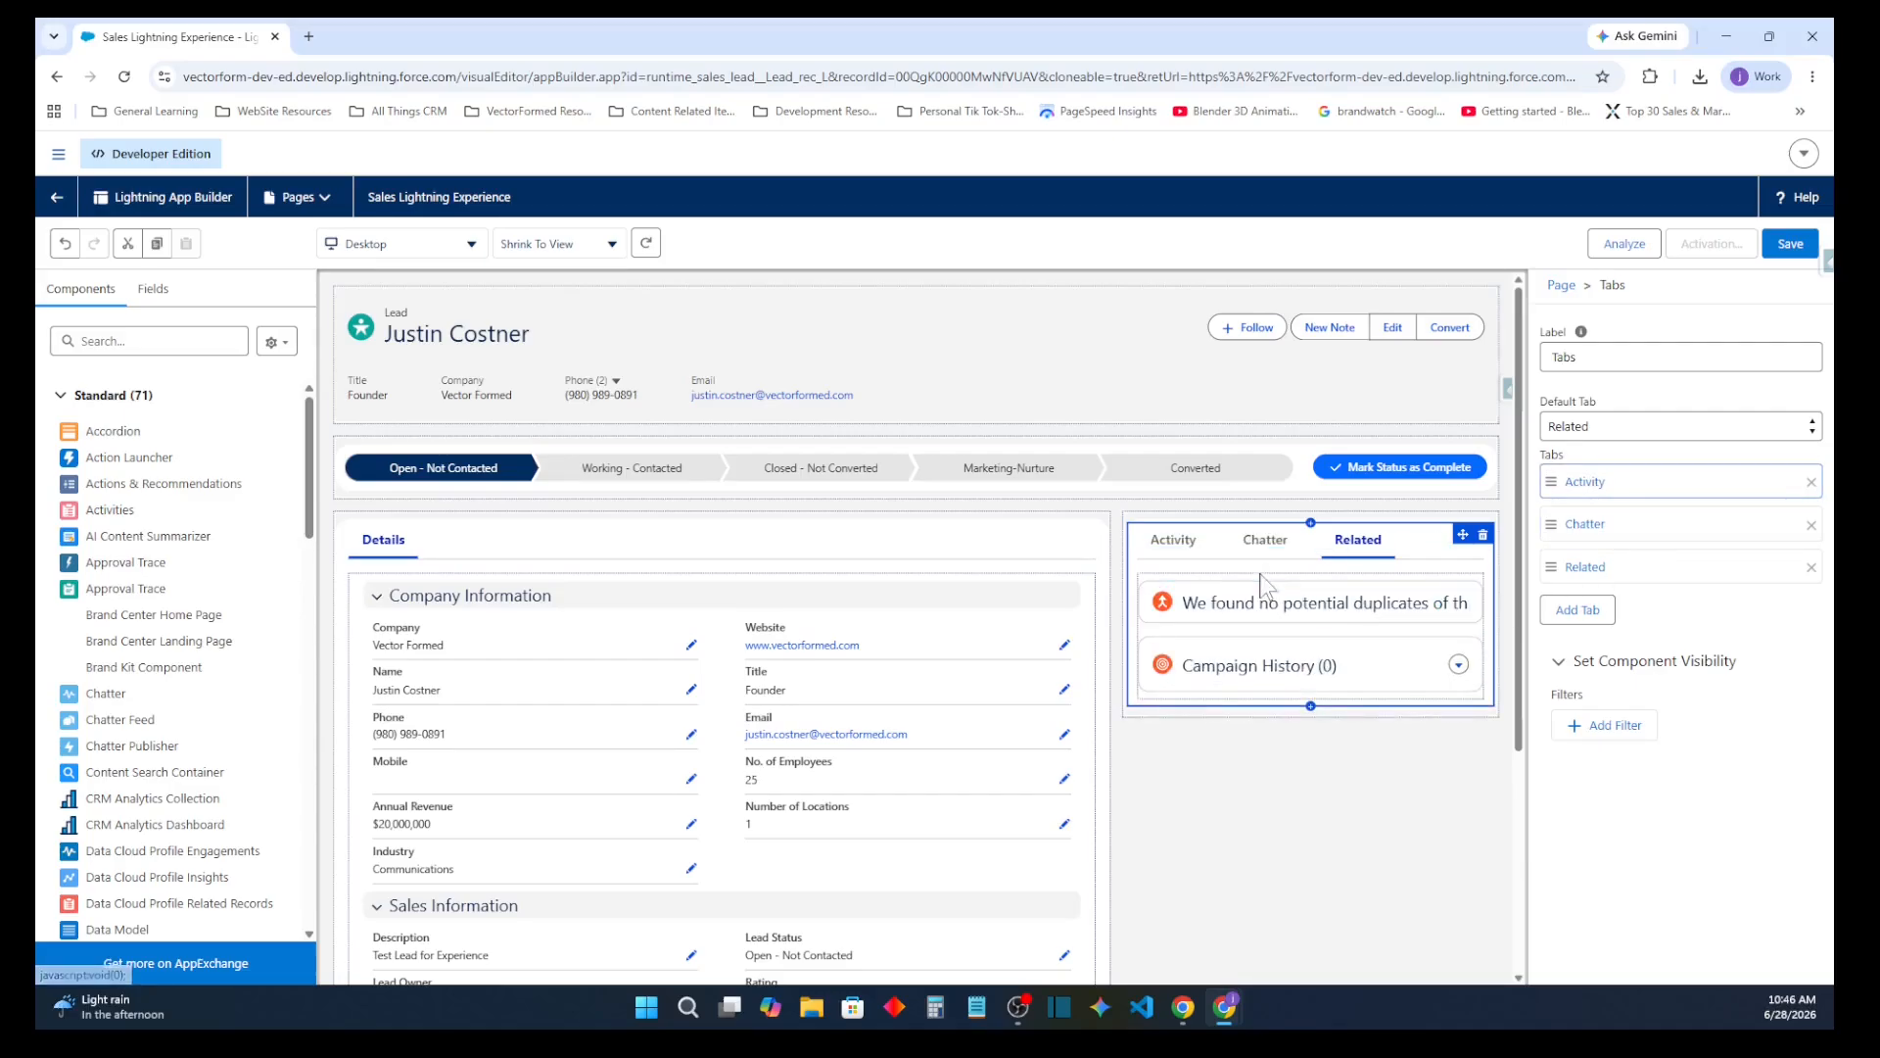
Find the Activities component and place it in the empty Activity tab
{"action": "left_click", "coordinate": [1183, 551]}
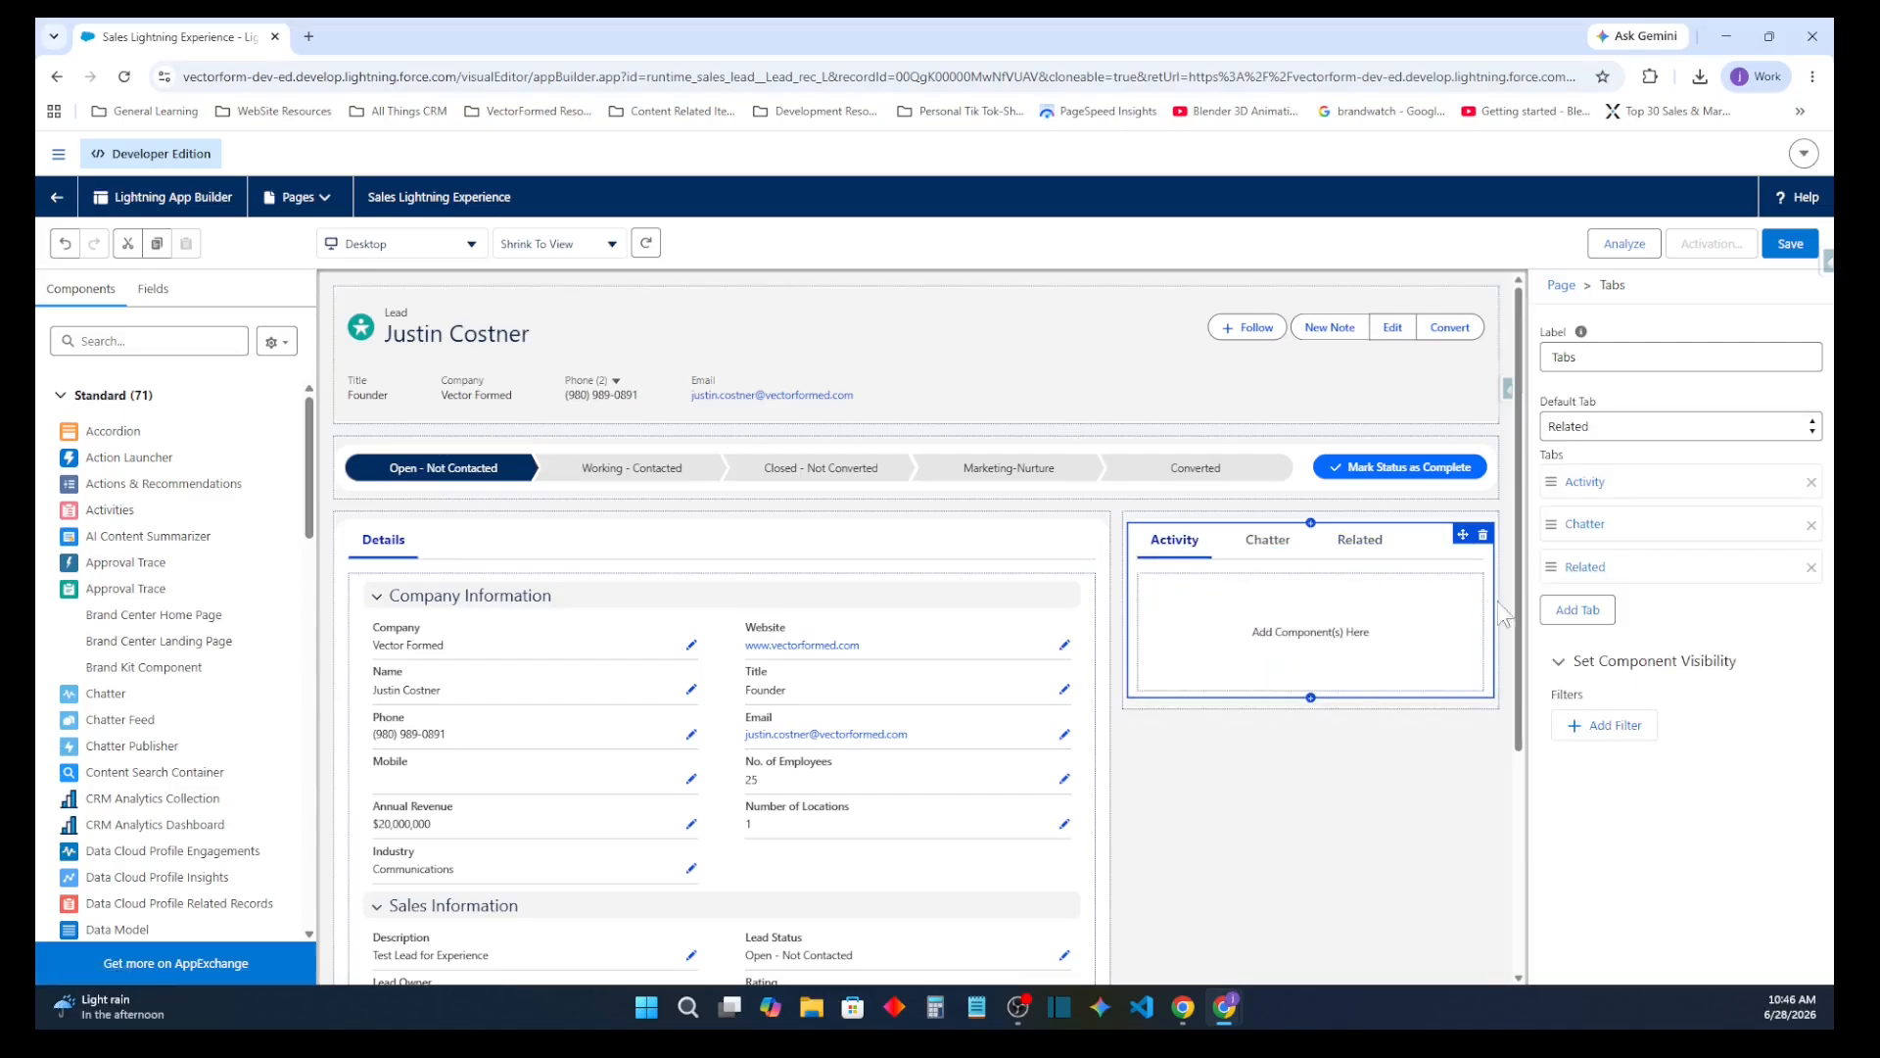
{"action": "left_click", "coordinate": [183, 345]}
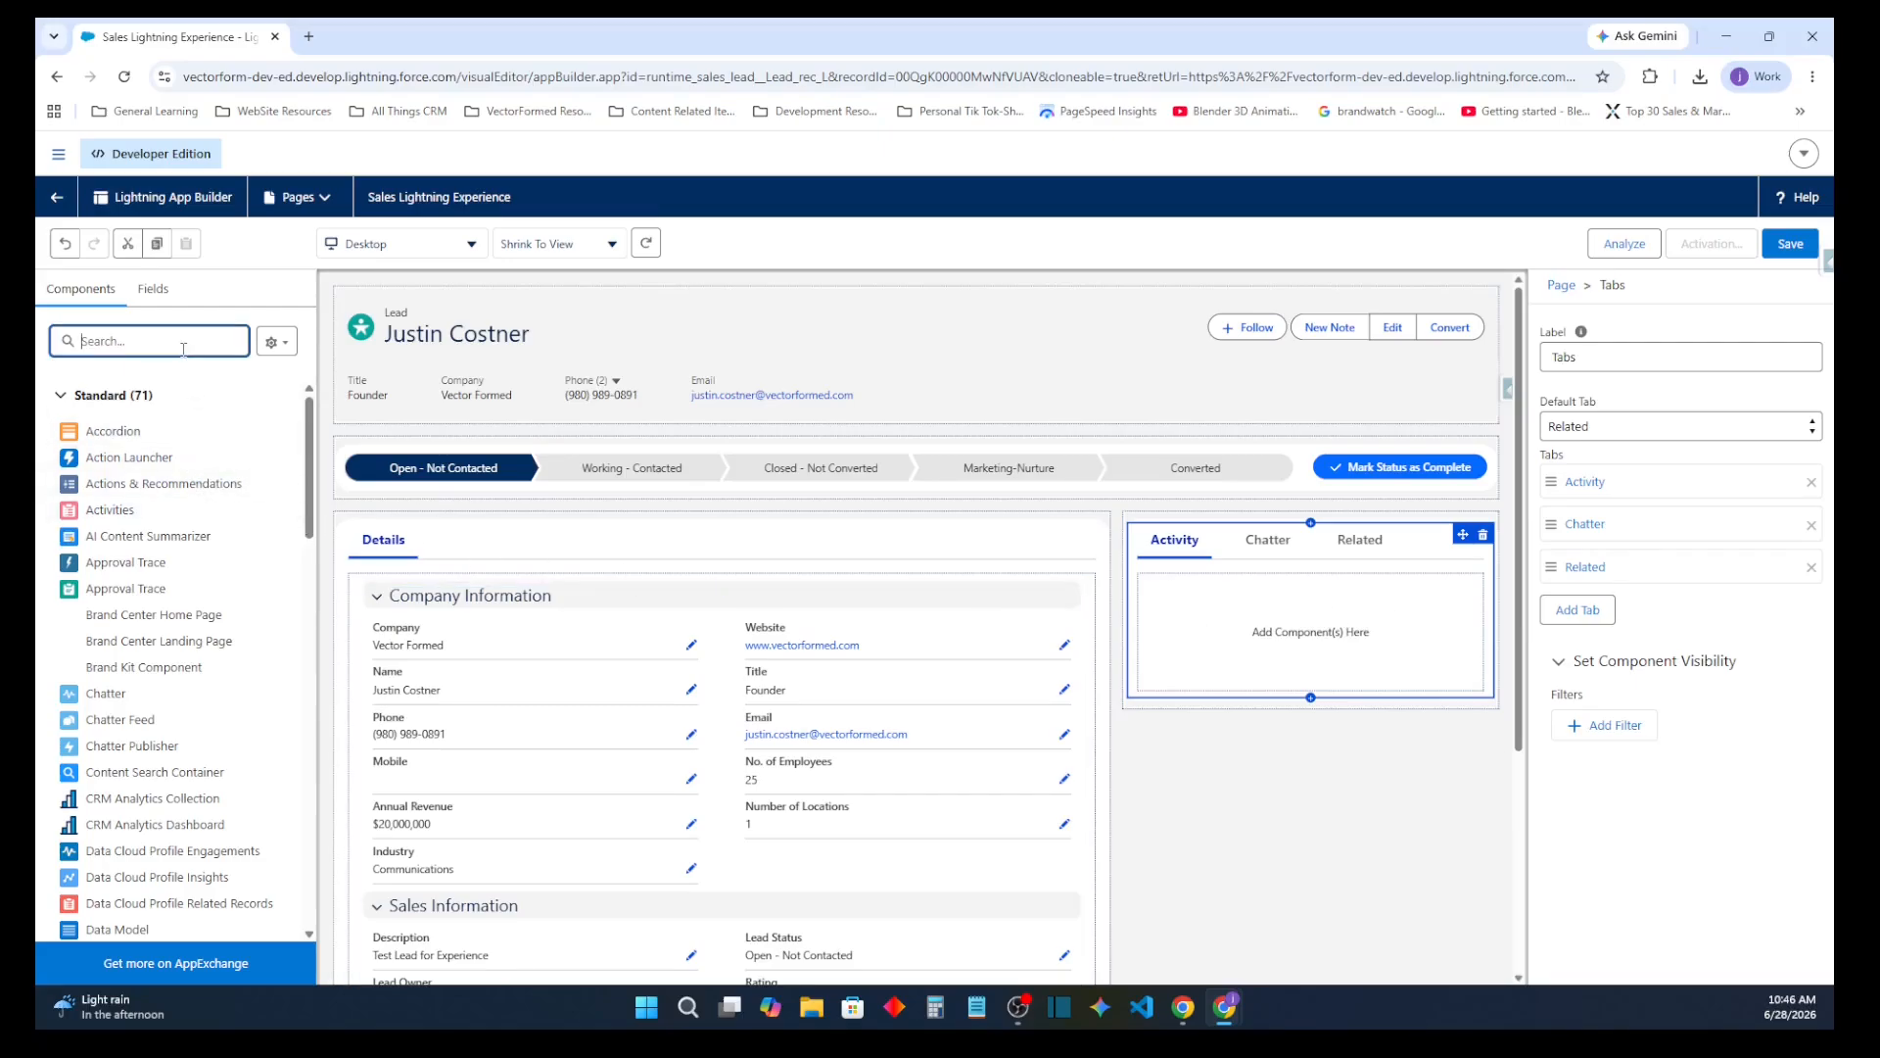
{"action": "type", "text": "ad"}
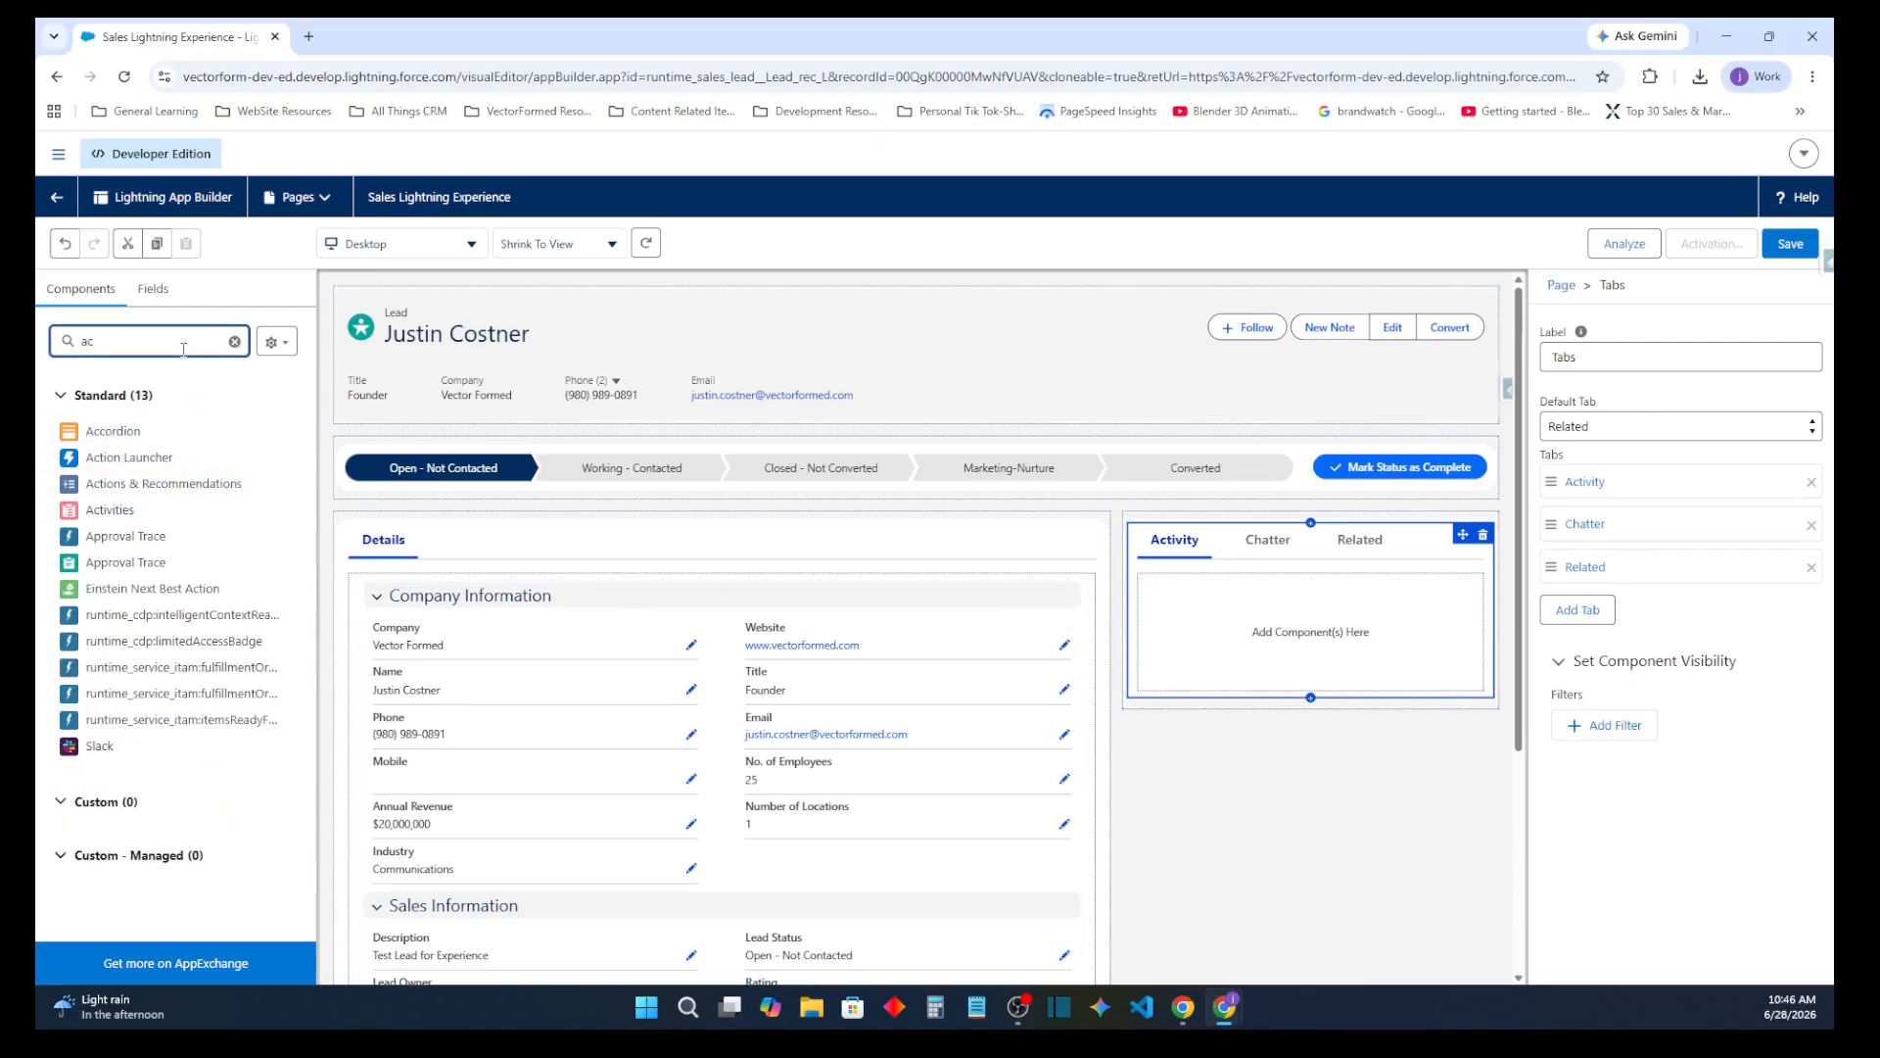
{"action": "left_click_drag", "start_coordinate": [110, 509], "coordinate": [1273, 632]}
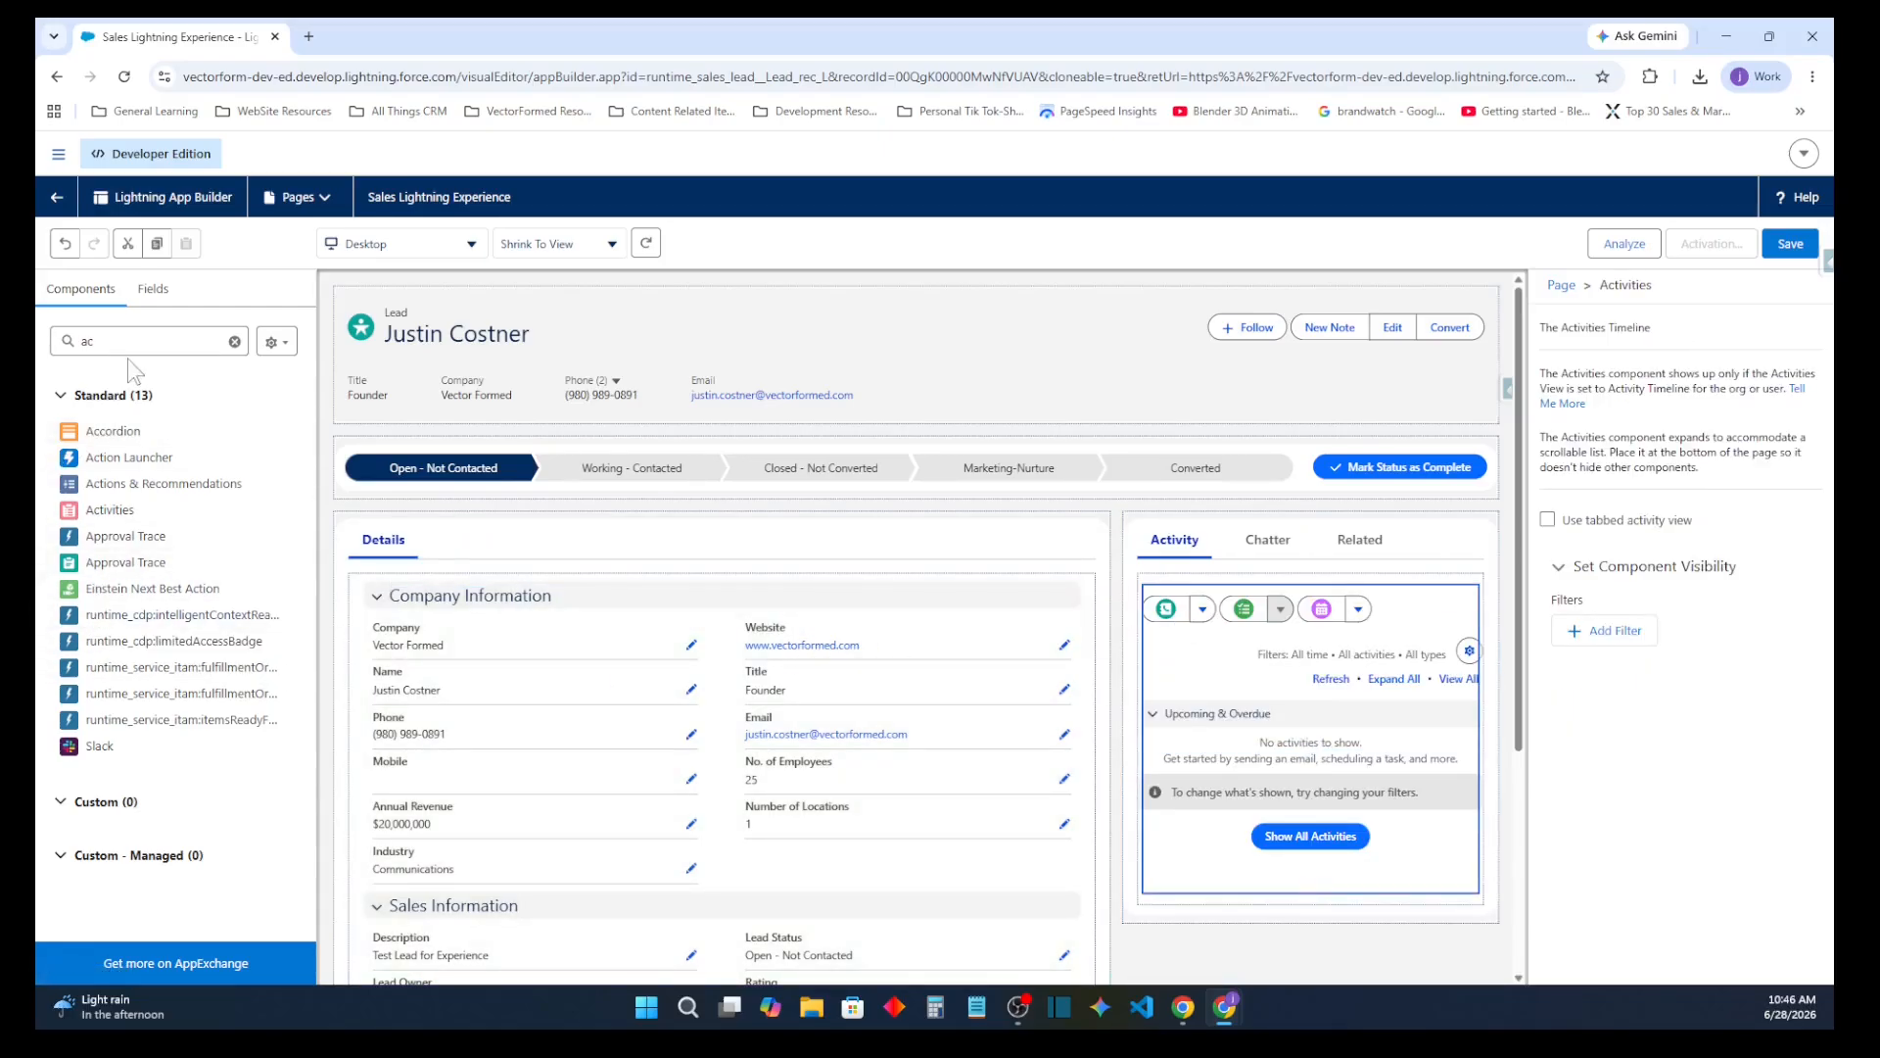
Search for the Chatter components and place Chatter, with Chatter Feed above it, in the empty Chatter tab
{"action": "key", "text": "ctrl+z"}
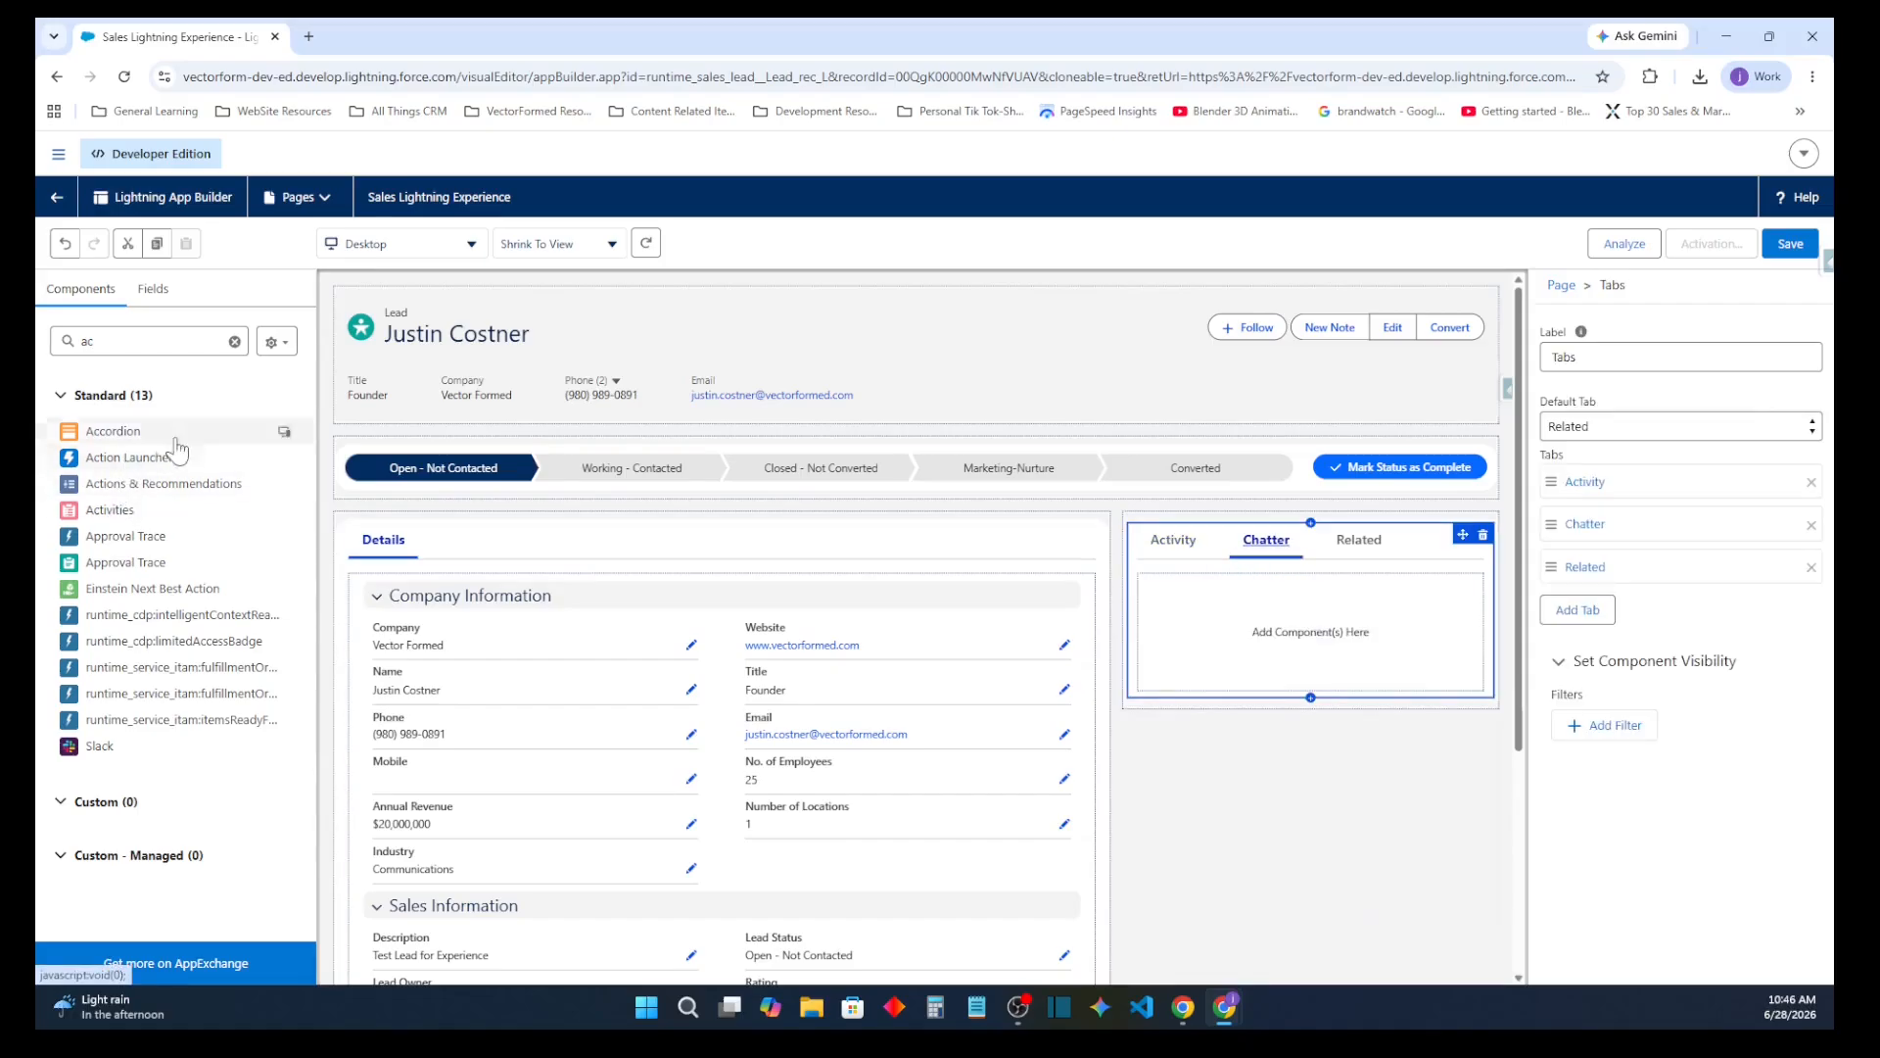
{"action": "left_click", "coordinate": [178, 348]}
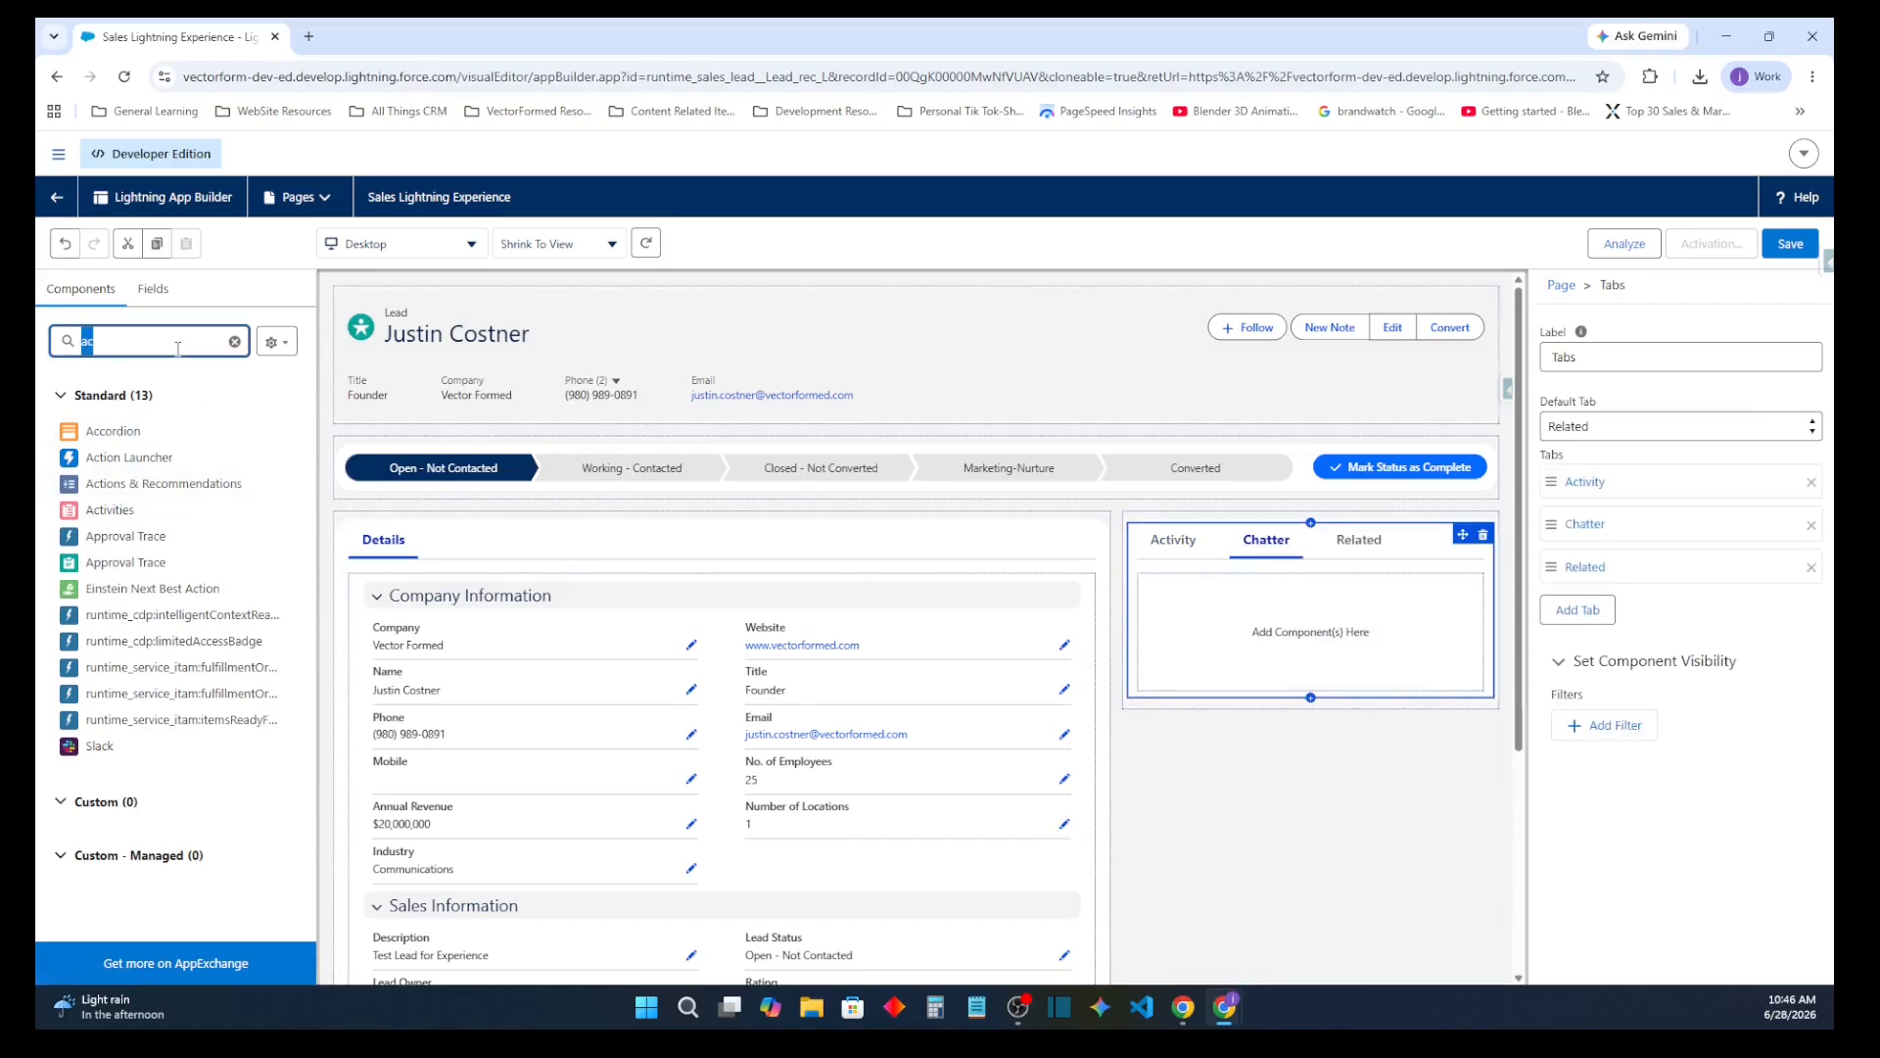
{"action": "type", "text": "chatt"}
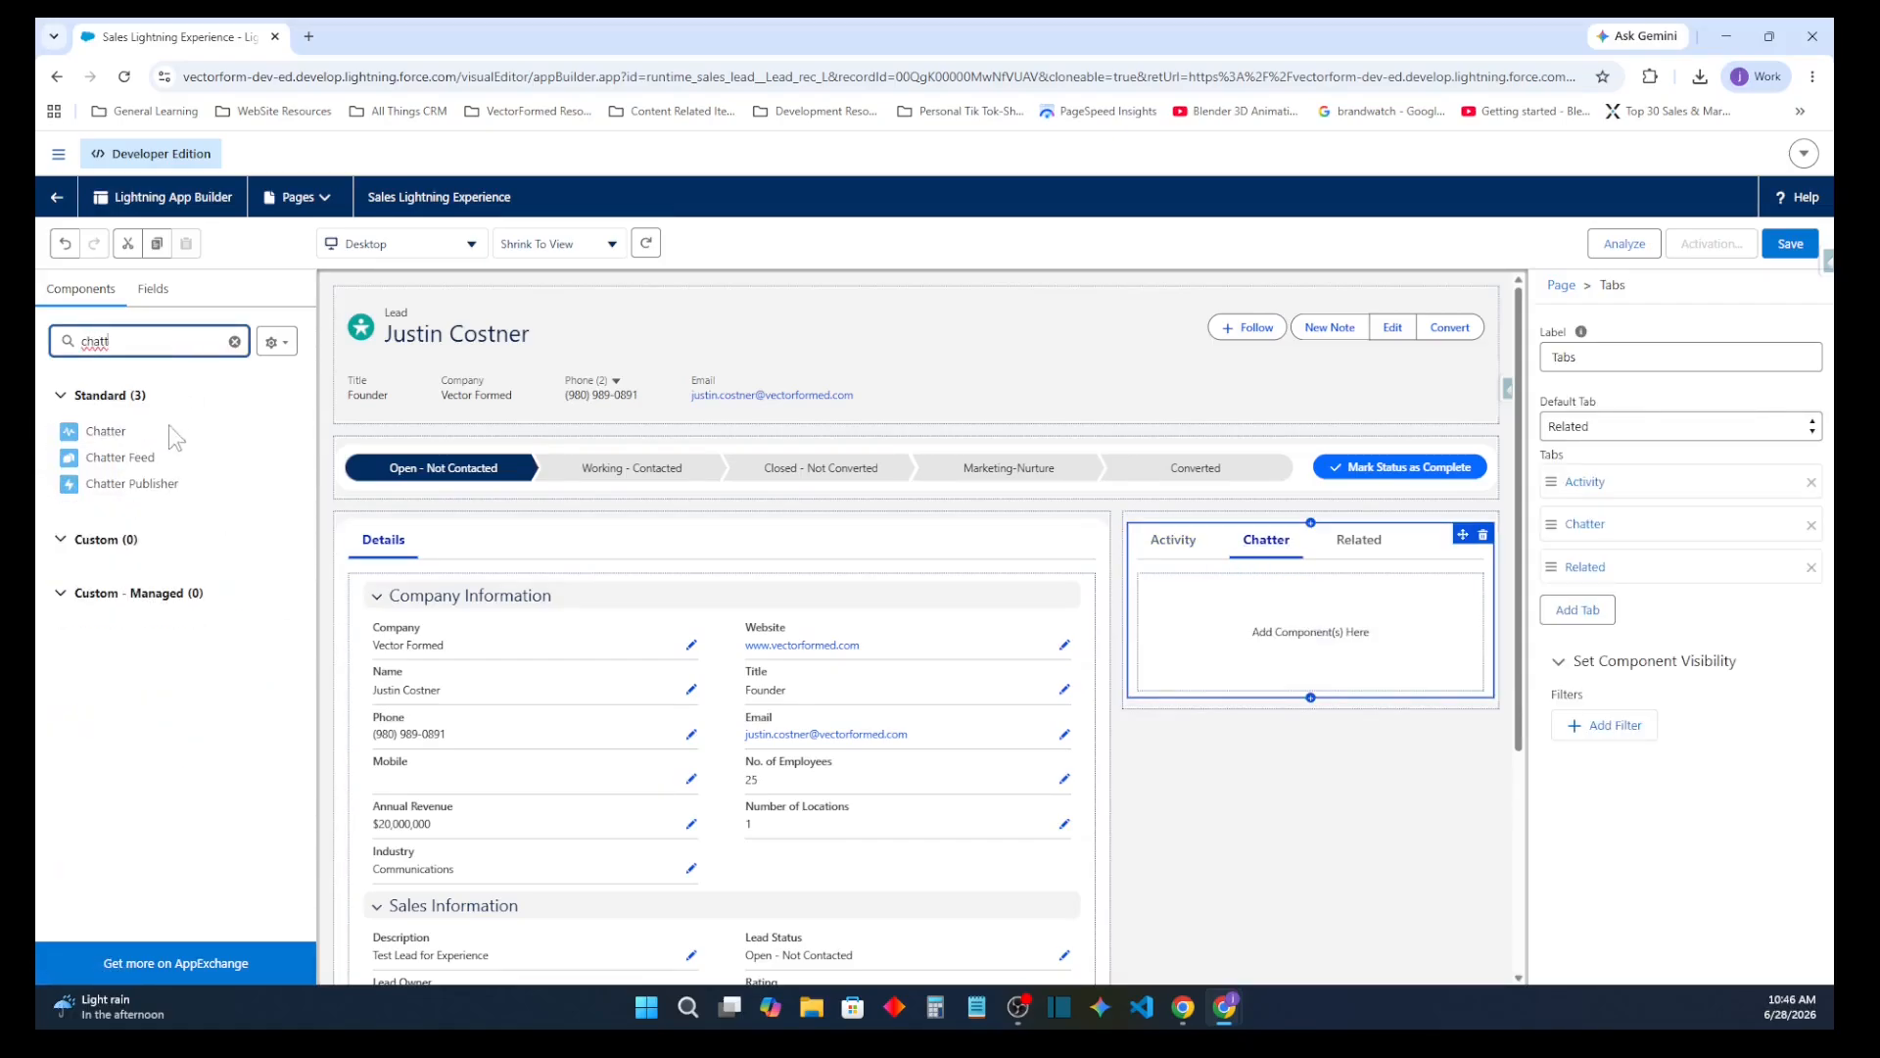
{"action": "left_click_drag", "start_coordinate": [138, 432], "coordinate": [1224, 604]}
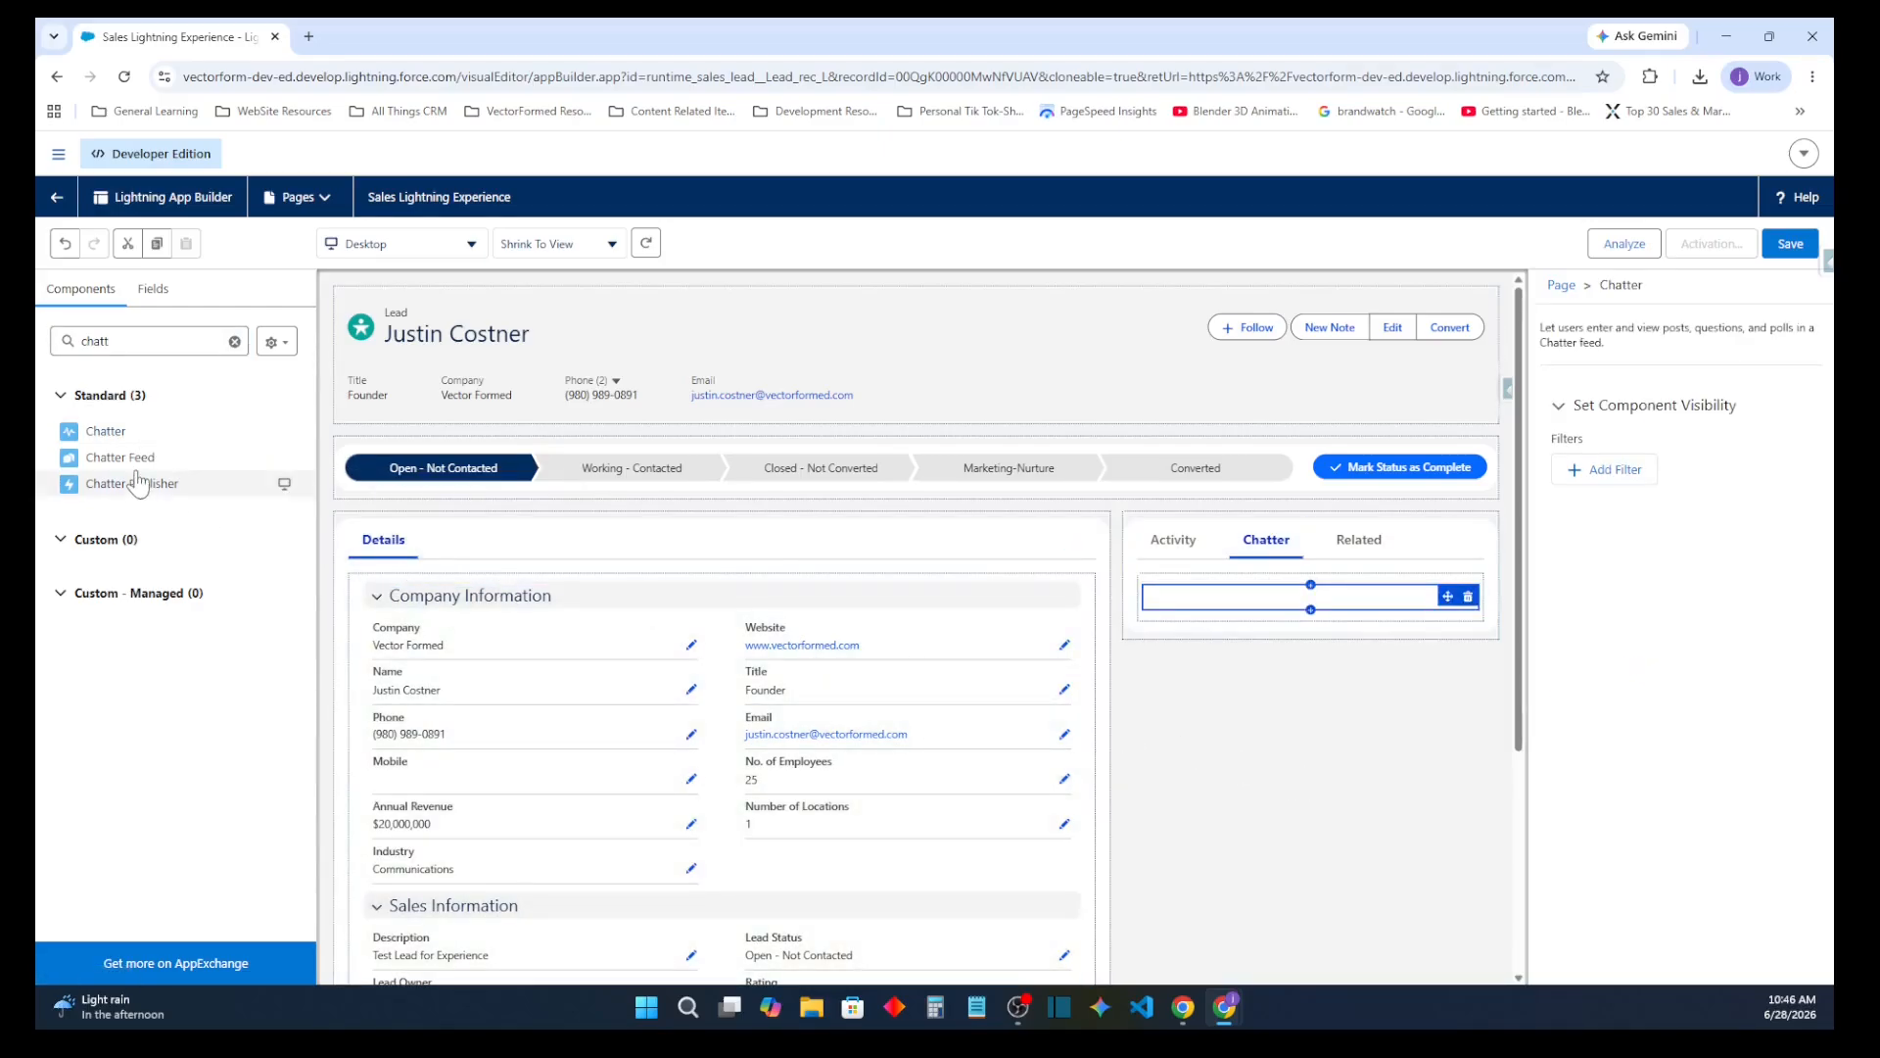
{"action": "left_click_drag", "start_coordinate": [122, 458], "coordinate": [1150, 631]}
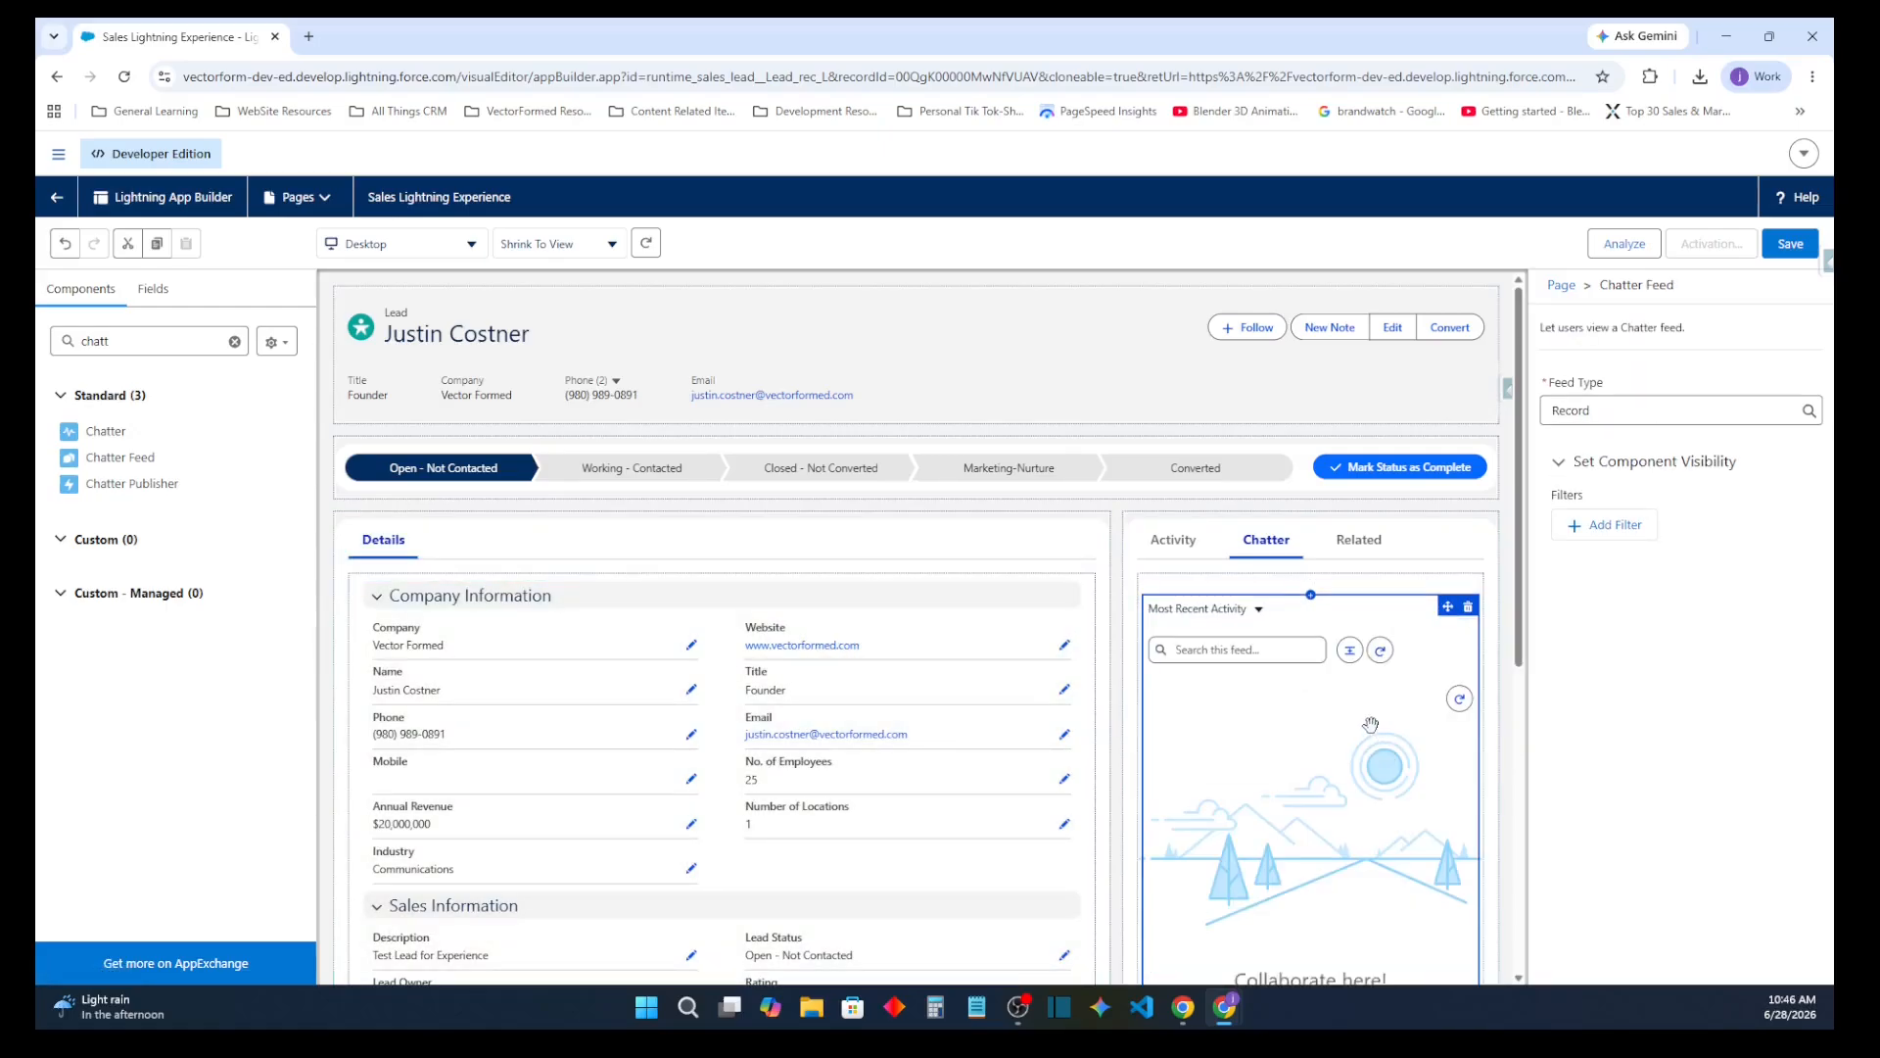
Delete the lower of the two feed components in the Chatter tab and place Chatter Publisher above the remaining feed
{"action": "scroll", "coordinate": [1442, 681], "scroll_direction": "down", "scroll_amount": 4}
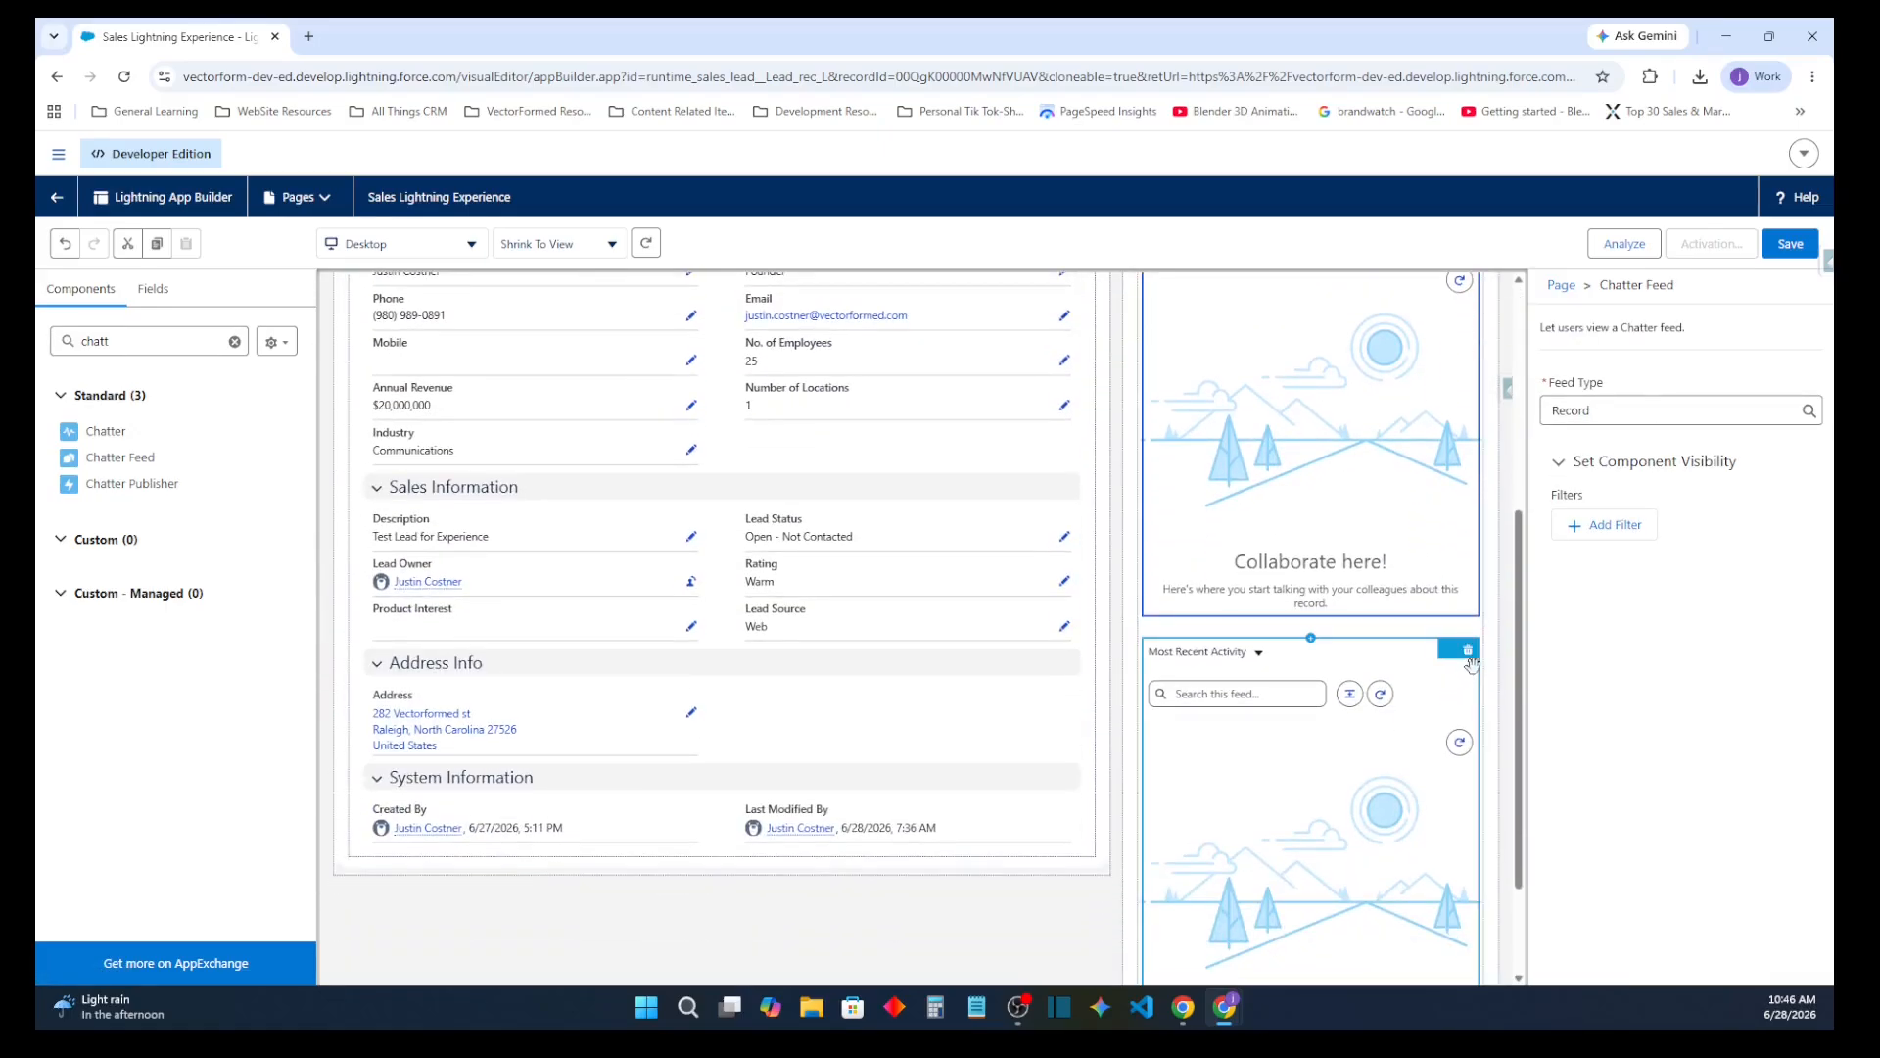
{"action": "left_click", "coordinate": [1468, 649]}
{"action": "scroll", "coordinate": [1205, 599], "scroll_direction": "up", "scroll_amount": 5}
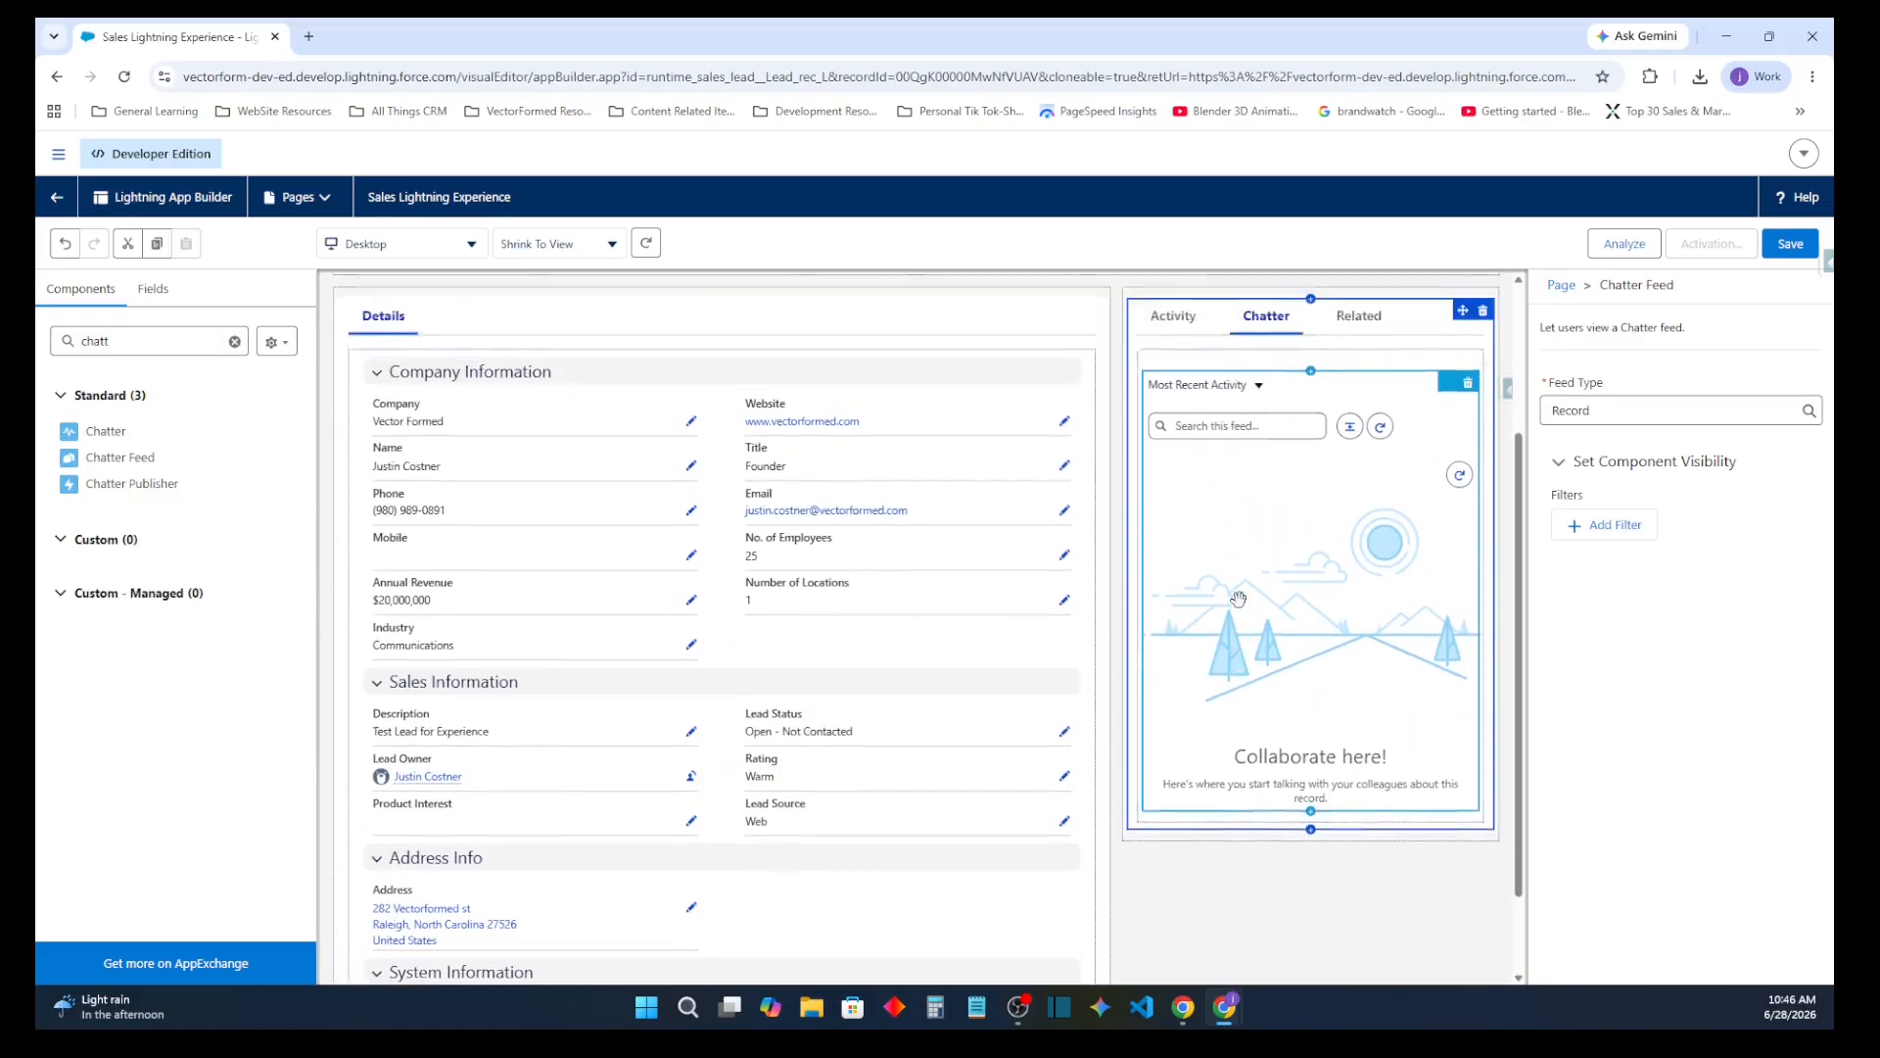
{"action": "left_click_drag", "start_coordinate": [200, 497], "coordinate": [1205, 529]}
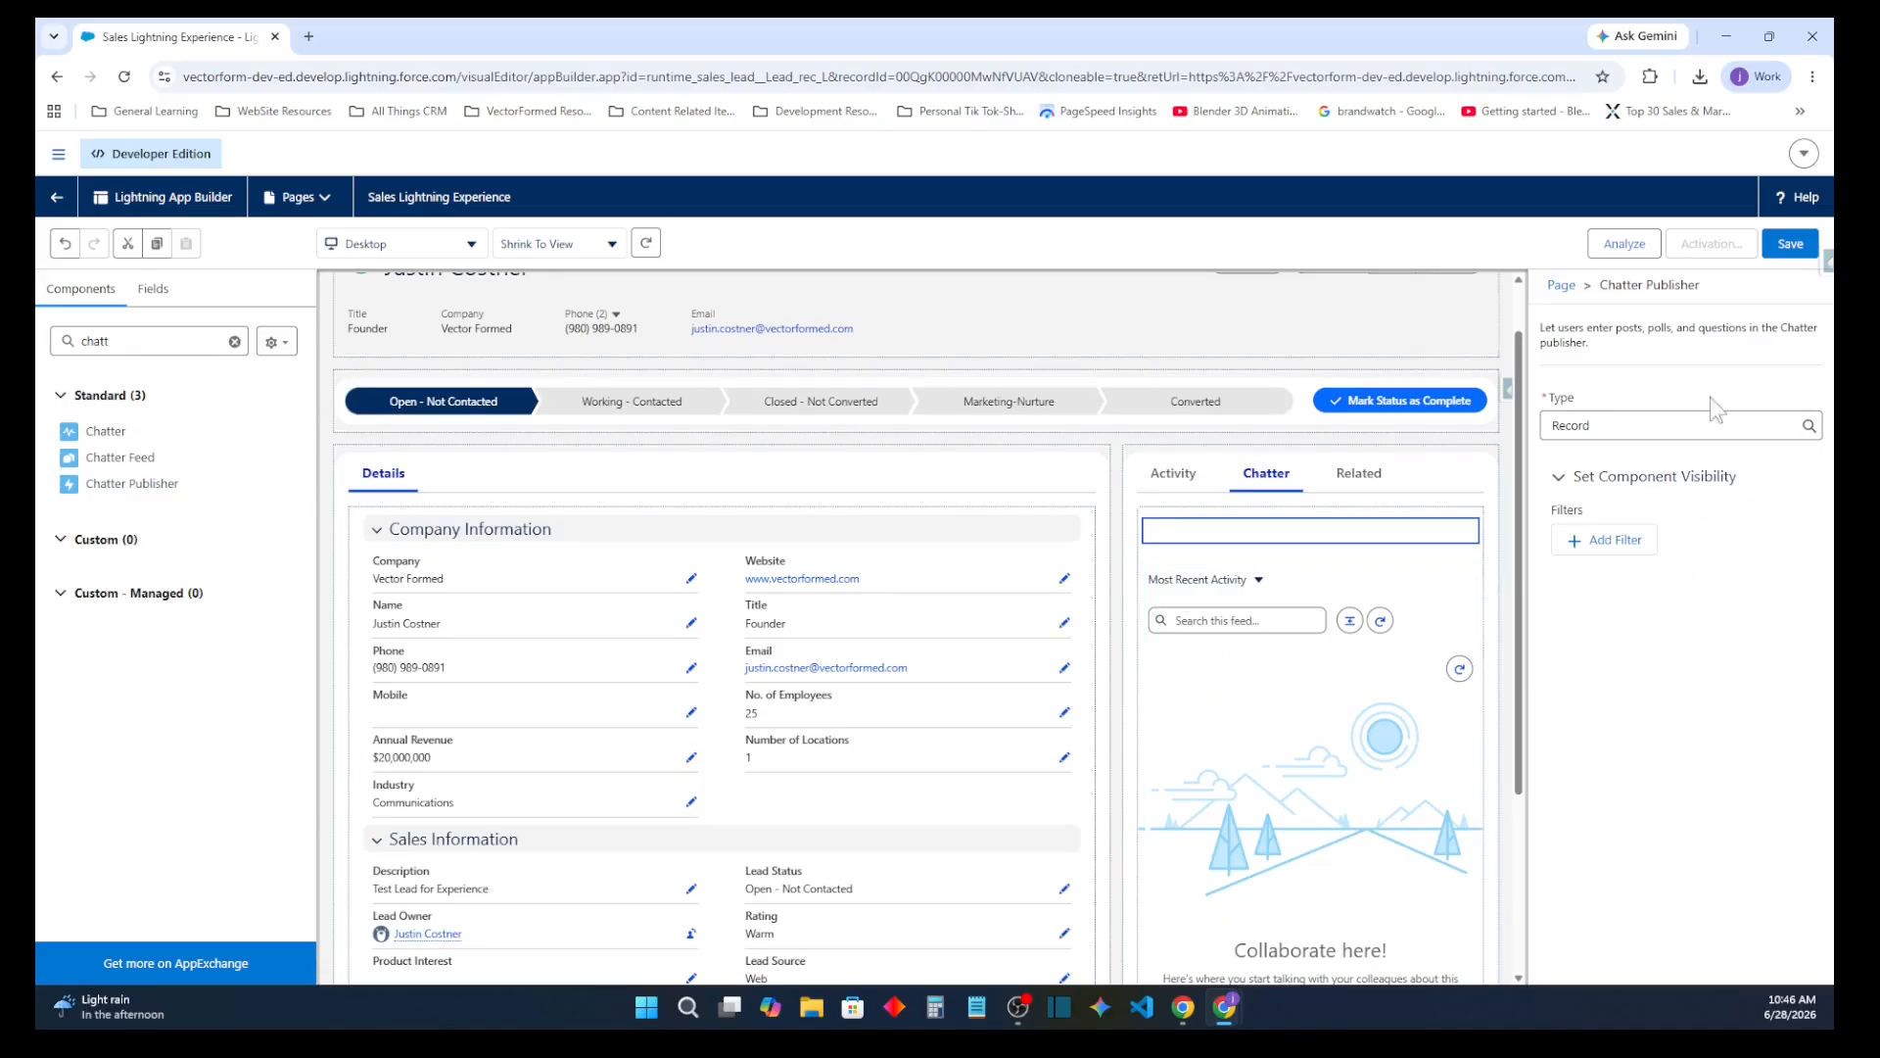
Save the record page, open its activation settings and compare the three assignment levels
{"action": "left_click", "coordinate": [1797, 251]}
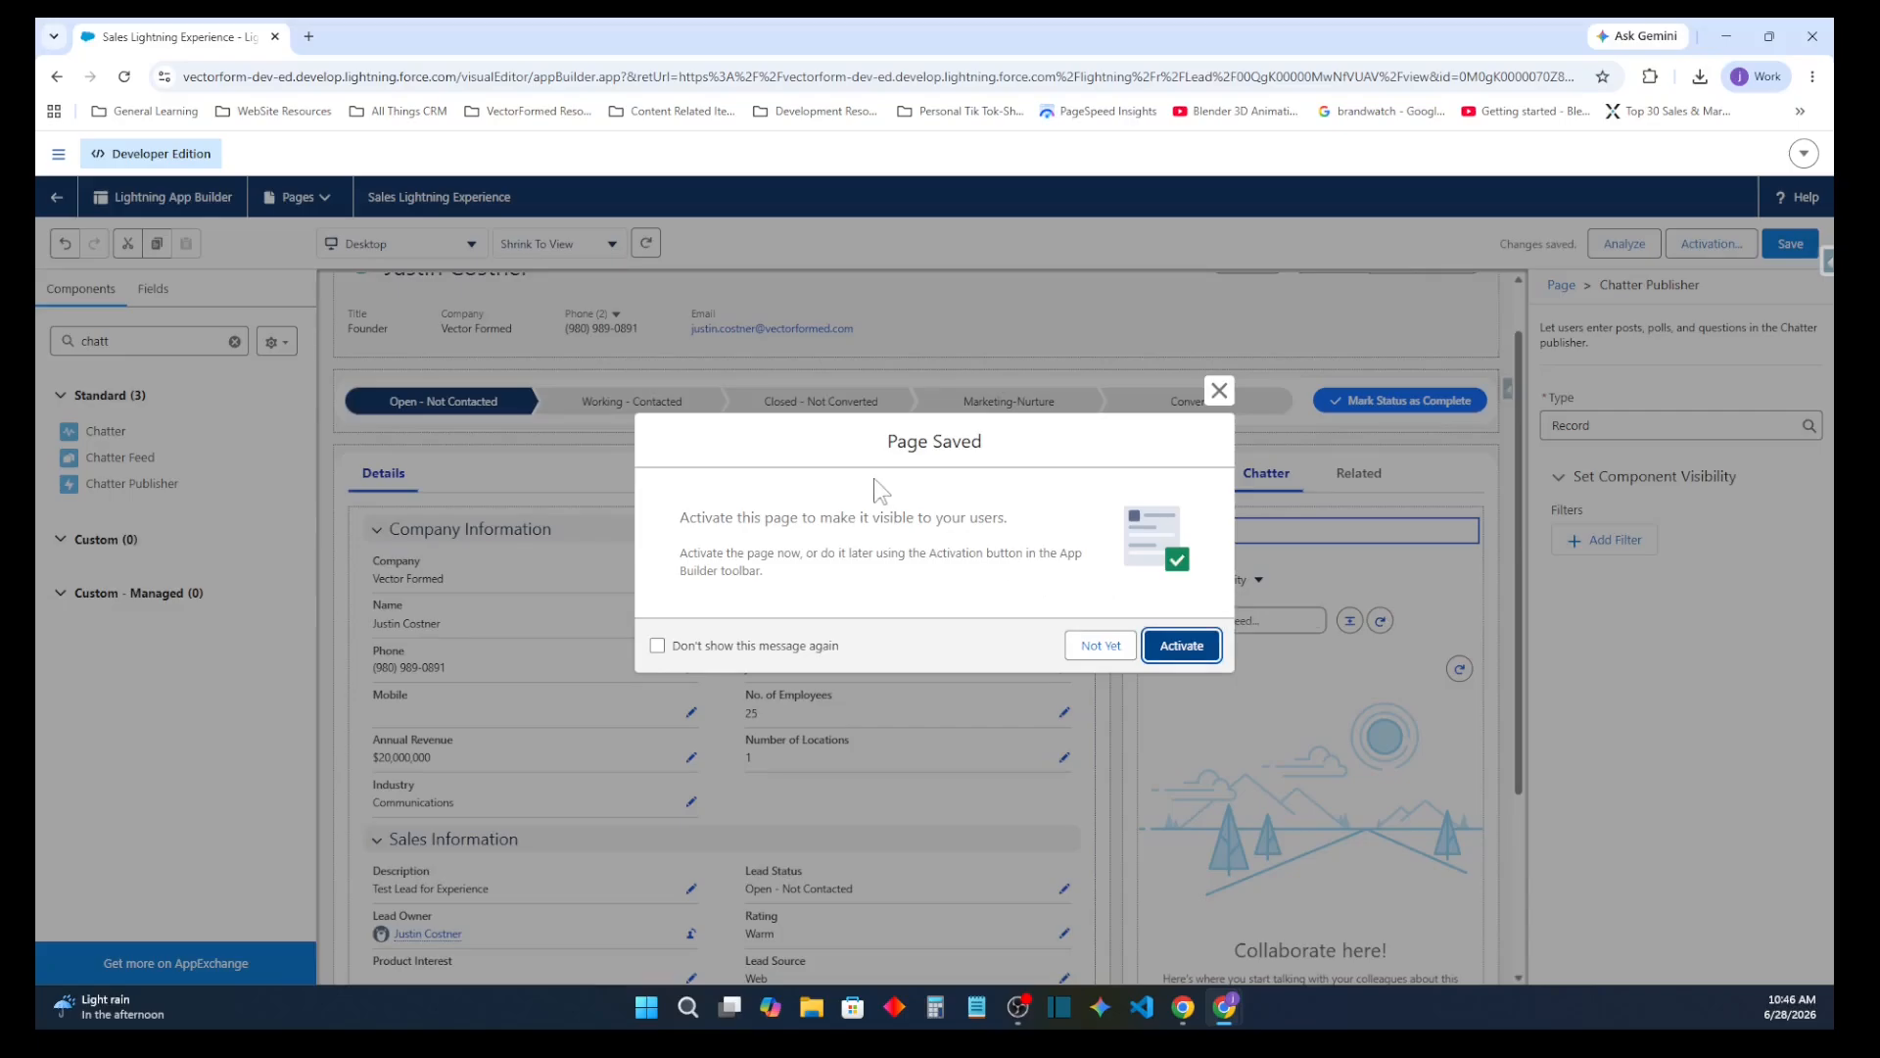
{"action": "left_click", "coordinate": [1182, 645]}
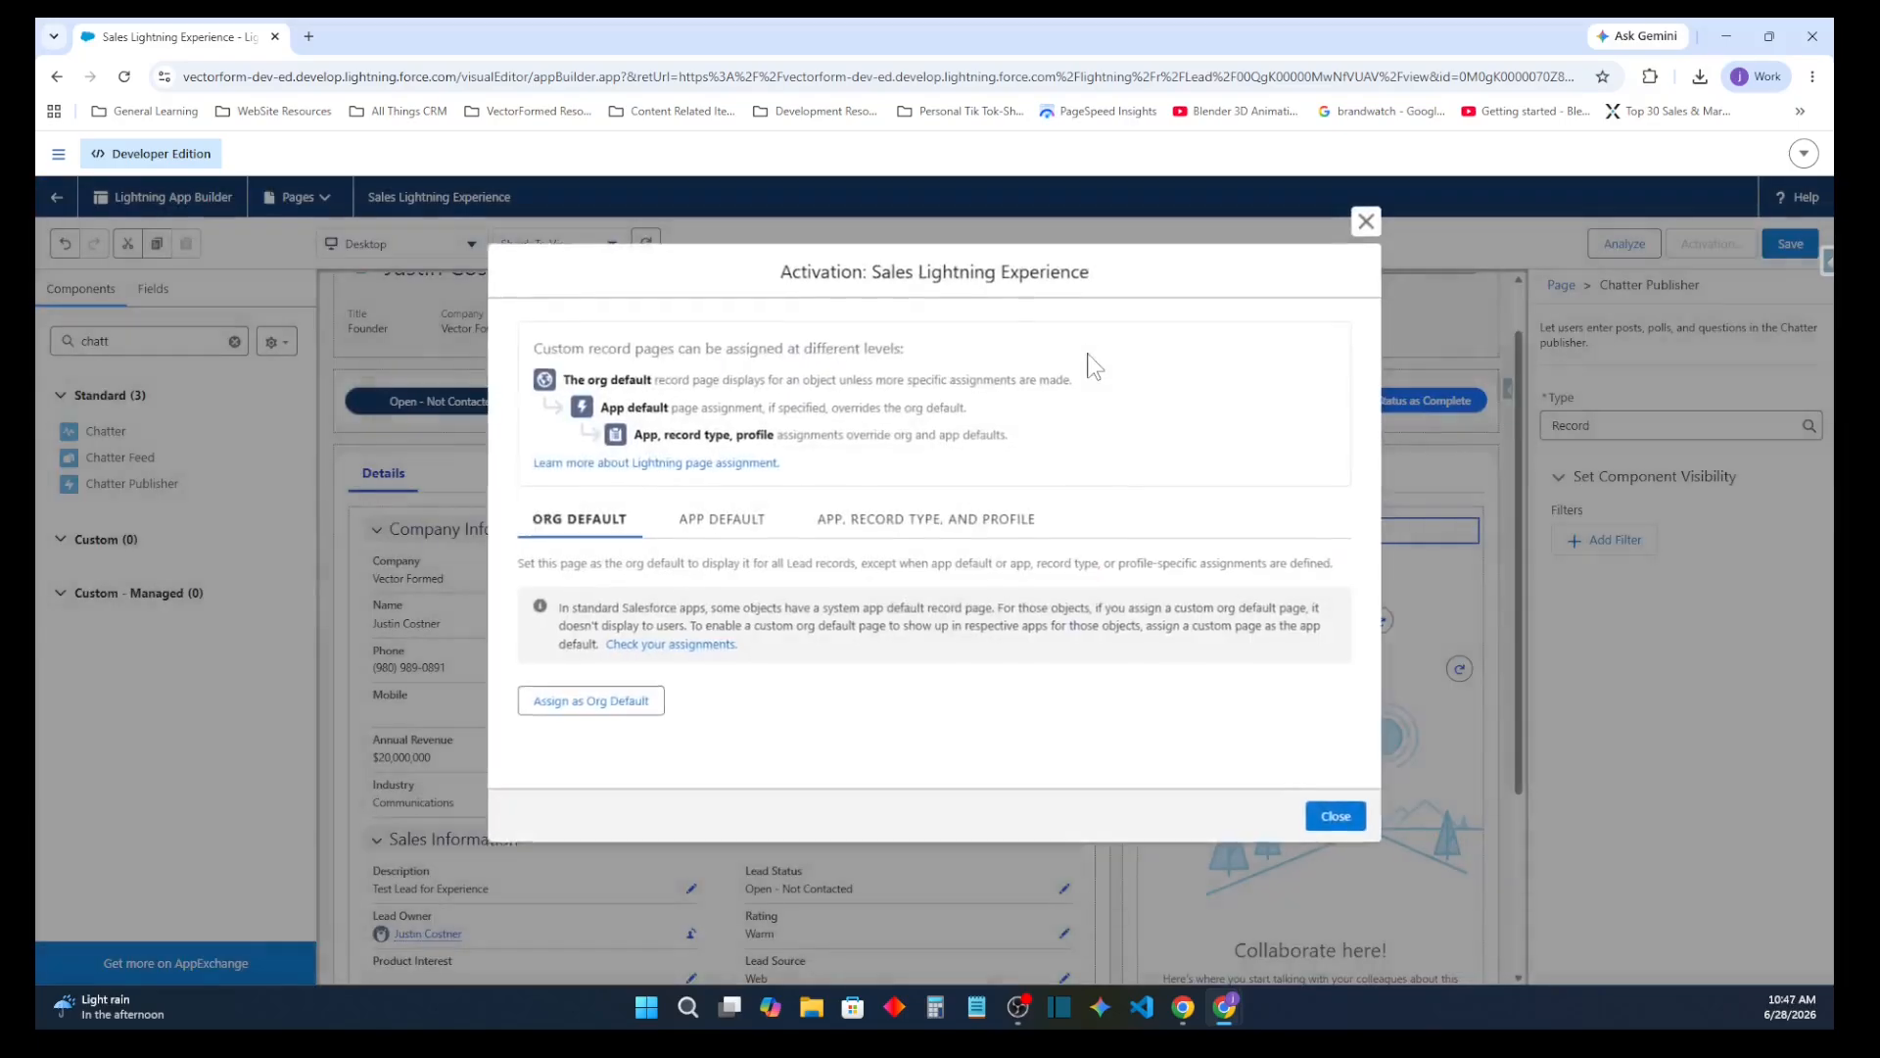
{"action": "left_click", "coordinate": [686, 524]}
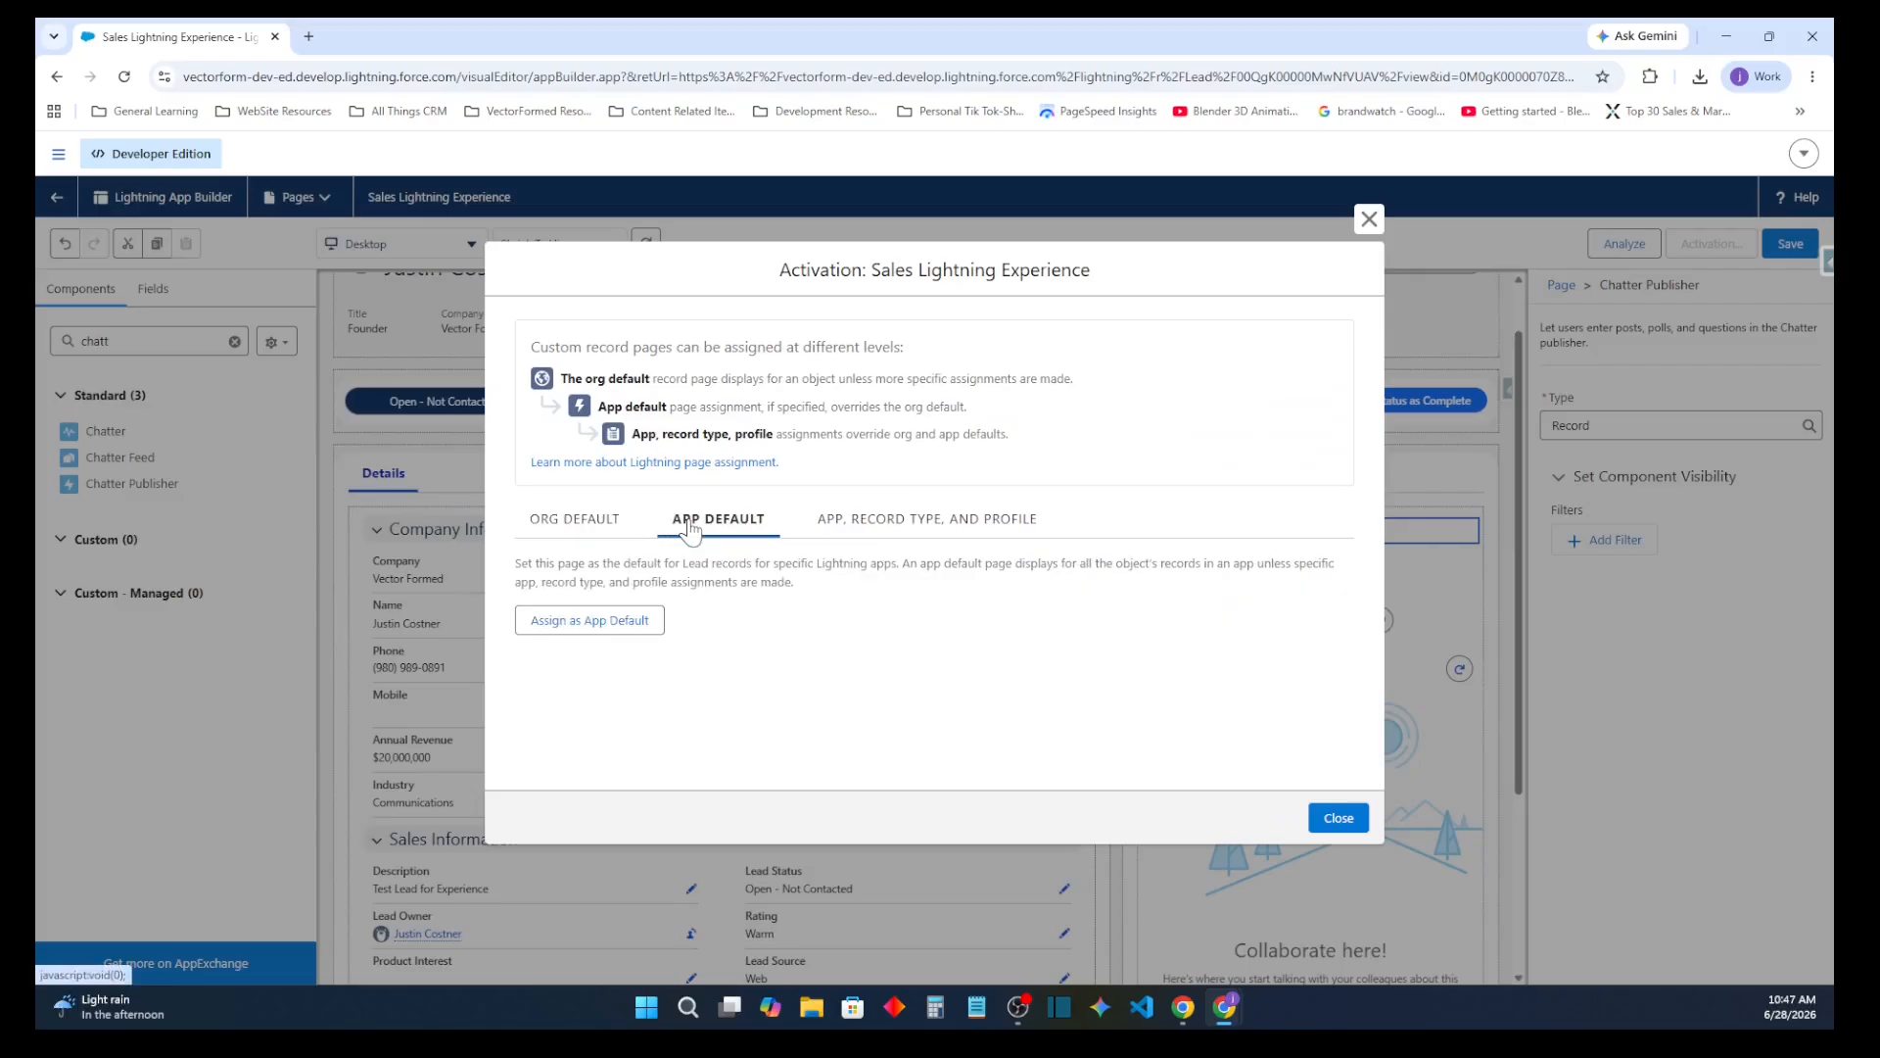
{"action": "left_click", "coordinate": [882, 524]}
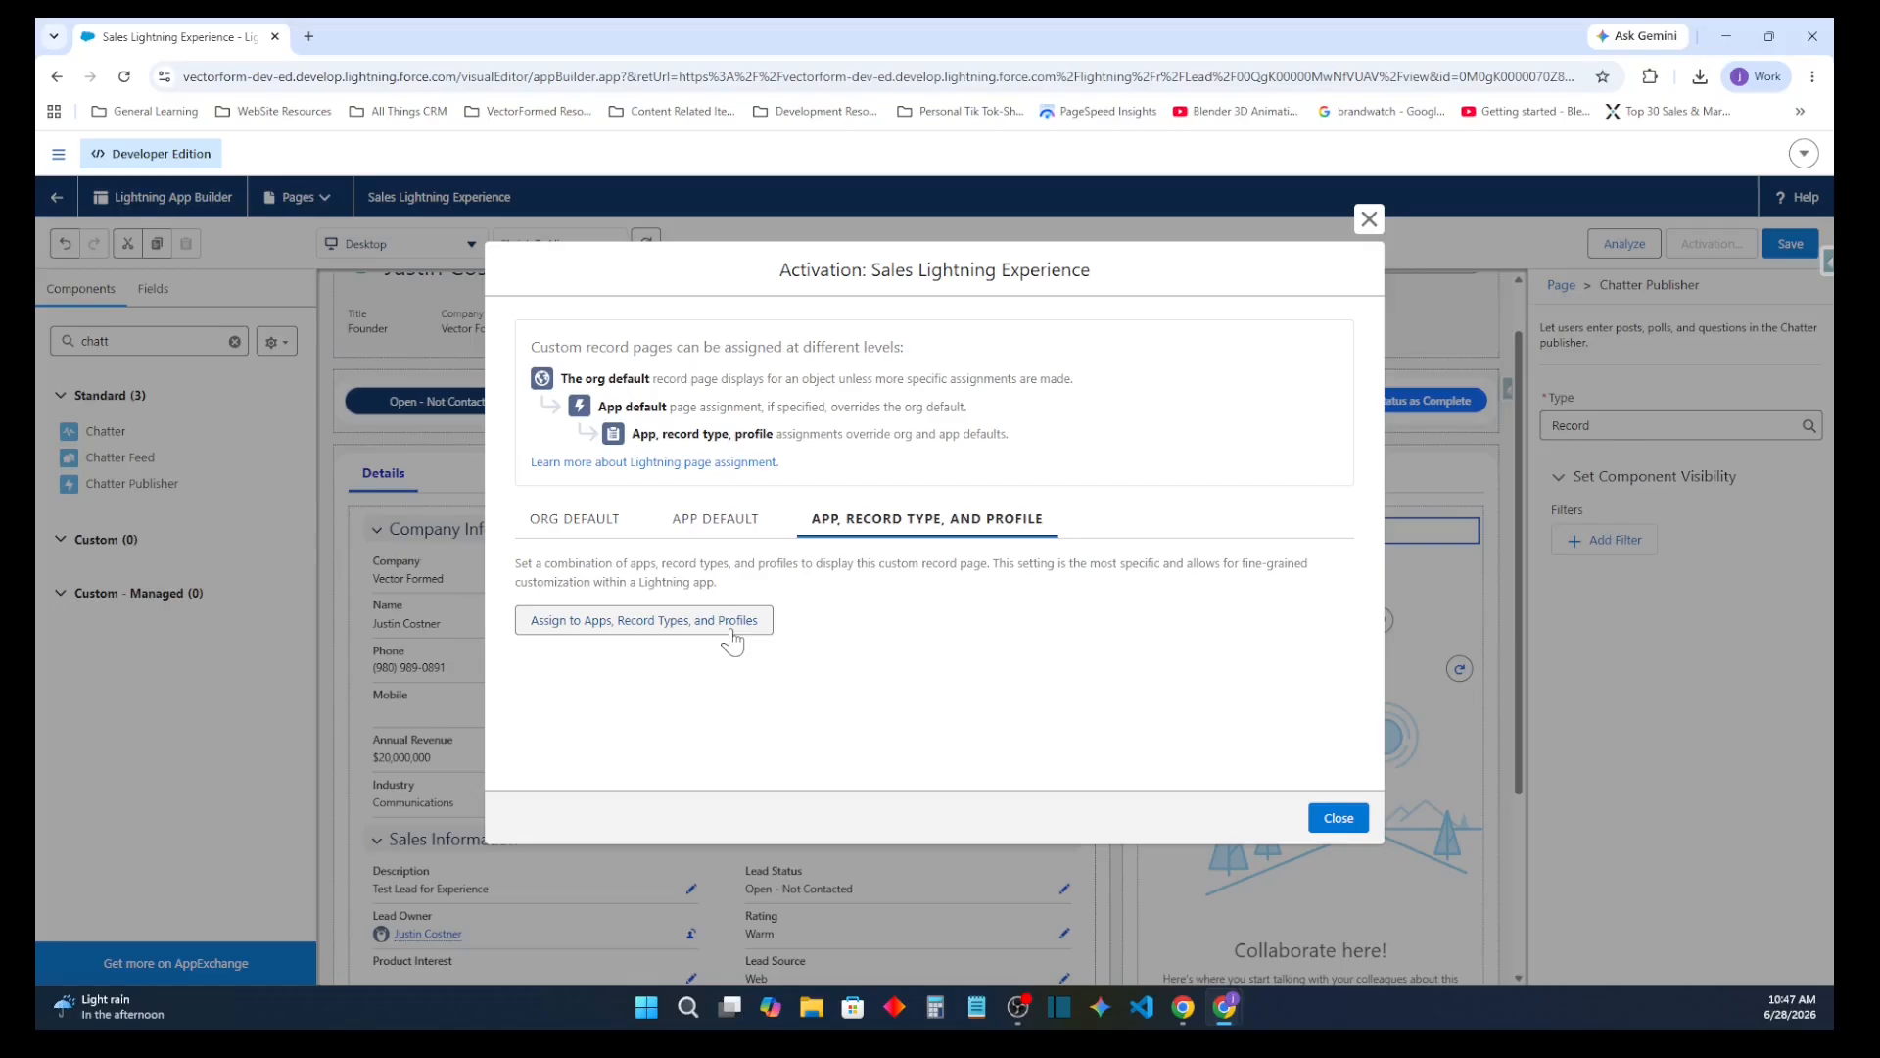
{"action": "left_click", "coordinate": [586, 524]}
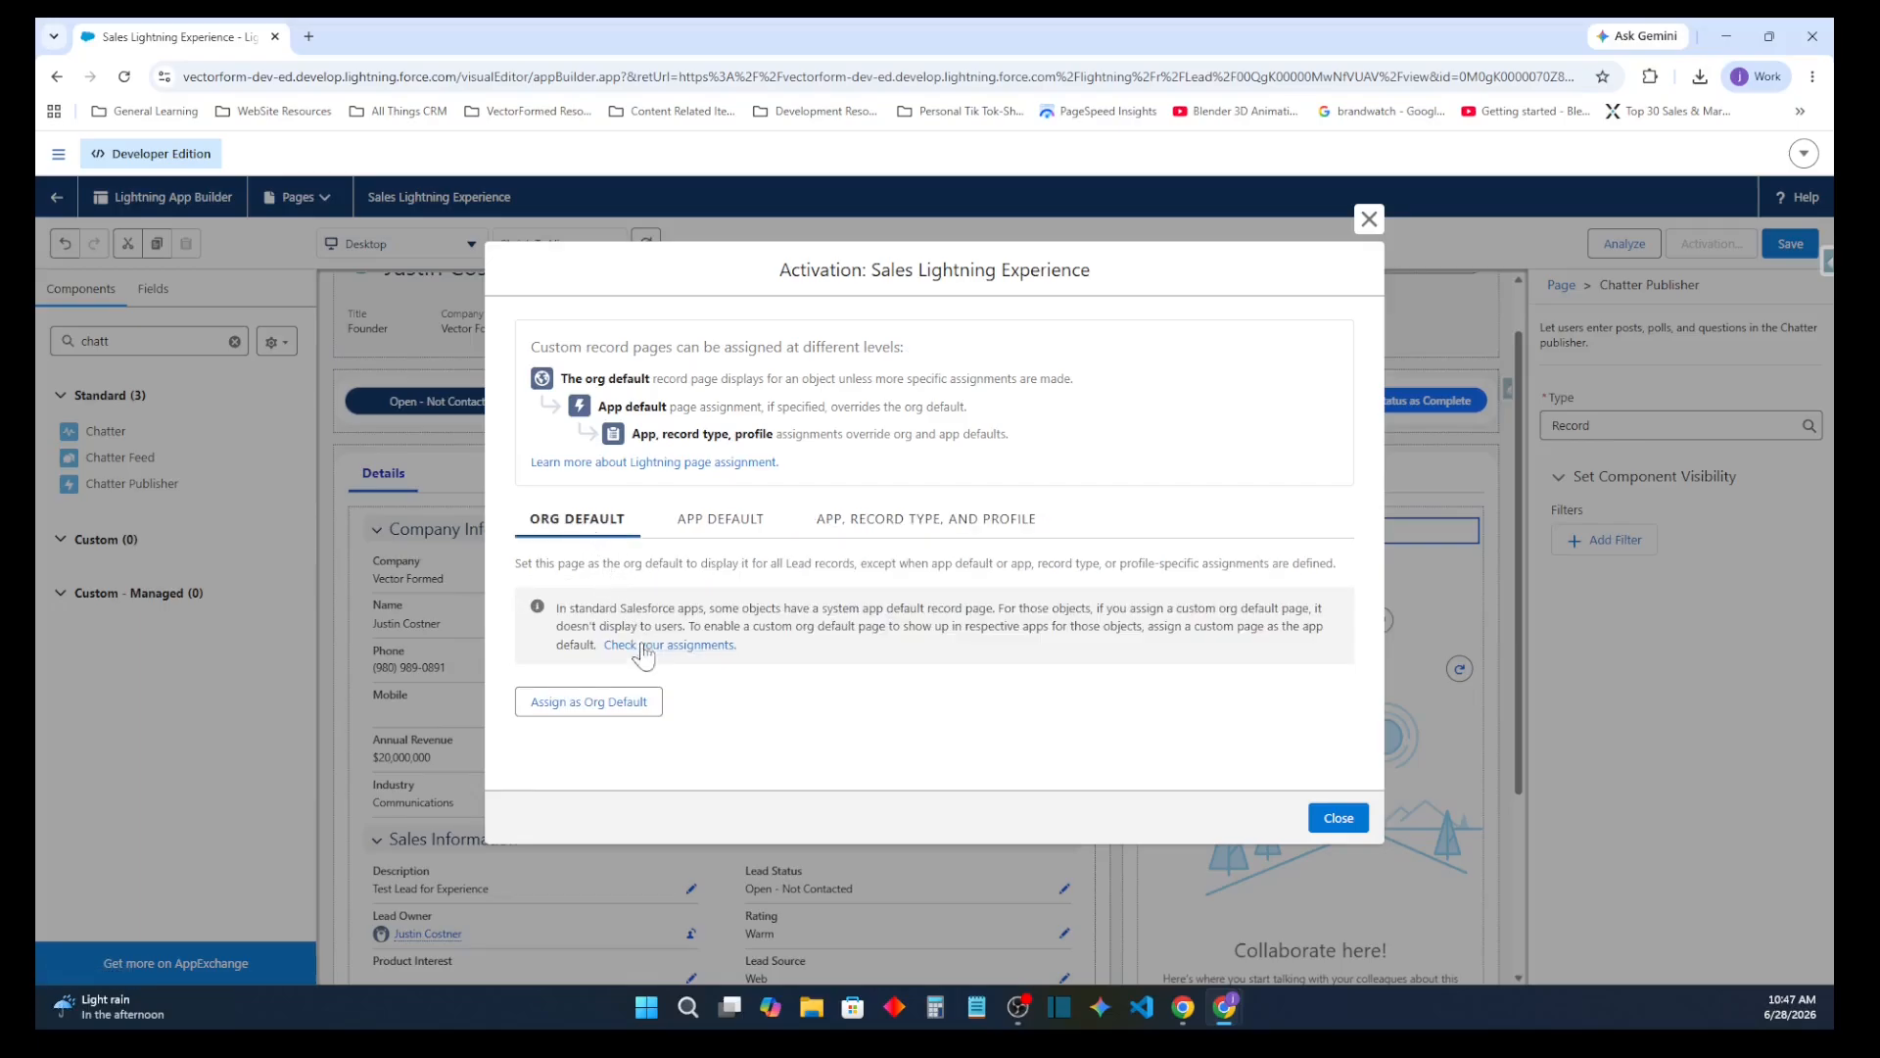
Assign the page as app default for the Sales app on desktop and phone, and save it
{"action": "left_click", "coordinate": [709, 533]}
{"action": "left_click", "coordinate": [643, 615]}
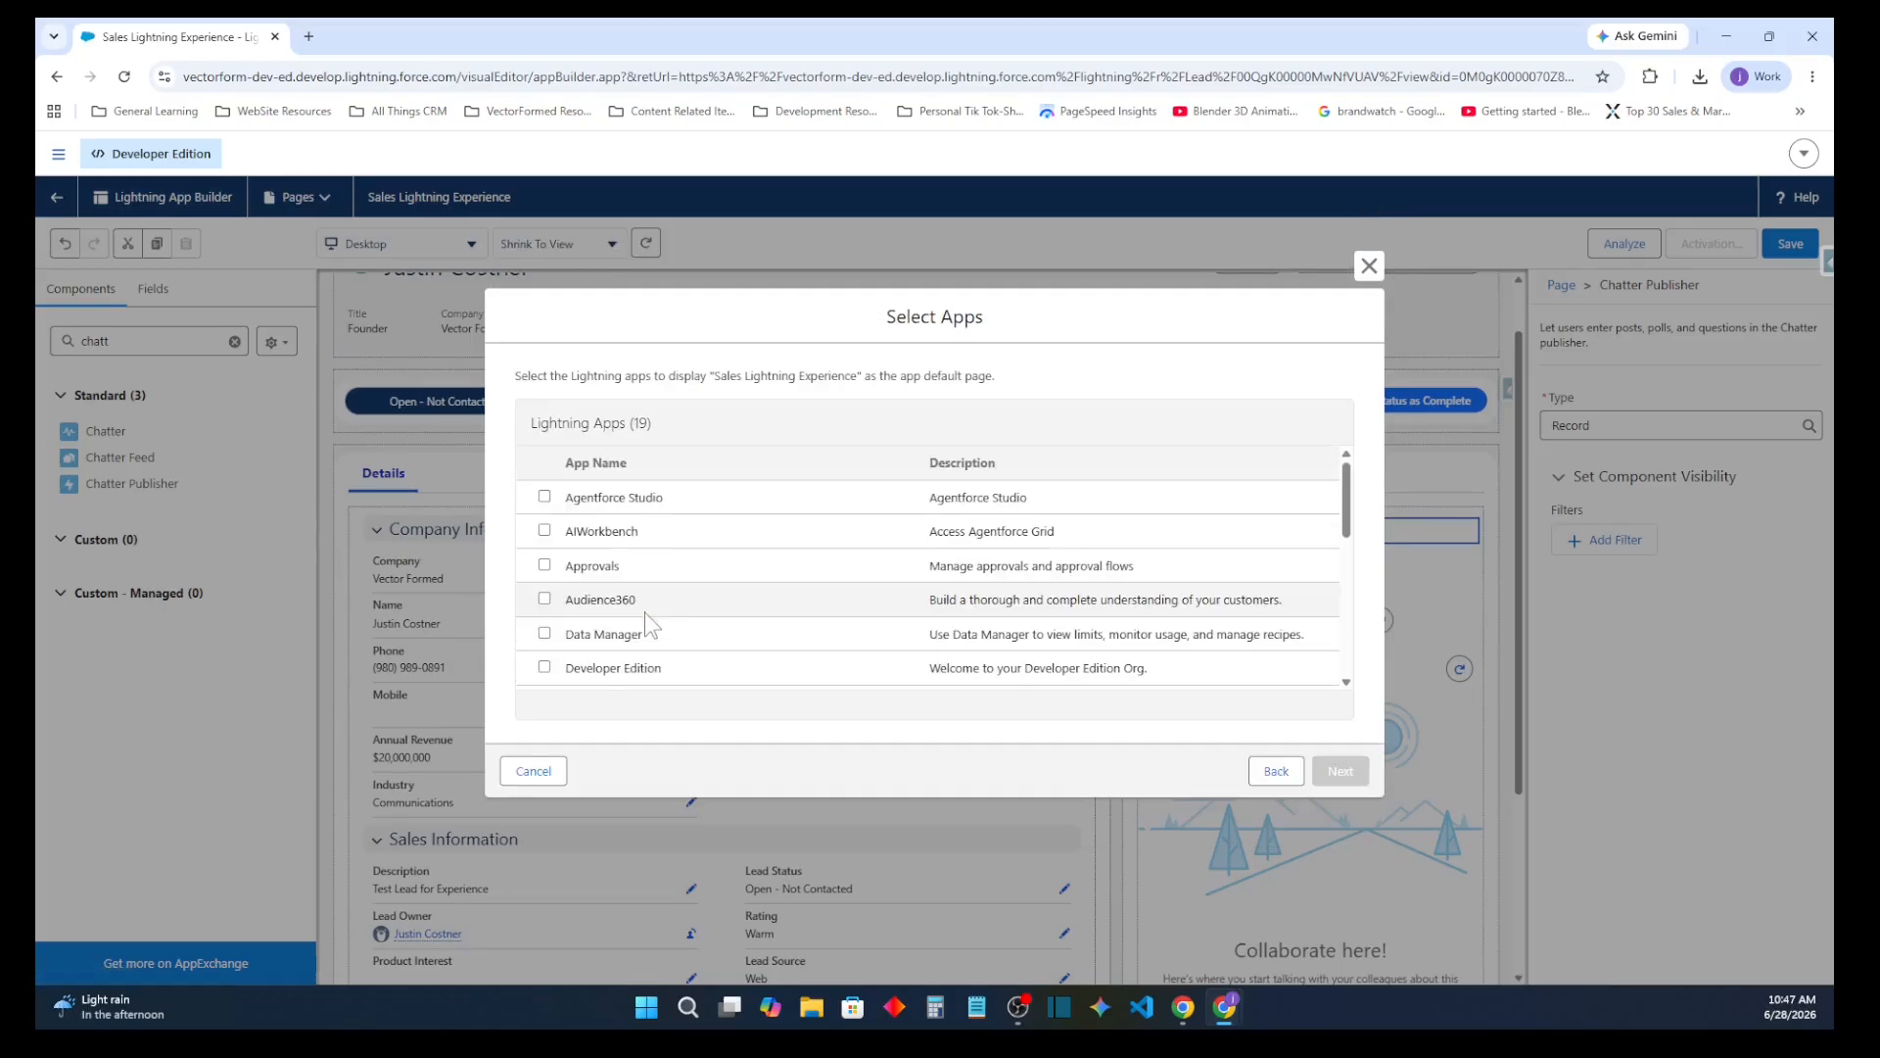
{"action": "scroll", "coordinate": [643, 523], "scroll_direction": "down", "scroll_amount": 3}
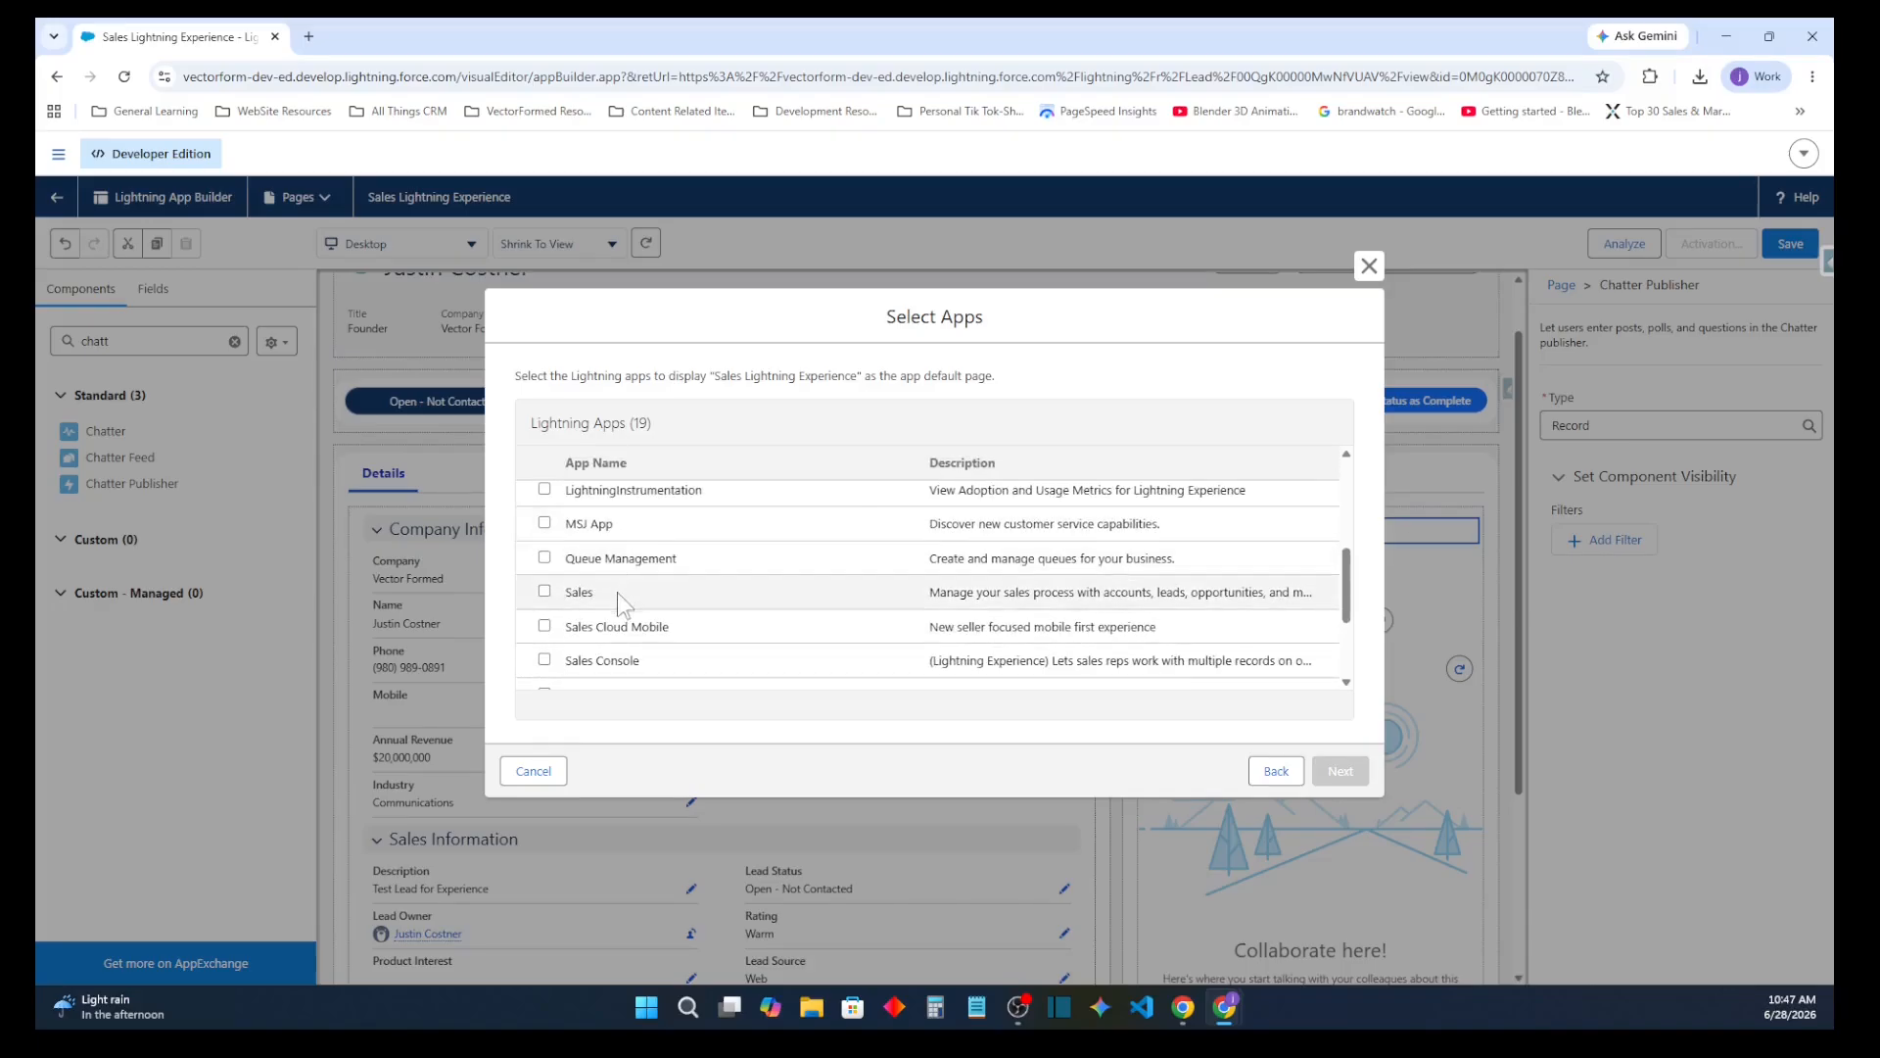
{"action": "left_click", "coordinate": [545, 590]}
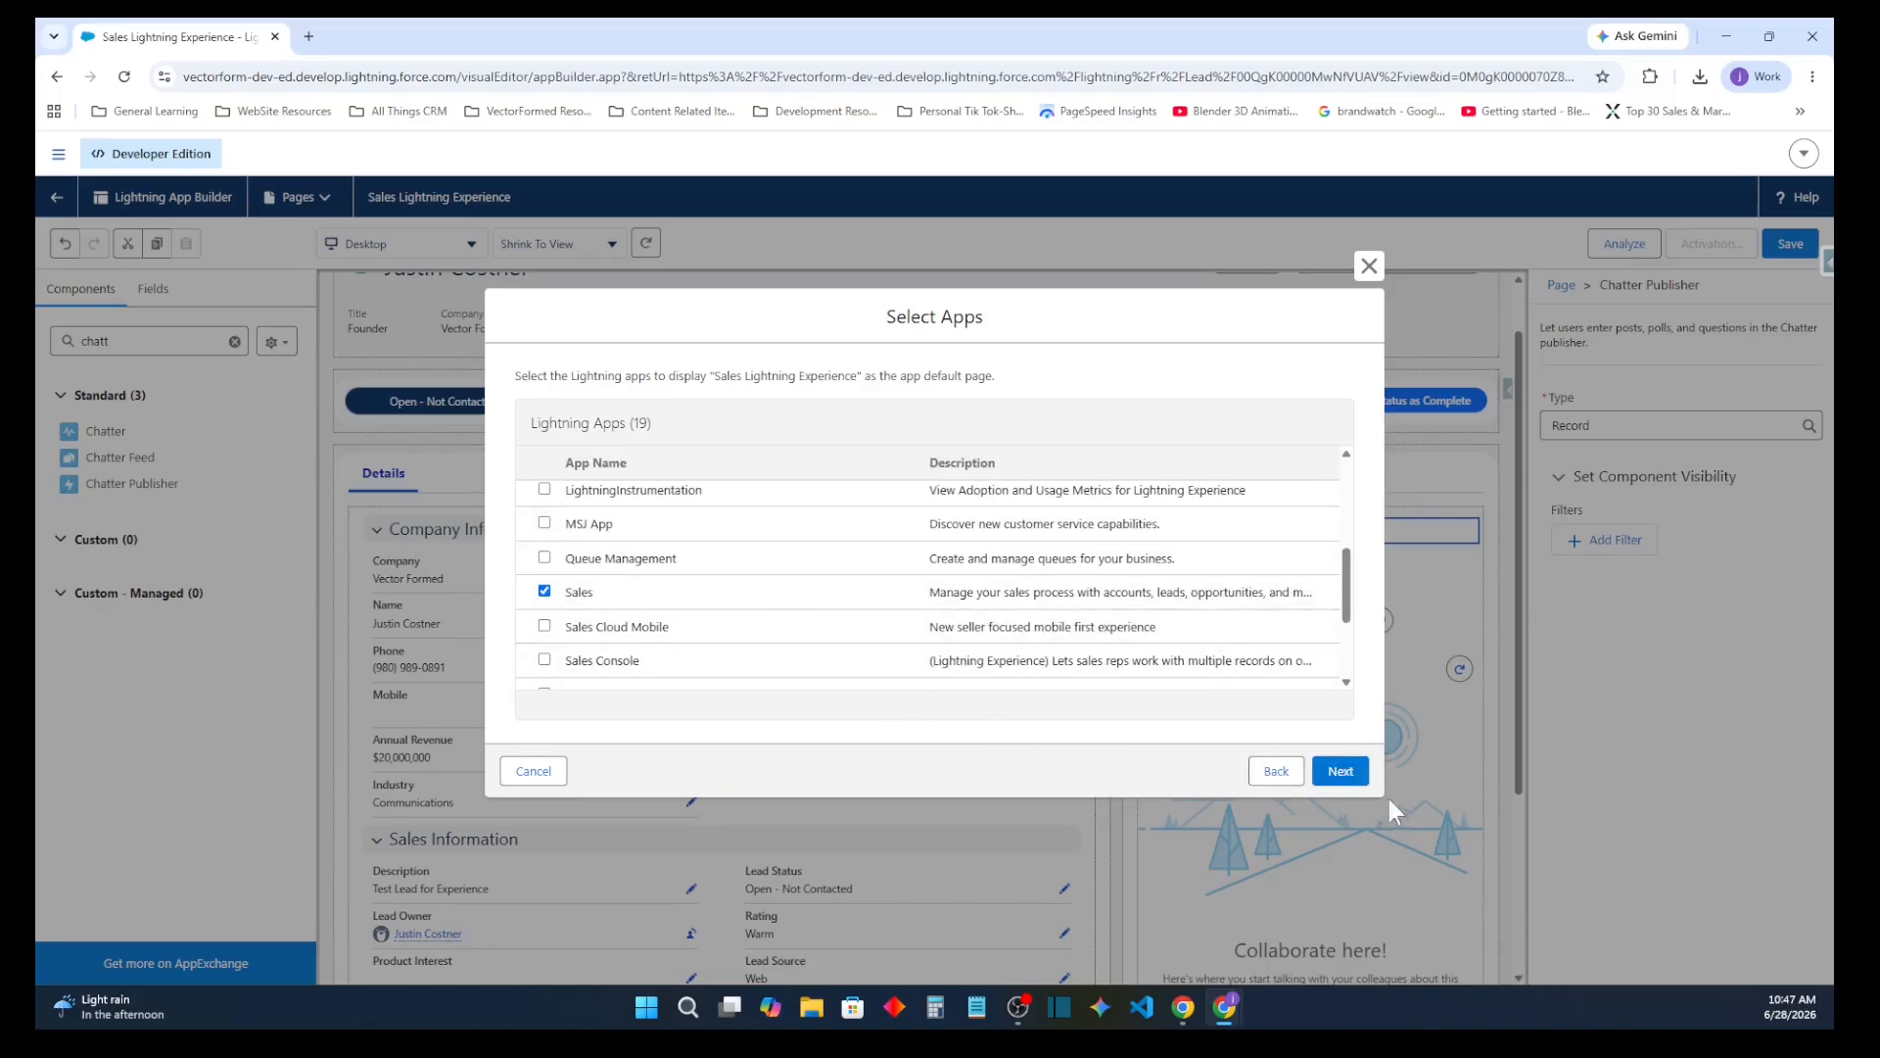
{"action": "left_click", "coordinate": [1338, 771]}
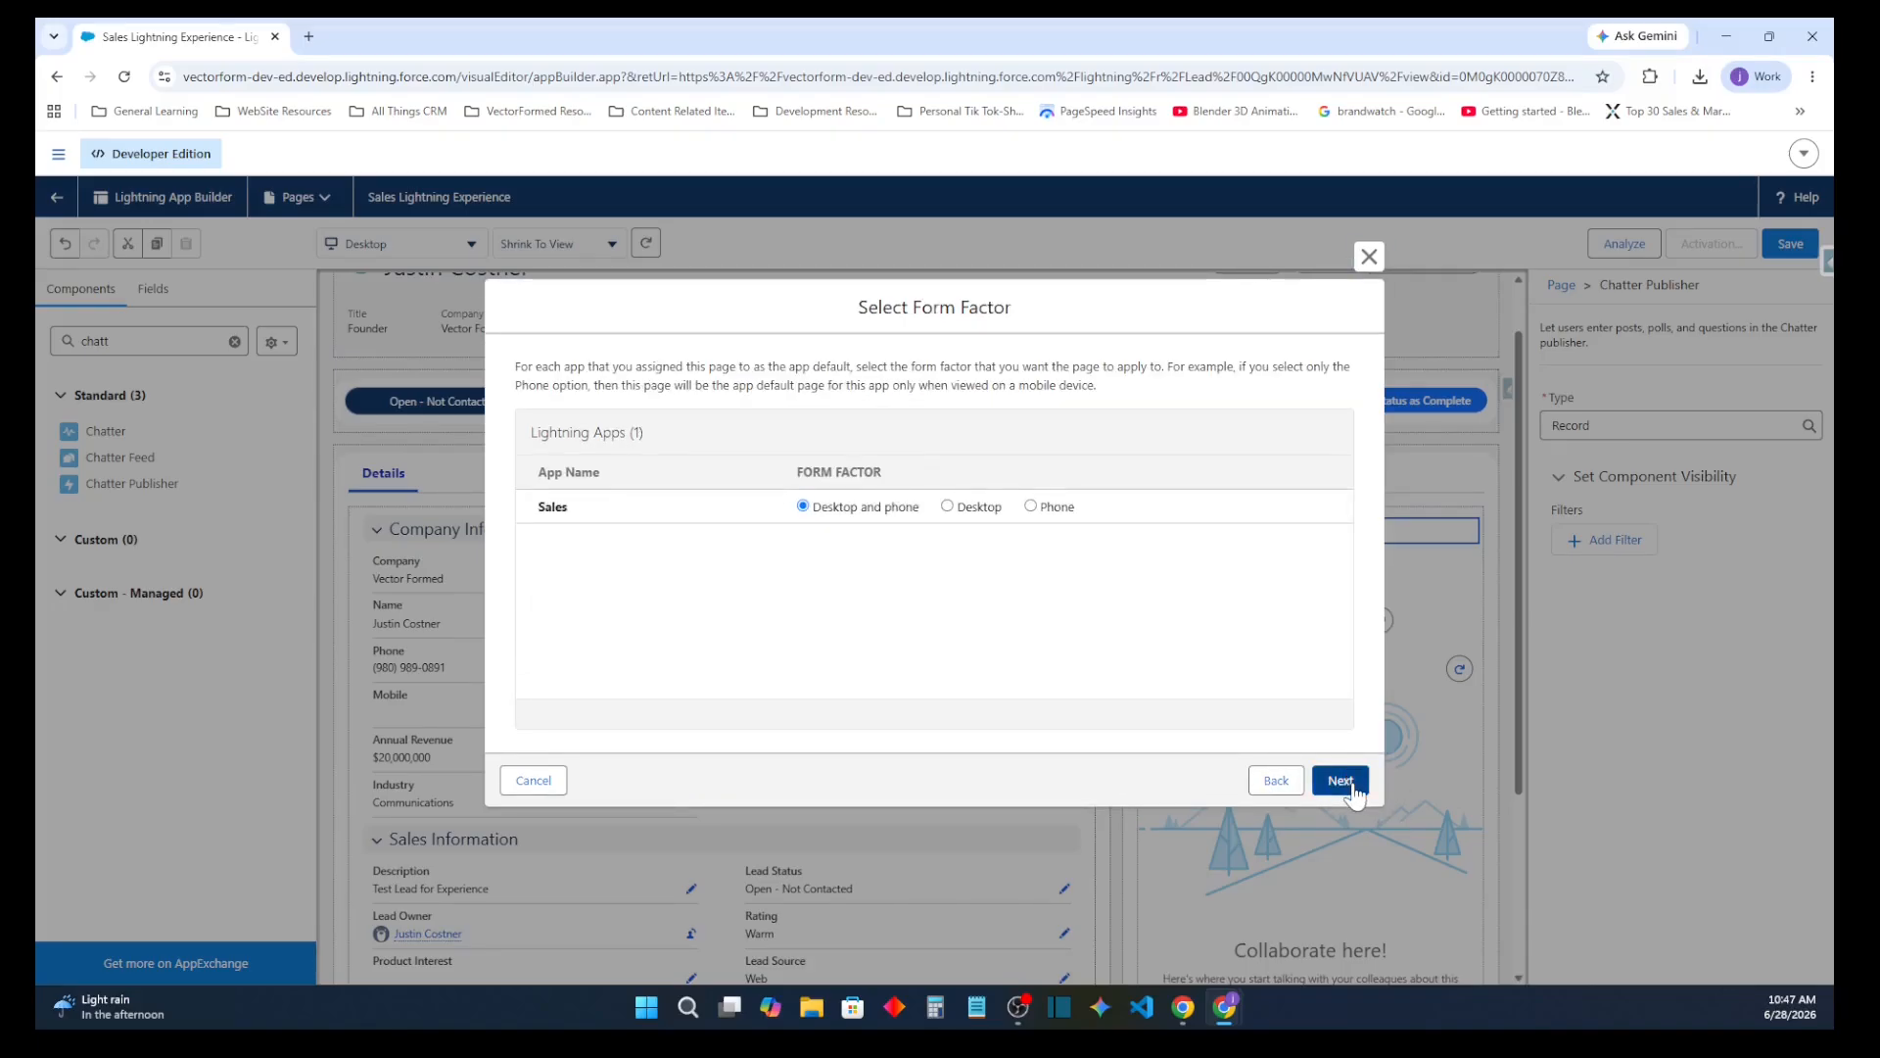
{"action": "left_click", "coordinate": [1341, 781]}
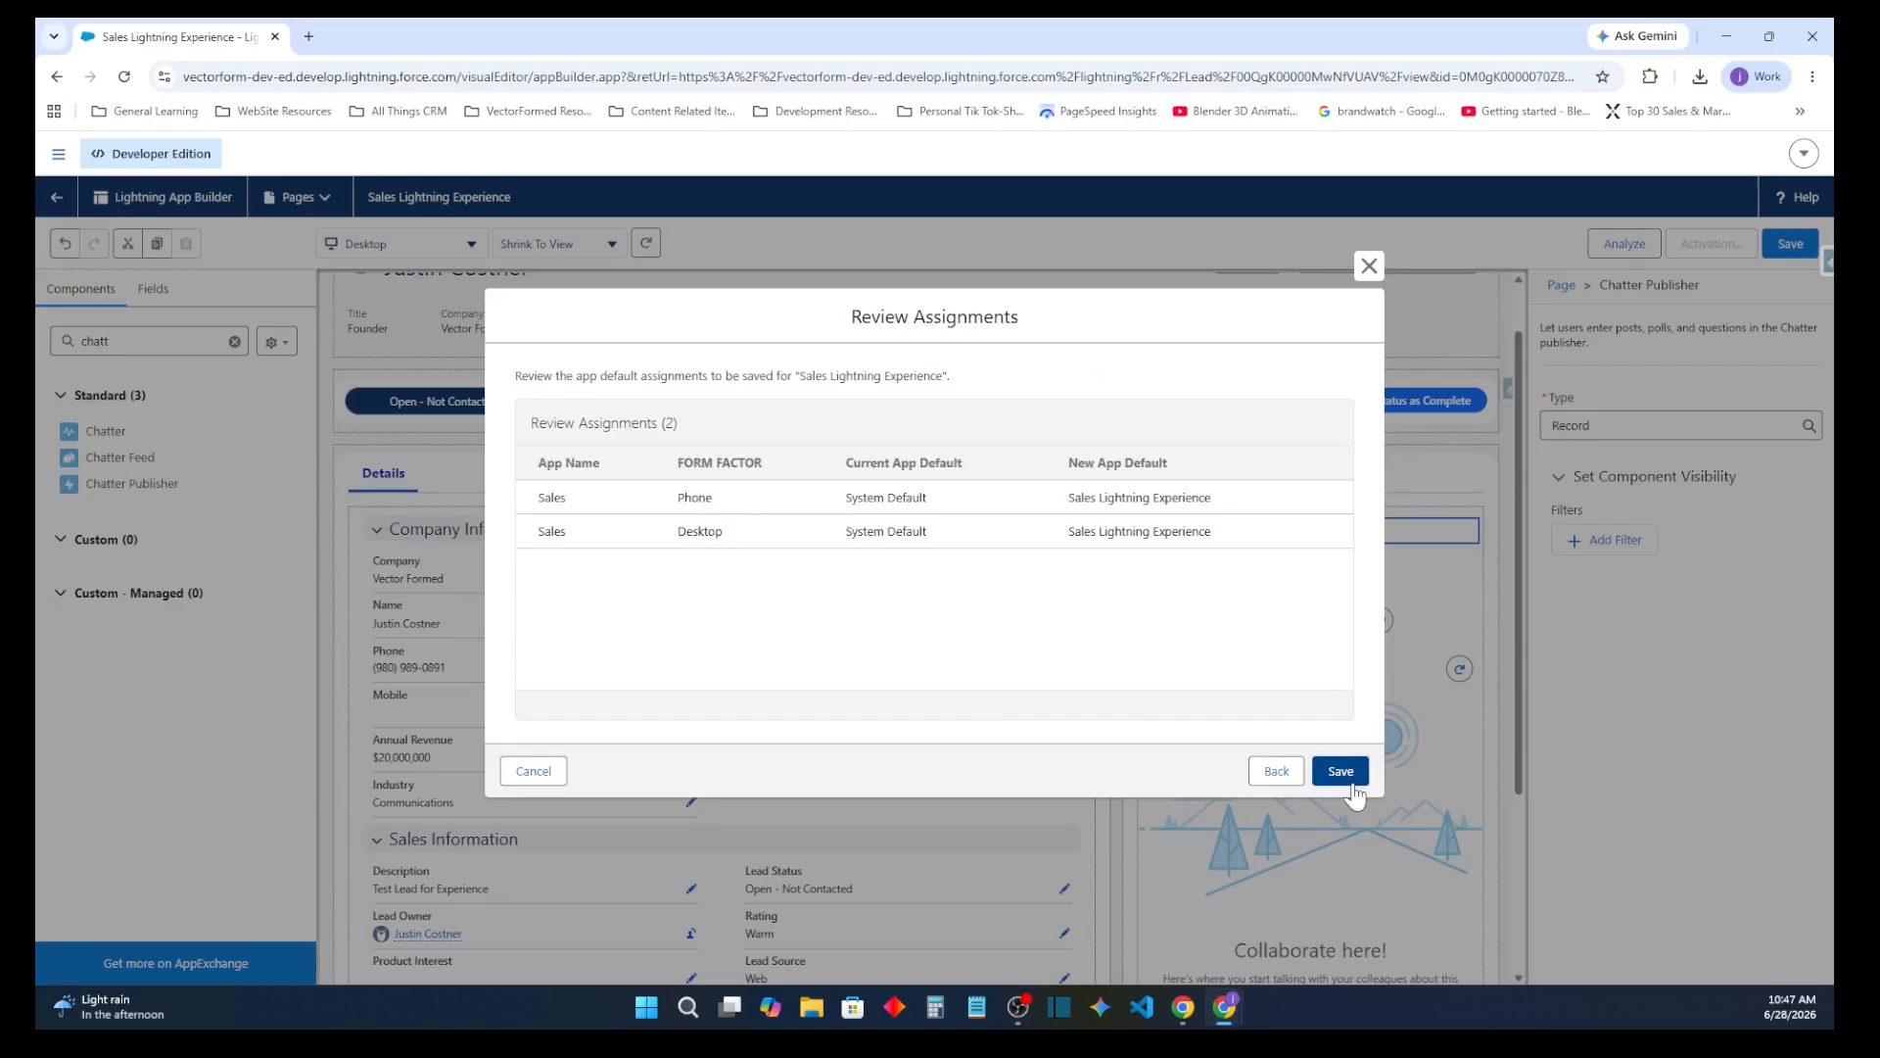
{"action": "left_click", "coordinate": [1352, 783]}
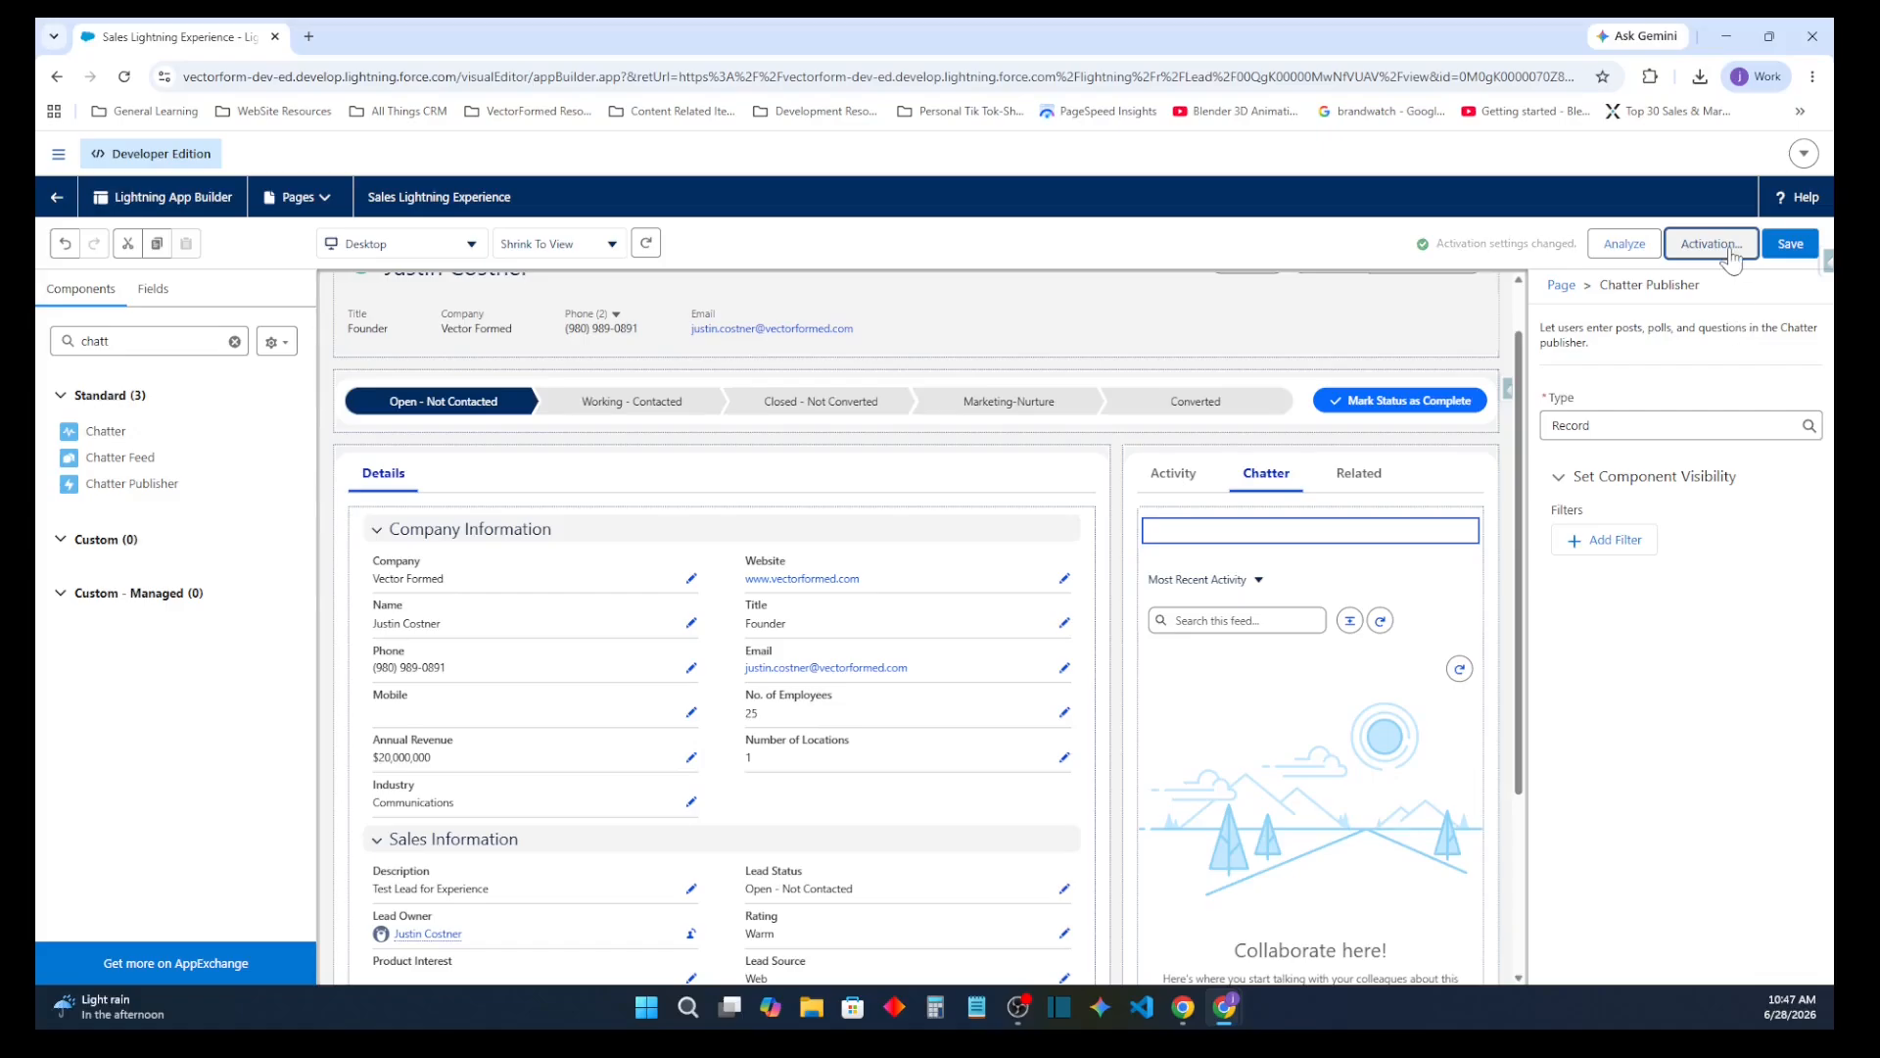
{"action": "left_click", "coordinate": [1793, 249]}
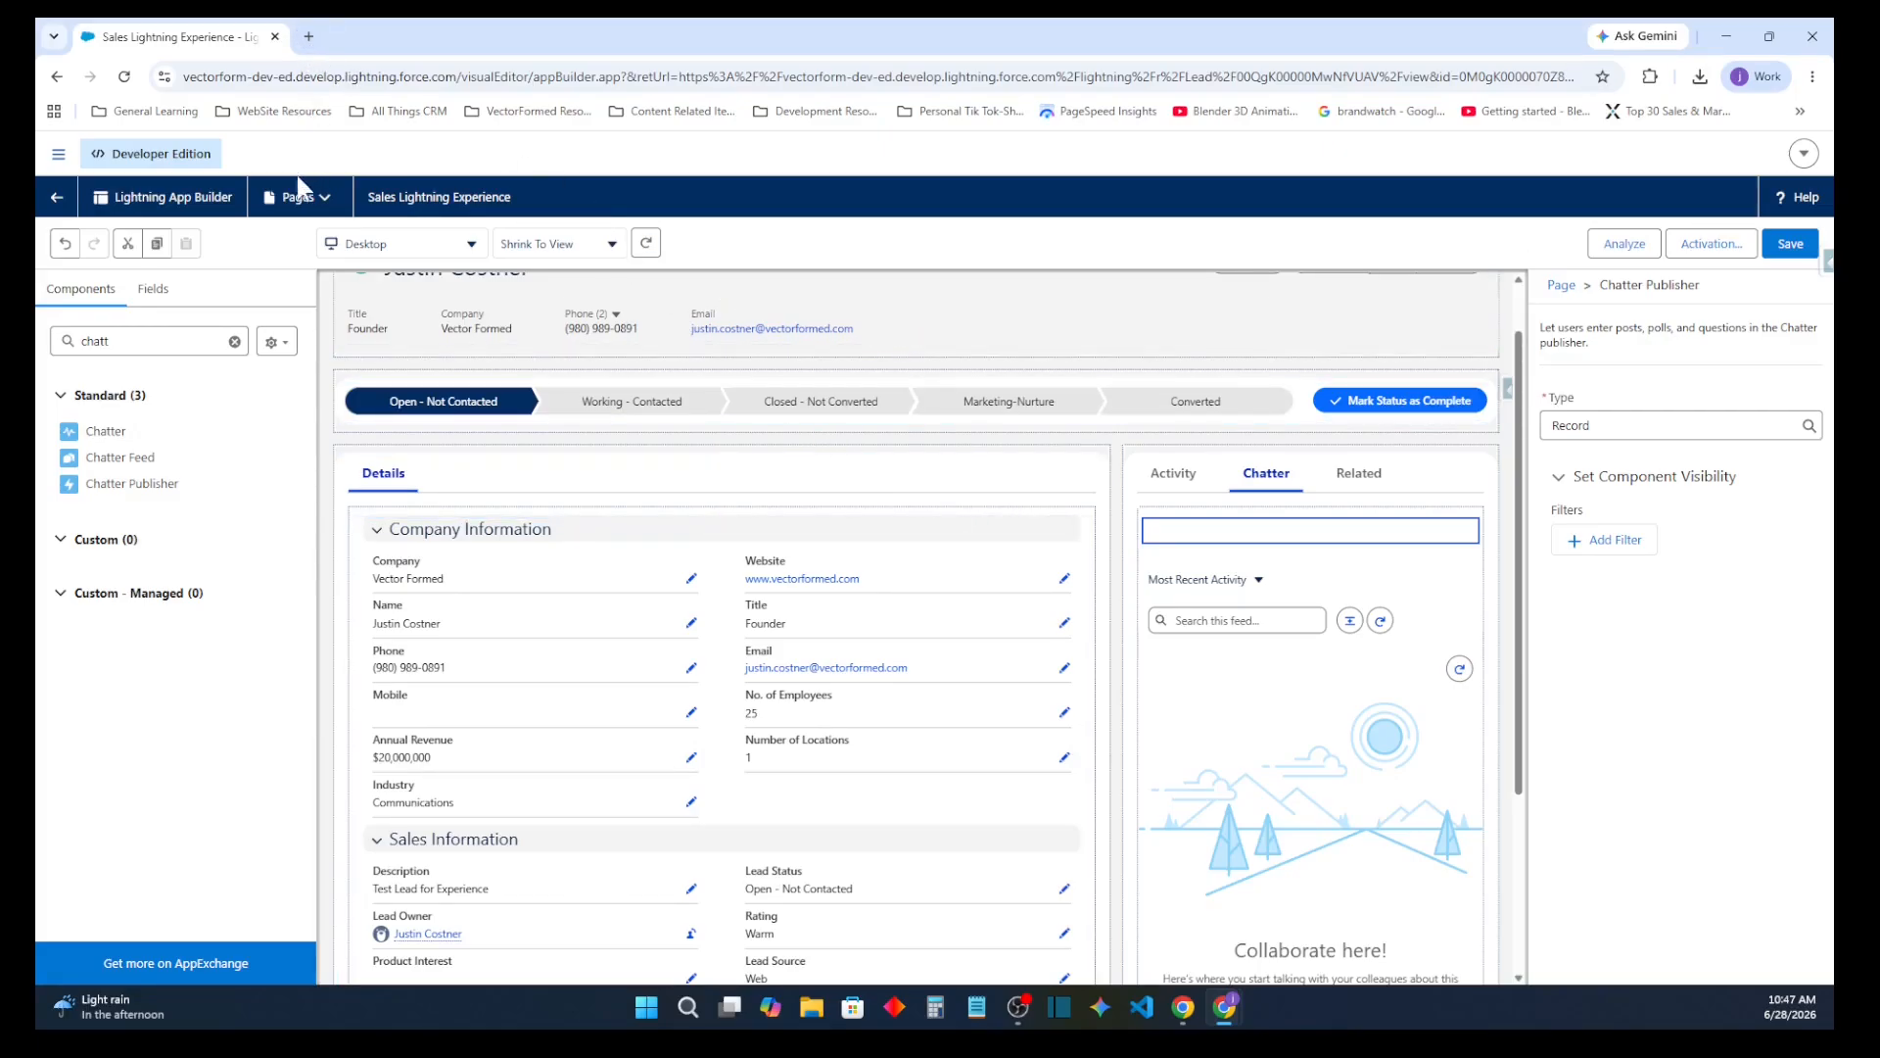
Reopen the page's activation settings and choose the Sales app for an app, record type and profile assignment
{"action": "left_click", "coordinate": [61, 201]}
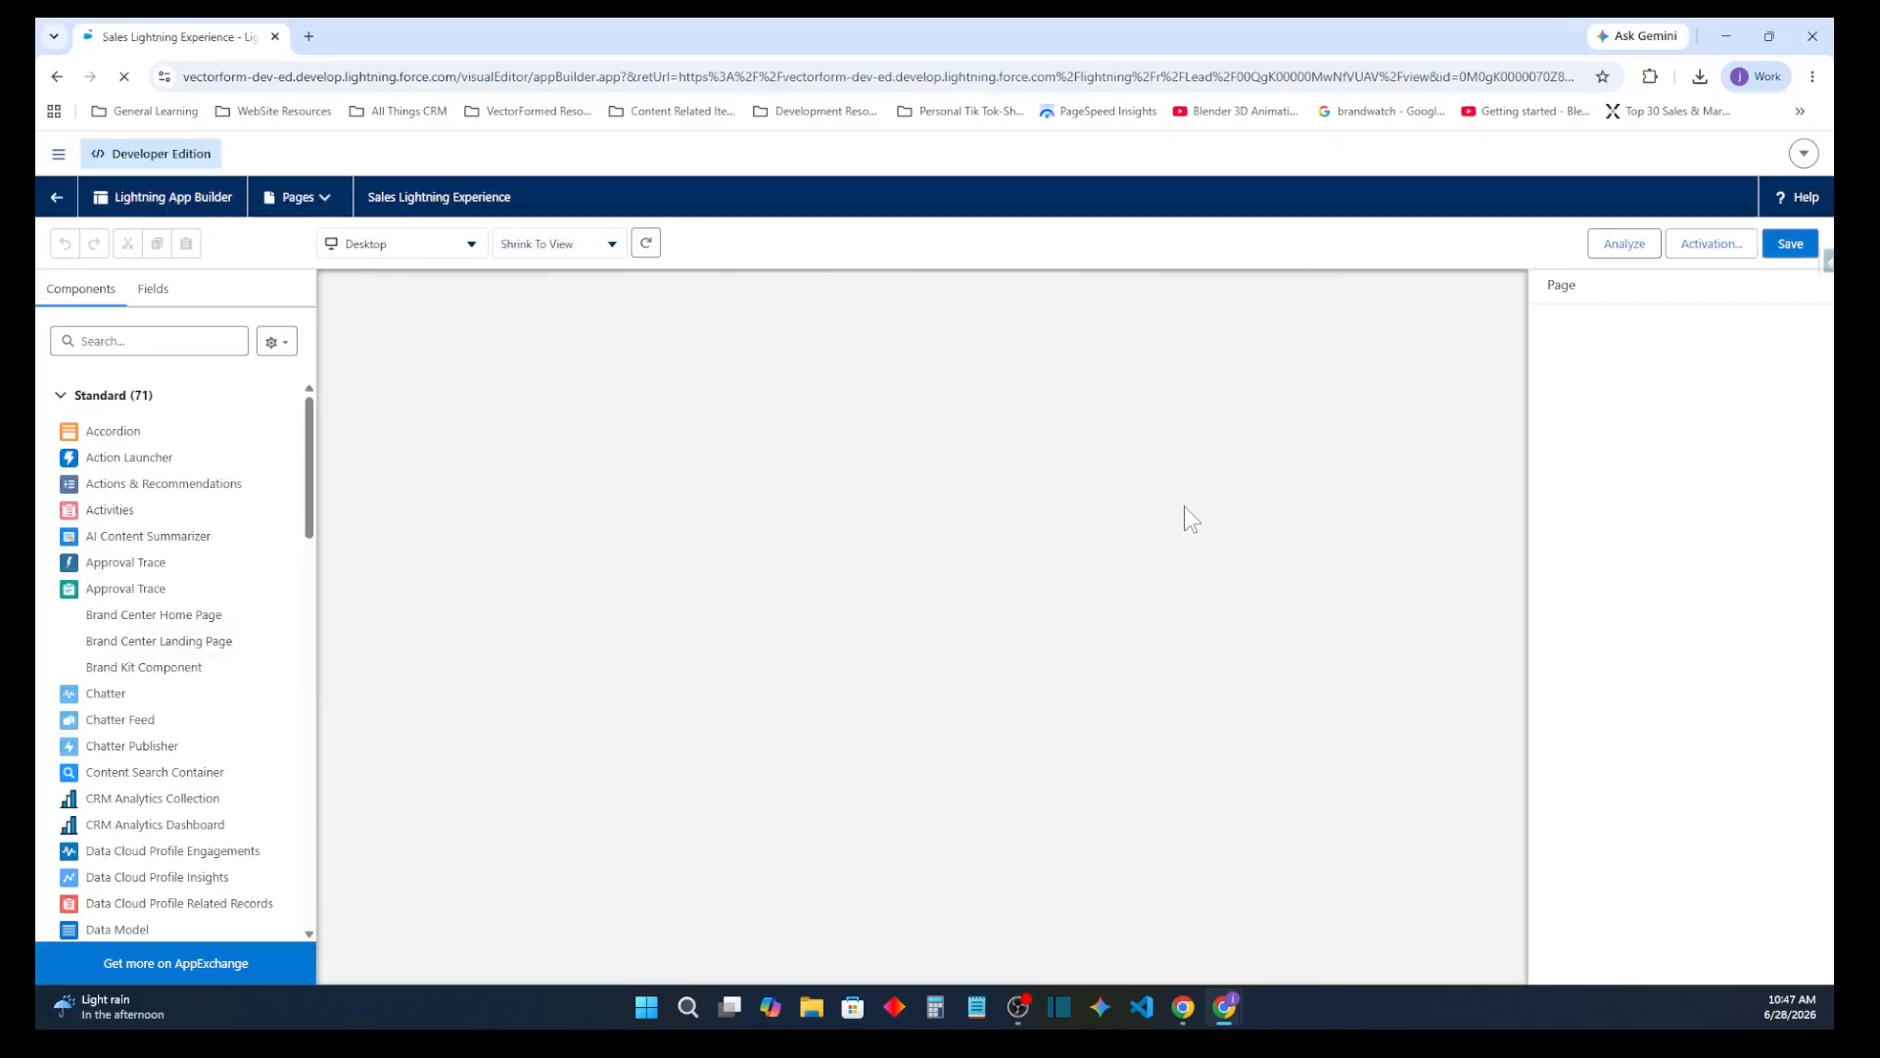
{"action": "left_click", "coordinate": [1721, 251]}
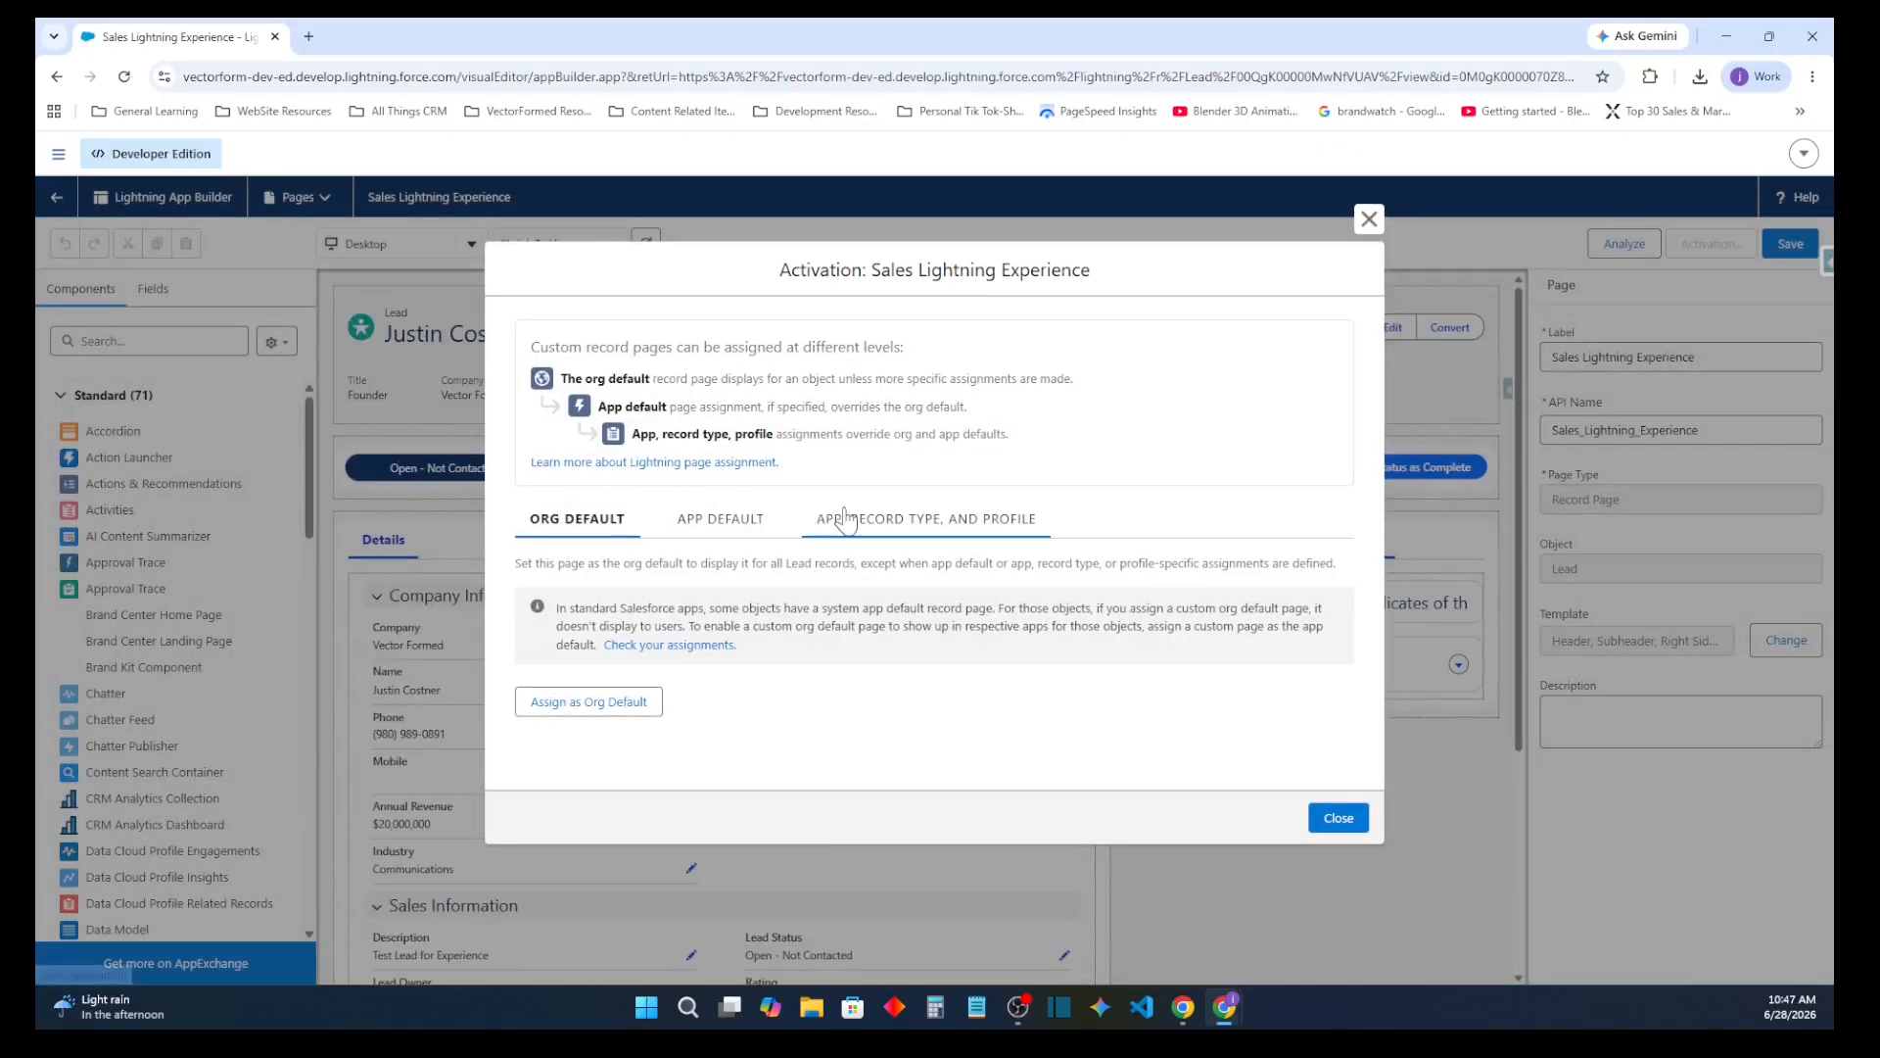
{"action": "left_click", "coordinate": [844, 519]}
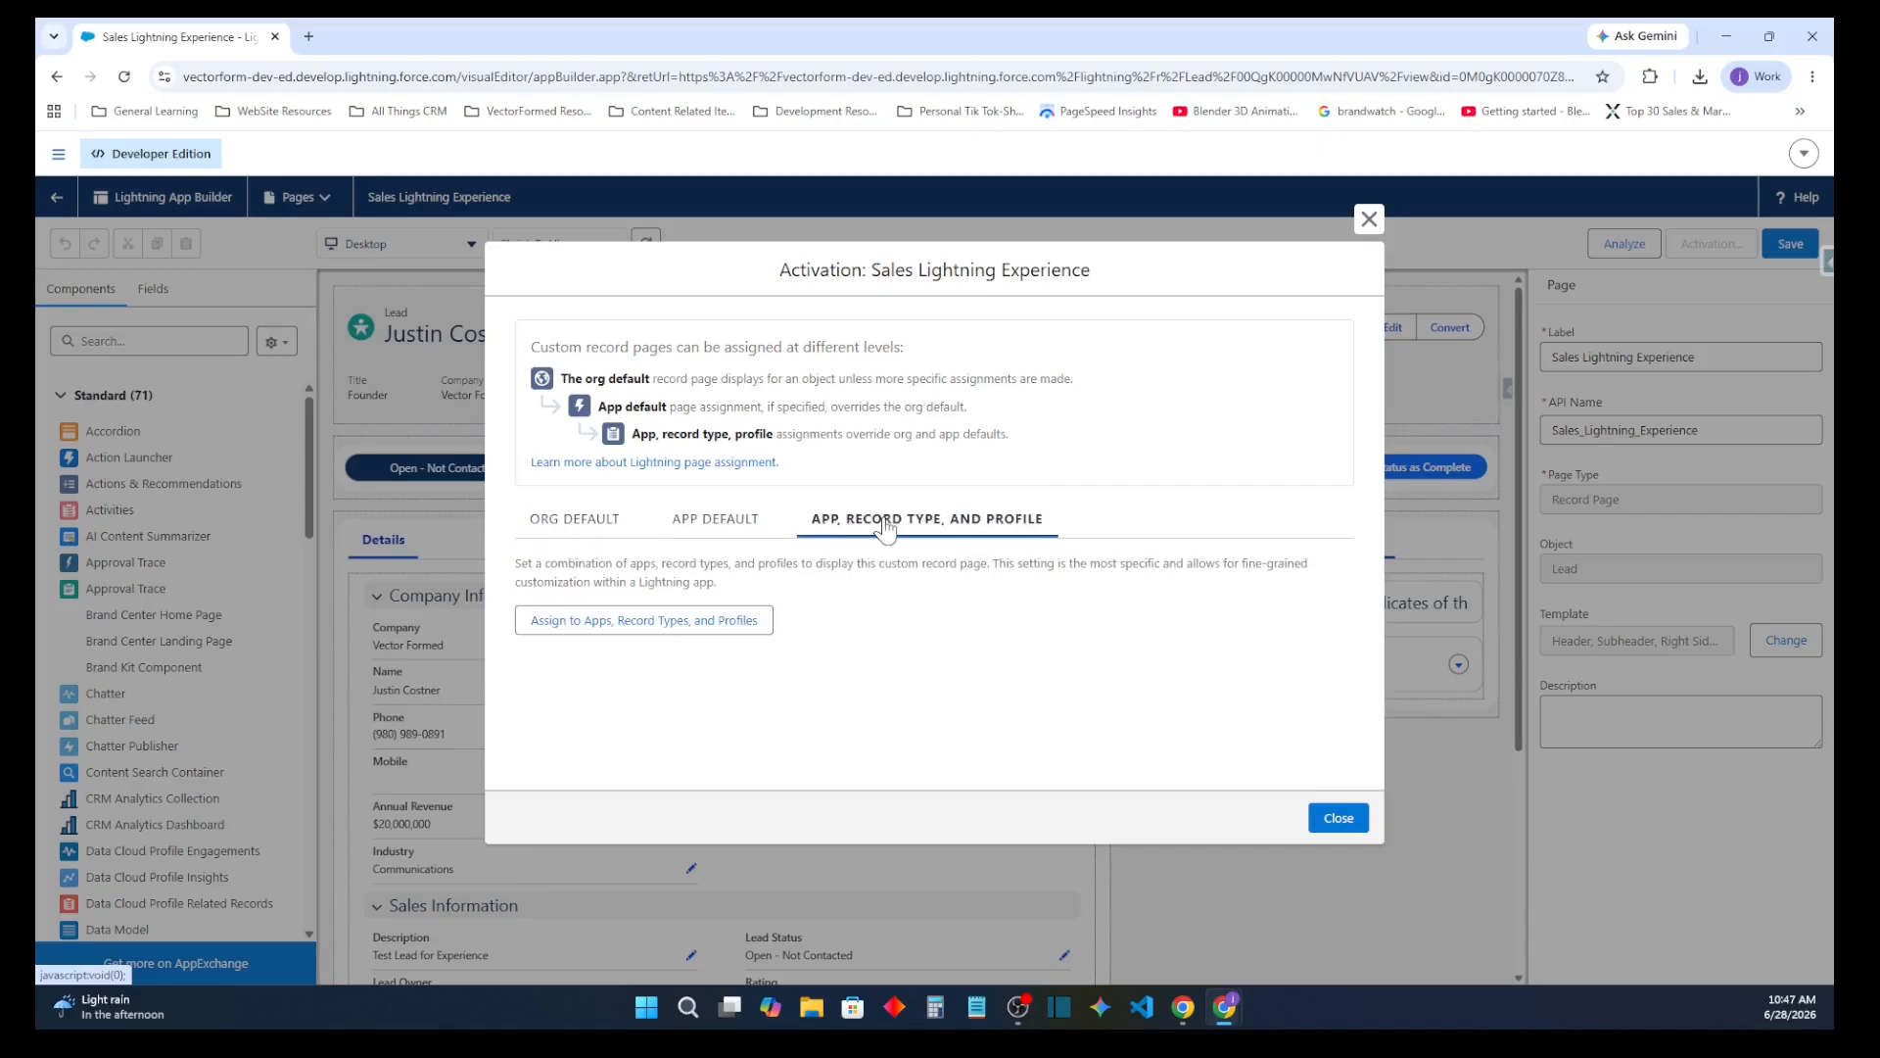
{"action": "left_click", "coordinate": [693, 631]}
{"action": "scroll", "coordinate": [588, 529], "scroll_direction": "down", "scroll_amount": 5}
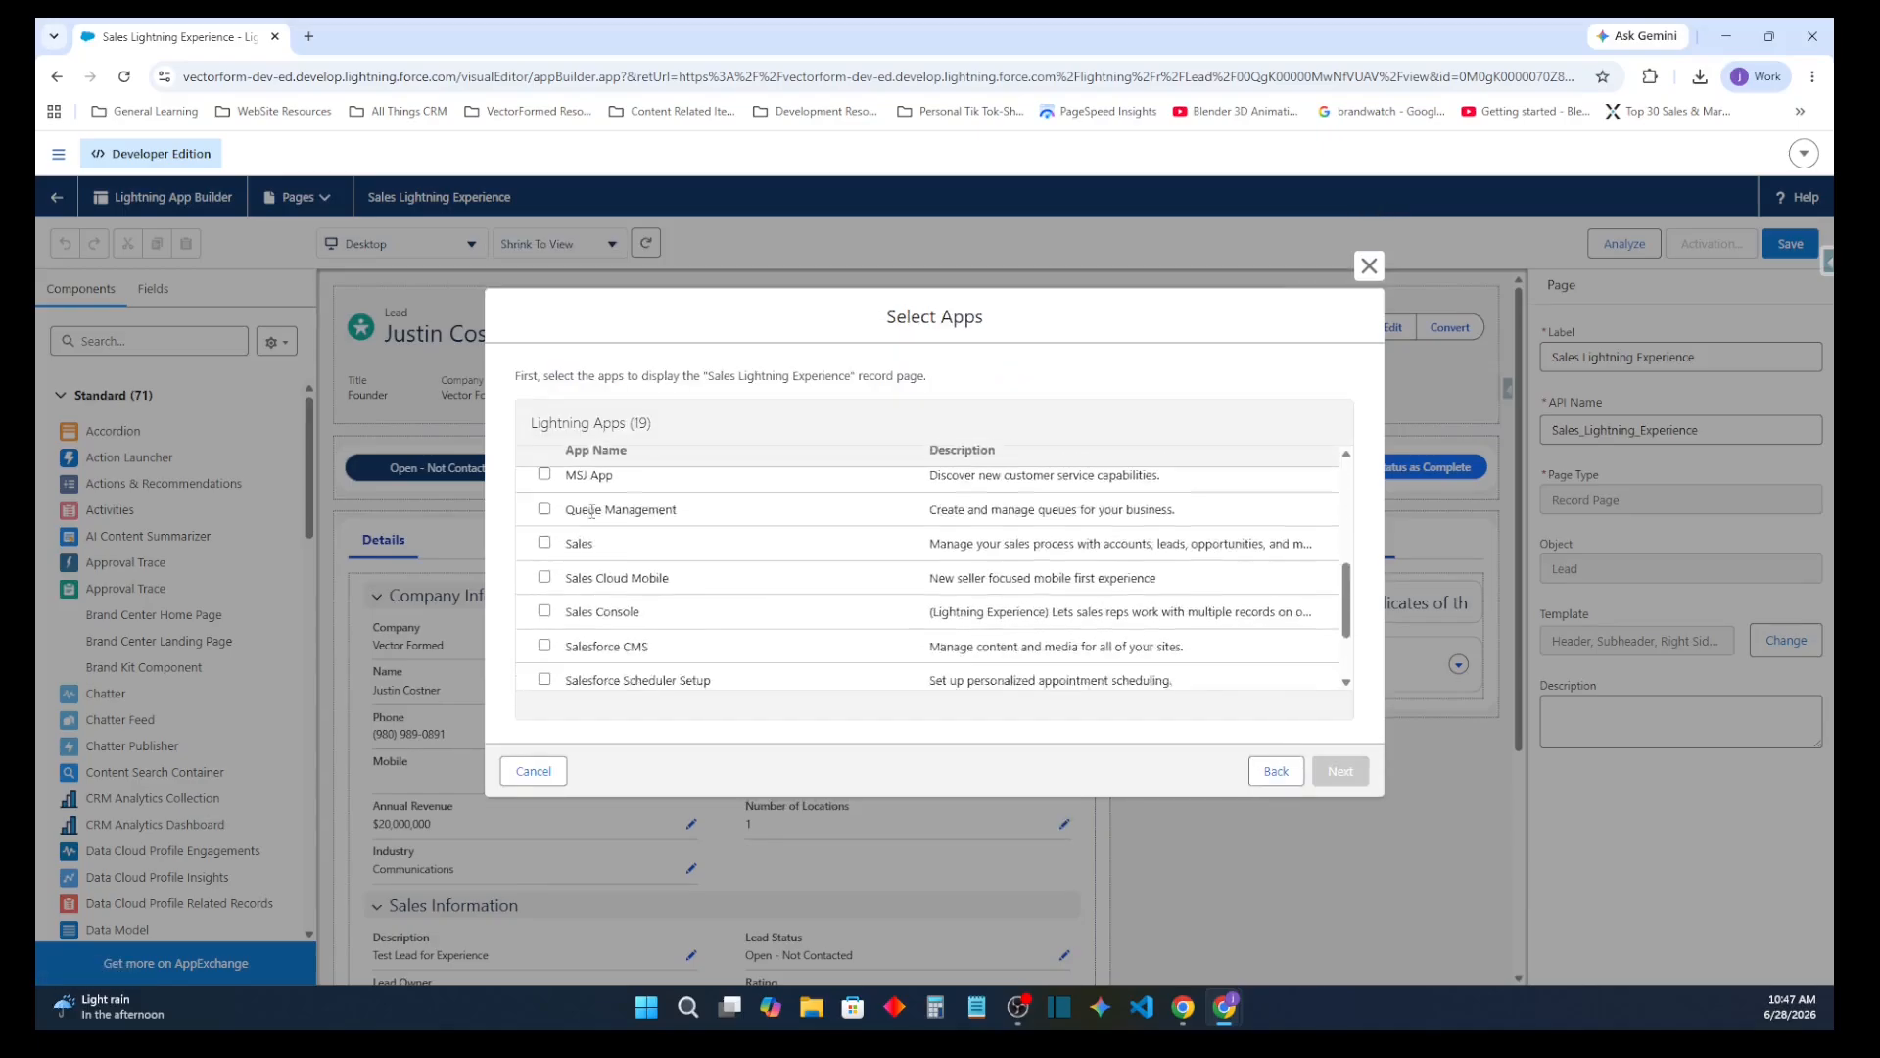
{"action": "left_click", "coordinate": [545, 499]}
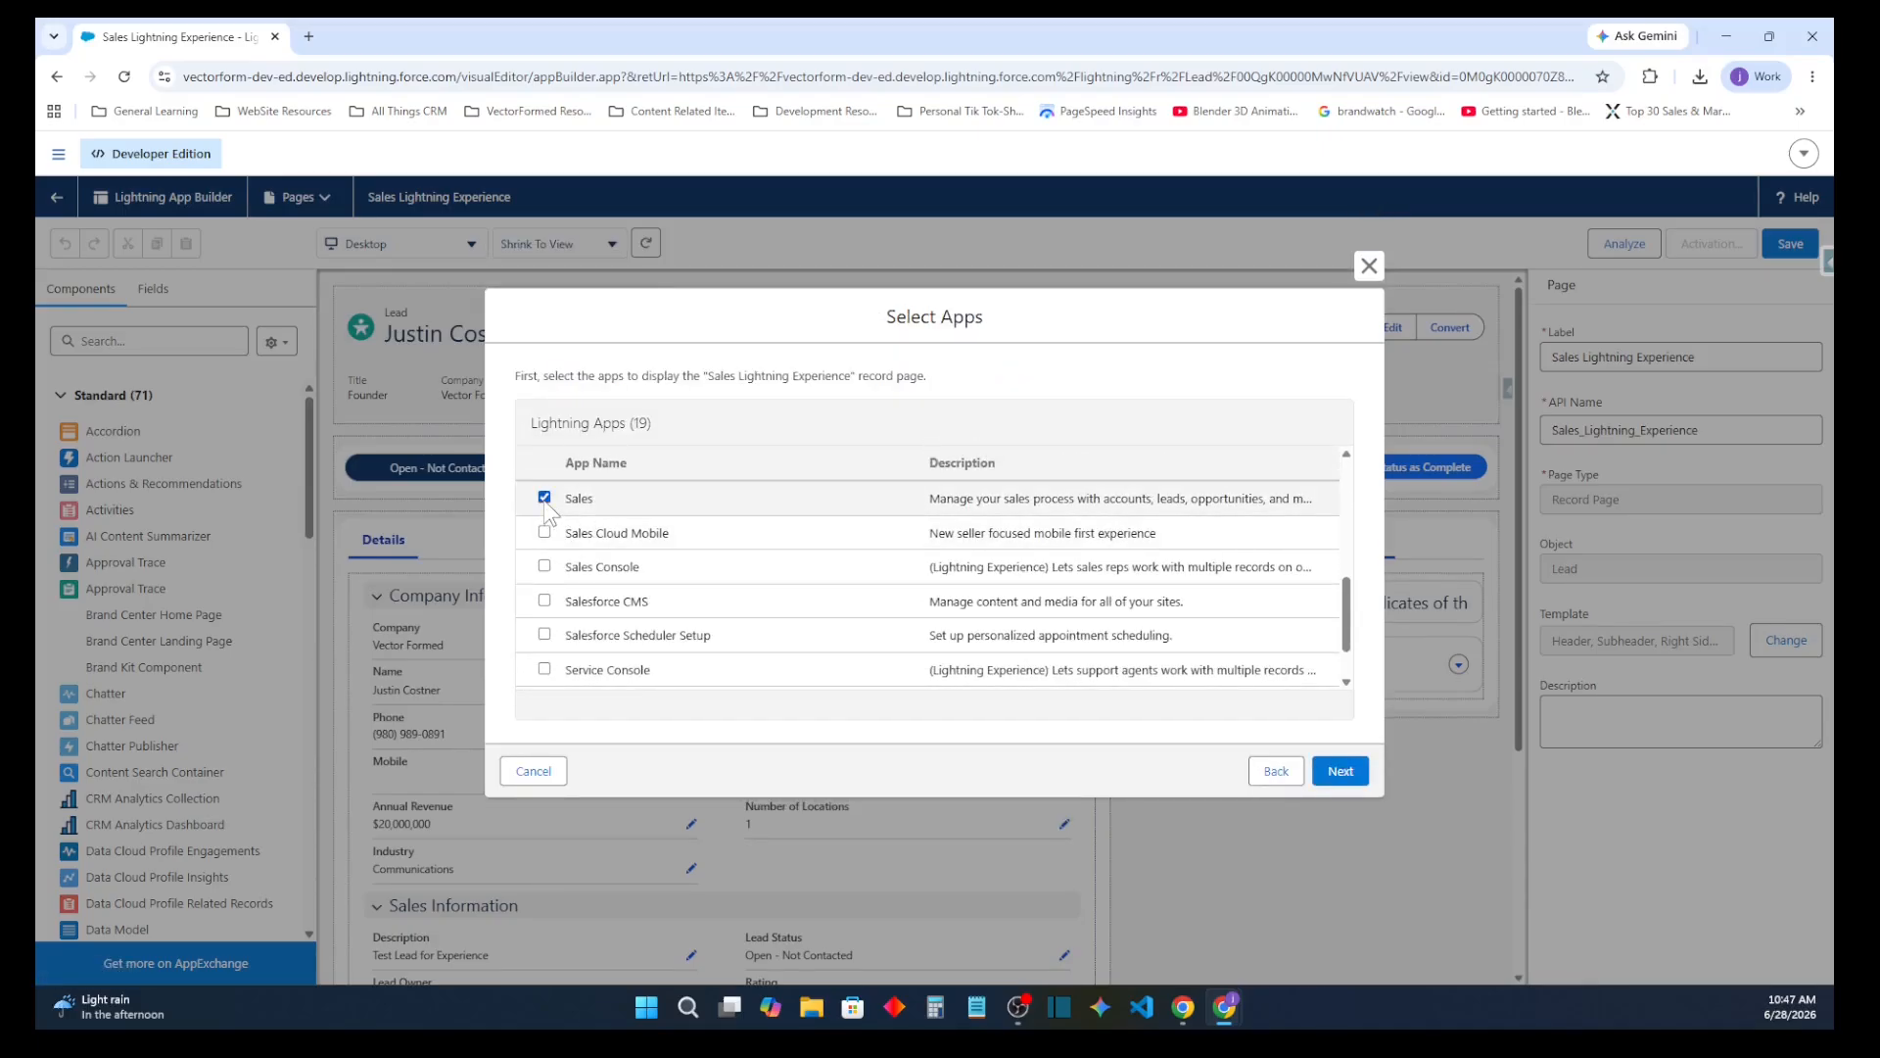
{"action": "scroll", "coordinate": [553, 553], "scroll_direction": "down", "scroll_amount": 1}
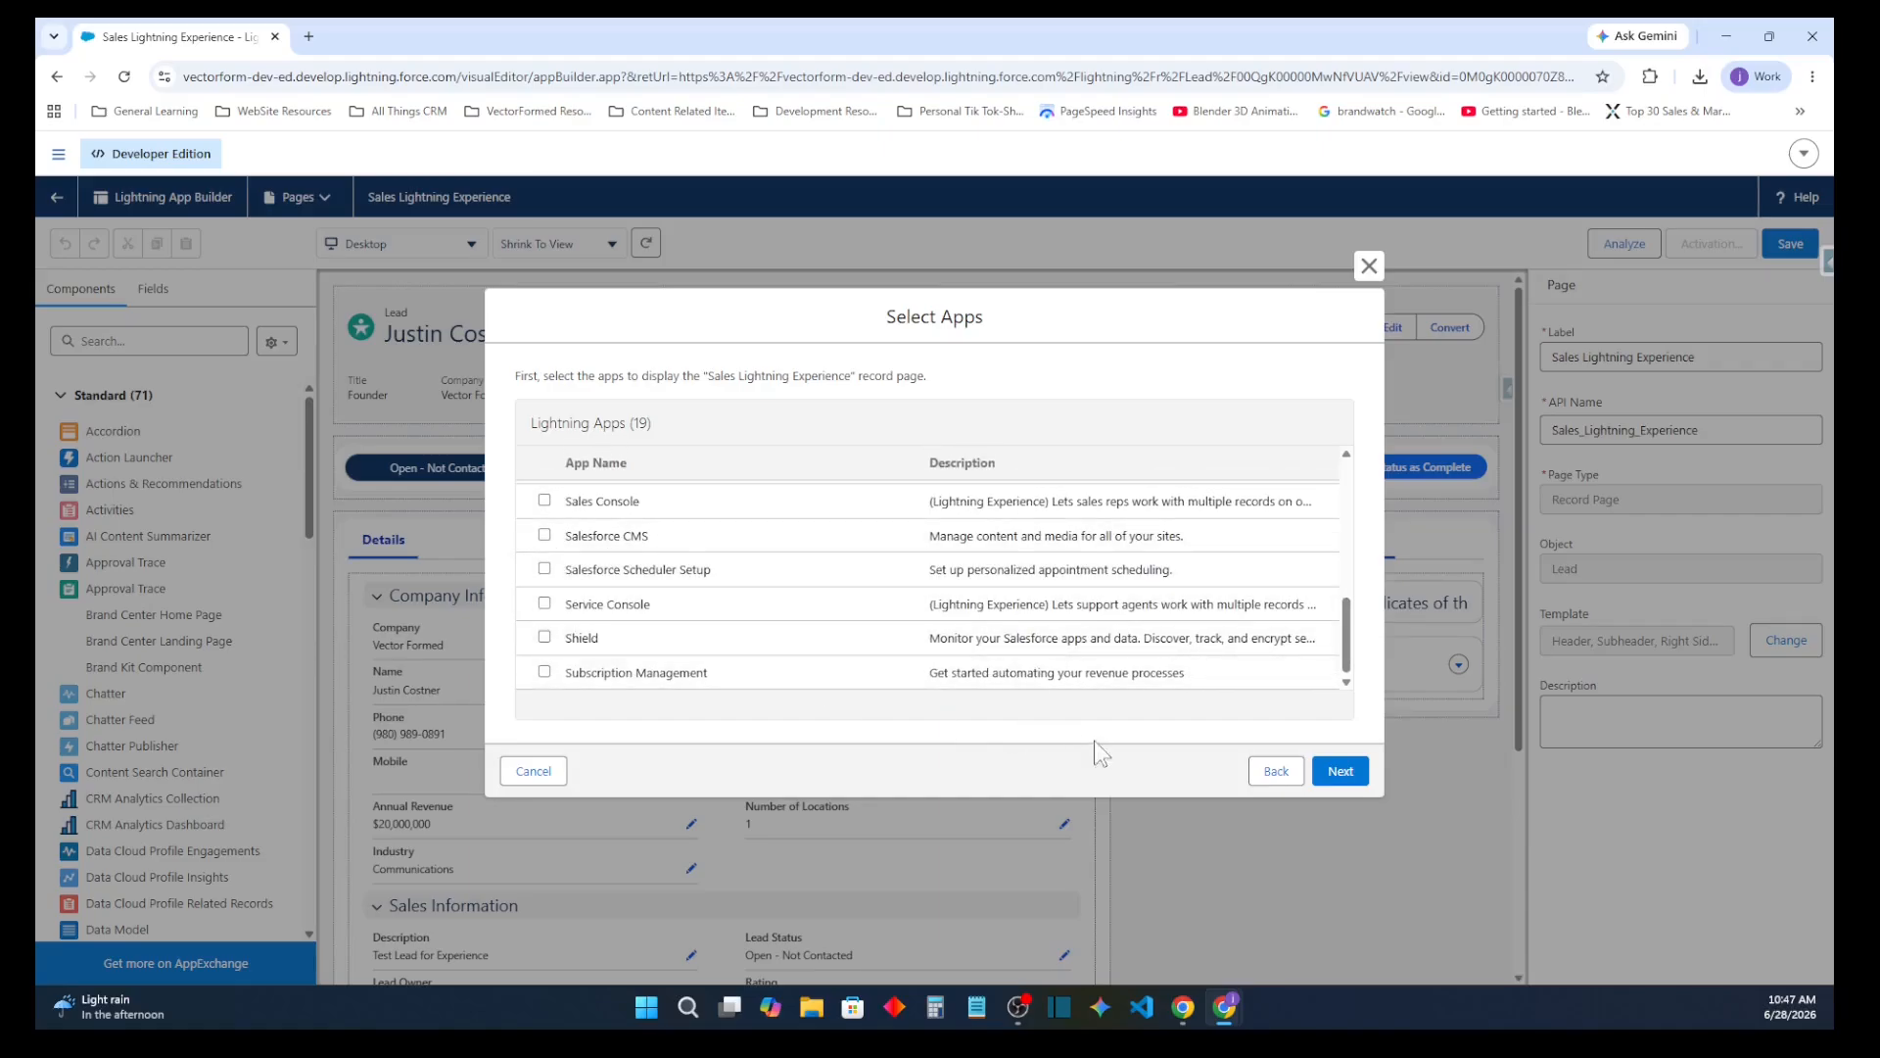
Accept the desktop and phone form factor for Sales and select the Sales Lead record type
{"action": "left_click", "coordinate": [1338, 772]}
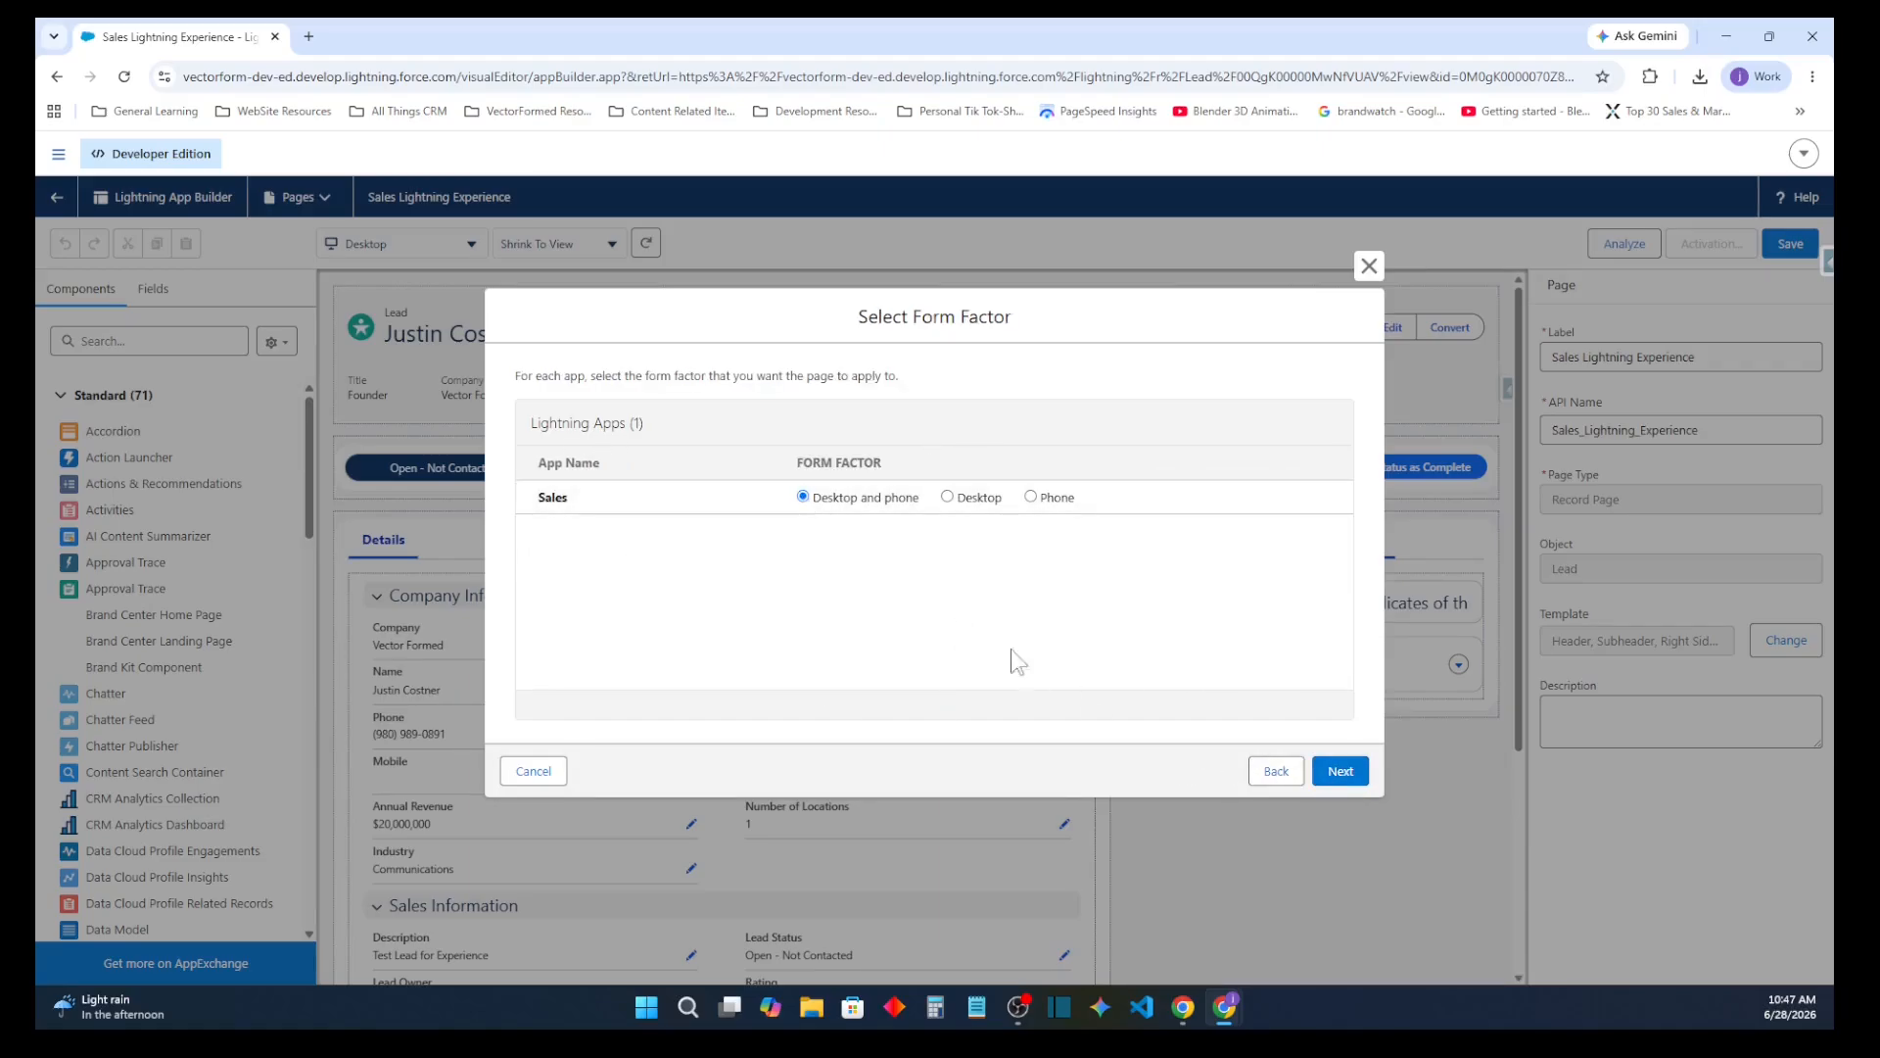
{"action": "left_click", "coordinate": [1338, 770]}
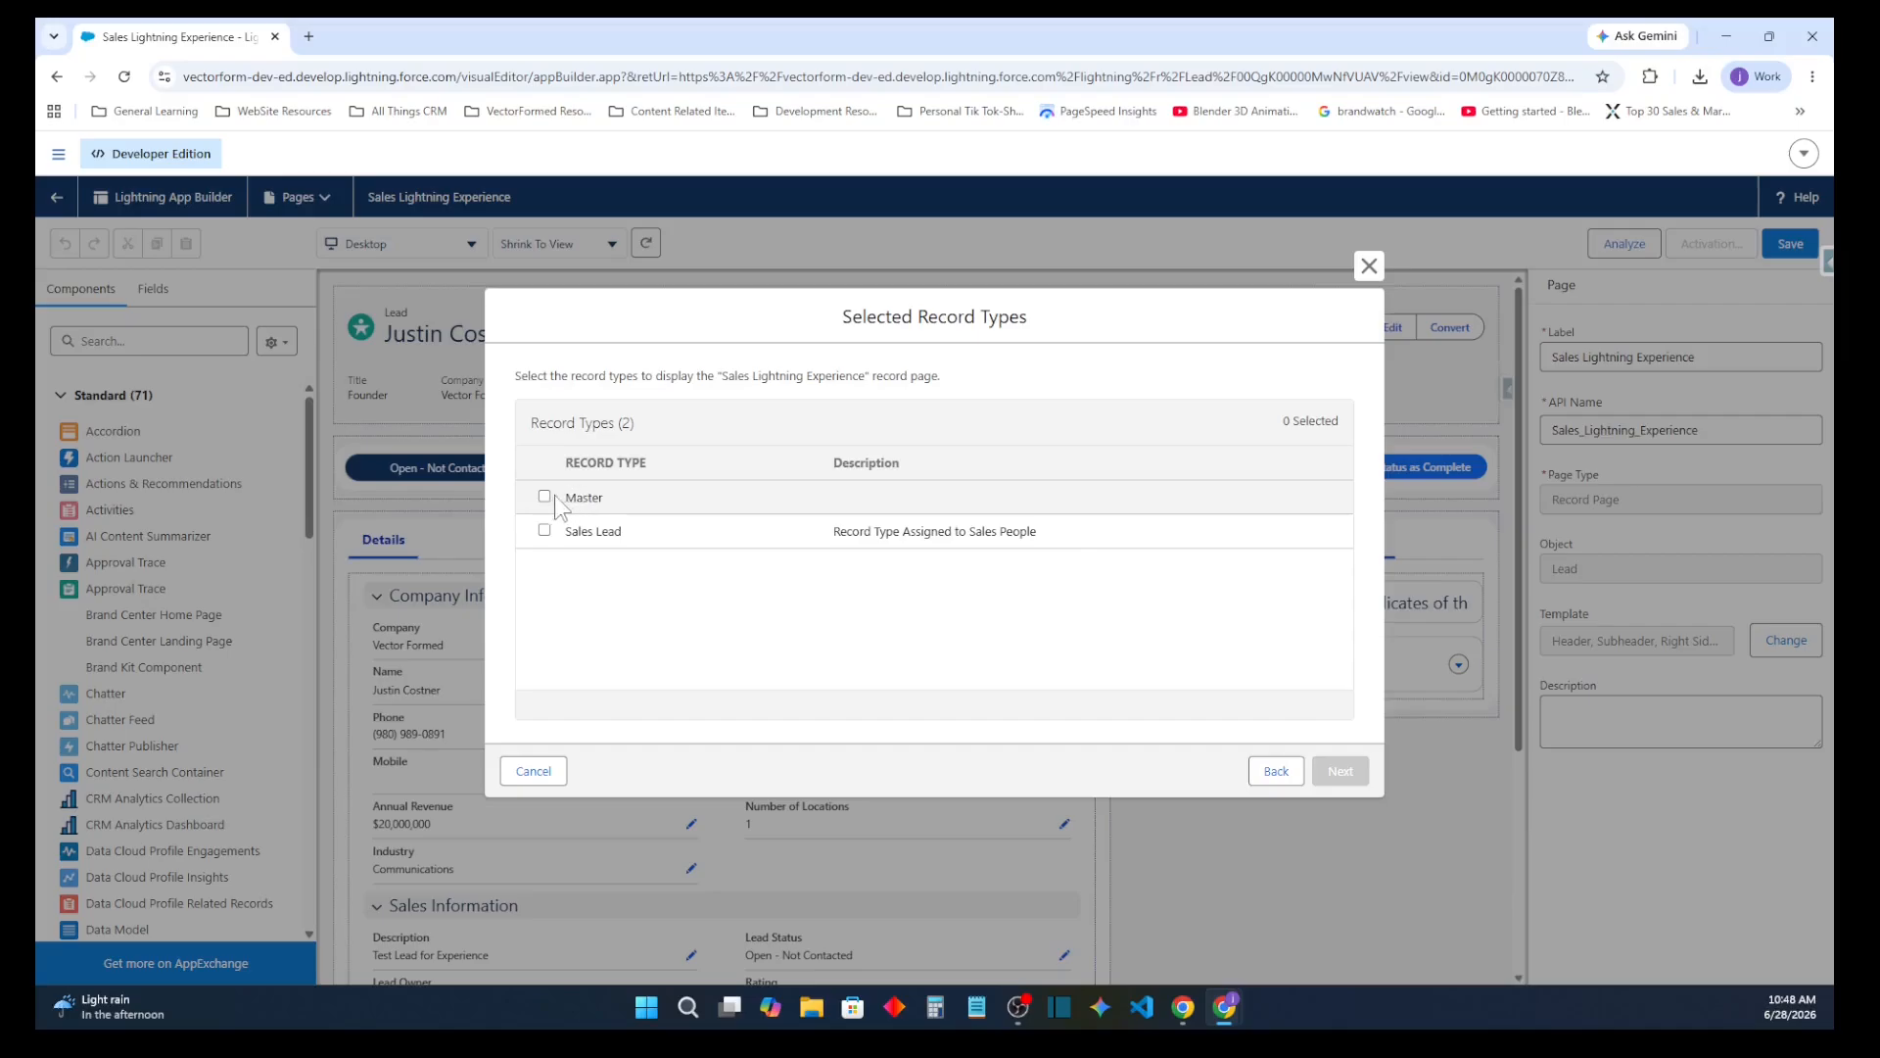
{"action": "left_click", "coordinate": [544, 530]}
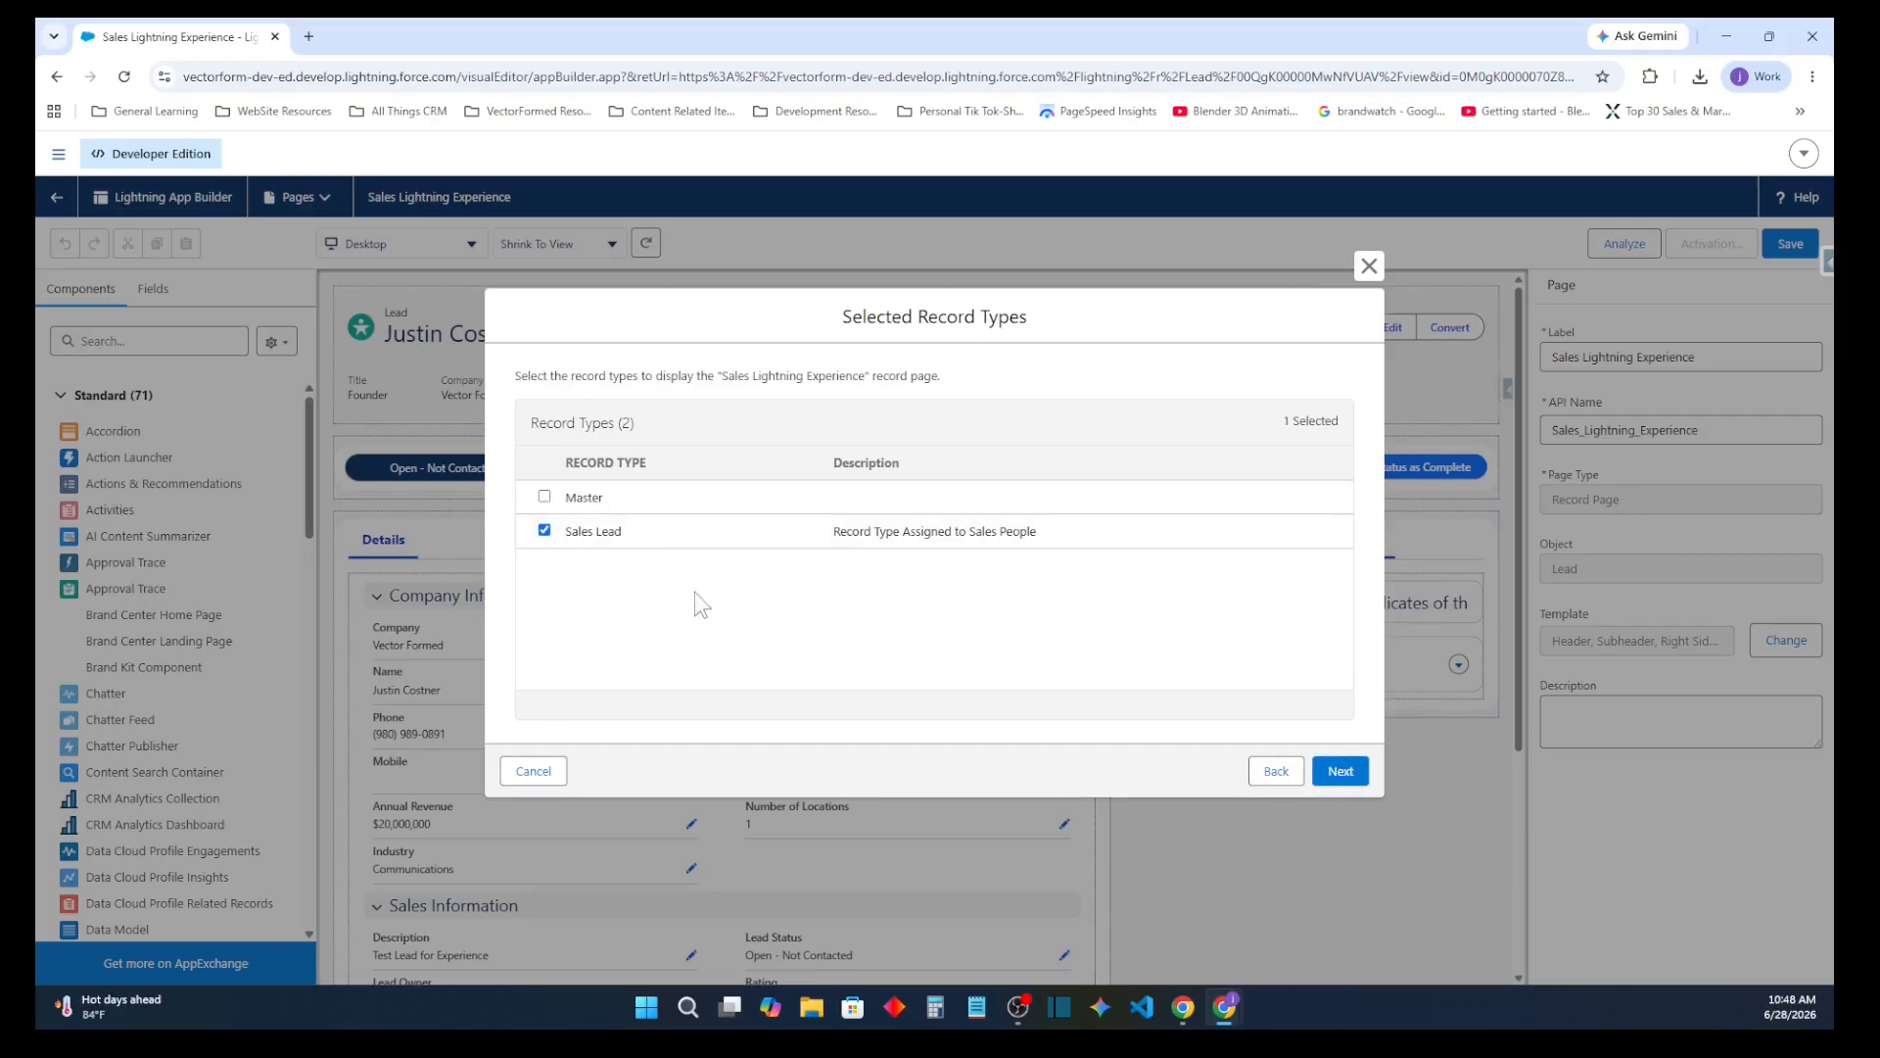
{"action": "left_click", "coordinate": [1339, 769]}
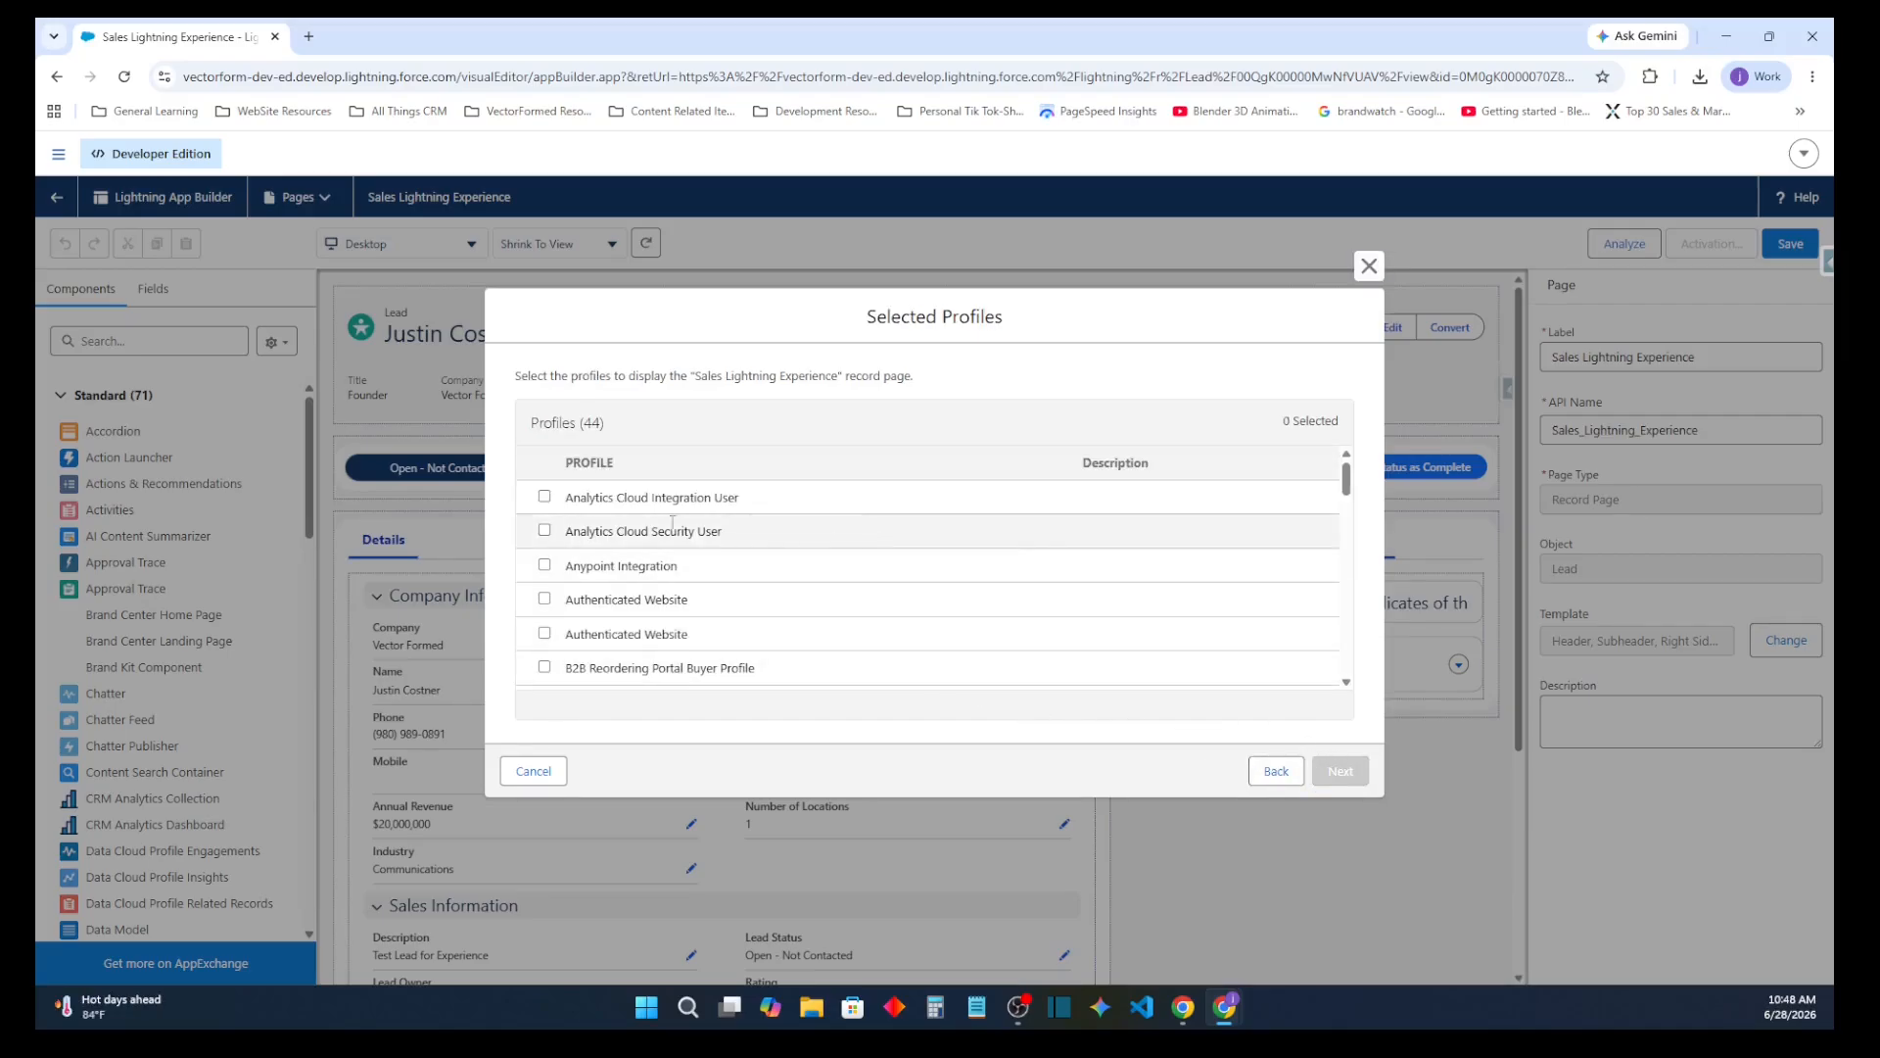
Select the System Administrator, Custom: Sales Profile and Custom: Marketing Profile profiles for the page assignment
{"action": "scroll", "coordinate": [666, 526], "scroll_direction": "down", "scroll_amount": 15}
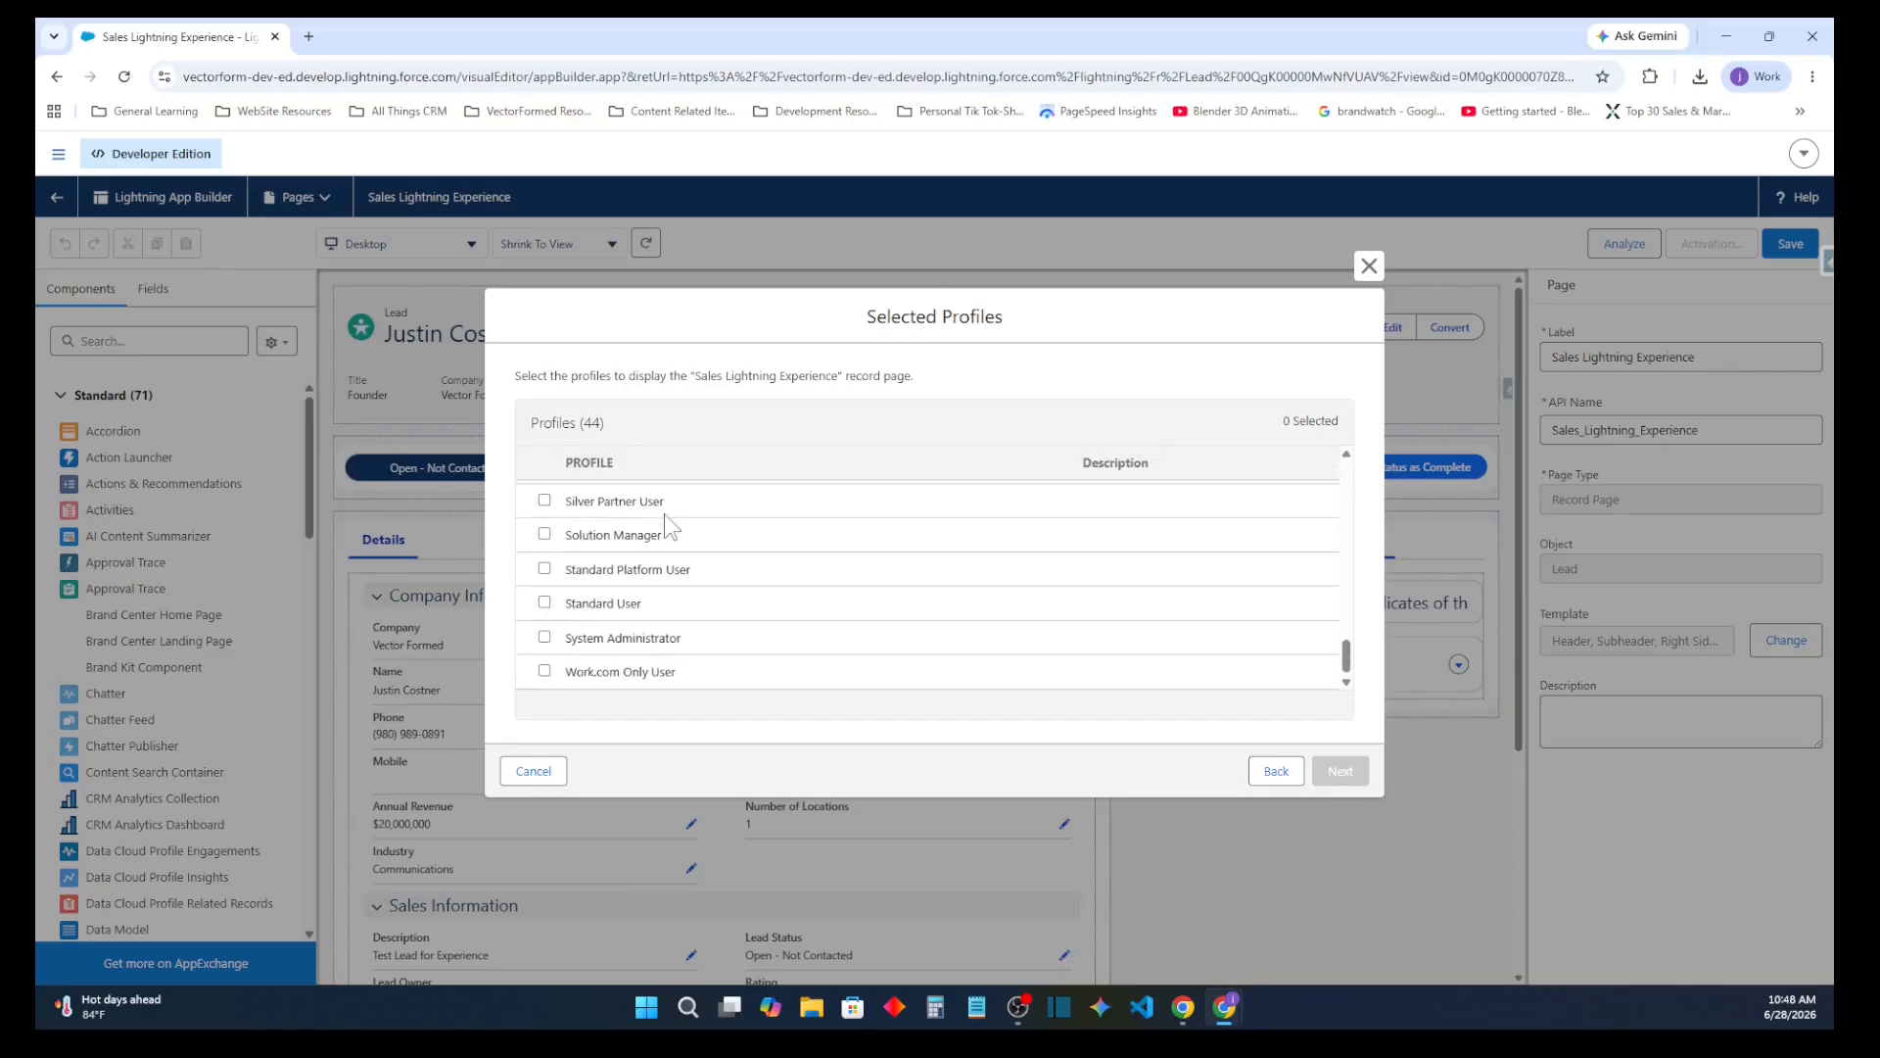
{"action": "left_click", "coordinate": [545, 637]}
{"action": "scroll", "coordinate": [587, 599], "scroll_direction": "up", "scroll_amount": 4}
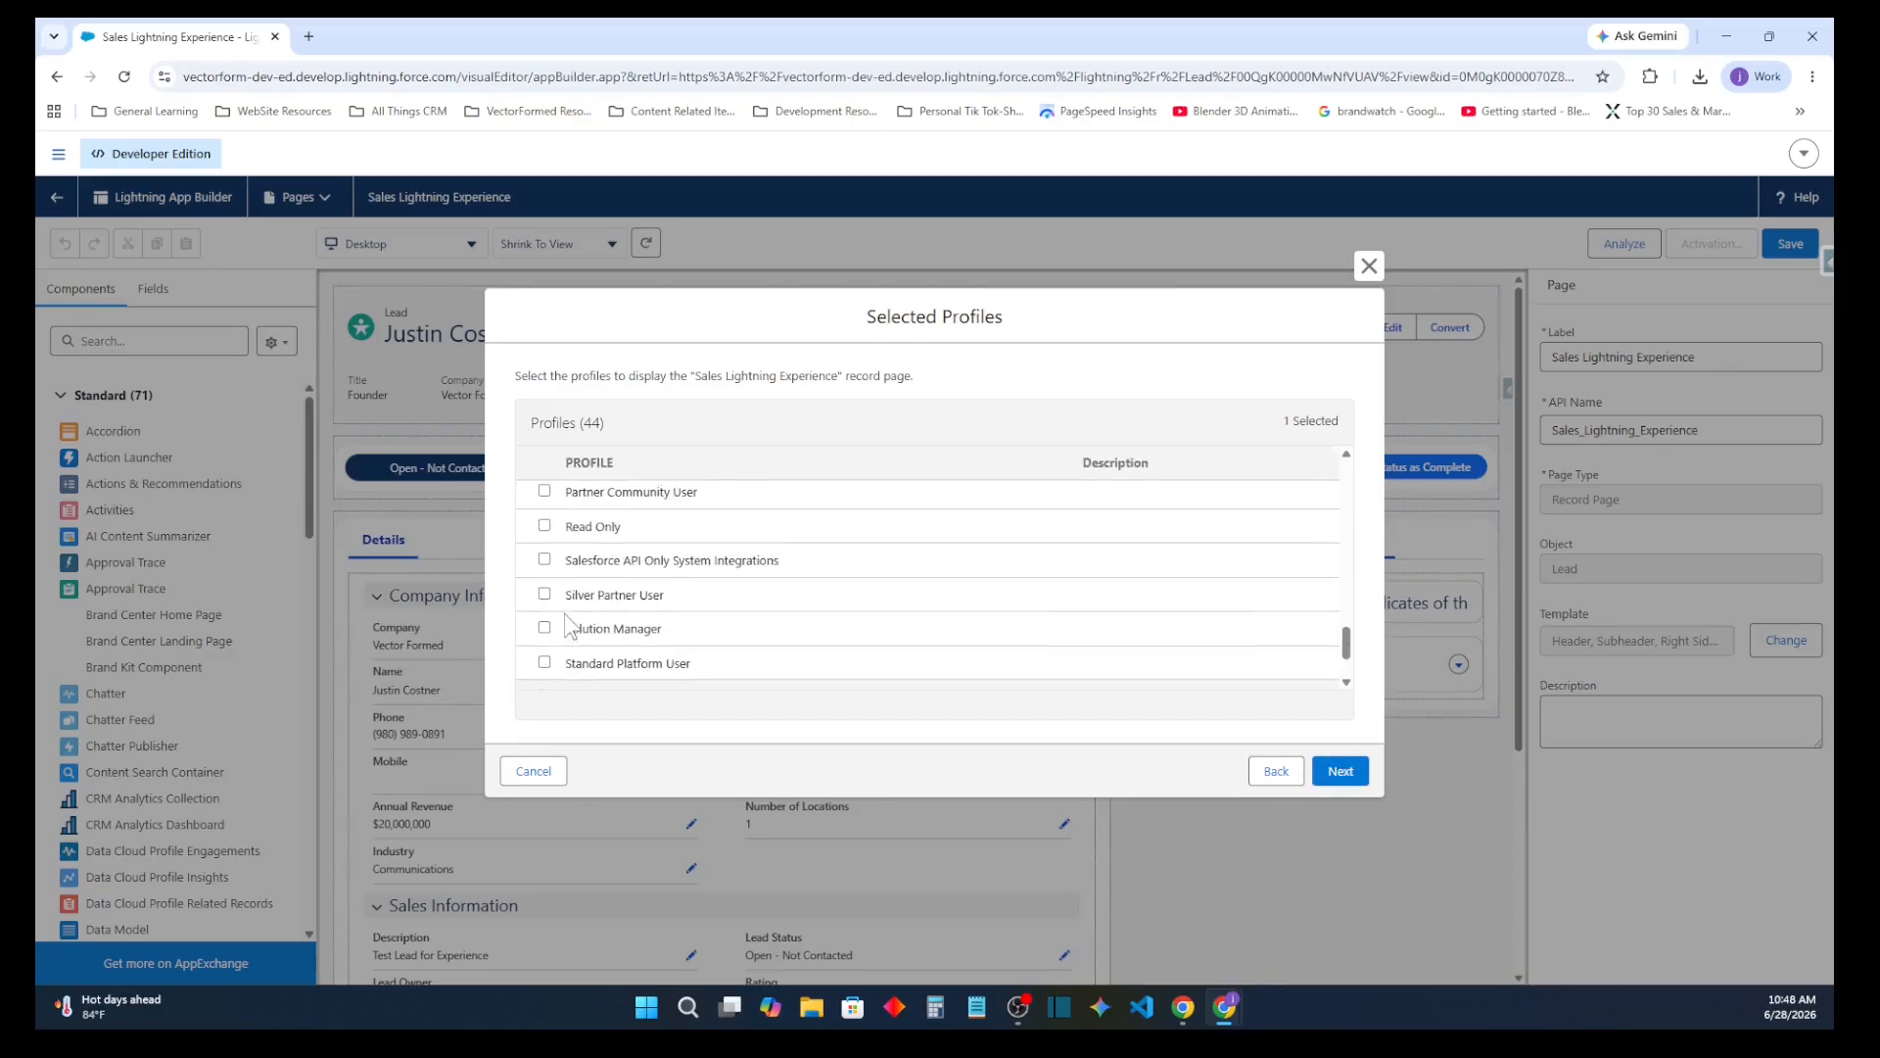
{"action": "scroll", "coordinate": [588, 600], "scroll_direction": "up", "scroll_amount": 5}
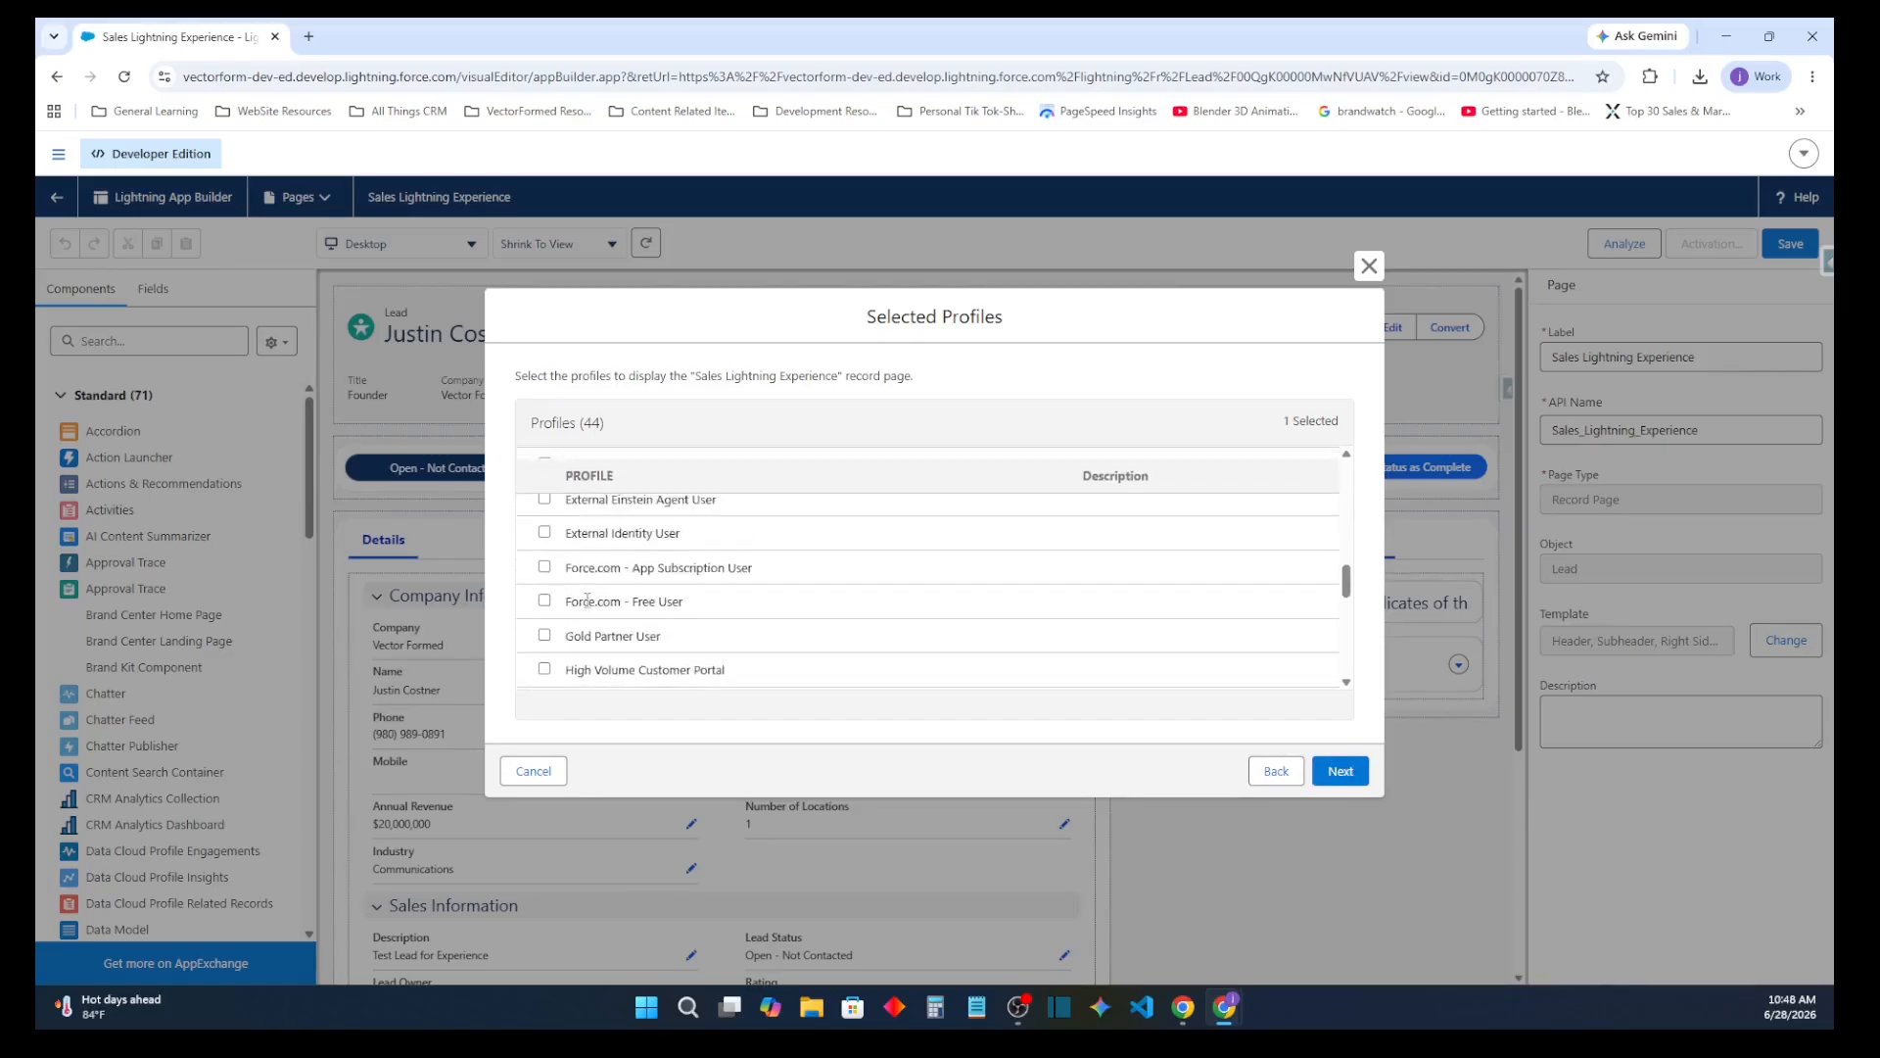
{"action": "scroll", "coordinate": [568, 588], "scroll_direction": "up", "scroll_amount": 3}
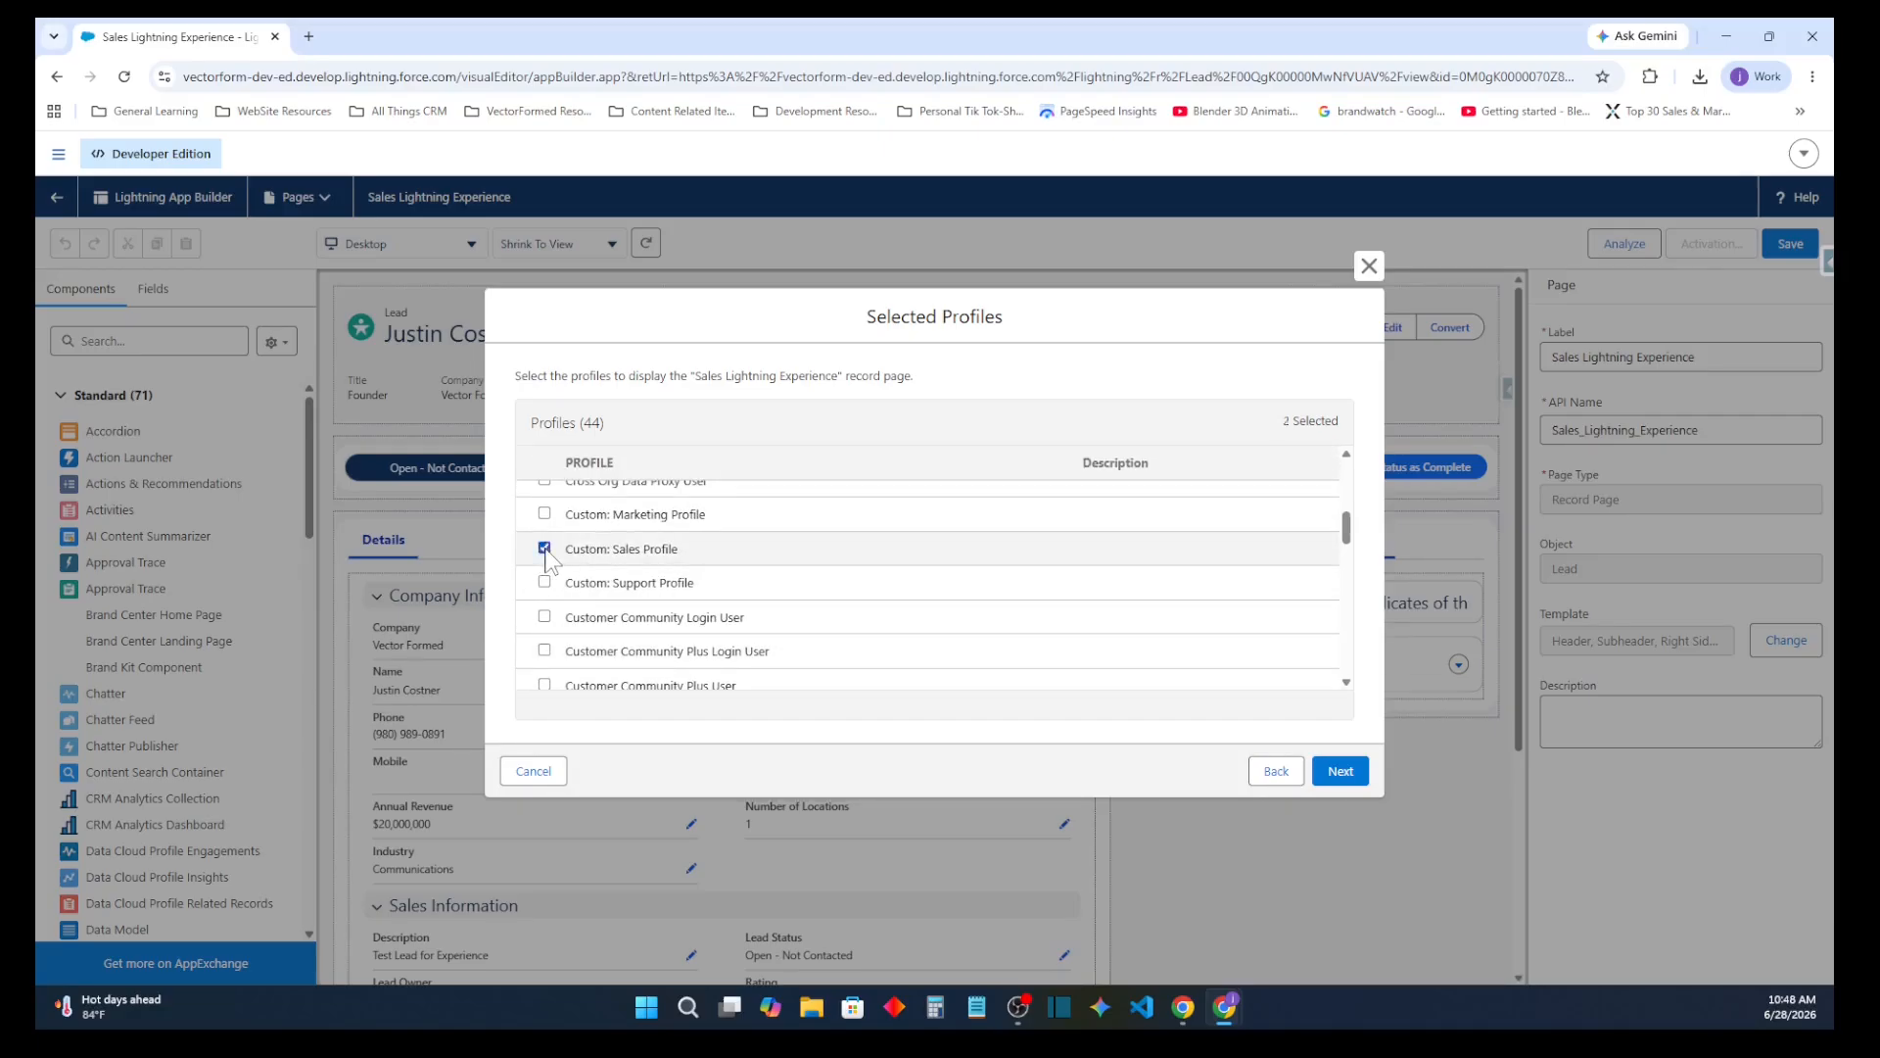
{"action": "scroll", "coordinate": [558, 577], "scroll_direction": "up", "scroll_amount": 3}
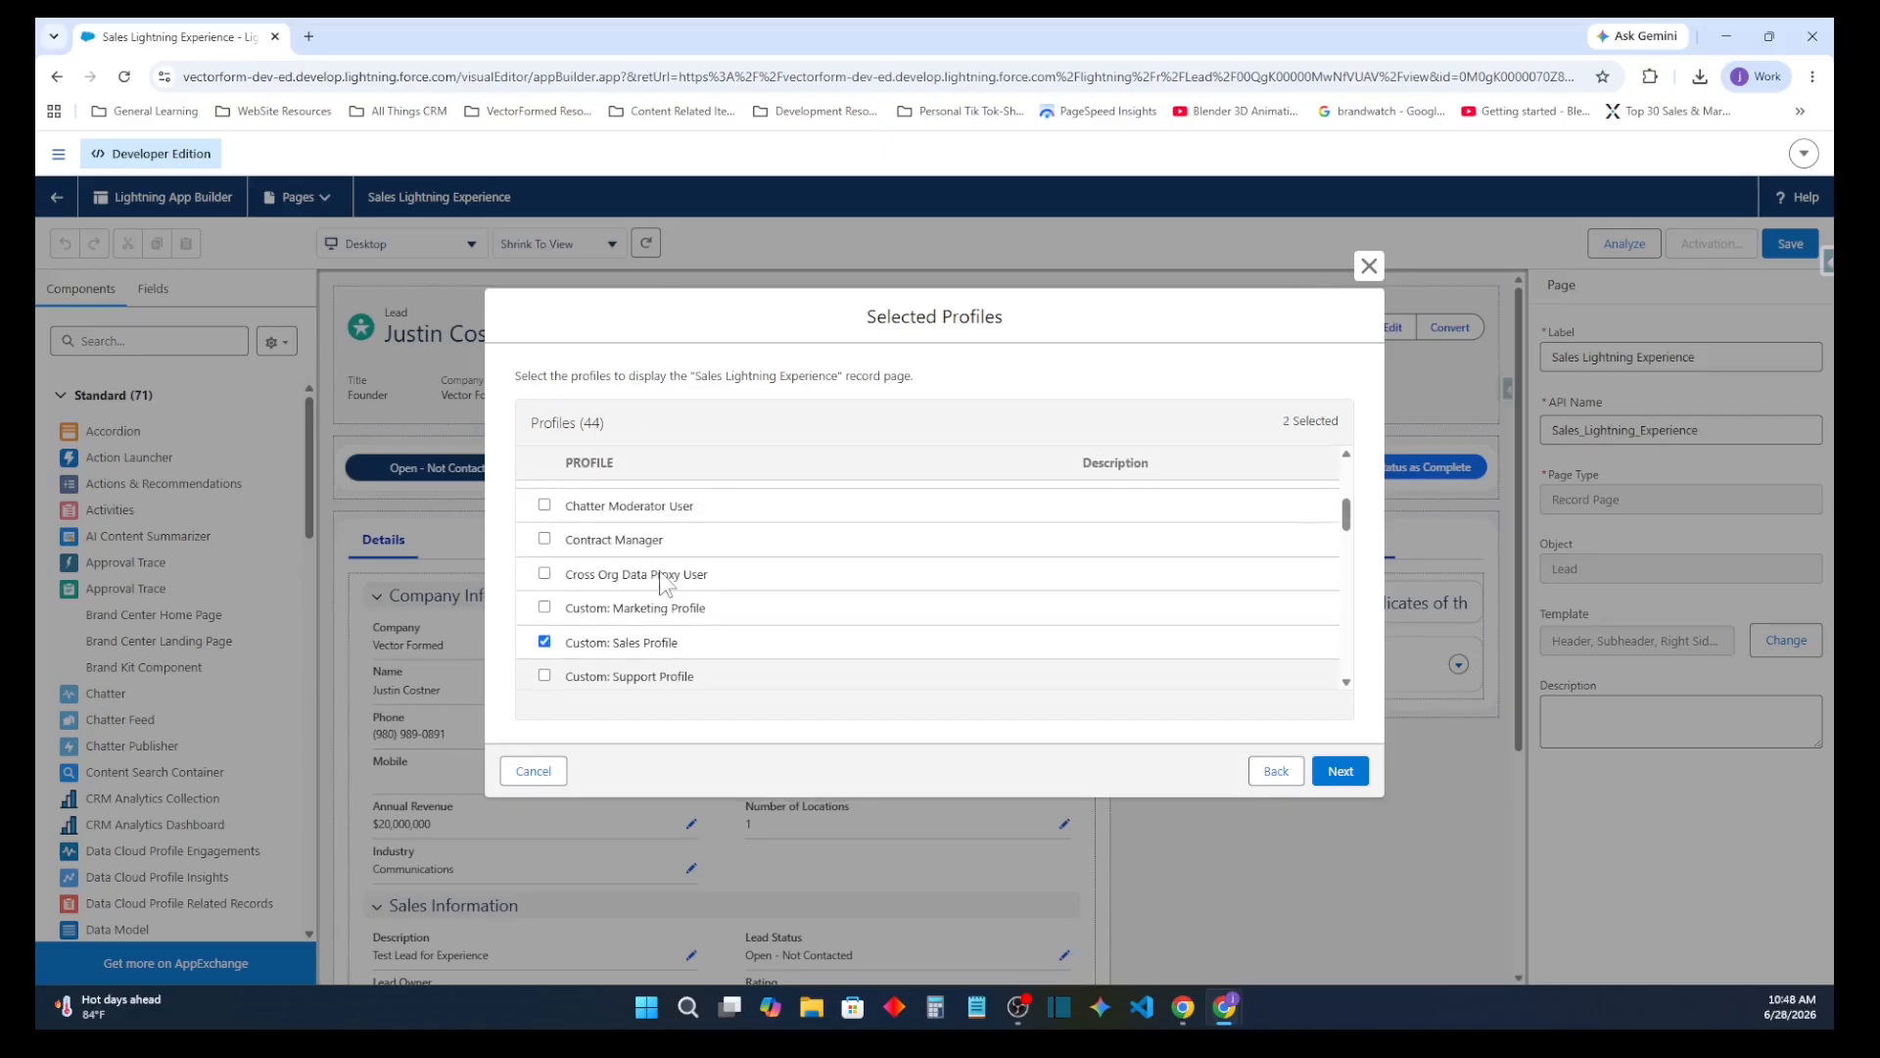
{"action": "left_click", "coordinate": [544, 608]}
{"action": "scroll", "coordinate": [666, 609], "scroll_direction": "up", "scroll_amount": 4}
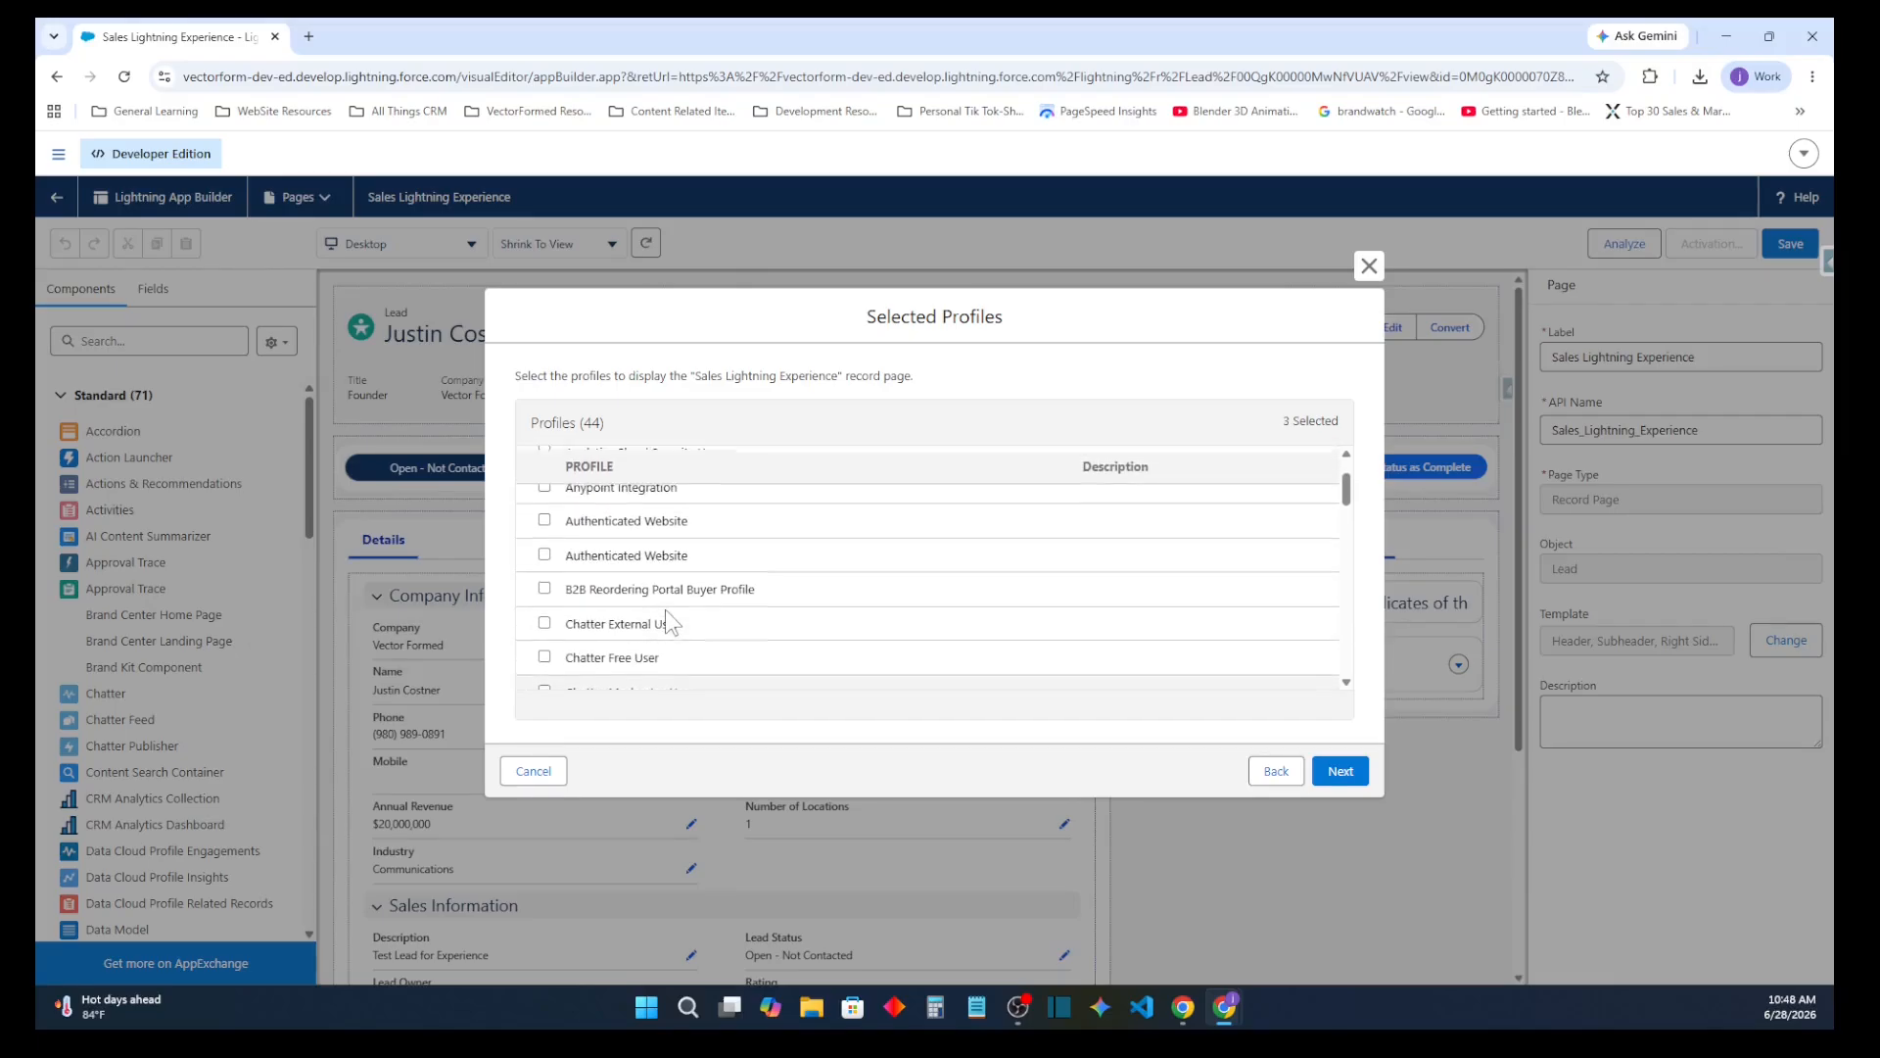
{"action": "scroll", "coordinate": [665, 609], "scroll_direction": "up", "scroll_amount": 2}
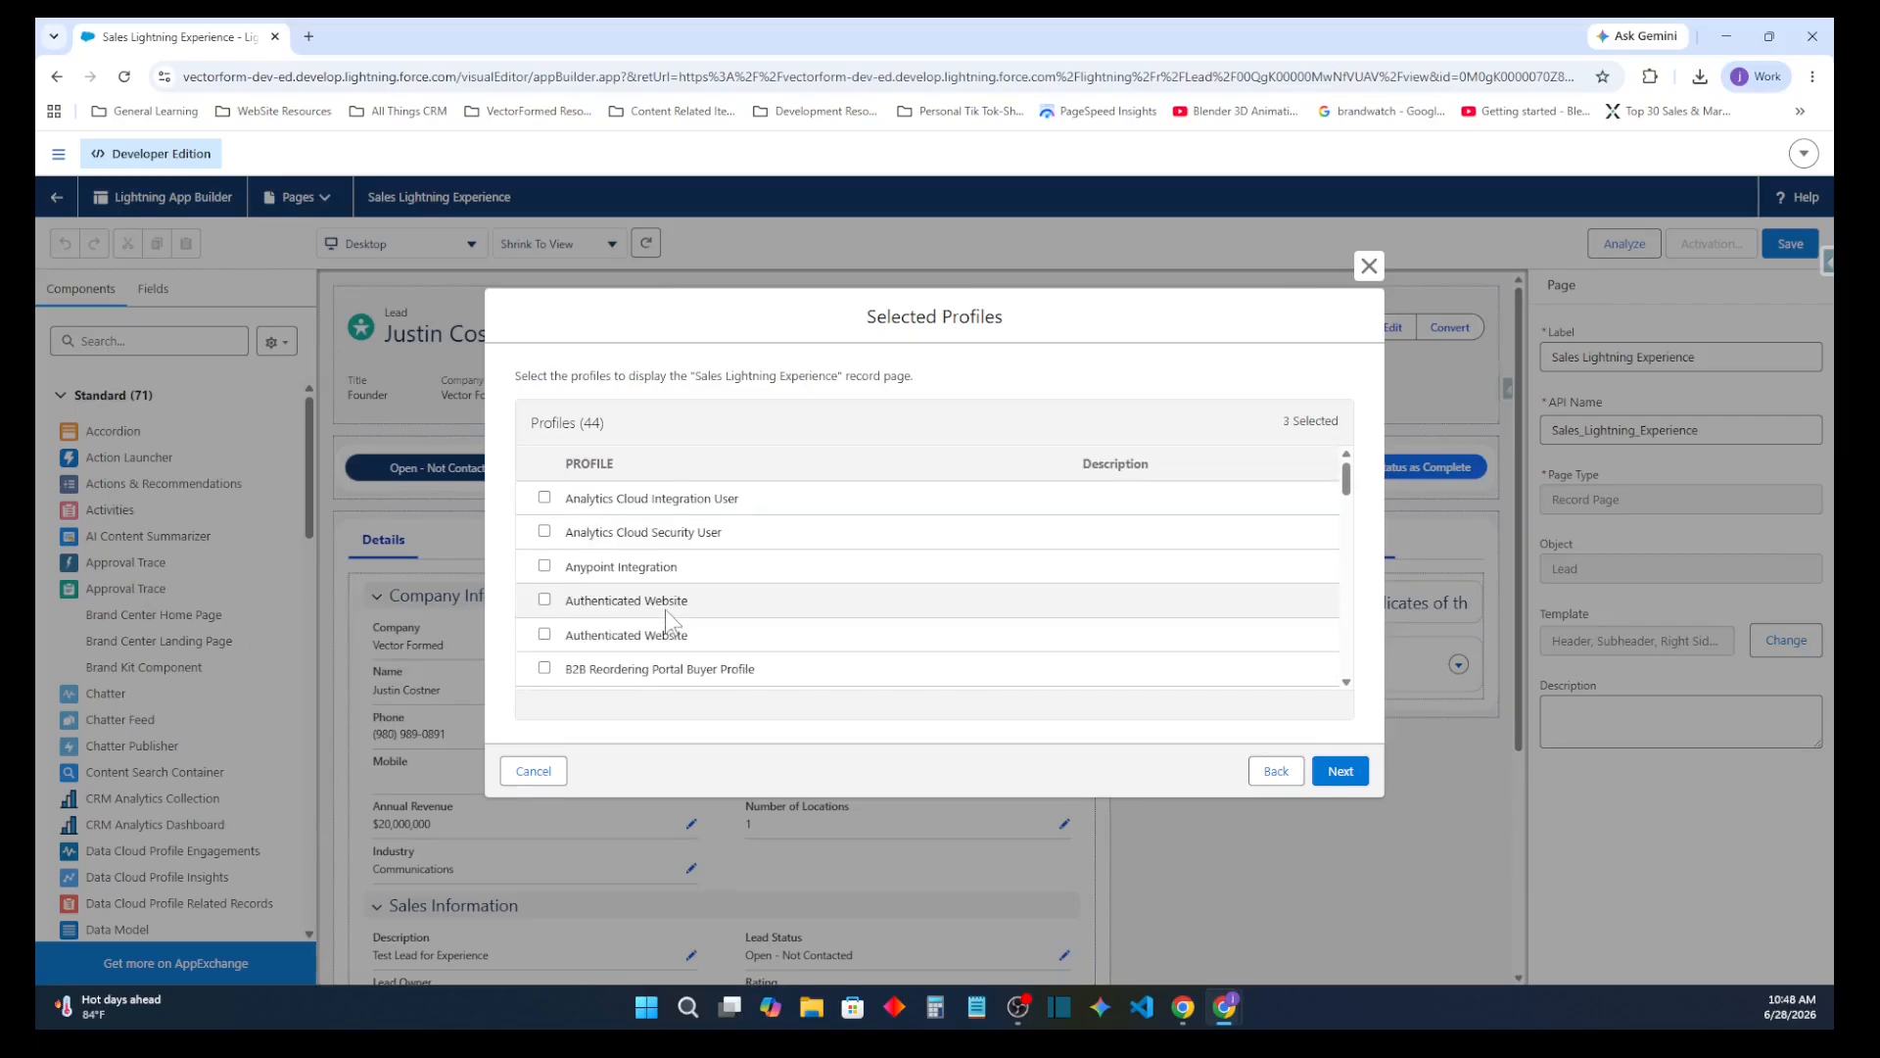
Review and save the app, record type and profile assignments, and save the Sales Lightning Experience page
{"action": "left_click", "coordinate": [1339, 771]}
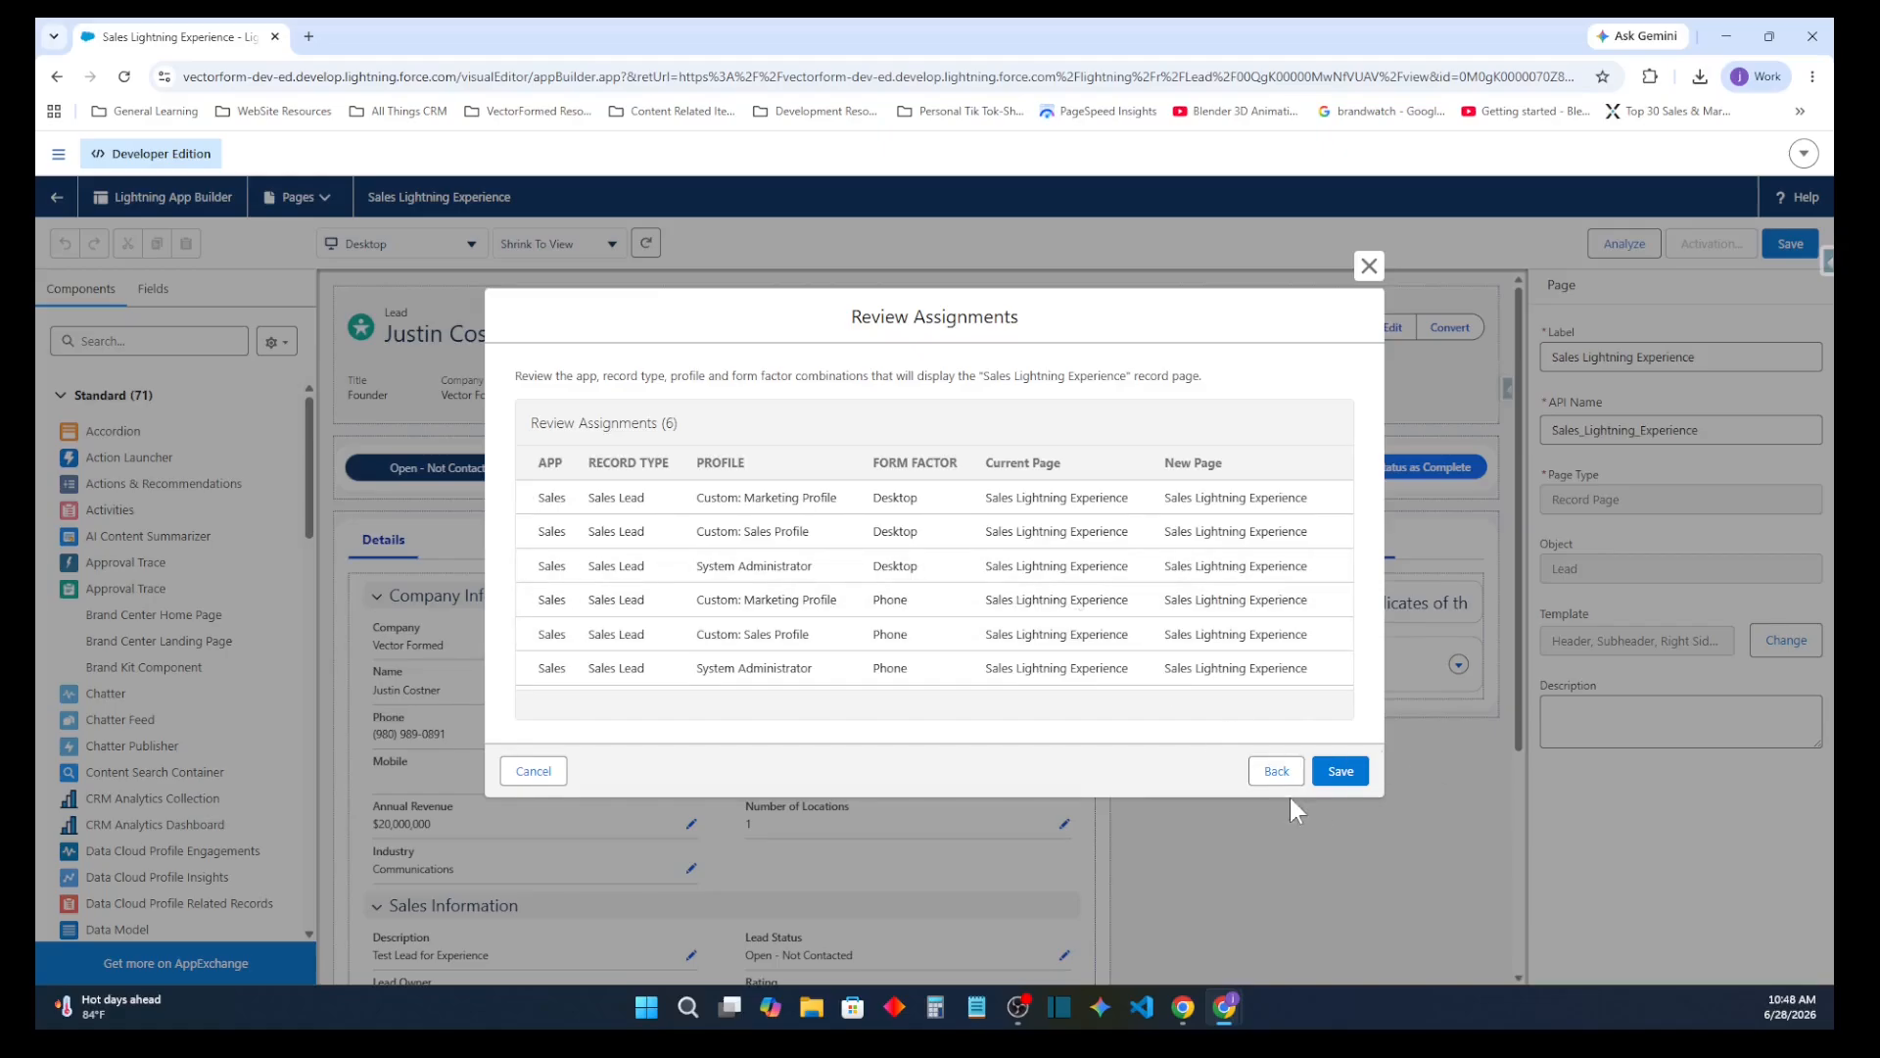
{"action": "left_click", "coordinate": [1341, 771]}
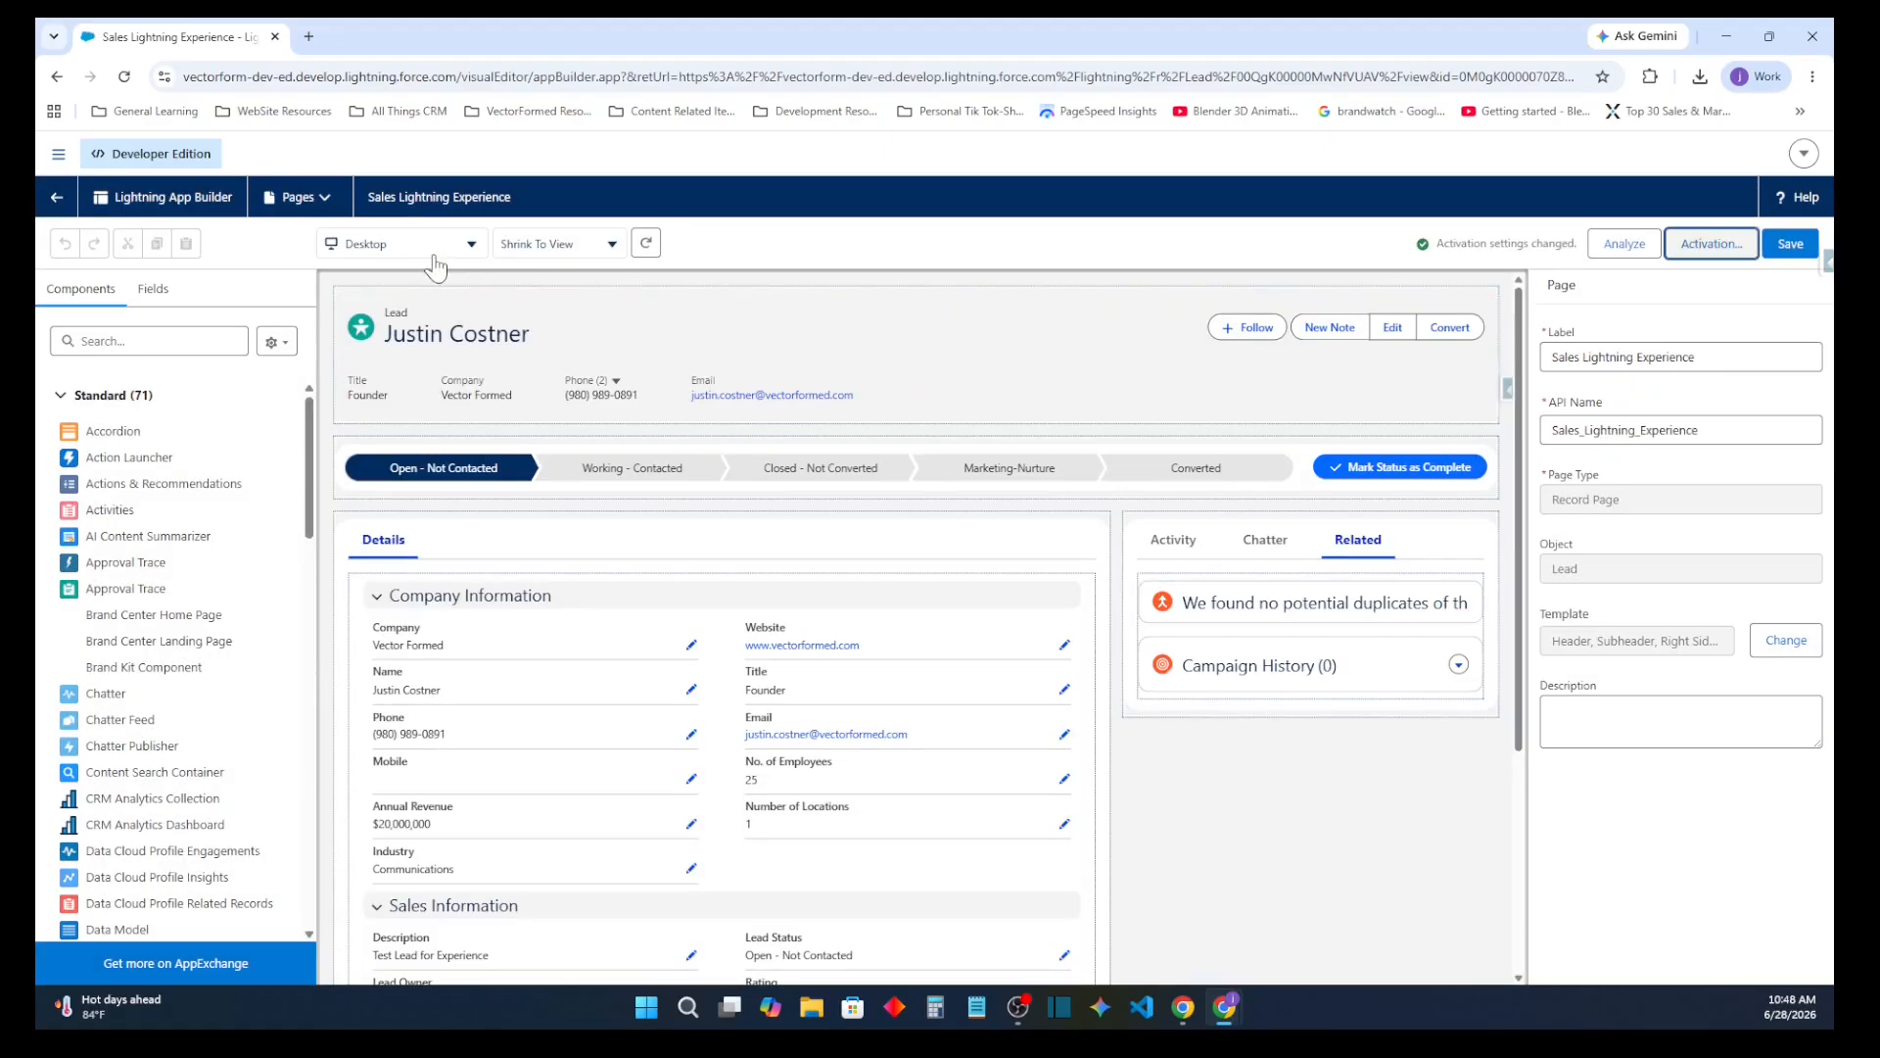
{"action": "left_click", "coordinate": [1790, 244]}
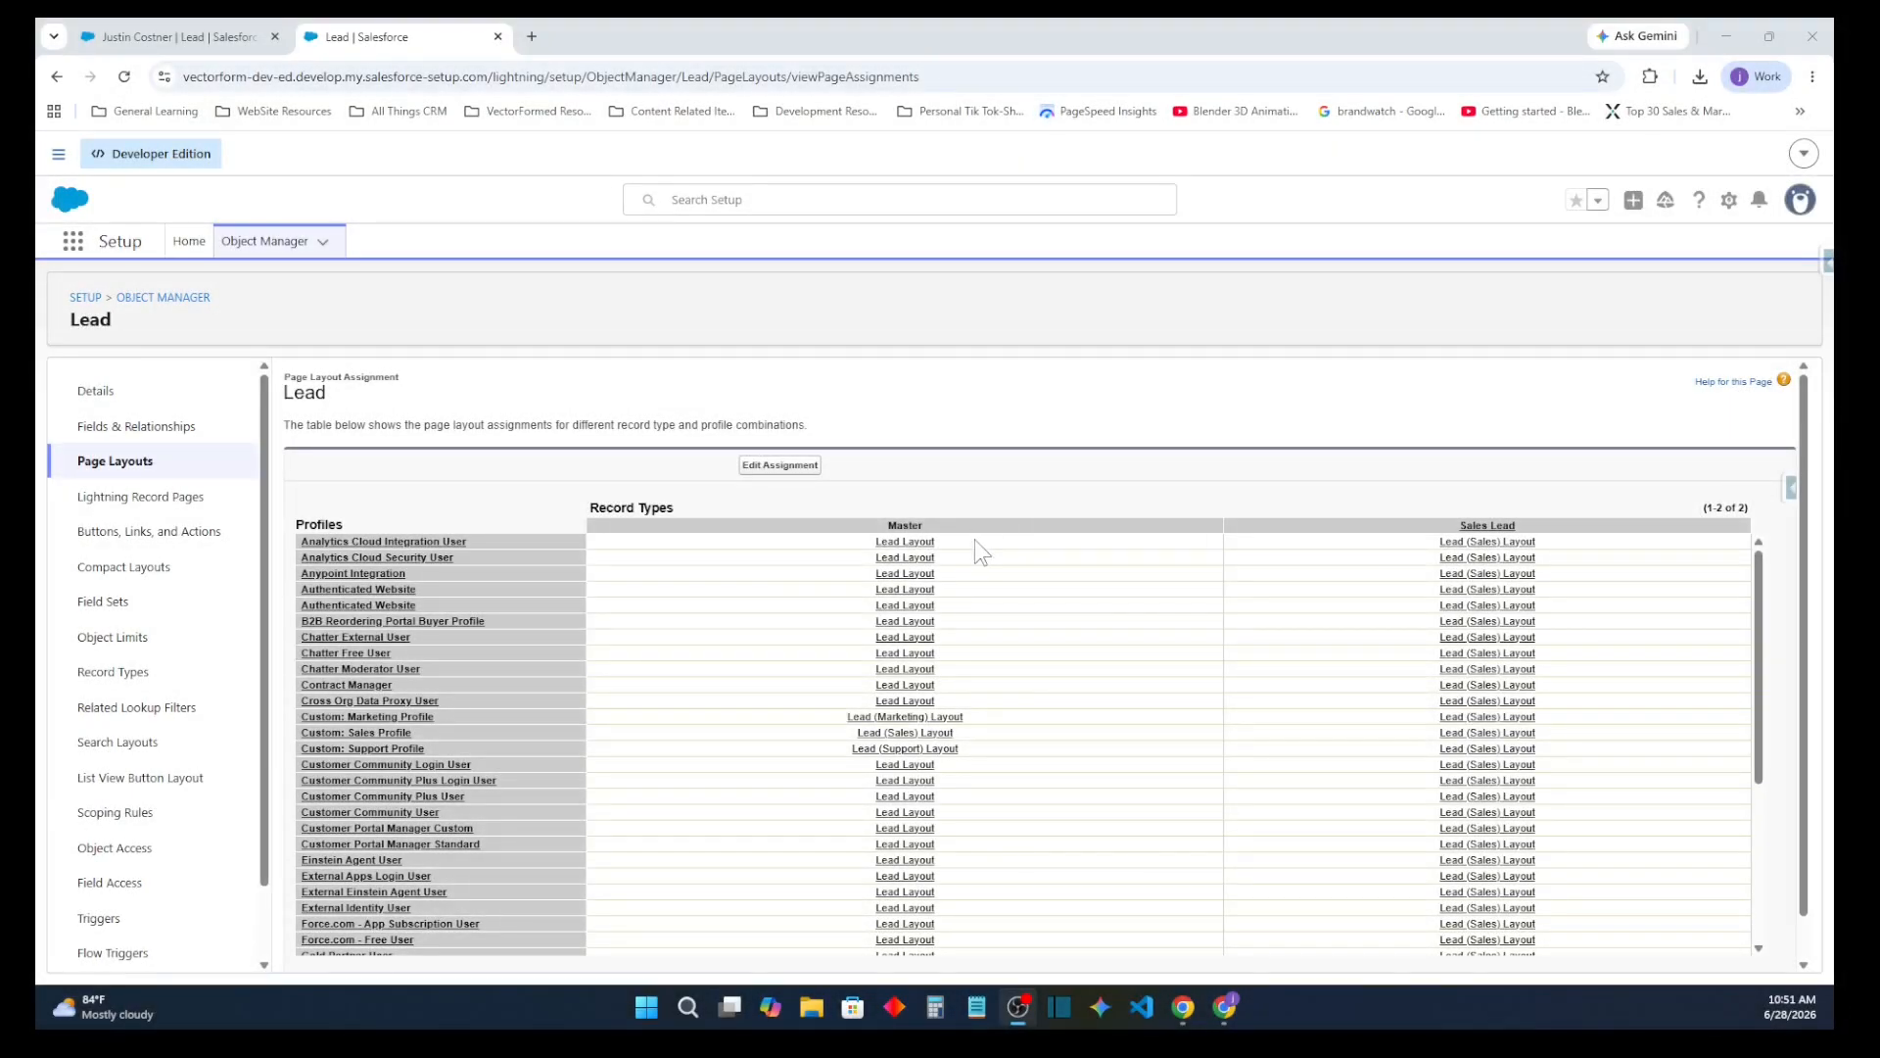
Review the Lead page layout assignments by profile and record type, and open them for editing
{"action": "scroll", "coordinate": [1415, 583], "scroll_direction": "down", "scroll_amount": 2}
{"action": "scroll", "coordinate": [1415, 588], "scroll_direction": "down", "scroll_amount": 2}
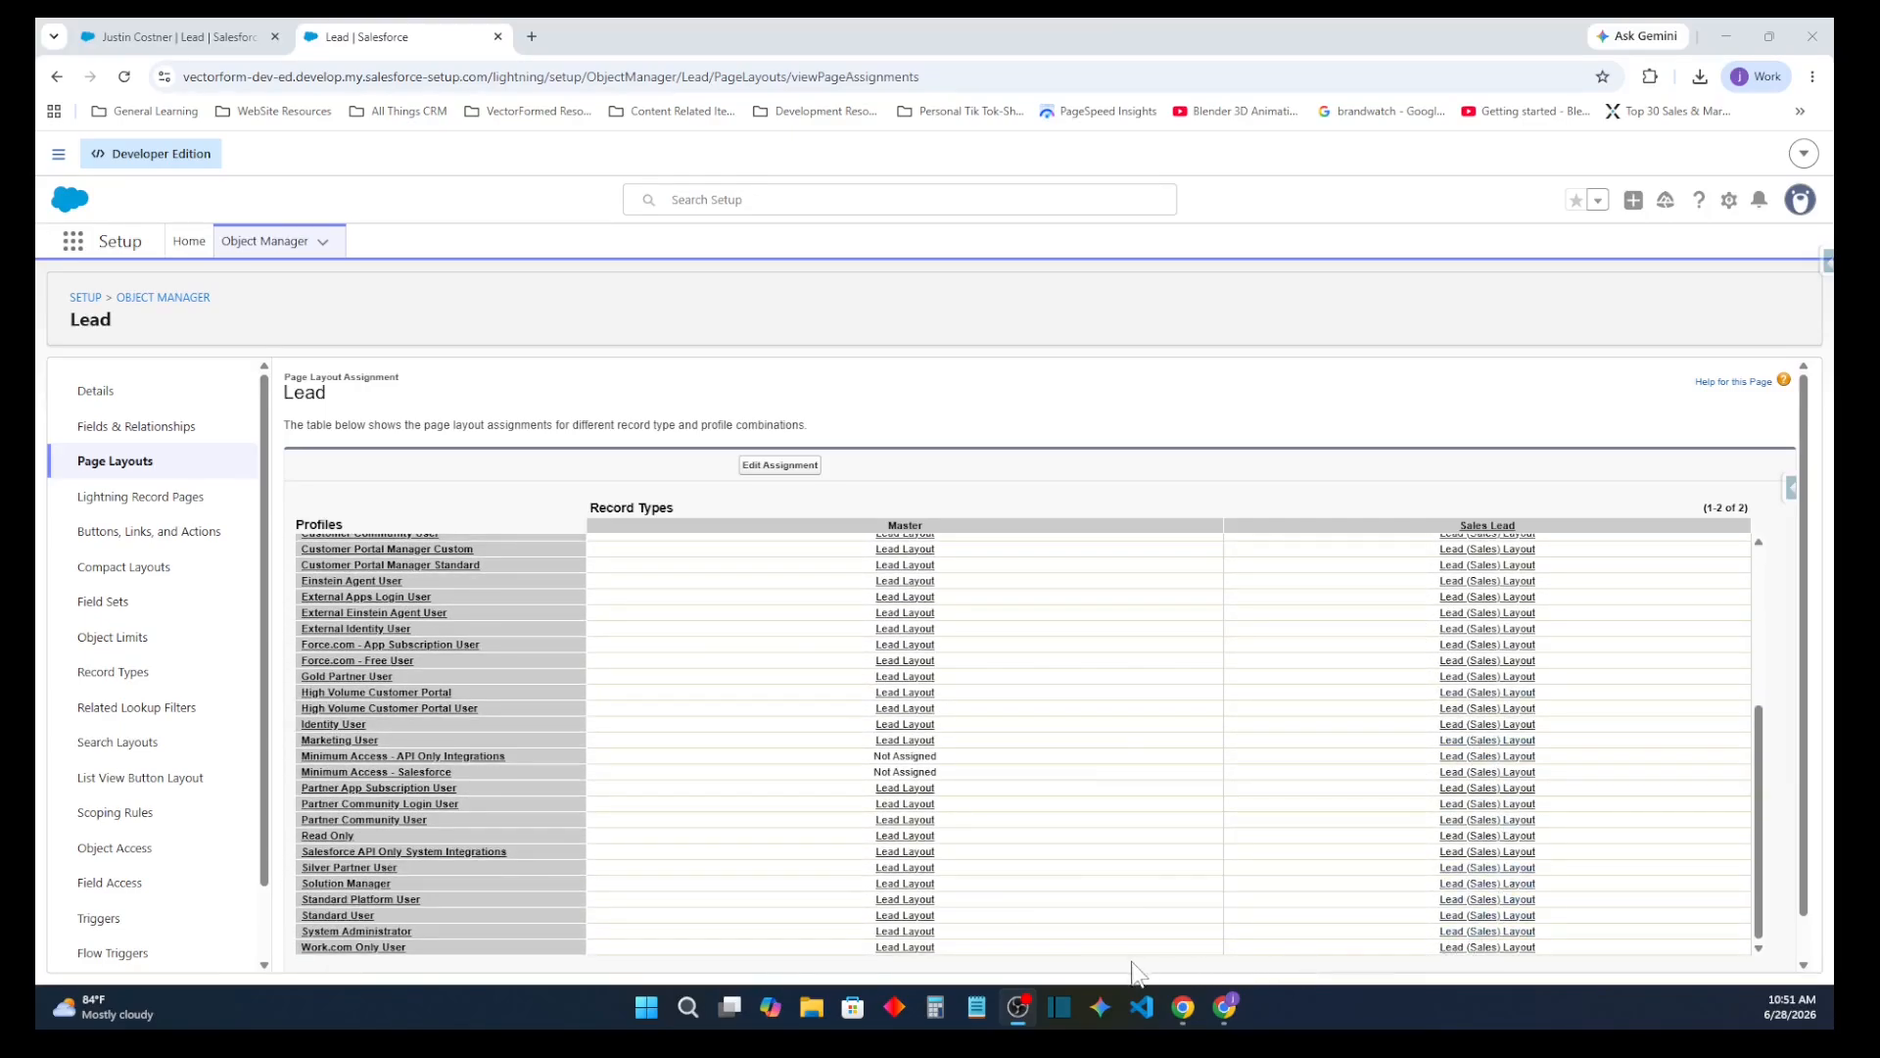
{"action": "scroll", "coordinate": [922, 750], "scroll_direction": "up", "scroll_amount": 5}
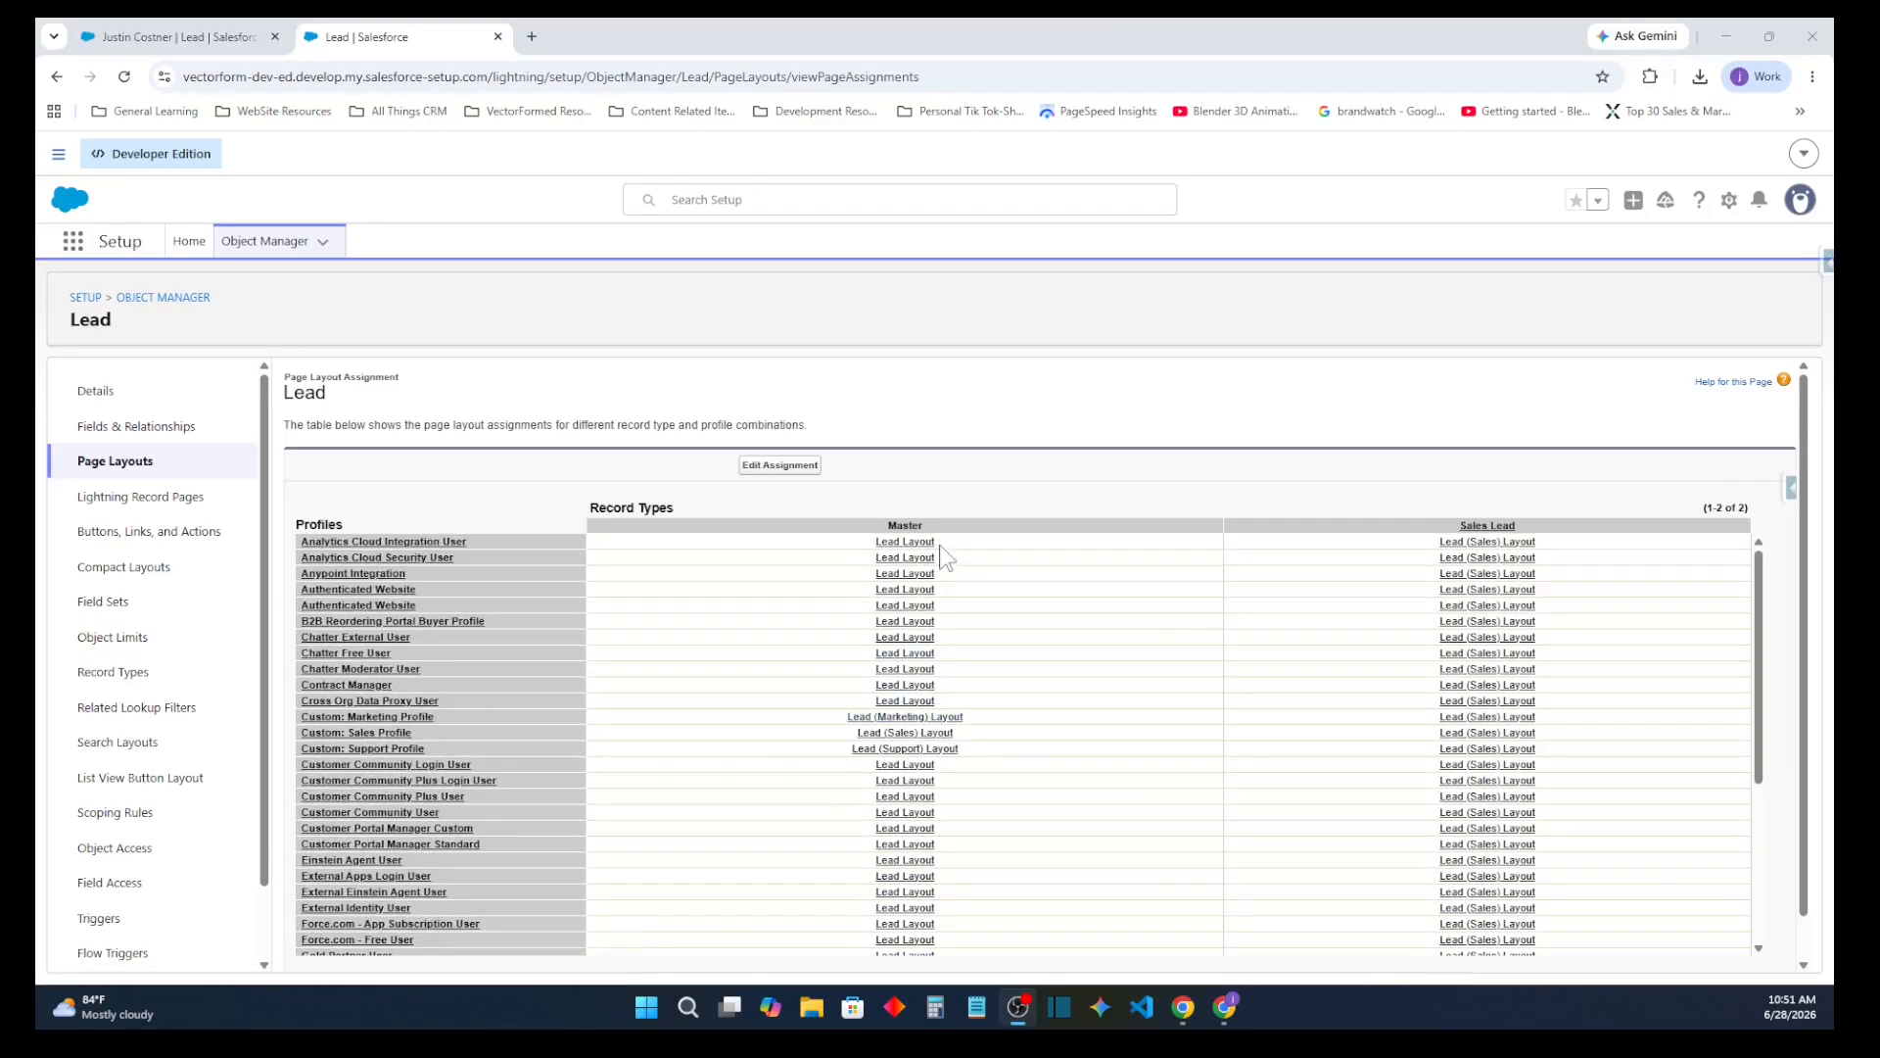
{"action": "scroll", "coordinate": [949, 689], "scroll_direction": "down", "scroll_amount": 5}
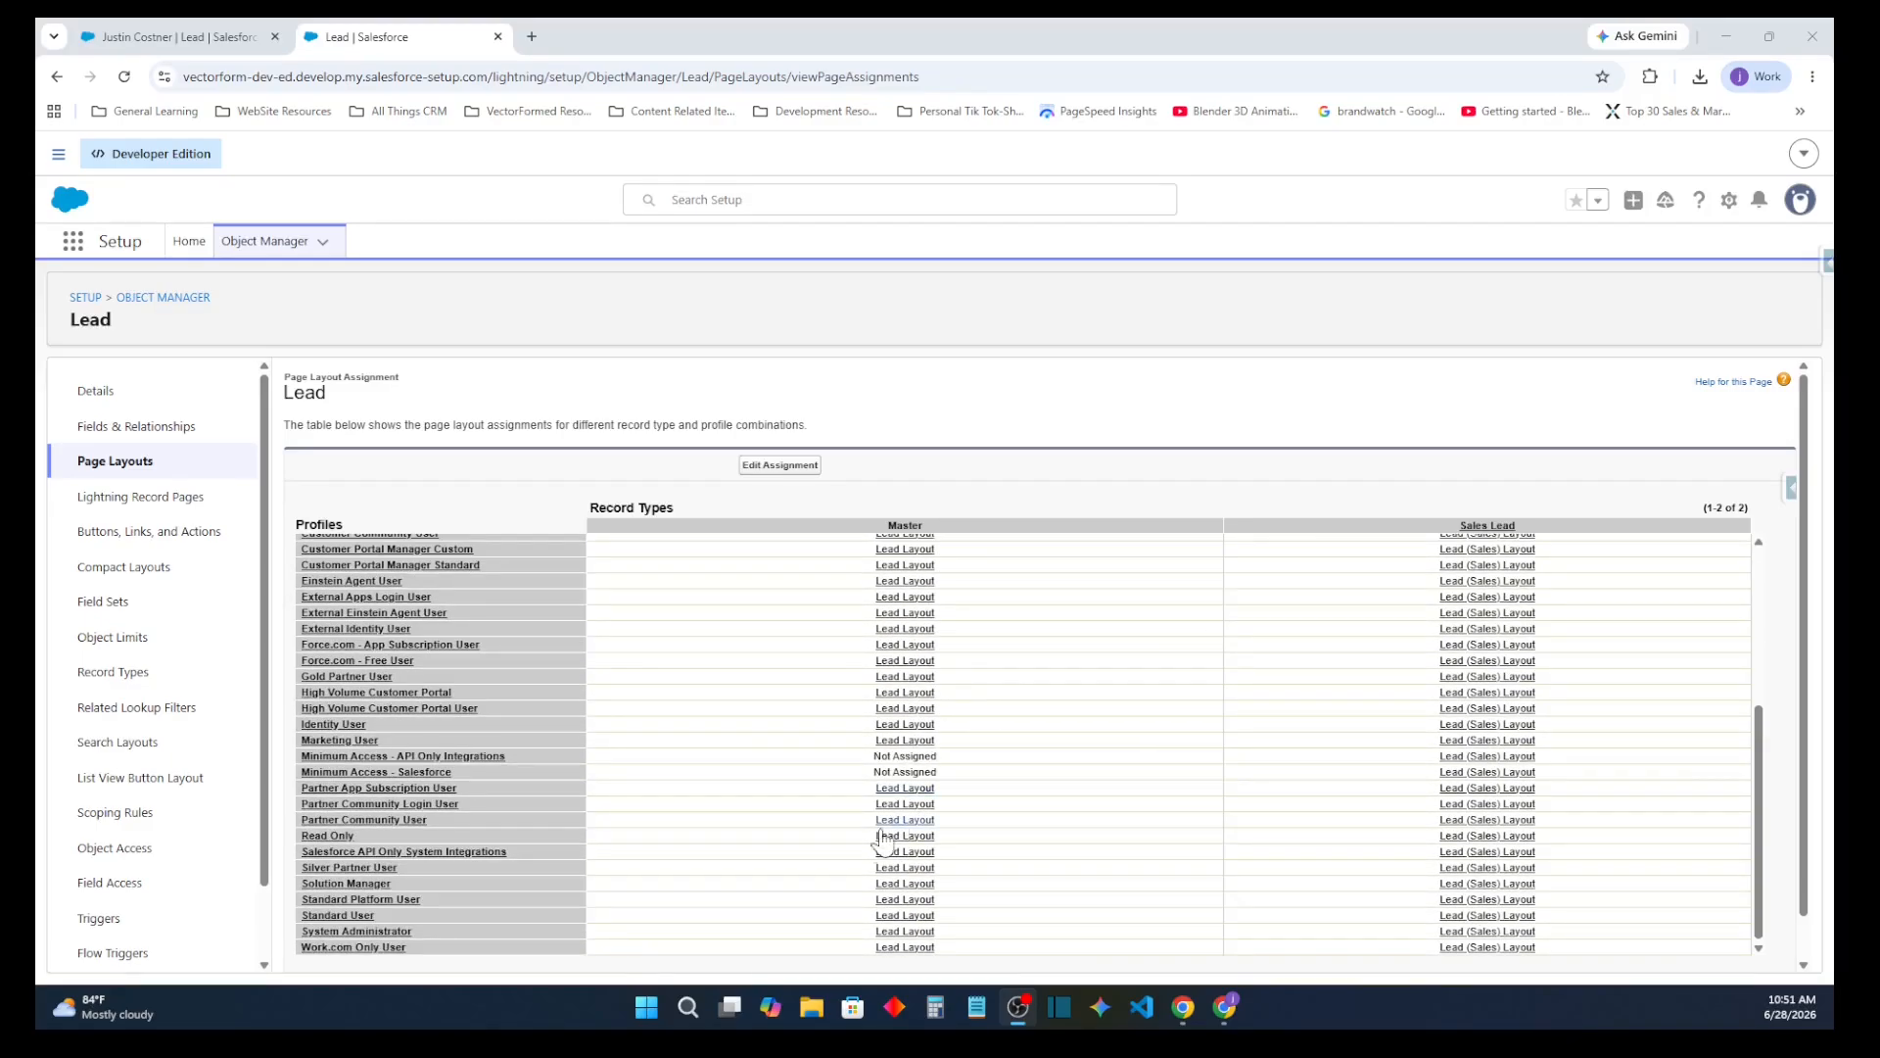
{"action": "left_click", "coordinate": [783, 466]}
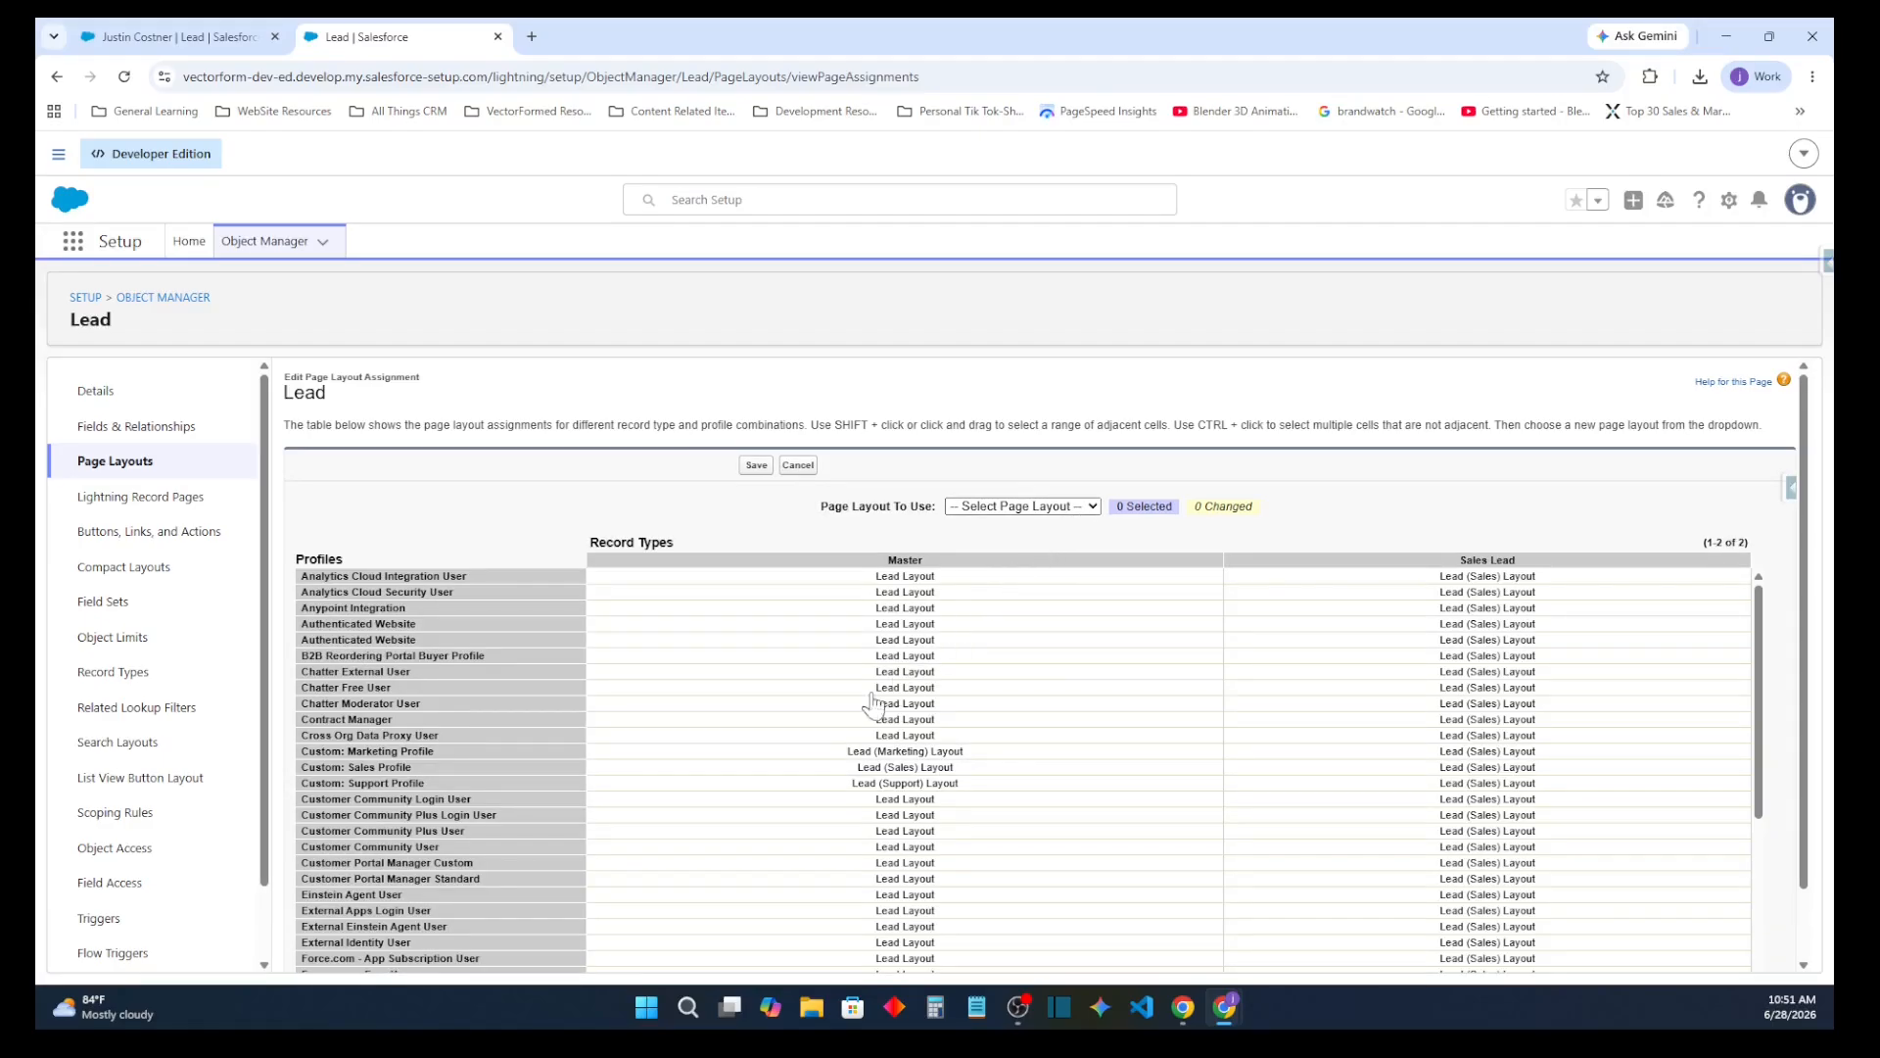
Assign Lead (Sales) Layout to the Work.com Only User profile for the Master record type
{"action": "scroll", "coordinate": [596, 787], "scroll_direction": "down", "scroll_amount": 3}
{"action": "scroll", "coordinate": [600, 795], "scroll_direction": "down", "scroll_amount": 1}
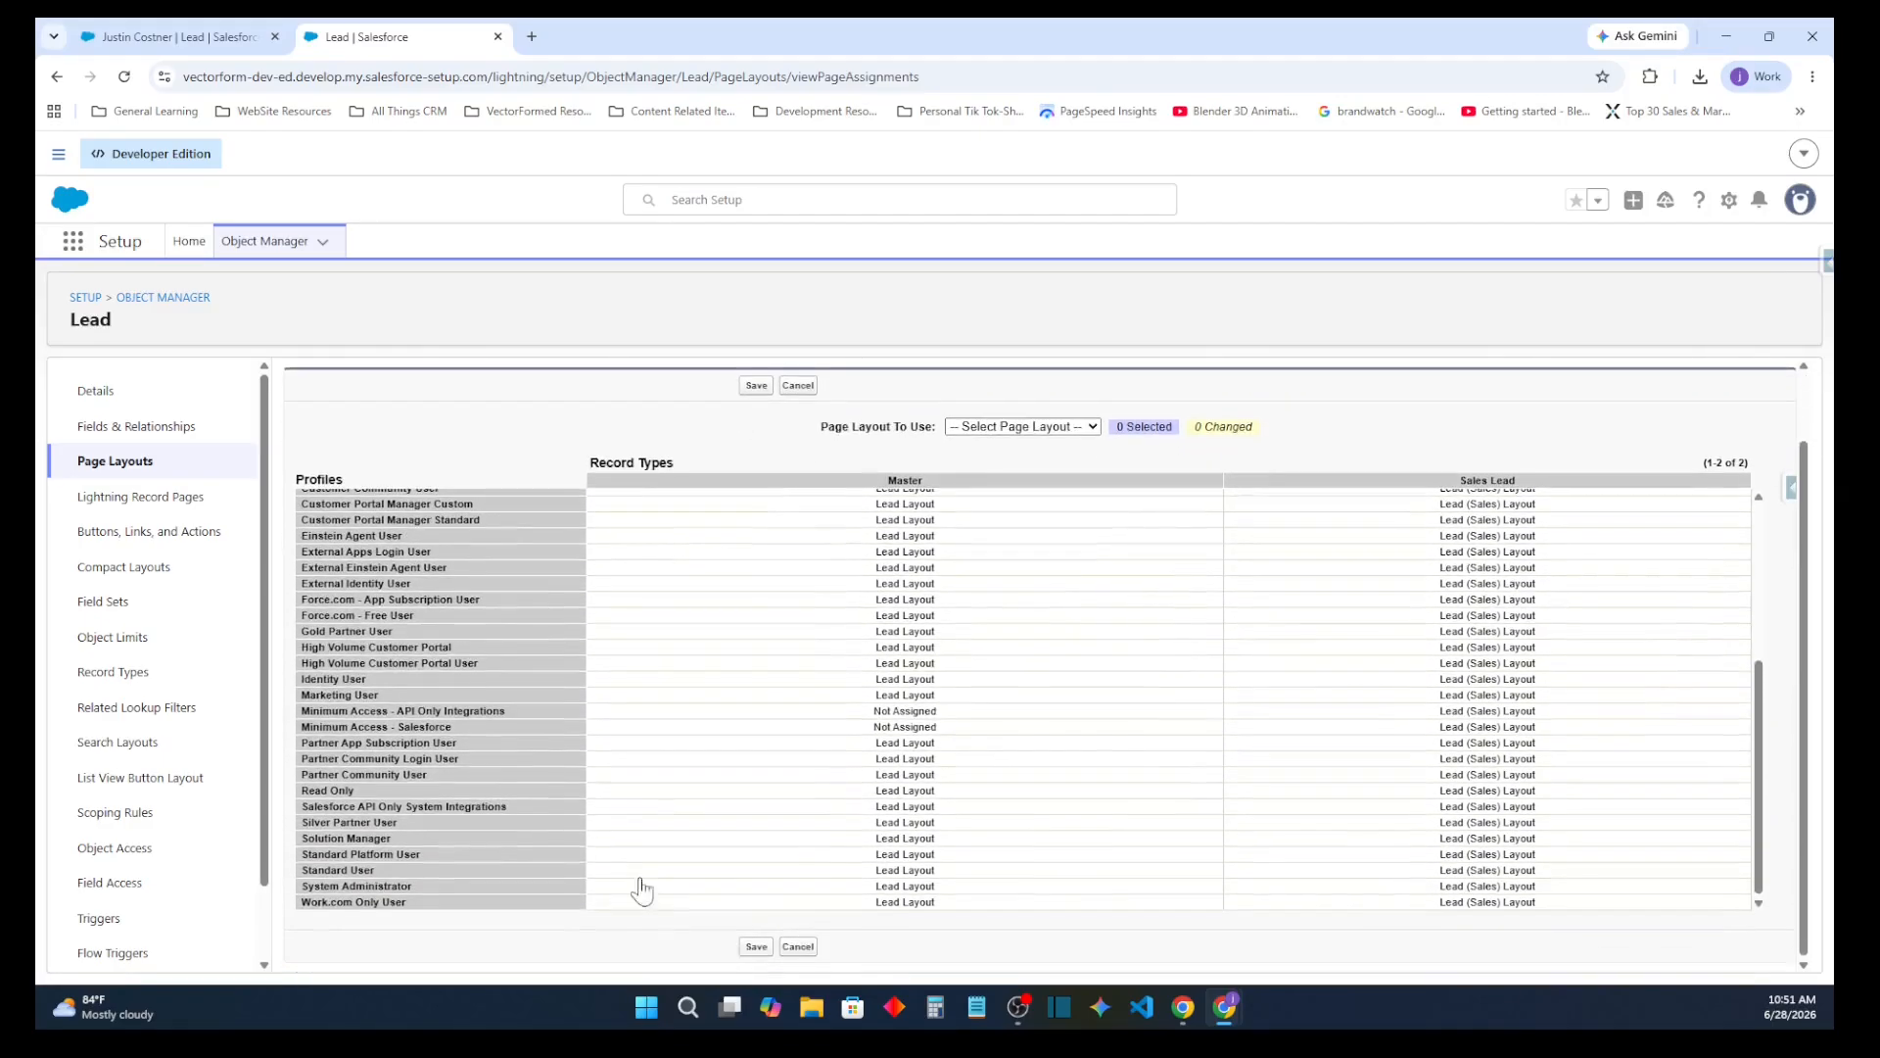
{"action": "left_click", "coordinate": [888, 903]}
{"action": "left_click", "coordinate": [1083, 428]}
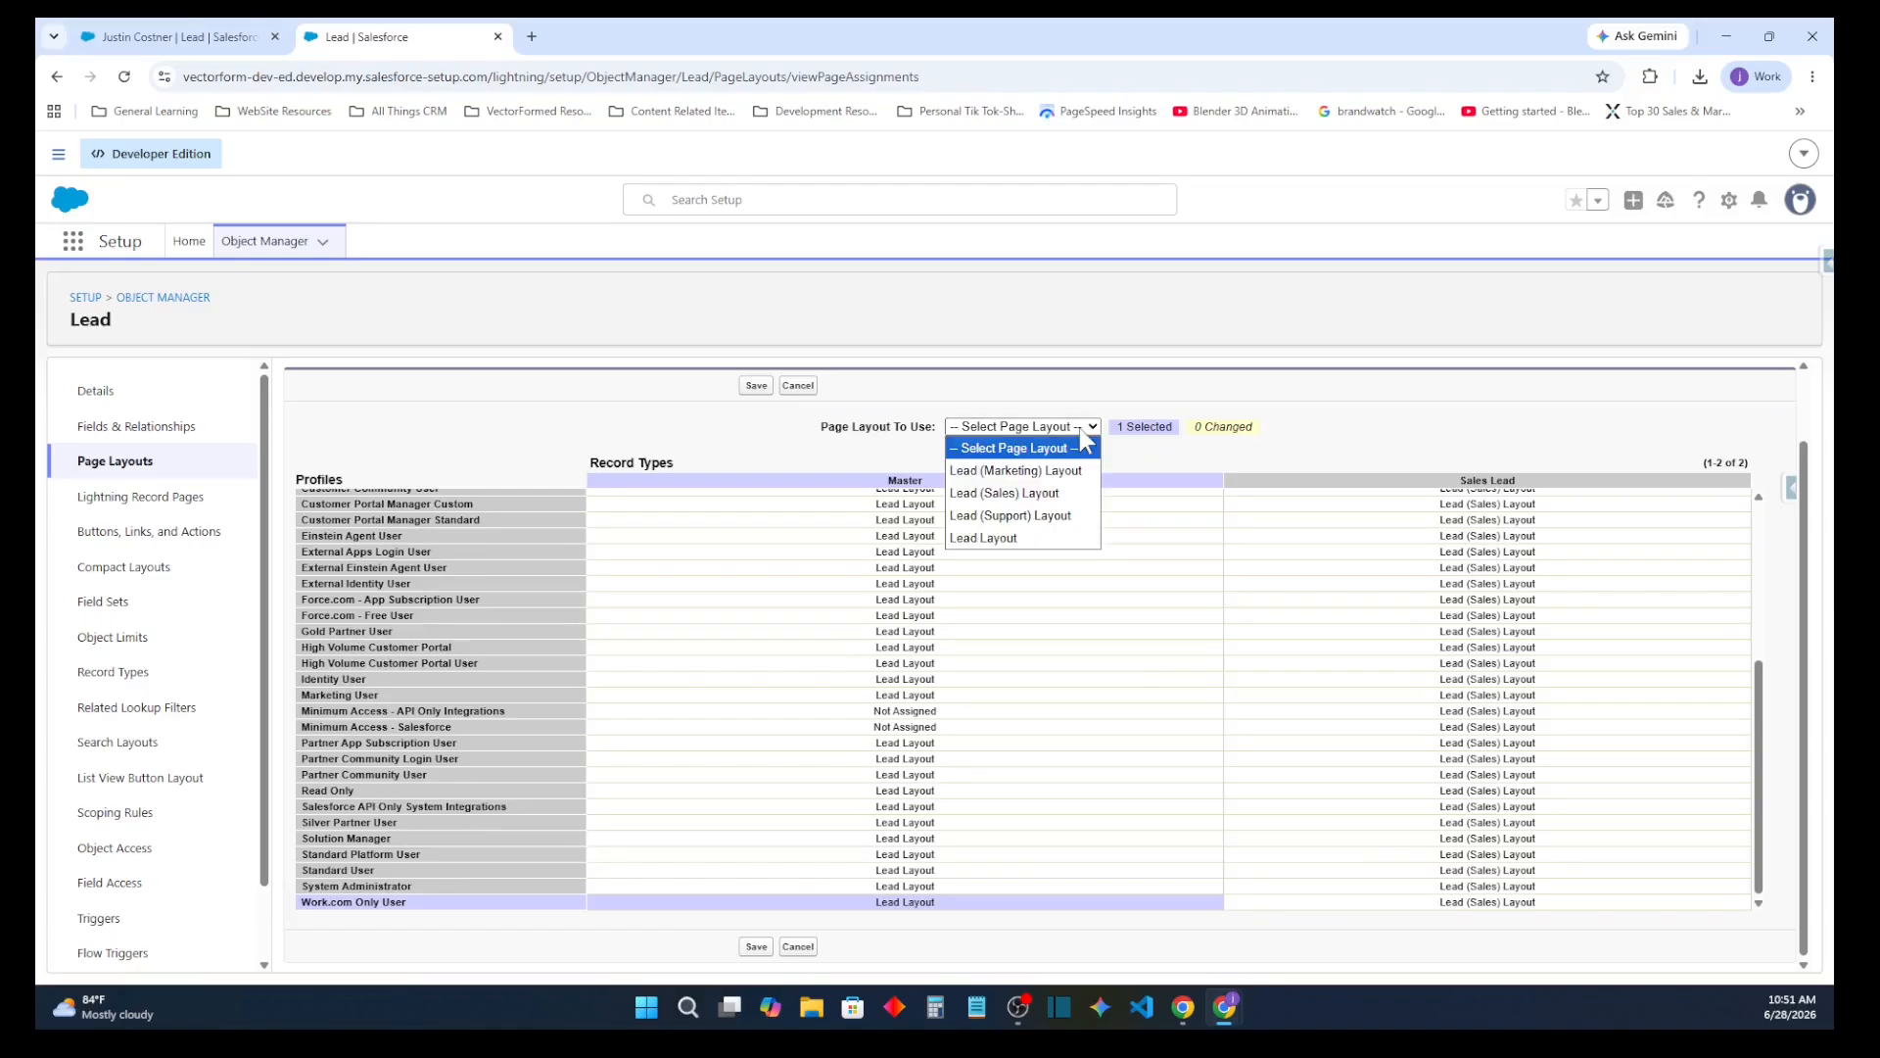
{"action": "left_click", "coordinate": [1078, 495]}
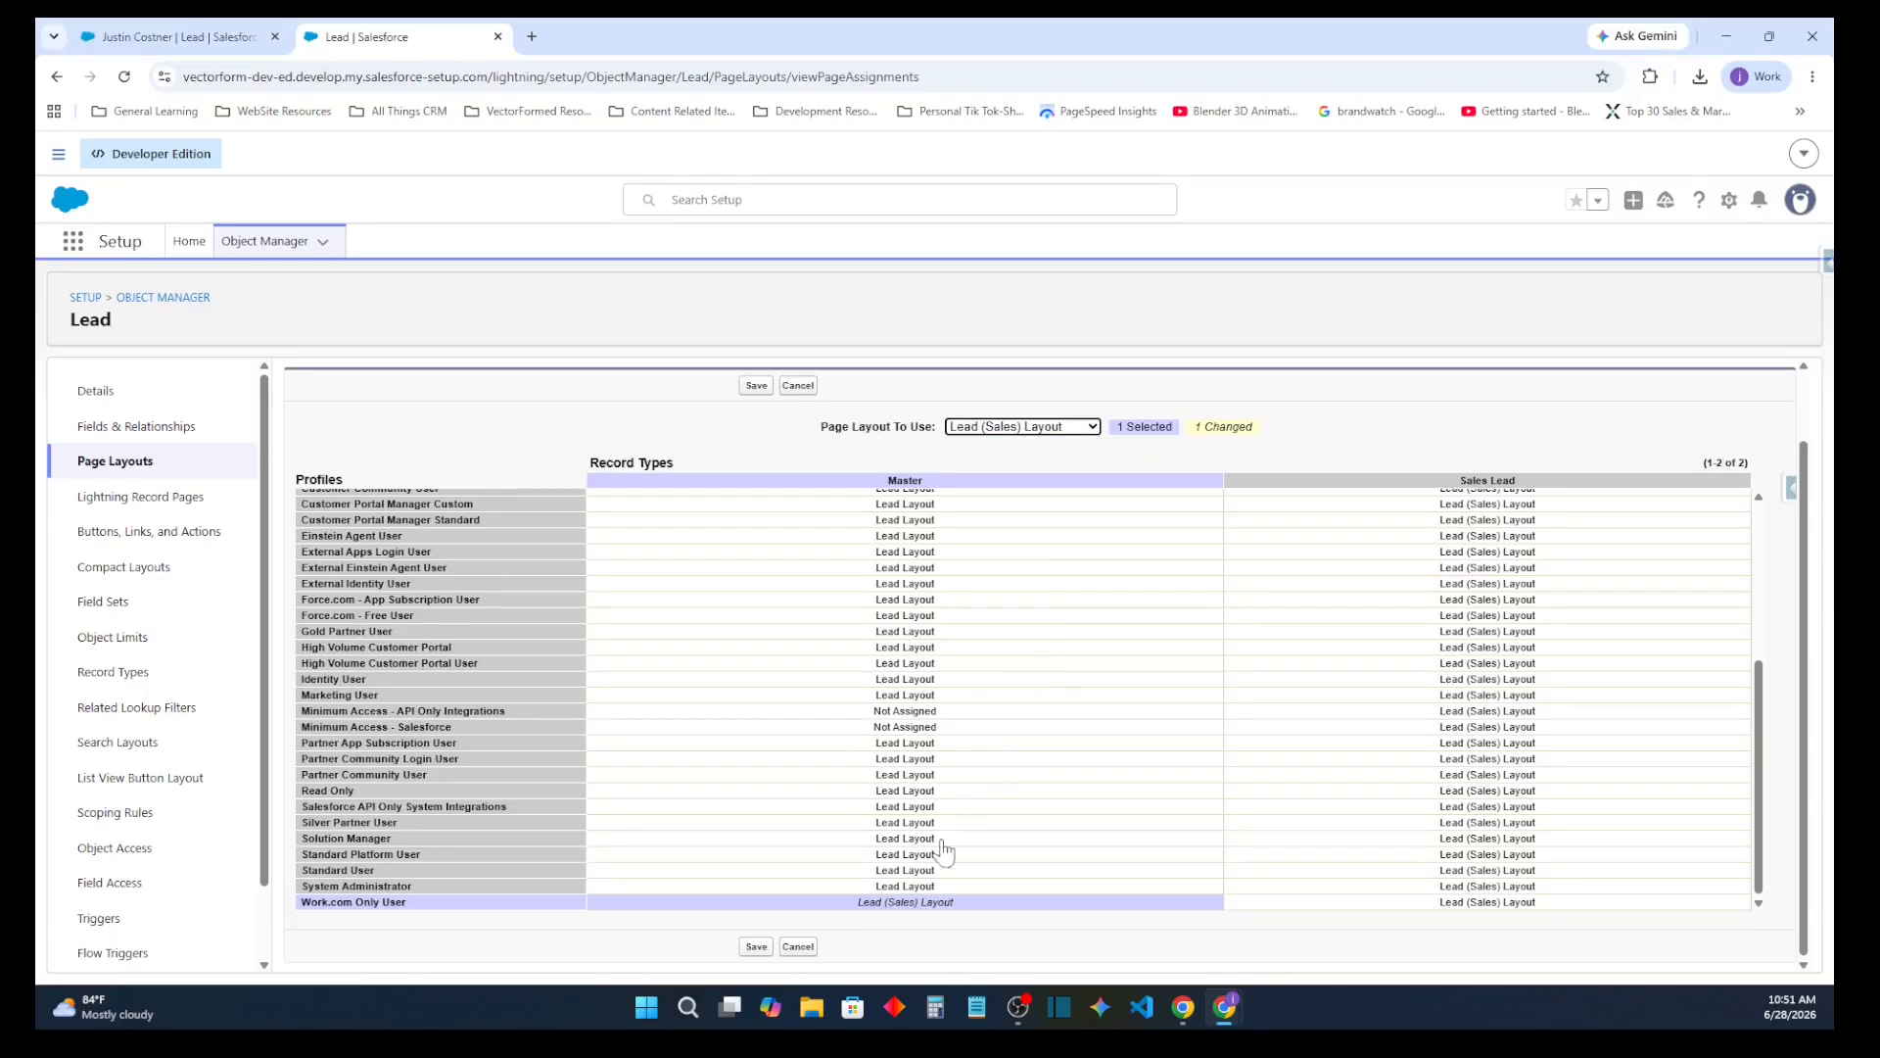
Assign Lead (Sales) Layout to the System Administrator profile for the Master record type
{"action": "left_click", "coordinate": [783, 903]}
{"action": "left_click", "coordinate": [815, 875]}
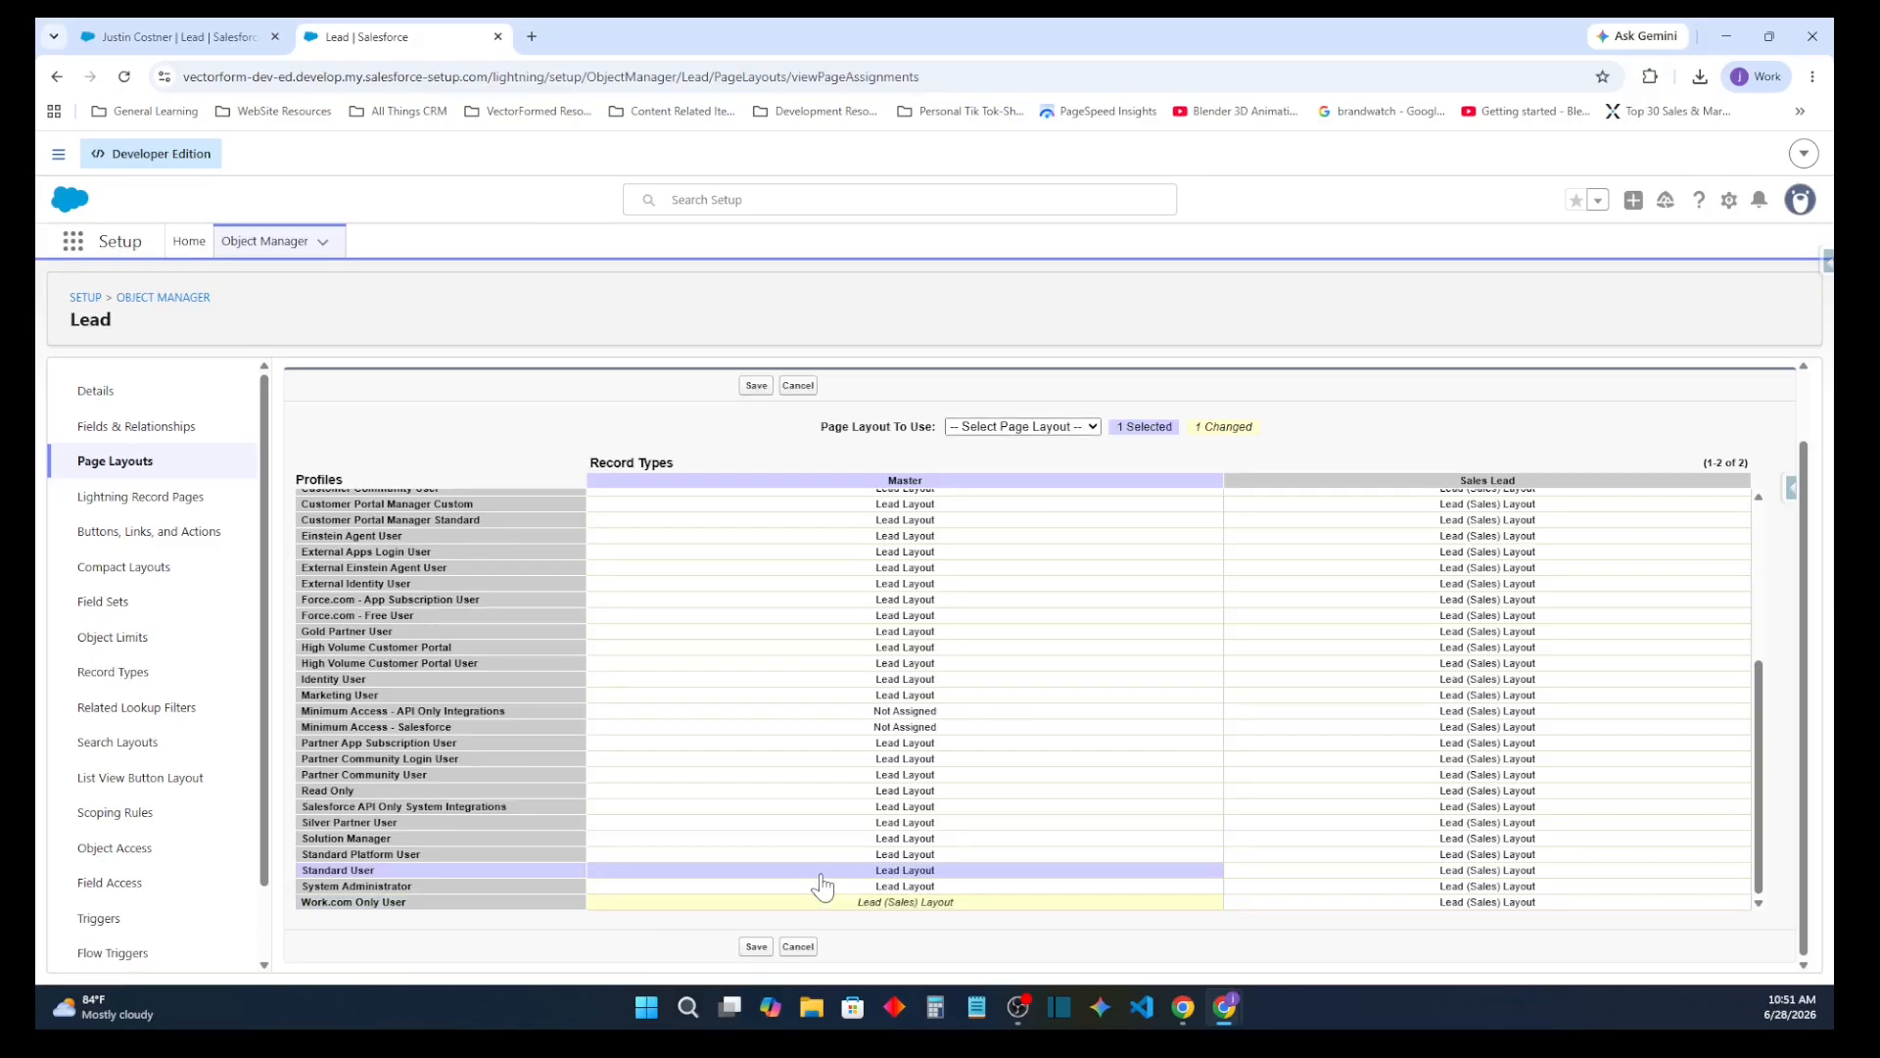
{"action": "left_click", "coordinate": [824, 882]}
{"action": "left_click", "coordinate": [1019, 426]}
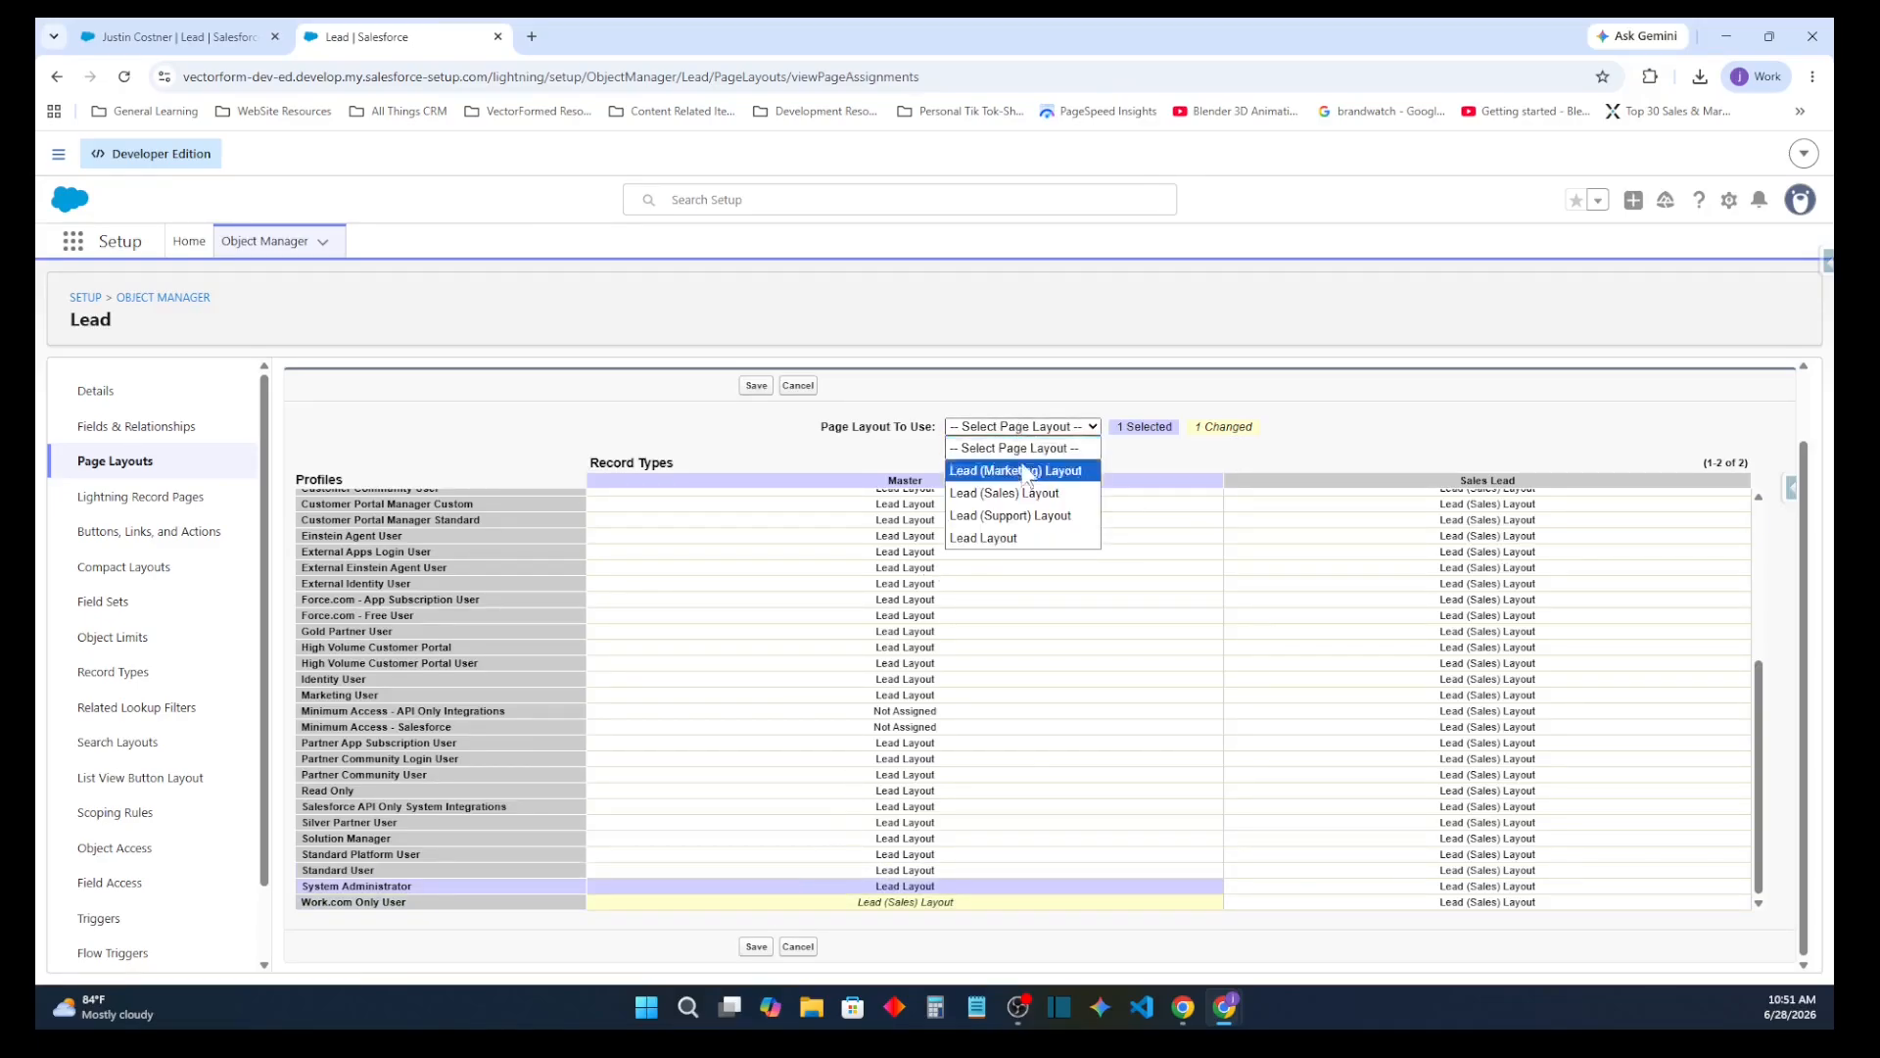
{"action": "left_click", "coordinate": [1023, 494]}
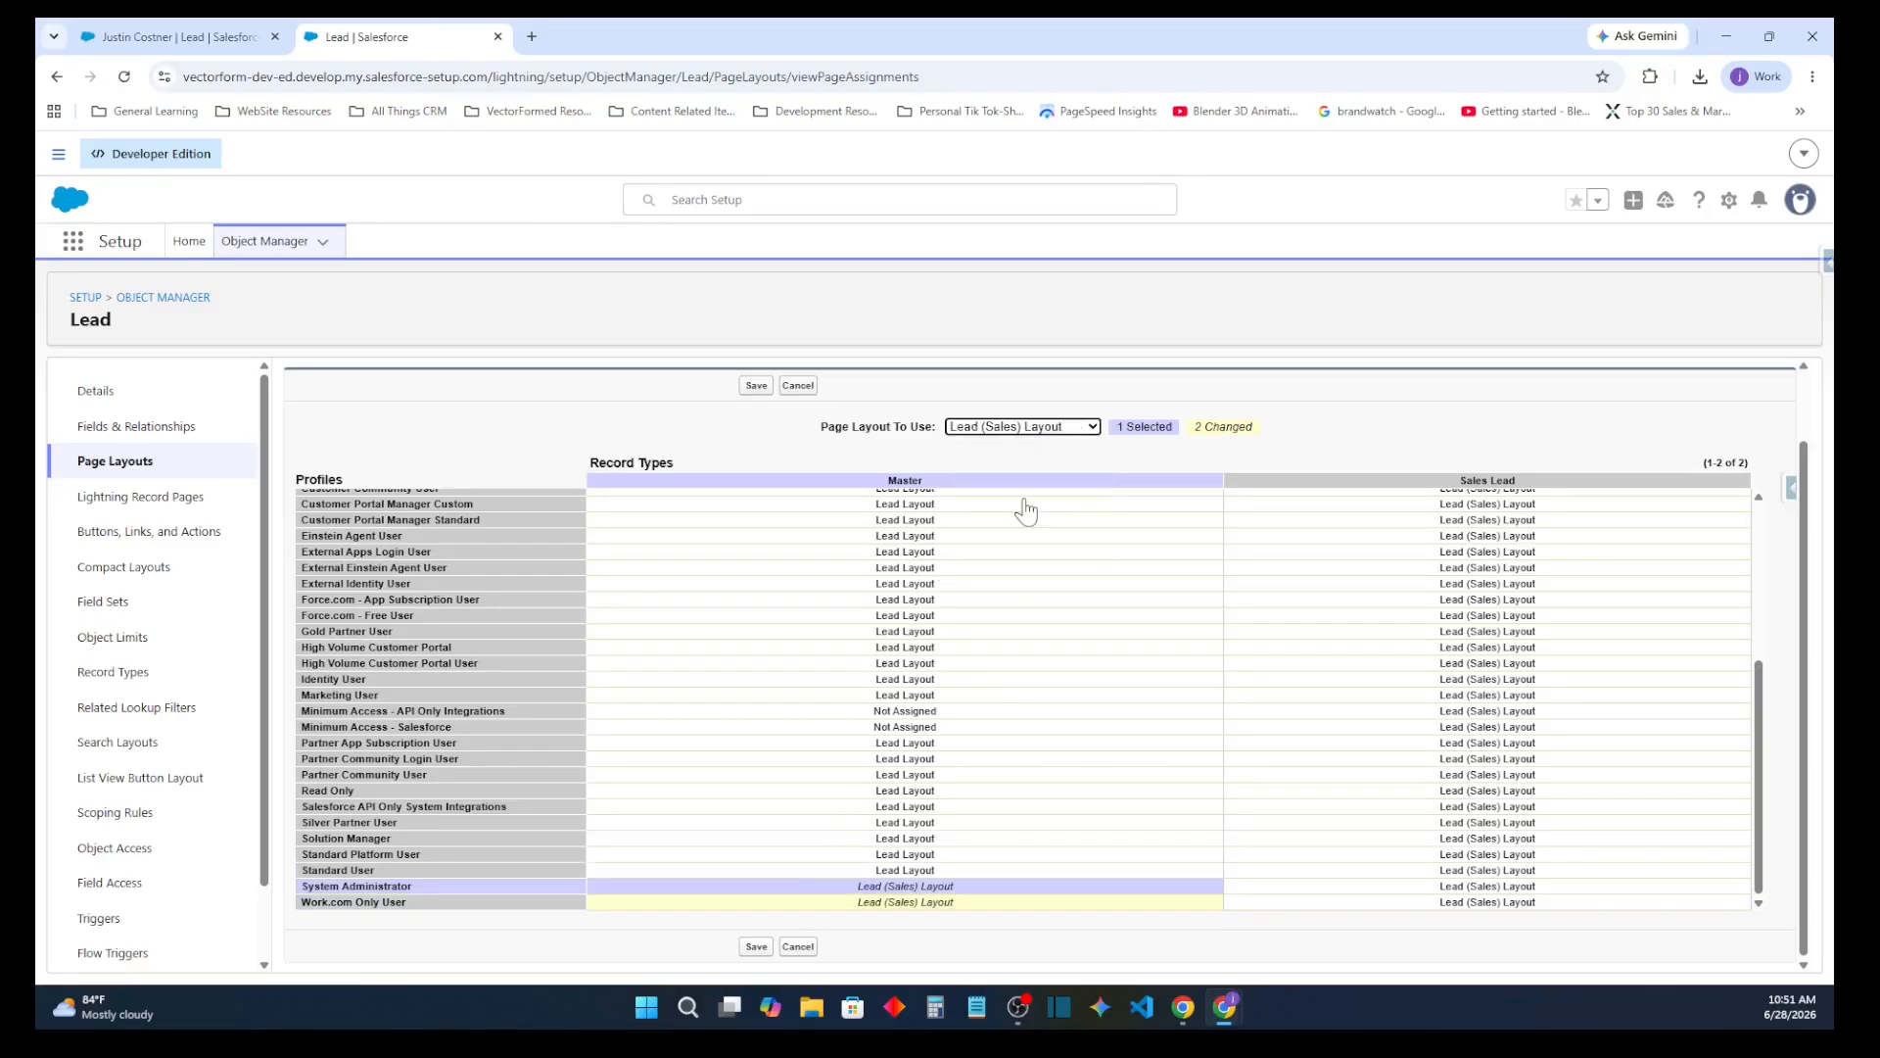
Set the Work.com Only User profile's Master record type back to Lead Layout and save the page layout assignments
{"action": "left_click", "coordinate": [964, 902]}
{"action": "left_click", "coordinate": [1053, 428]}
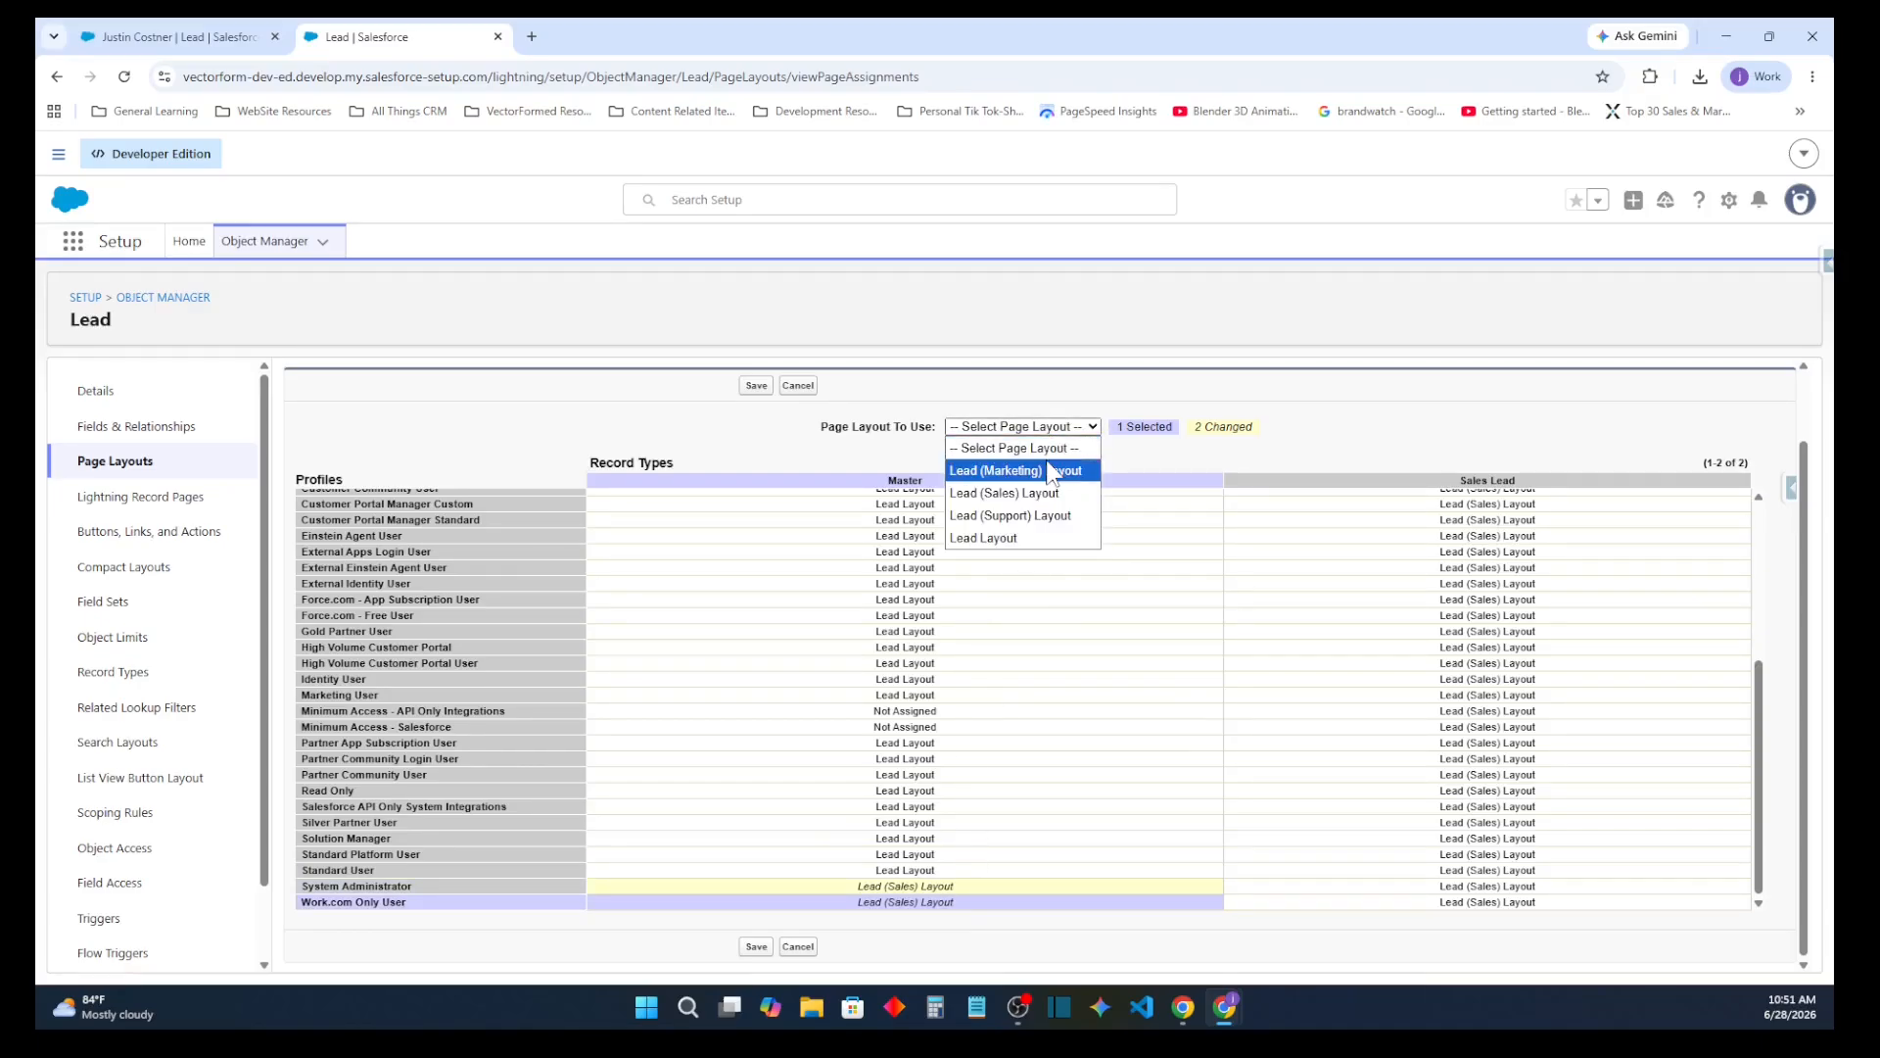
{"action": "left_click", "coordinate": [1019, 538]}
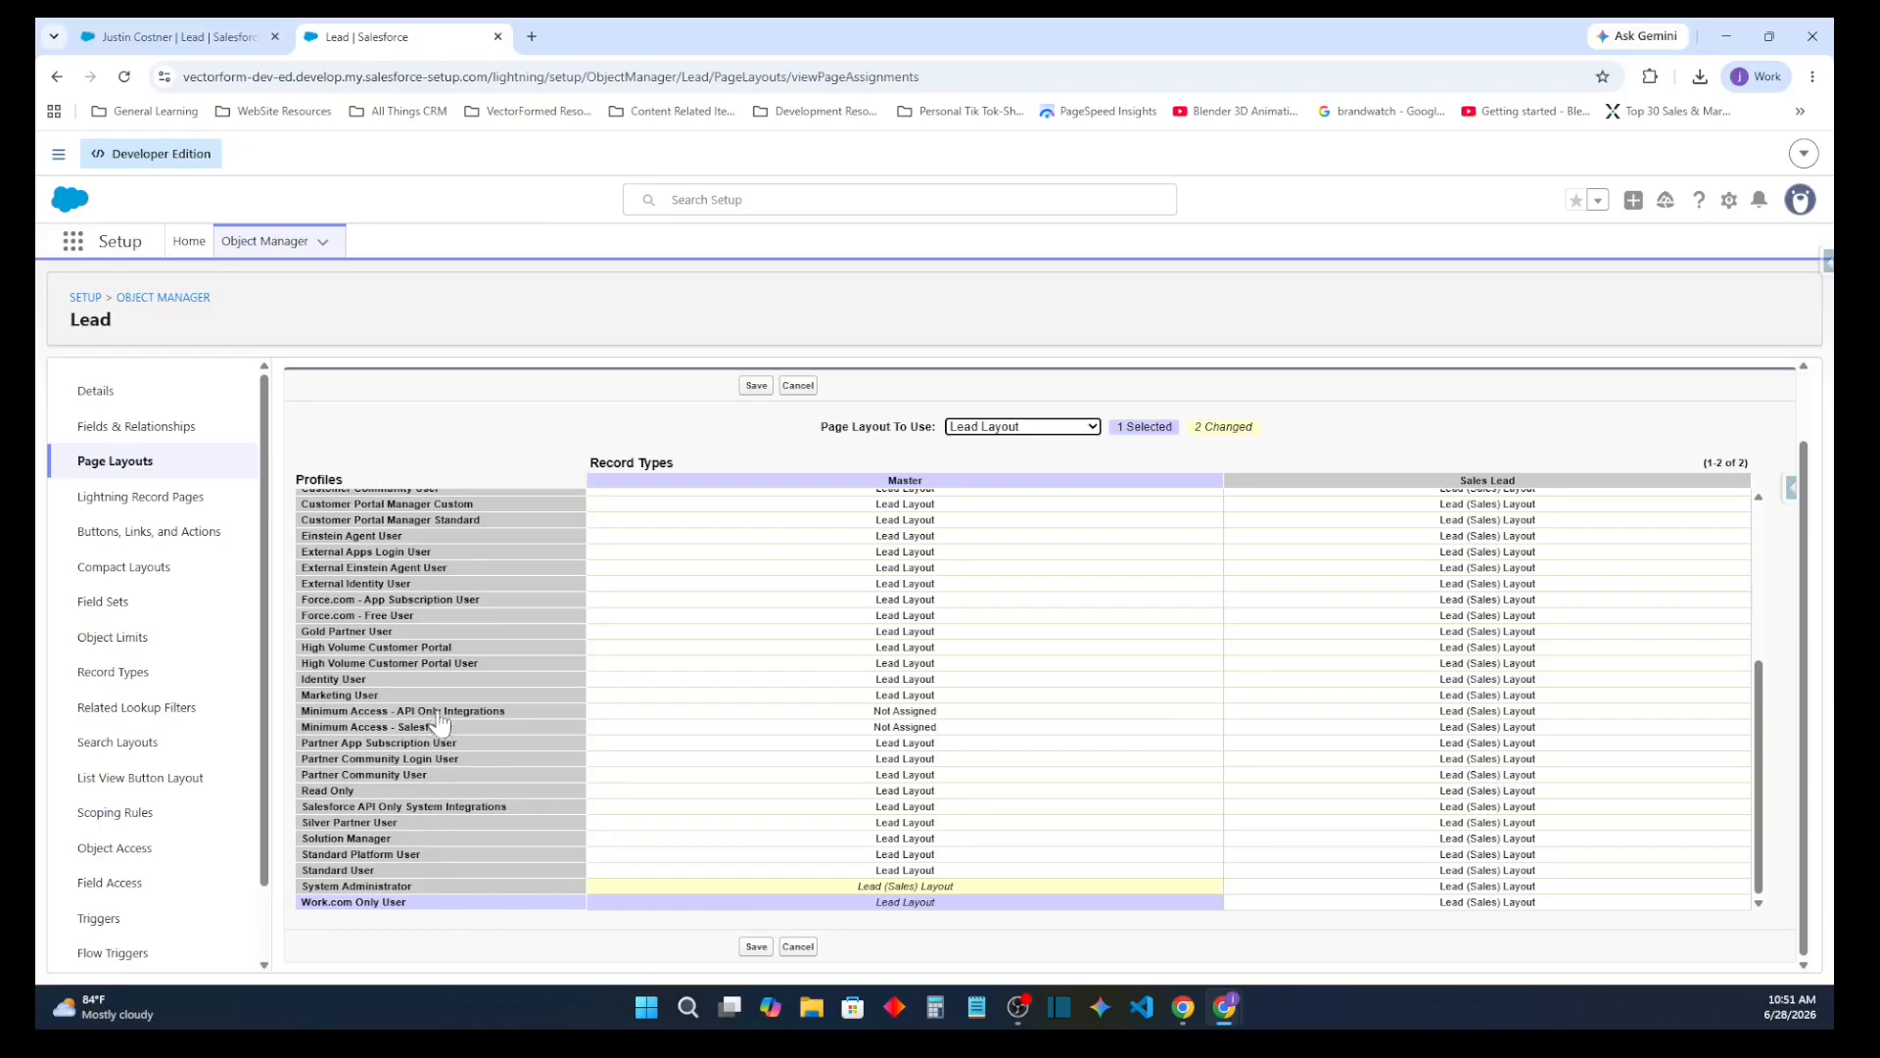
{"action": "left_click", "coordinate": [886, 695]}
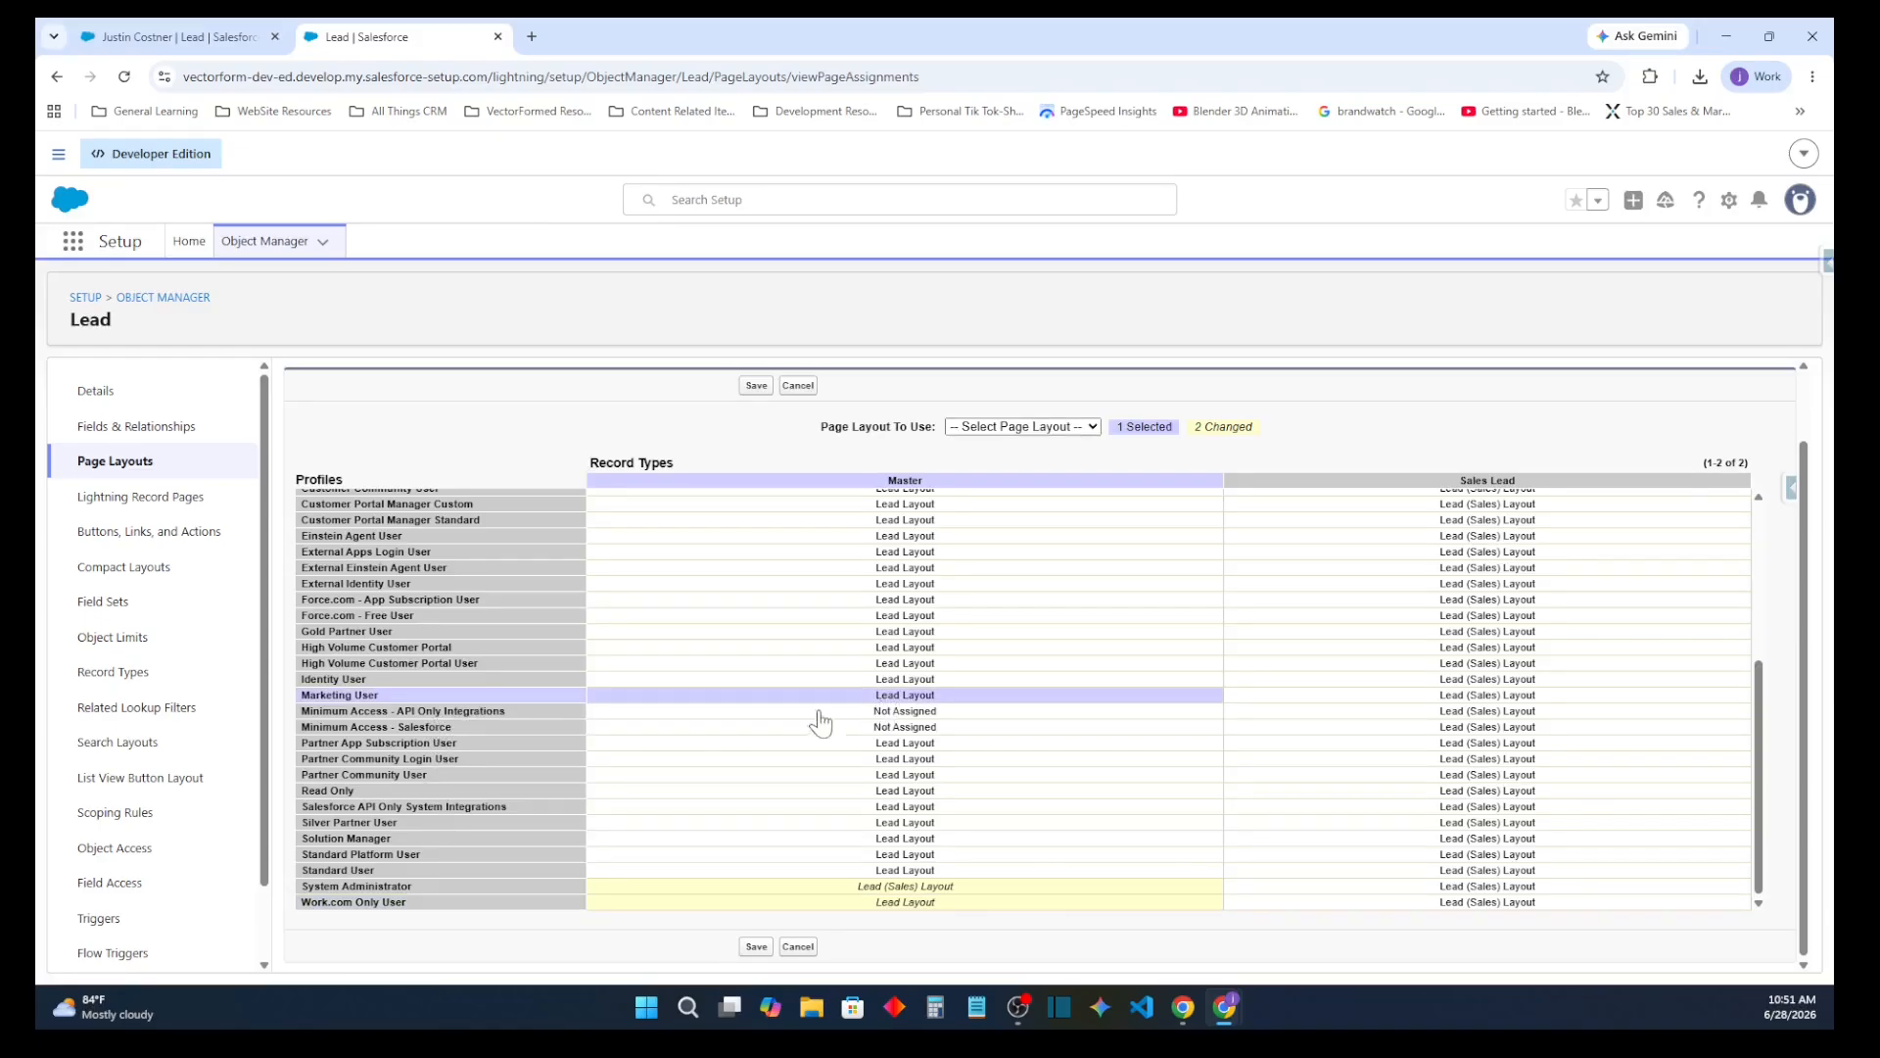
{"action": "scroll", "coordinate": [935, 744], "scroll_direction": "up", "scroll_amount": 5}
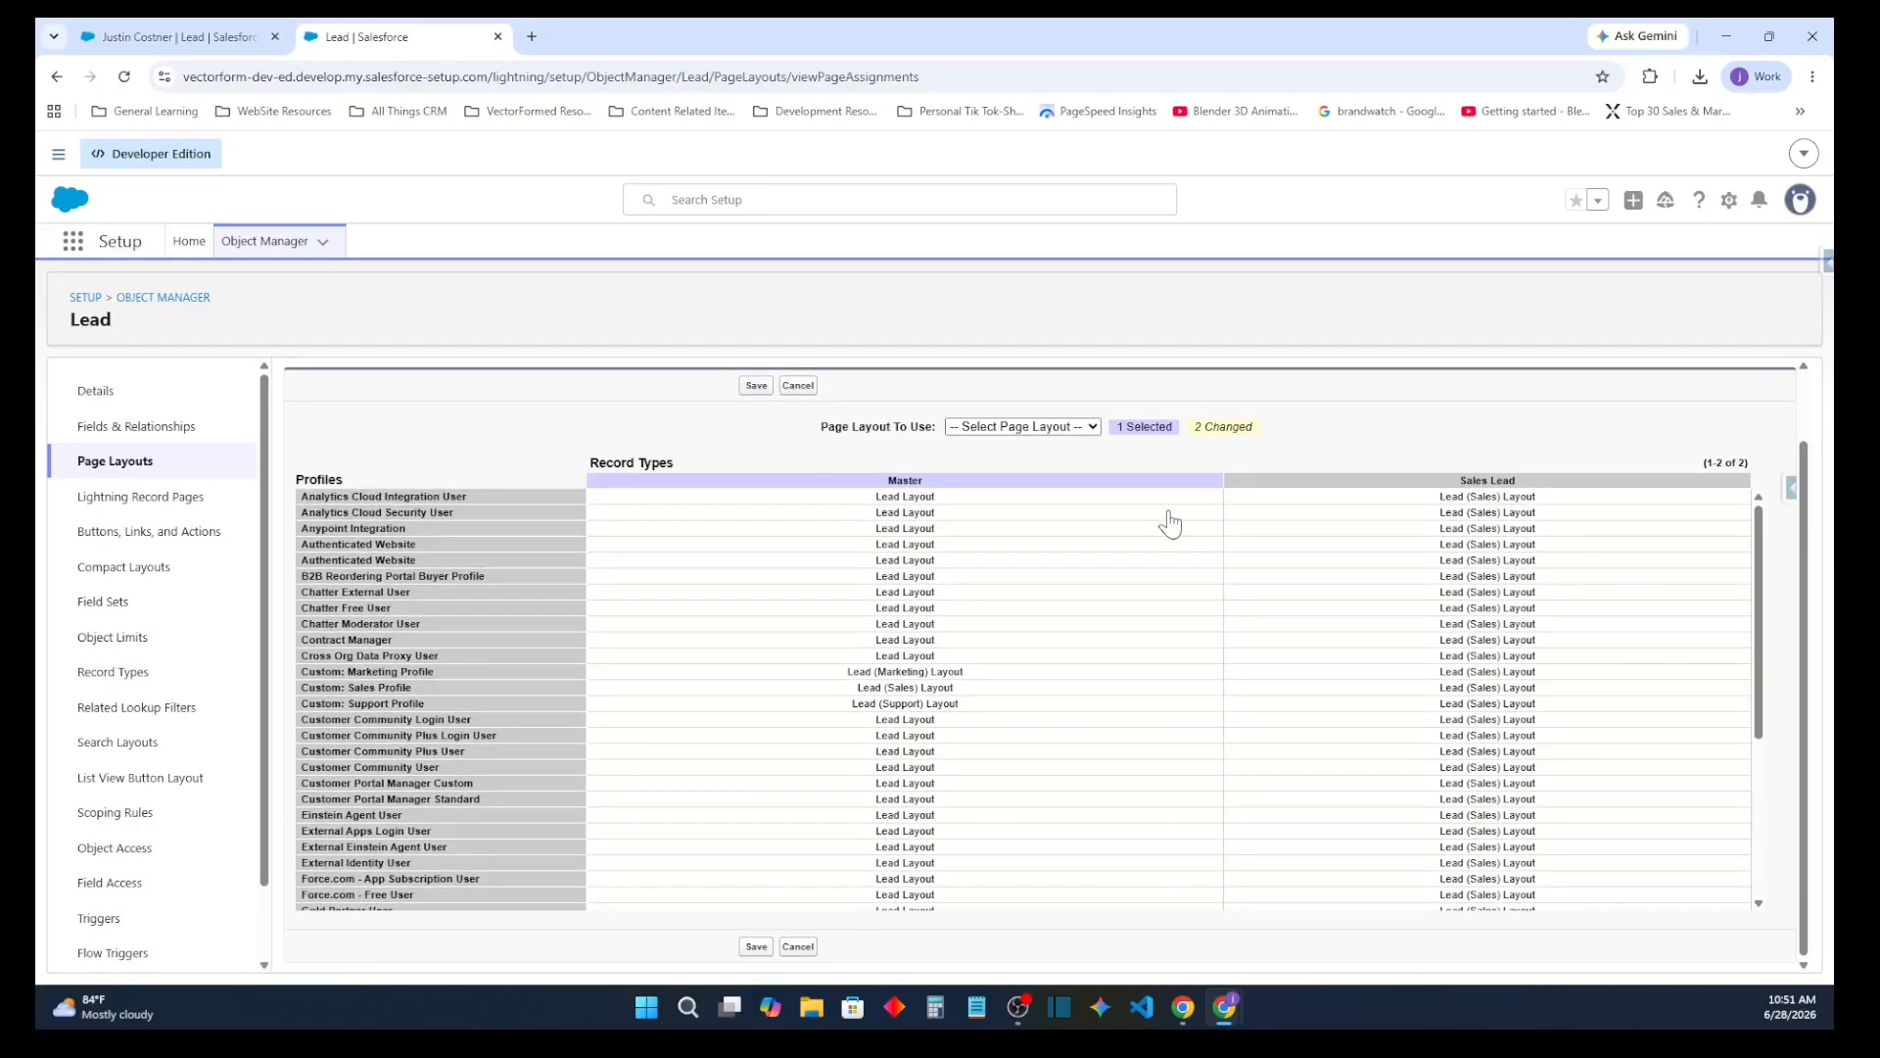
{"action": "left_click", "coordinate": [756, 386]}
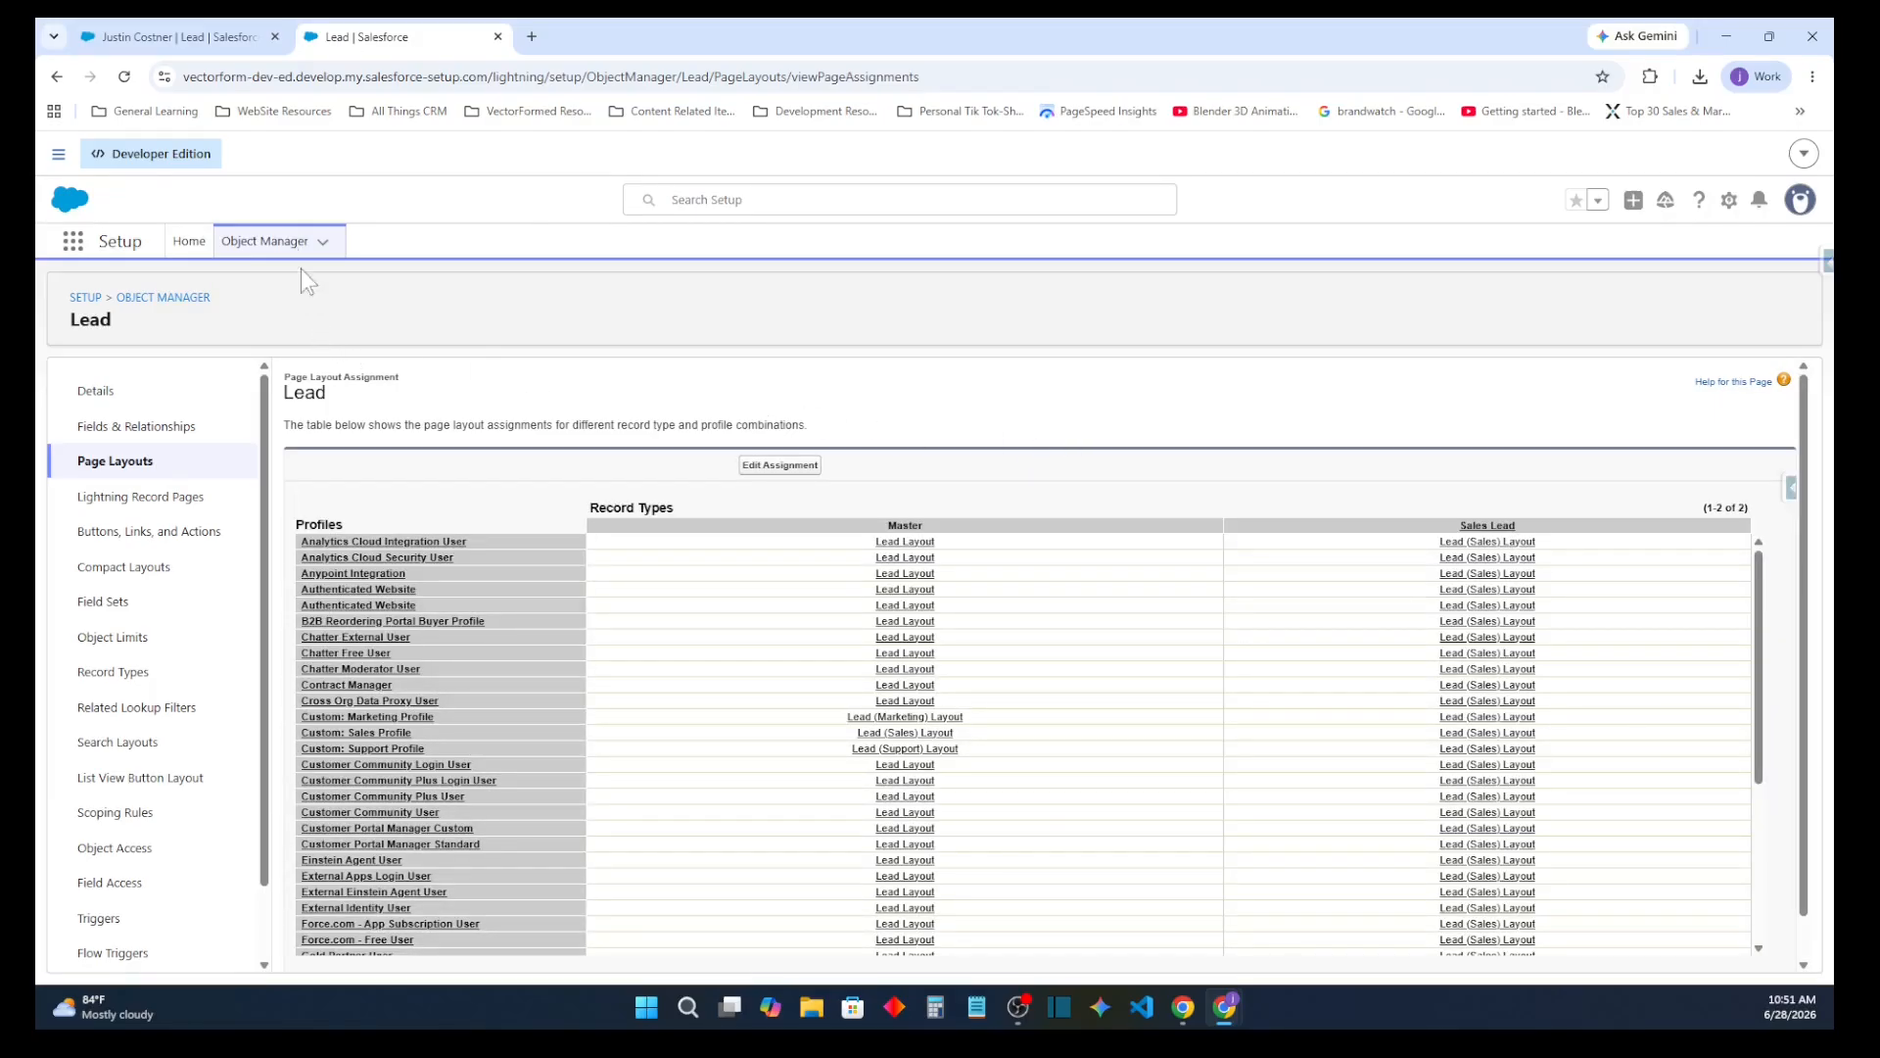
Switch to the open lead record, reload it and check its layout, path, detail sections and related lists
{"action": "left_click", "coordinate": [219, 29]}
{"action": "left_click", "coordinate": [123, 76]}
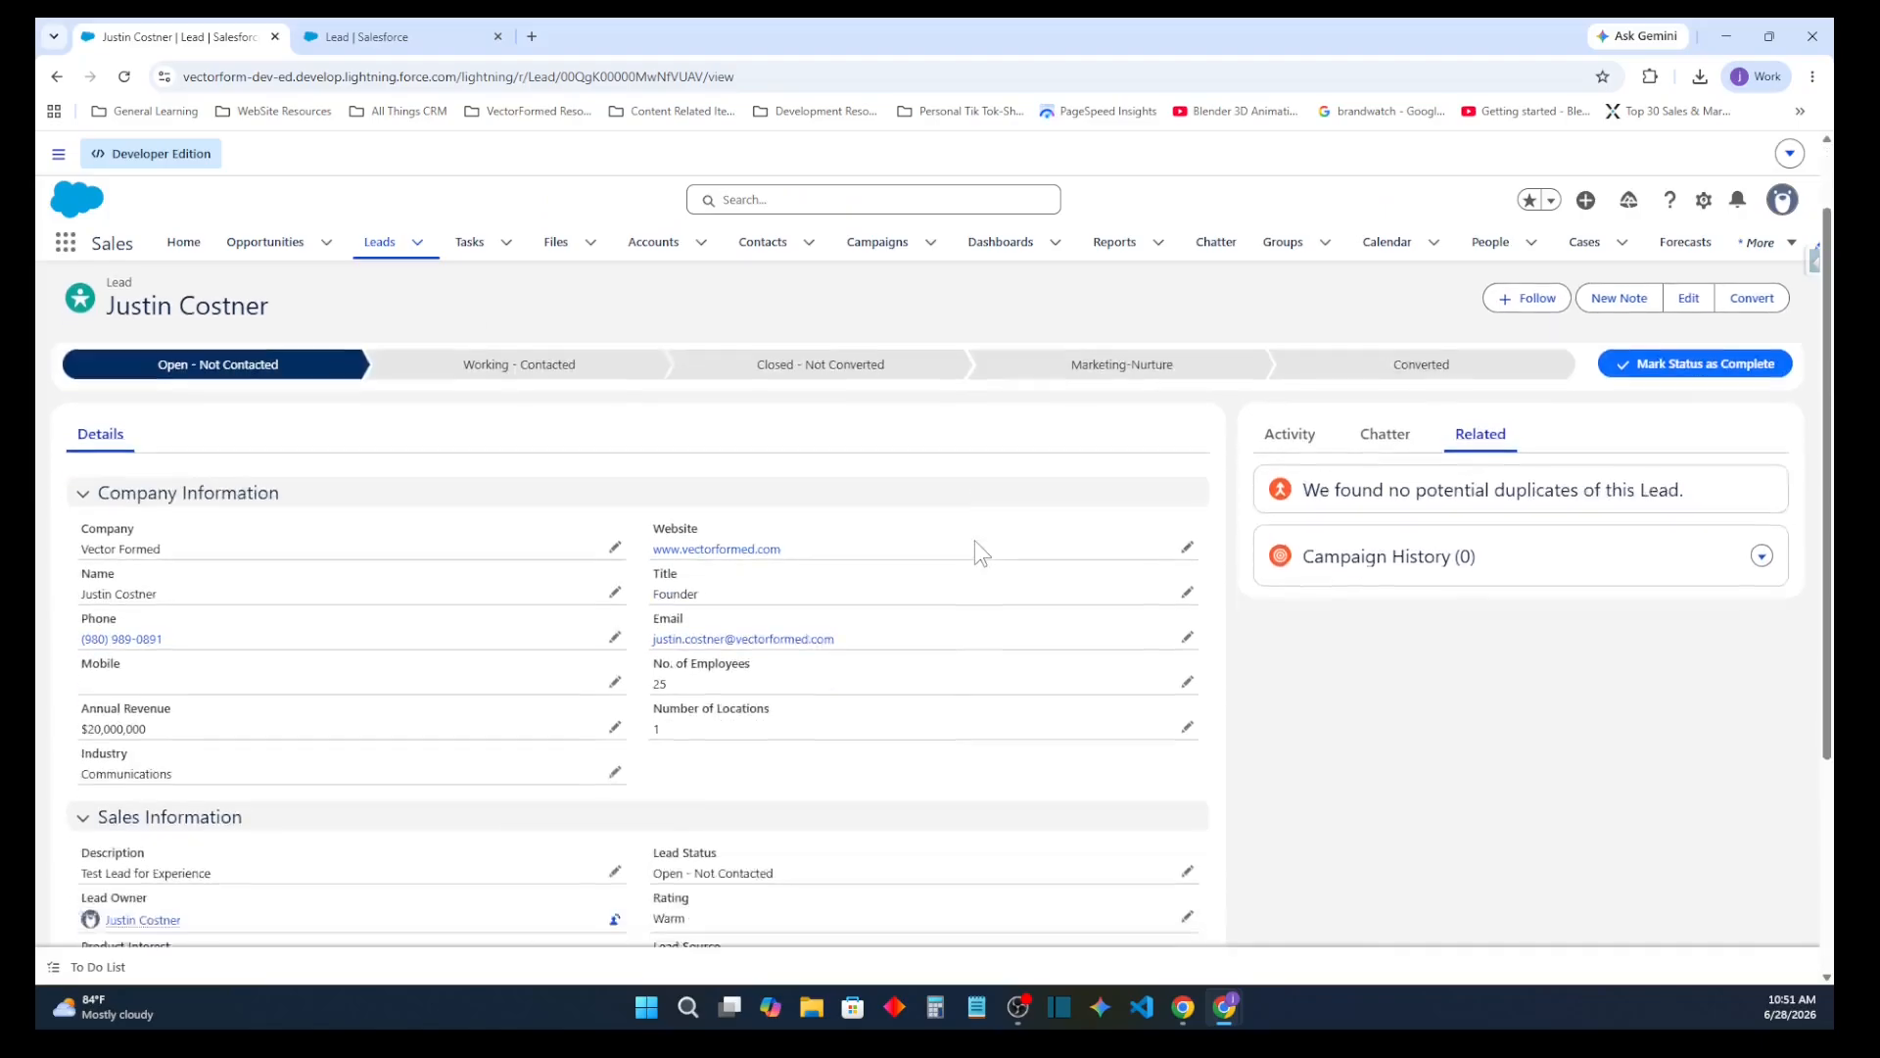
{"action": "scroll", "coordinate": [973, 541], "scroll_direction": "down", "scroll_amount": 3}
{"action": "scroll", "coordinate": [973, 544], "scroll_direction": "up", "scroll_amount": 3}
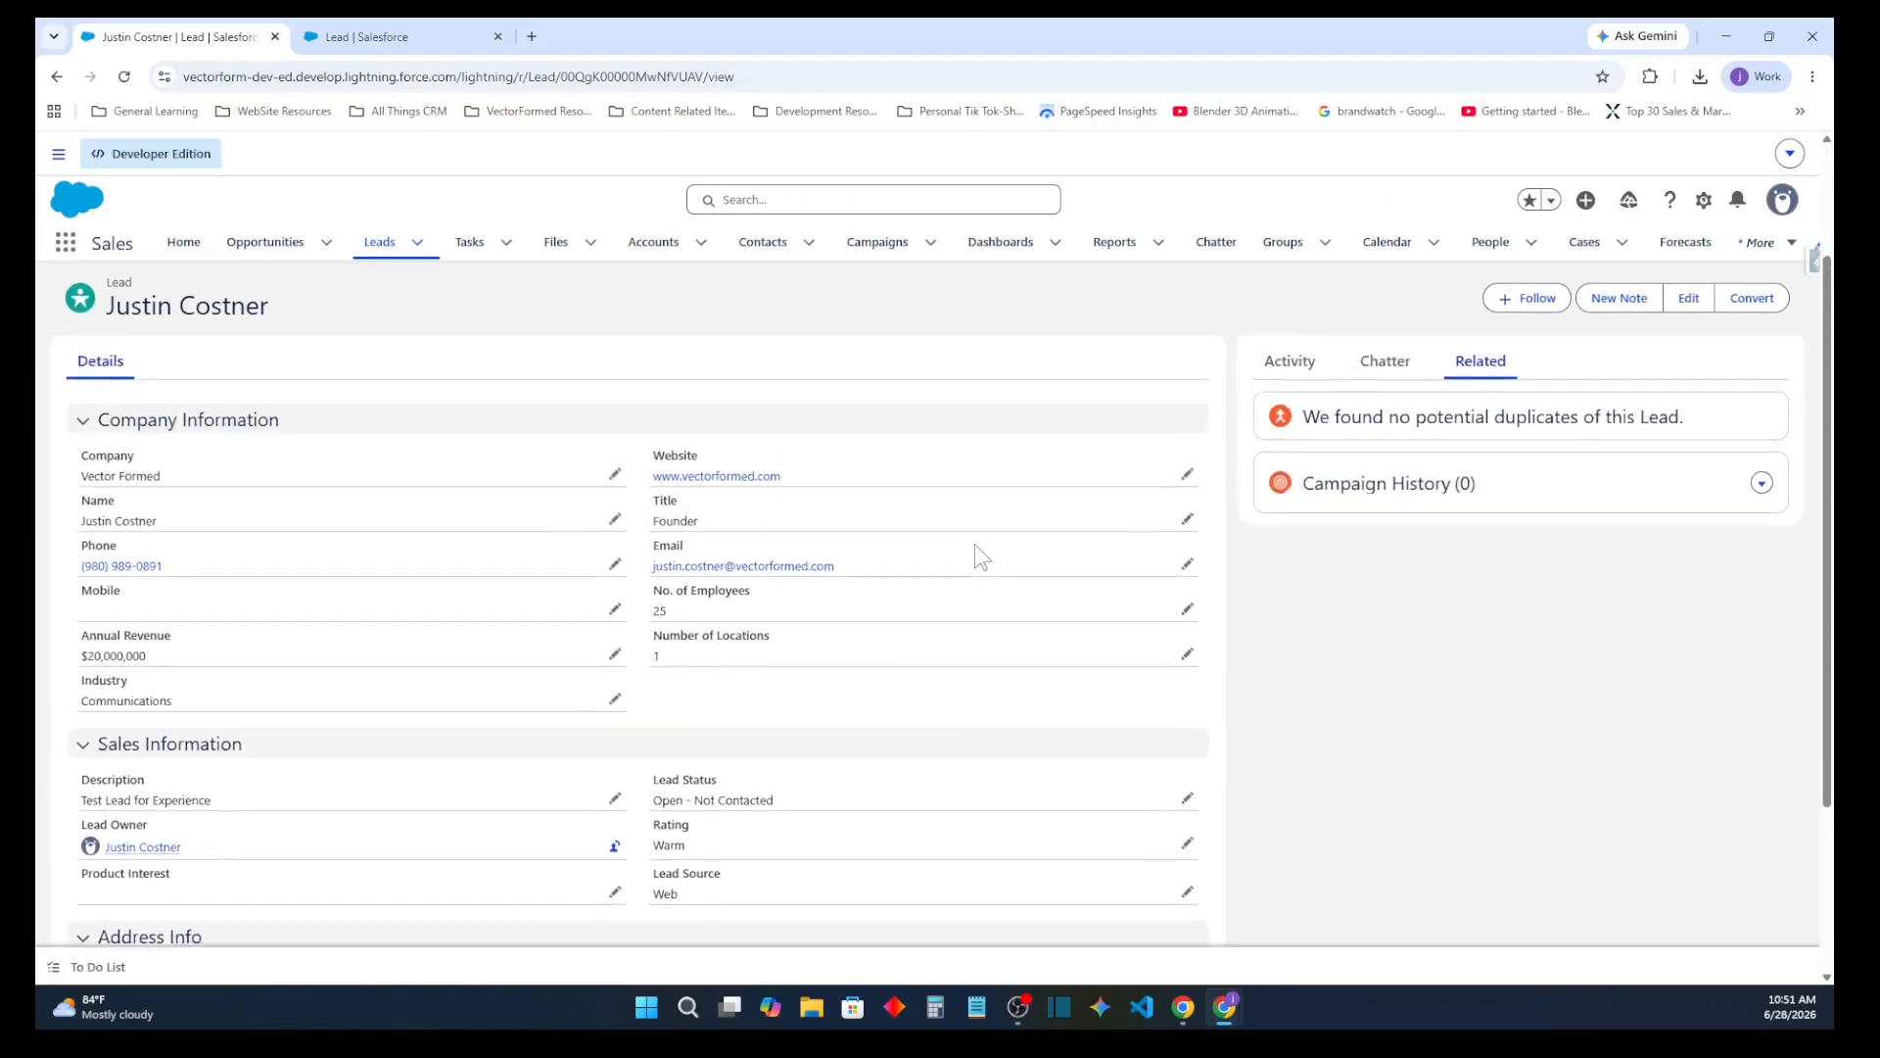
{"action": "scroll", "coordinate": [973, 544], "scroll_direction": "up", "scroll_amount": 2}
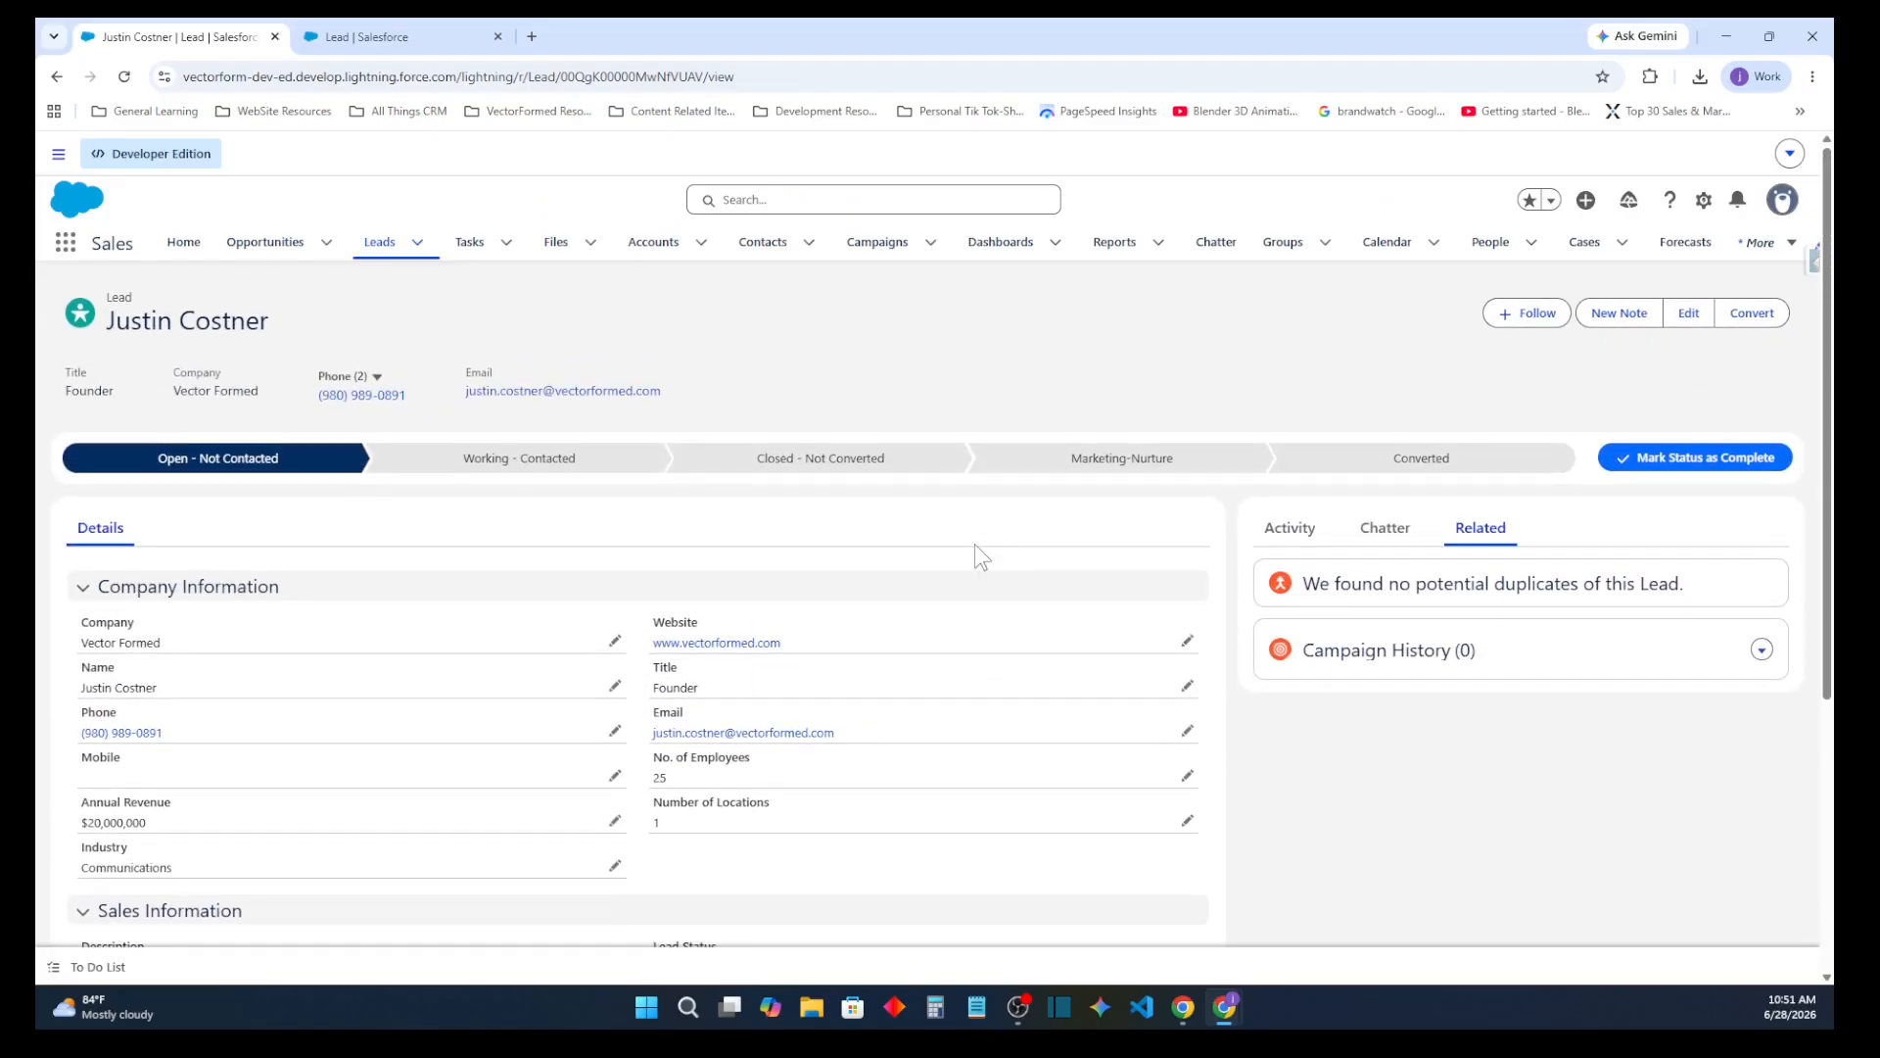